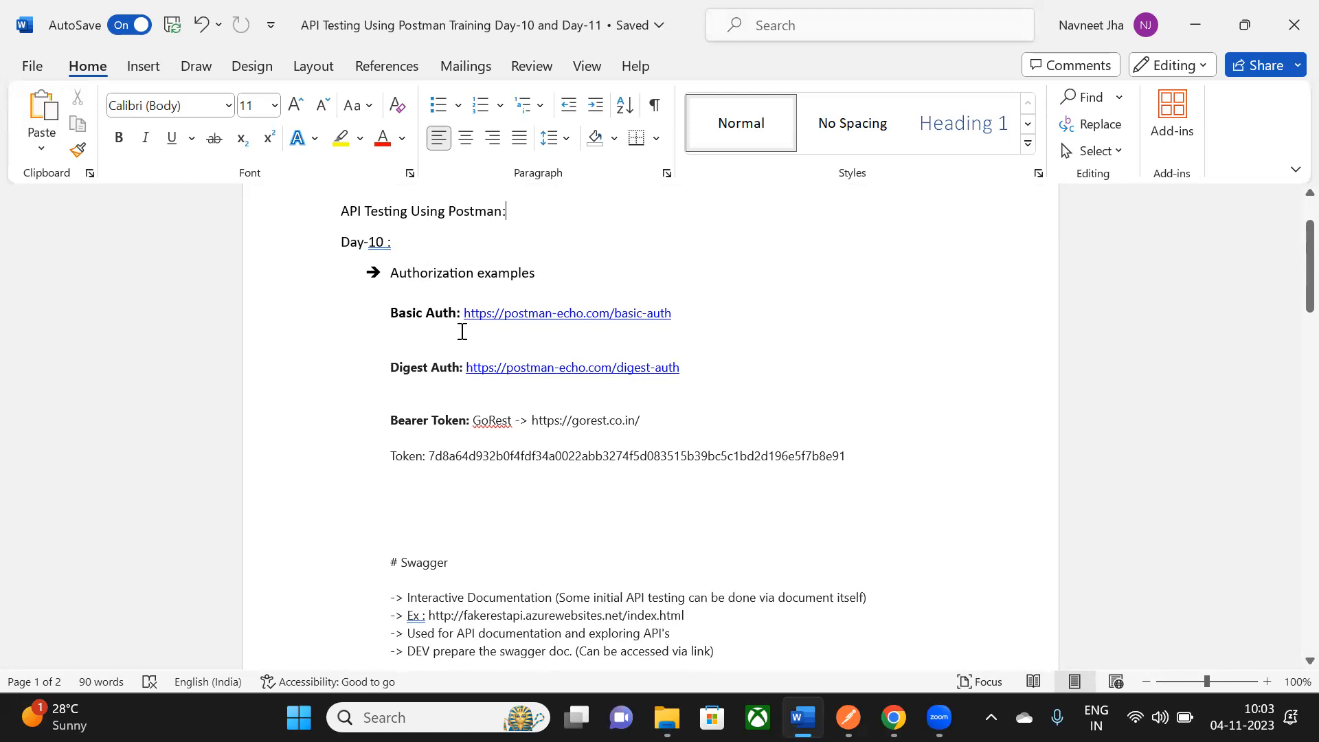
- Review the Basic Auth and Digest Auth labels and scroll through the authorization notes
{"action": "left_click_drag", "start_coordinate": [395, 314], "coordinate": [459, 313]}
{"action": "left_click_drag", "start_coordinate": [391, 368], "coordinate": [455, 366]}
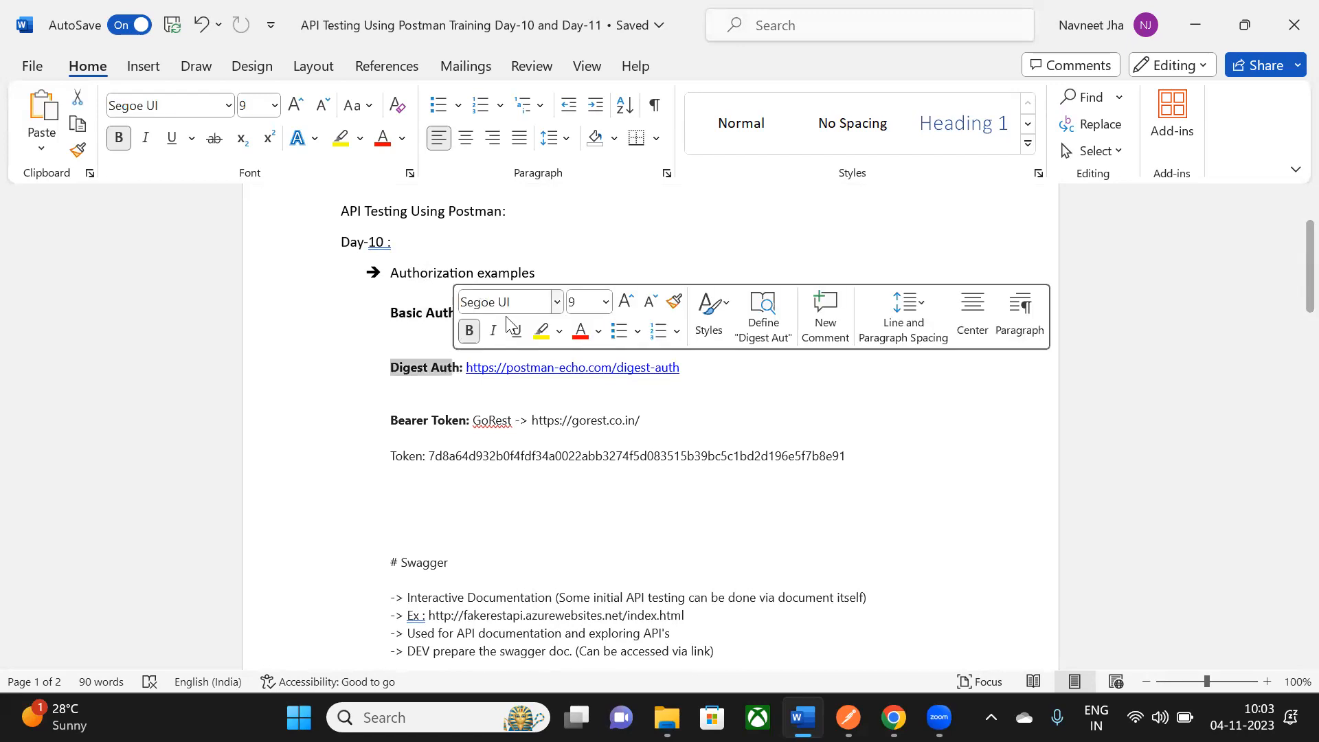
{"action": "left_click", "coordinate": [750, 247]}
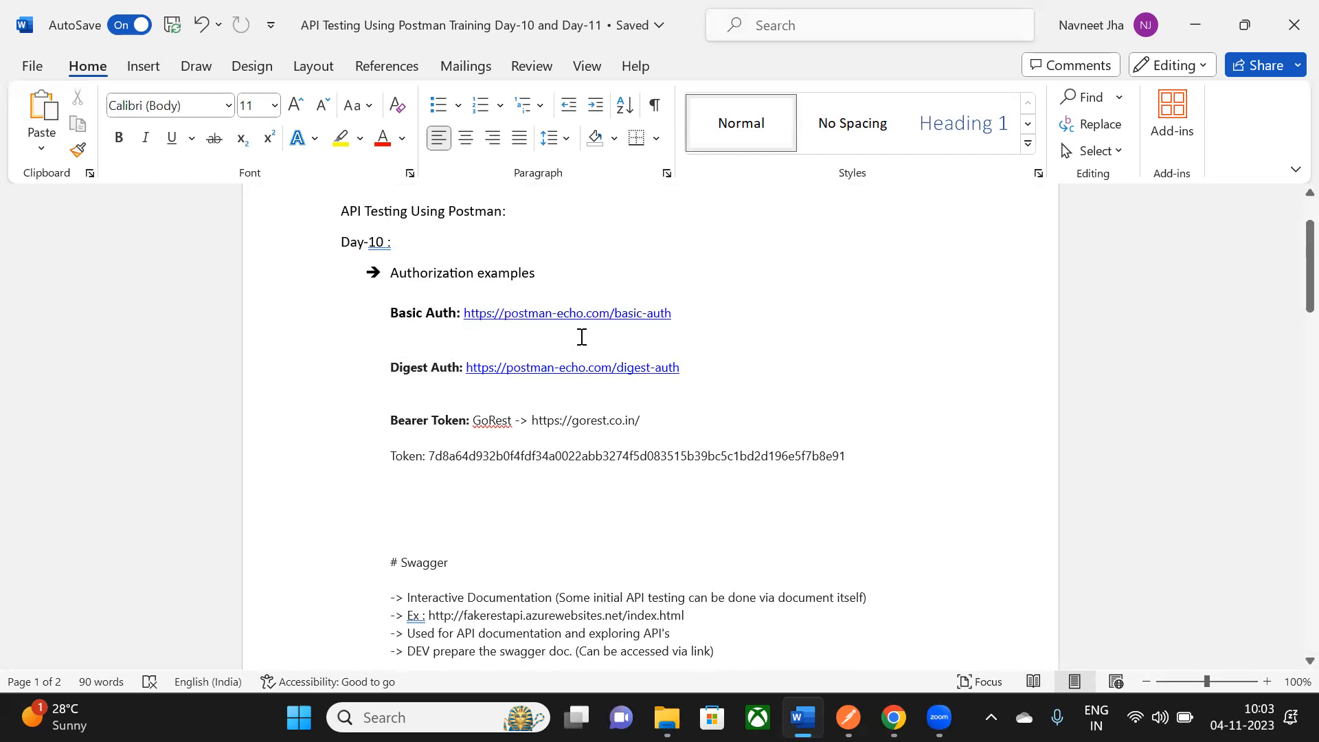
{"action": "scroll", "coordinate": [586, 361], "scroll_direction": "down", "scroll_amount": 3}
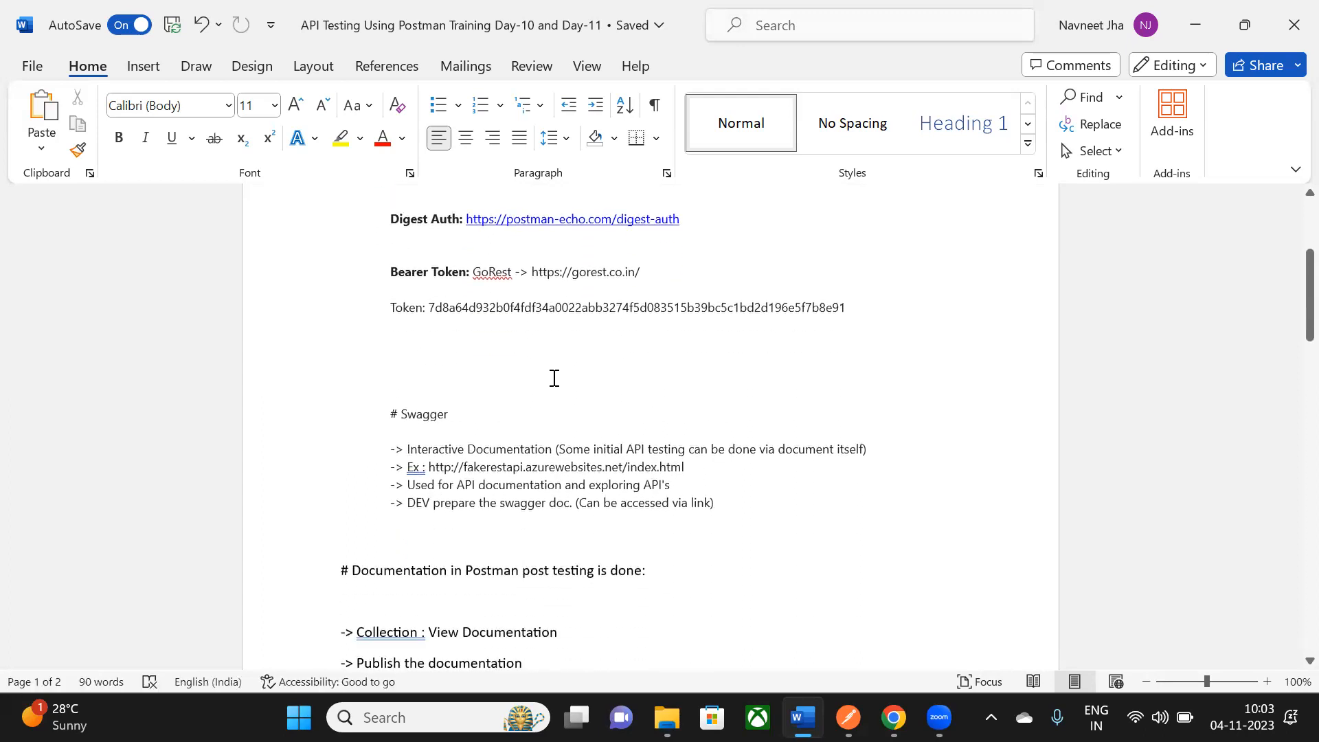
{"action": "scroll", "coordinate": [554, 378], "scroll_direction": "up", "scroll_amount": 2}
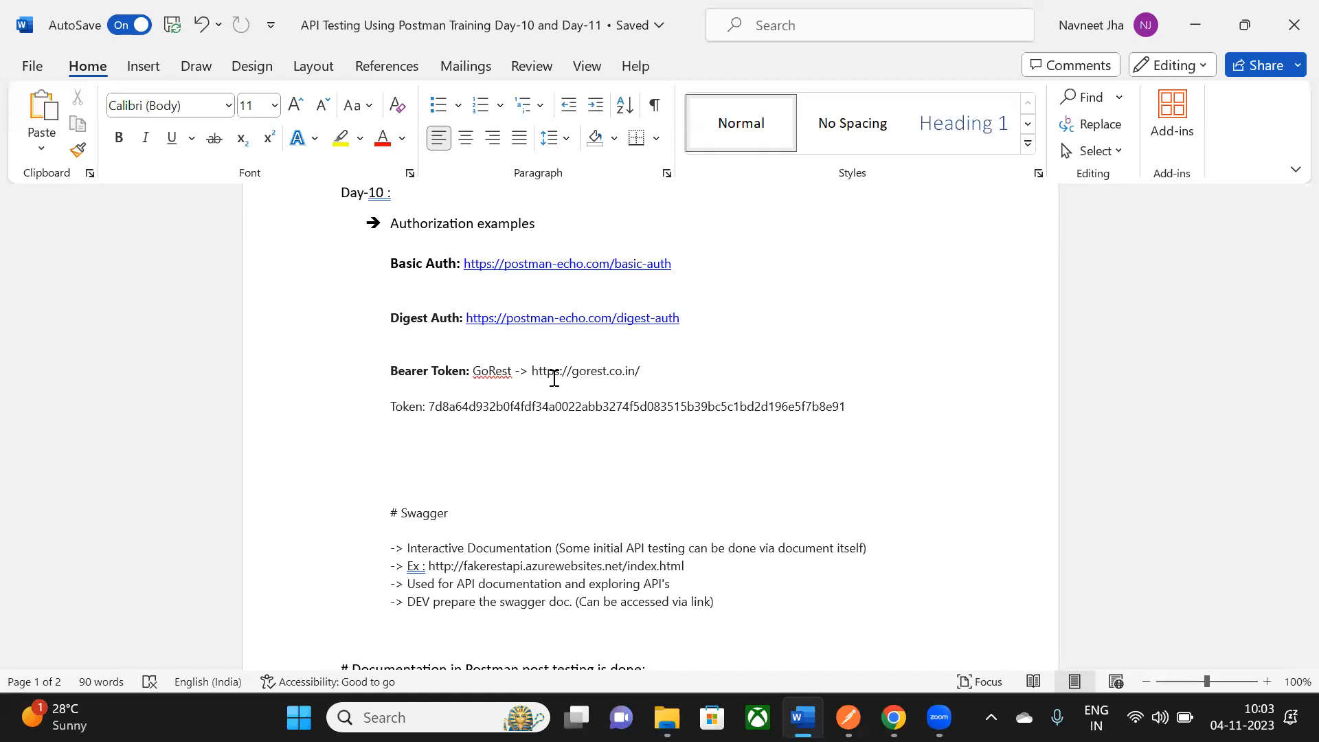
{"action": "scroll", "coordinate": [553, 377], "scroll_direction": "down", "scroll_amount": 4}
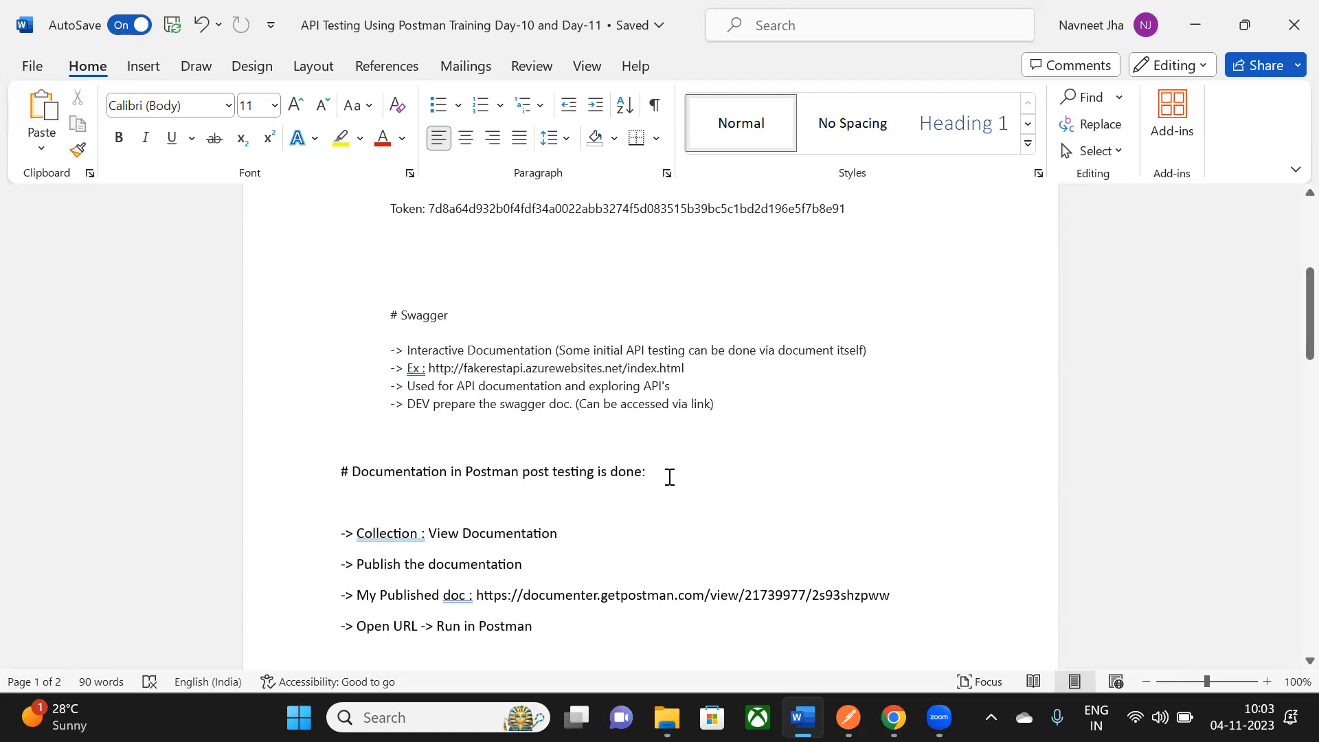
{"action": "scroll", "coordinate": [670, 477], "scroll_direction": "down", "scroll_amount": 3}
{"action": "scroll", "coordinate": [670, 477], "scroll_direction": "up", "scroll_amount": 7}
{"action": "scroll", "coordinate": [670, 477], "scroll_direction": "up", "scroll_amount": 3}
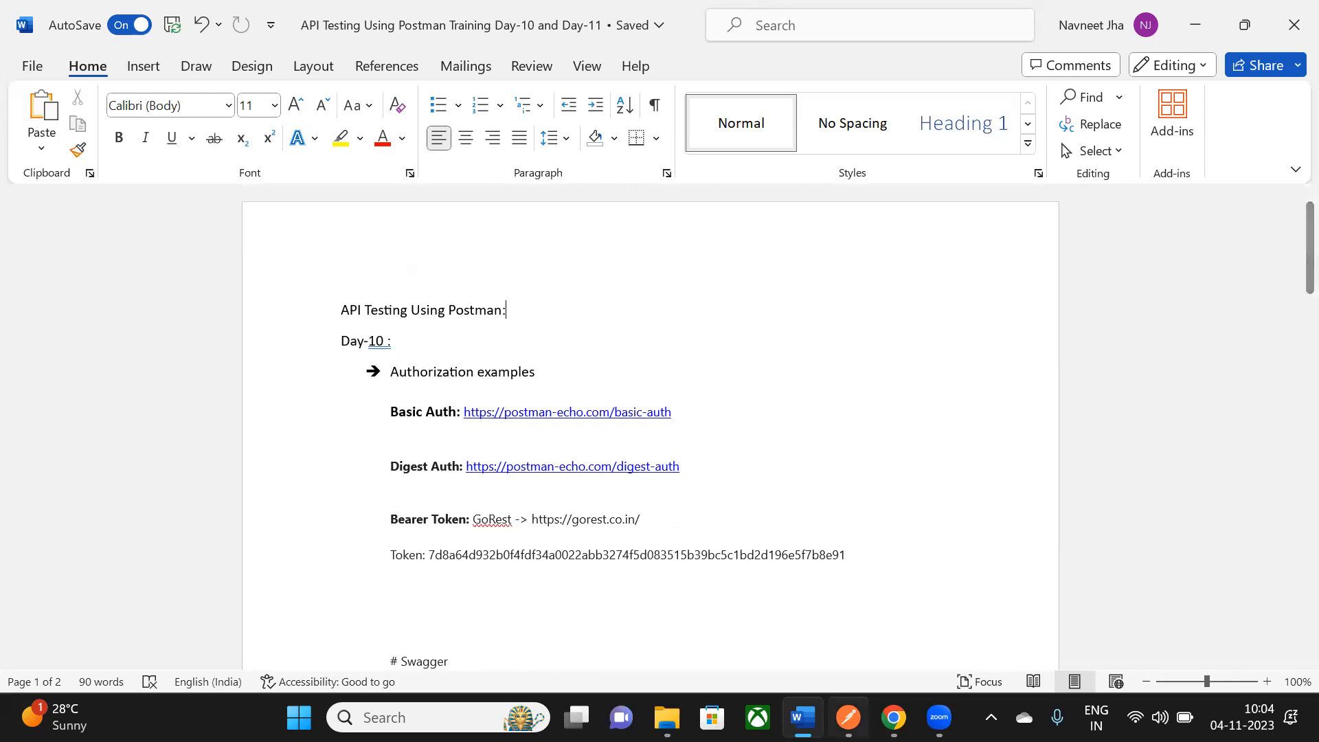
- Glance at Postman, re-check the Basic Auth label and URL in Word, then return to Postman
{"action": "left_click", "coordinate": [849, 717]}
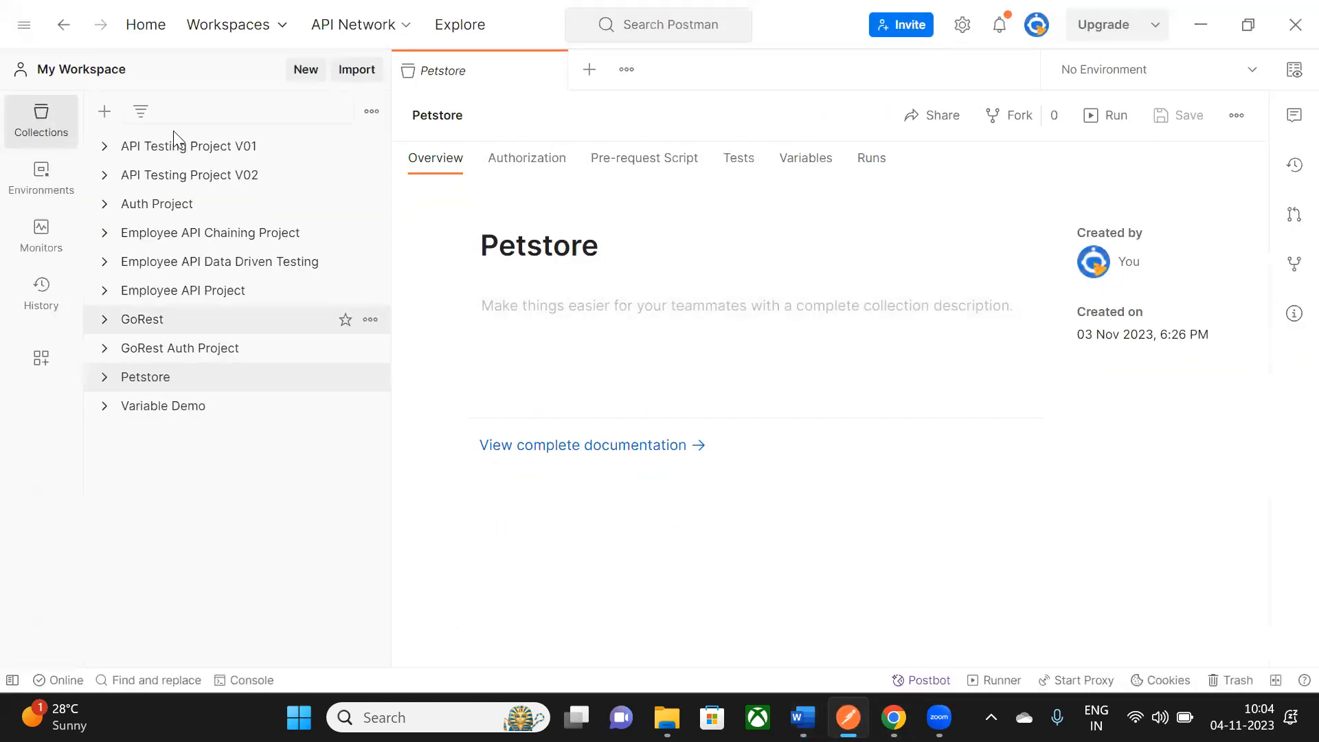
{"action": "key", "text": "alt+Tab"}
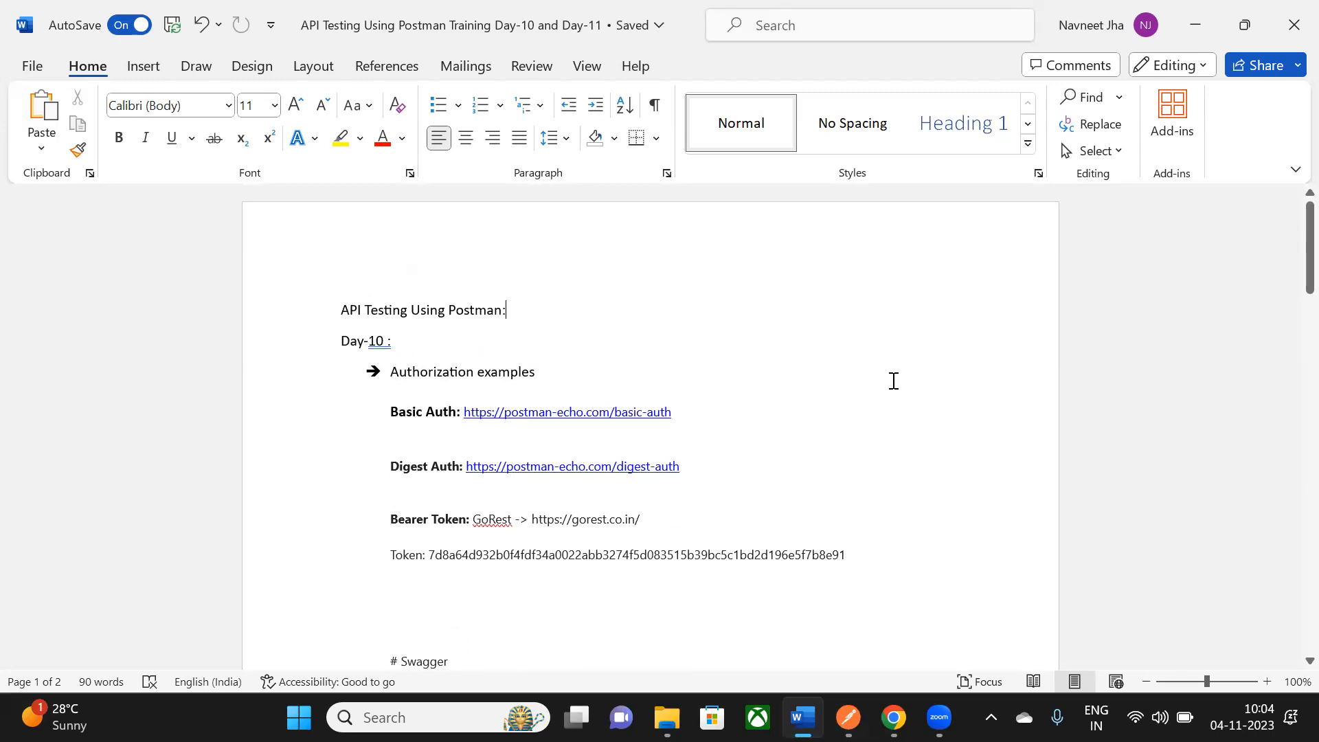
{"action": "left_click_drag", "start_coordinate": [398, 414], "coordinate": [444, 417]}
{"action": "left_click", "coordinate": [738, 425]}
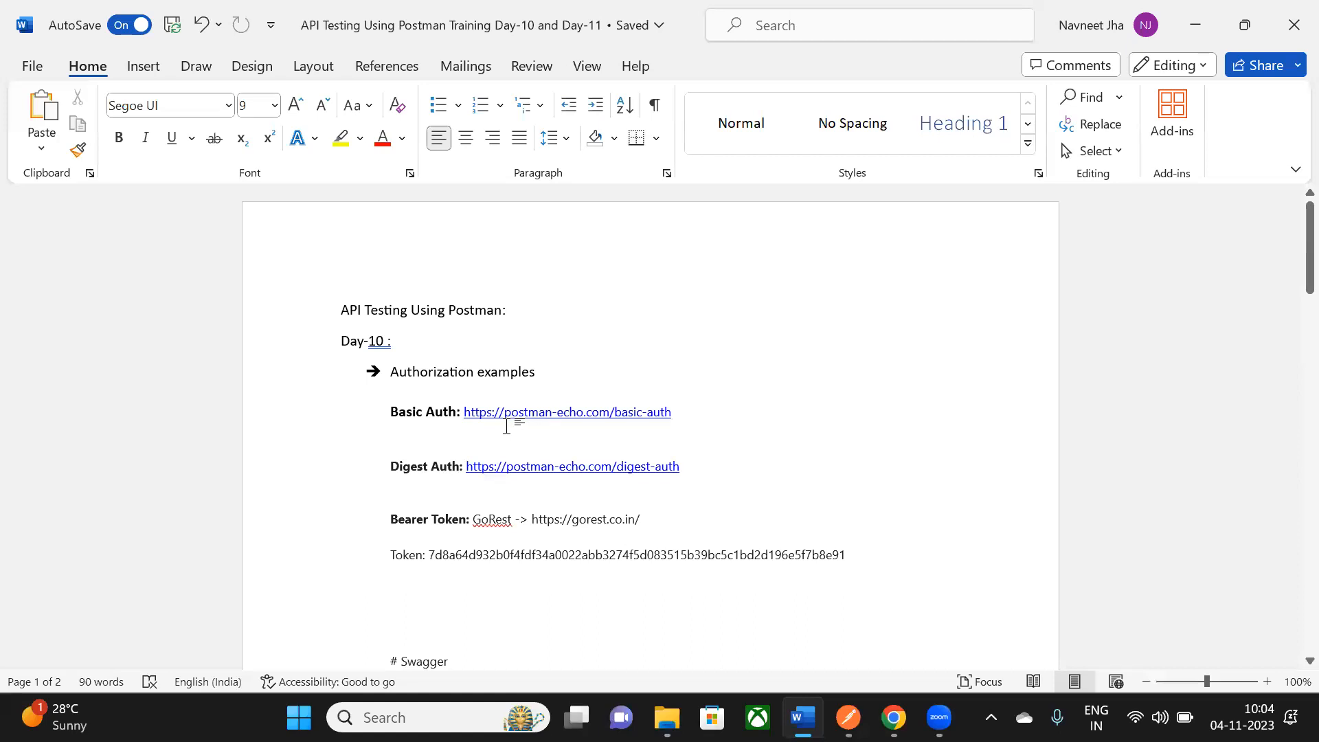
{"action": "left_click", "coordinate": [536, 424]}
{"action": "left_click_drag", "start_coordinate": [673, 415], "coordinate": [465, 414]}
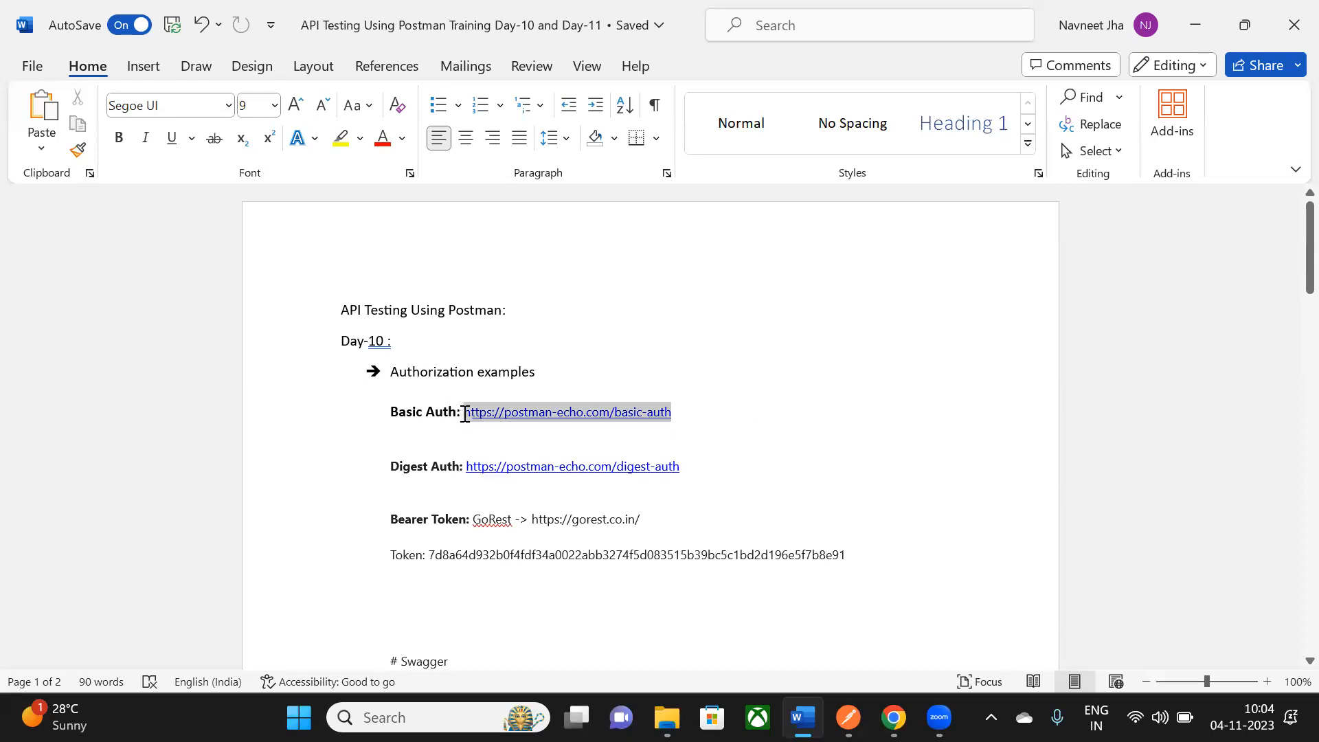
{"action": "left_click", "coordinate": [702, 356]}
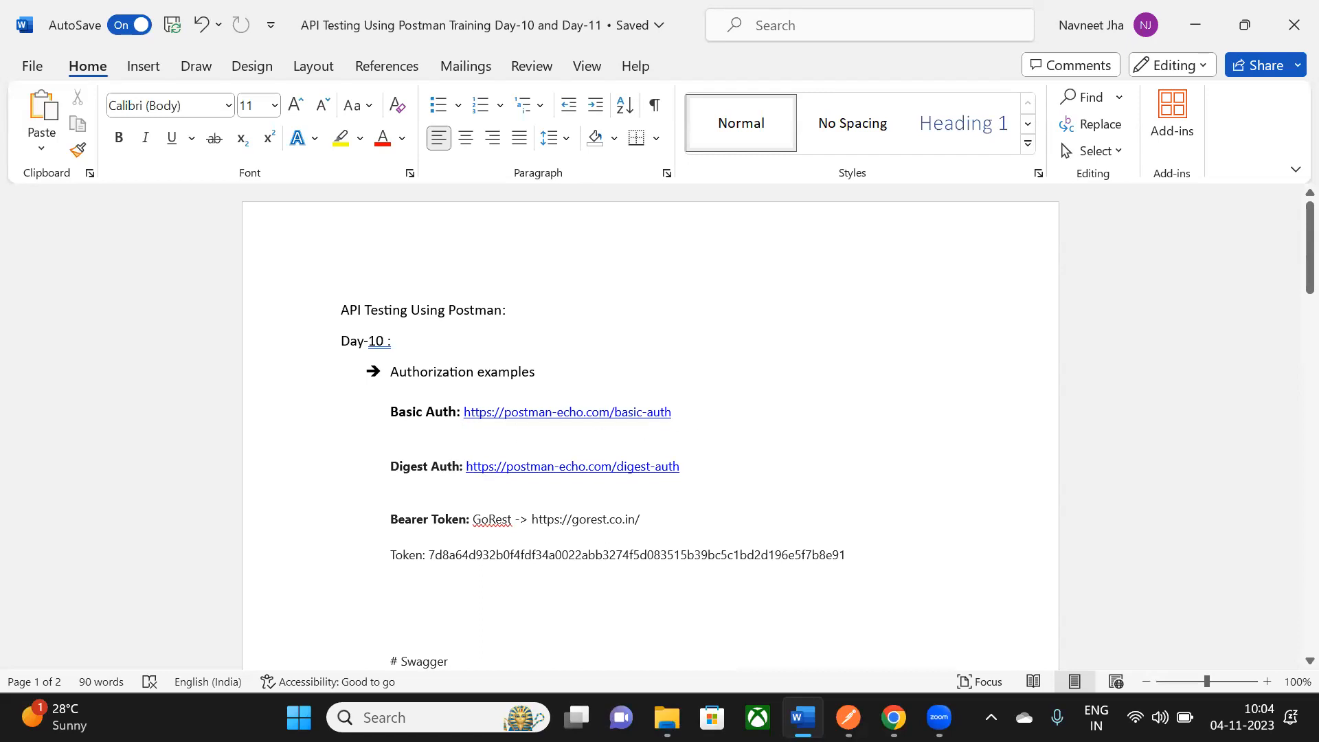
{"action": "key", "text": "alt+Tab"}
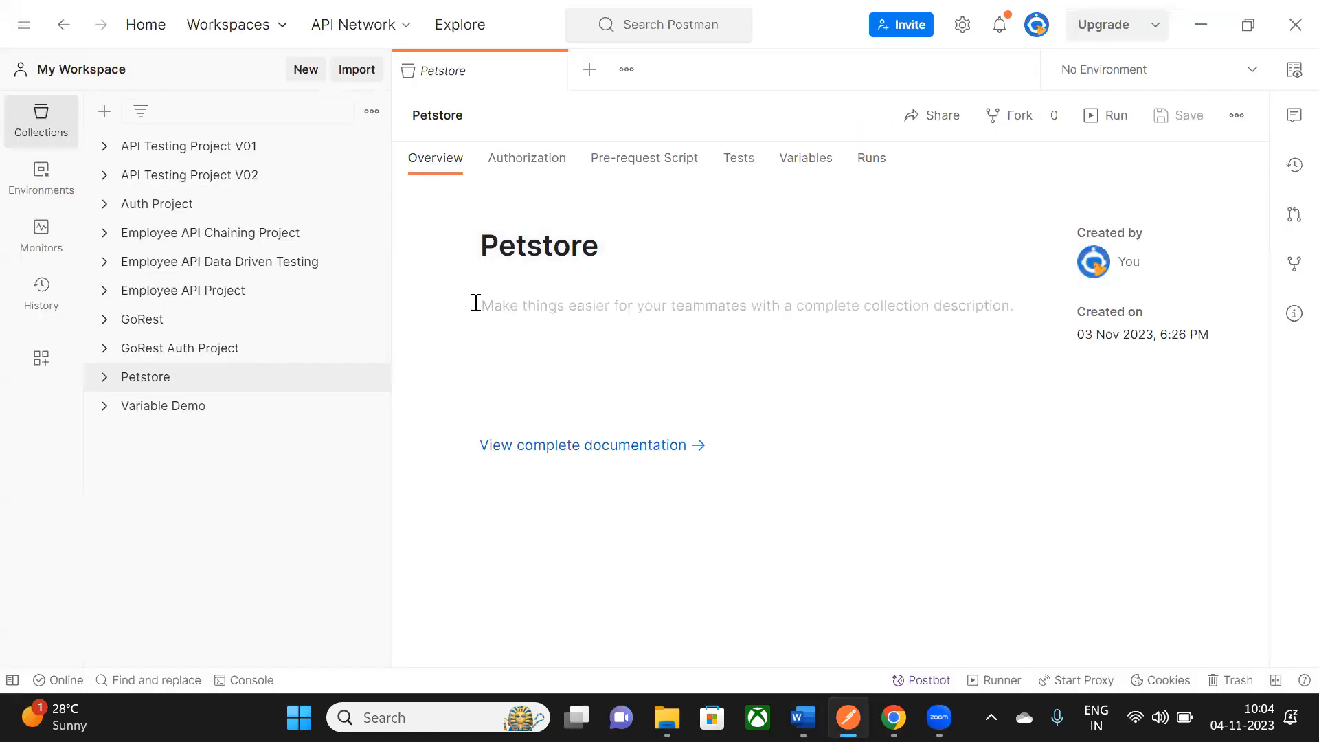
- Create a new blank collection in Postman
{"action": "left_click", "coordinate": [116, 114]}
{"action": "left_click", "coordinate": [159, 152]}
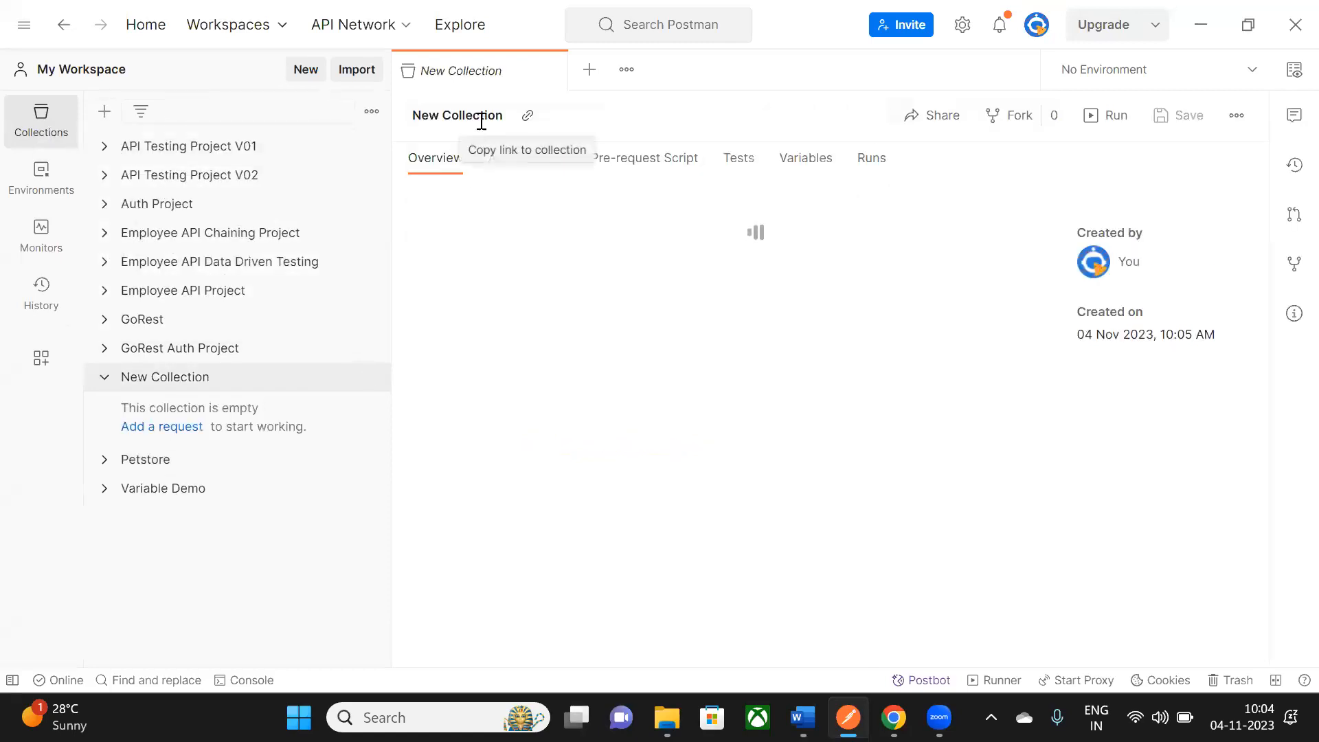
{"action": "left_click", "coordinate": [483, 117]}
{"action": "left_click_drag", "start_coordinate": [494, 116], "coordinate": [335, 117]}
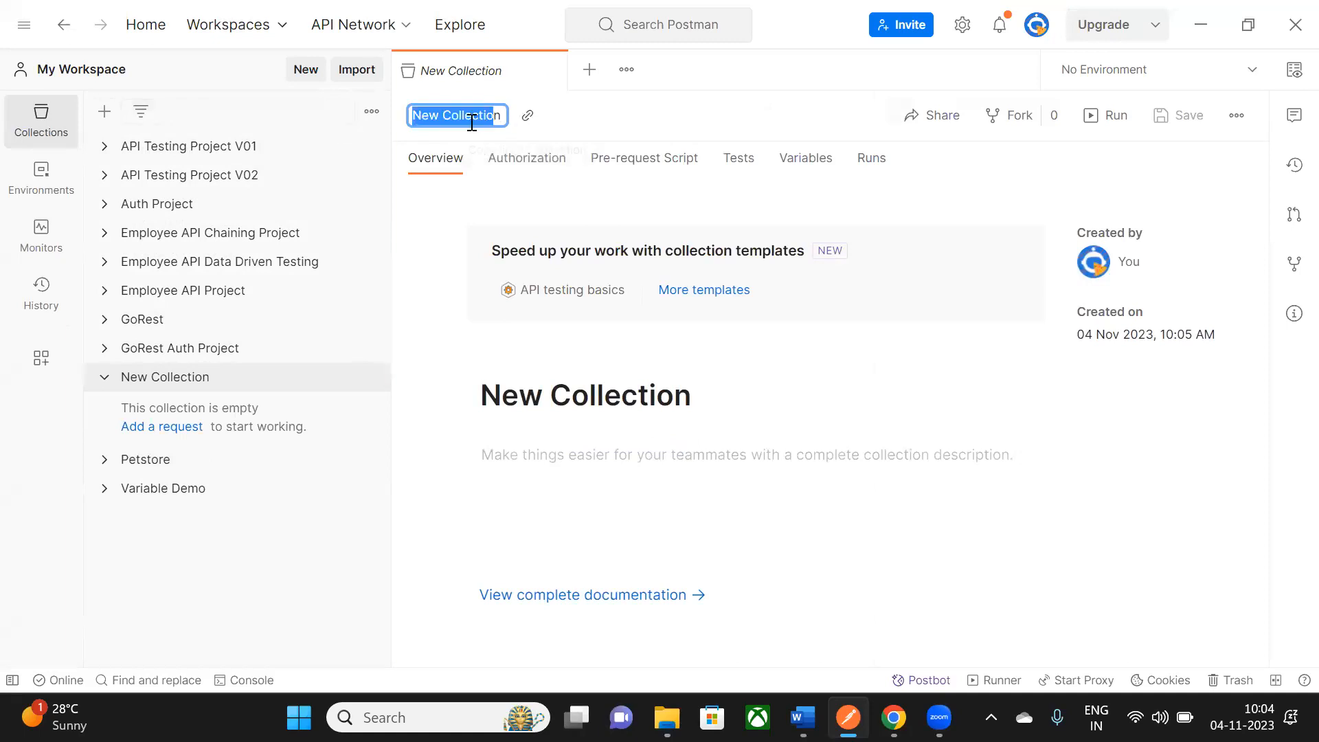
{"action": "key", "text": "BackSpace"}
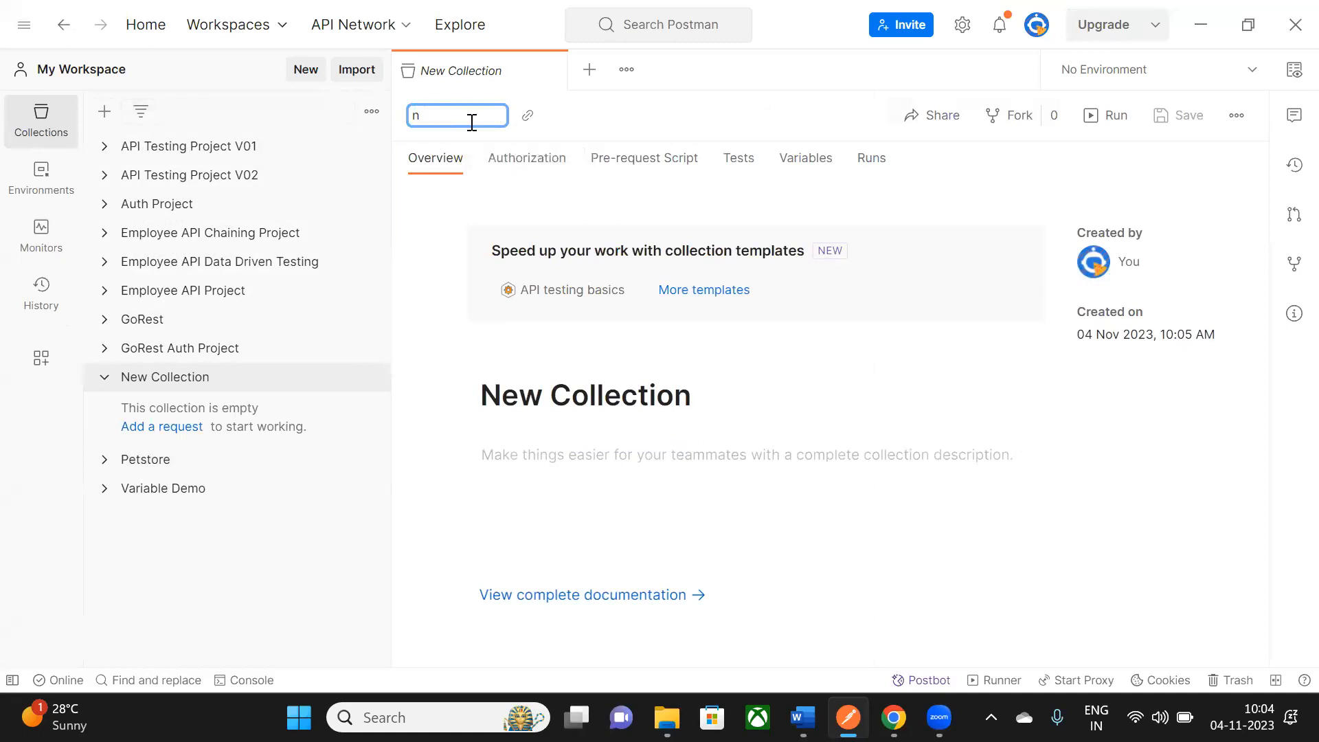
{"action": "key", "text": "Escape"}
- Name the collection Authorization_Project, using 'Authorization' copied from the Word notes
{"action": "key", "text": "alt+Tab"}
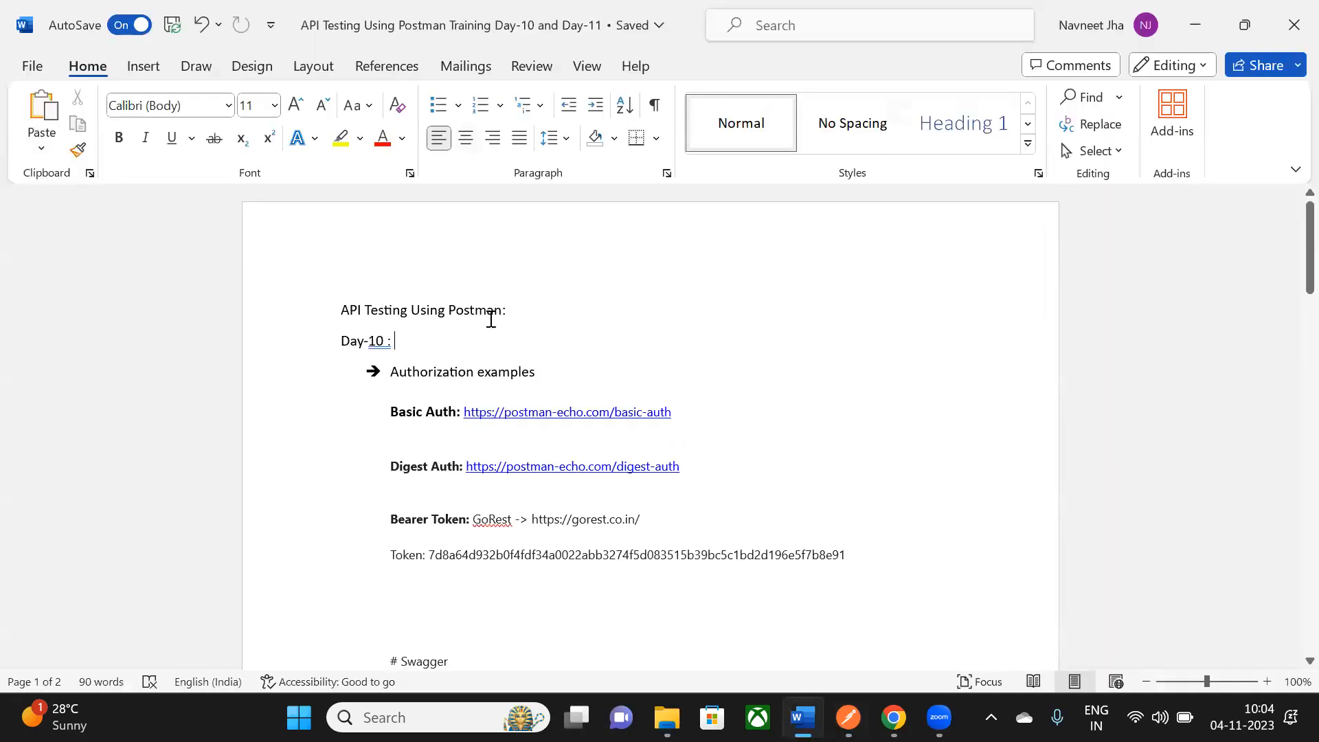
{"action": "left_click", "coordinate": [447, 374]}
{"action": "left_click_drag", "start_coordinate": [471, 377], "coordinate": [394, 371]}
{"action": "key", "text": "ctrl+c"}
{"action": "key", "text": "alt+Tab"}
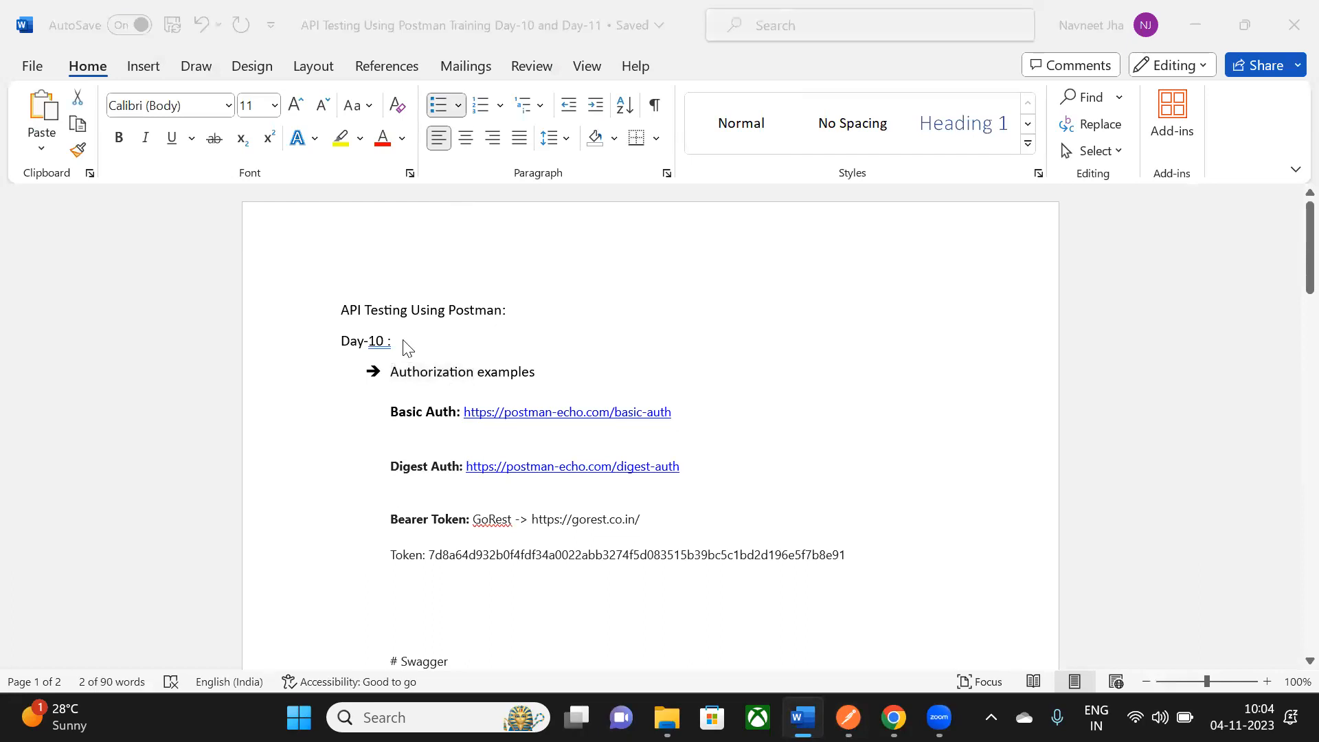
{"action": "left_click", "coordinate": [477, 117]}
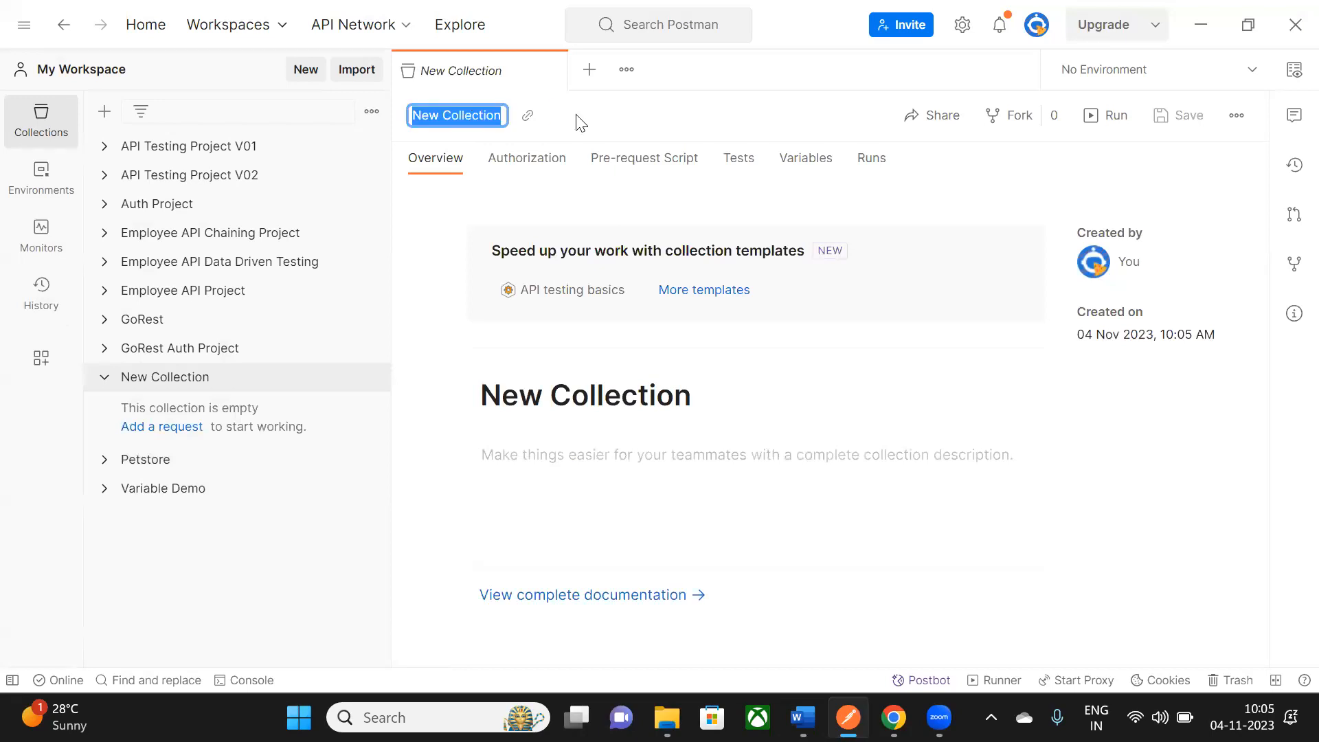
{"action": "key", "text": "ctrl+v"}
{"action": "type", "text": "_Project"}
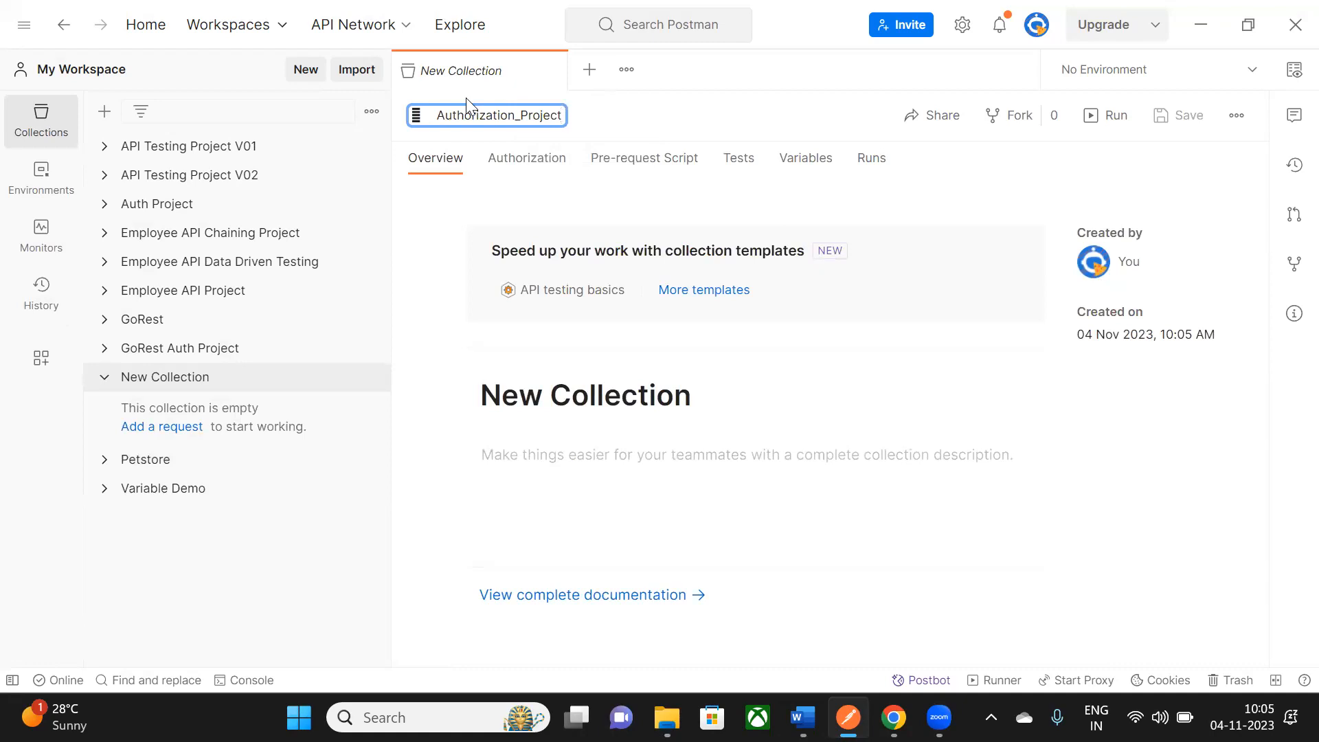
{"action": "left_click", "coordinate": [530, 527]}
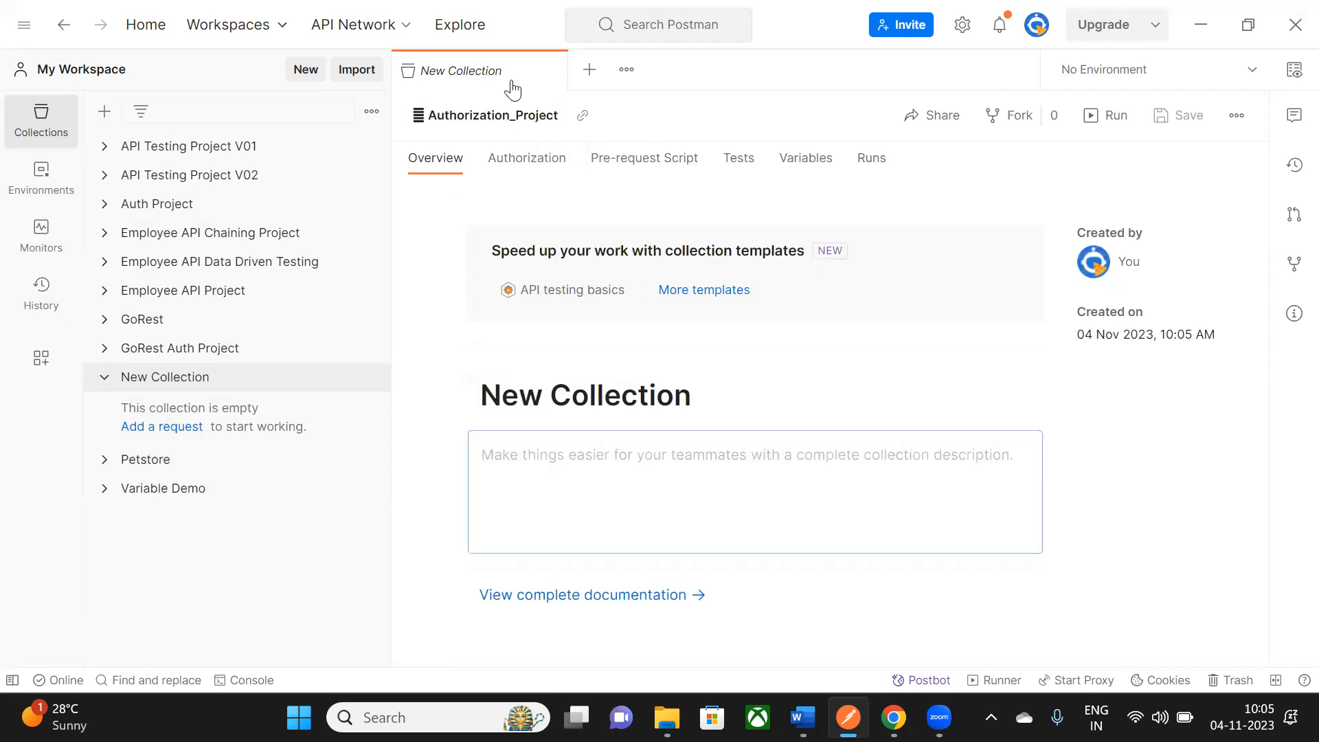
{"action": "left_click", "coordinate": [553, 71]}
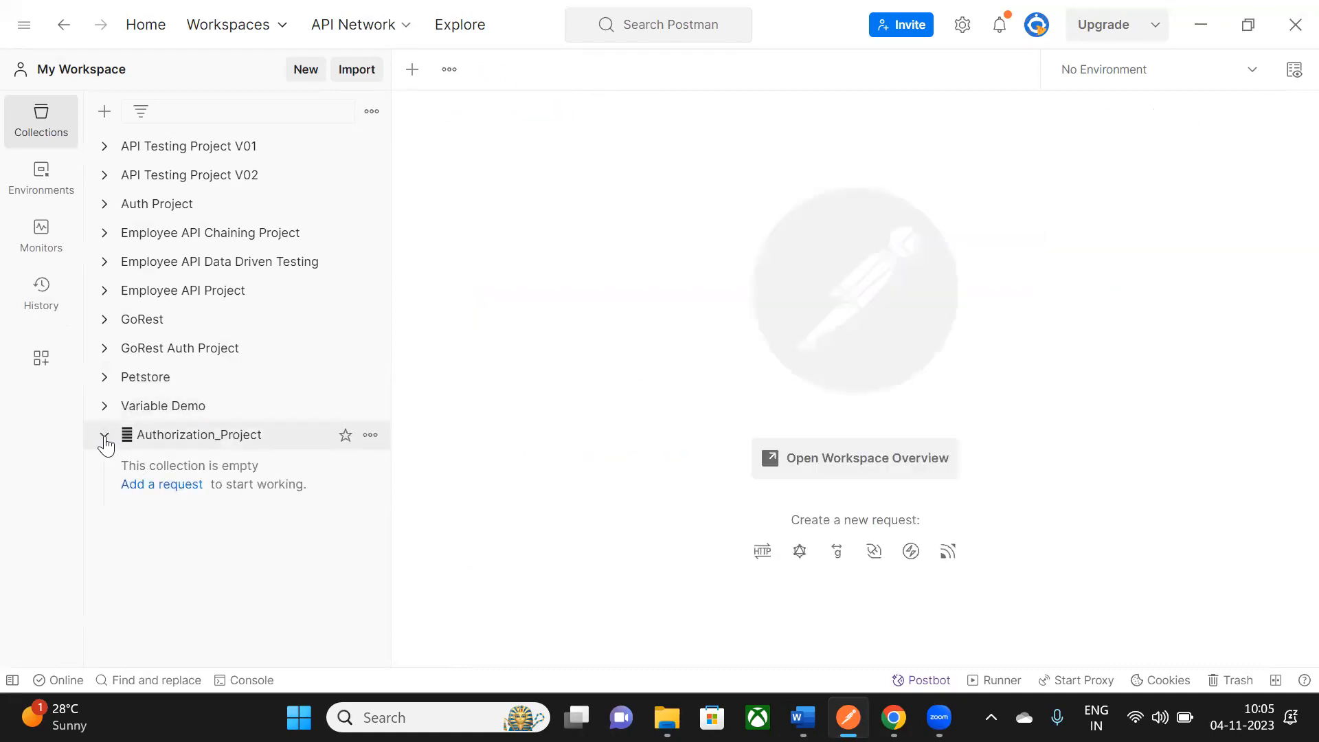
- Add a request named Basic Auth to the Authorization_Project collection
{"action": "left_click", "coordinate": [105, 440]}
{"action": "left_click", "coordinate": [104, 440]}
{"action": "left_click", "coordinate": [370, 437]}
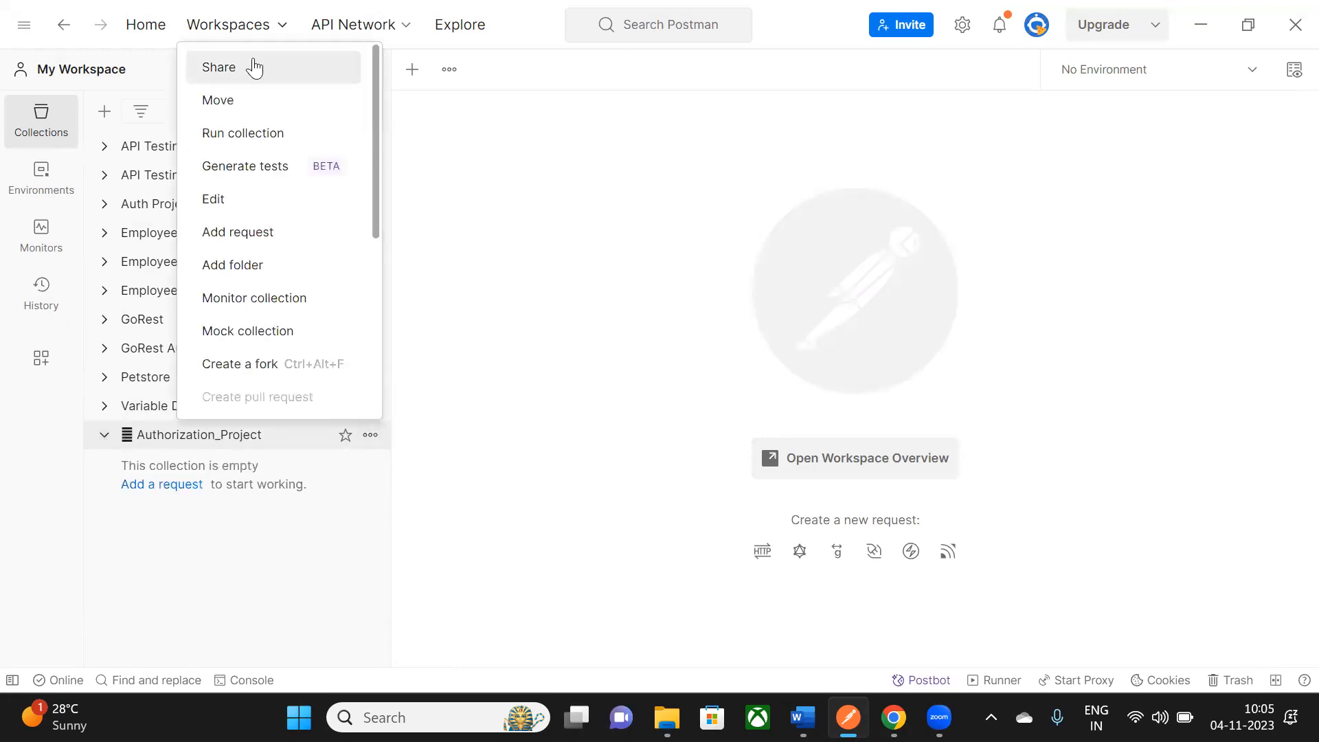
{"action": "left_click", "coordinate": [253, 233]}
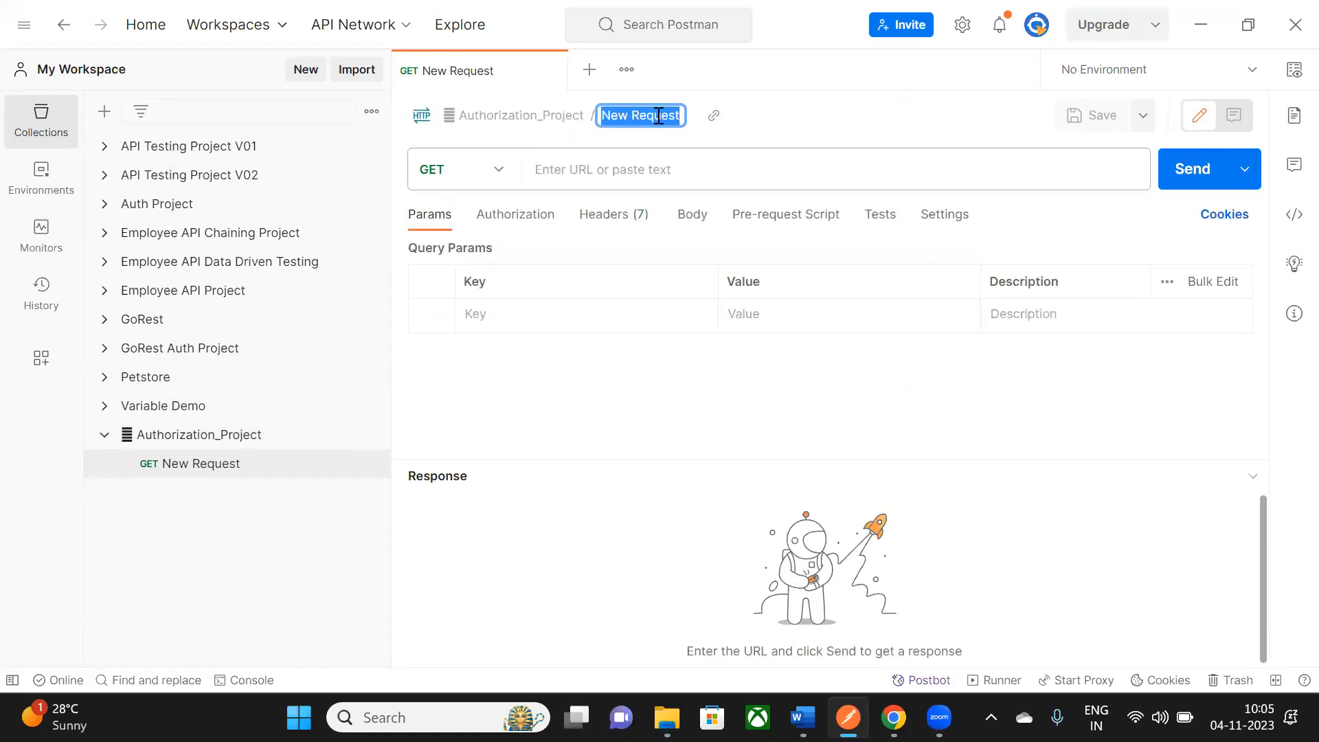
{"action": "type", "text": "Basic Auth"}
{"action": "key", "text": "Return"}
{"action": "left_click", "coordinate": [622, 173]}
{"action": "key", "text": "alt+Tab"}
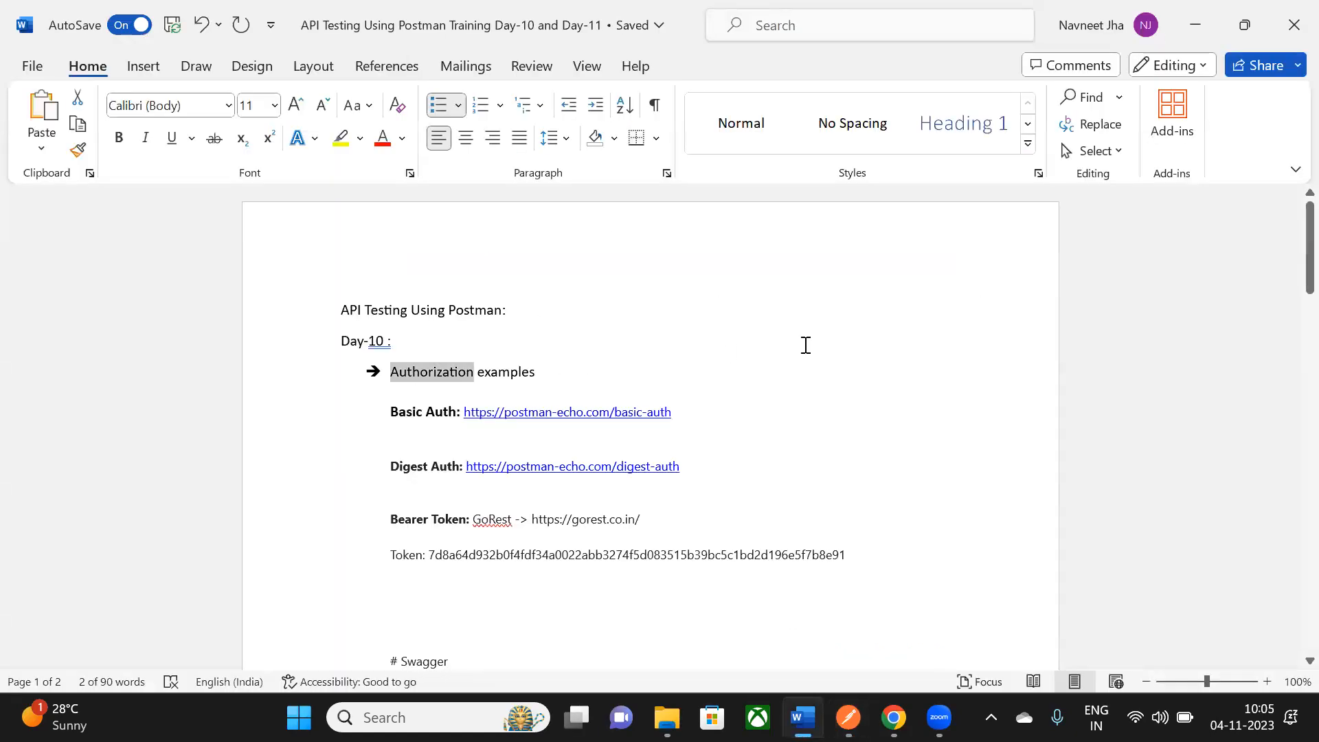
{"action": "right_click", "coordinate": [644, 414]}
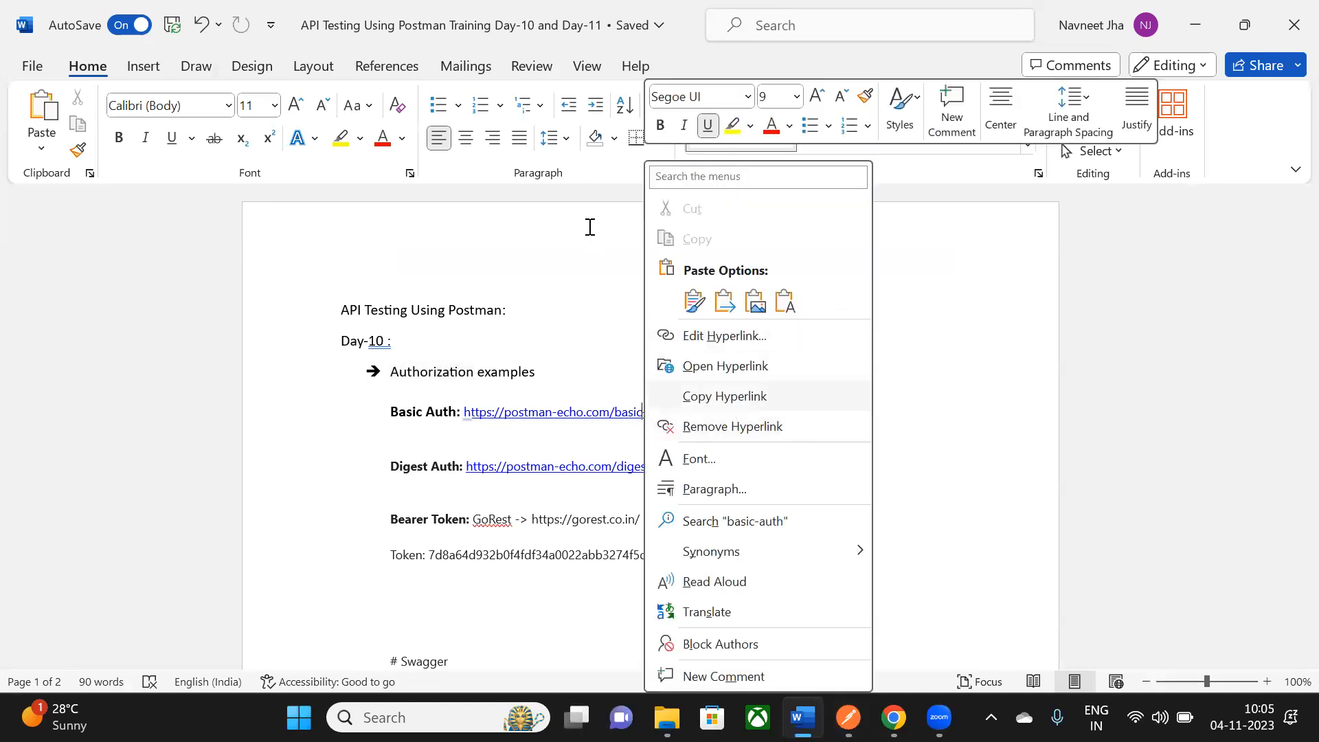
{"action": "key", "text": "alt+Tab"}
{"action": "type", "text": "https://postman-echo.com/basic-auth"}
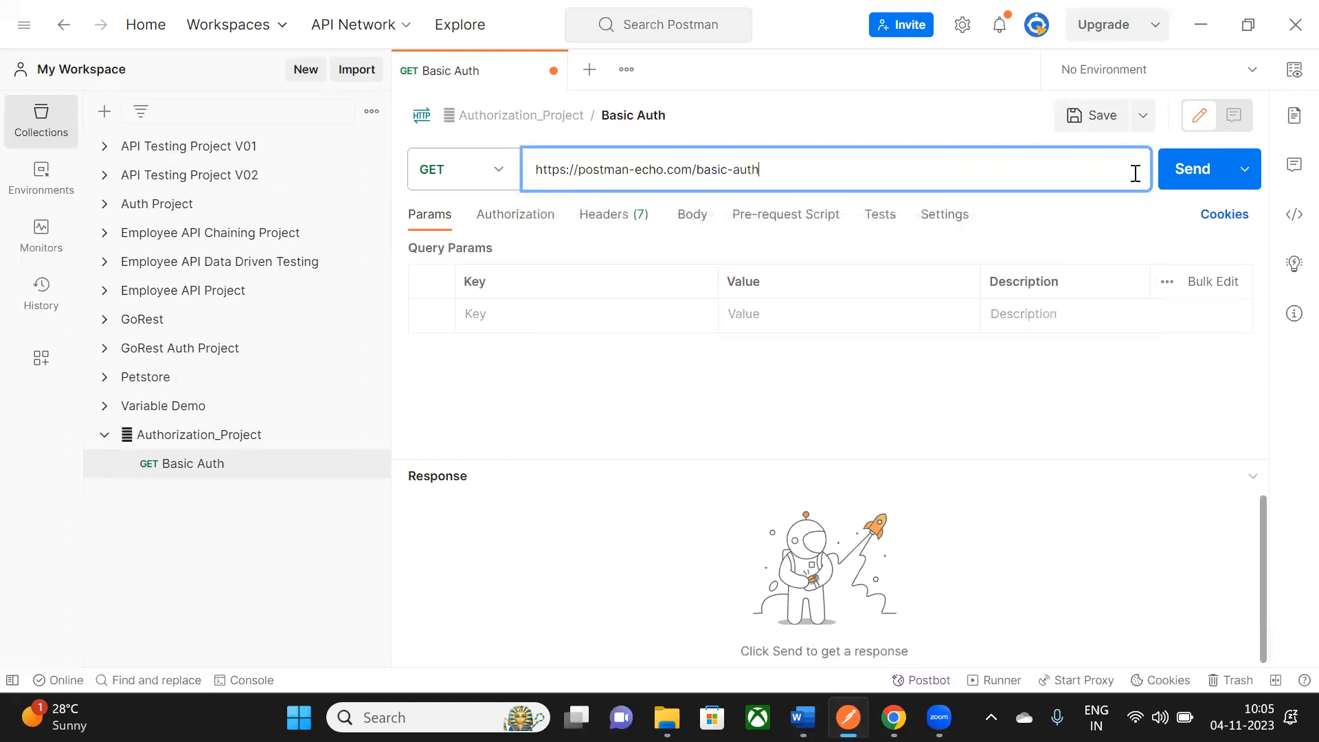
{"action": "left_click", "coordinate": [1197, 175]}
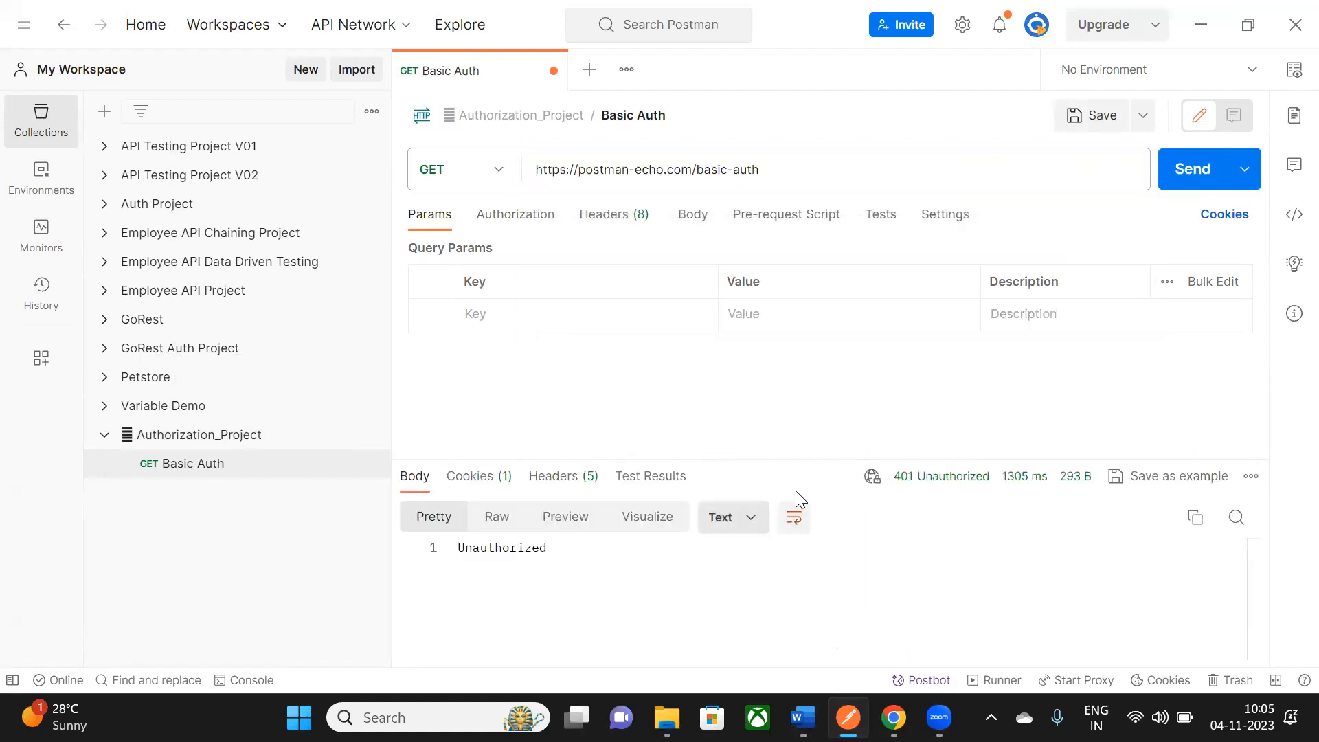
{"action": "left_click_drag", "start_coordinate": [795, 460], "coordinate": [798, 372]}
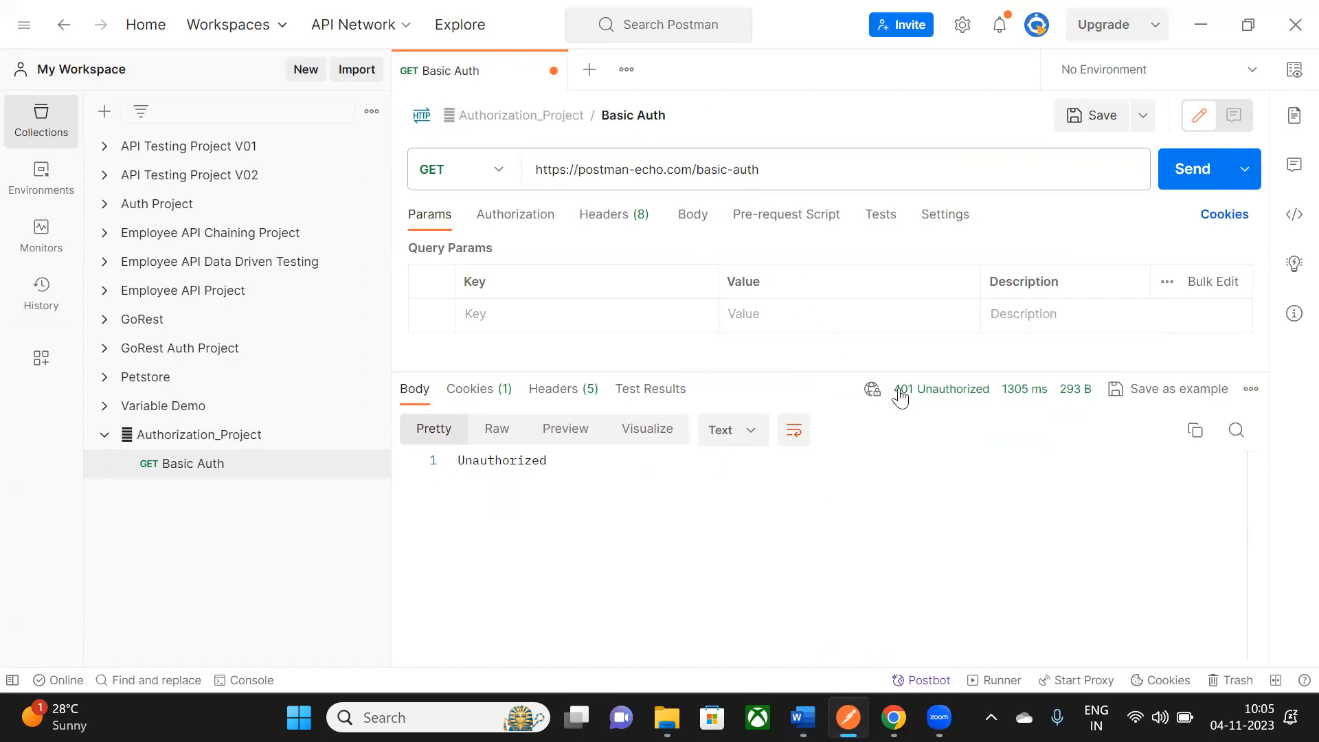
{"action": "left_click_drag", "start_coordinate": [460, 464], "coordinate": [565, 462]}
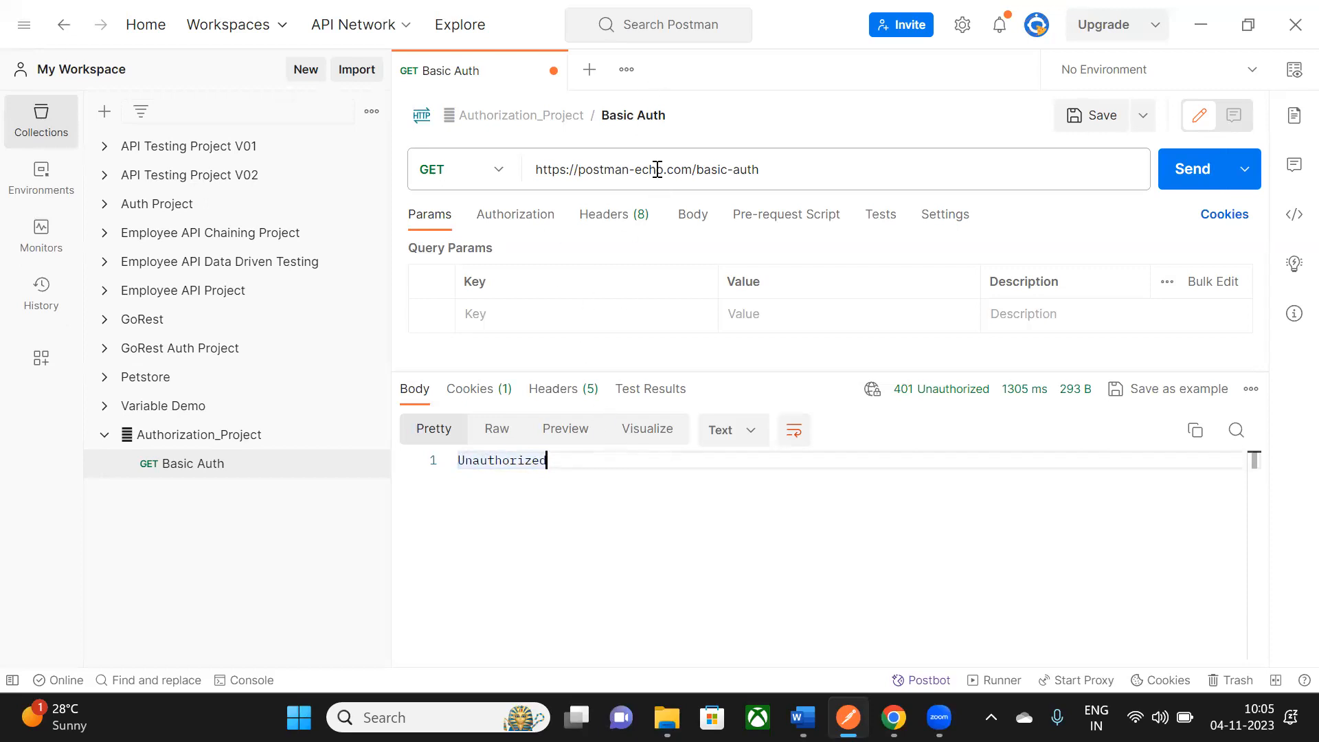
{"action": "left_click", "coordinate": [1082, 124]}
- Set the request's authorization type to Basic Auth and check the username and password fields
{"action": "left_click", "coordinate": [517, 218]}
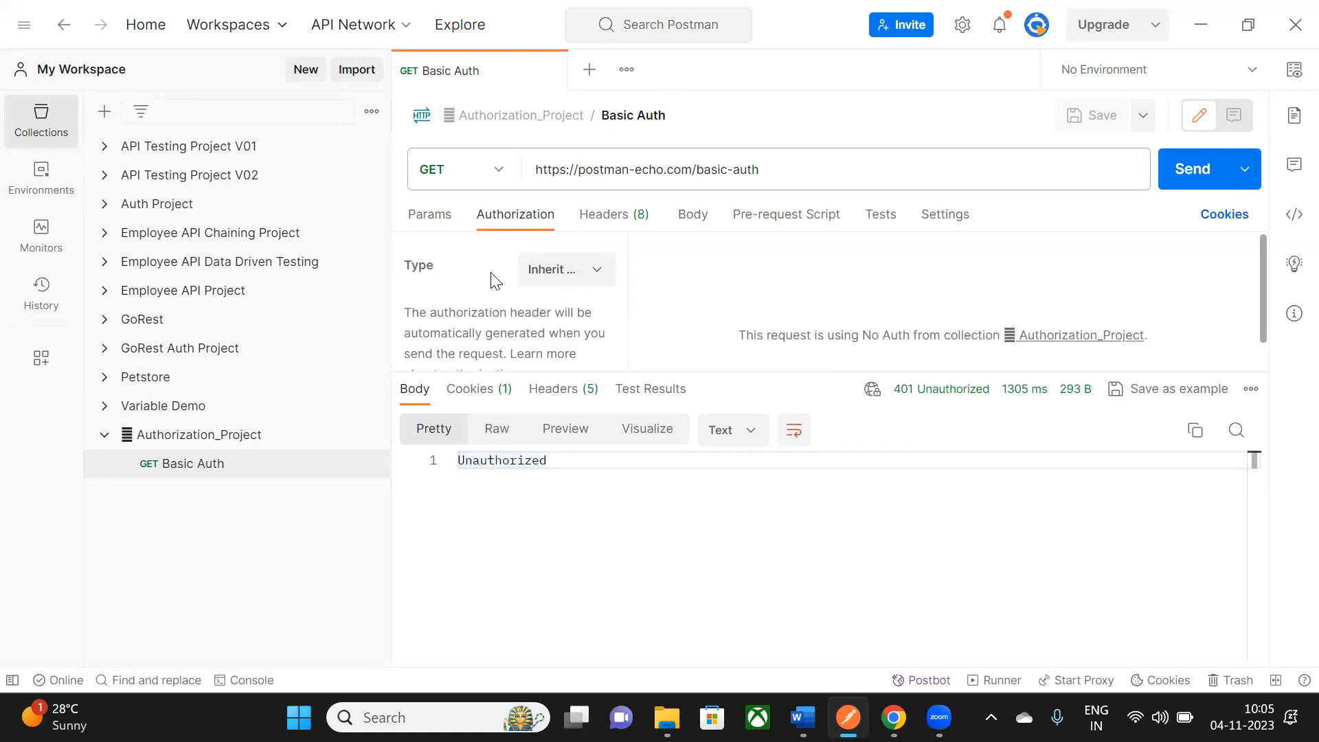
{"action": "left_click", "coordinate": [597, 270]}
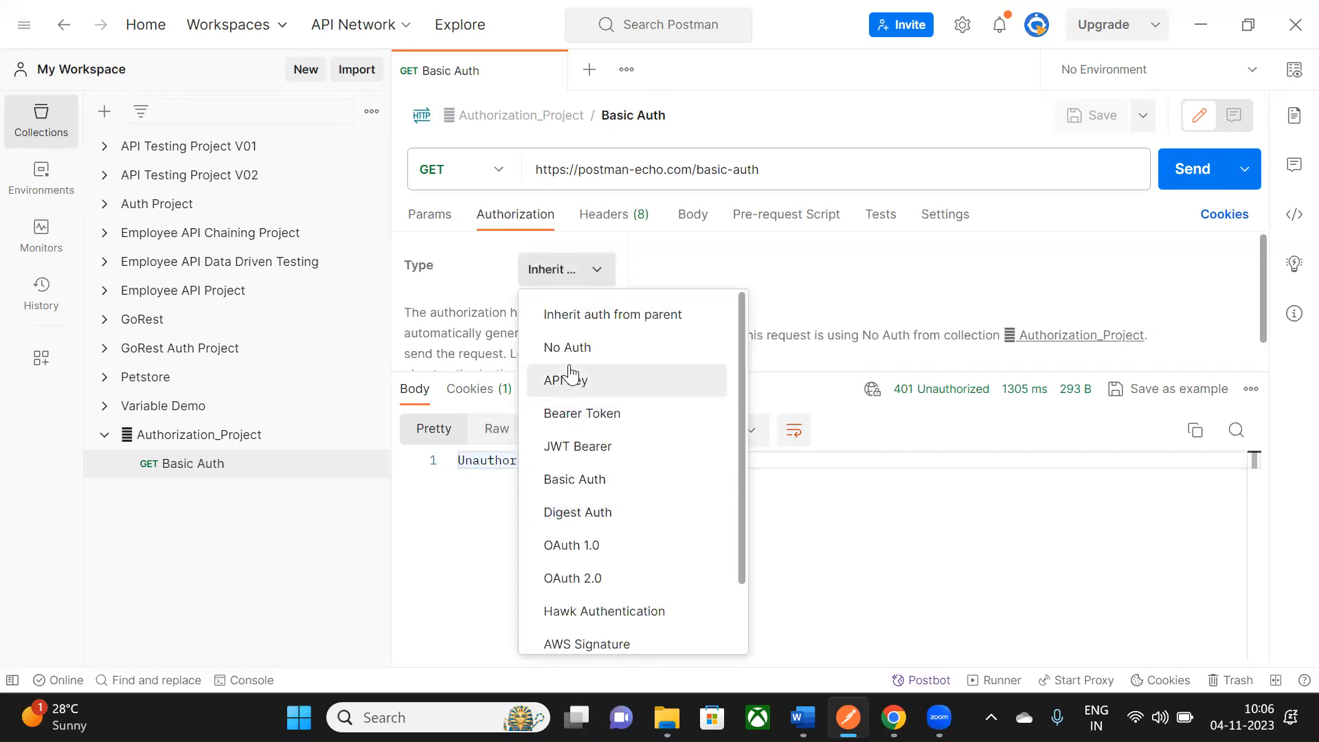
{"action": "left_click", "coordinate": [594, 495]}
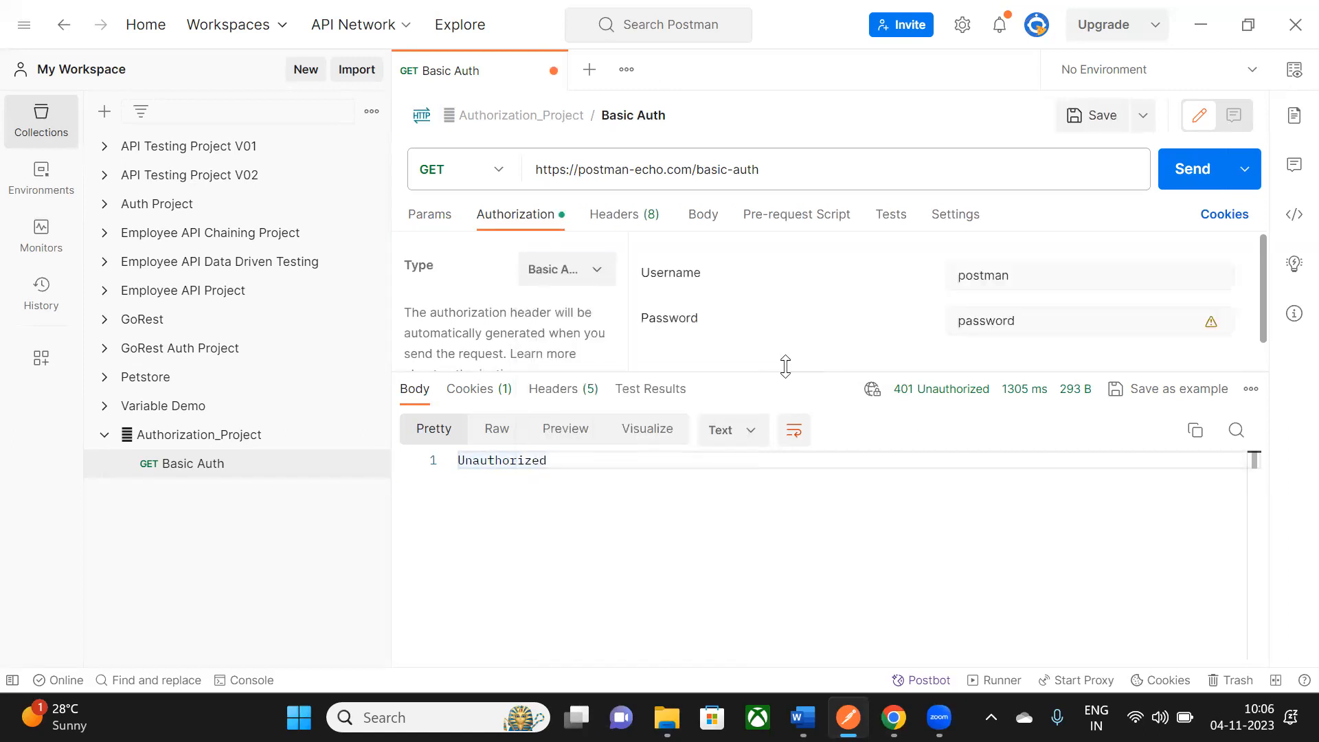
{"action": "left_click_drag", "start_coordinate": [786, 382], "coordinate": [661, 448]}
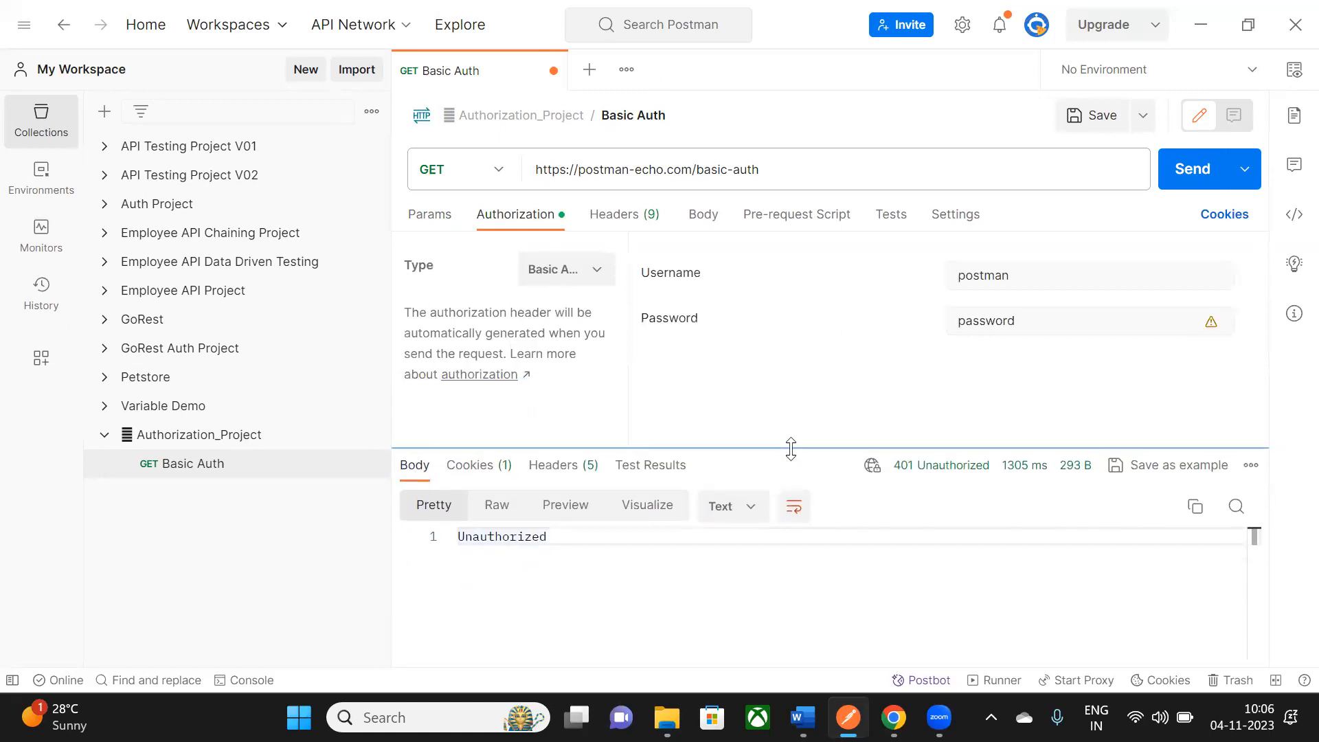
{"action": "left_click", "coordinate": [998, 275]}
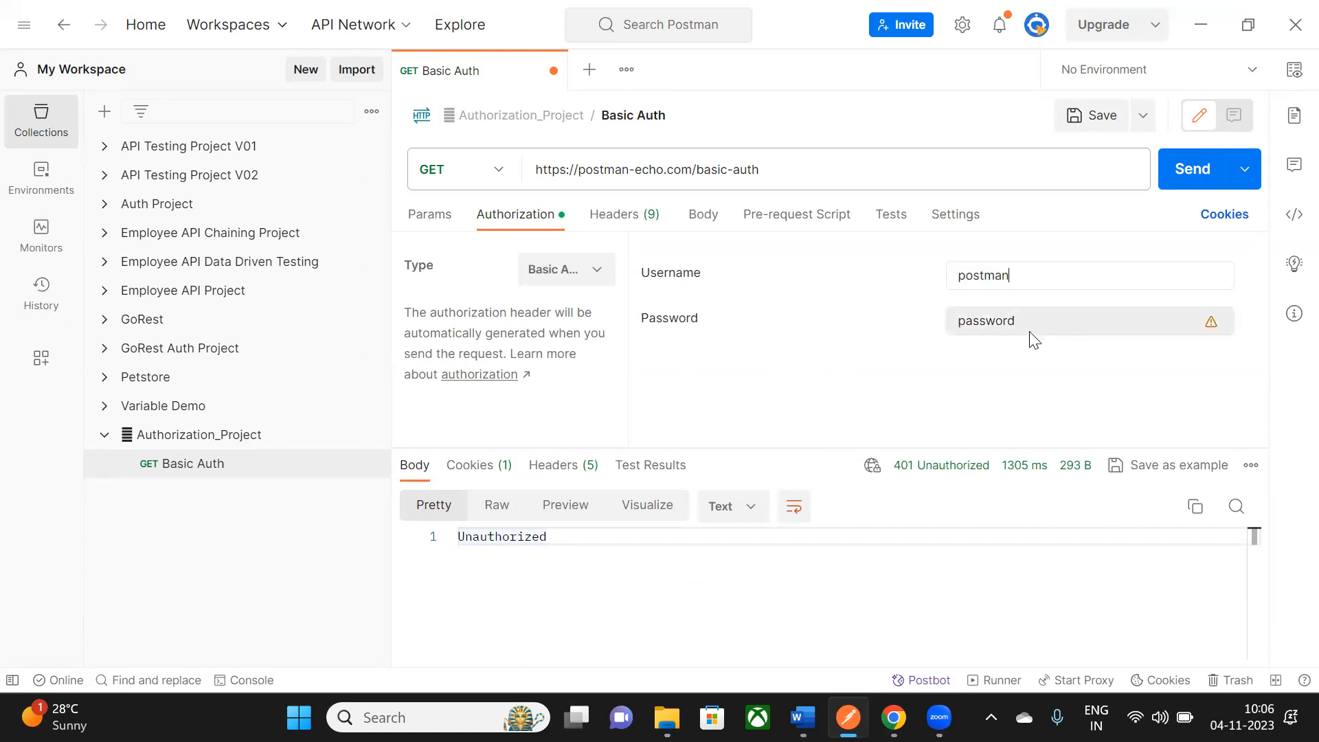
{"action": "left_click", "coordinate": [1013, 313]}
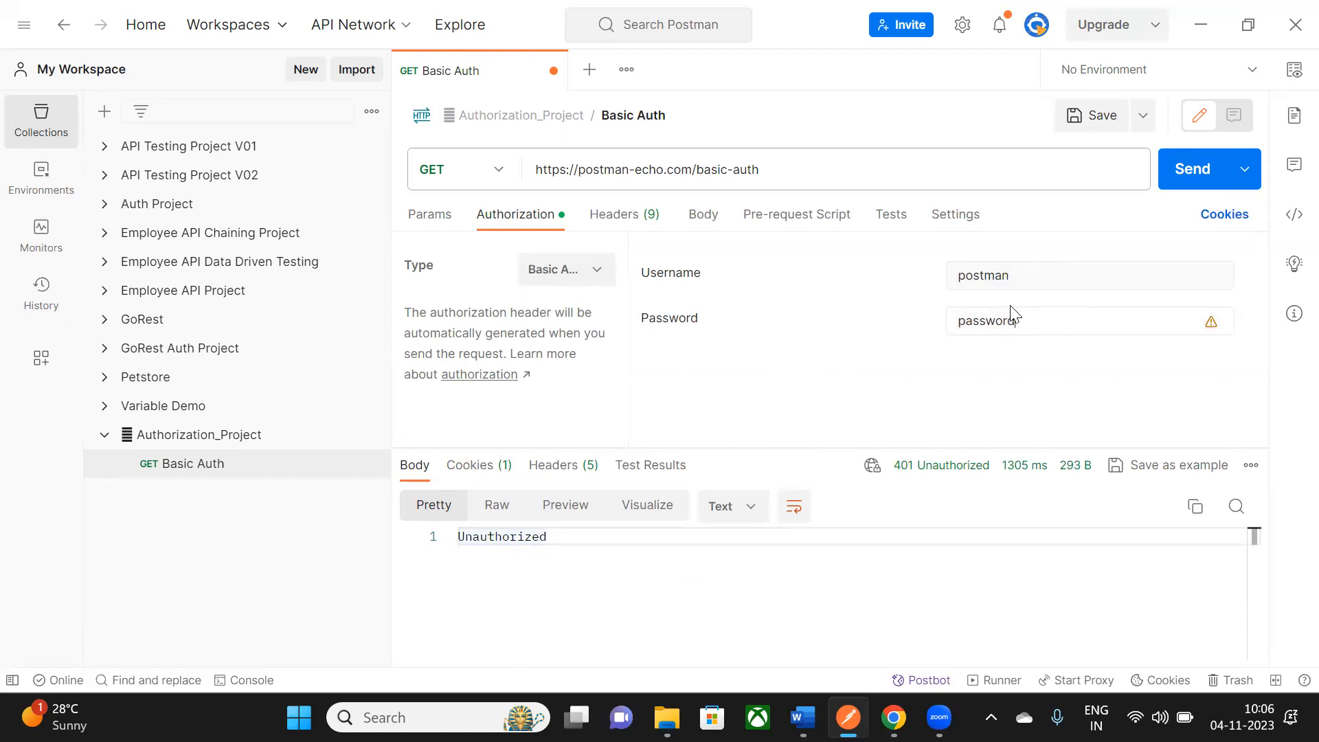
- Add the demo username and password lines under the Basic Auth link in the Word notes
{"action": "key", "text": "alt+Tab"}
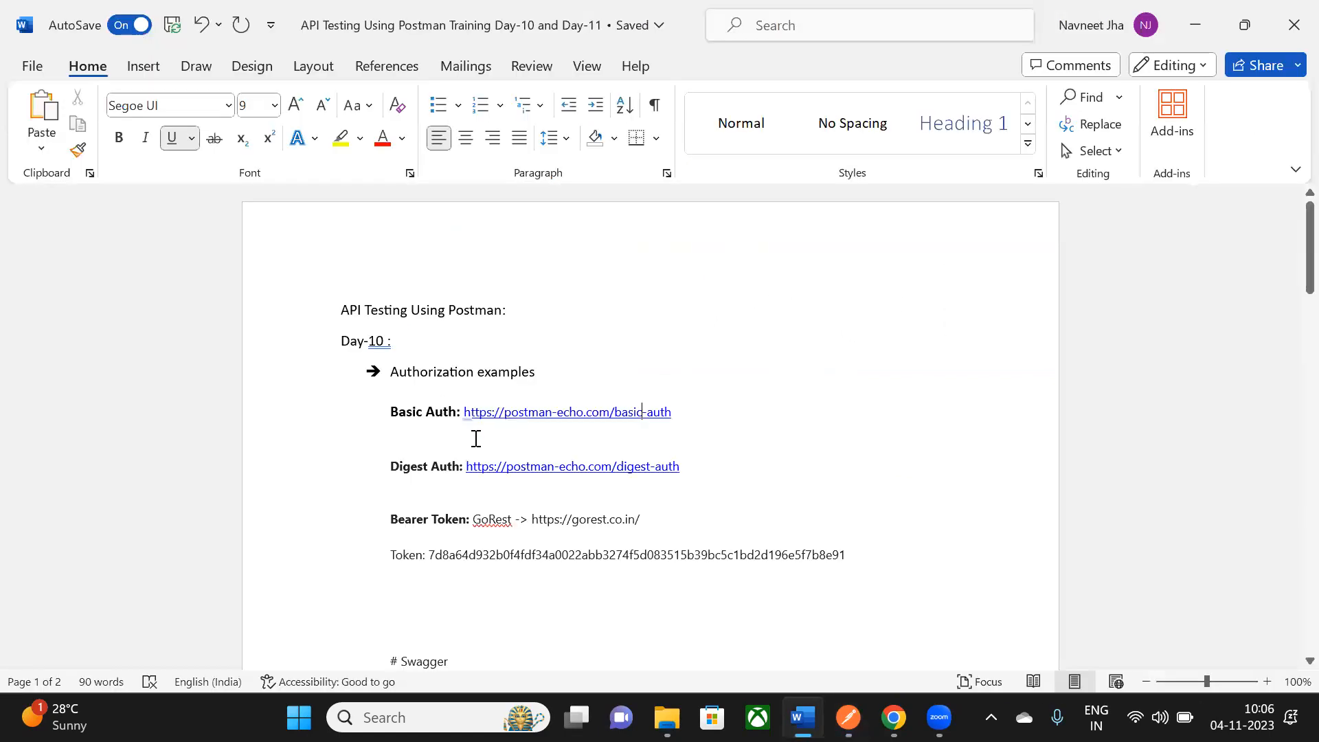
{"action": "left_click", "coordinate": [697, 427]}
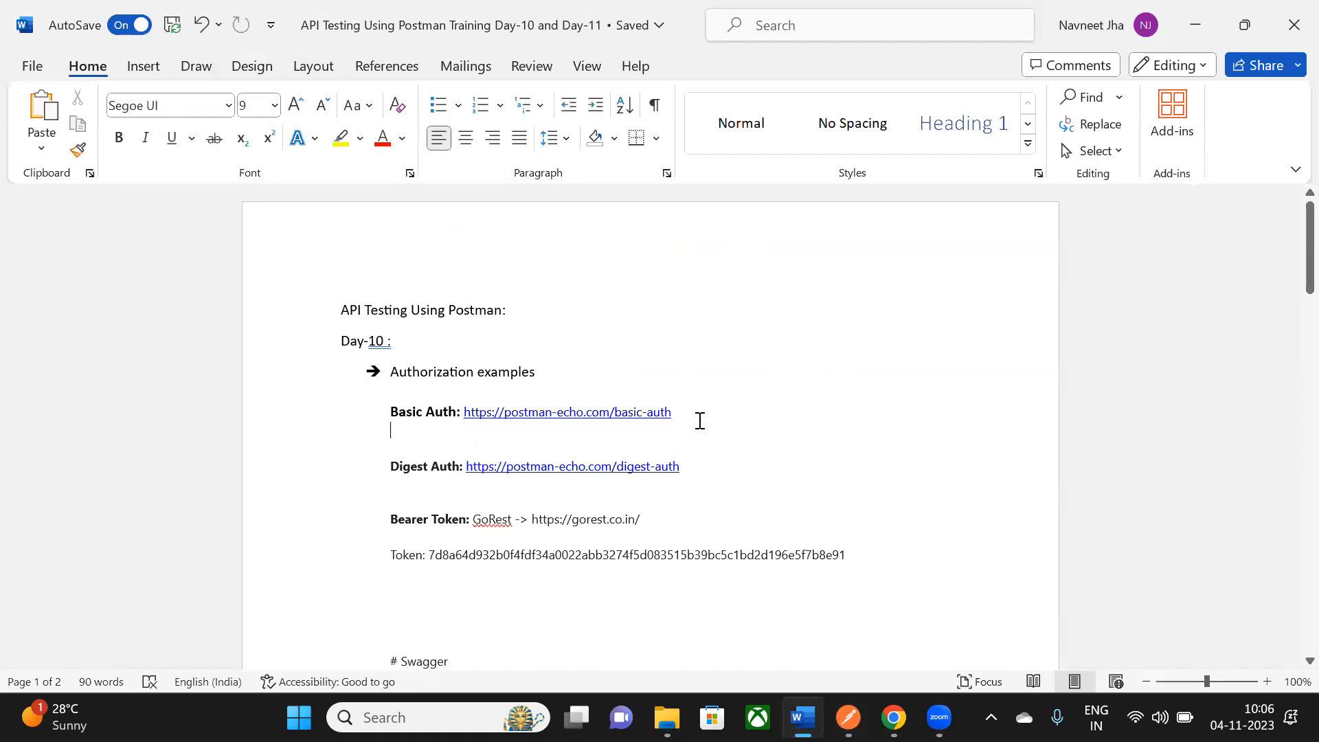
{"action": "key", "text": "Return"}
{"action": "type", "text": "Username"}
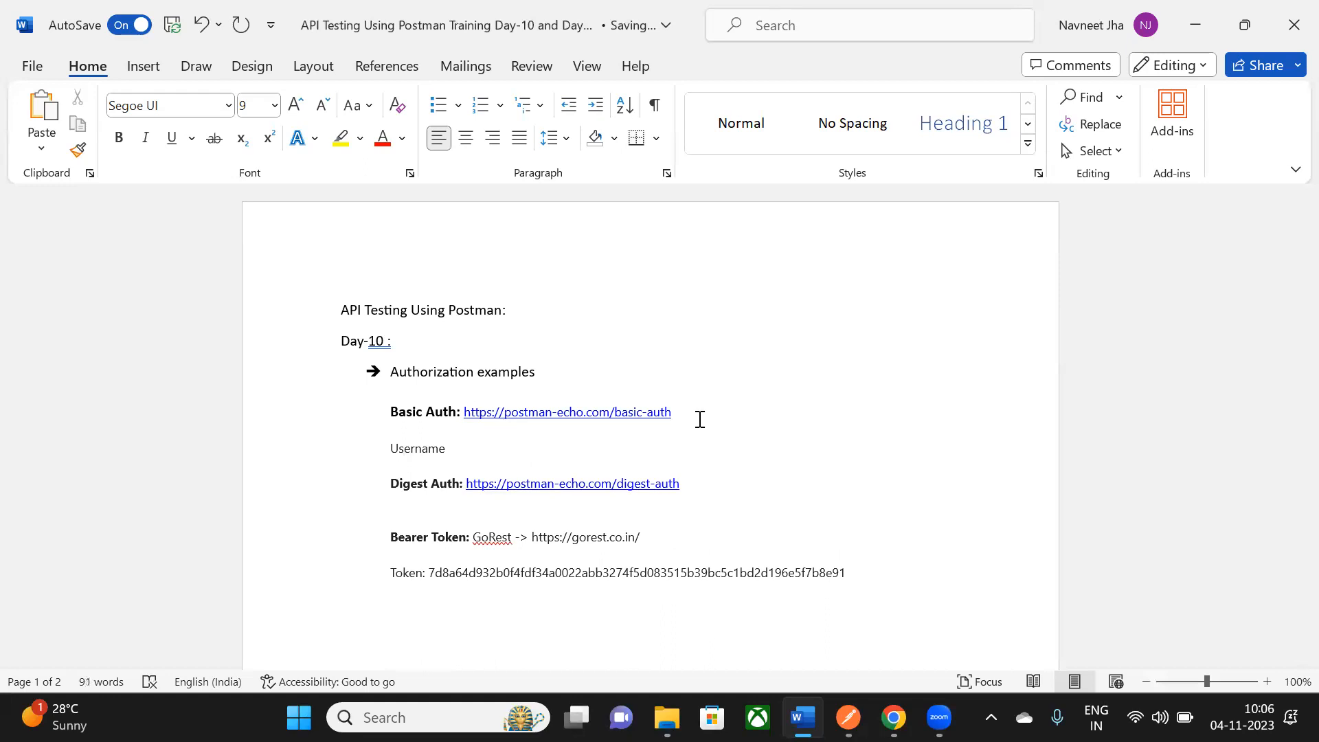
{"action": "type", "text": " : postman"}
{"action": "key", "text": "Return"}
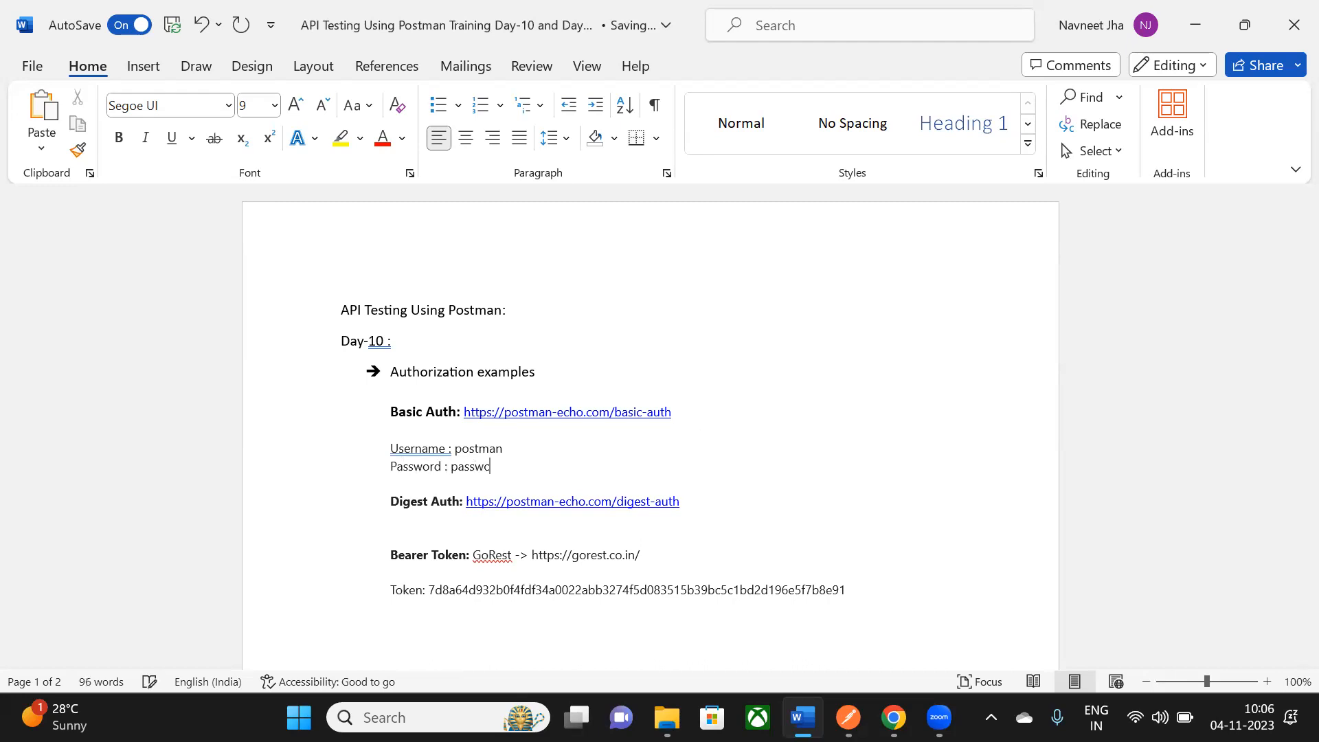
{"action": "left_click", "coordinate": [477, 422]}
{"action": "right_click", "coordinate": [425, 454]}
{"action": "left_click", "coordinate": [424, 454]}
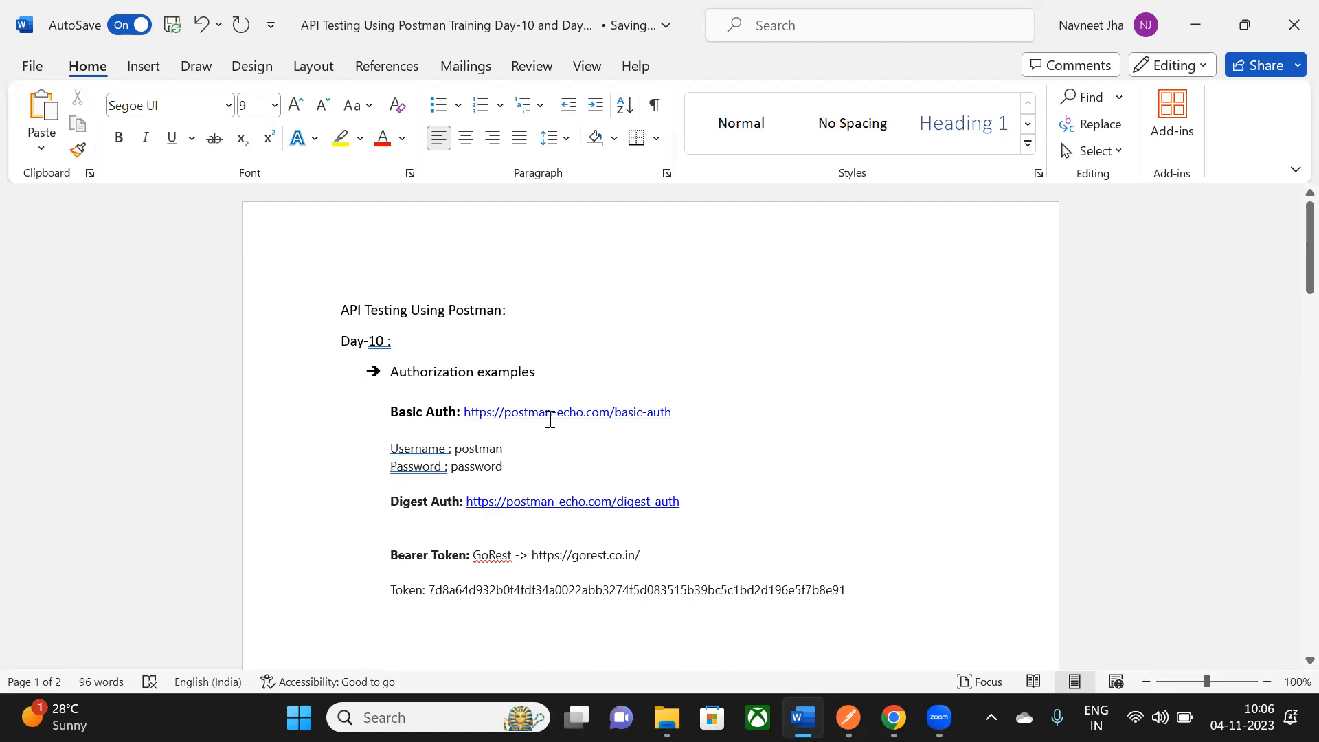
{"action": "left_click_drag", "start_coordinate": [399, 450], "coordinate": [518, 456]}
{"action": "left_click", "coordinate": [527, 470]}
{"action": "key", "text": "alt+Tab"}
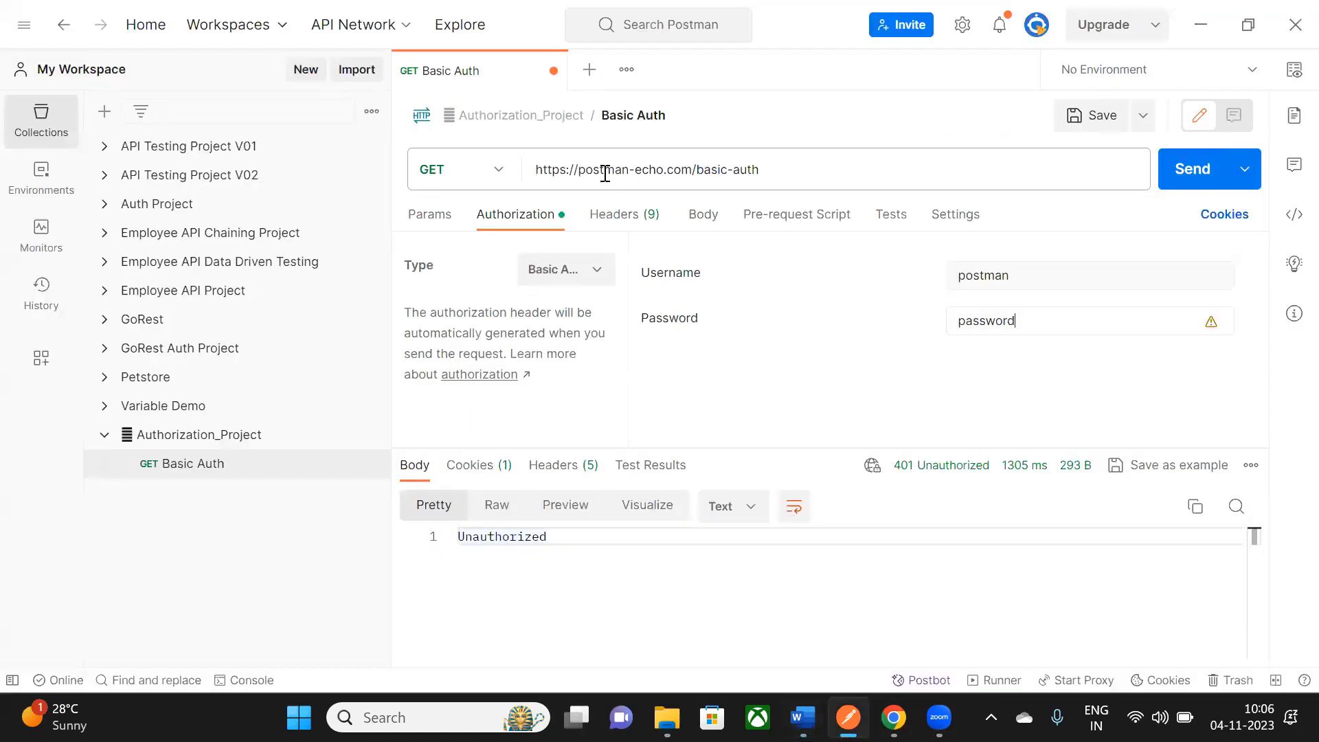
- Save and resend the Basic Auth request, confirming 200 OK with "authenticated": true
{"action": "left_click", "coordinate": [1094, 117]}
{"action": "left_click", "coordinate": [1201, 157]}
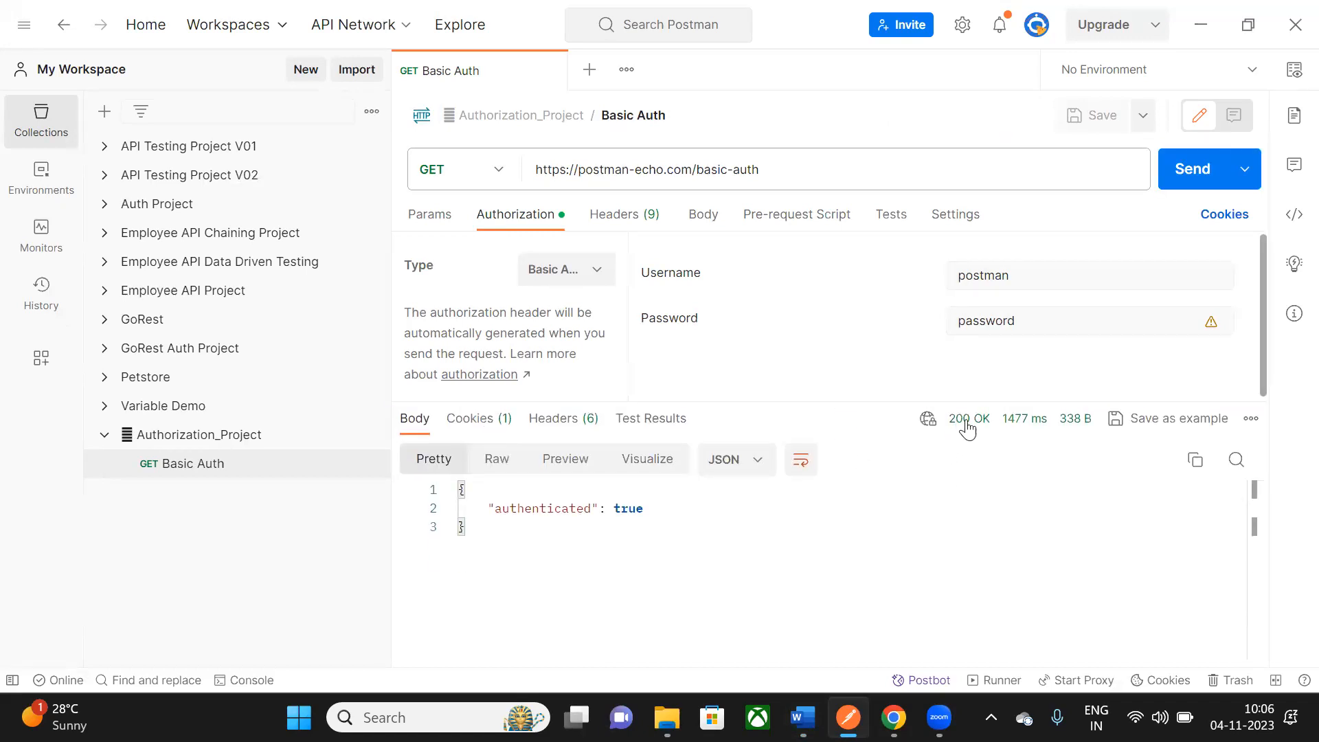
{"action": "mouse_move", "coordinate": [968, 429]}
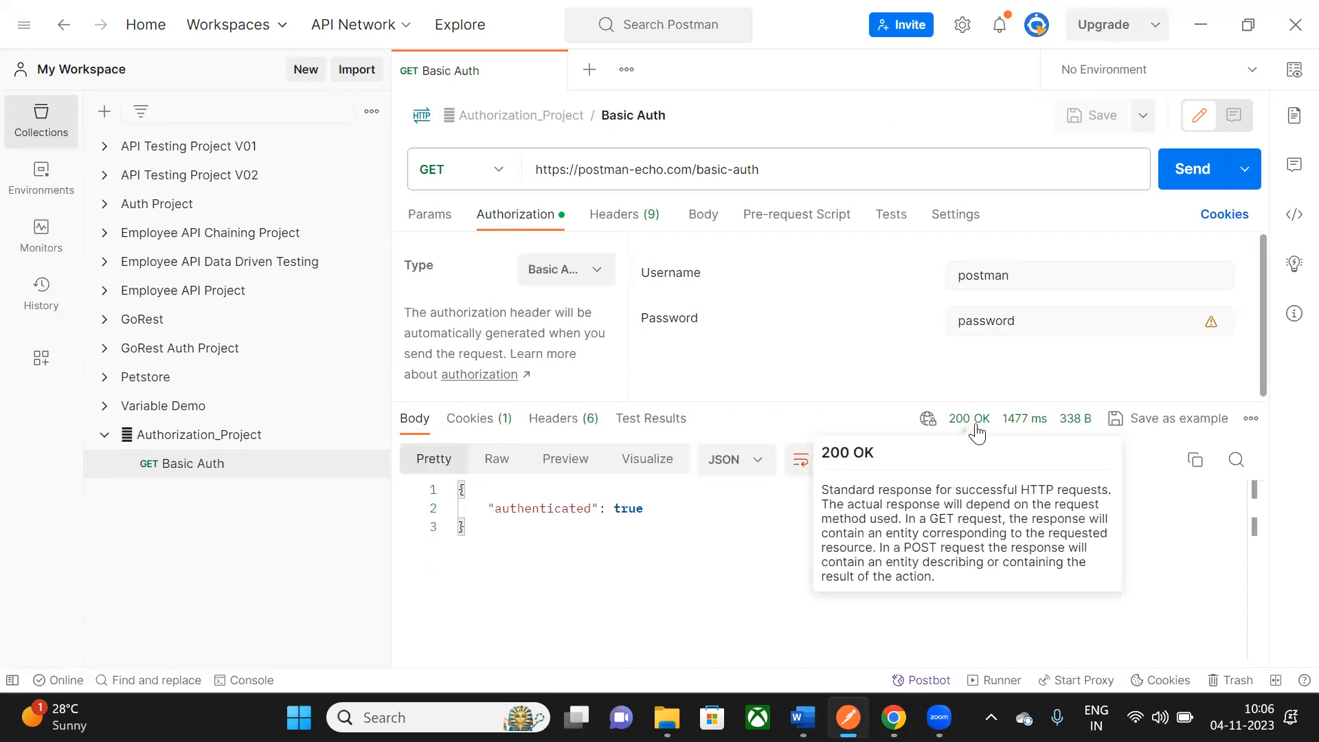
{"action": "left_click_drag", "start_coordinate": [495, 509], "coordinate": [612, 509]}
{"action": "left_click", "coordinate": [649, 514]}
{"action": "left_click_drag", "start_coordinate": [490, 509], "coordinate": [685, 501]}
{"action": "left_click", "coordinate": [686, 547]}
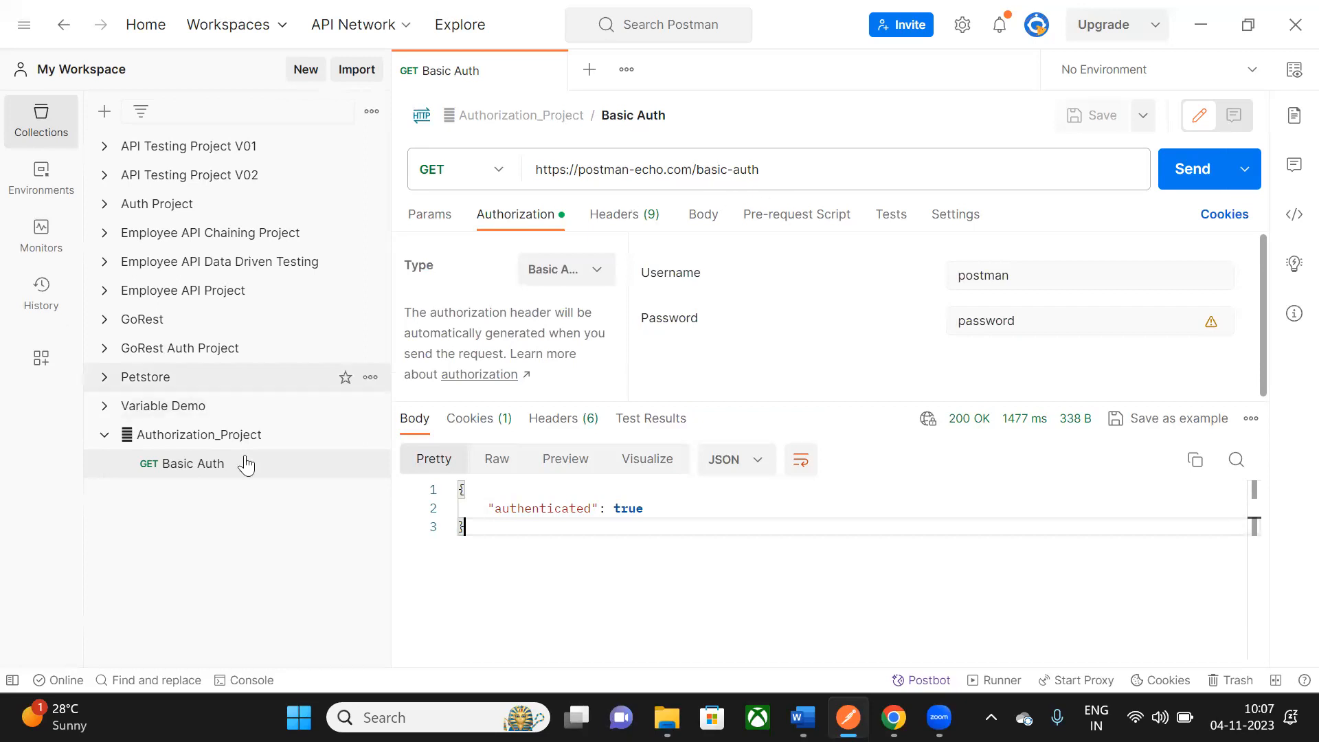
- Copy the Basic Auth credential lines and paste them under the Digest Auth link
{"action": "key", "text": "alt+Tab"}
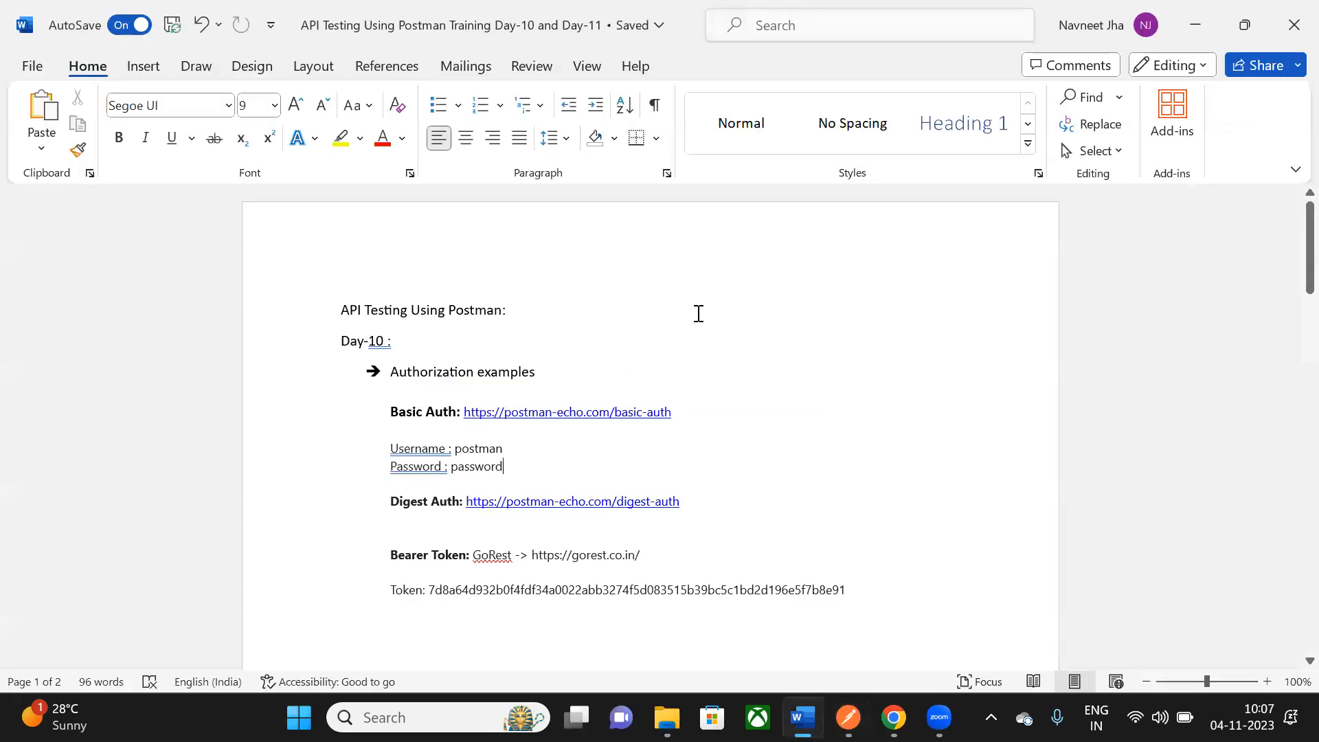
{"action": "scroll", "coordinate": [698, 309], "scroll_direction": "down", "scroll_amount": 3}
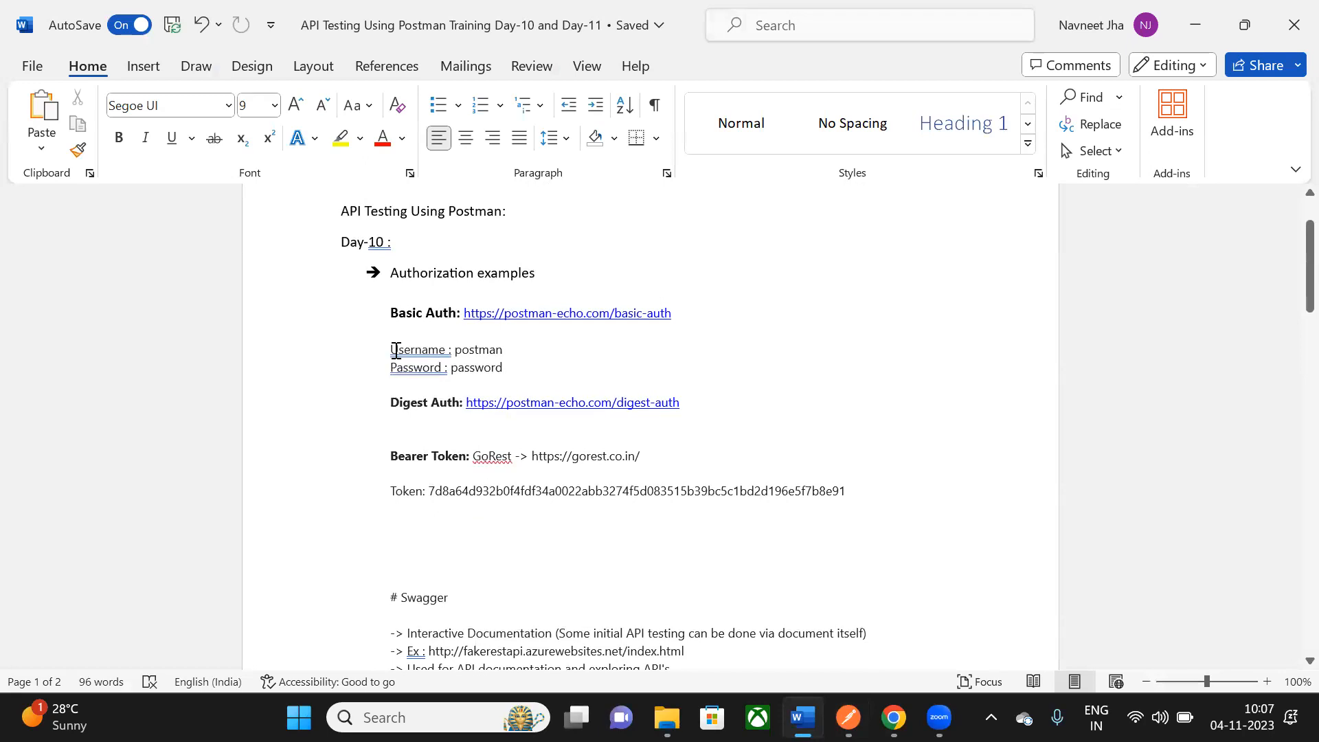
{"action": "triple_click", "coordinate": [504, 367]}
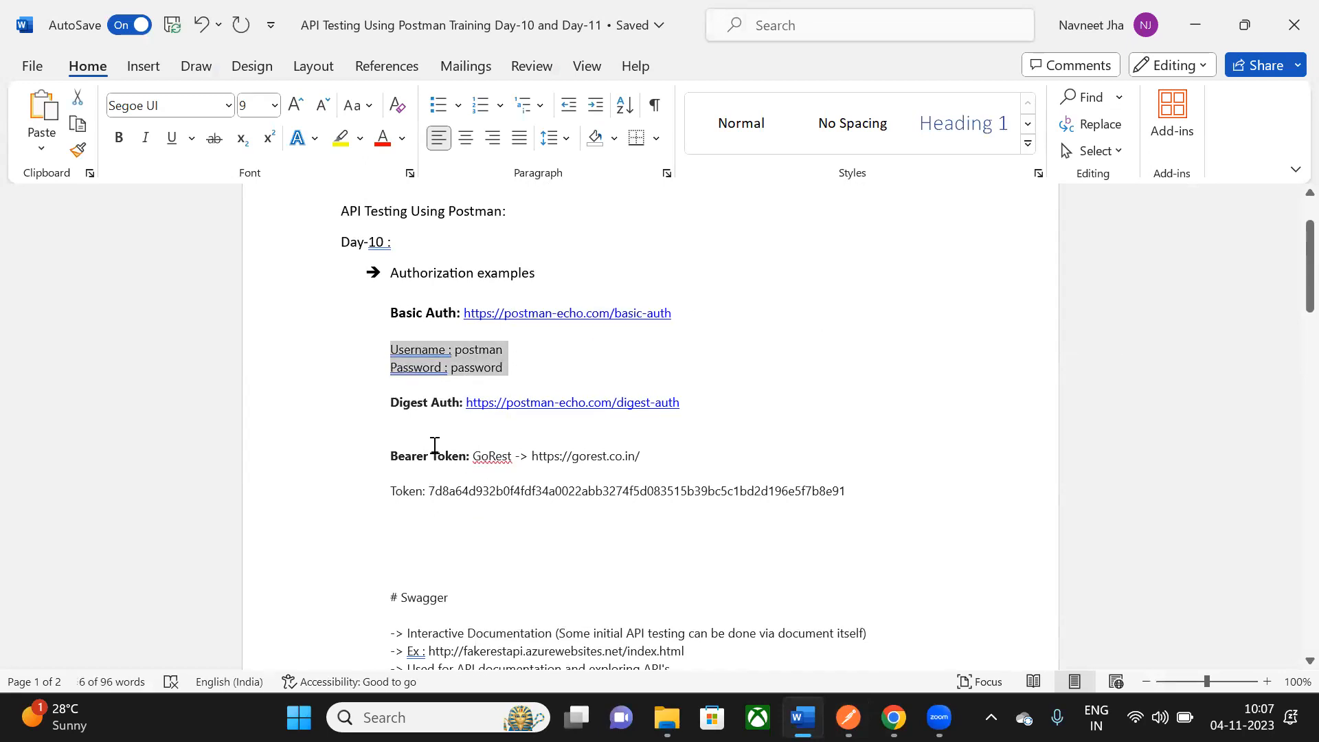
{"action": "key", "text": "ctrl+c"}
{"action": "left_click", "coordinate": [429, 424]}
{"action": "key", "text": "Return"}
{"action": "key", "text": "ctrl+v"}
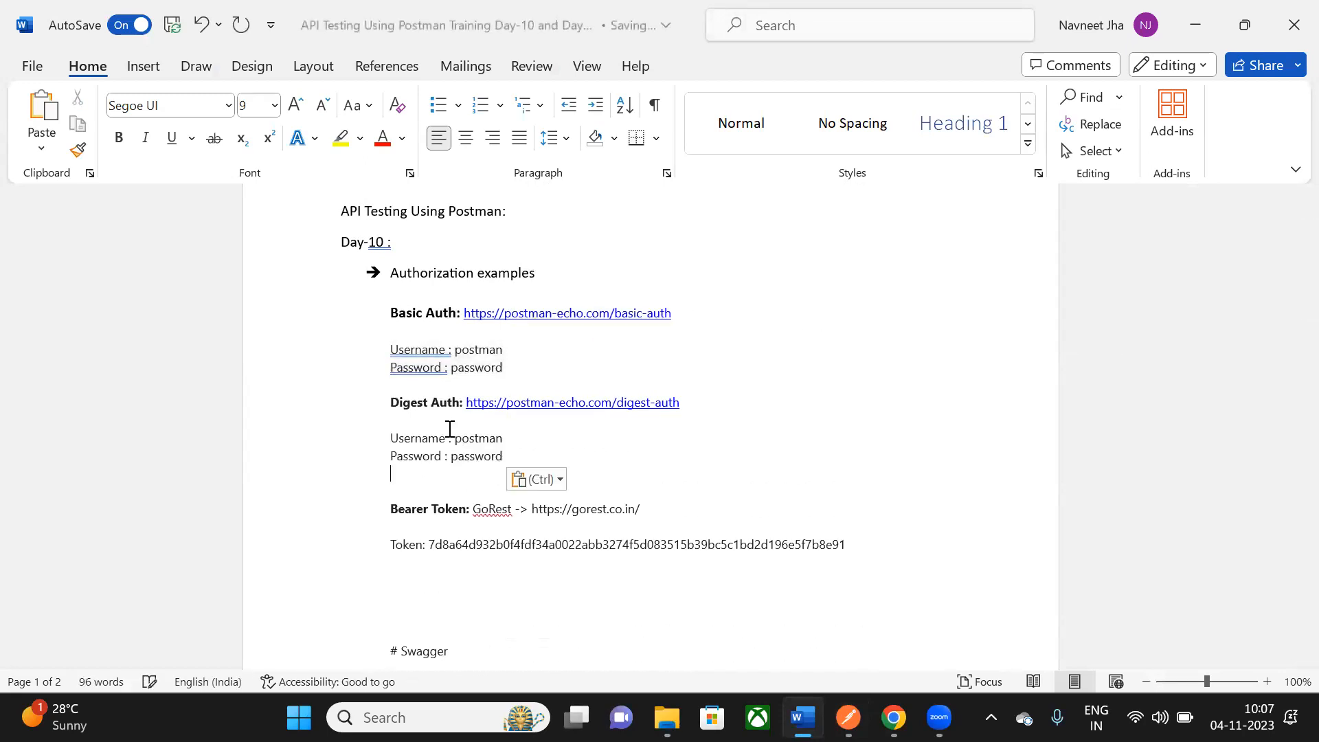
{"action": "key", "text": "Return"}
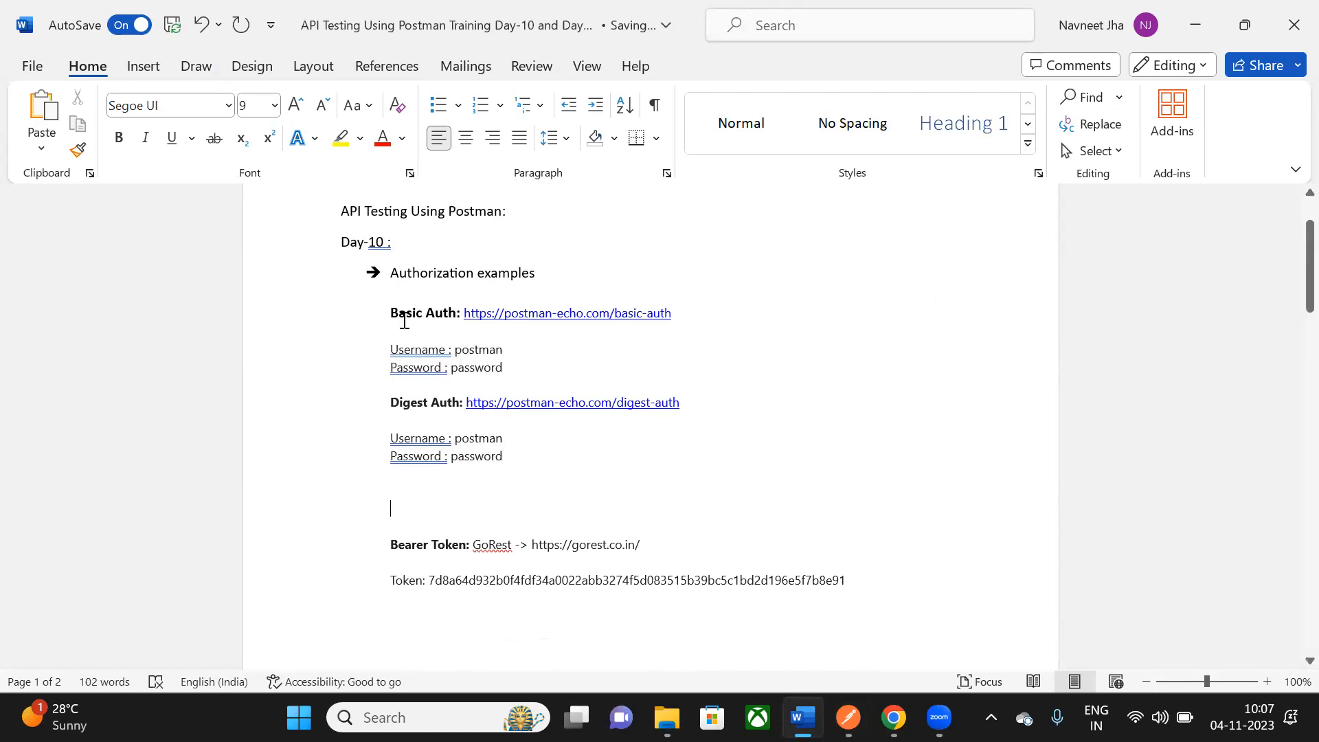
- Compare the Basic Auth and Digest Auth credential lines and place the cursor below them
{"action": "triple_click", "coordinate": [509, 314]}
{"action": "left_click_drag", "start_coordinate": [401, 410], "coordinate": [611, 393]}
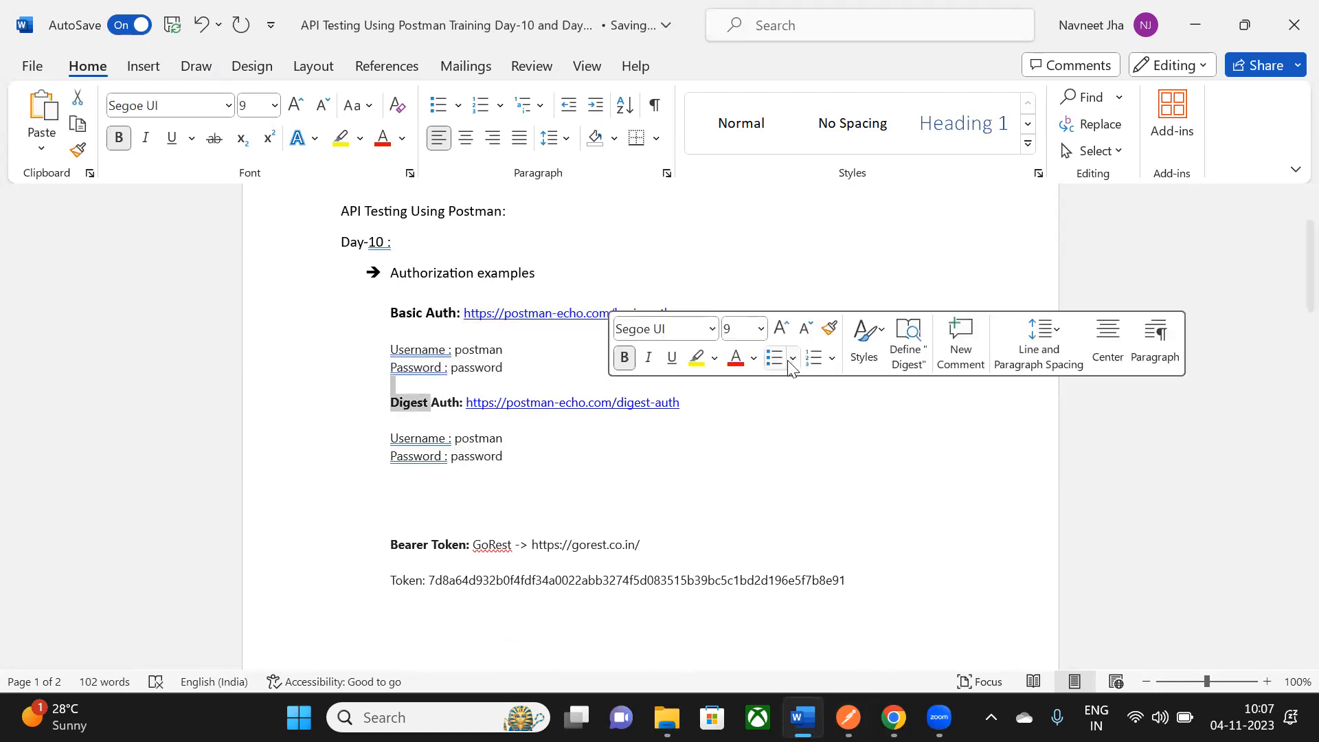
{"action": "left_click", "coordinate": [787, 260]}
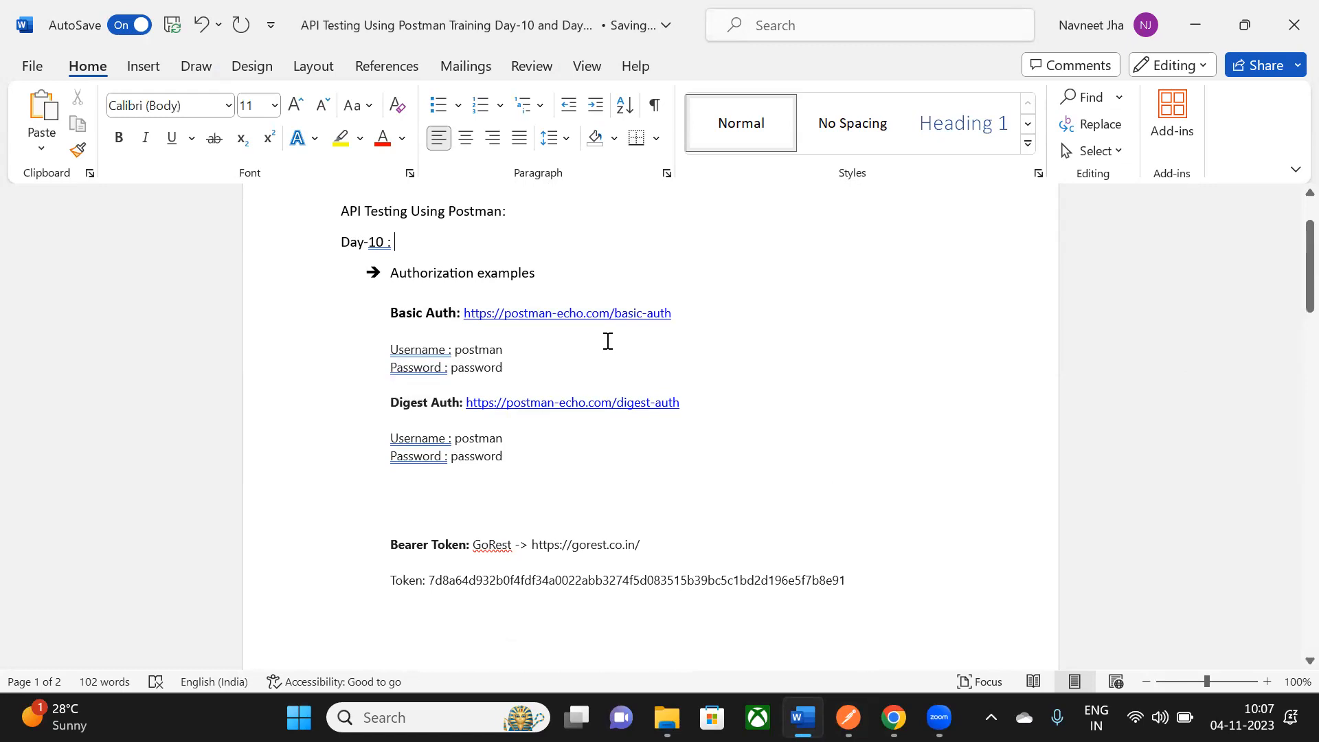
{"action": "left_click_drag", "start_coordinate": [399, 355], "coordinate": [498, 364]}
{"action": "left_click", "coordinate": [647, 241]}
{"action": "left_click_drag", "start_coordinate": [392, 442], "coordinate": [510, 460]}
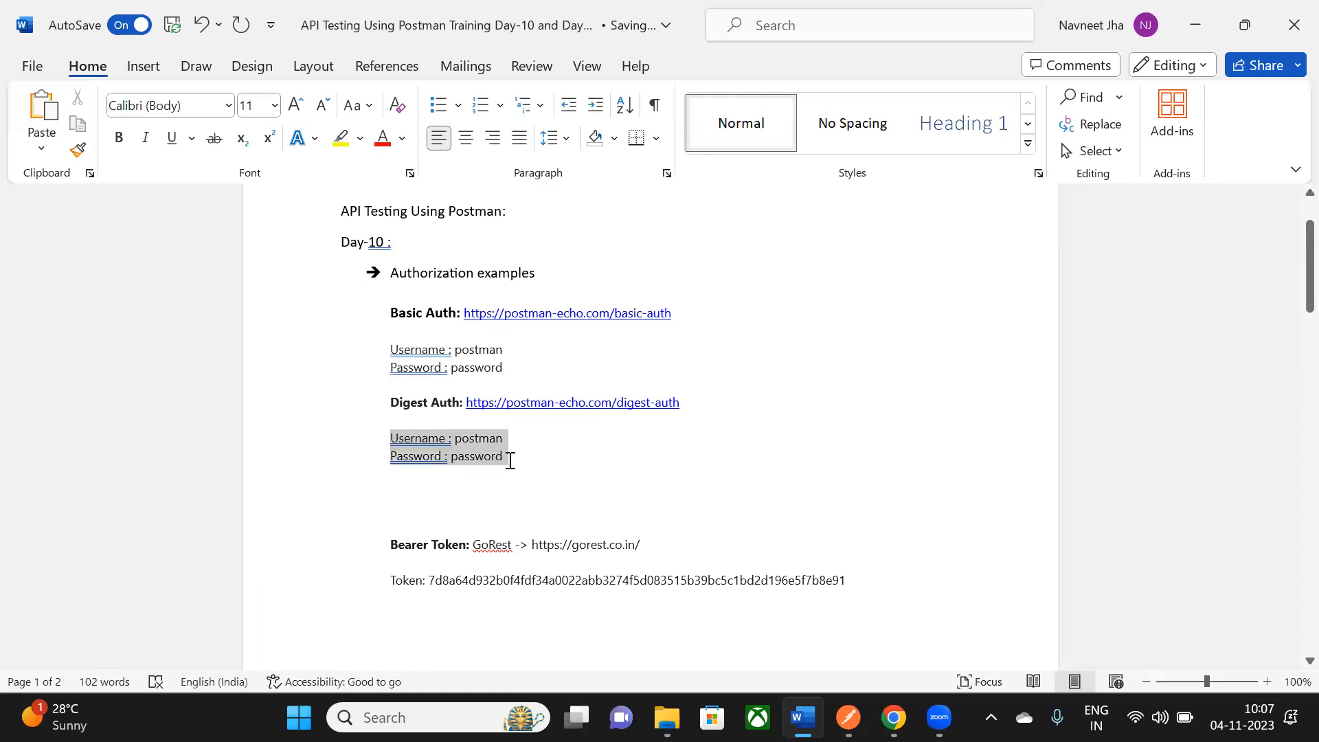
{"action": "left_click", "coordinate": [509, 480]}
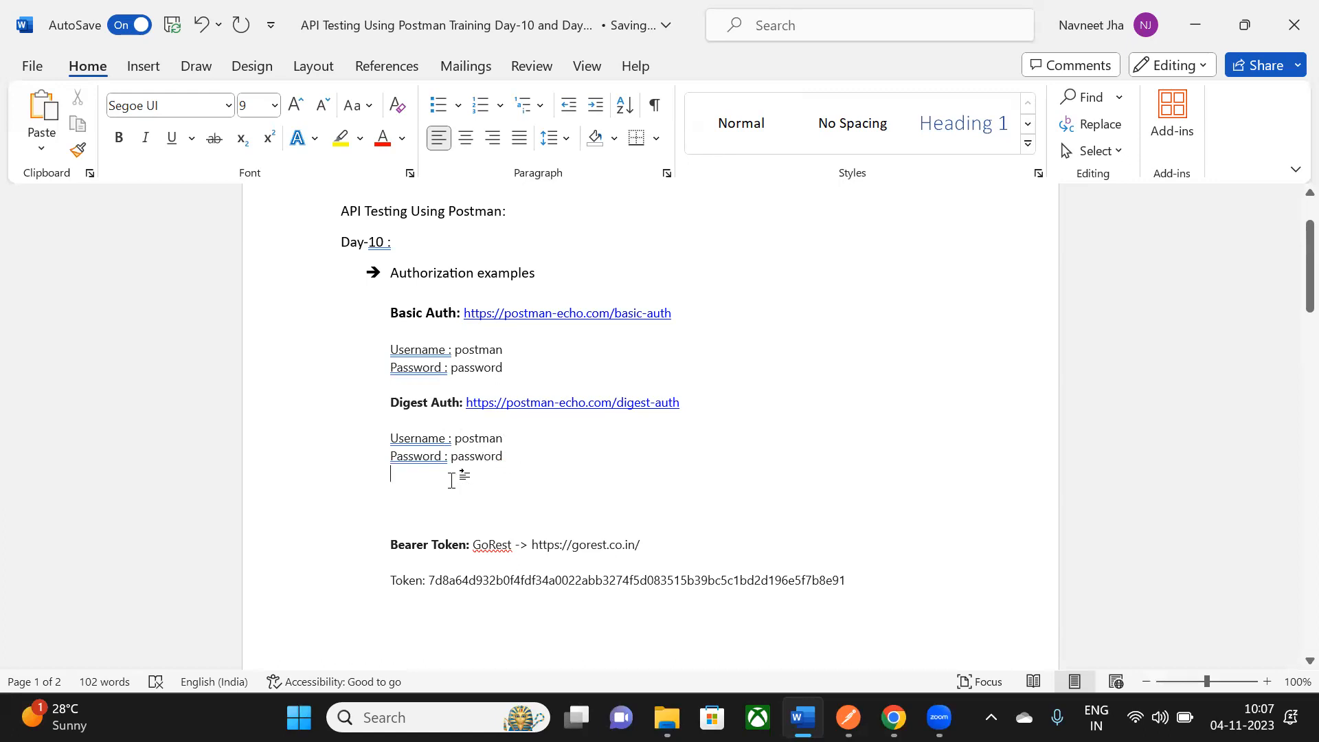
- Begin a new 'More safe format' line beneath the Digest Auth credentials
{"action": "key", "text": "Return"}
{"action": "type", "text": "More safe format"}
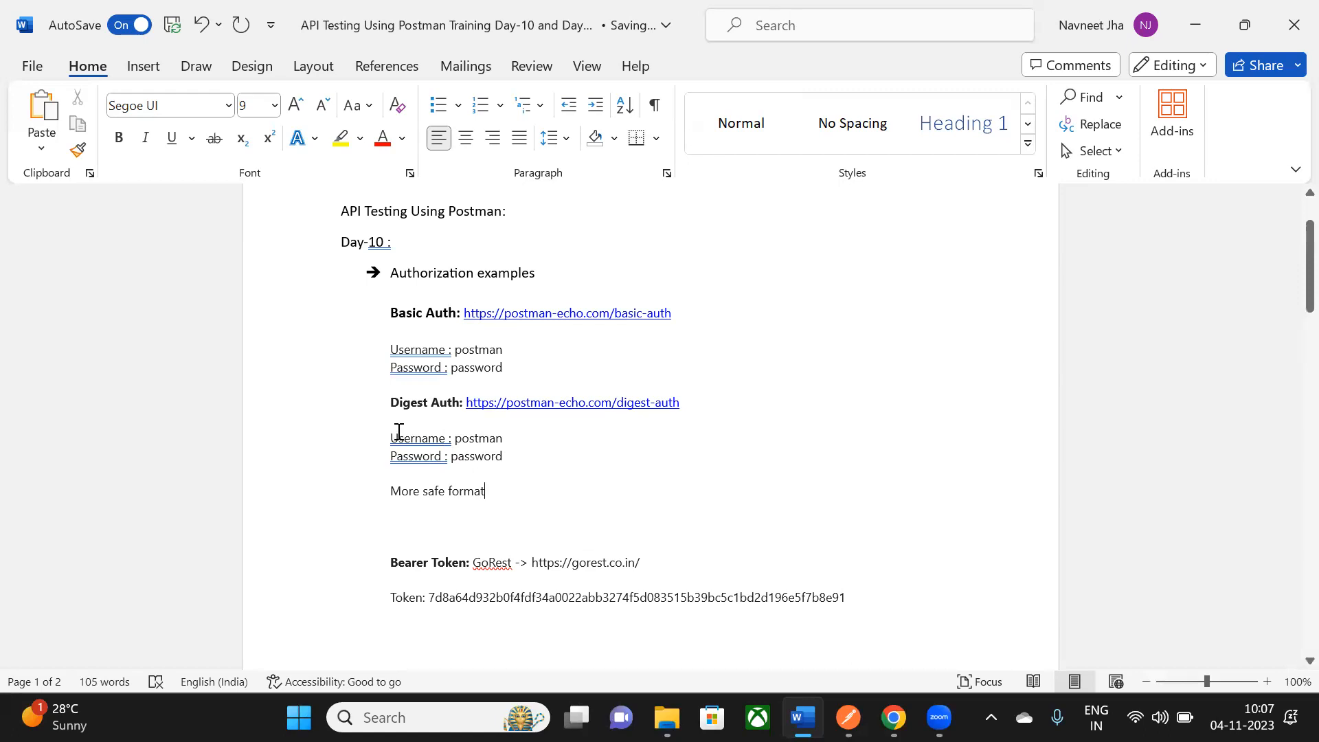
{"action": "left_click_drag", "start_coordinate": [389, 438], "coordinate": [501, 454]}
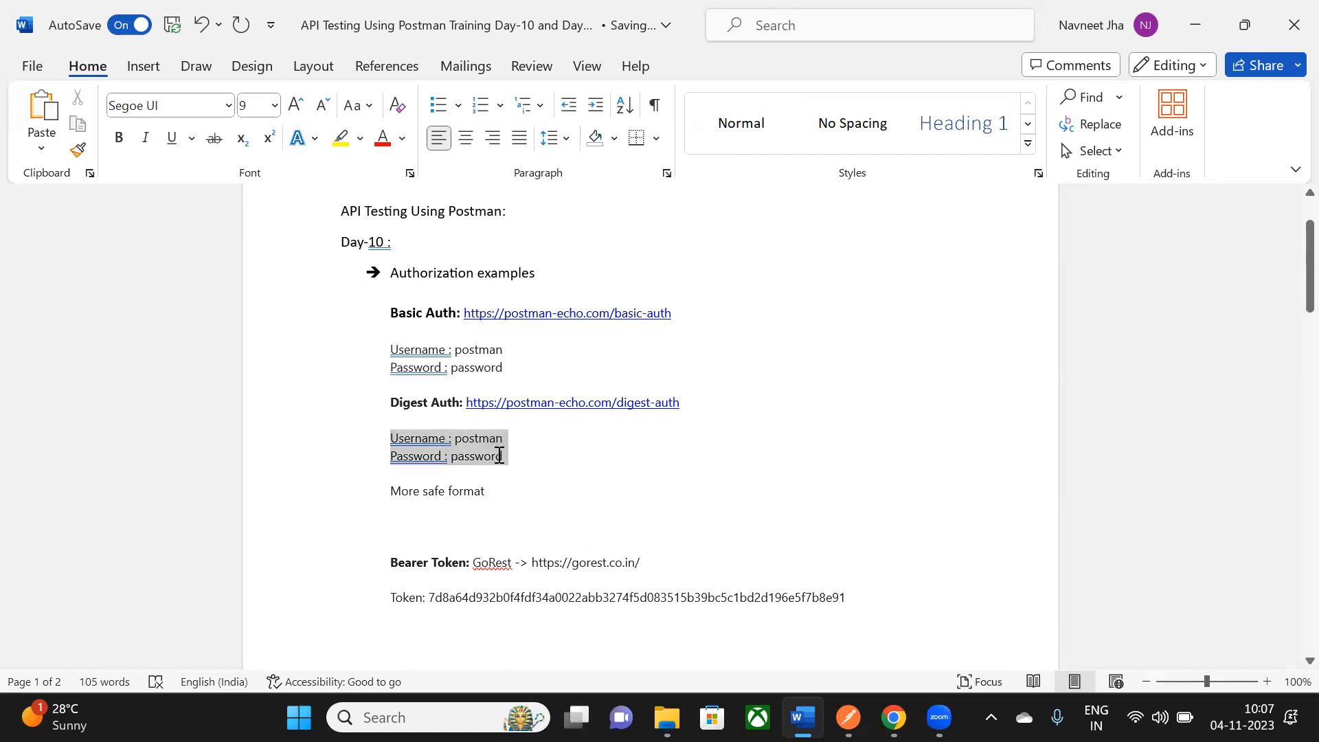
{"action": "left_click", "coordinate": [775, 315]}
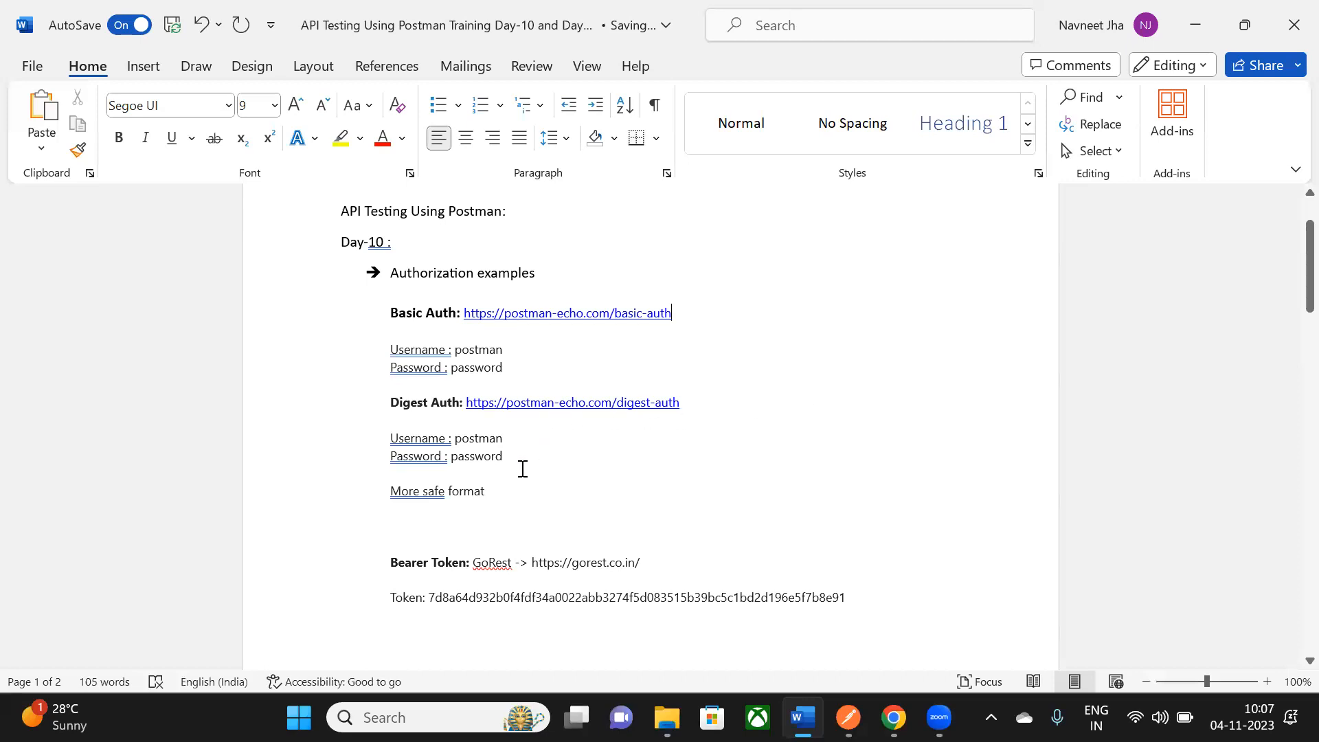
{"action": "left_click_drag", "start_coordinate": [458, 440], "coordinate": [509, 474]}
{"action": "left_click", "coordinate": [462, 441]}
- Remove the stray text 'jbjwiuiuh' from the Digest Auth username line
{"action": "double_click", "coordinate": [481, 438]}
{"action": "left_click", "coordinate": [512, 441]}
{"action": "type", "text": "||"}
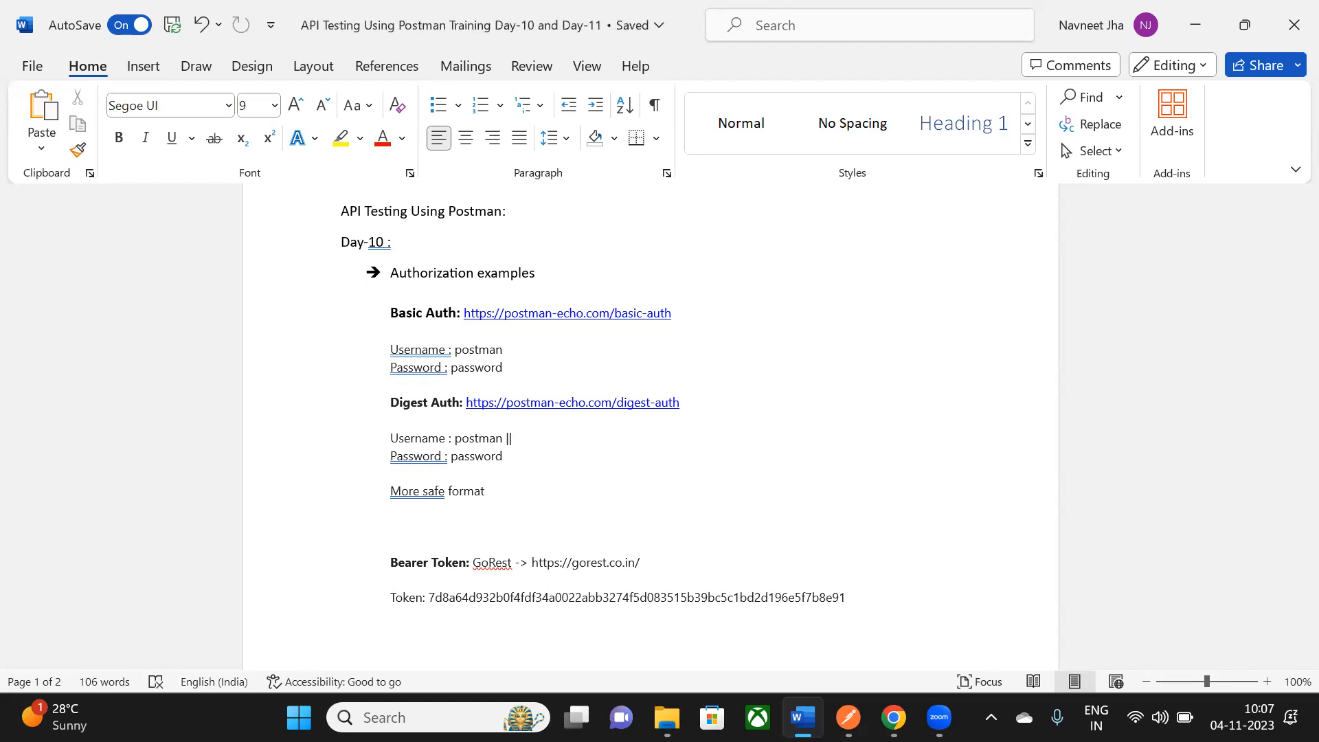
{"action": "type", "text": "jbjwiuiuh"}
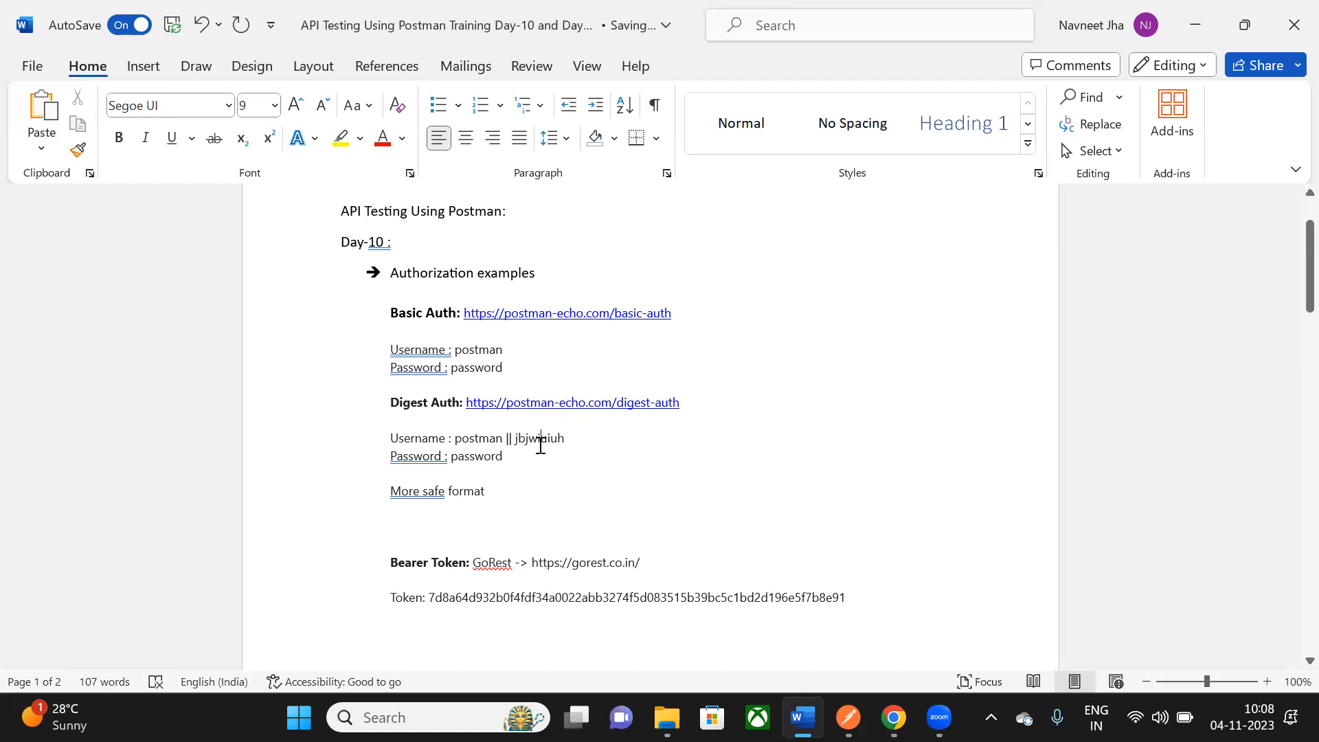
{"action": "double_click", "coordinate": [539, 440]}
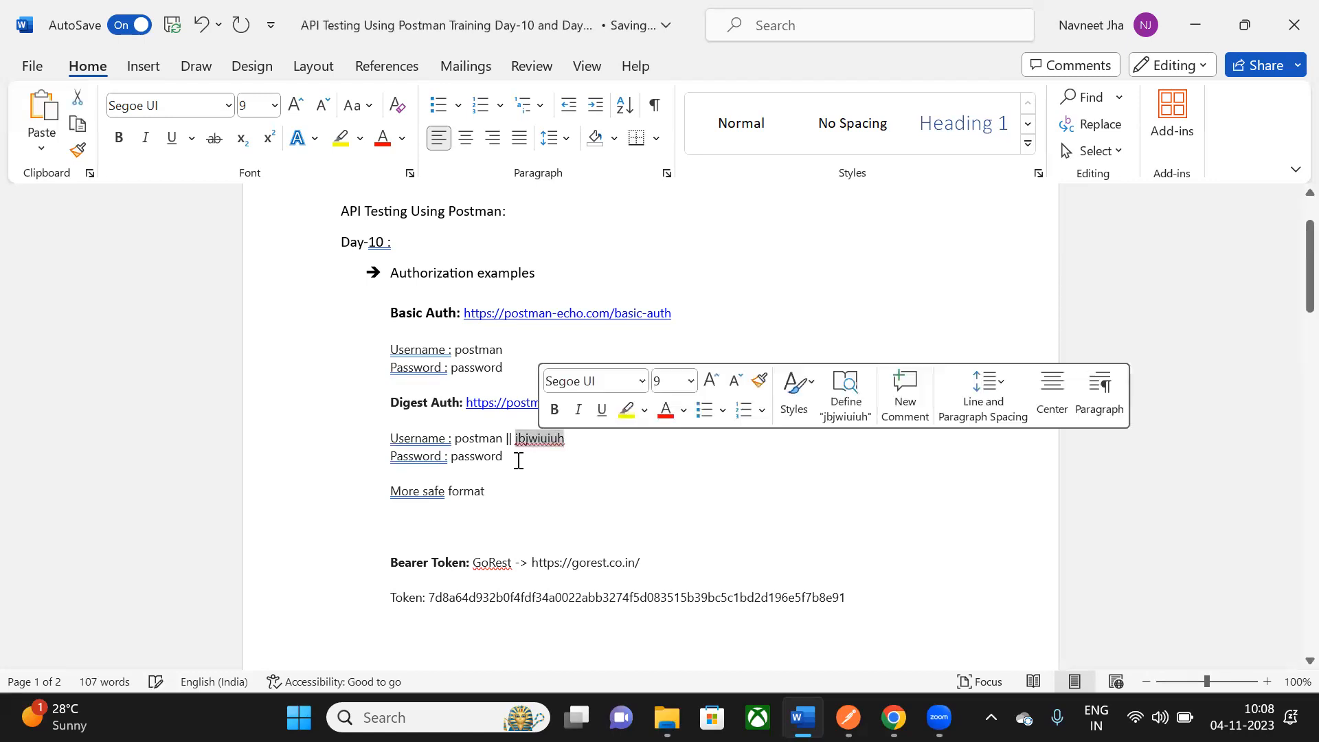
{"action": "double_click", "coordinate": [482, 440]}
{"action": "left_click", "coordinate": [555, 455]}
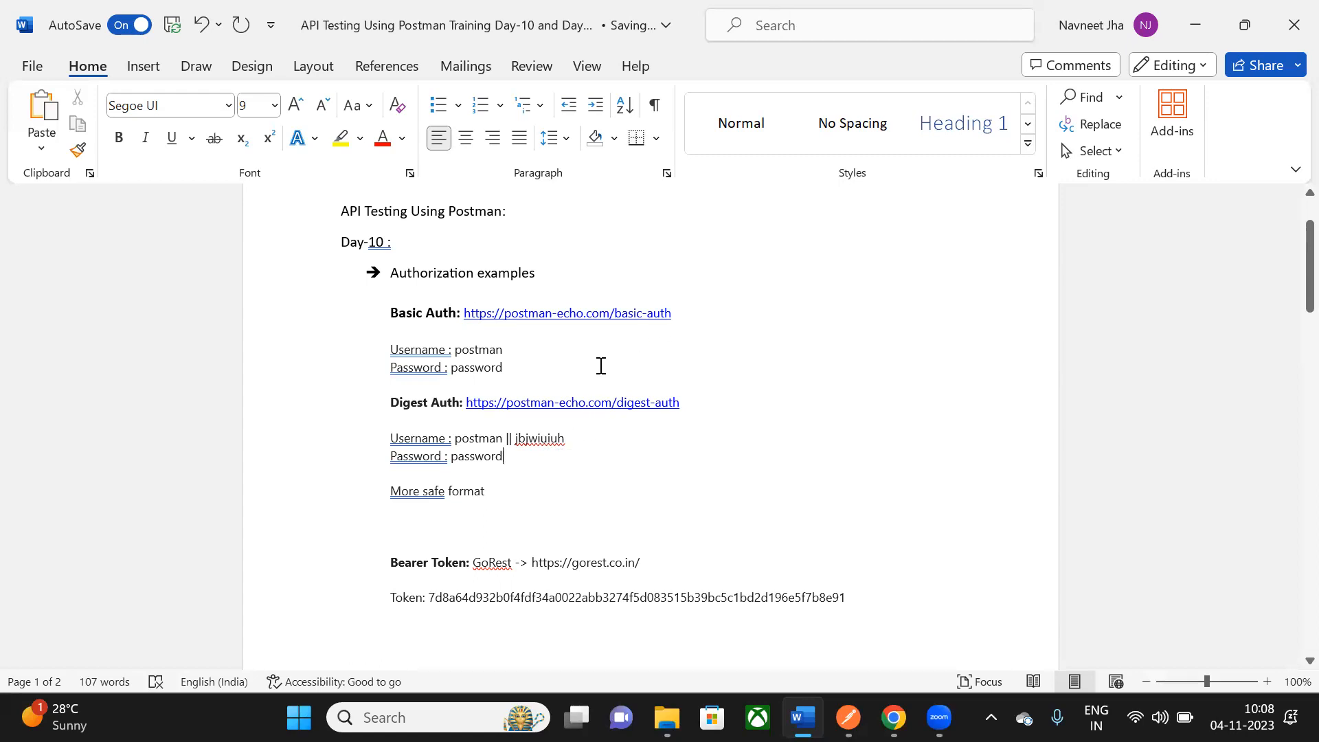
{"action": "double_click", "coordinate": [540, 439]}
{"action": "double_click", "coordinate": [530, 441]}
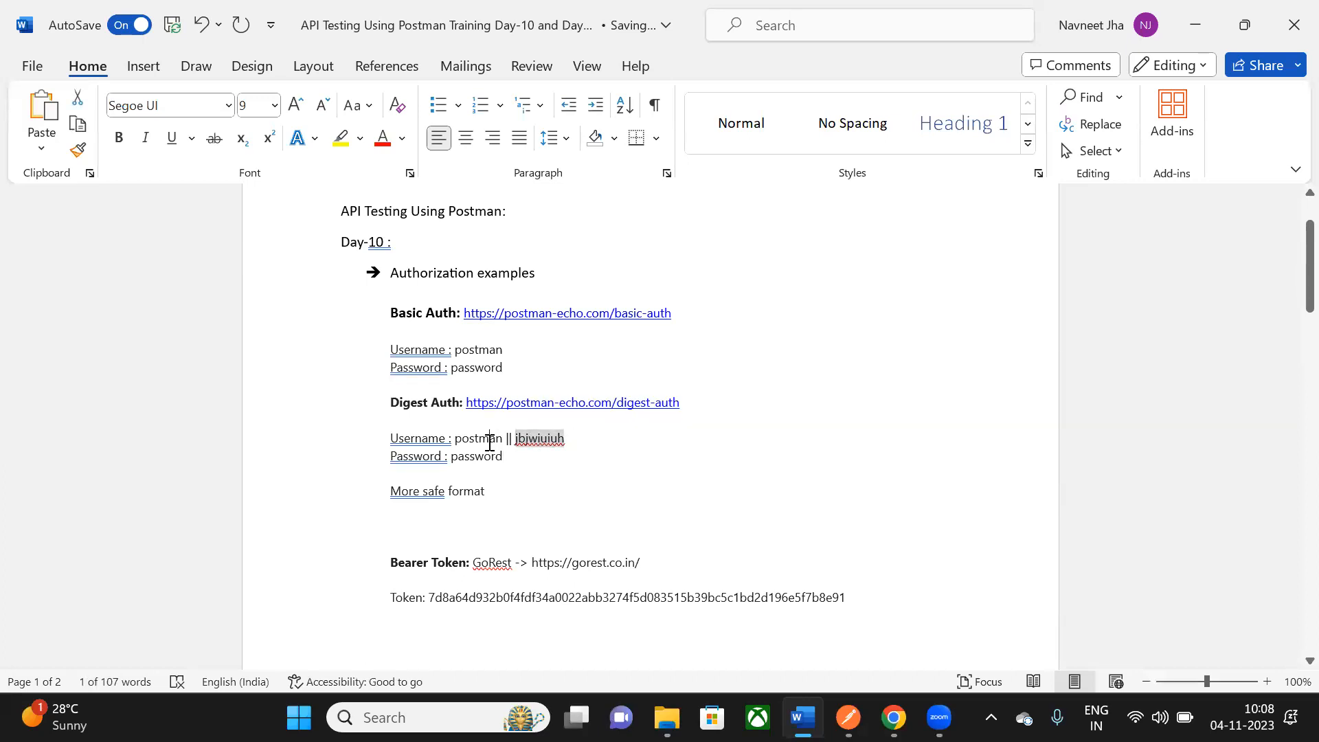
{"action": "left_click", "coordinate": [547, 459]}
{"action": "left_click", "coordinate": [566, 442]}
{"action": "left_click", "coordinate": [519, 446], "text": "shift"}
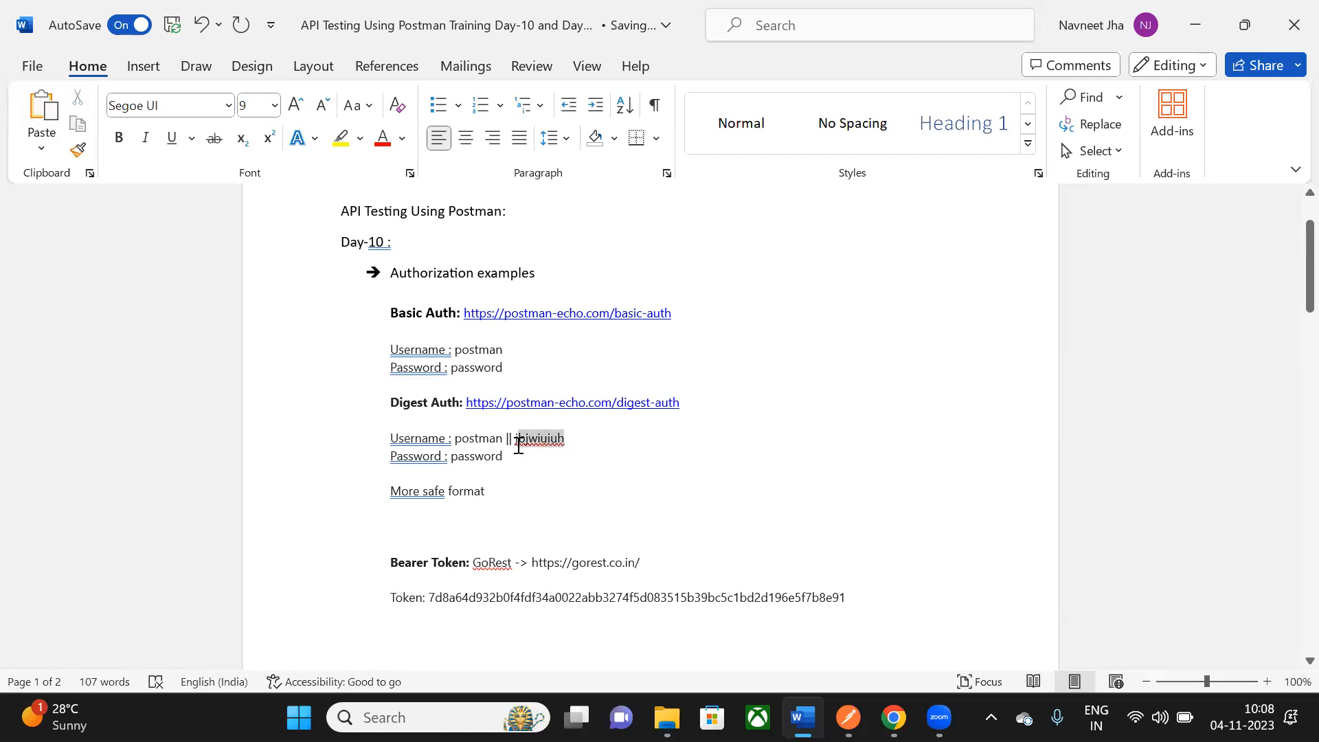
{"action": "key", "text": "BackSpace"}
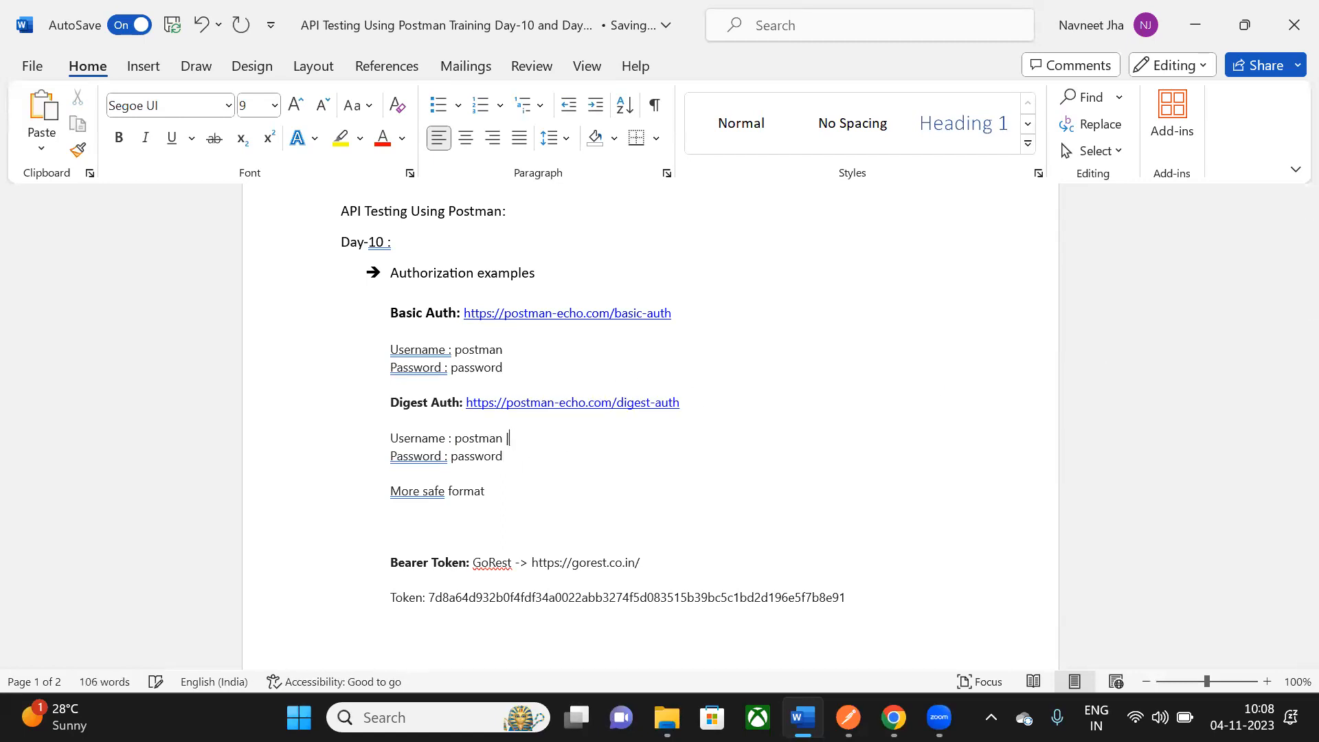
- Re-check the Basic Auth username and password lines higher in the notes
{"action": "scroll", "coordinate": [443, 438], "scroll_direction": "down", "scroll_amount": 1}
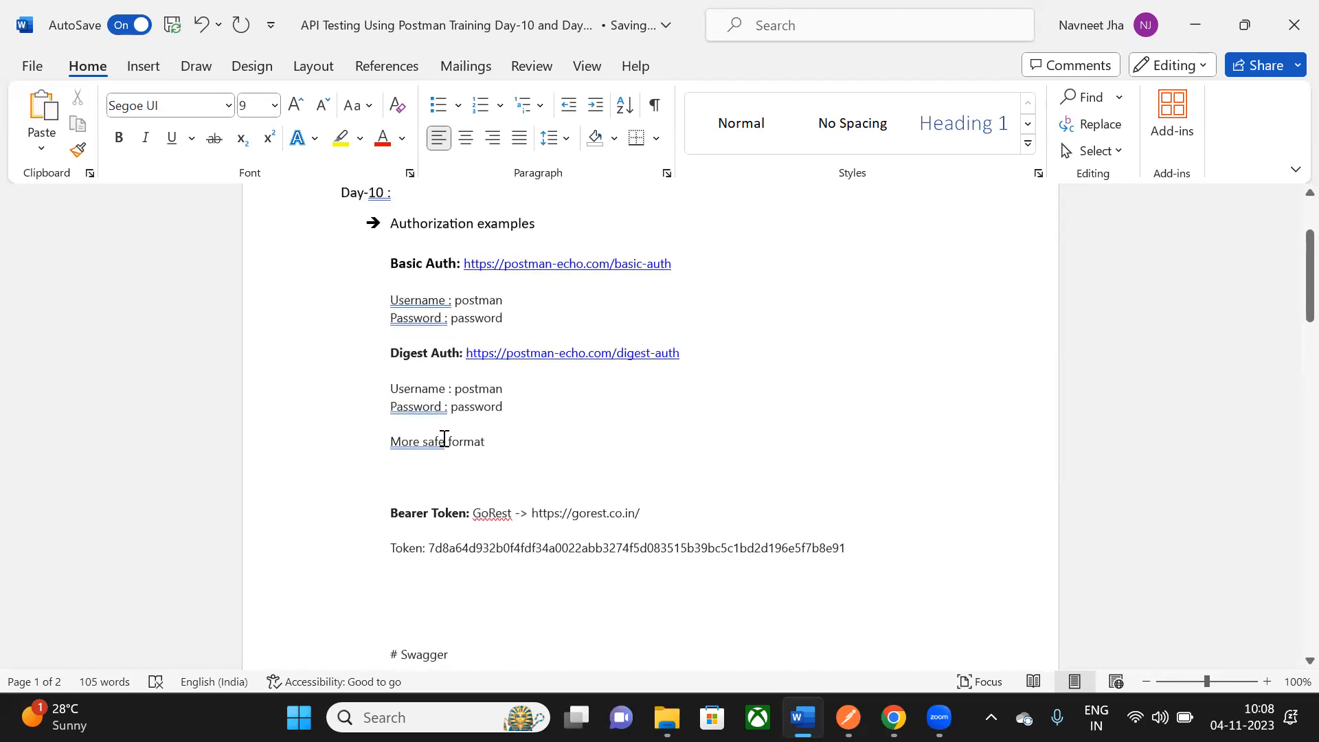
{"action": "left_click_drag", "start_coordinate": [402, 257], "coordinate": [521, 300]}
{"action": "left_click", "coordinate": [530, 313]}
{"action": "left_click_drag", "start_coordinate": [397, 302], "coordinate": [508, 322]}
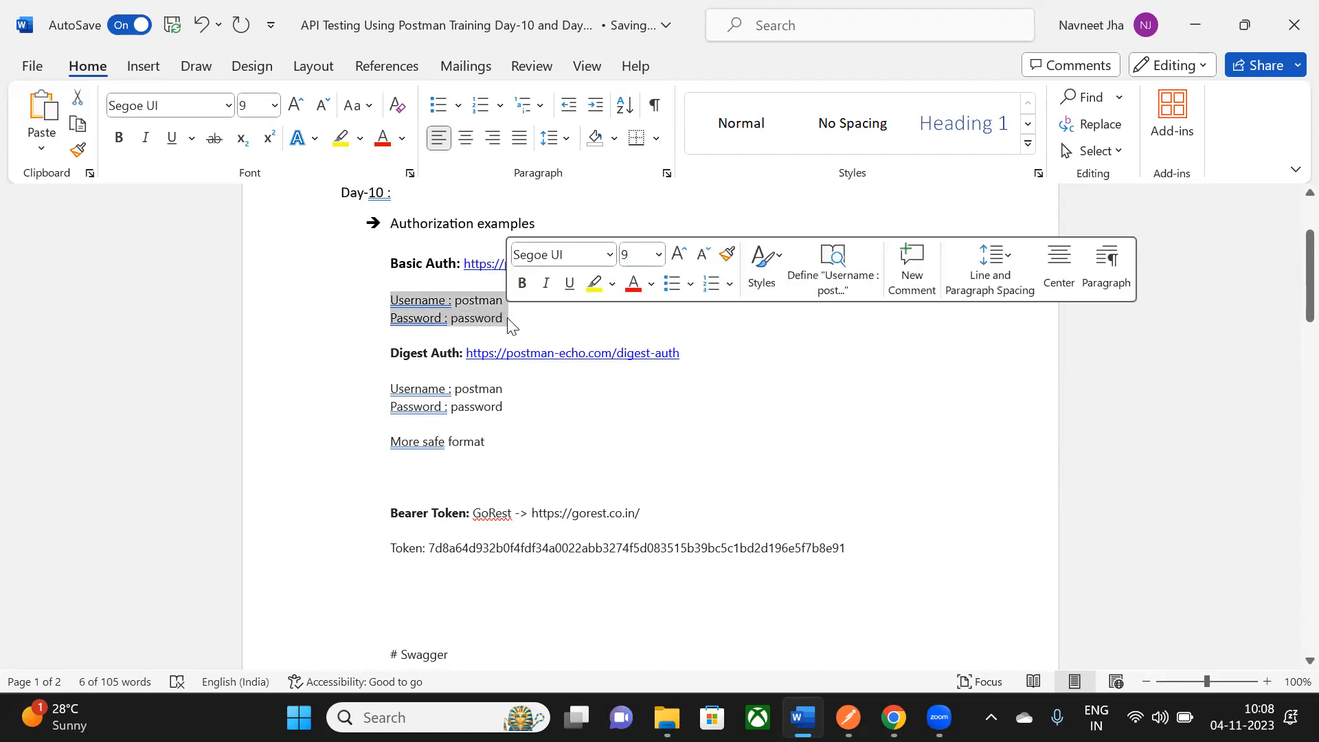
{"action": "left_click", "coordinate": [523, 323]}
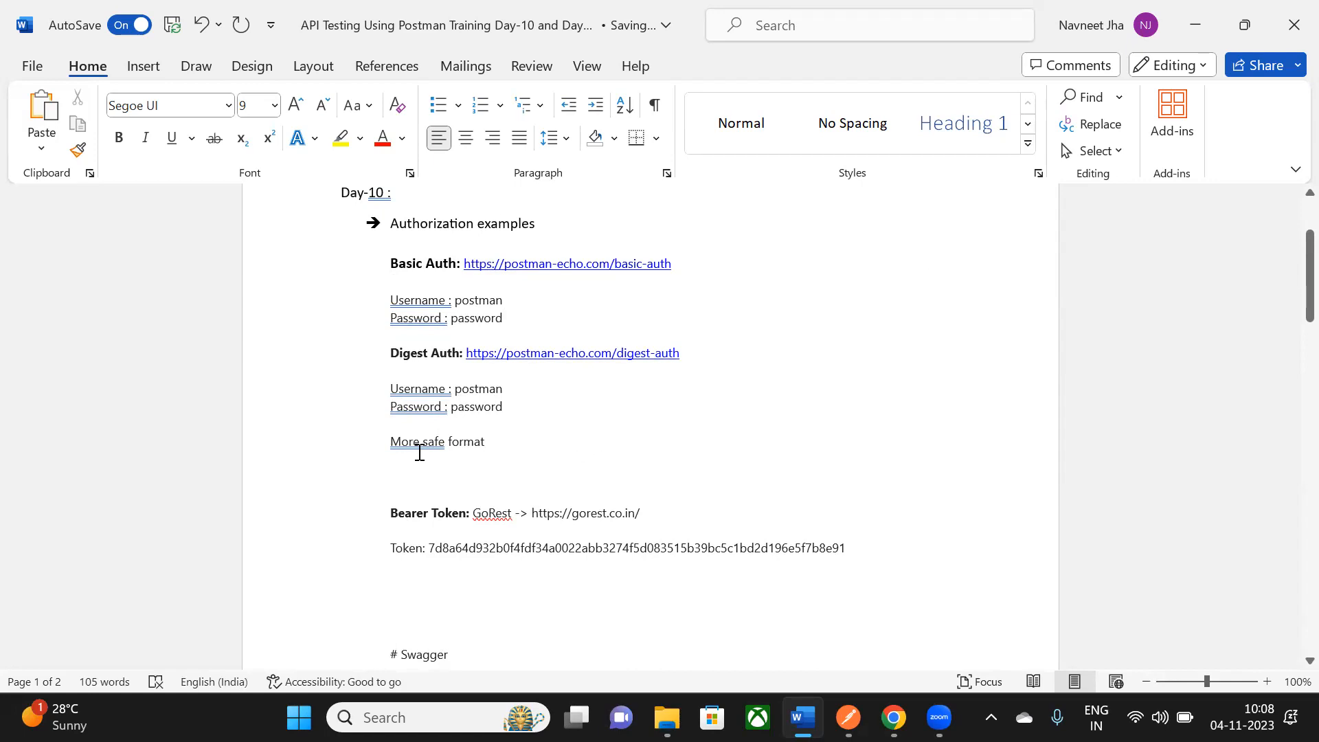
- Append '(Encryption is done)' to the More safe format line, correcting the Encryption spelling
{"action": "left_click", "coordinate": [484, 446]}
{"action": "type", "text": "("}
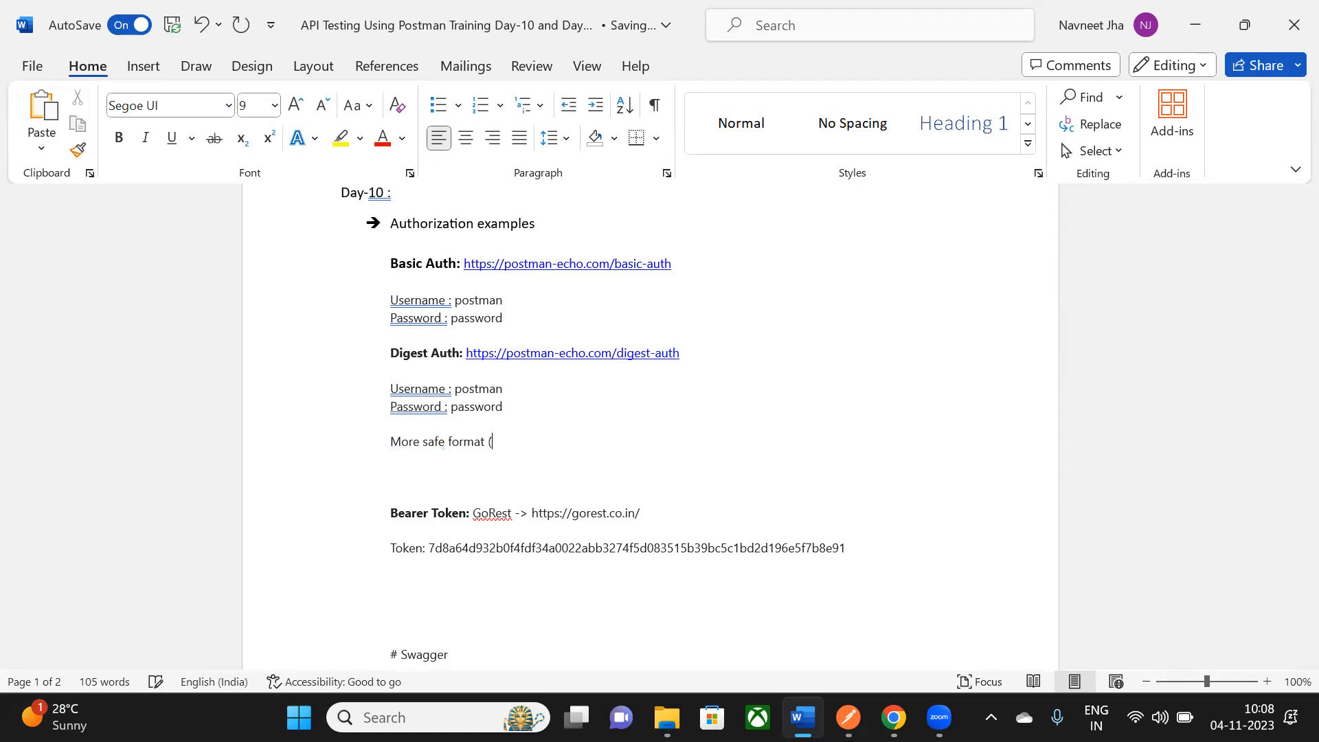
{"action": "type", "text": "En"}
{"action": "type", "text": "rcyption is"}
{"action": "right_click", "coordinate": [521, 443]}
{"action": "left_click", "coordinate": [442, 271]}
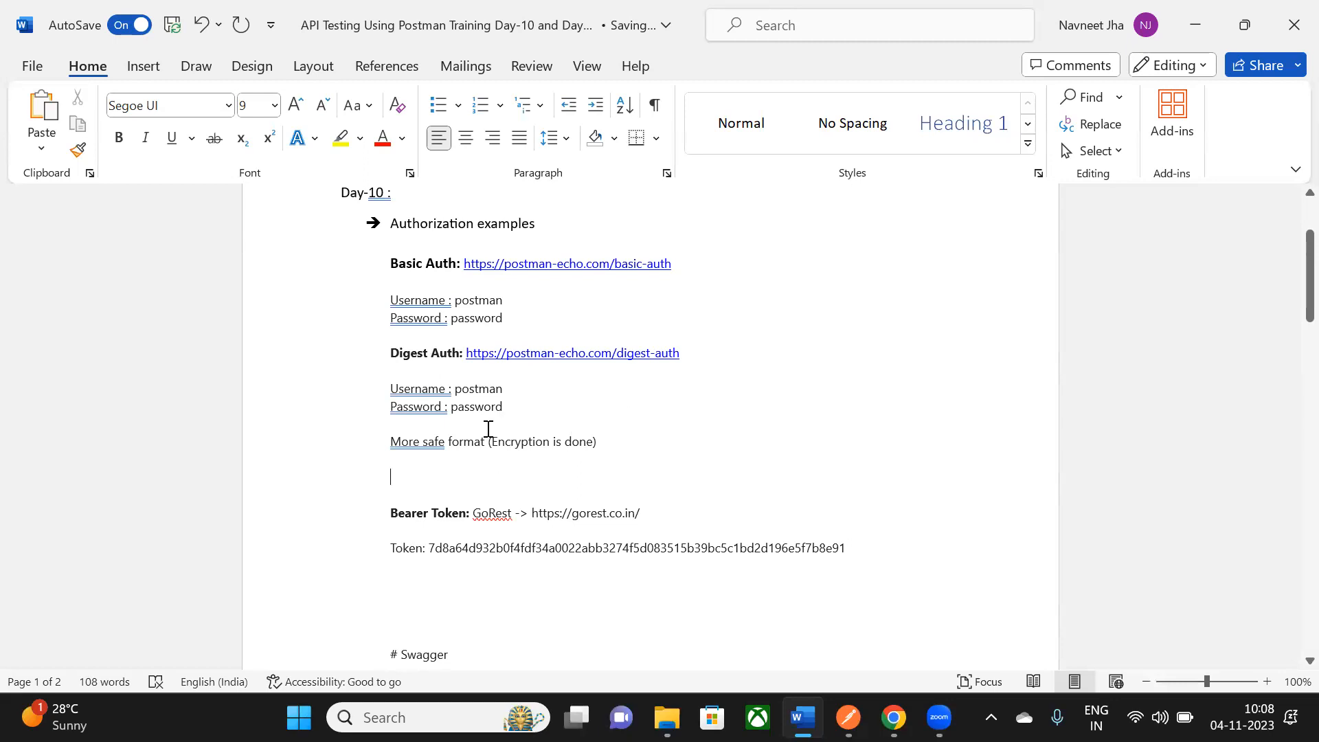
{"action": "key", "text": "alt+Tab"}
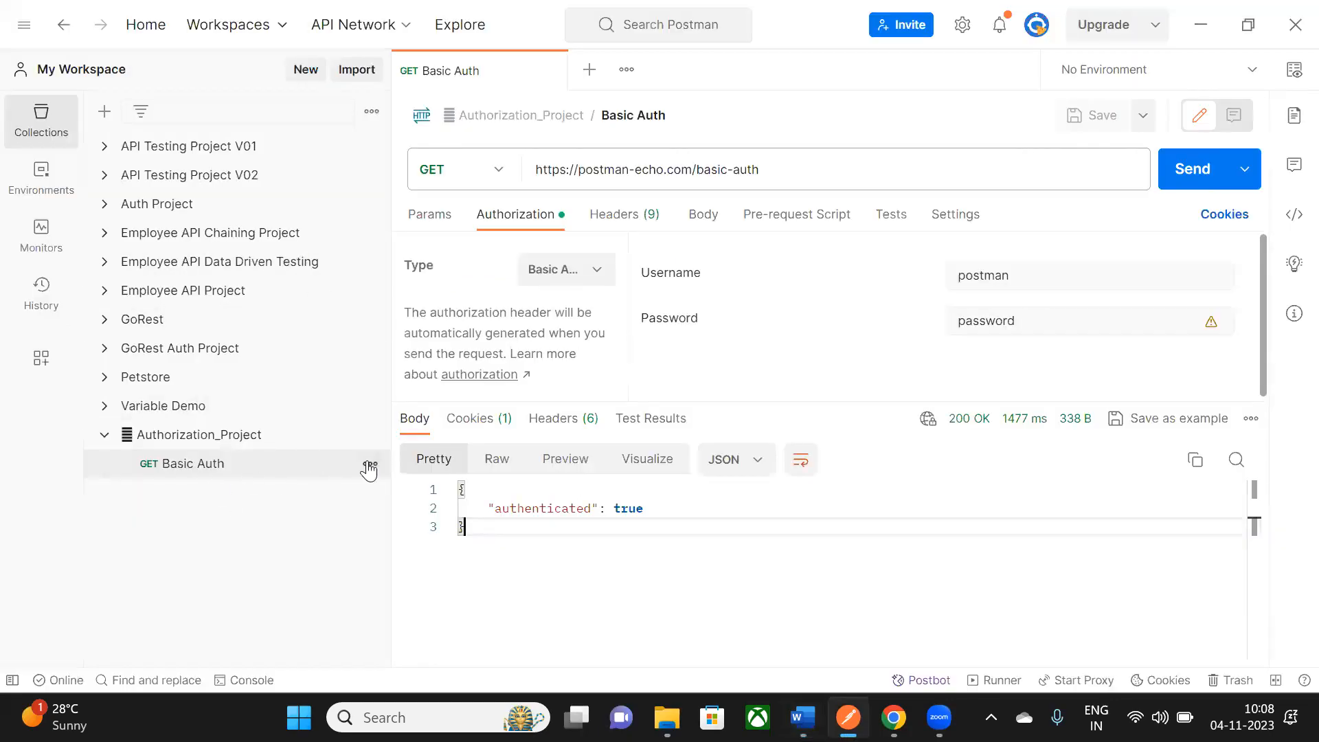
- Add a second request named Digest Auth to Authorization_Project
{"action": "left_click", "coordinate": [370, 467]}
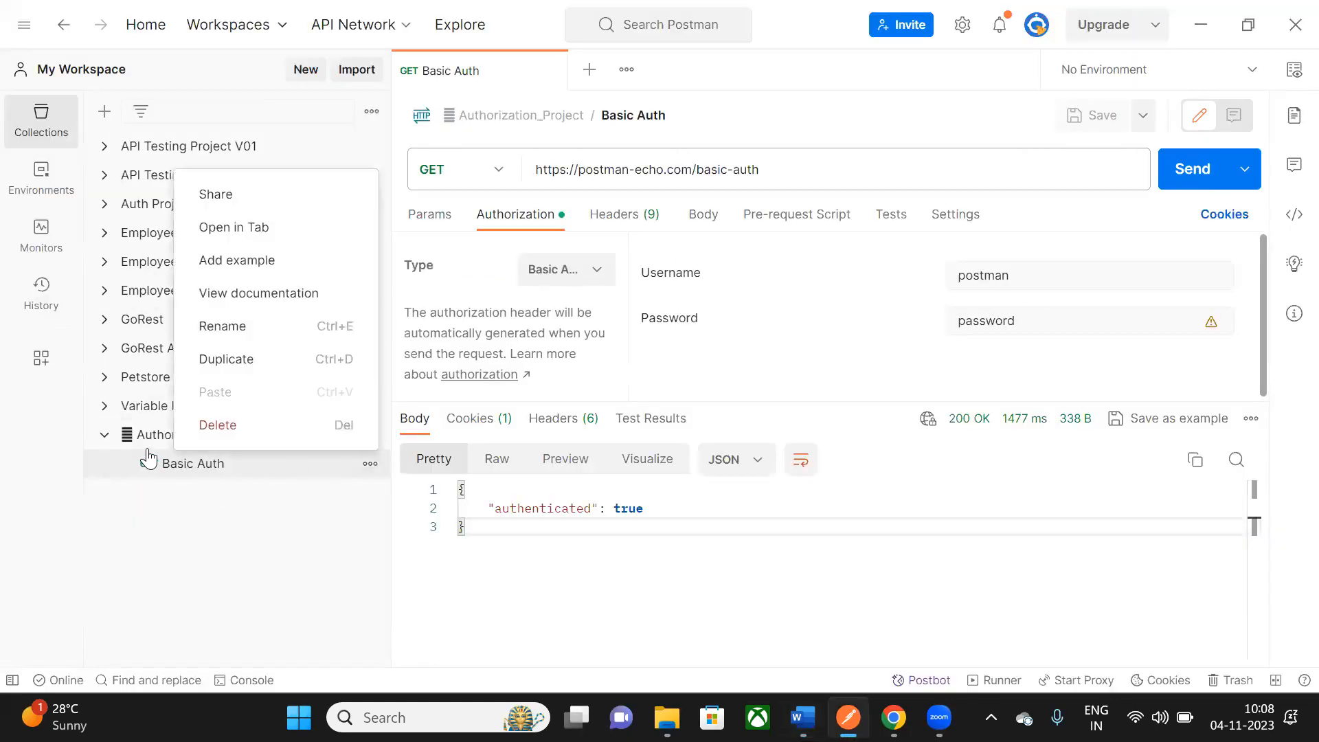
{"action": "left_click", "coordinate": [334, 440]}
{"action": "left_click", "coordinate": [368, 435]}
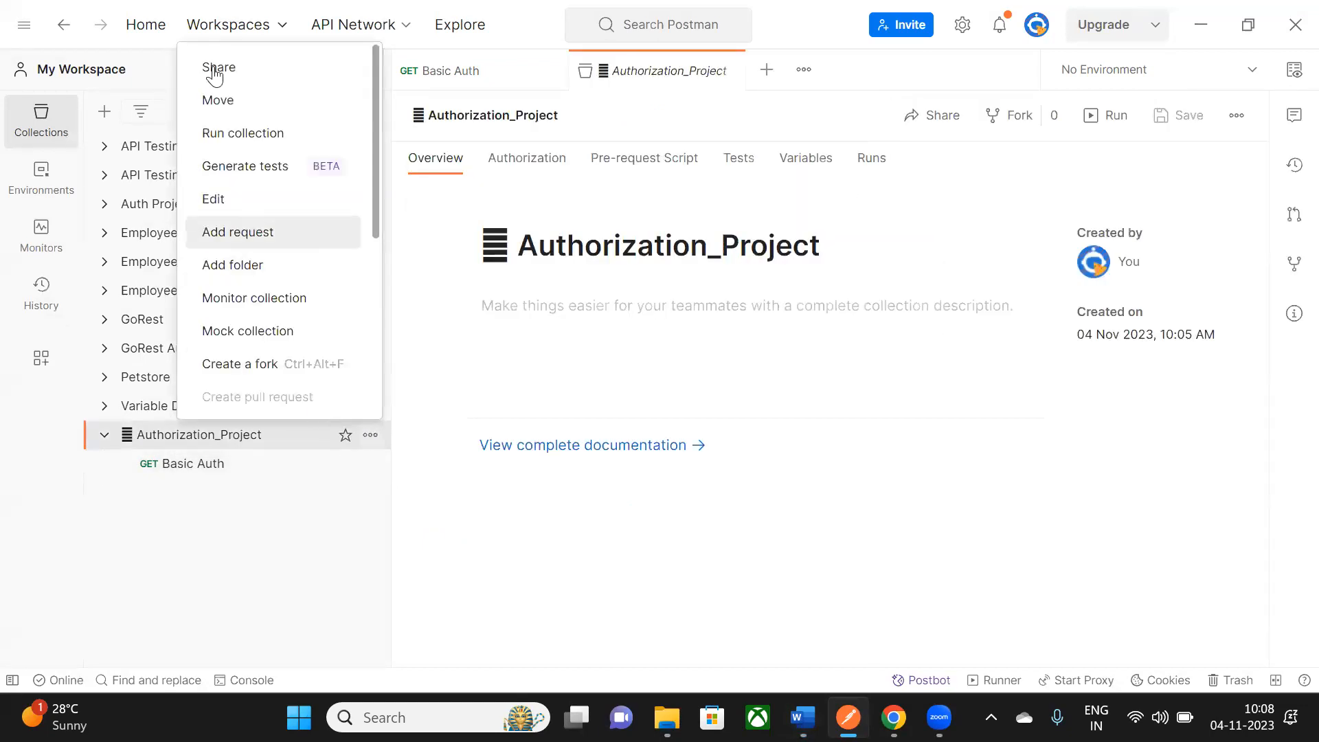
{"action": "left_click", "coordinate": [263, 237]}
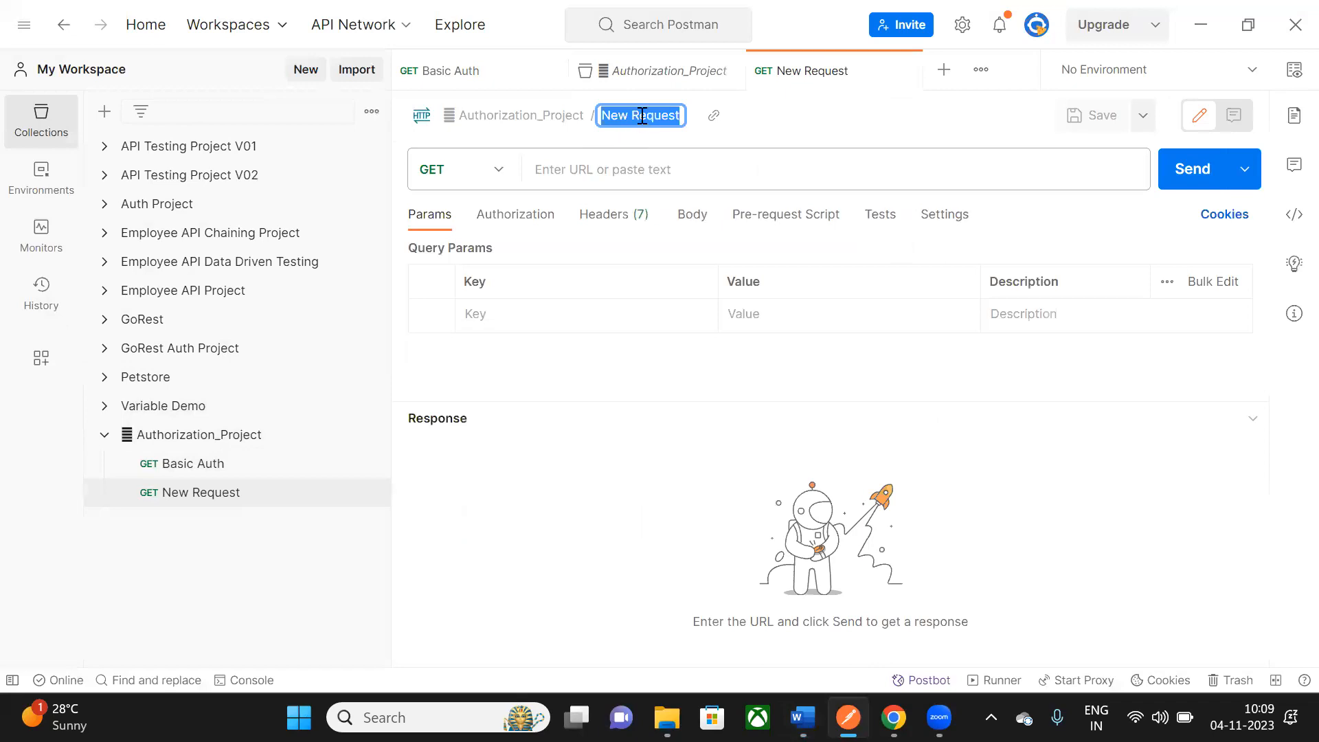
{"action": "type", "text": "Digest"}
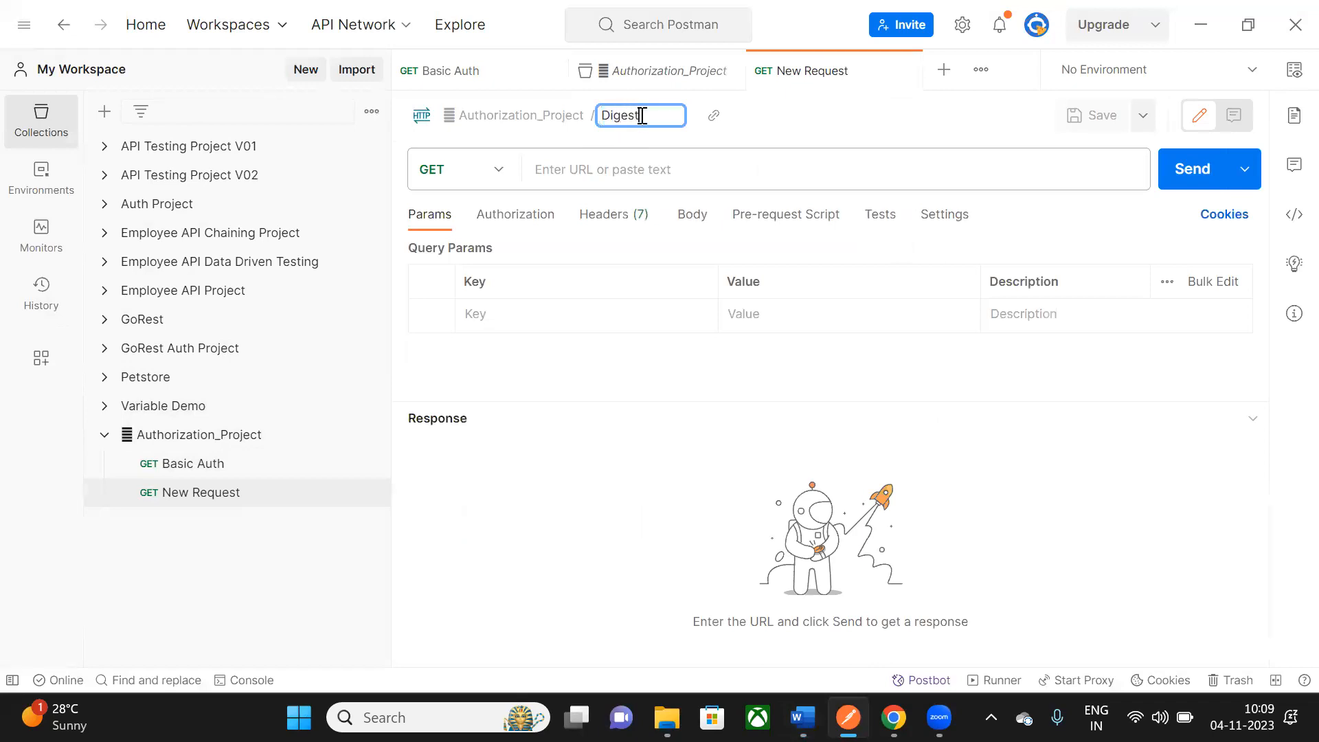
{"action": "type", "text": " Auth"}
{"action": "key", "text": "alt+Tab"}
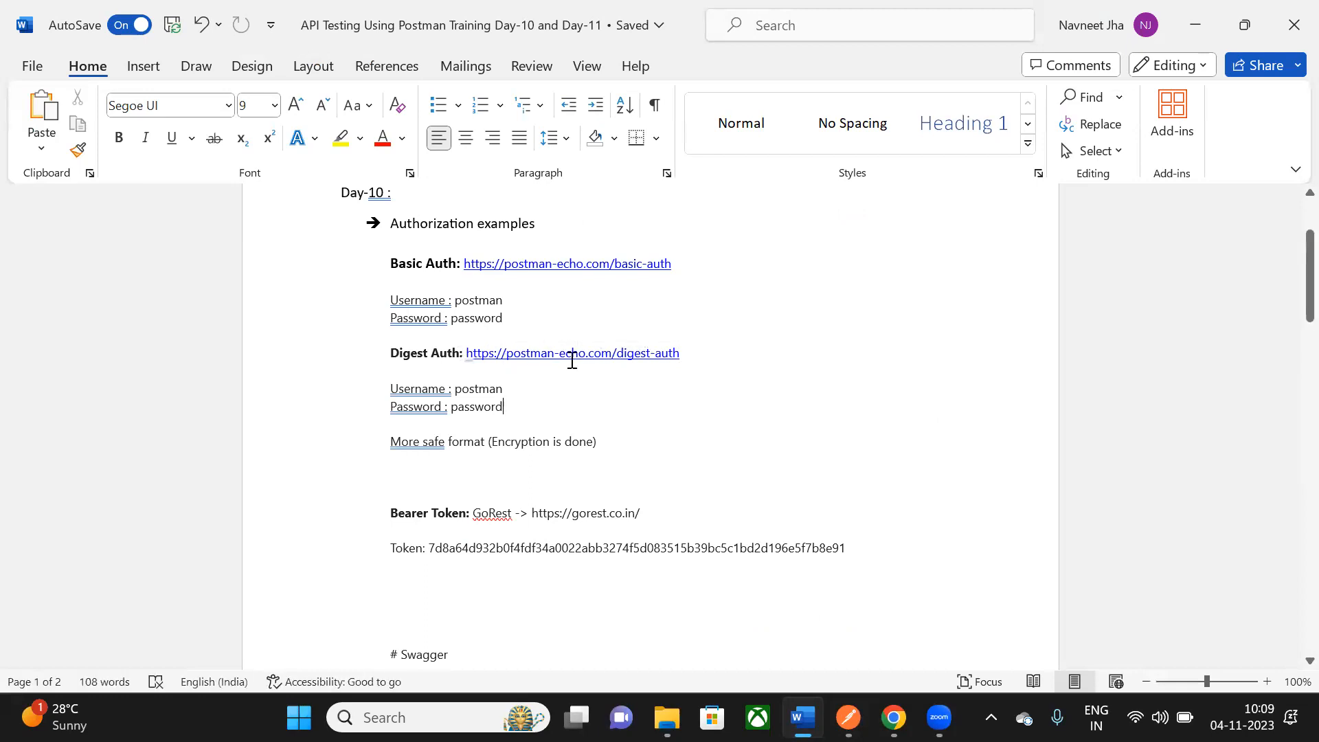
{"action": "right_click", "coordinate": [641, 352]}
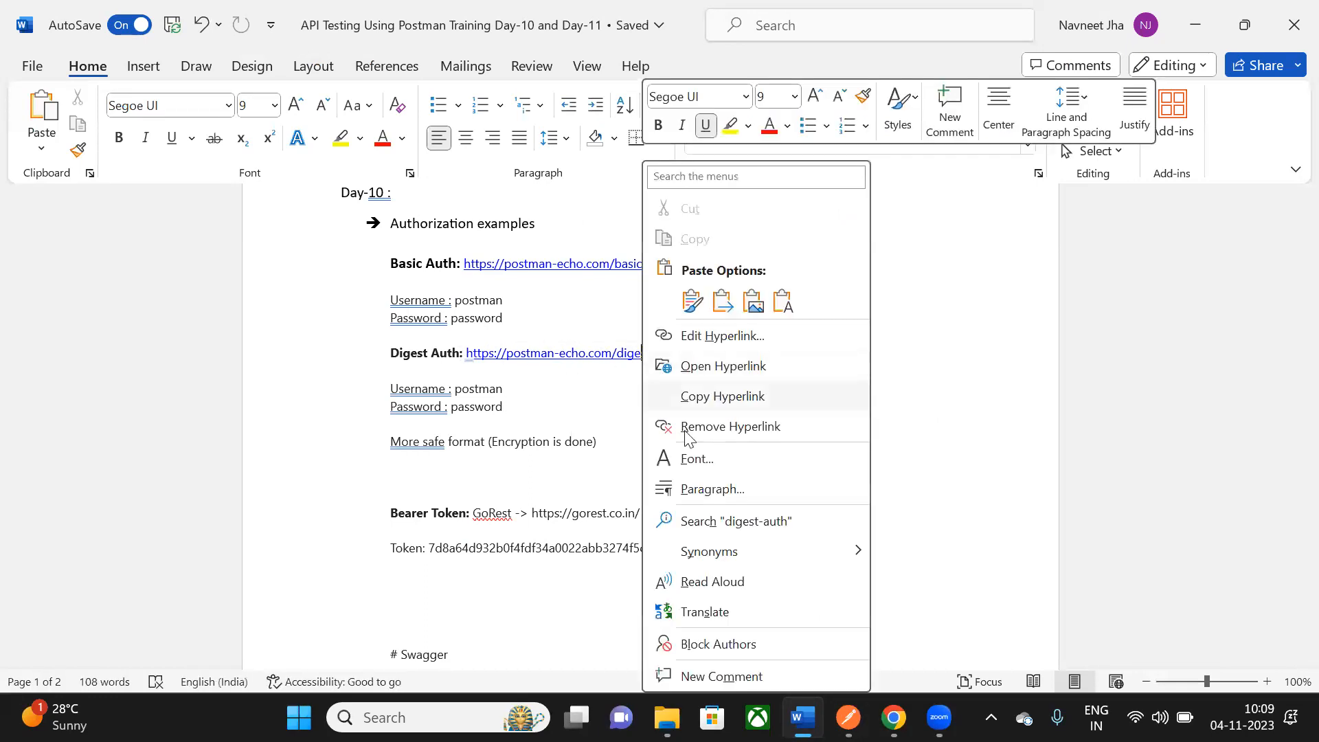
{"action": "left_click", "coordinate": [735, 398]}
{"action": "key", "text": "alt+Tab"}
{"action": "type", "text": "https://postman-echo.com/digest-auth"}
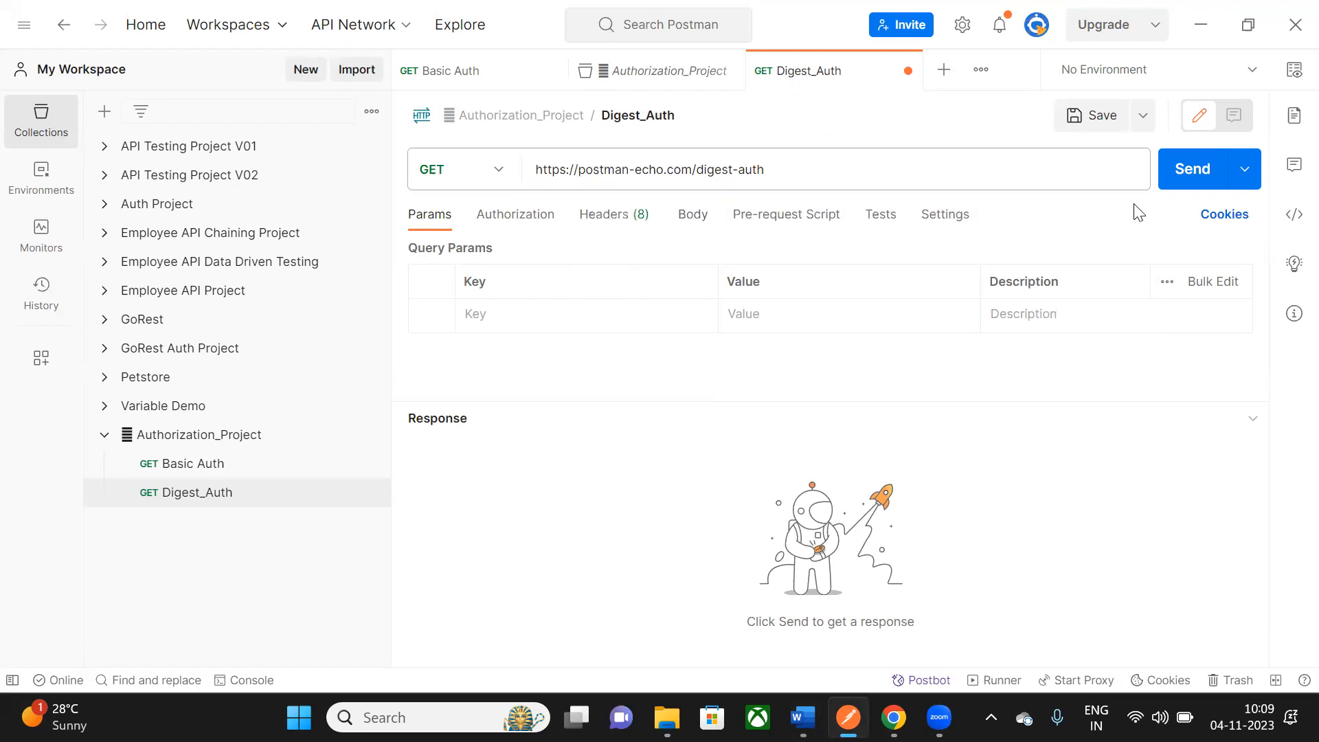
- Send the Digest_Auth request without credentials and close the Authorization_Project and Basic Auth tabs
{"action": "left_click", "coordinate": [1192, 181]}
{"action": "left_click", "coordinate": [729, 71]}
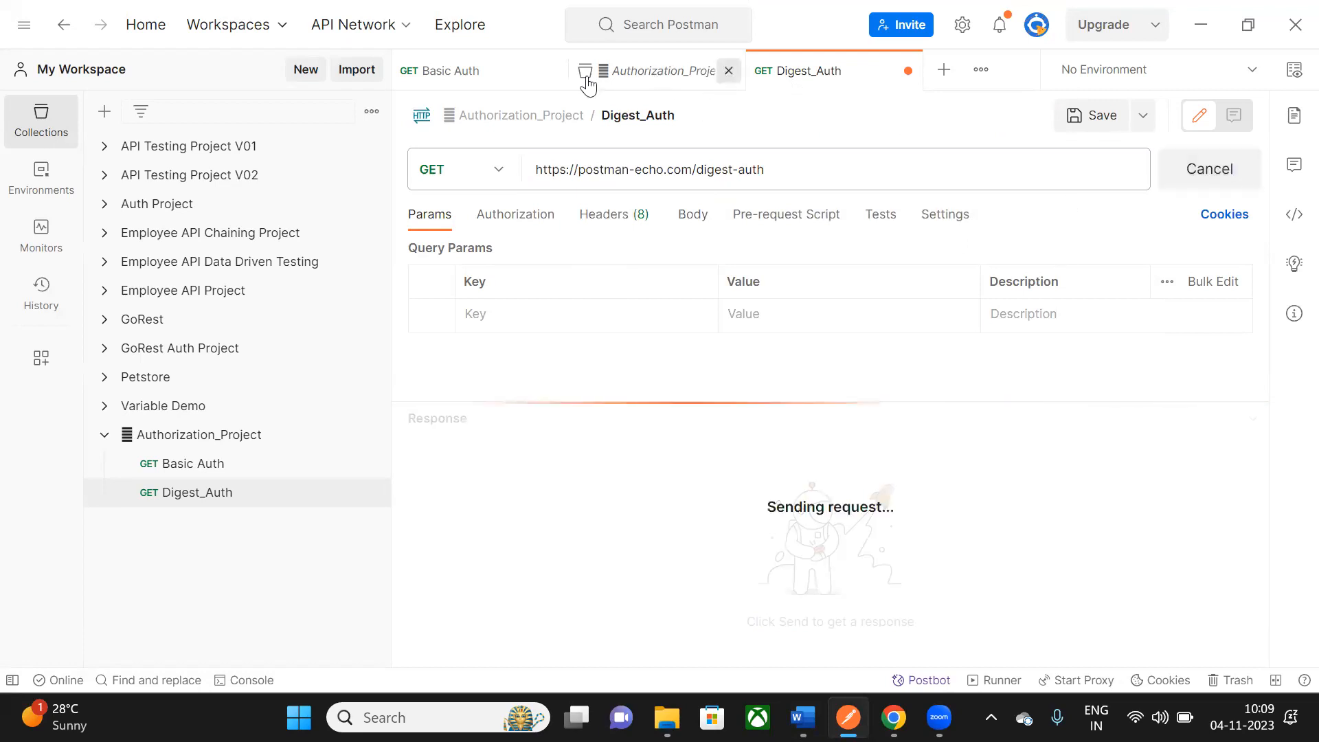
{"action": "left_click", "coordinate": [553, 71]}
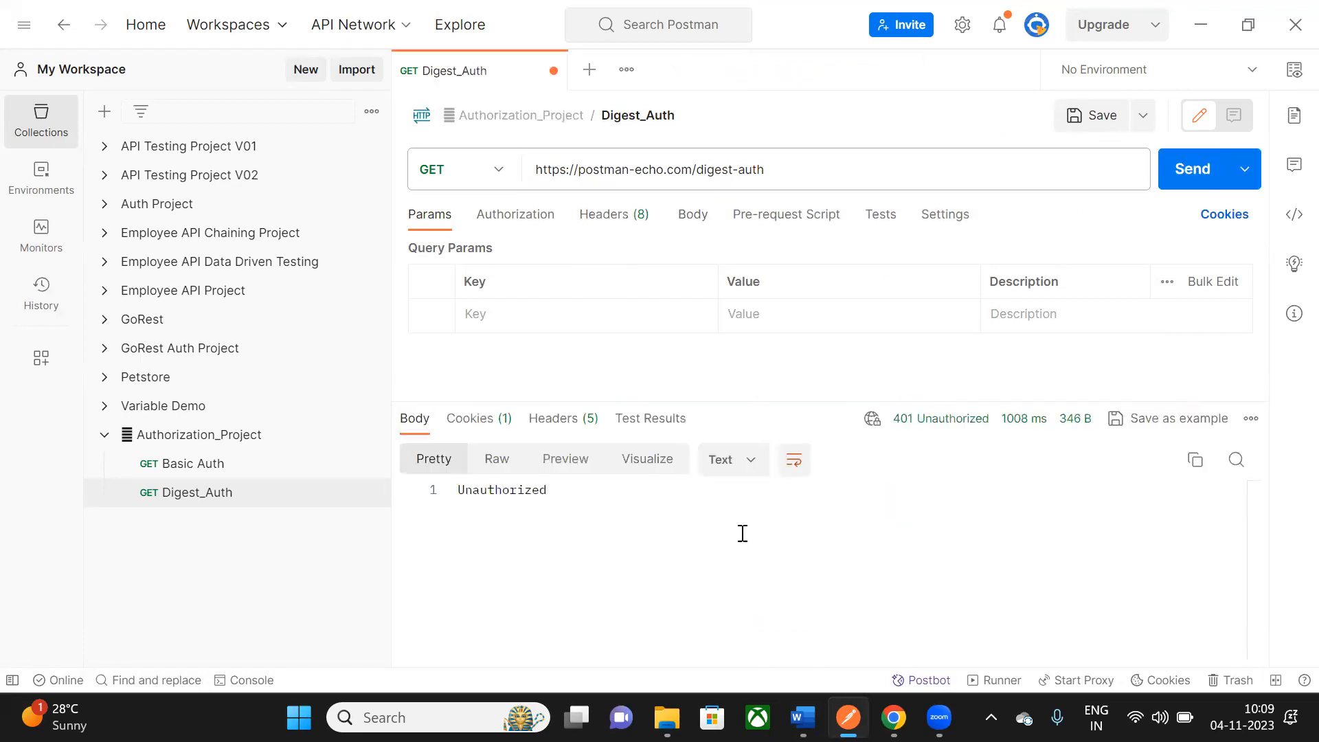
- Review the 401 Unauthorized response, then show the request's authorization settings
{"action": "left_click", "coordinate": [1026, 500]}
{"action": "mouse_move", "coordinate": [962, 430]}
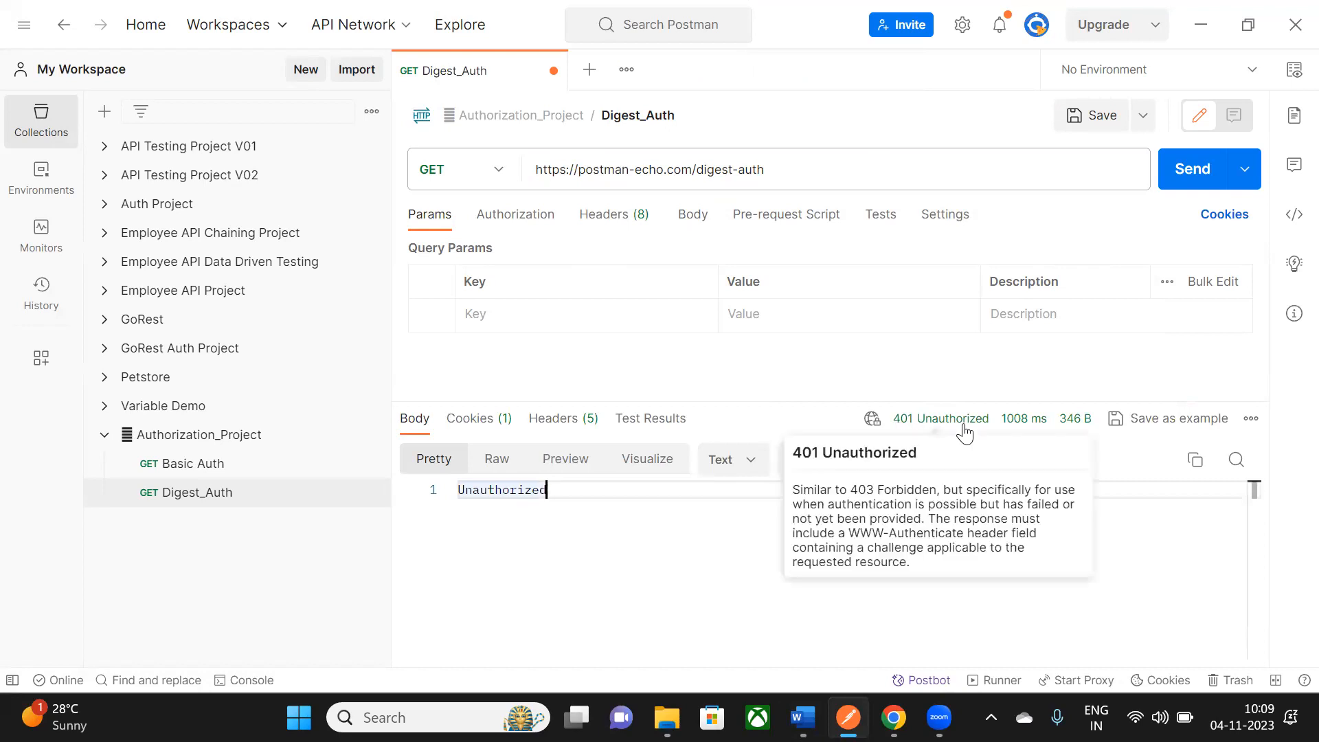
{"action": "left_click_drag", "start_coordinate": [459, 490], "coordinate": [584, 562]}
{"action": "left_click", "coordinate": [584, 562]}
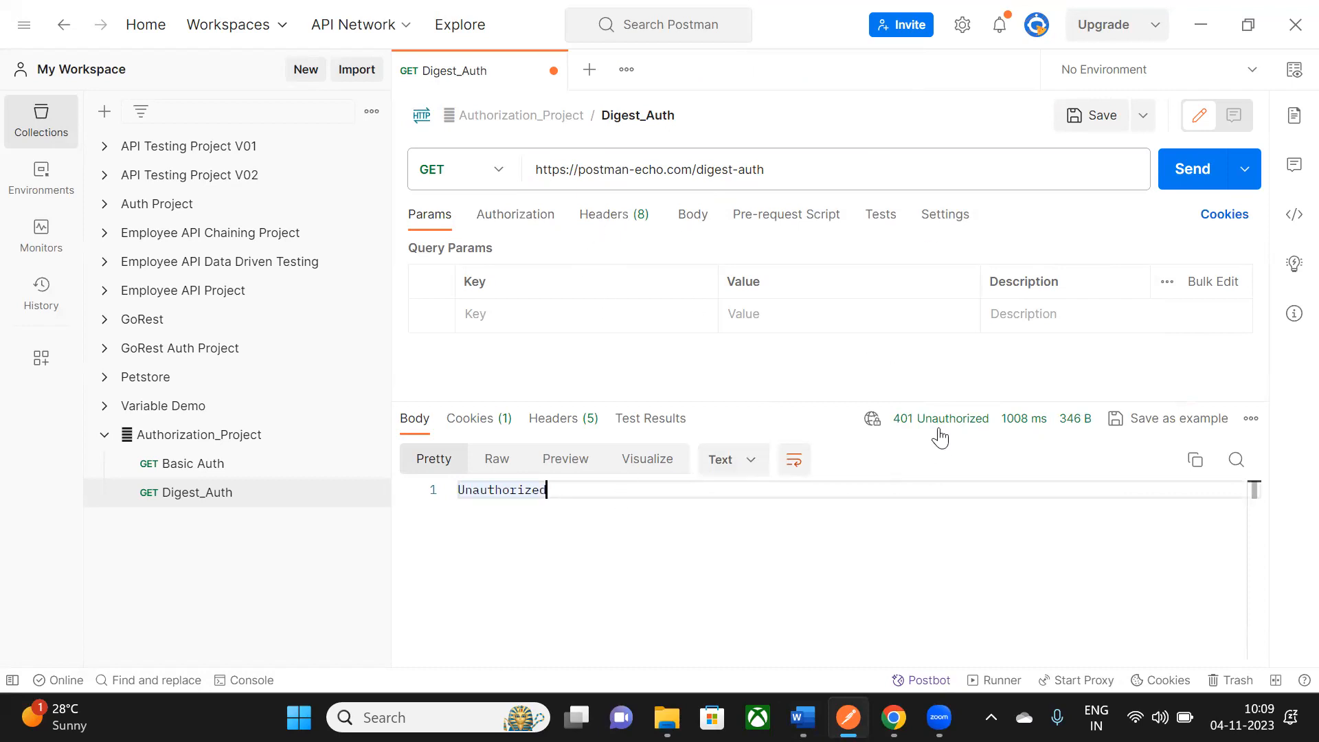
{"action": "left_click", "coordinate": [522, 219]}
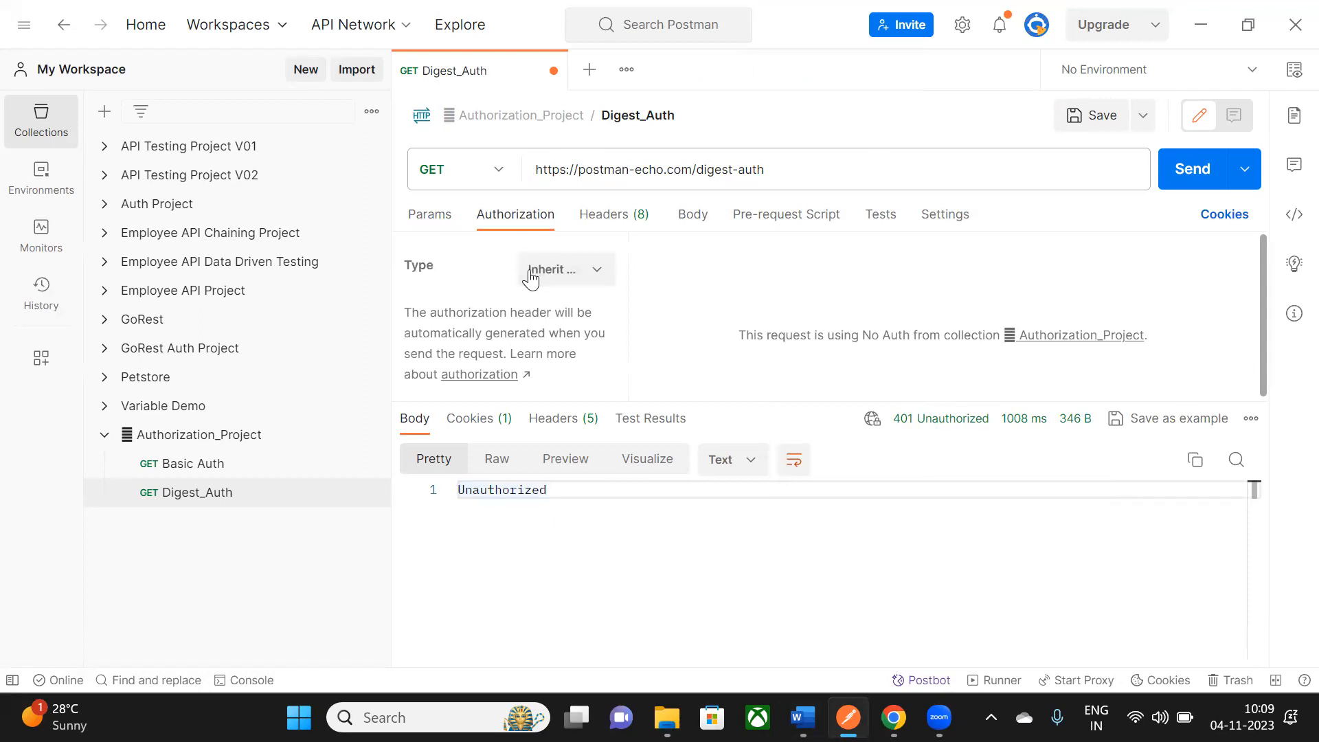
- Switch Digest_Auth to Digest Auth using the username and password from the Word notes, and save
{"action": "left_click", "coordinate": [597, 270]}
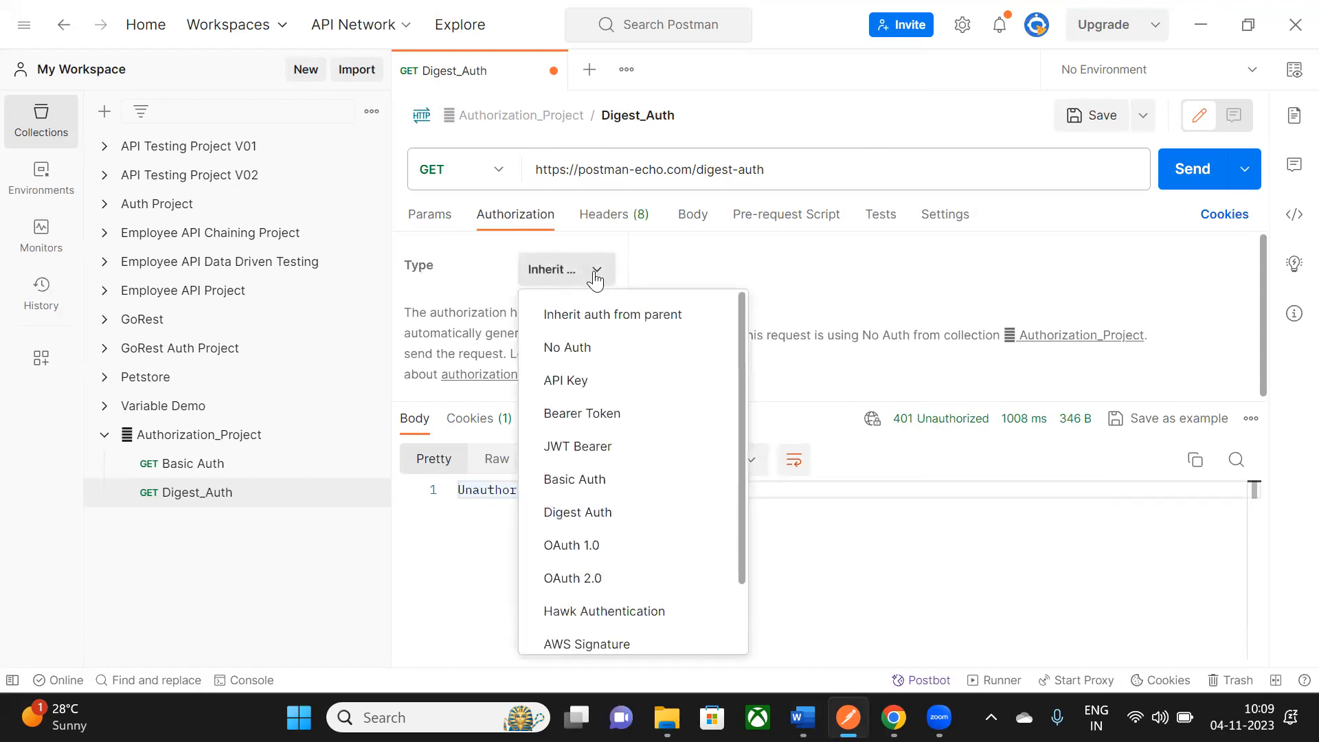
{"action": "left_click", "coordinate": [591, 512]}
{"action": "left_click_drag", "start_coordinate": [795, 404], "coordinate": [793, 496]}
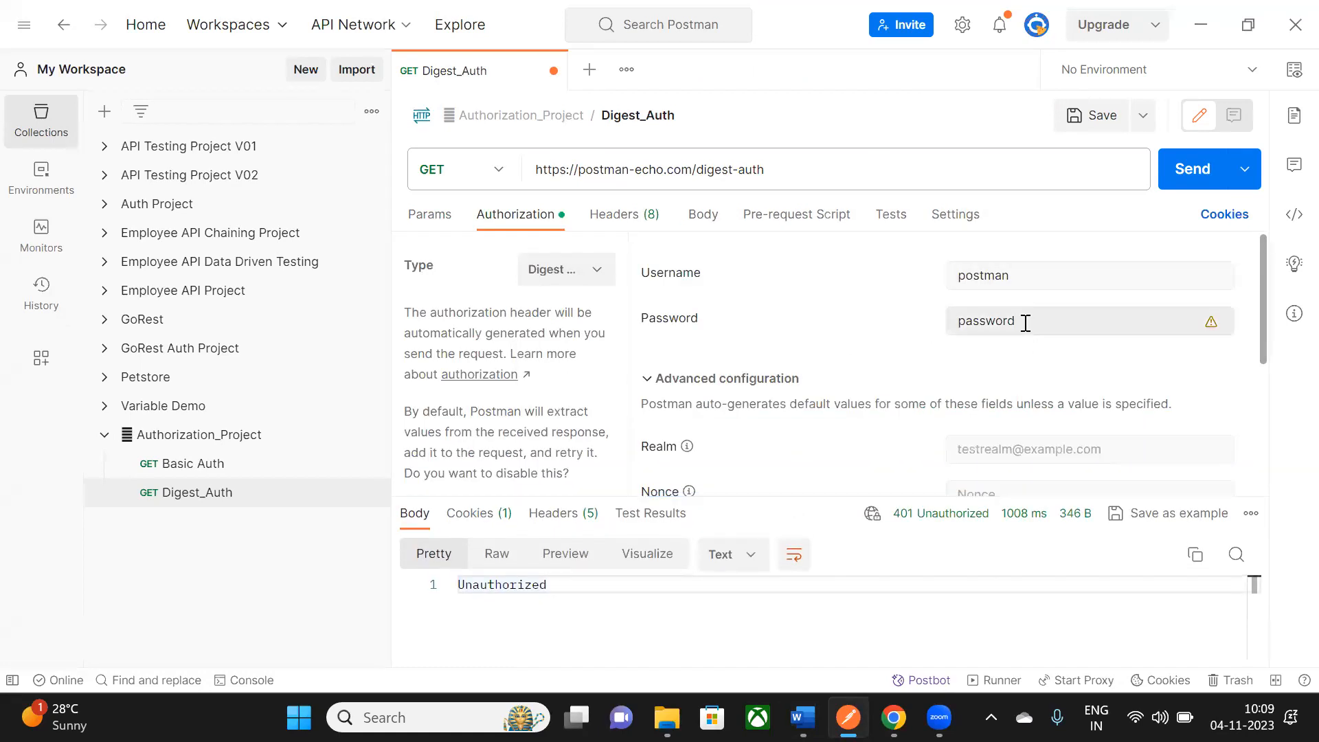
{"action": "key", "text": "alt+Tab"}
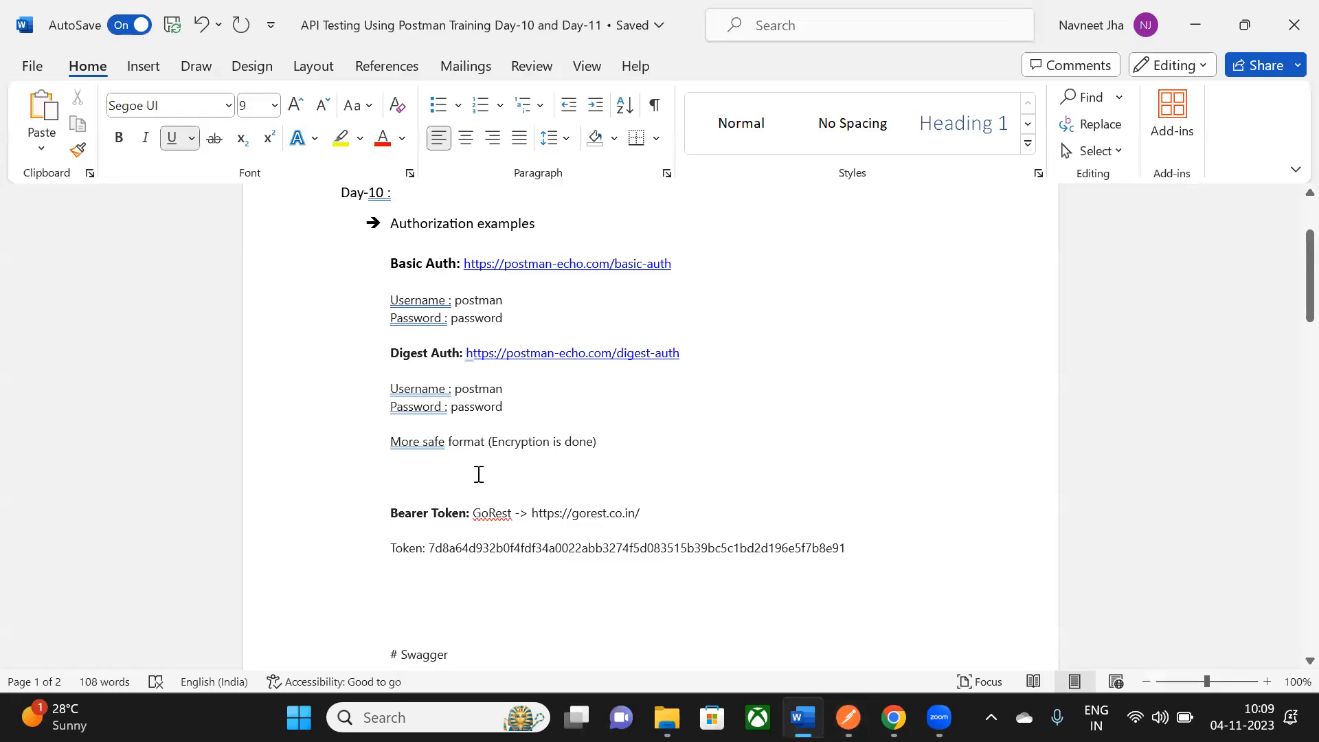
{"action": "double_click", "coordinate": [479, 389]}
{"action": "double_click", "coordinate": [477, 407]}
{"action": "key", "text": "alt+Tab"}
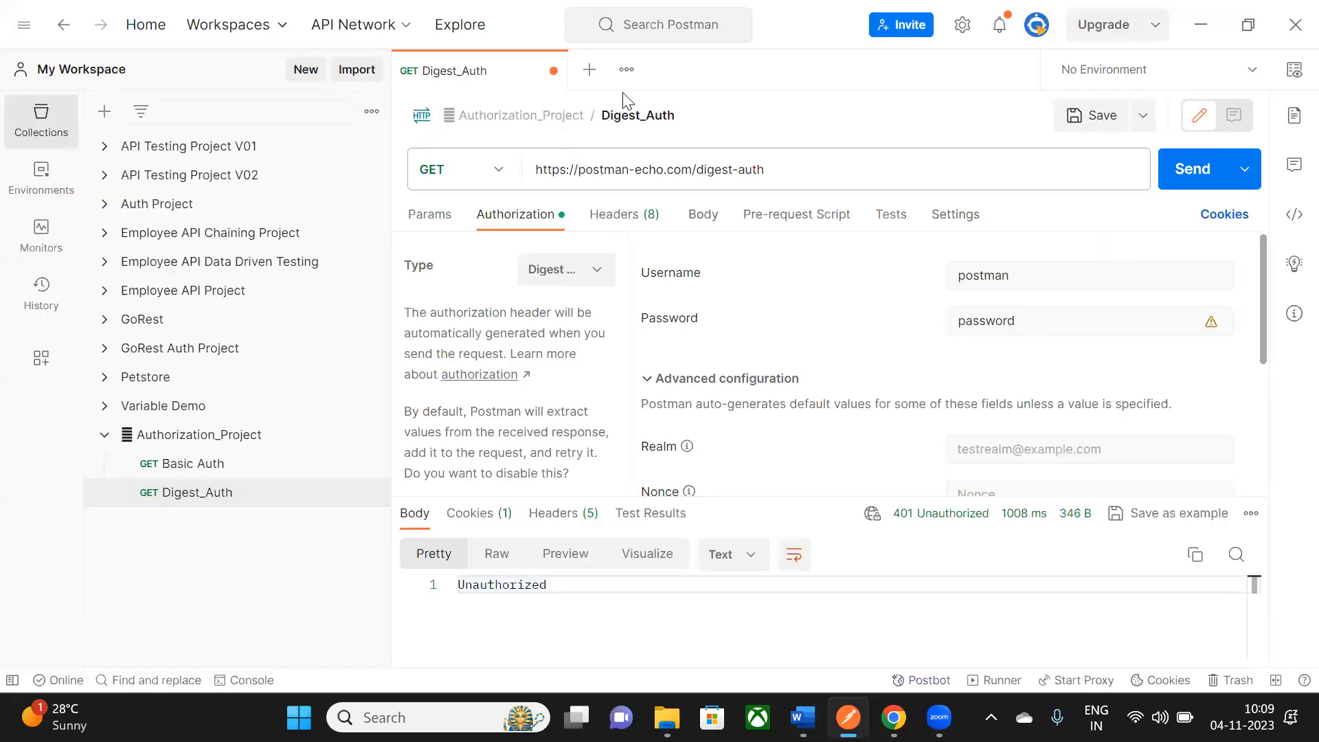
{"action": "left_click", "coordinate": [1111, 117]}
- Send the request, confirm 200 OK with authenticated true, and return to the Word notes
{"action": "left_click", "coordinate": [1183, 184]}
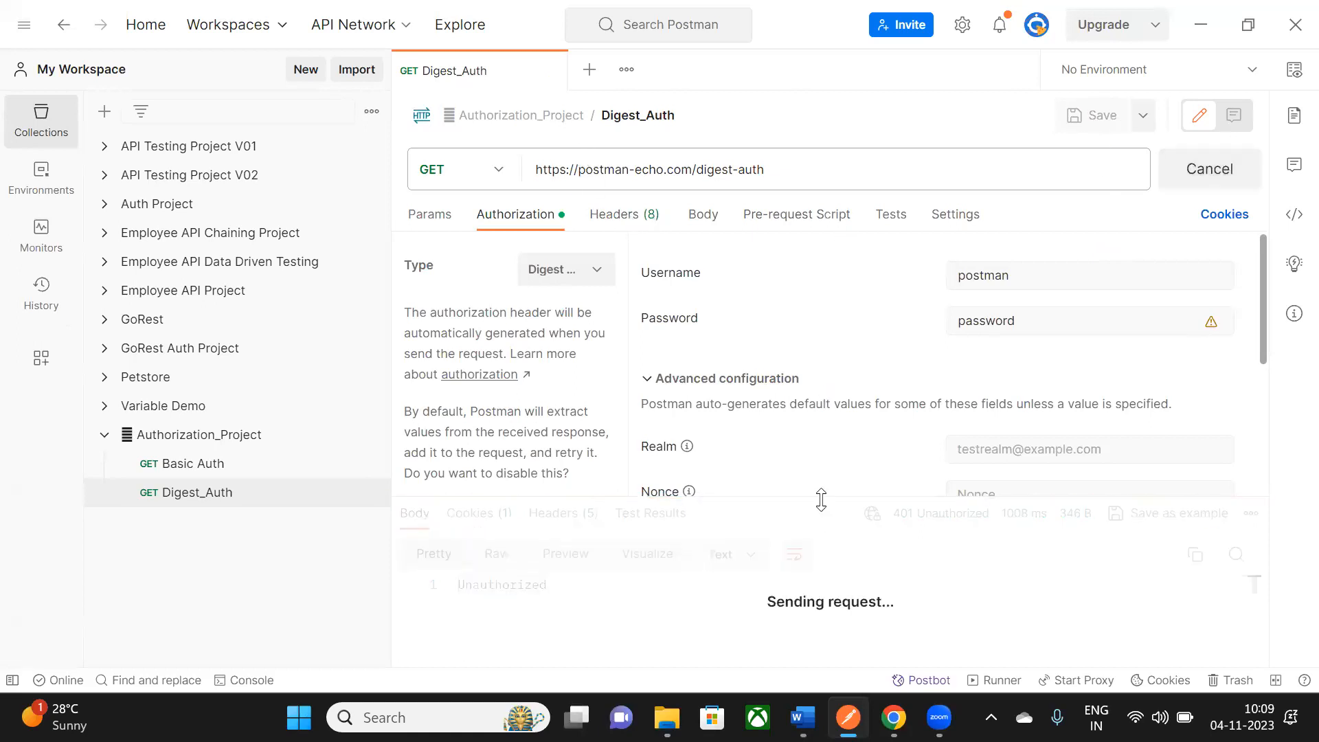
{"action": "left_click_drag", "start_coordinate": [810, 497], "coordinate": [809, 354]}
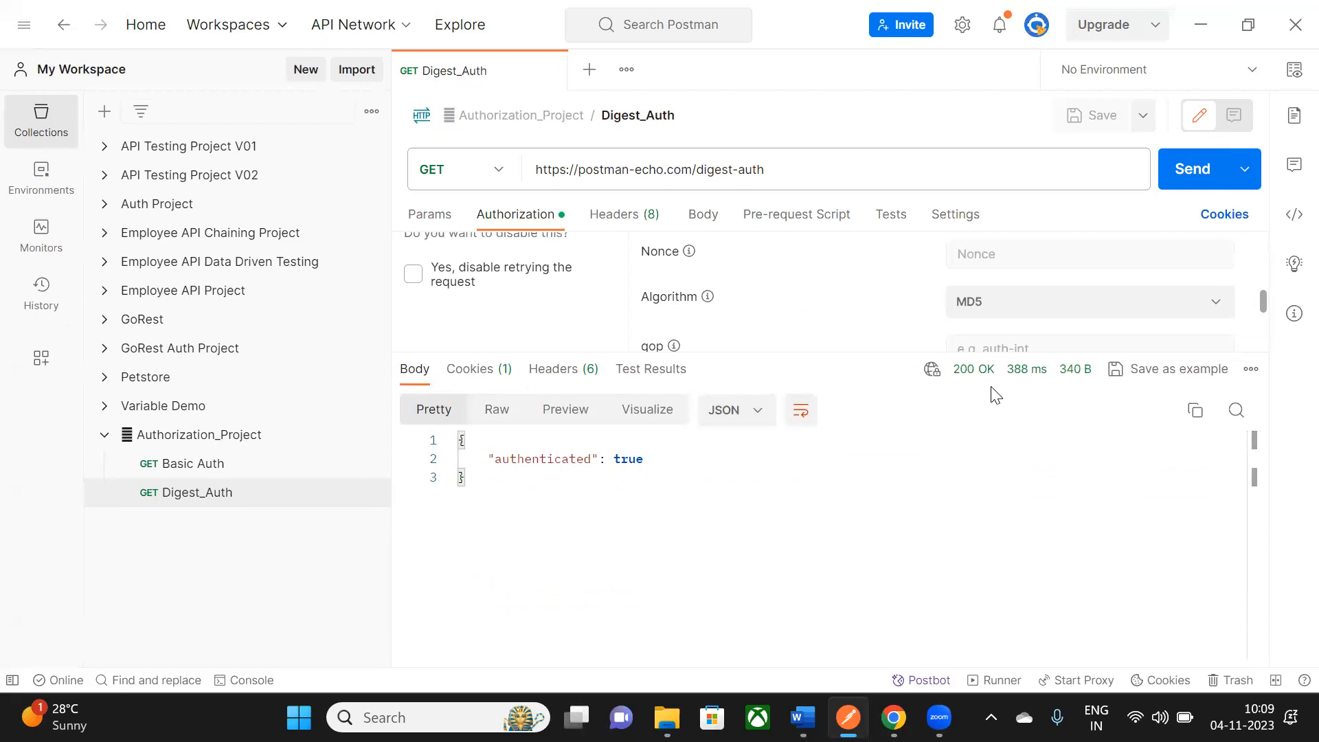
{"action": "mouse_move", "coordinate": [971, 380]}
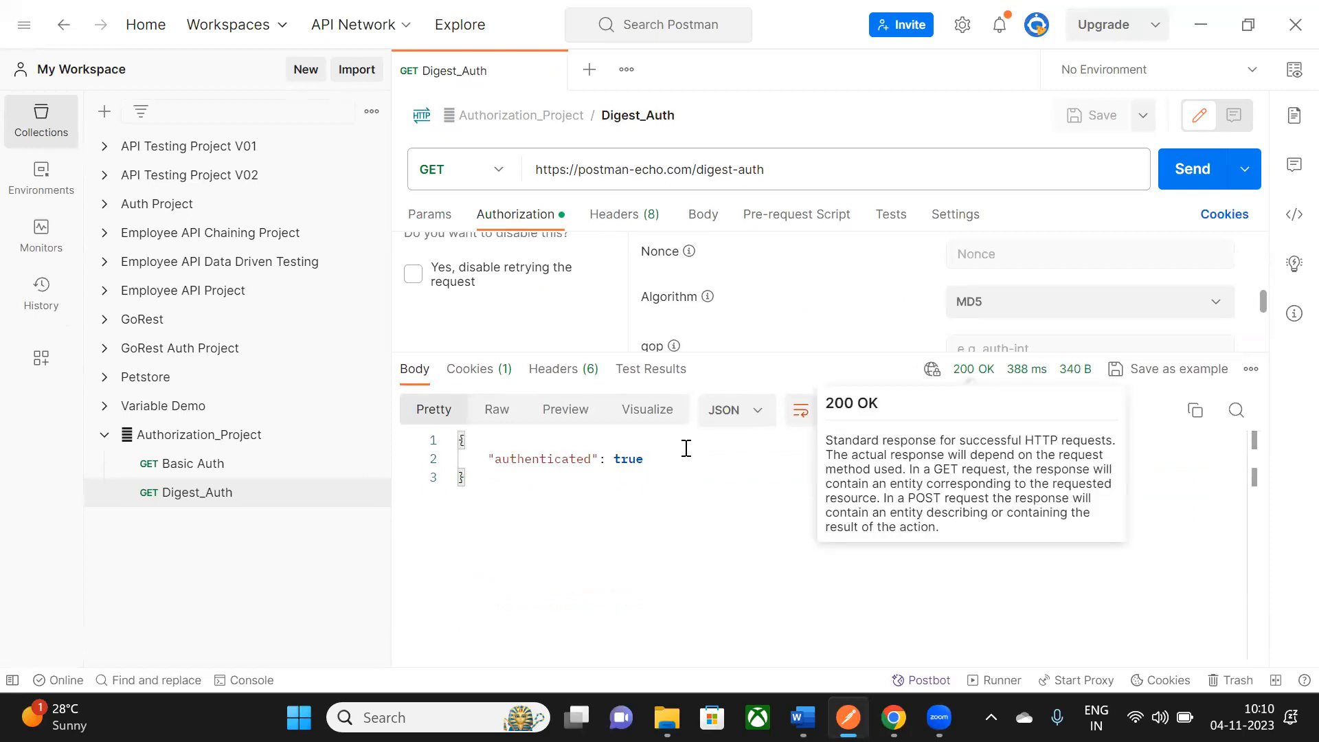
{"action": "left_click_drag", "start_coordinate": [488, 448], "coordinate": [648, 467]}
{"action": "left_click", "coordinate": [603, 471]}
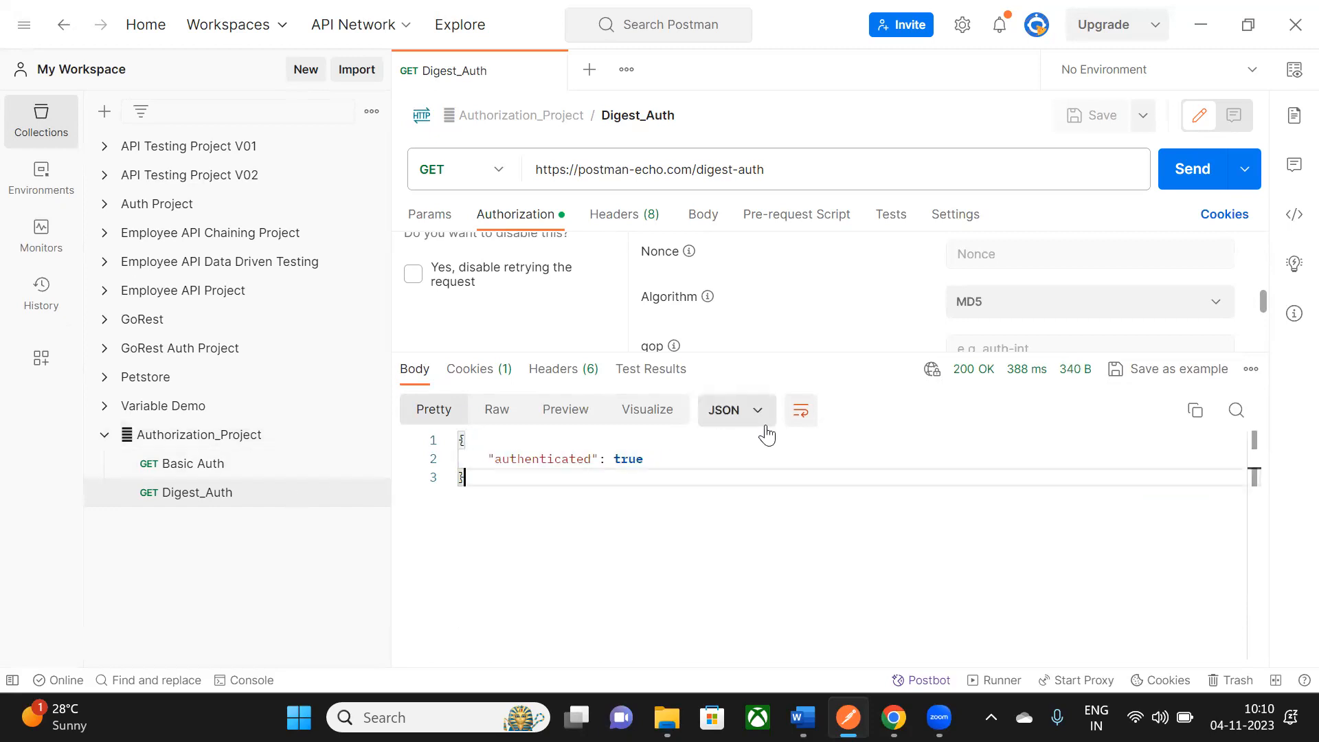
{"action": "key", "text": "alt+Tab"}
{"action": "scroll", "coordinate": [787, 412], "scroll_direction": "down", "scroll_amount": 3}
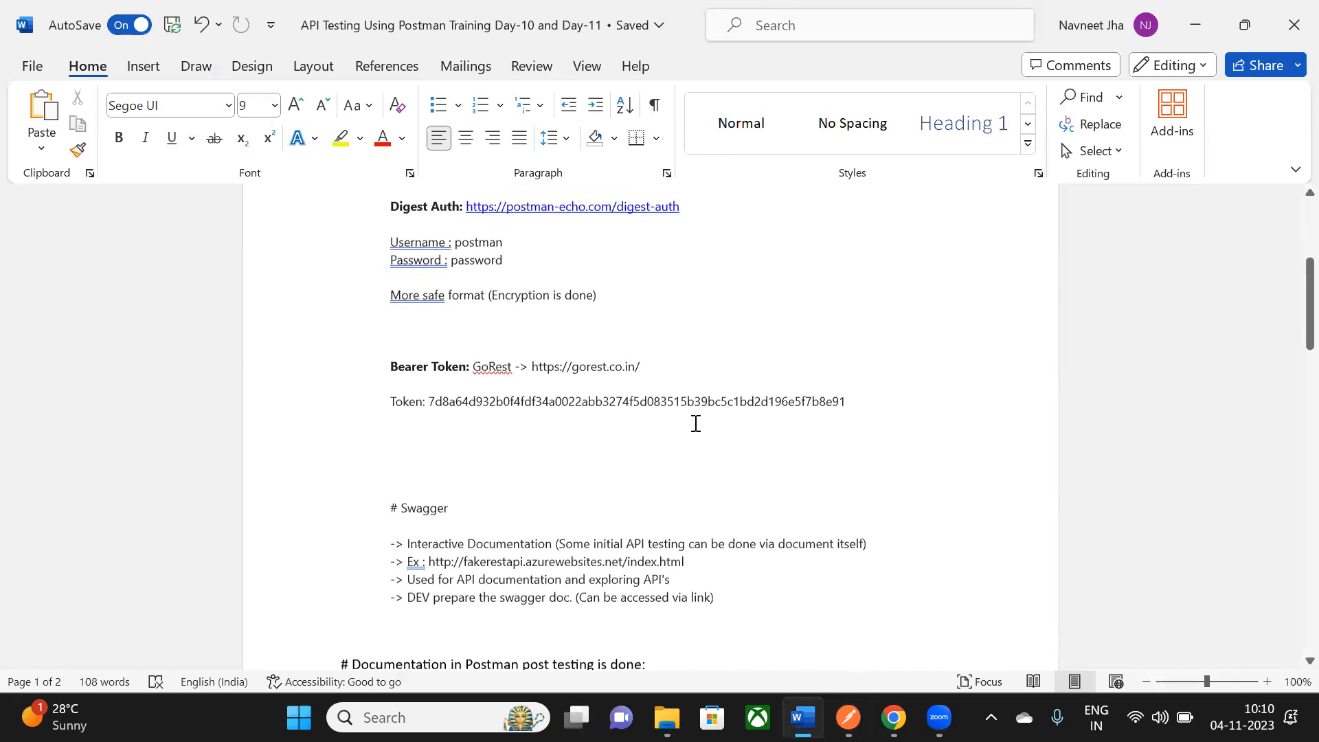
- Review the Bearer Token label and Token line in the Word notes, then return to Postman
{"action": "left_click_drag", "start_coordinate": [389, 366], "coordinate": [473, 364]}
{"action": "left_click", "coordinate": [471, 447]}
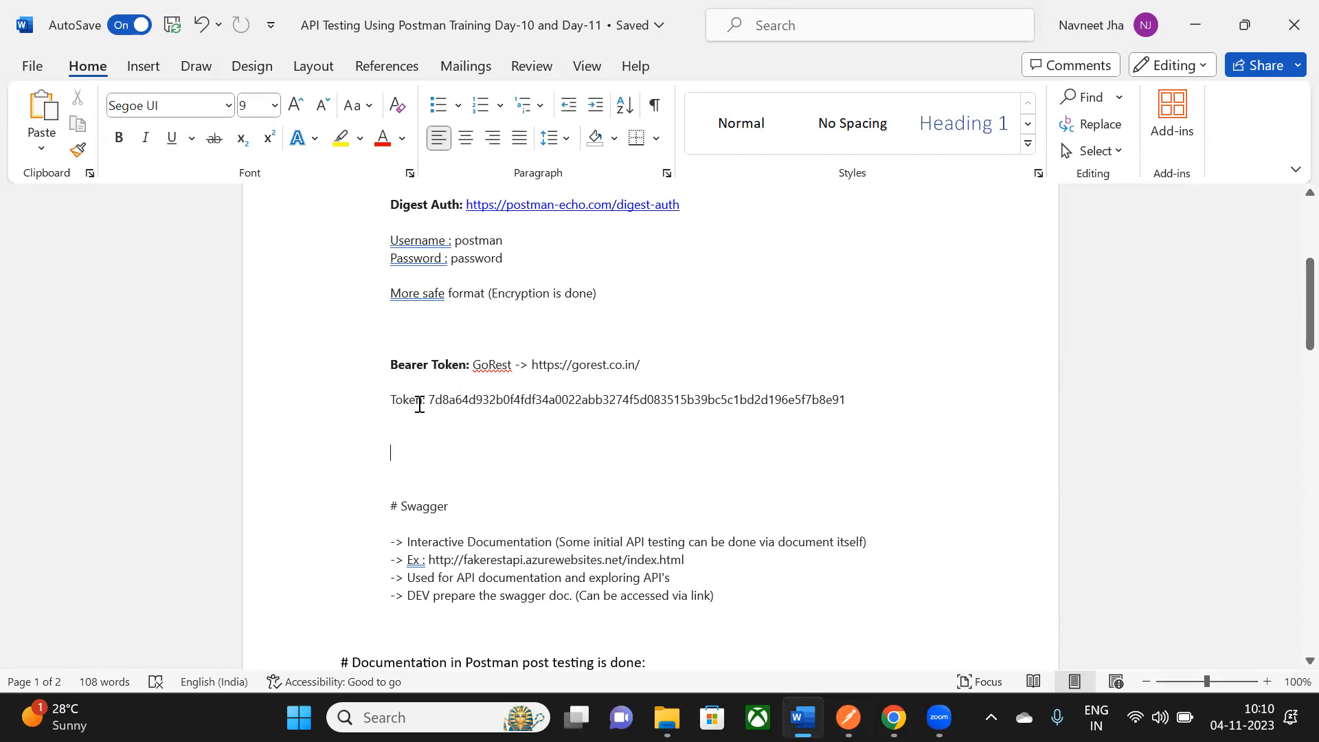
{"action": "left_click_drag", "start_coordinate": [416, 400], "coordinate": [801, 391]}
{"action": "left_click", "coordinate": [797, 451]}
{"action": "key", "text": "alt+Tab"}
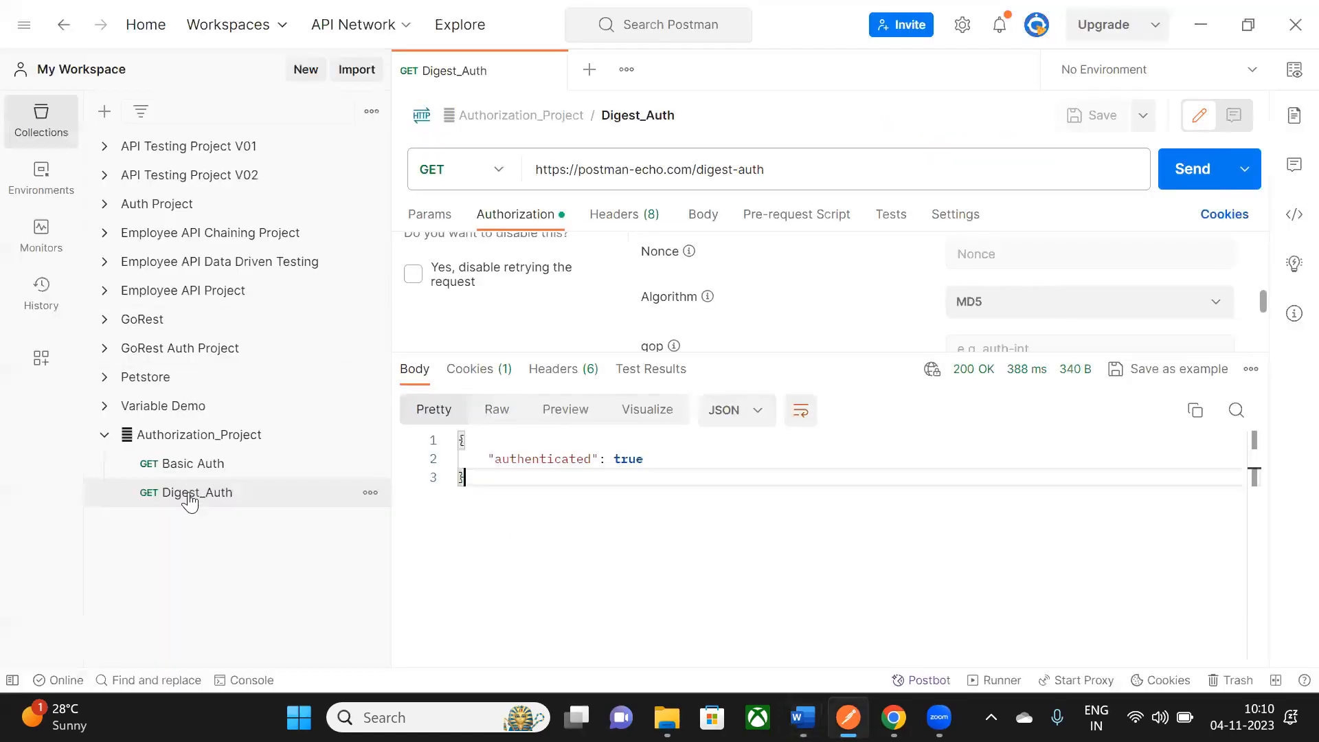
- Expand GoRest Auth Project and view the full JSON body of the Create a User request
{"action": "left_click", "coordinate": [105, 348]}
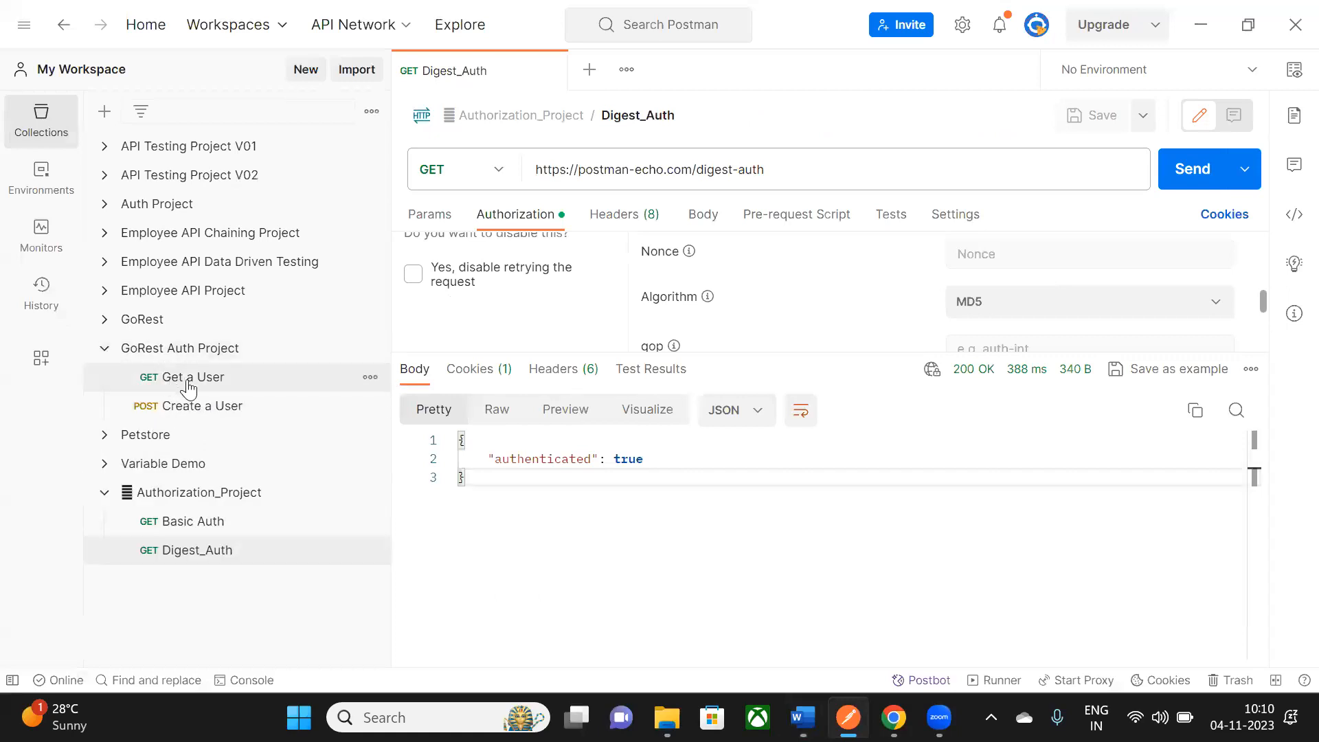
{"action": "left_click", "coordinate": [188, 389]}
{"action": "left_click", "coordinate": [196, 408]}
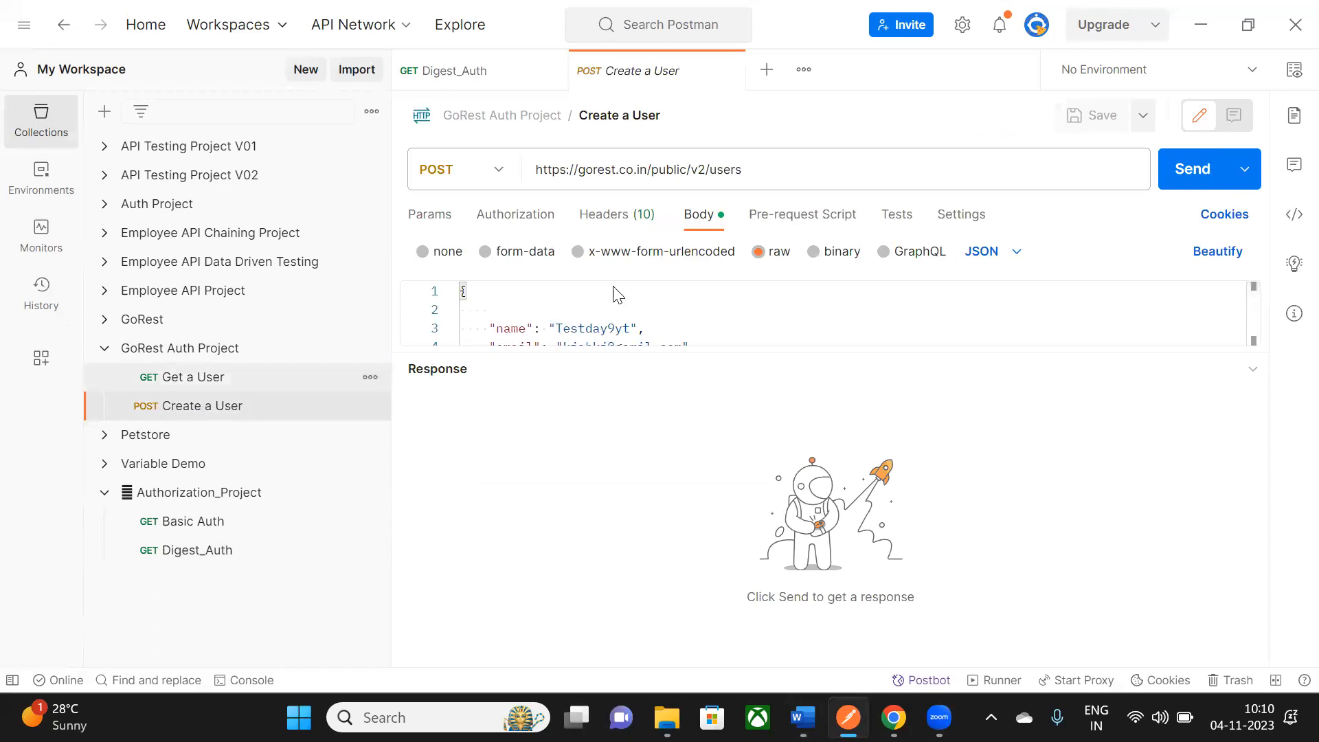
{"action": "left_click_drag", "start_coordinate": [786, 348], "coordinate": [724, 130]}
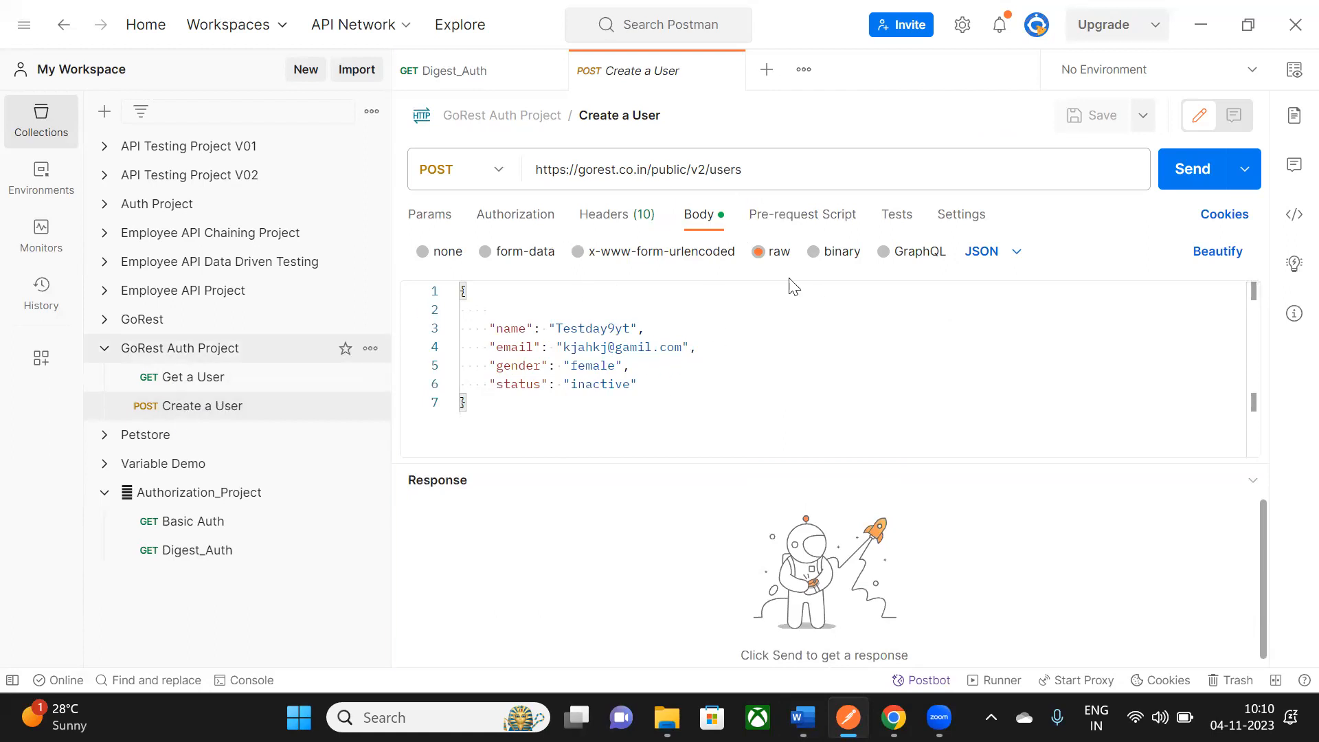
- Inspect the collection's Bearer Token authorization, select the full token, and return to Word
{"action": "left_click", "coordinate": [167, 351]}
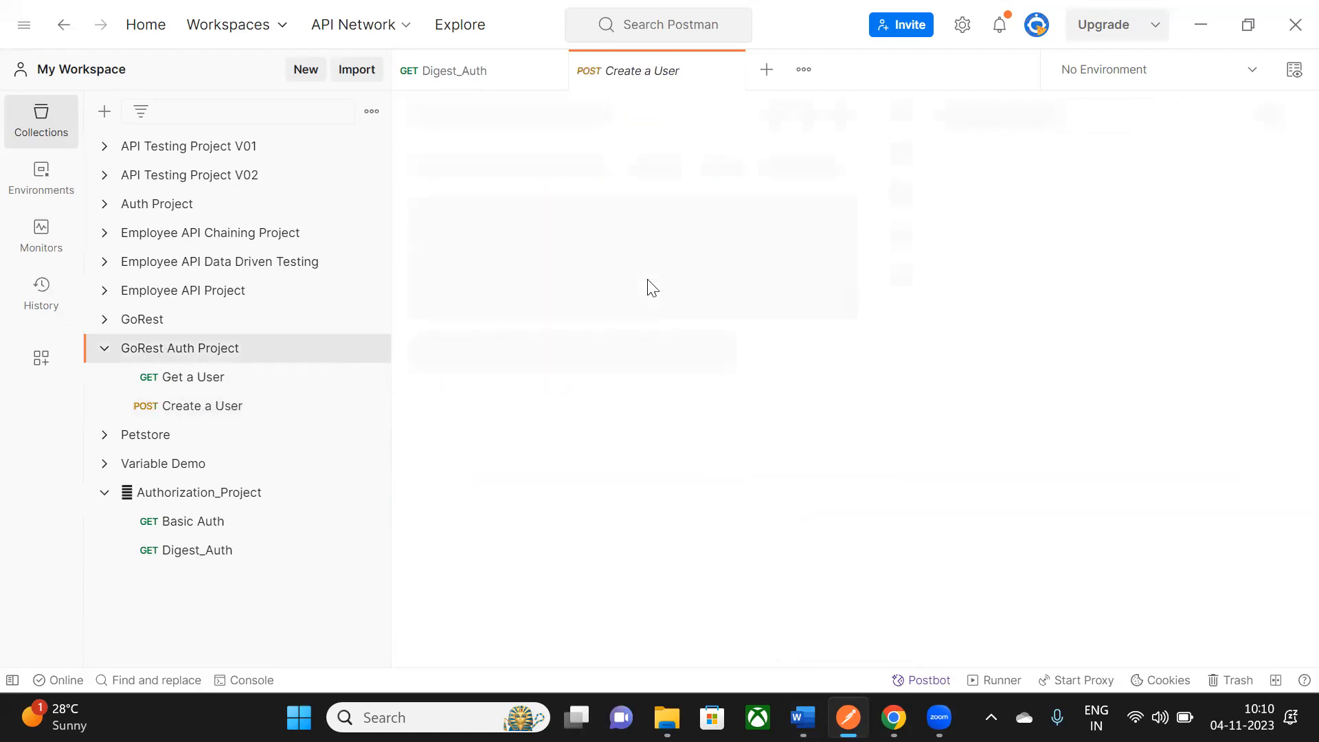
{"action": "left_click", "coordinate": [548, 164]}
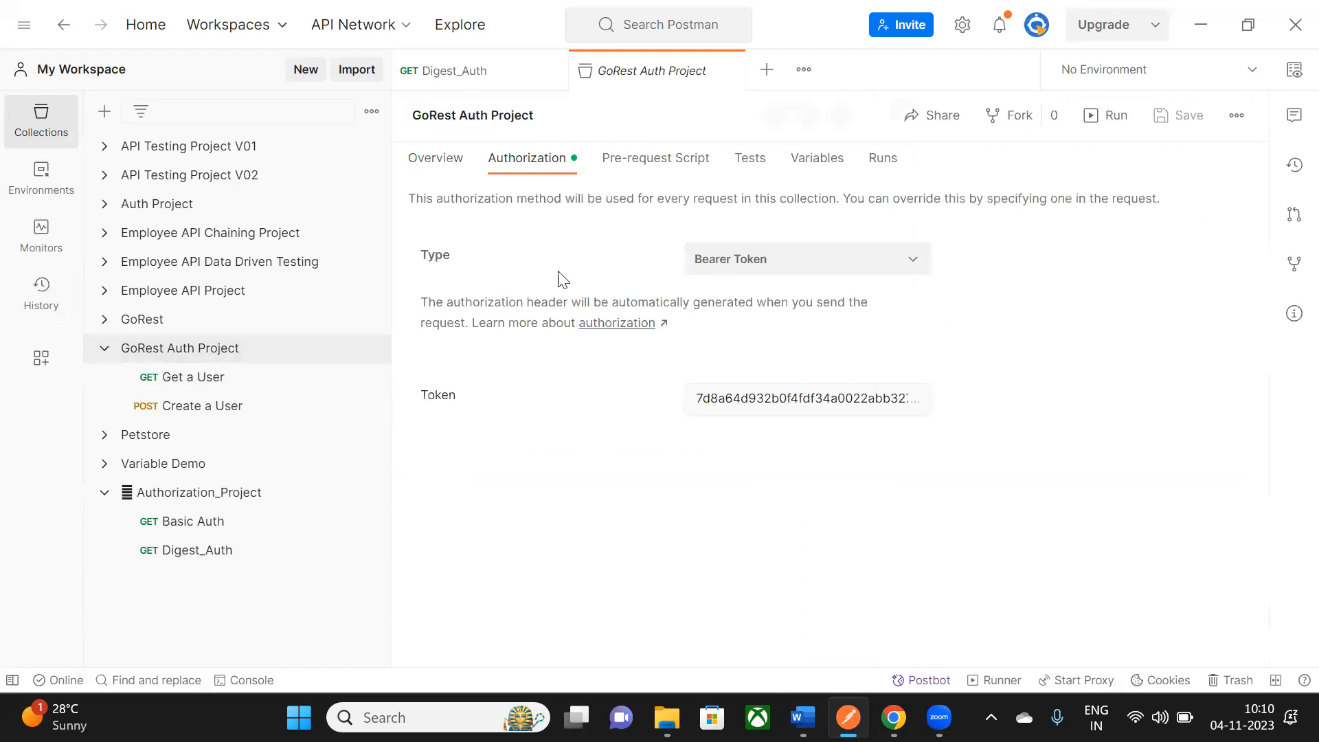
{"action": "left_click", "coordinate": [765, 409]}
{"action": "double_click", "coordinate": [760, 394]}
{"action": "key", "text": "alt+Tab"}
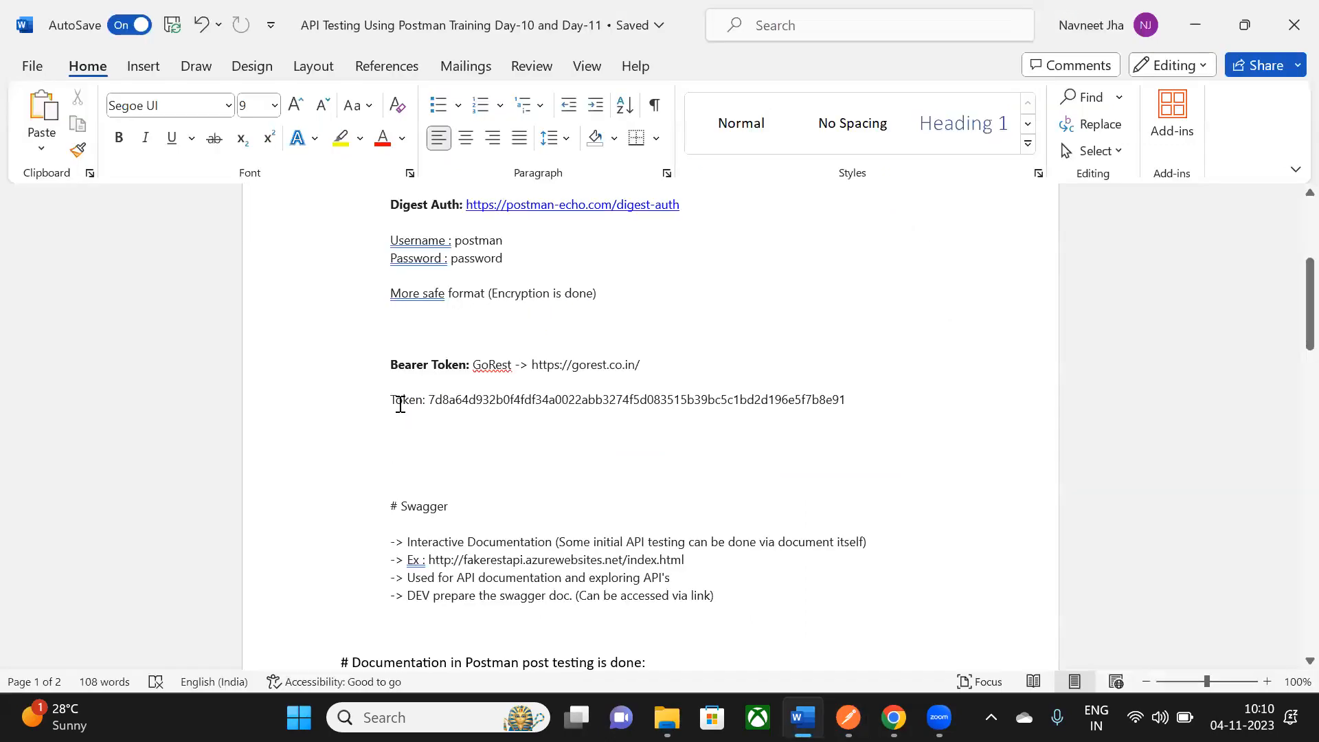
- Review the authorization examples notes, highlighting the Basic Auth label and the Digest Auth line
{"action": "scroll", "coordinate": [531, 442], "scroll_direction": "up", "scroll_amount": 3}
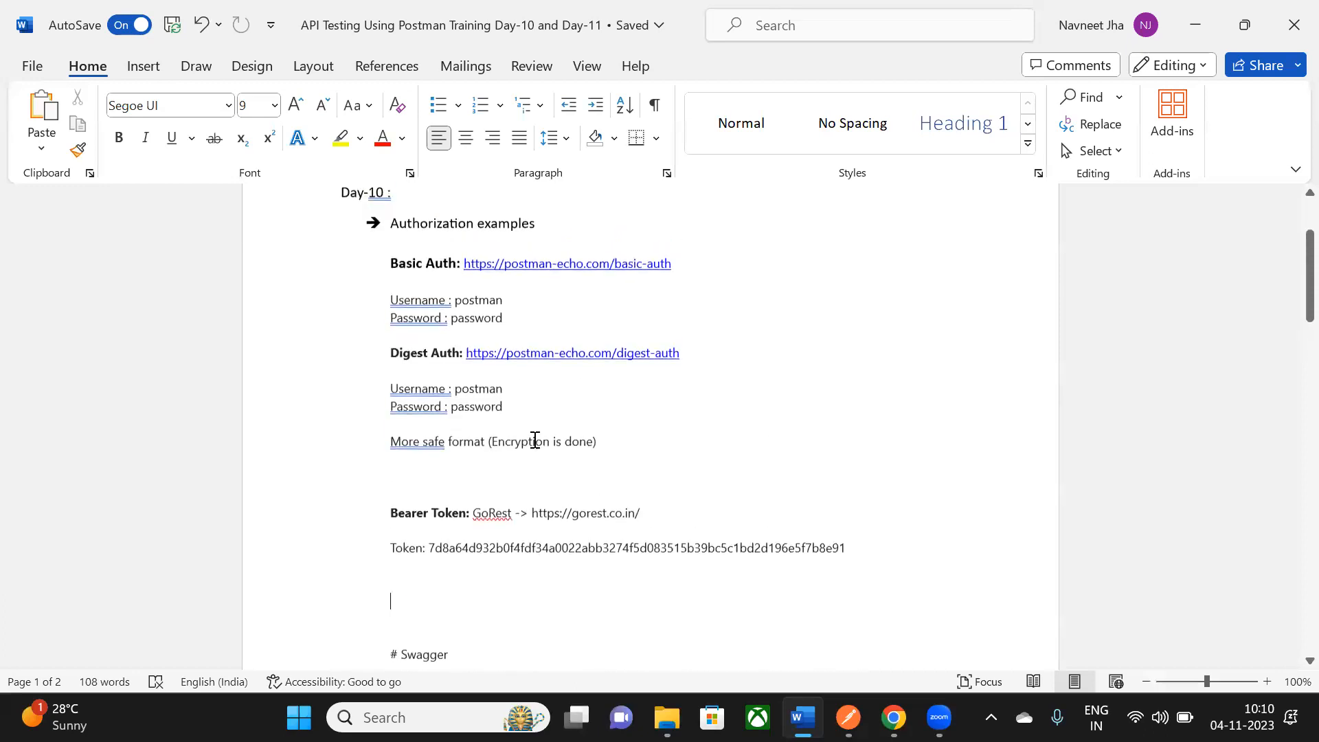
{"action": "left_click_drag", "start_coordinate": [391, 241], "coordinate": [859, 575]}
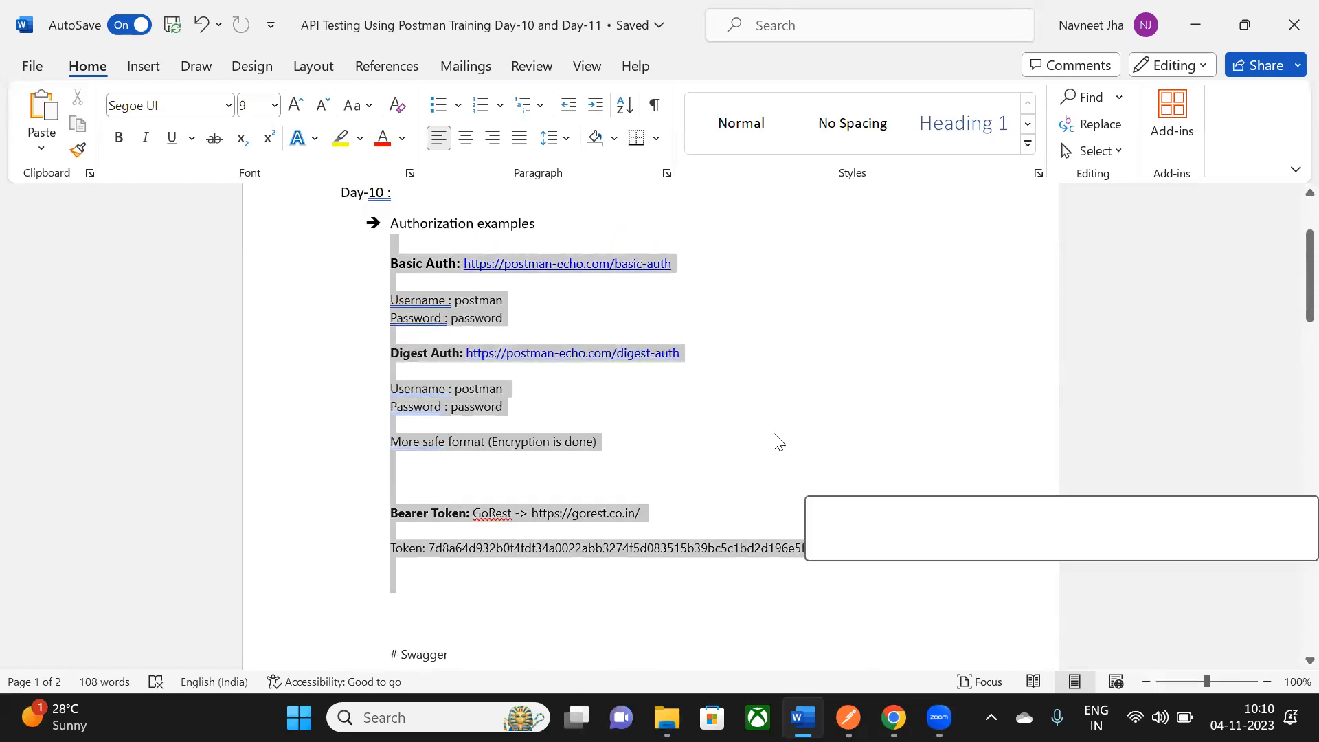
{"action": "left_click", "coordinate": [816, 354]}
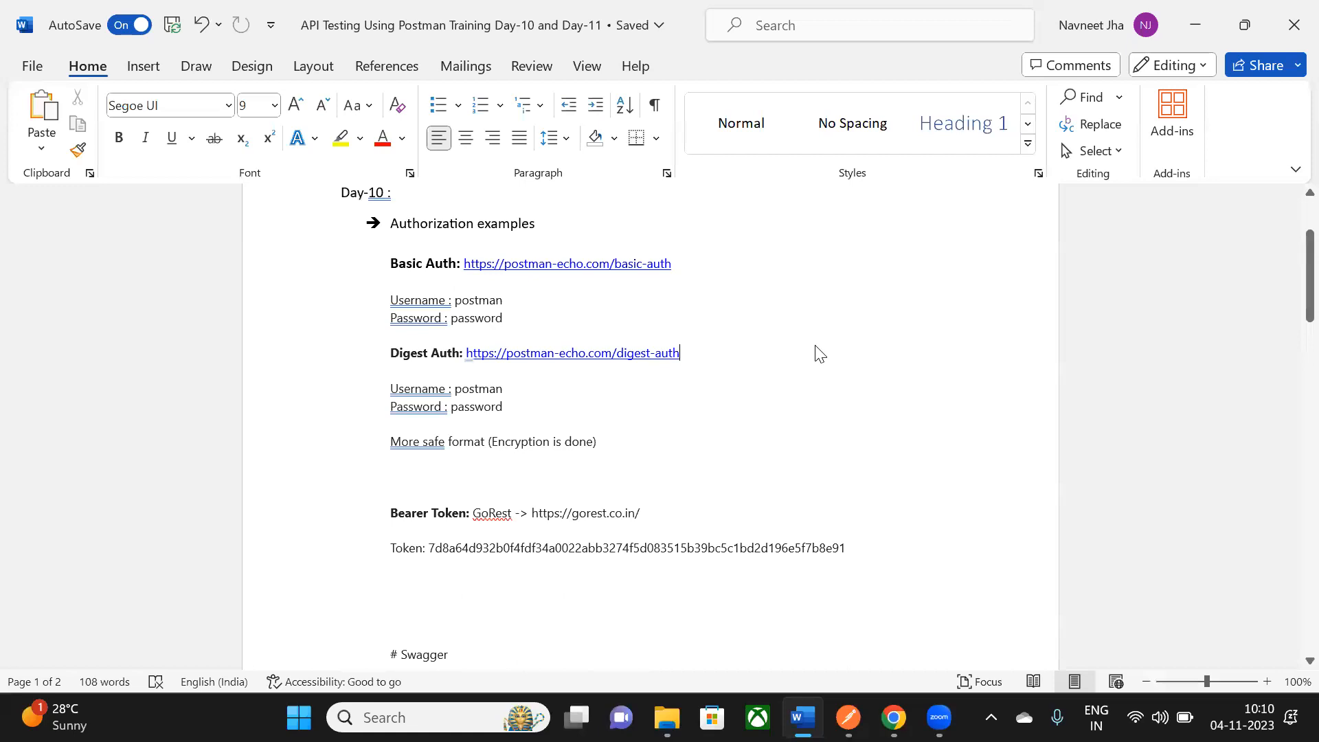
{"action": "scroll", "coordinate": [433, 283], "scroll_direction": "down", "scroll_amount": 2}
{"action": "scroll", "coordinate": [433, 283], "scroll_direction": "up", "scroll_amount": 1}
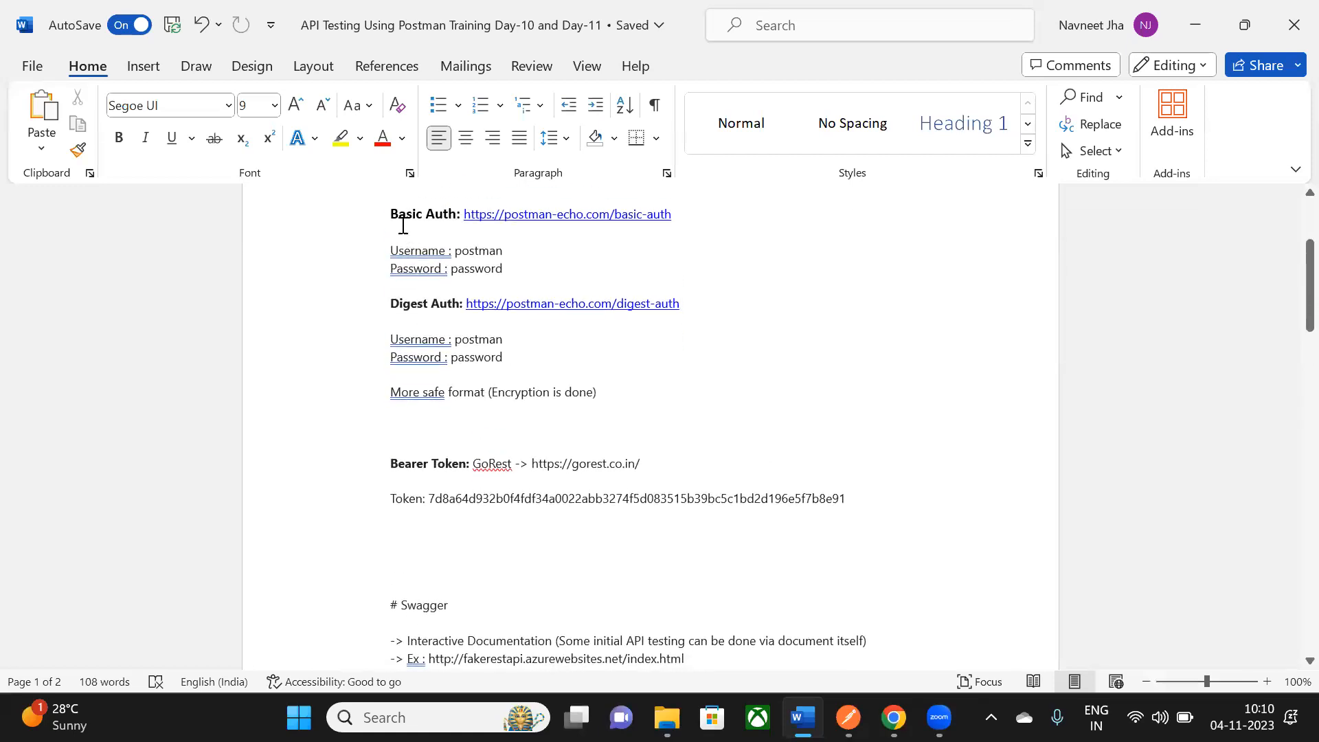
{"action": "left_click_drag", "start_coordinate": [402, 226], "coordinate": [454, 218]}
{"action": "triple_click", "coordinate": [477, 303]}
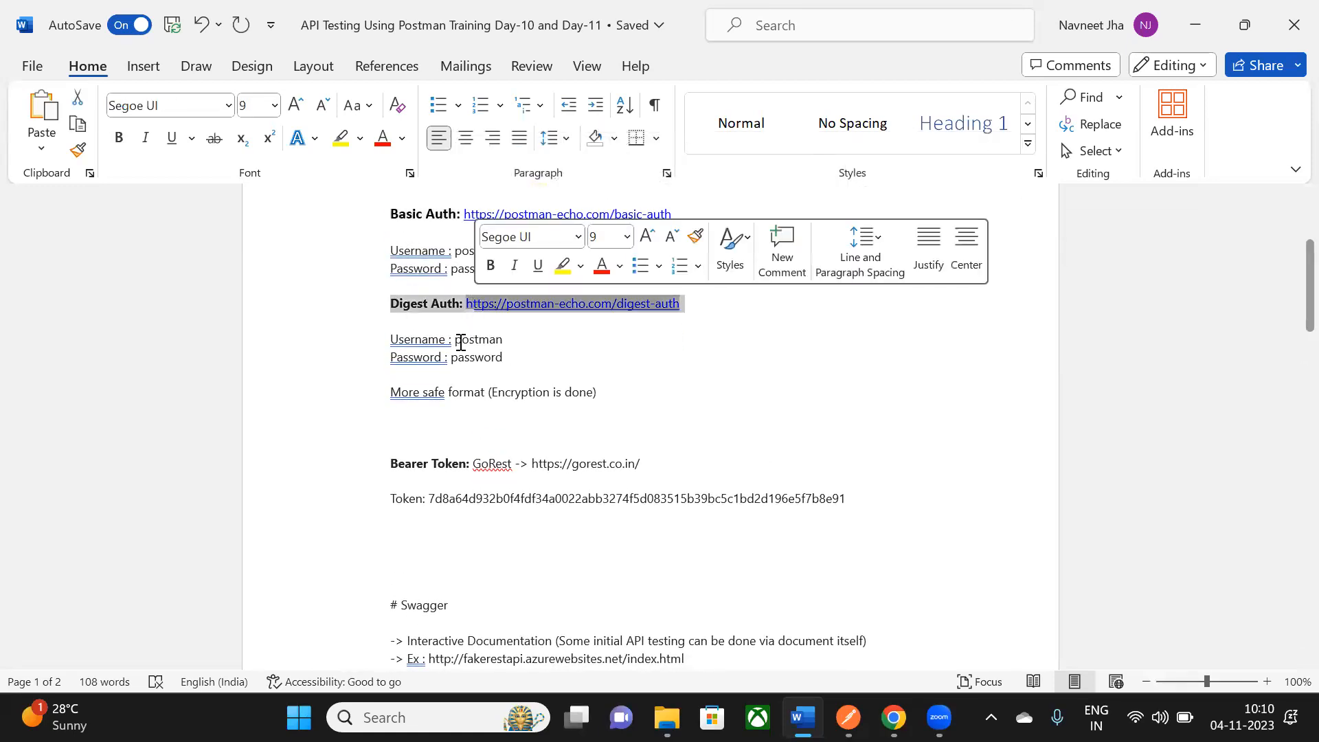
{"action": "left_click", "coordinate": [780, 362]}
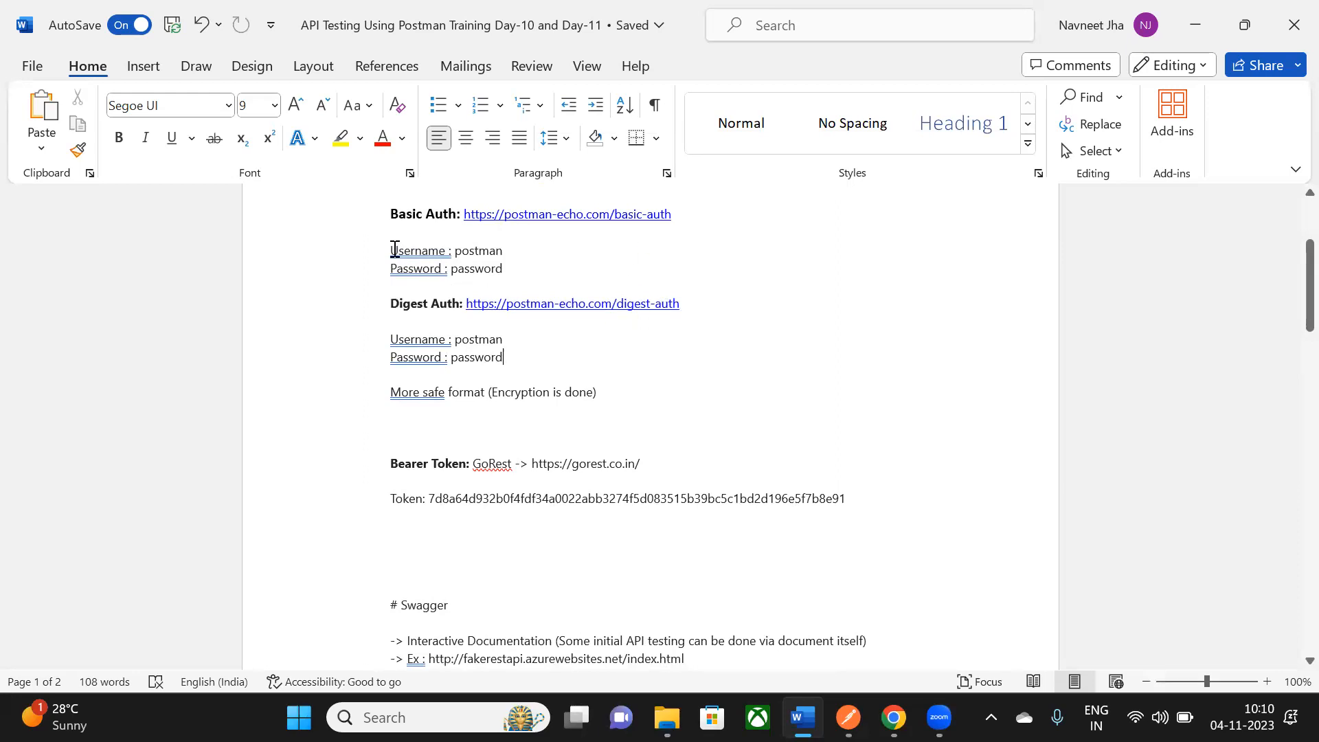
- Review the Basic Auth username and password lines and the rest of the notes, then return to Postman
{"action": "left_click_drag", "start_coordinate": [395, 249], "coordinate": [512, 271]}
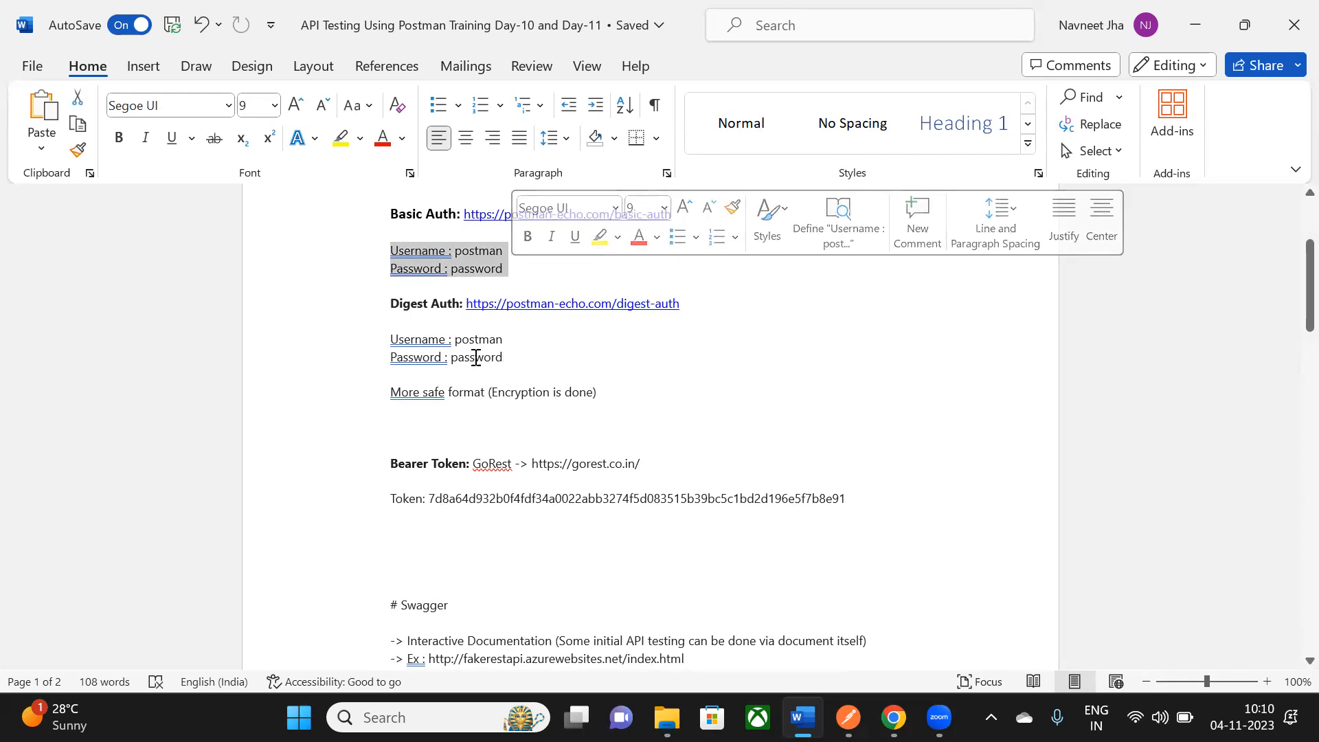
{"action": "left_click", "coordinate": [427, 217]}
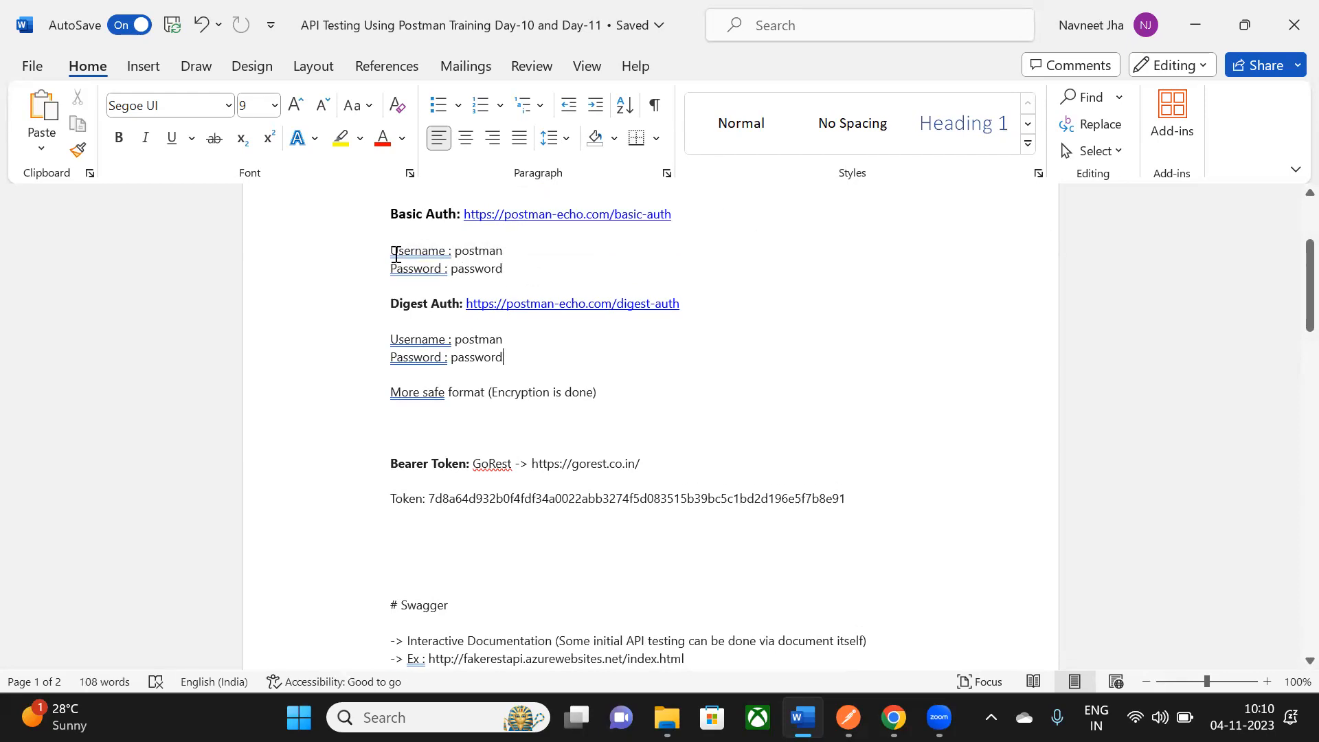
{"action": "left_click_drag", "start_coordinate": [389, 252], "coordinate": [508, 278]}
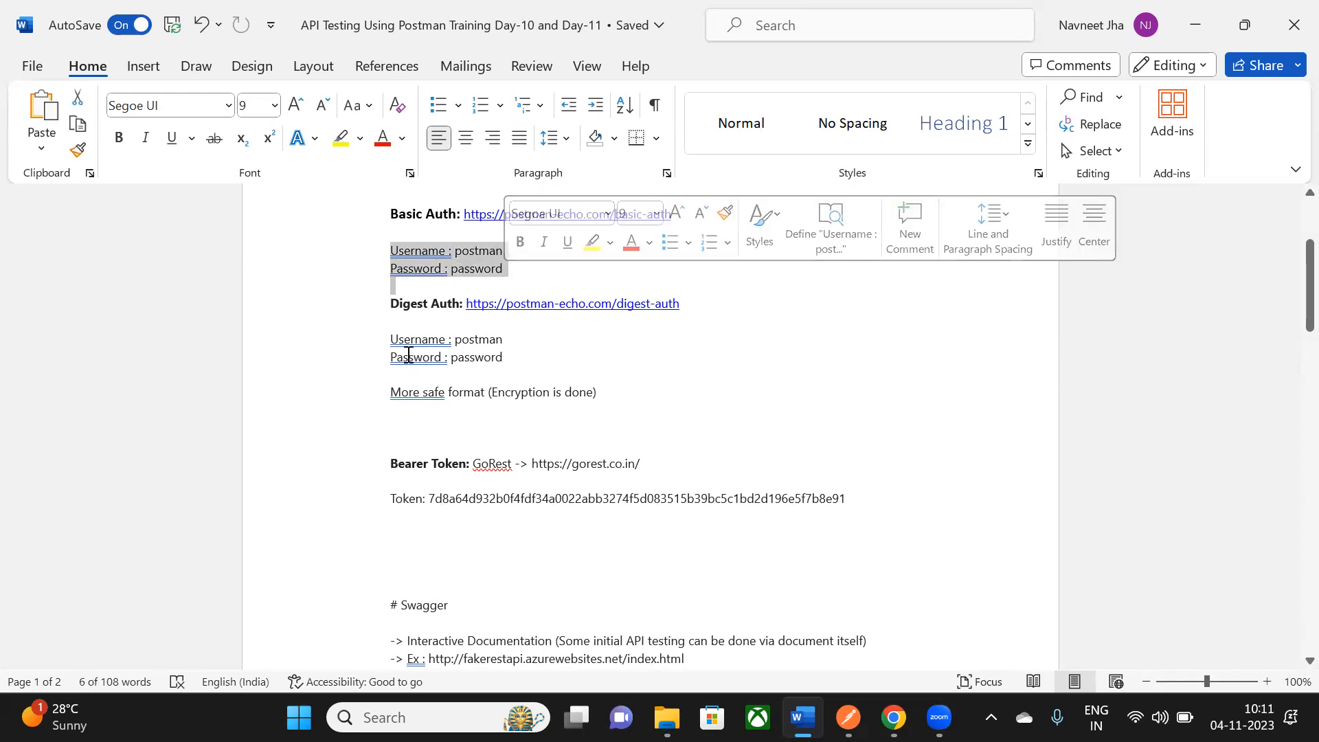
{"action": "left_click", "coordinate": [716, 405]}
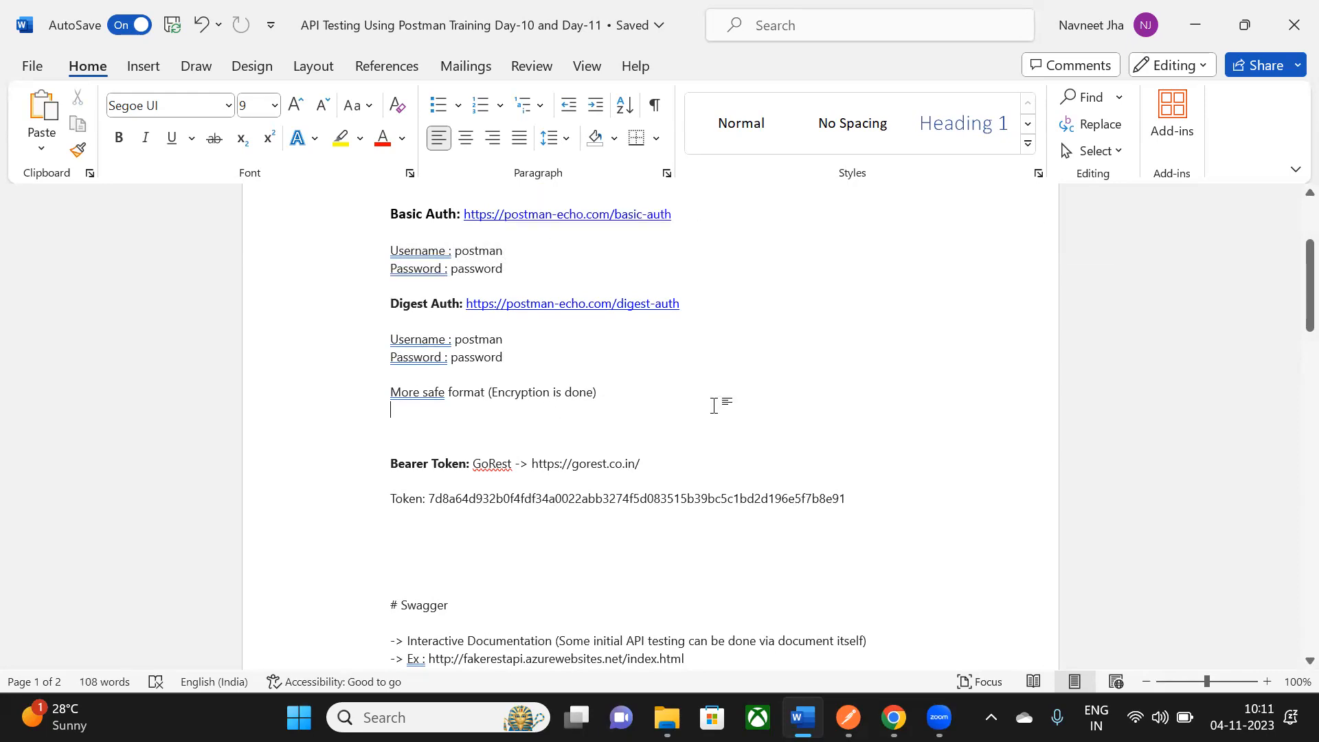
{"action": "scroll", "coordinate": [708, 405], "scroll_direction": "up", "scroll_amount": 3}
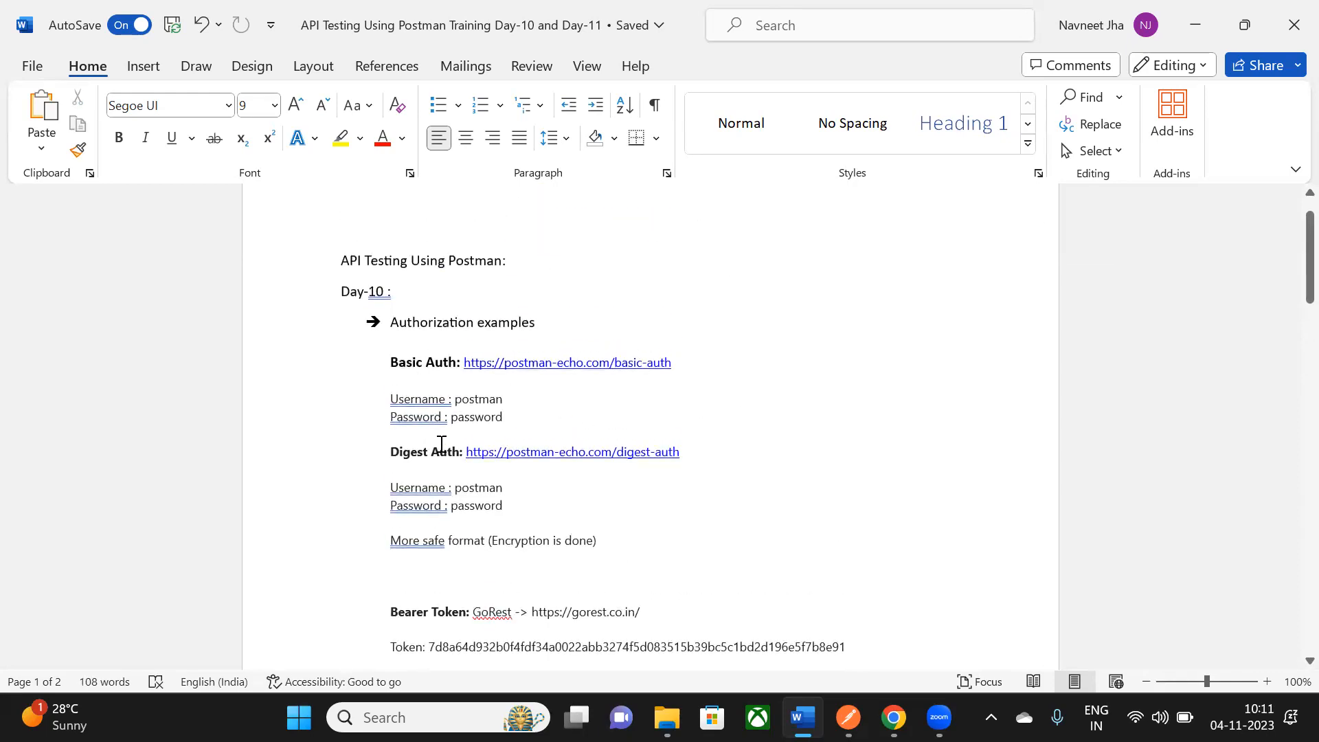
{"action": "scroll", "coordinate": [392, 356], "scroll_direction": "down", "scroll_amount": 1}
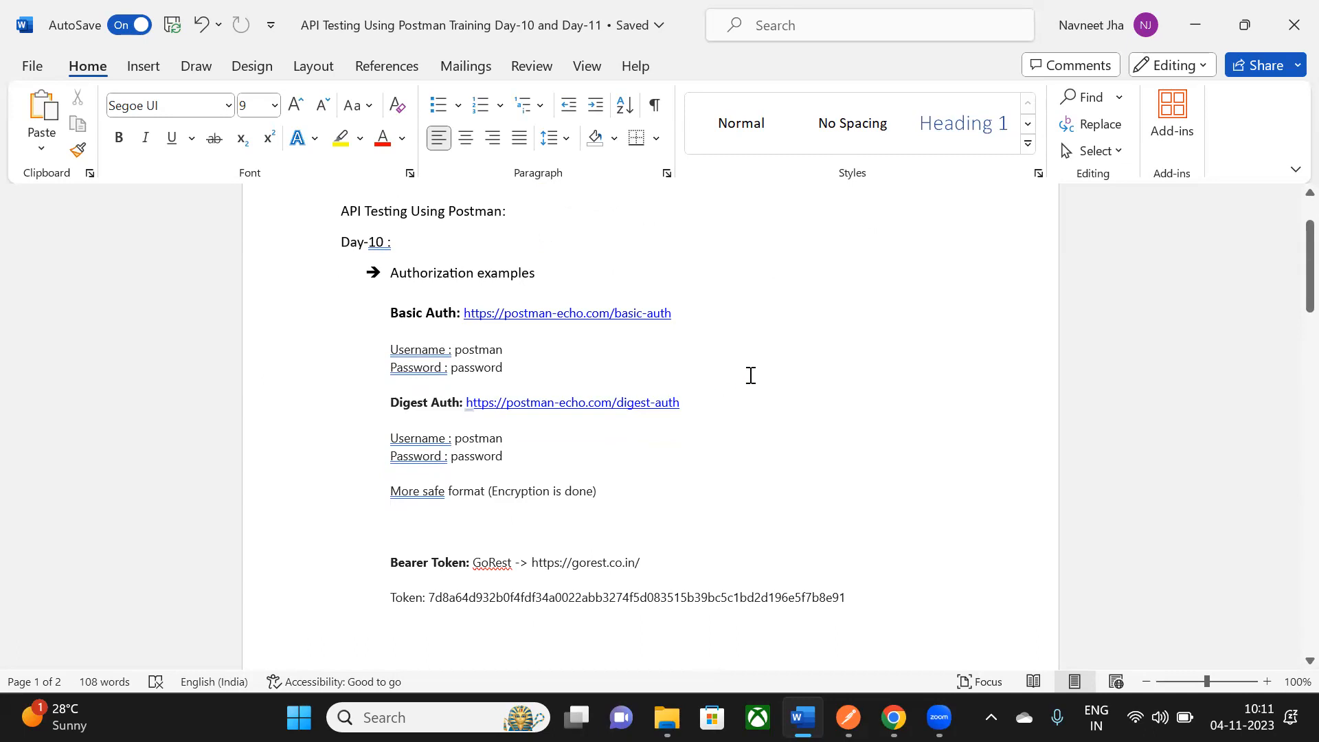
{"action": "scroll", "coordinate": [750, 375], "scroll_direction": "down", "scroll_amount": 1}
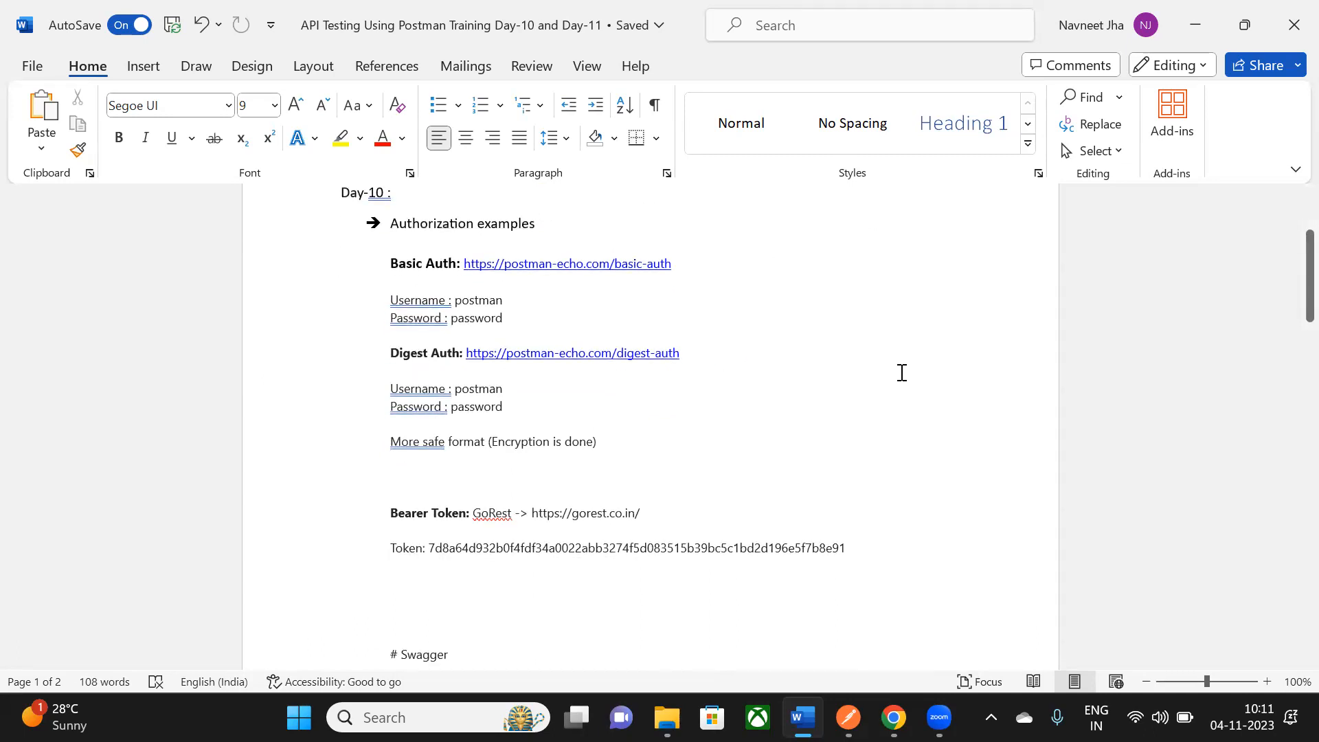
{"action": "scroll", "coordinate": [902, 372], "scroll_direction": "down", "scroll_amount": 1}
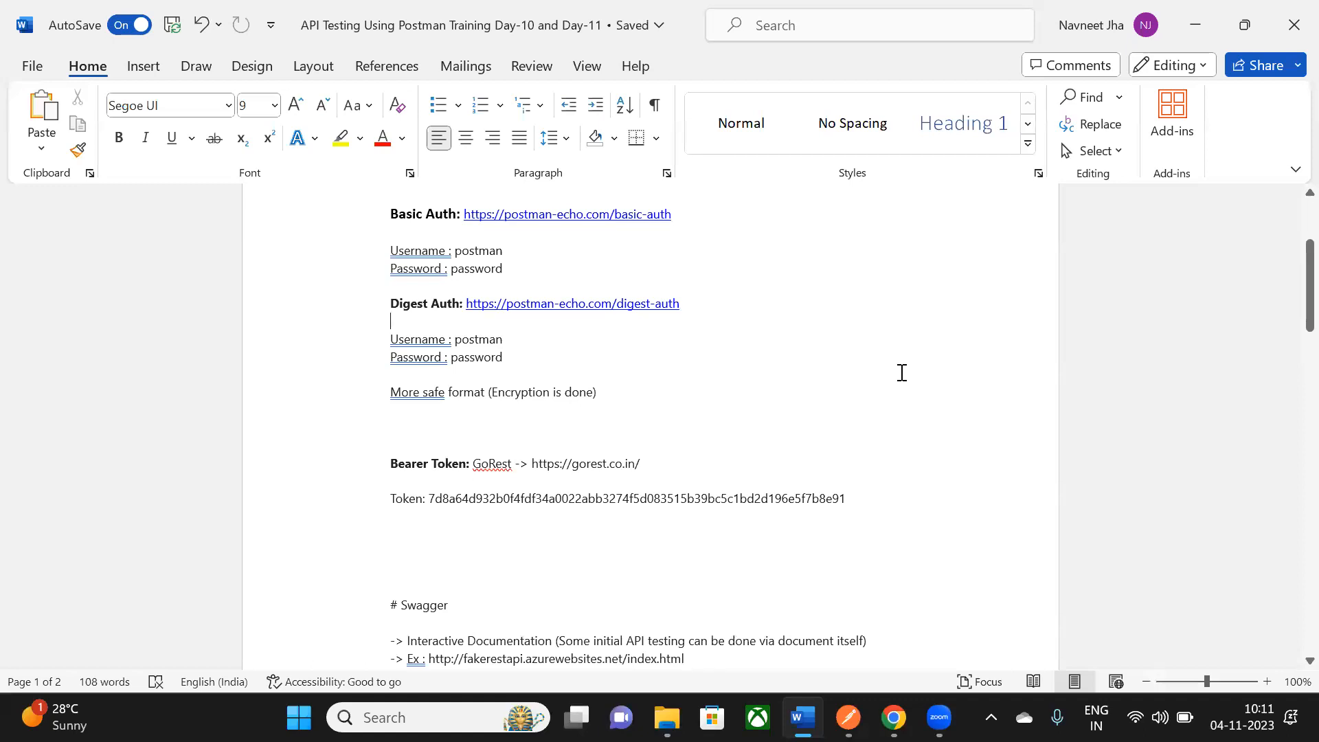
{"action": "scroll", "coordinate": [902, 372], "scroll_direction": "up", "scroll_amount": 1}
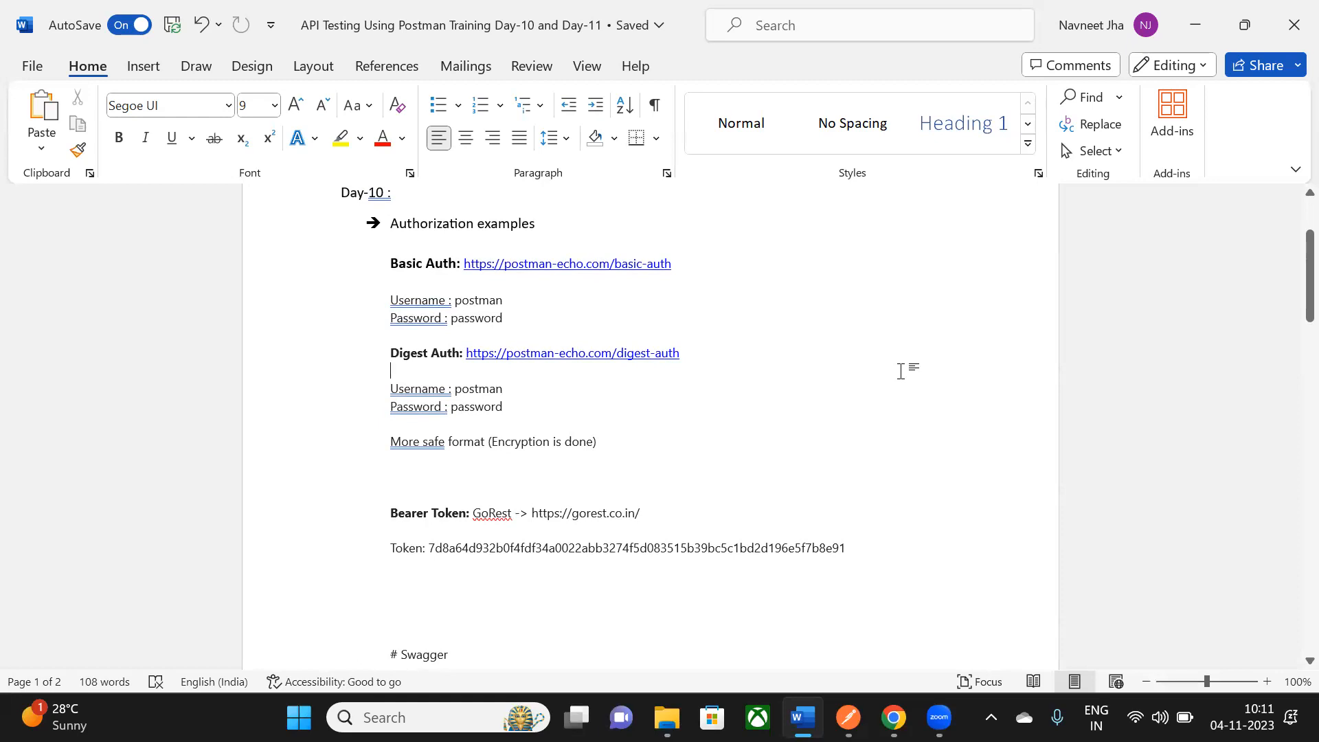
{"action": "left_click", "coordinate": [901, 371]}
{"action": "left_click", "coordinate": [848, 717]}
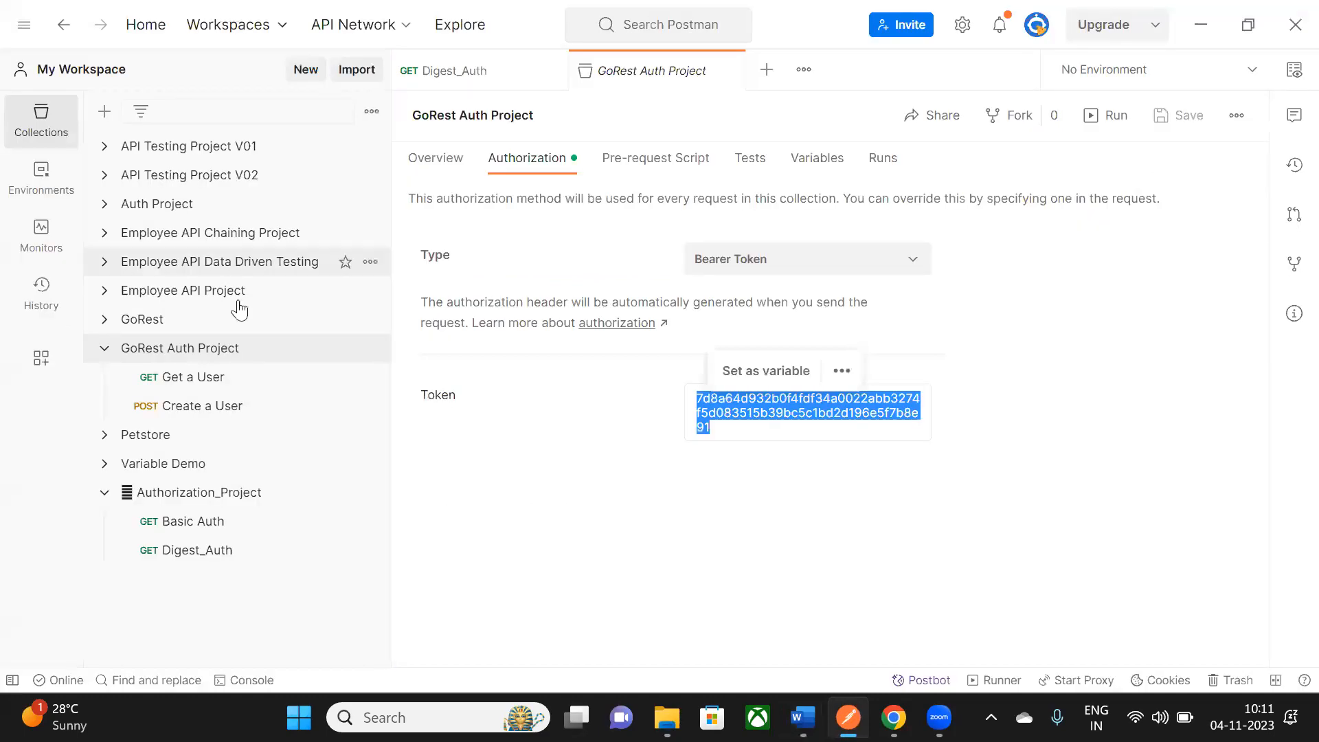
- Set the Basic Auth request to No Auth and send it, getting 401 Unauthorized
{"action": "left_click", "coordinate": [203, 531]}
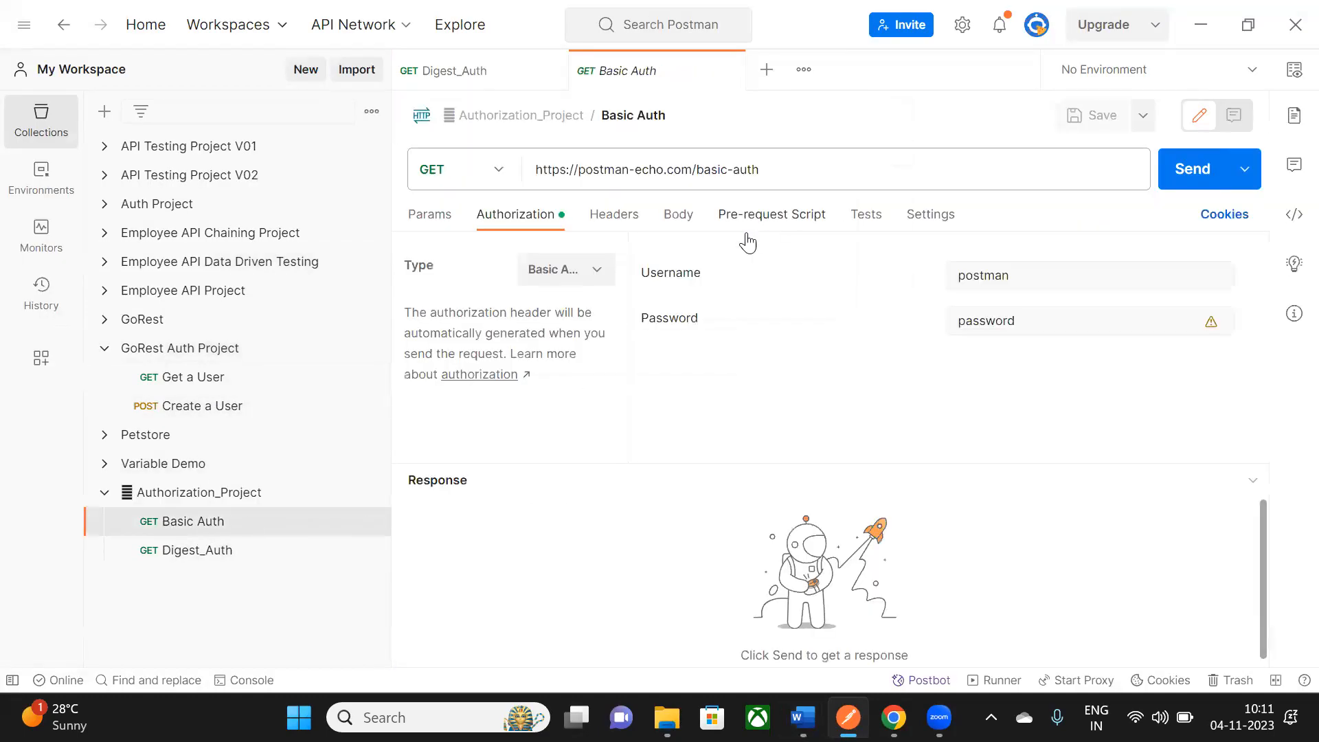
{"action": "left_click", "coordinate": [608, 275]}
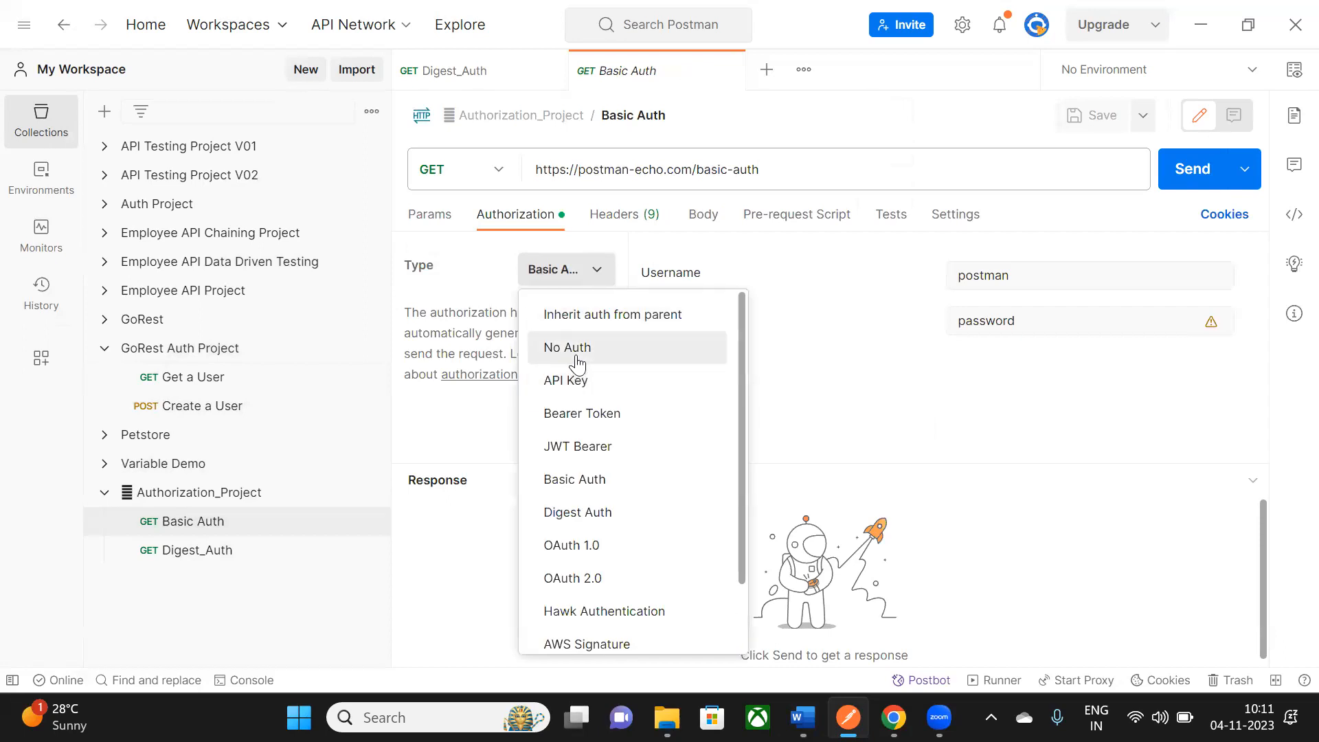
{"action": "left_click", "coordinate": [606, 350]}
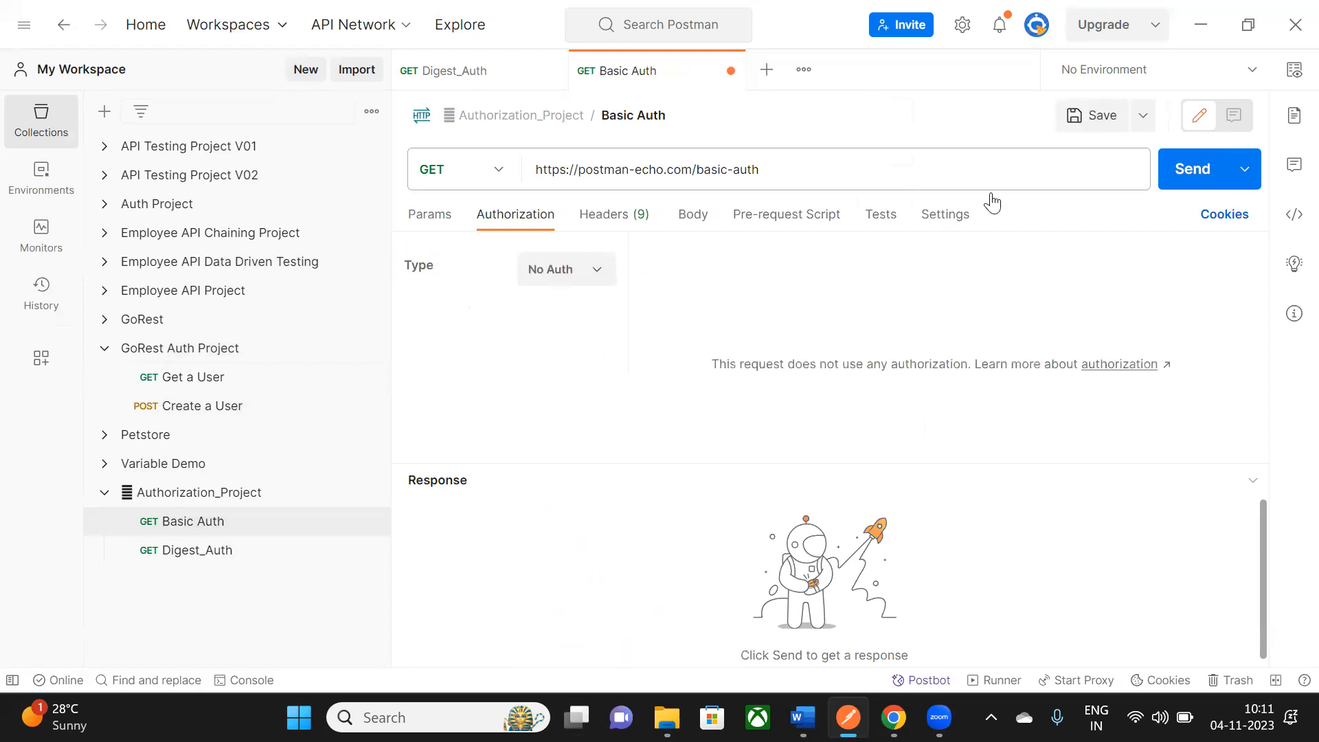
{"action": "left_click", "coordinate": [1192, 180]}
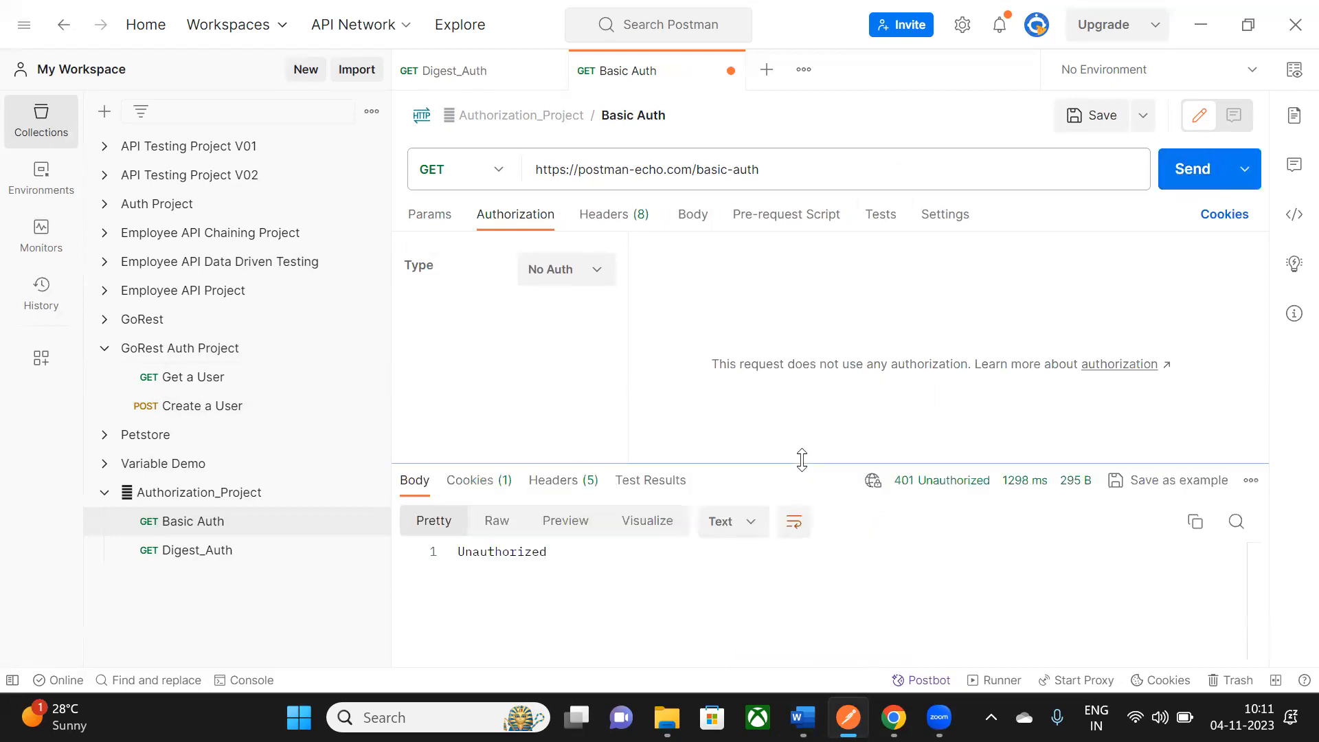
{"action": "left_click_drag", "start_coordinate": [801, 462], "coordinate": [801, 355]}
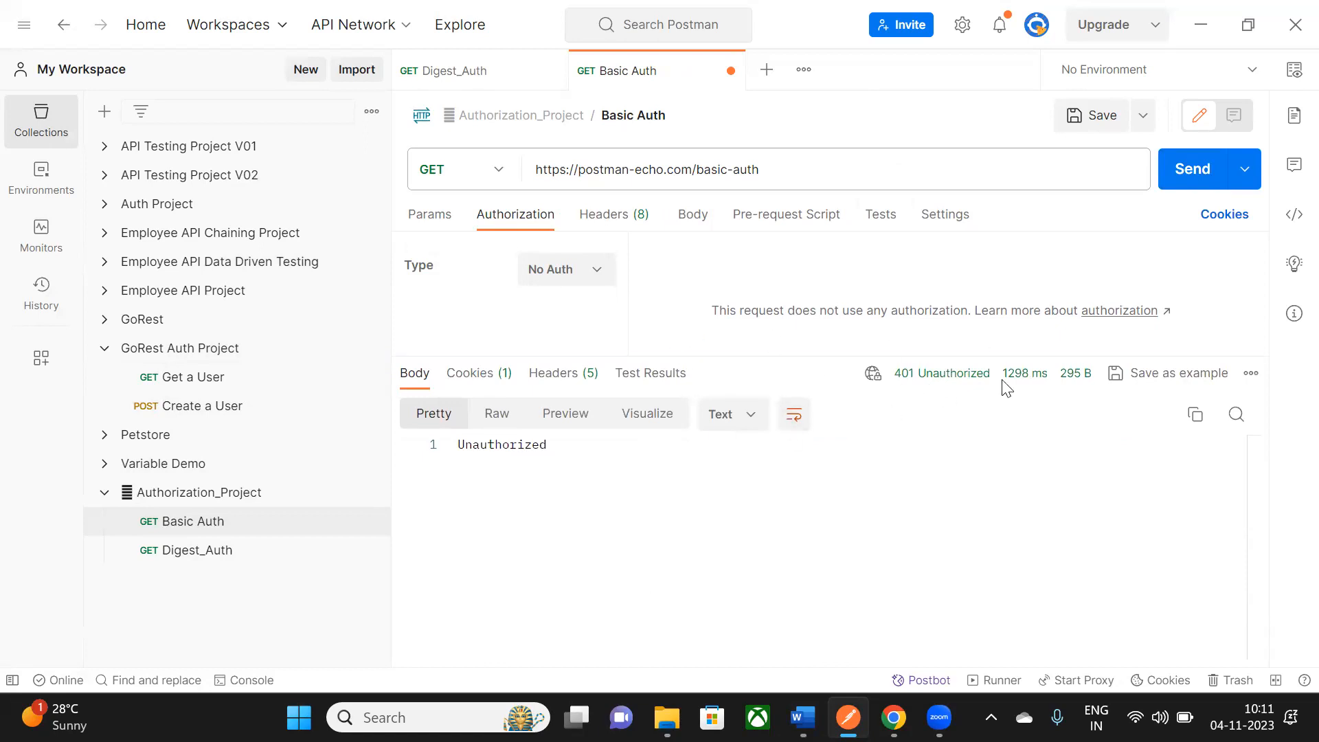
- Change the basic-auth request's authorization type back to Basic Auth
{"action": "left_click", "coordinate": [590, 282]}
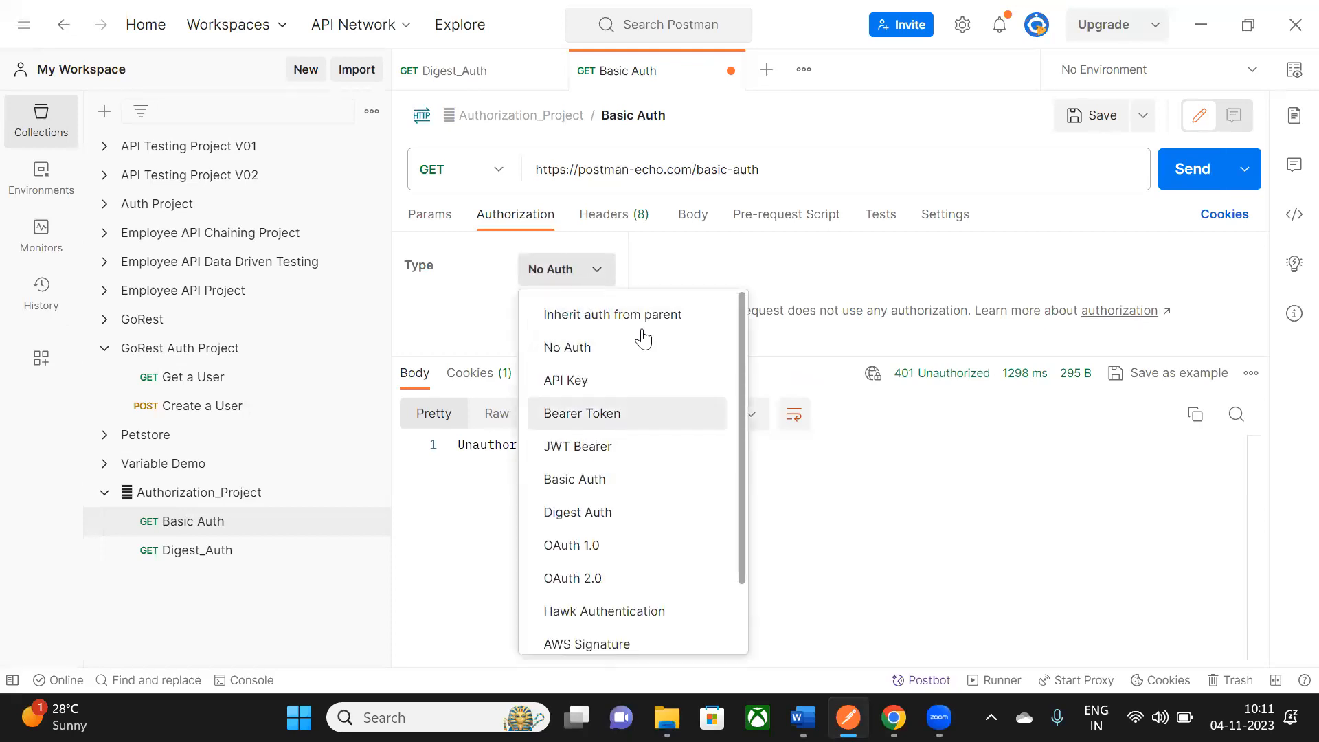
{"action": "left_click", "coordinate": [604, 273]}
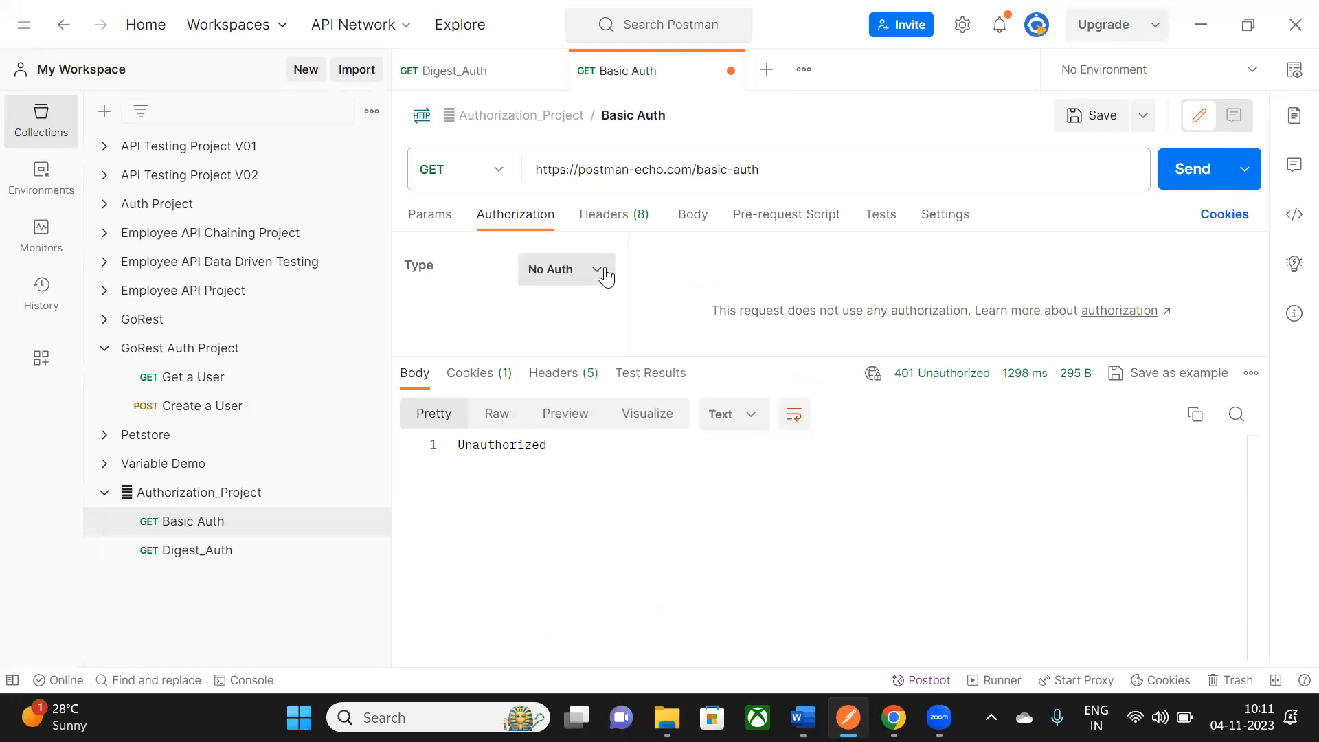
{"action": "left_click", "coordinate": [605, 275]}
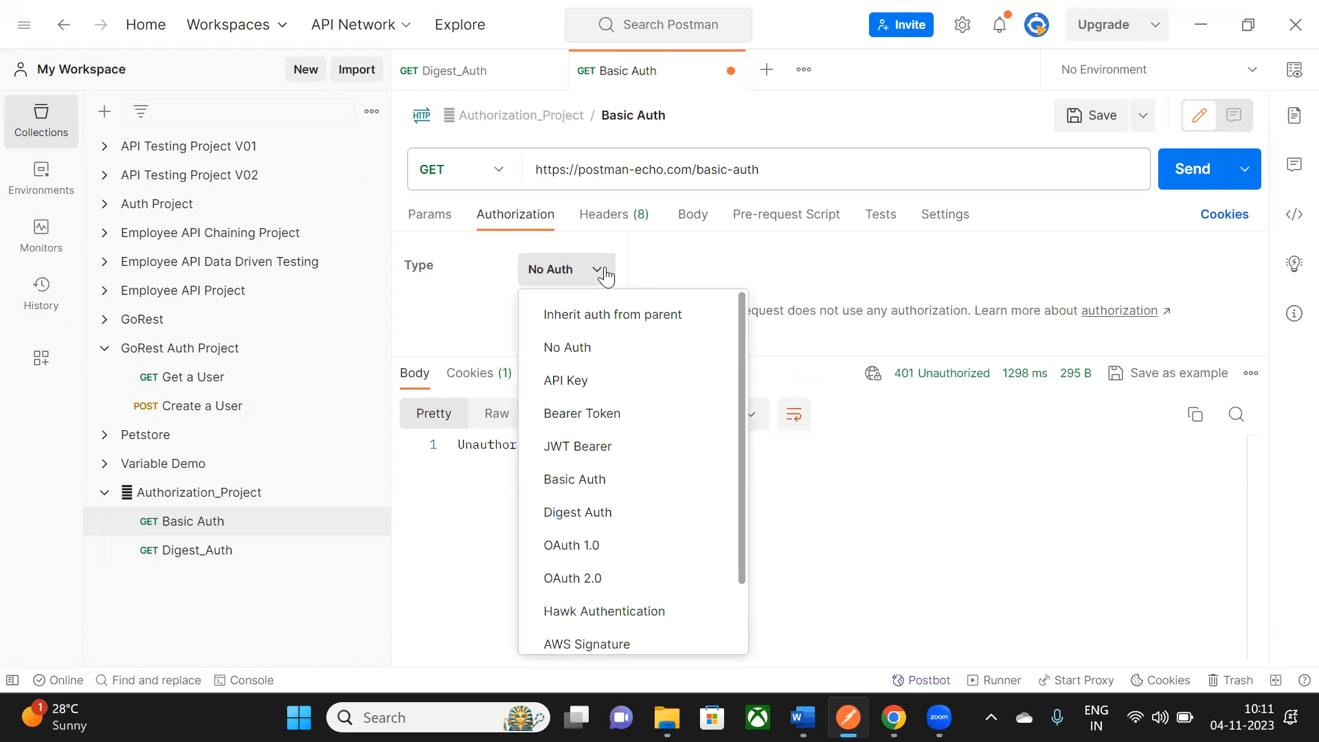
{"action": "left_click", "coordinate": [696, 172]}
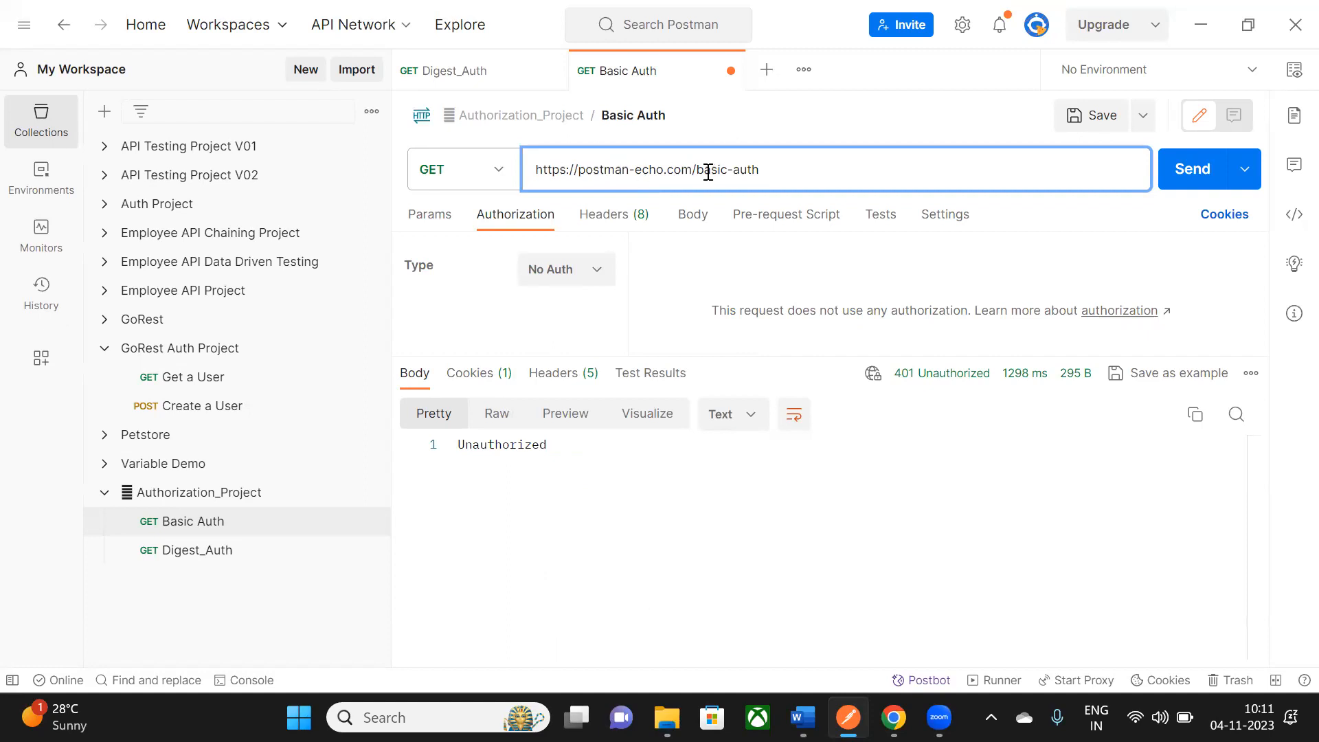
{"action": "left_click_drag", "start_coordinate": [698, 171], "coordinate": [761, 172]}
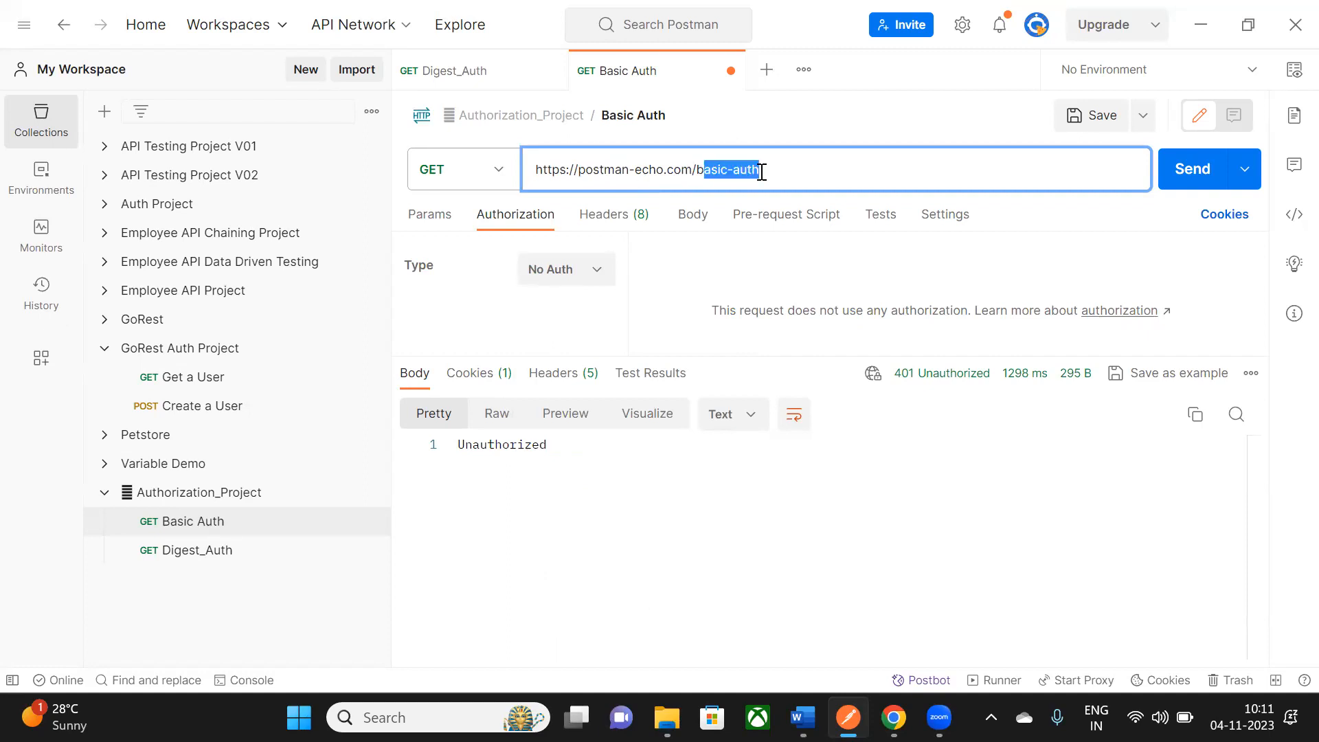
{"action": "left_click", "coordinate": [597, 271]}
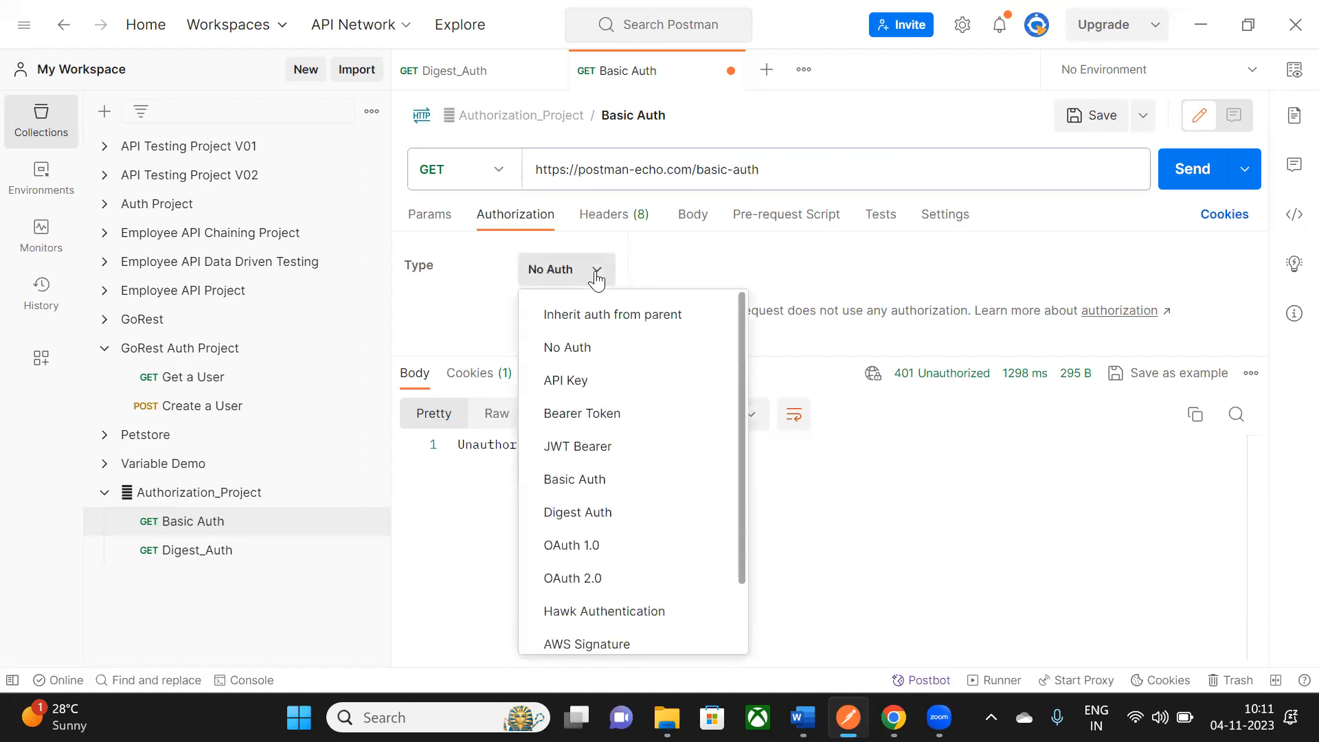
{"action": "left_click", "coordinate": [597, 479]}
- Send the basic-auth request with the demo username and password, confirming 200 OK with authenticated true
{"action": "left_click_drag", "start_coordinate": [894, 357], "coordinate": [895, 371]}
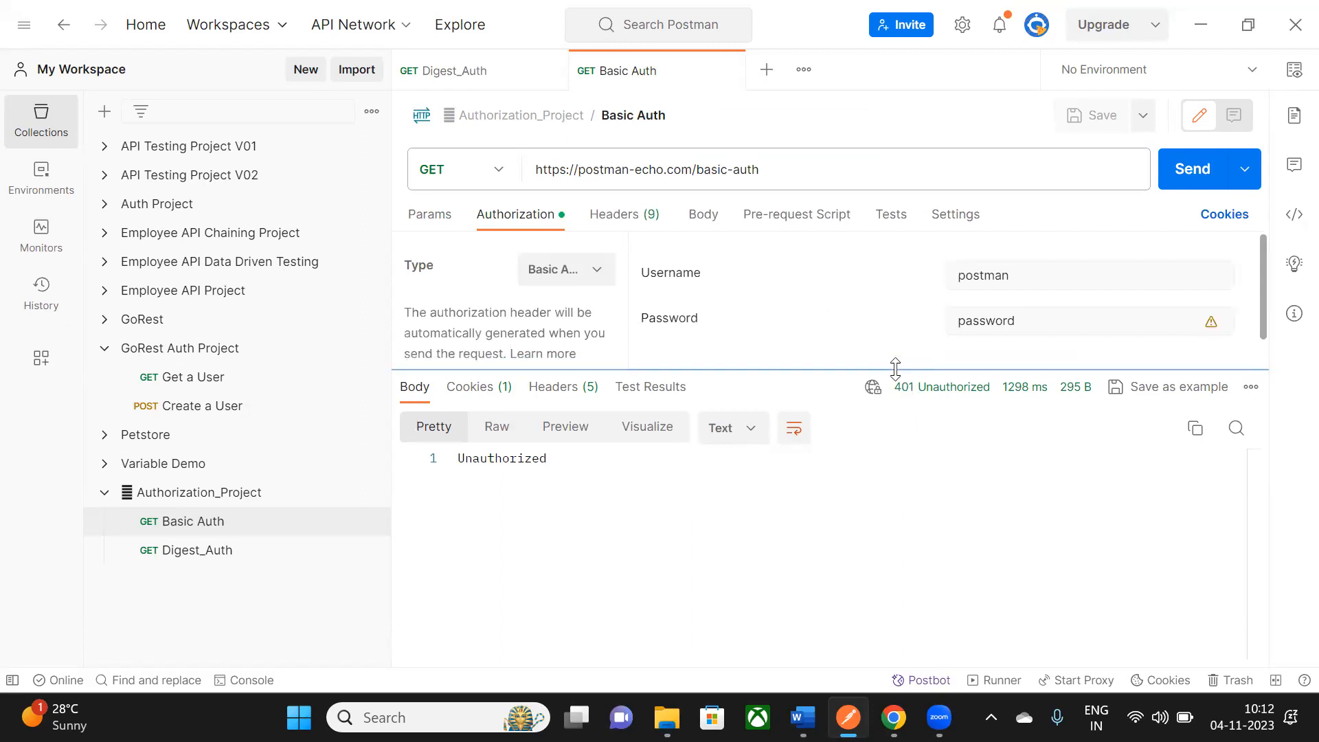
{"action": "left_click_drag", "start_coordinate": [1009, 273], "coordinate": [922, 294]}
{"action": "left_click_drag", "start_coordinate": [1021, 317], "coordinate": [936, 332]}
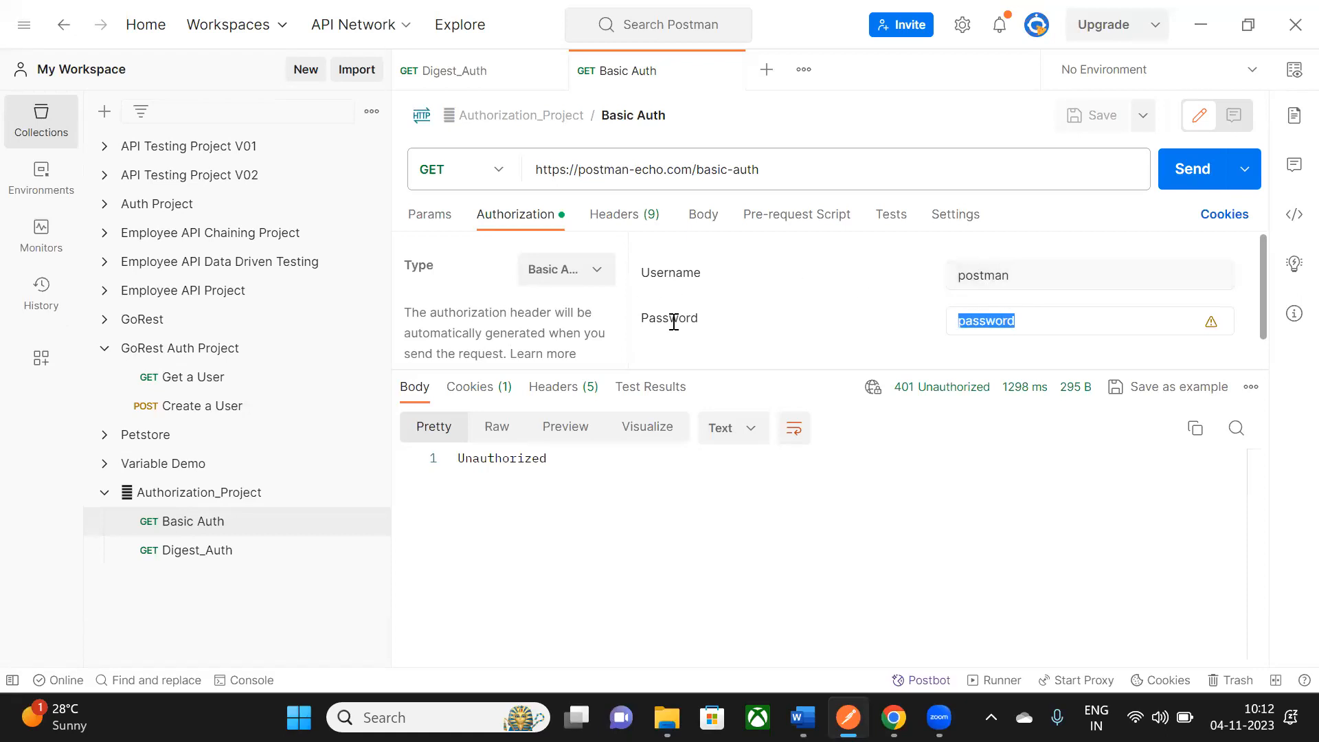
{"action": "left_click", "coordinate": [1177, 177]}
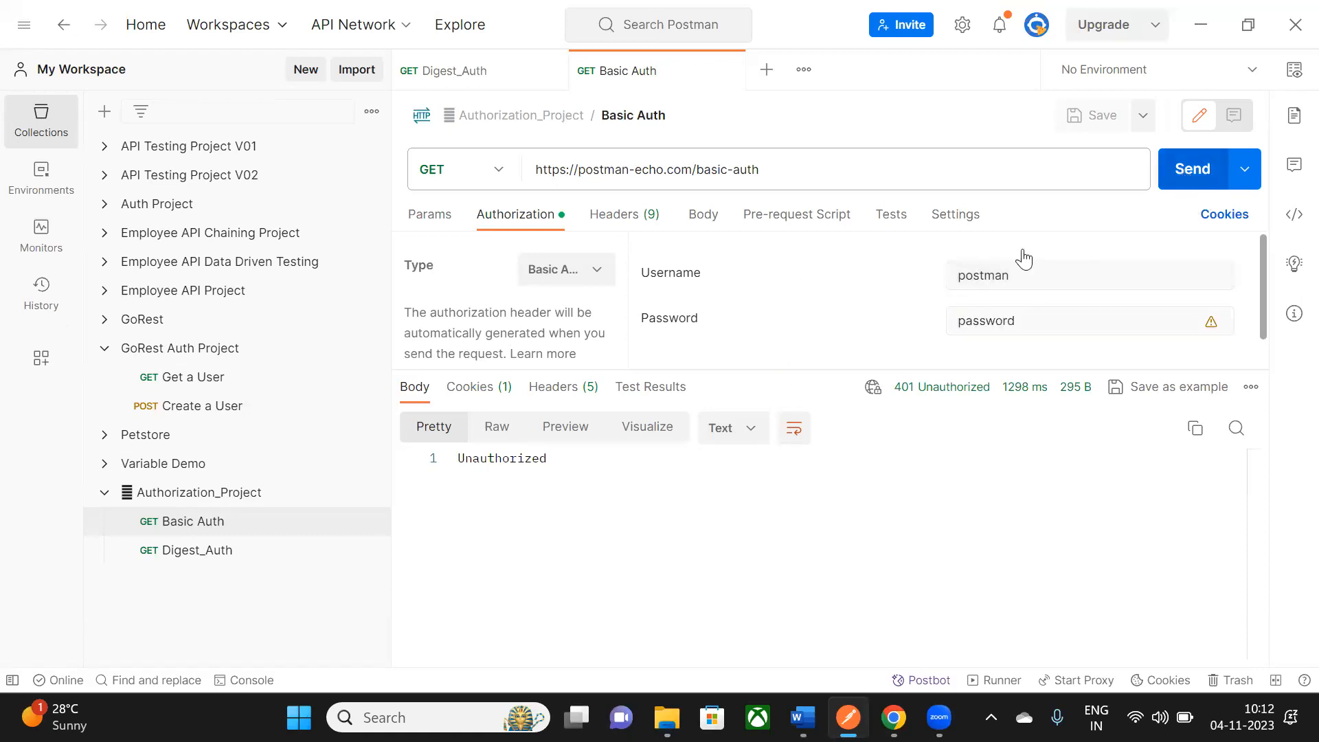
{"action": "left_click_drag", "start_coordinate": [705, 371], "coordinate": [705, 363]}
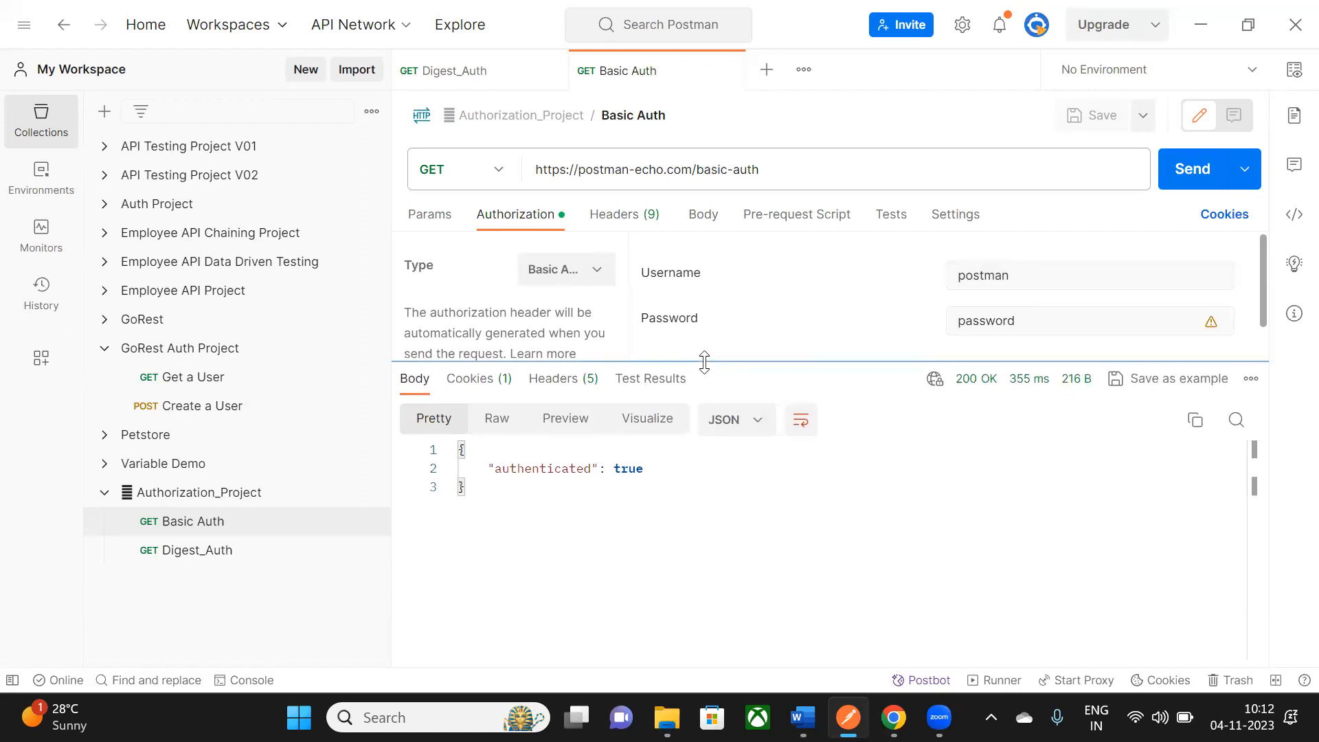
{"action": "left_click_drag", "start_coordinate": [481, 469], "coordinate": [614, 469]}
{"action": "left_click", "coordinate": [647, 538]}
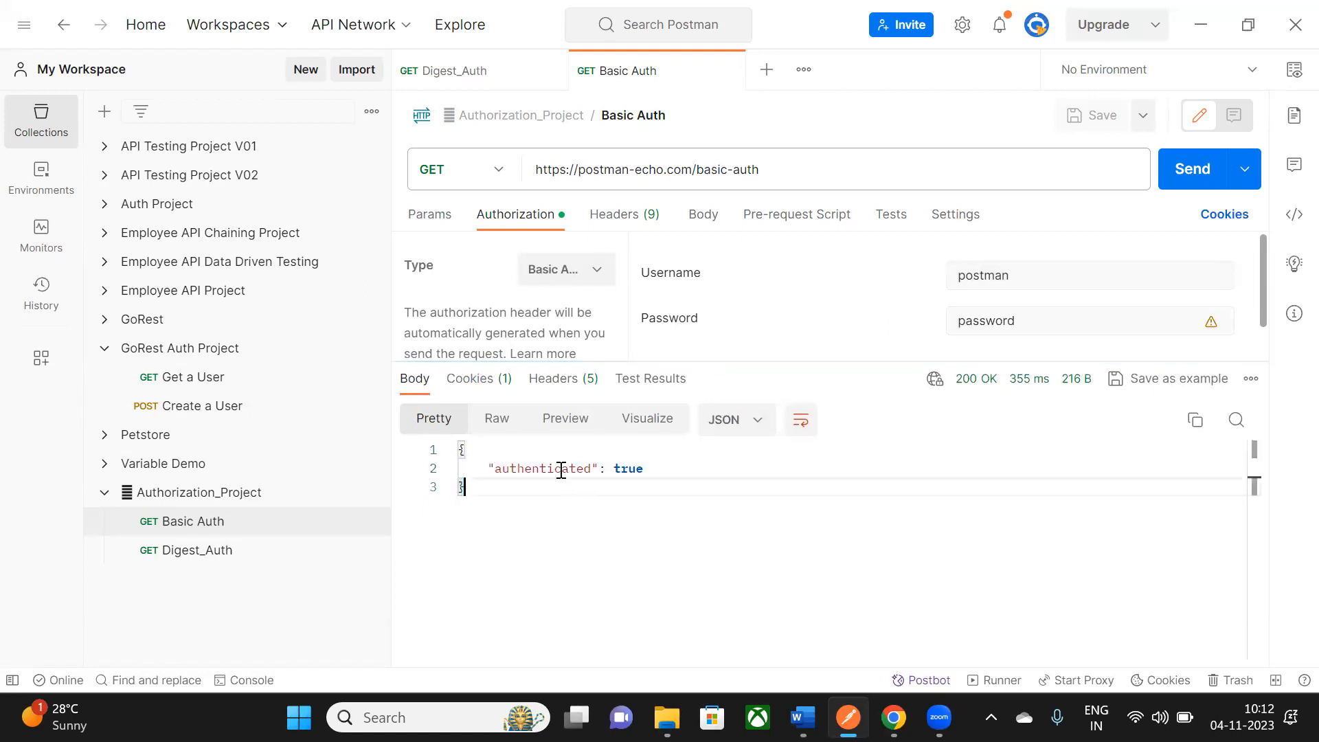
{"action": "key", "text": "alt+Tab"}
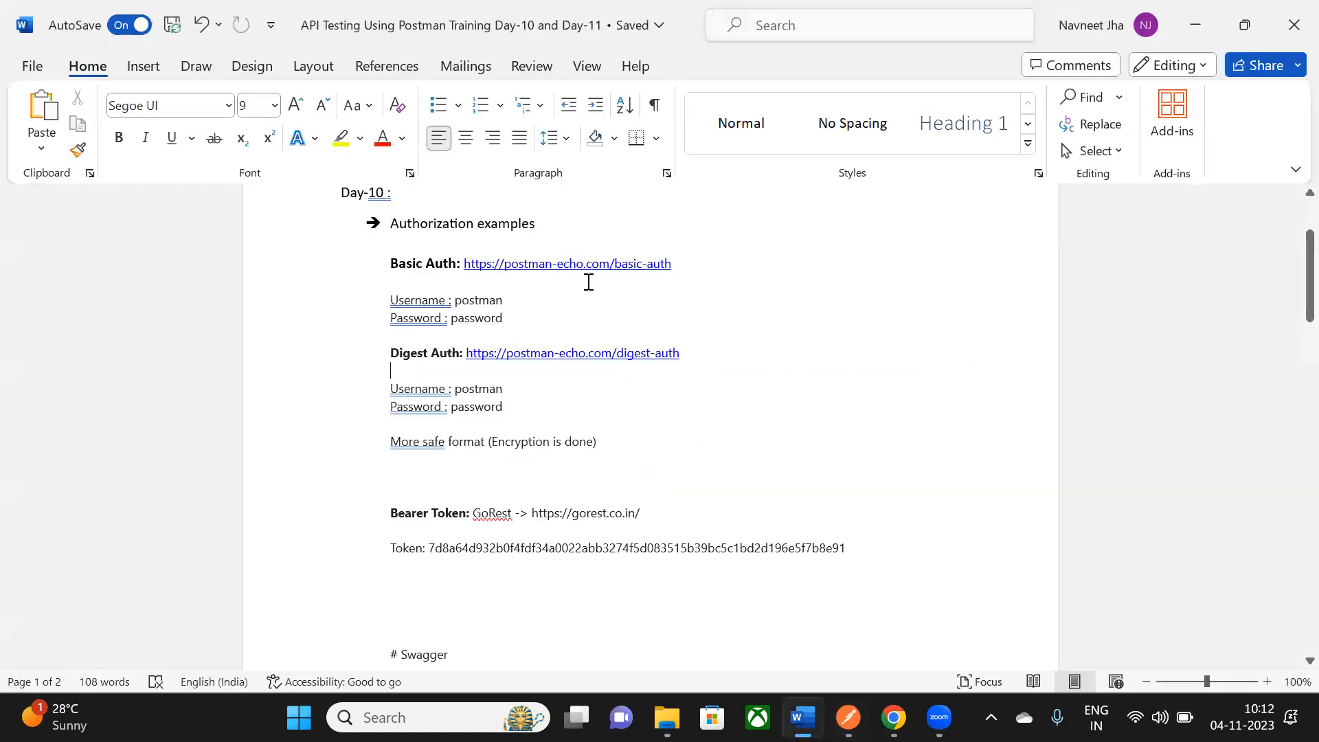
{"action": "triple_click", "coordinate": [570, 223]}
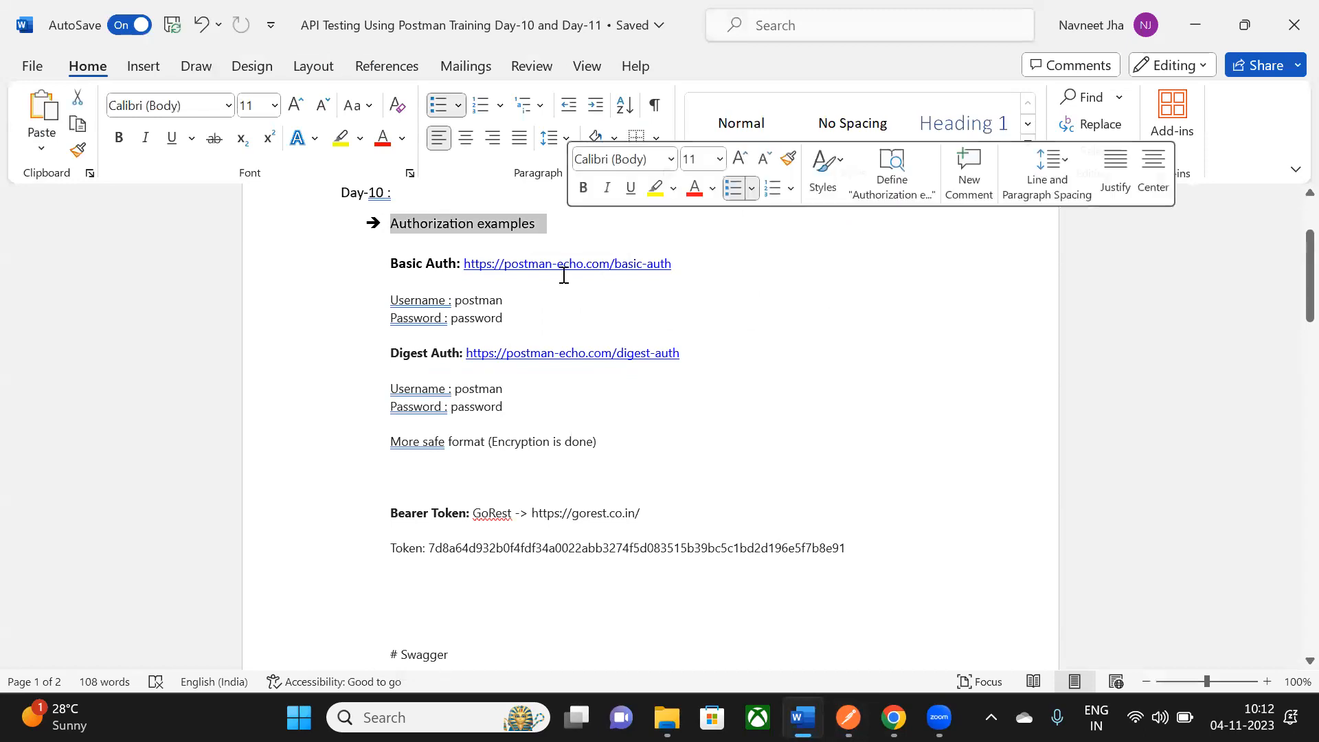
{"action": "scroll", "coordinate": [559, 275], "scroll_direction": "down", "scroll_amount": 4}
{"action": "scroll", "coordinate": [543, 264], "scroll_direction": "up", "scroll_amount": 2}
{"action": "scroll", "coordinate": [465, 309], "scroll_direction": "up", "scroll_amount": 3}
{"action": "left_click_drag", "start_coordinate": [412, 300], "coordinate": [515, 361]}
{"action": "scroll", "coordinate": [508, 325], "scroll_direction": "down", "scroll_amount": 1}
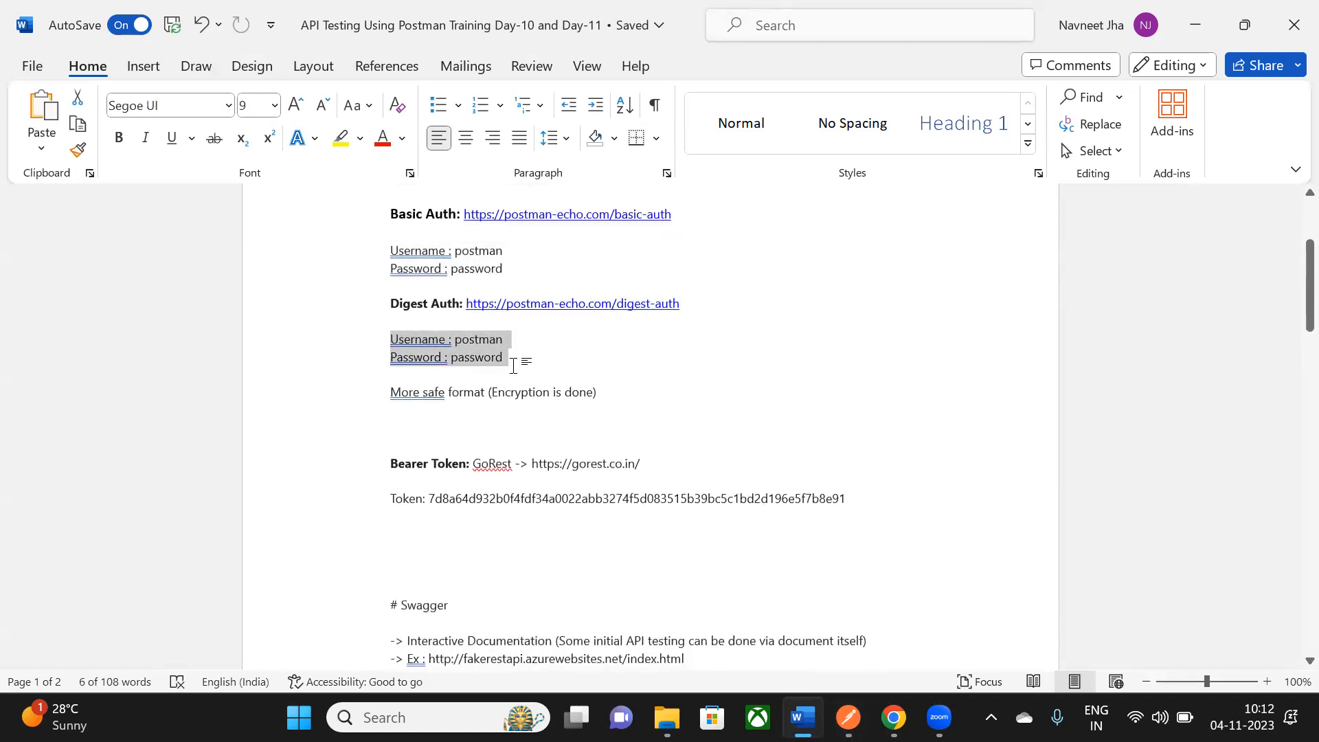
{"action": "scroll", "coordinate": [462, 468], "scroll_direction": "down", "scroll_amount": 2}
{"action": "scroll", "coordinate": [413, 376], "scroll_direction": "up", "scroll_amount": 2}
{"action": "scroll", "coordinate": [472, 414], "scroll_direction": "up", "scroll_amount": 2}
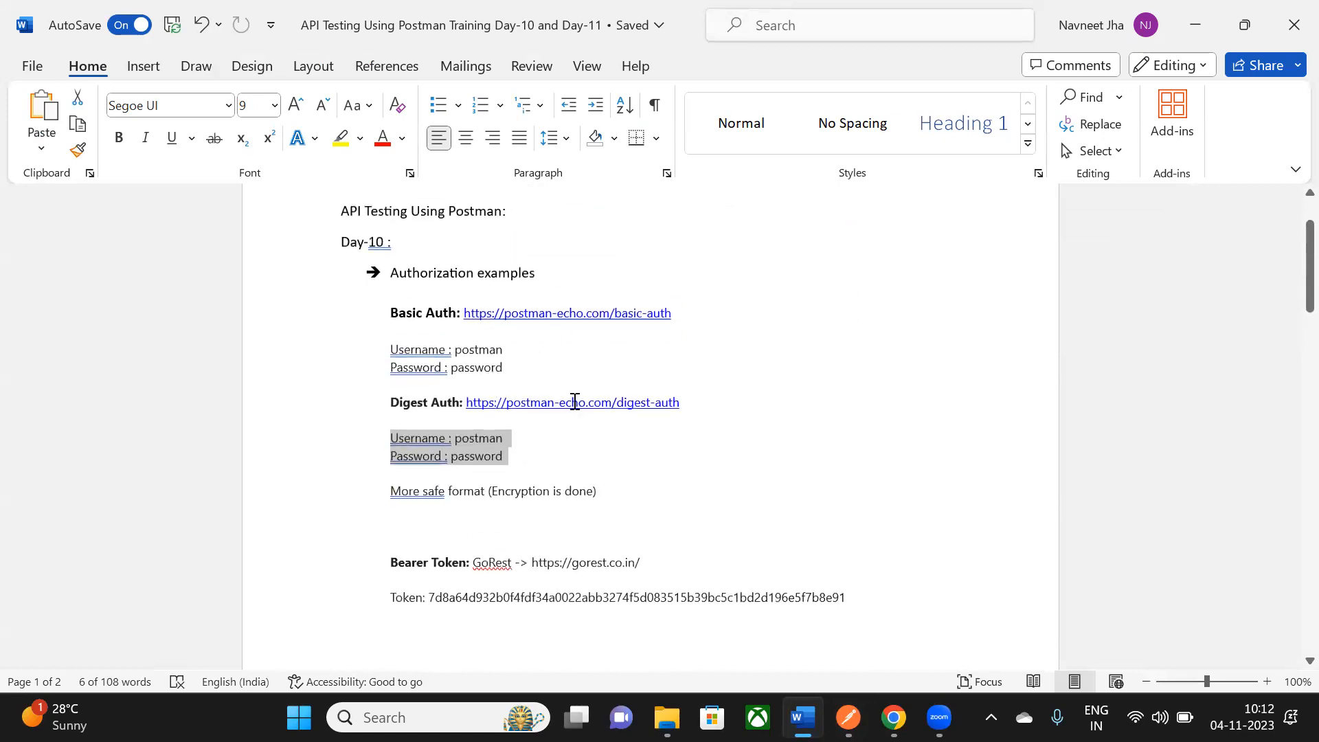
{"action": "scroll", "coordinate": [683, 395], "scroll_direction": "down", "scroll_amount": 2}
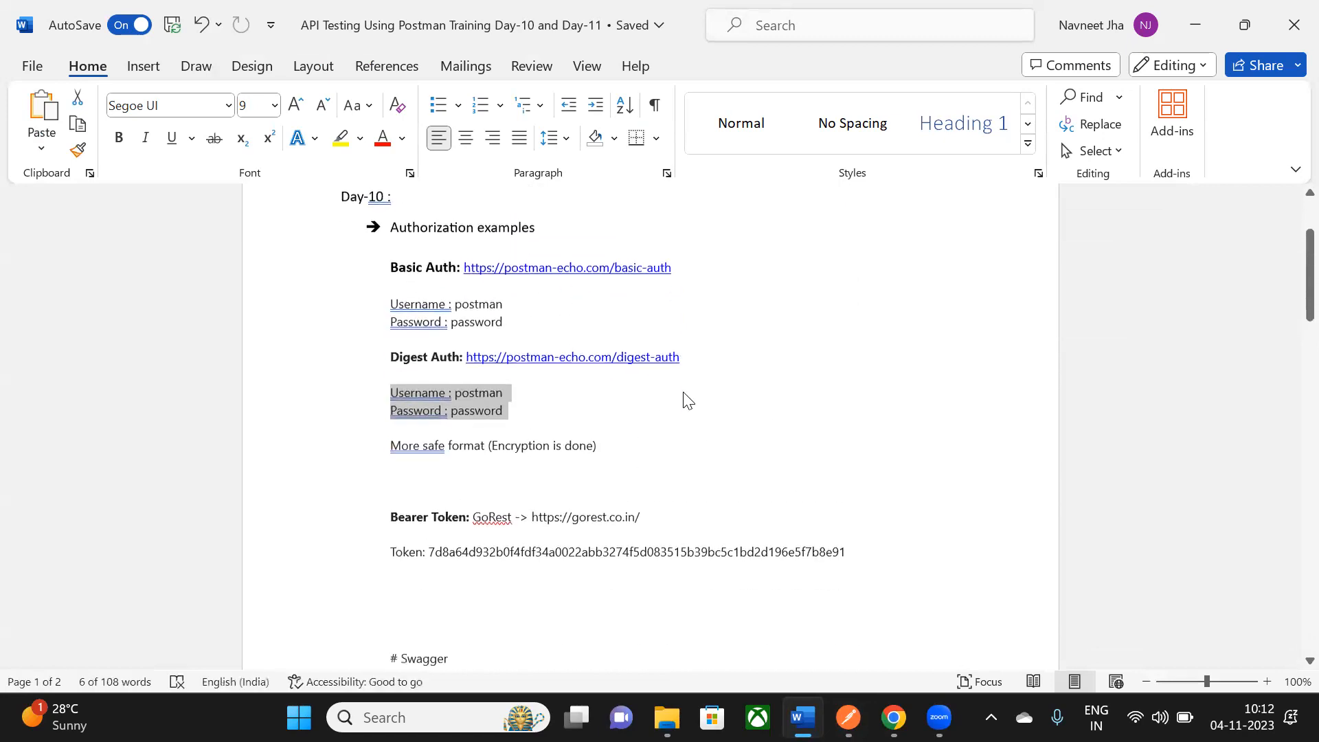
{"action": "scroll", "coordinate": [486, 466], "scroll_direction": "down", "scroll_amount": 1}
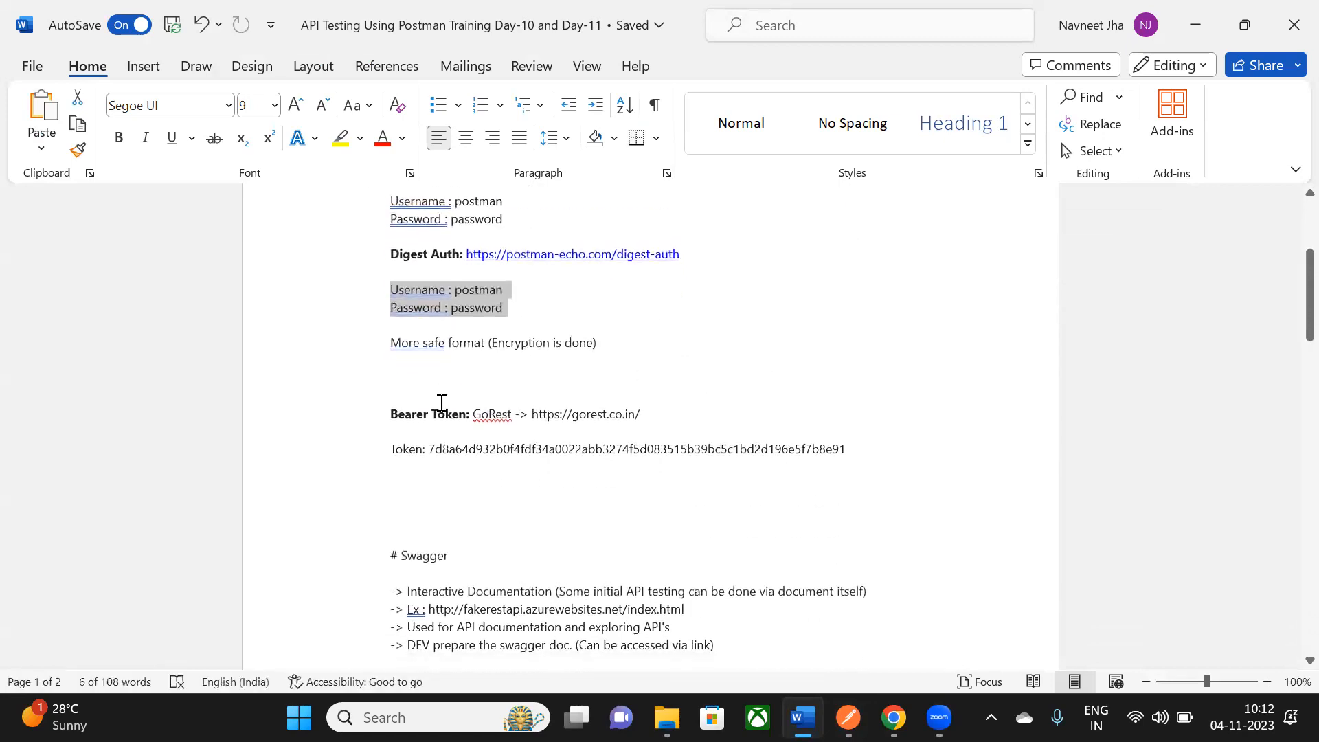
{"action": "double_click", "coordinate": [446, 452]}
{"action": "left_click", "coordinate": [798, 322]}
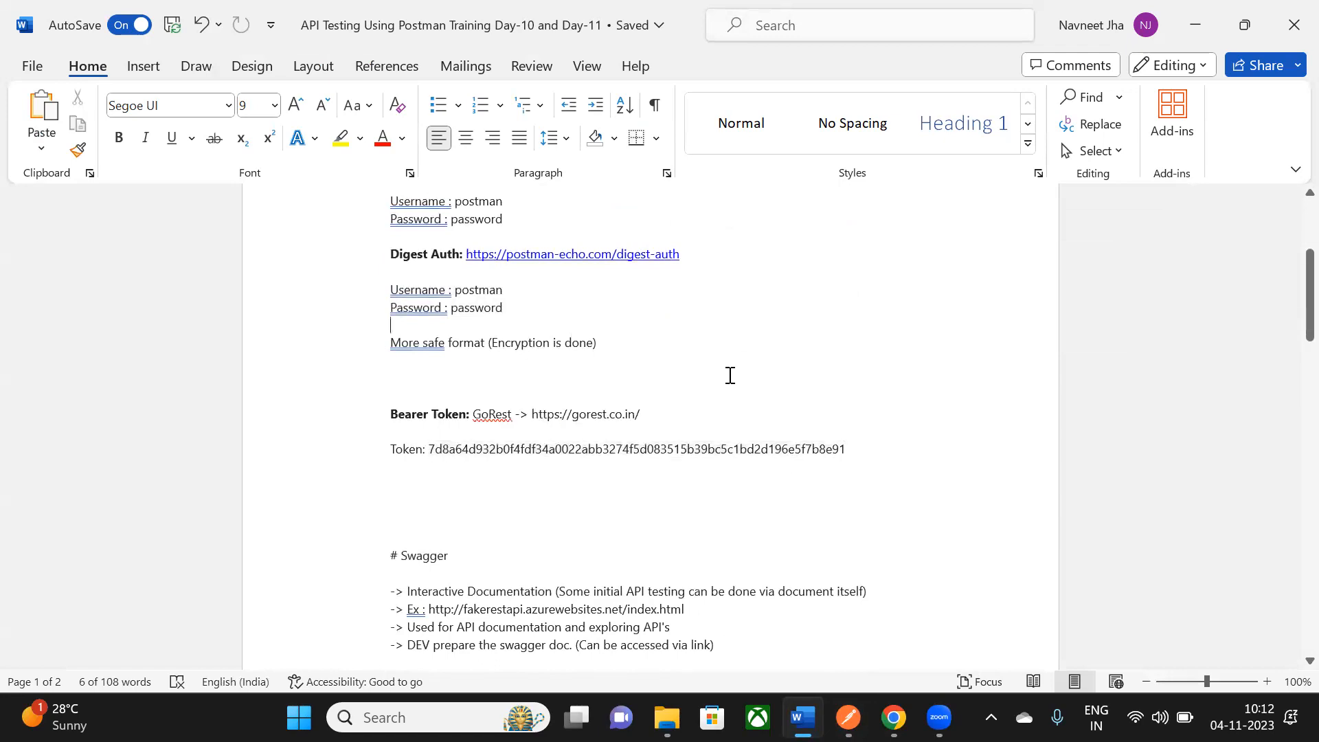
{"action": "left_click_drag", "start_coordinate": [444, 413], "coordinate": [626, 413]}
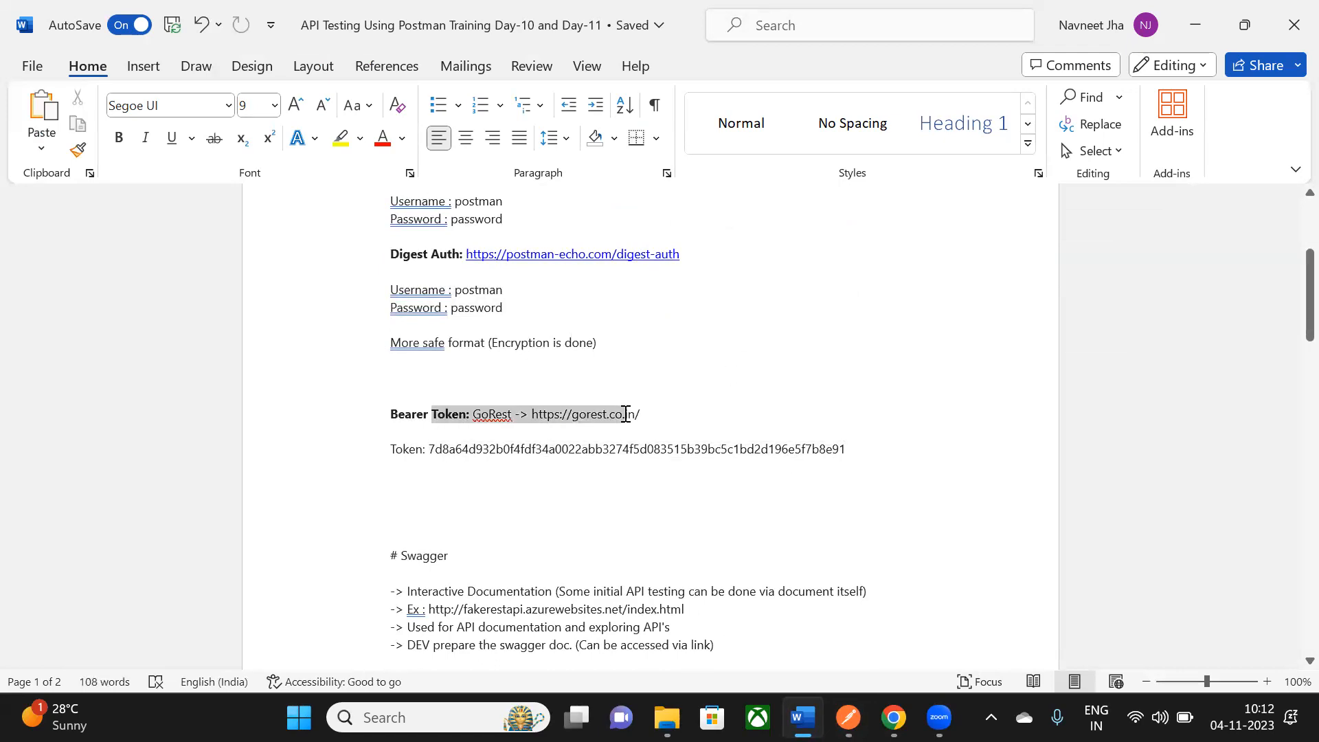
{"action": "left_click", "coordinate": [620, 513]}
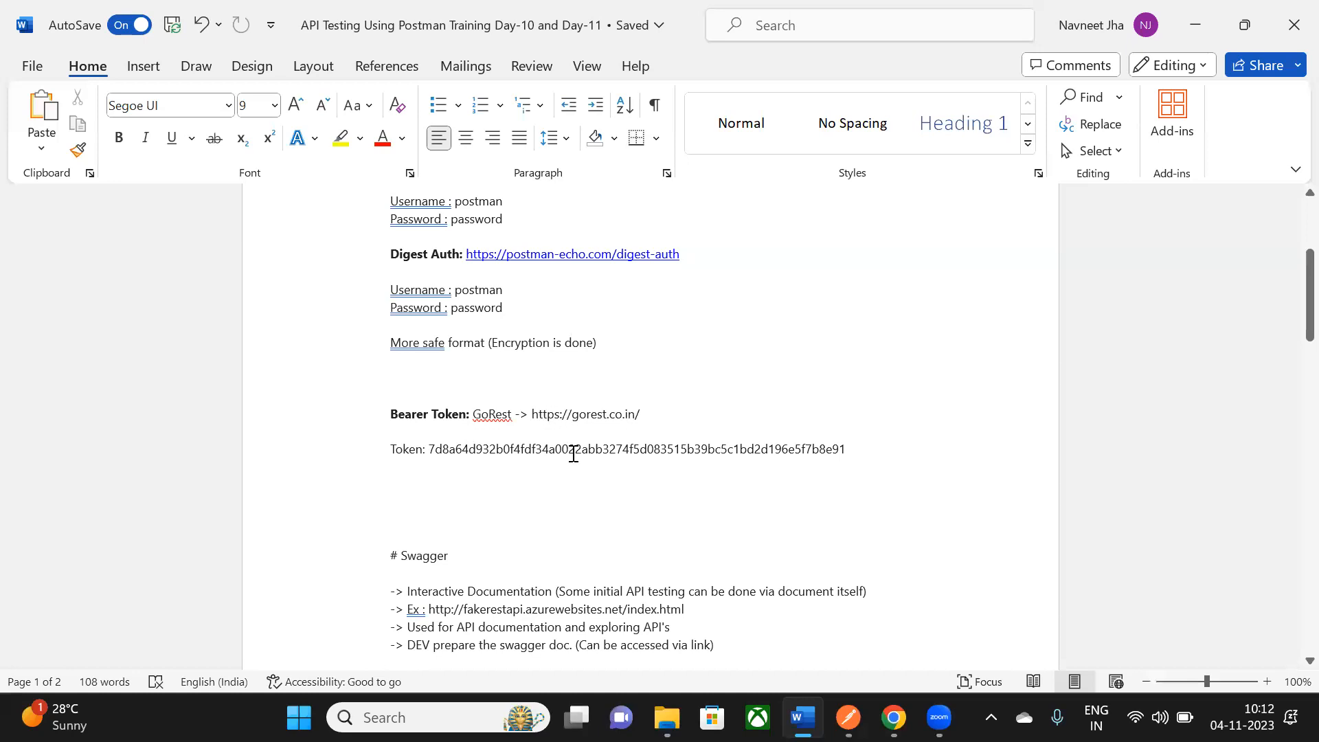
{"action": "scroll", "coordinate": [573, 454], "scroll_direction": "down", "scroll_amount": 3}
{"action": "left_click_drag", "start_coordinate": [428, 353], "coordinate": [443, 353]}
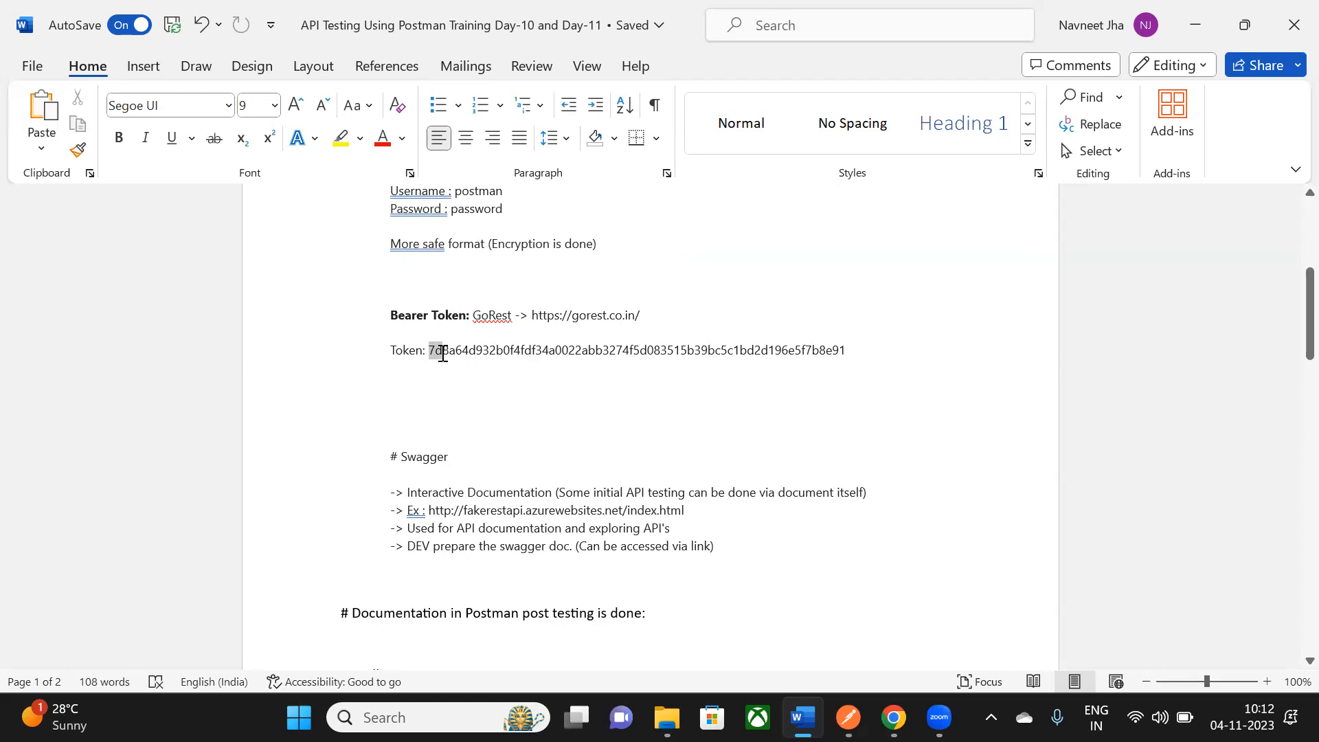
{"action": "left_click_drag", "start_coordinate": [443, 353], "coordinate": [847, 352]}
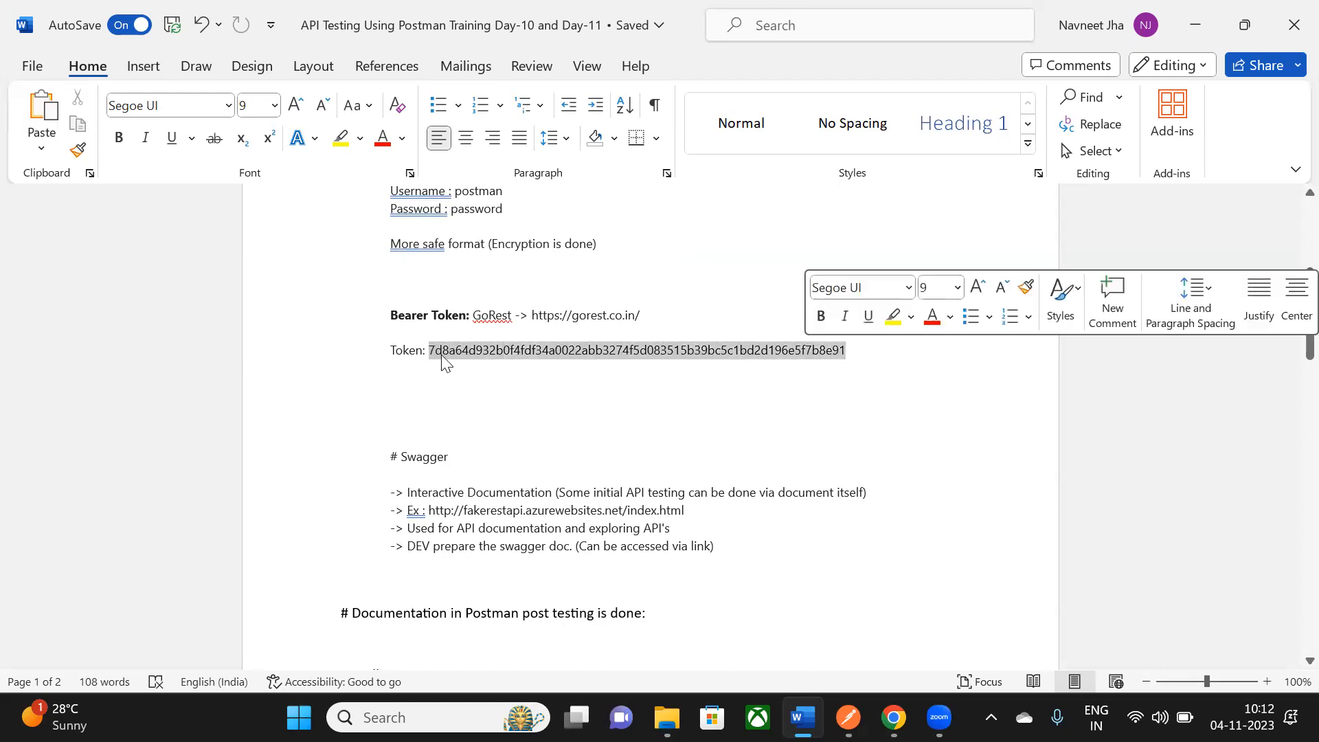
{"action": "left_click", "coordinate": [524, 382]}
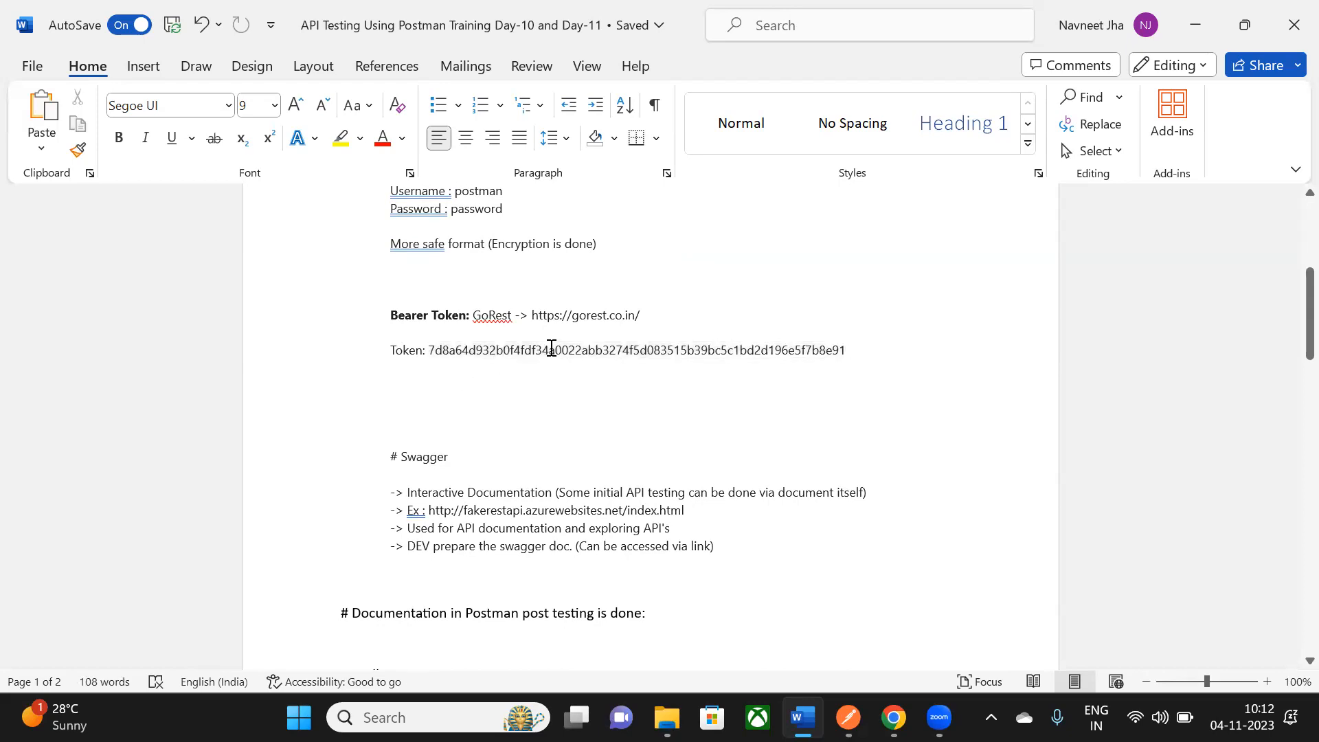
{"action": "key", "text": "alt+Tab"}
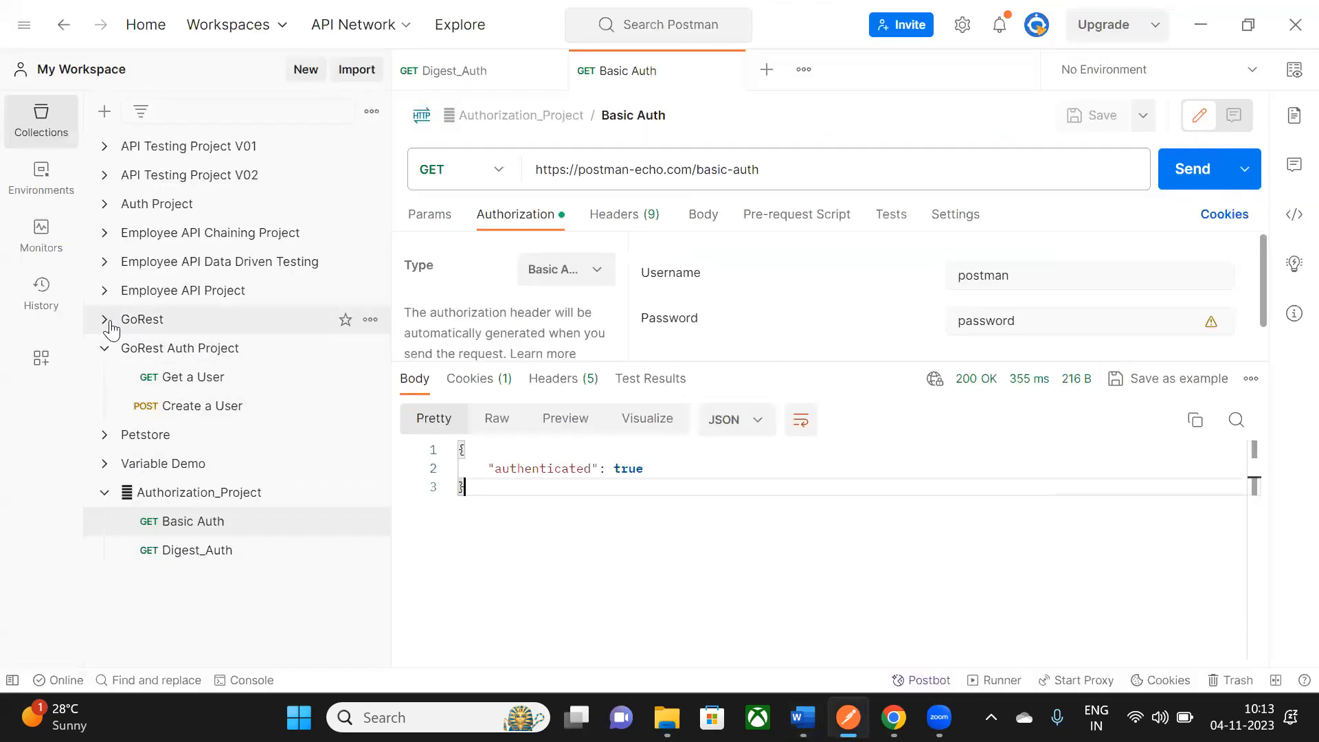
- Open the GoRest Auth Project's Authorization settings and select the whole bearer token value
{"action": "left_click", "coordinate": [193, 350]}
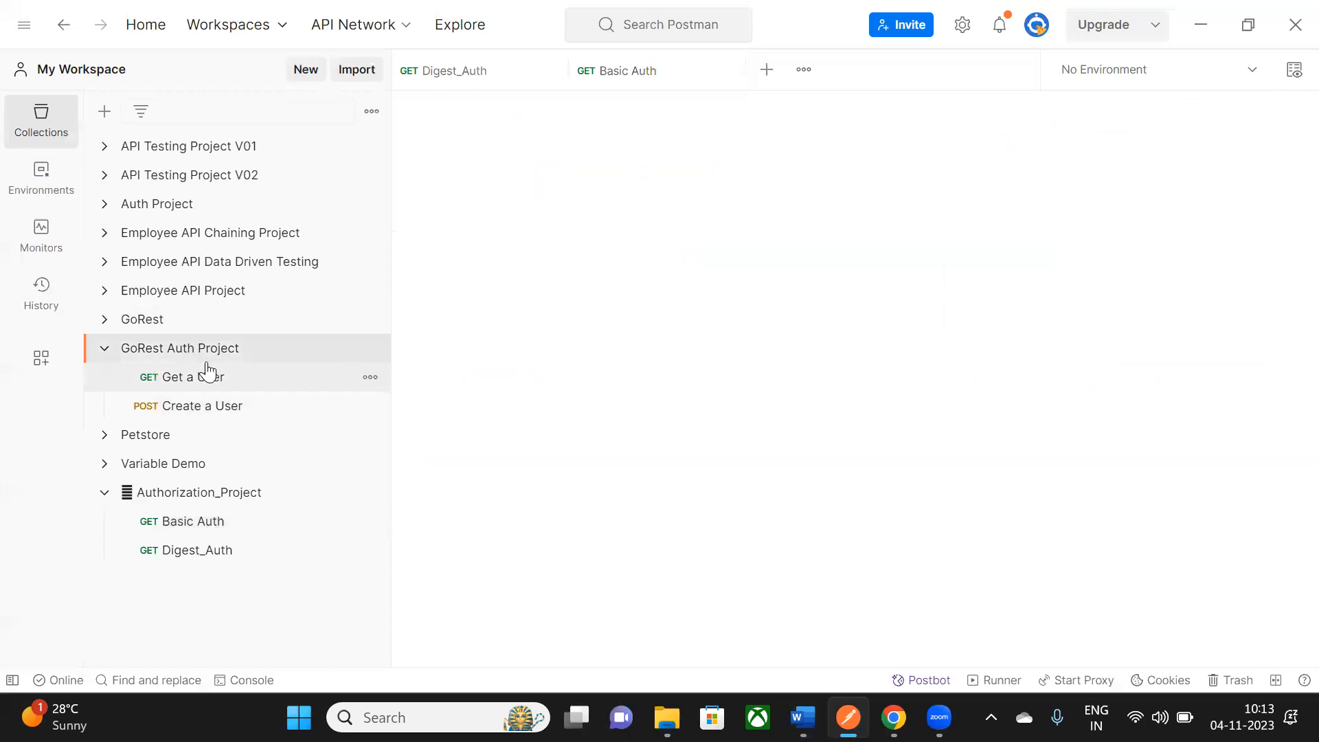
{"action": "left_click", "coordinate": [527, 158]}
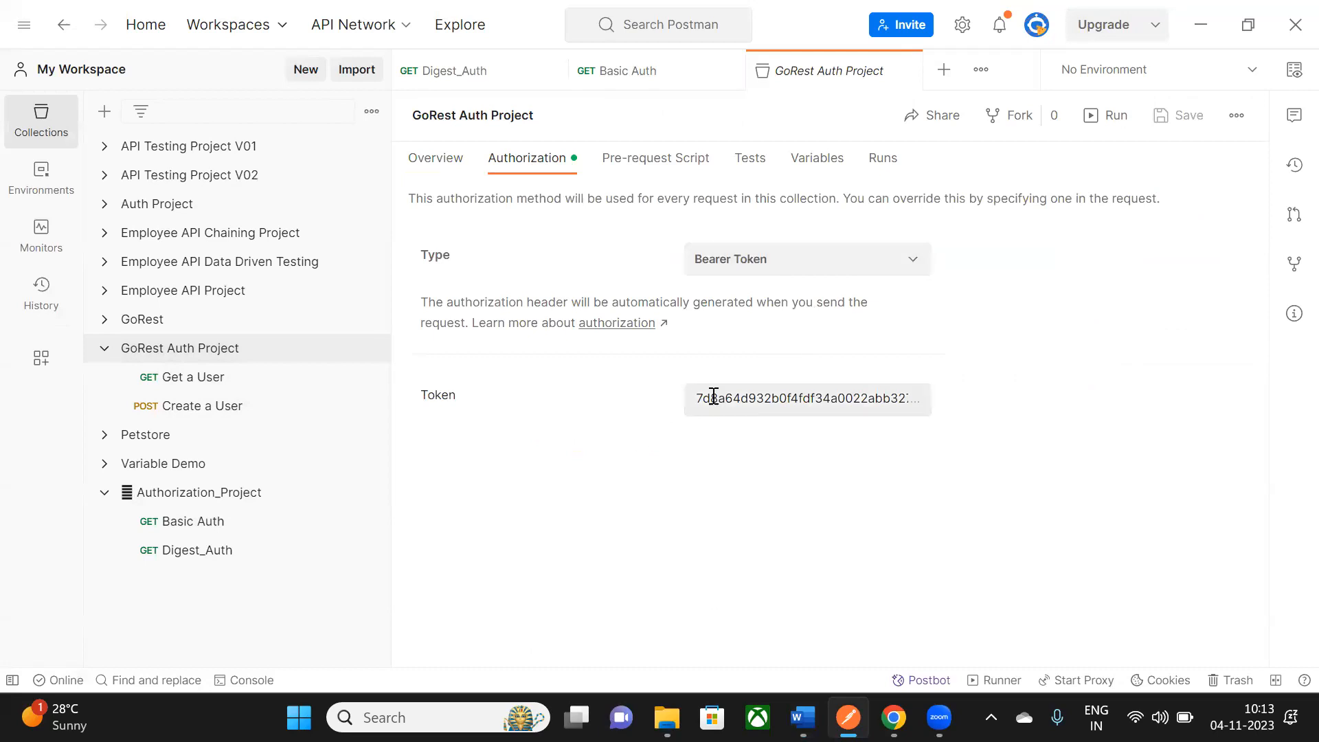
{"action": "left_click_drag", "start_coordinate": [710, 397], "coordinate": [825, 500]}
- Switch to Word, scroll down to the # Swagger heading, and select the word Swagger
{"action": "key", "text": "alt+Tab"}
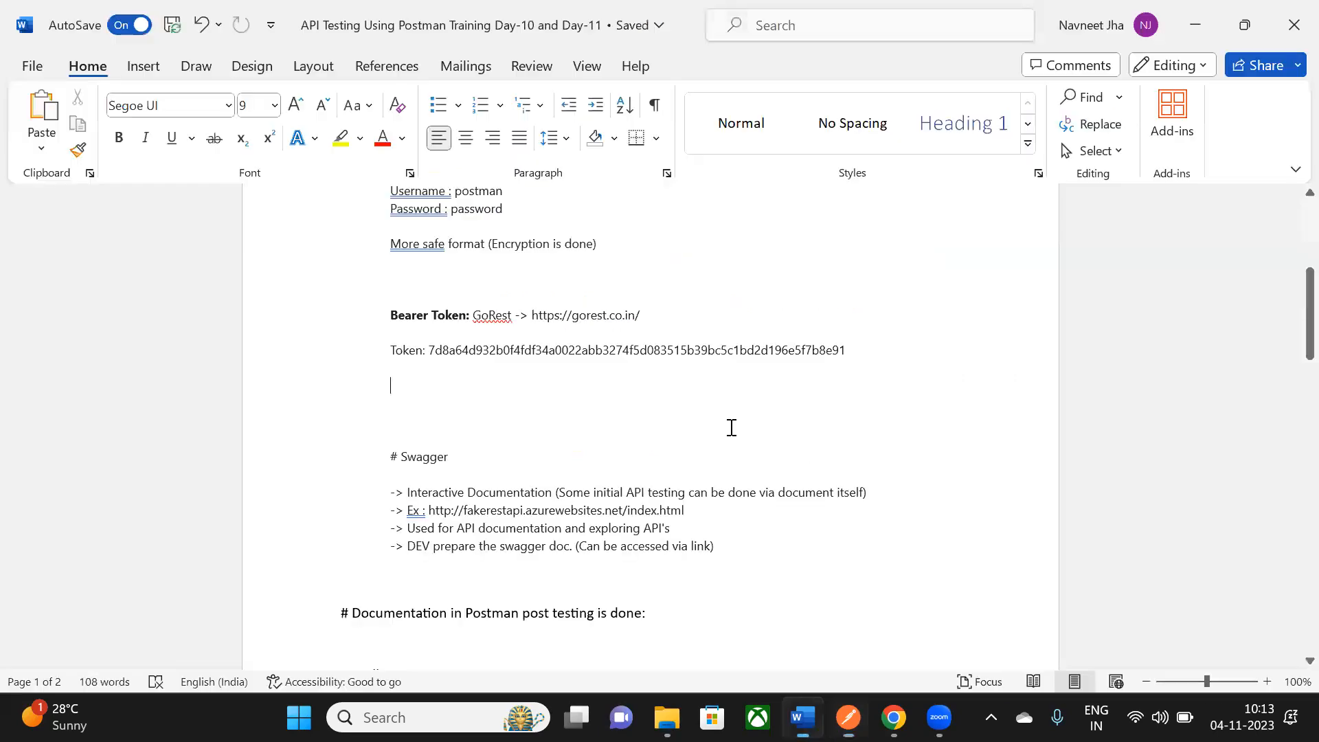
{"action": "scroll", "coordinate": [717, 357], "scroll_direction": "down", "scroll_amount": 1}
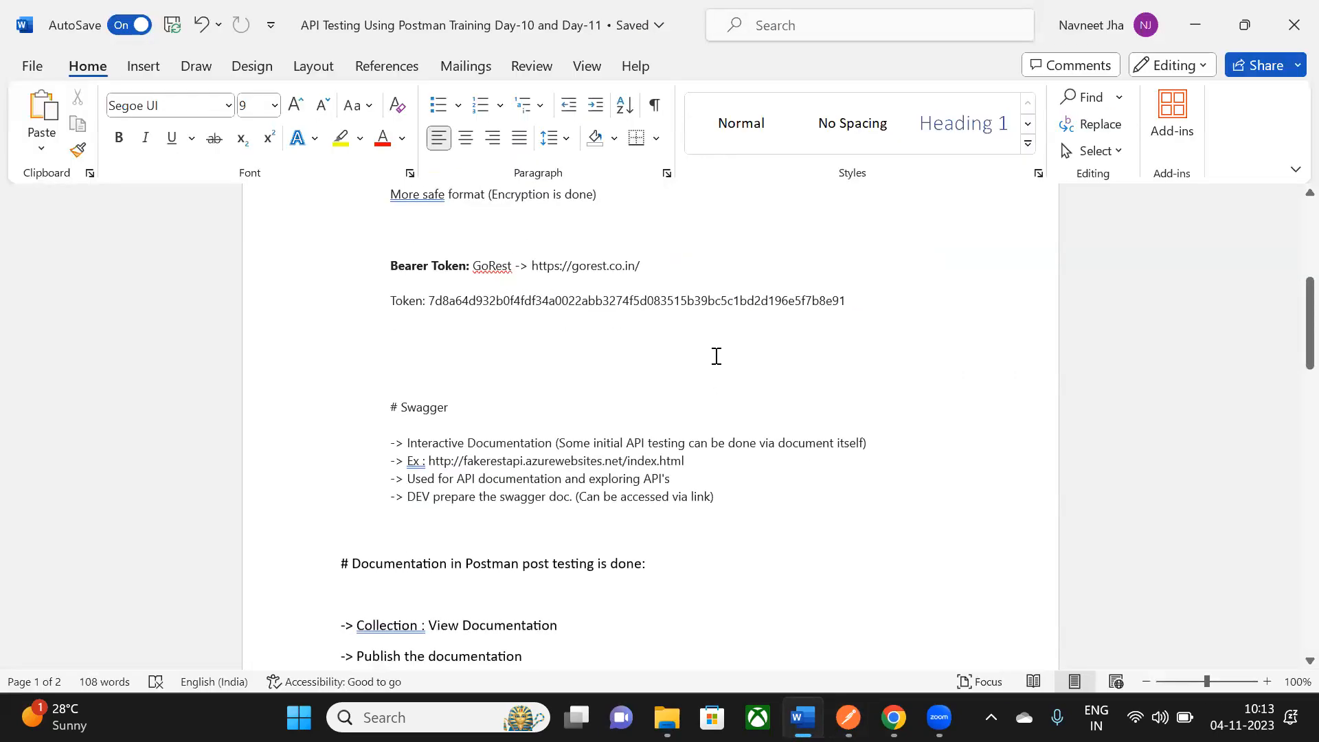
{"action": "scroll", "coordinate": [716, 356], "scroll_direction": "up", "scroll_amount": 5}
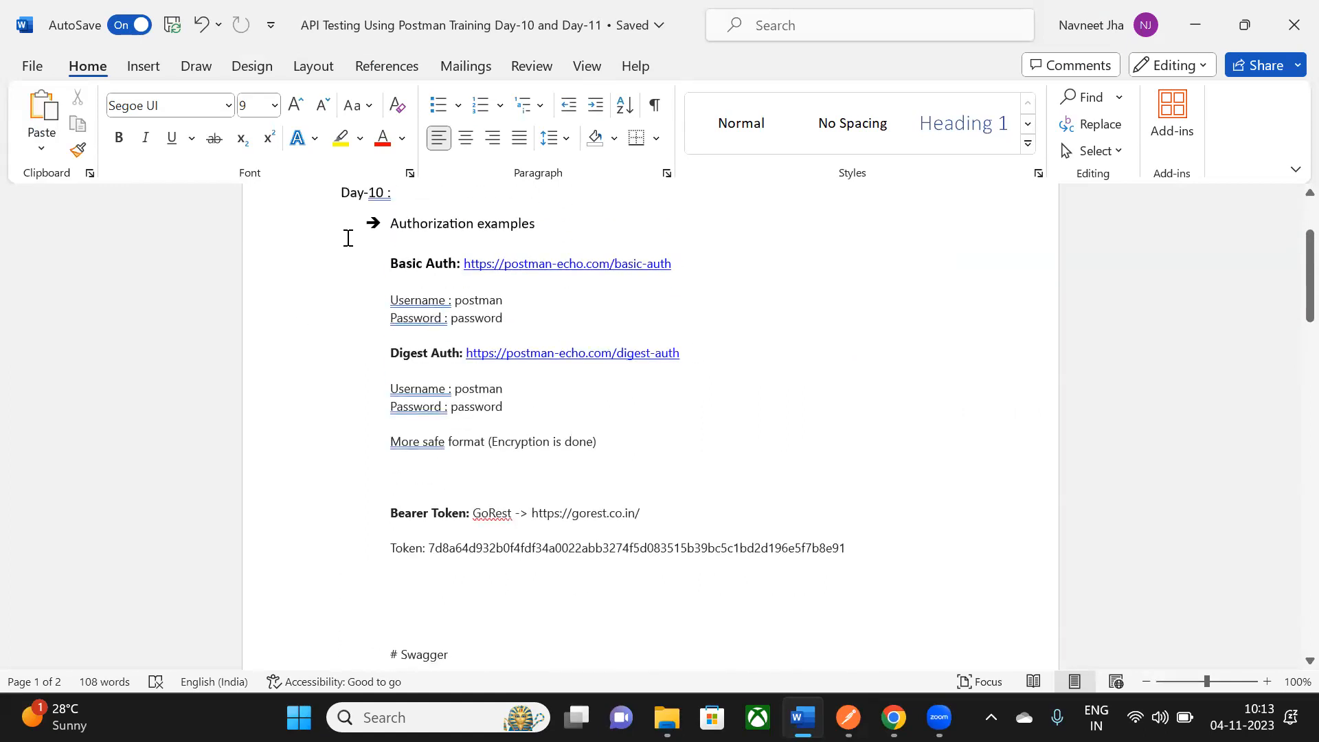
{"action": "left_click_drag", "start_coordinate": [415, 229], "coordinate": [555, 224]}
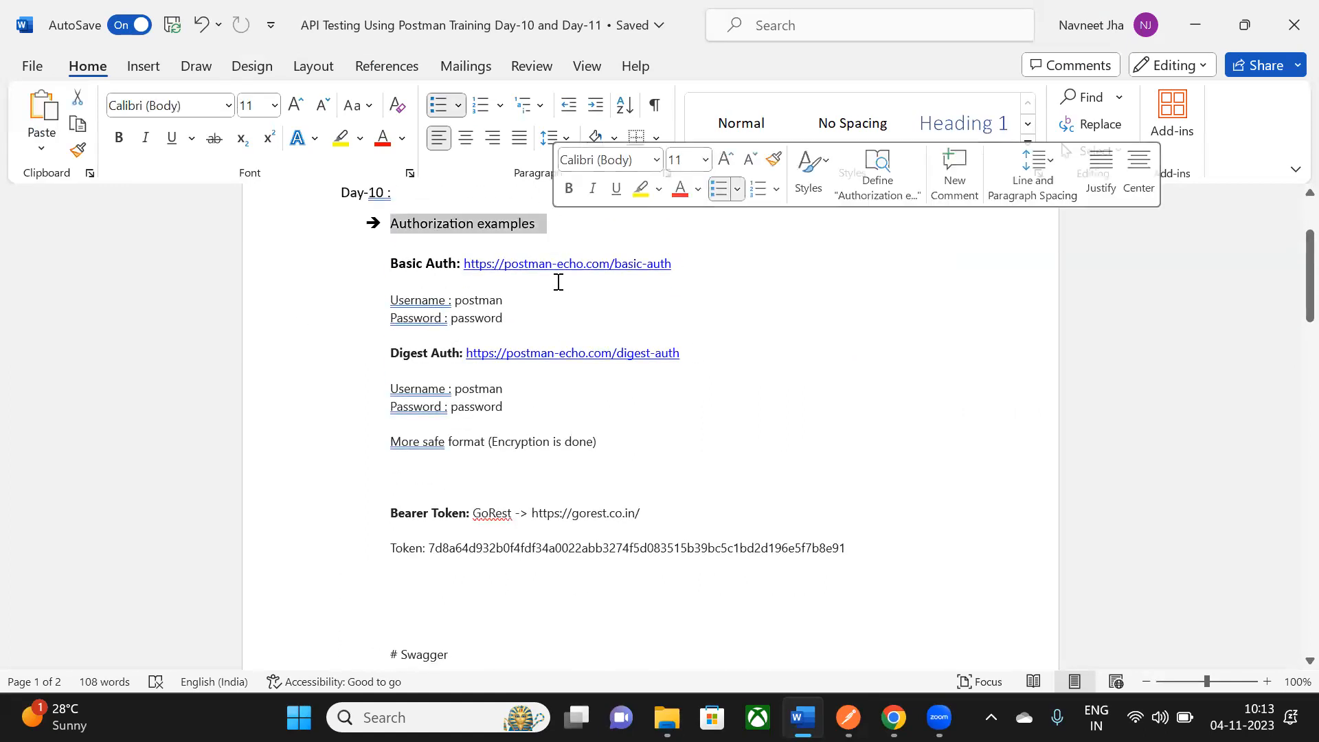
{"action": "scroll", "coordinate": [558, 281], "scroll_direction": "down", "scroll_amount": 1}
{"action": "scroll", "coordinate": [558, 282], "scroll_direction": "down", "scroll_amount": 4}
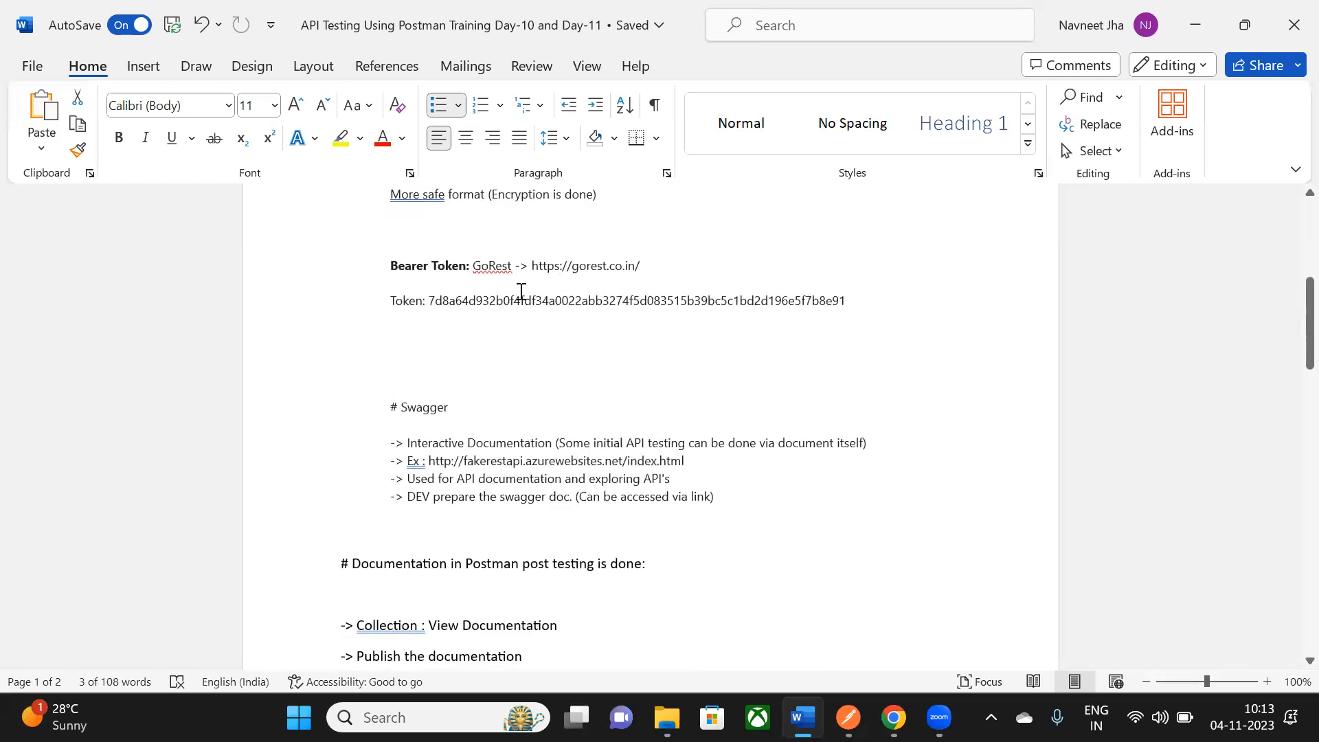
{"action": "scroll", "coordinate": [521, 291], "scroll_direction": "down", "scroll_amount": 1}
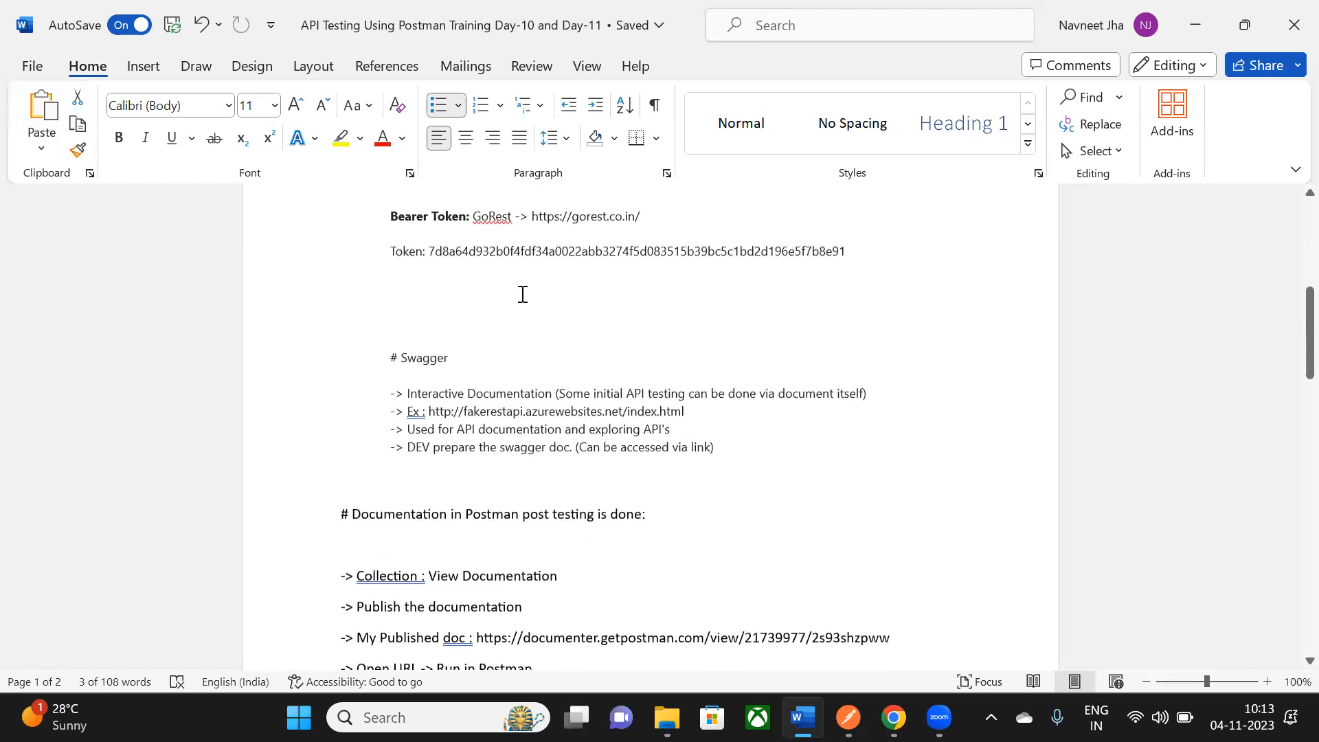
{"action": "double_click", "coordinate": [408, 357]}
- Read through the Swagger notes, reselect Swagger, and bring the Chrome window forward
{"action": "scroll", "coordinate": [457, 385], "scroll_direction": "up", "scroll_amount": 1}
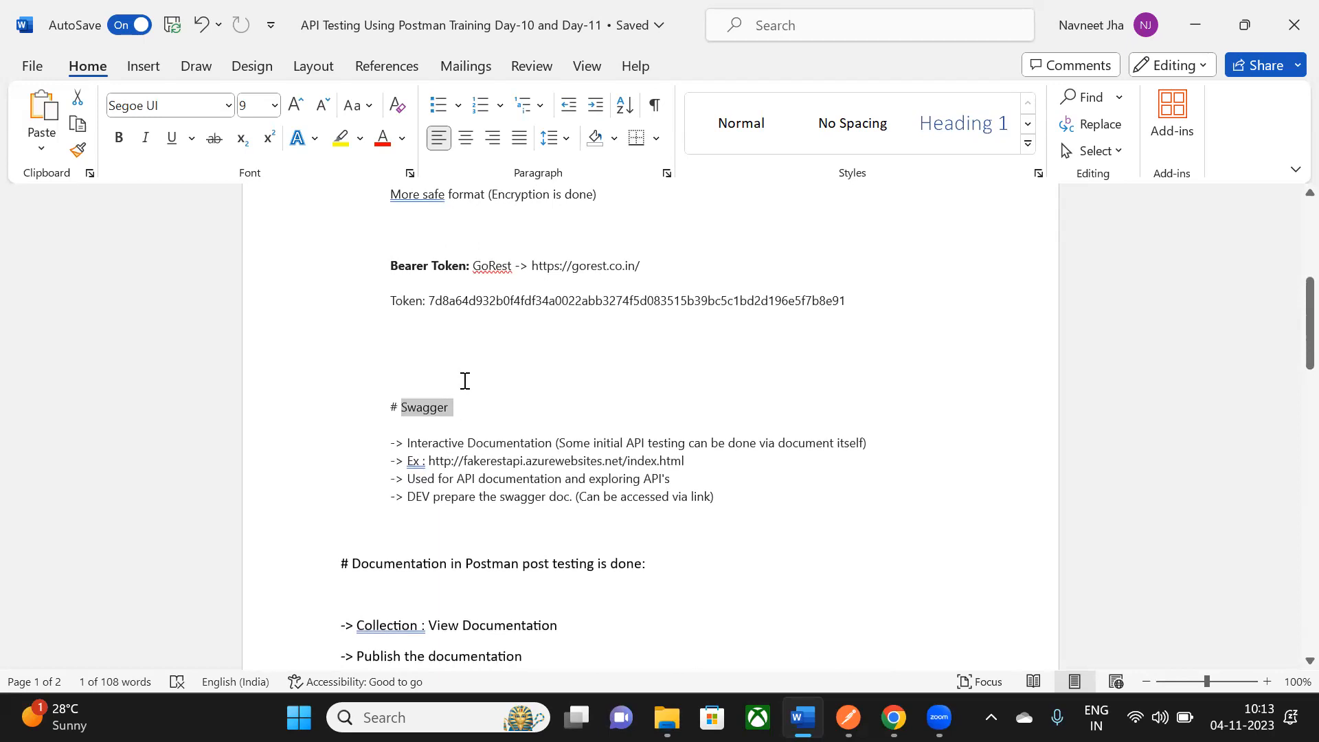
{"action": "scroll", "coordinate": [466, 378], "scroll_direction": "up", "scroll_amount": 3}
{"action": "scroll", "coordinate": [463, 430], "scroll_direction": "down", "scroll_amount": 1}
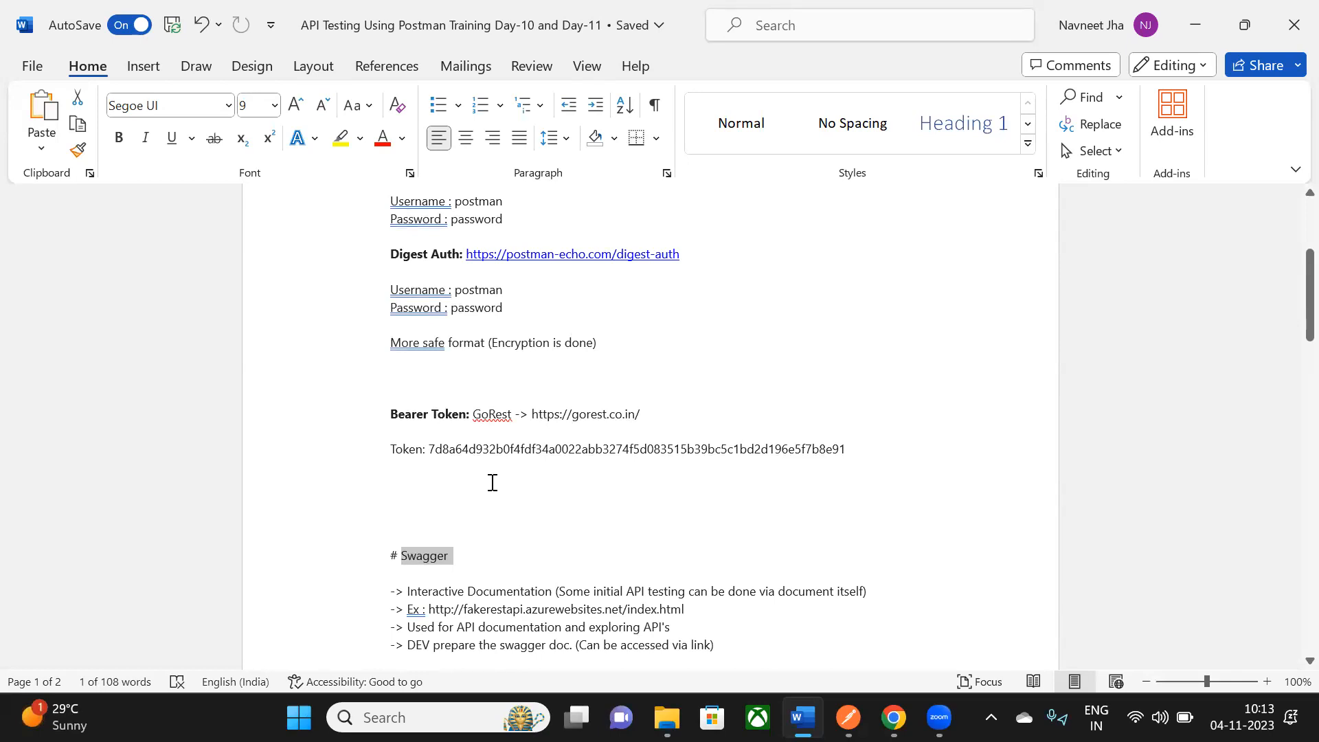
{"action": "scroll", "coordinate": [492, 481], "scroll_direction": "down", "scroll_amount": 1}
{"action": "scroll", "coordinate": [492, 479], "scroll_direction": "down", "scroll_amount": 1}
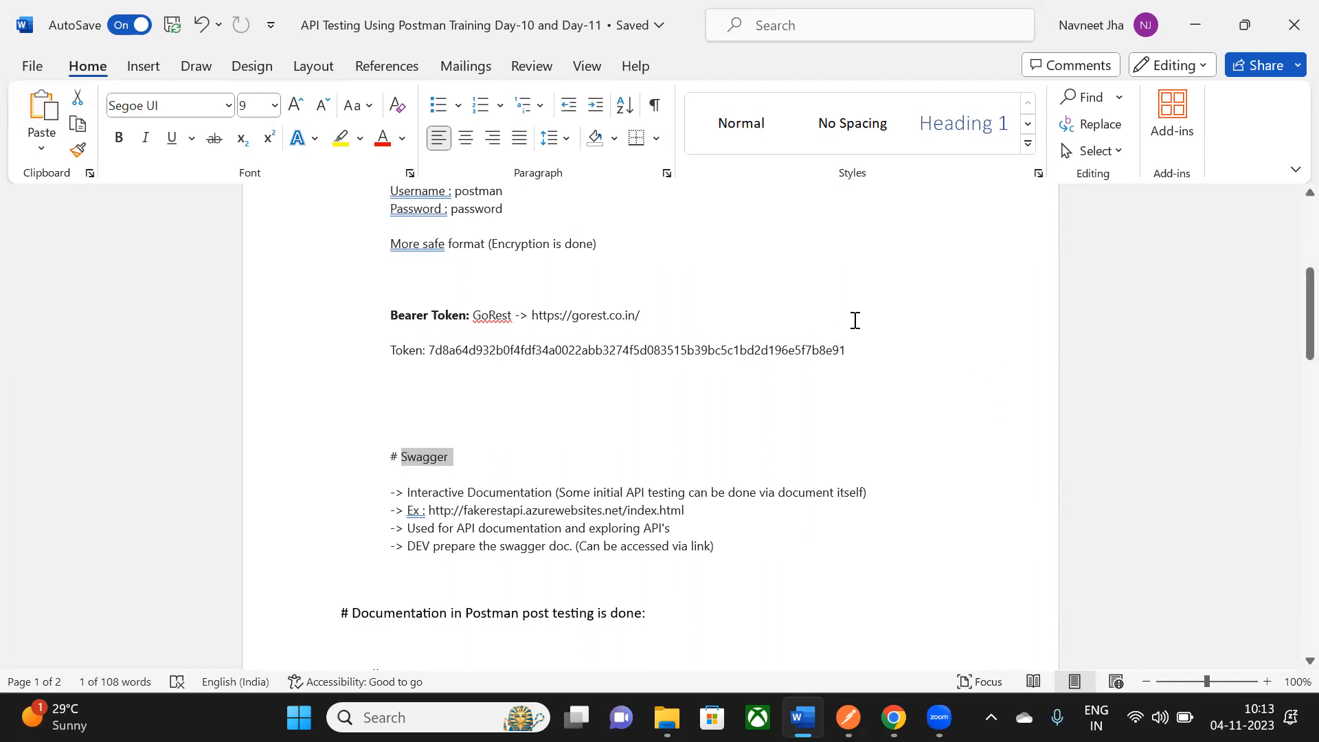
{"action": "mouse_move", "coordinate": [849, 718]}
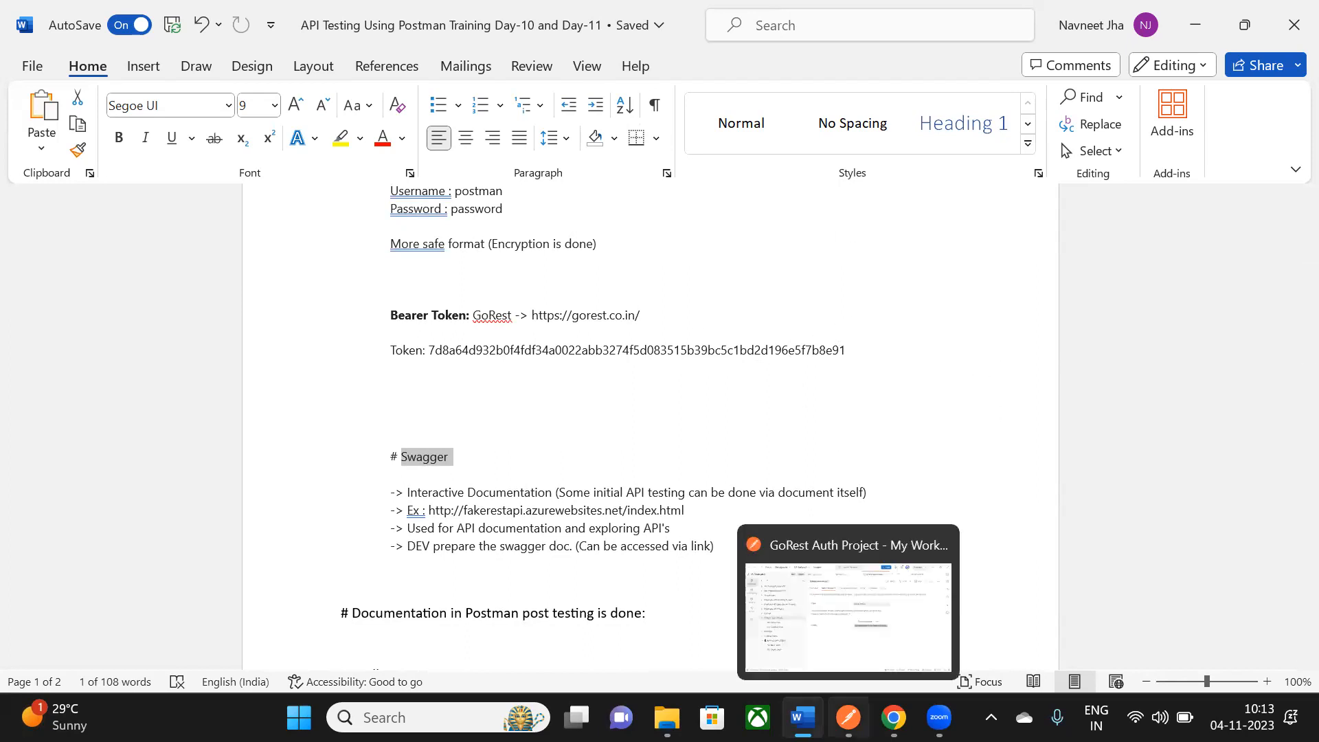
{"action": "scroll", "coordinate": [827, 307], "scroll_direction": "down", "scroll_amount": 2}
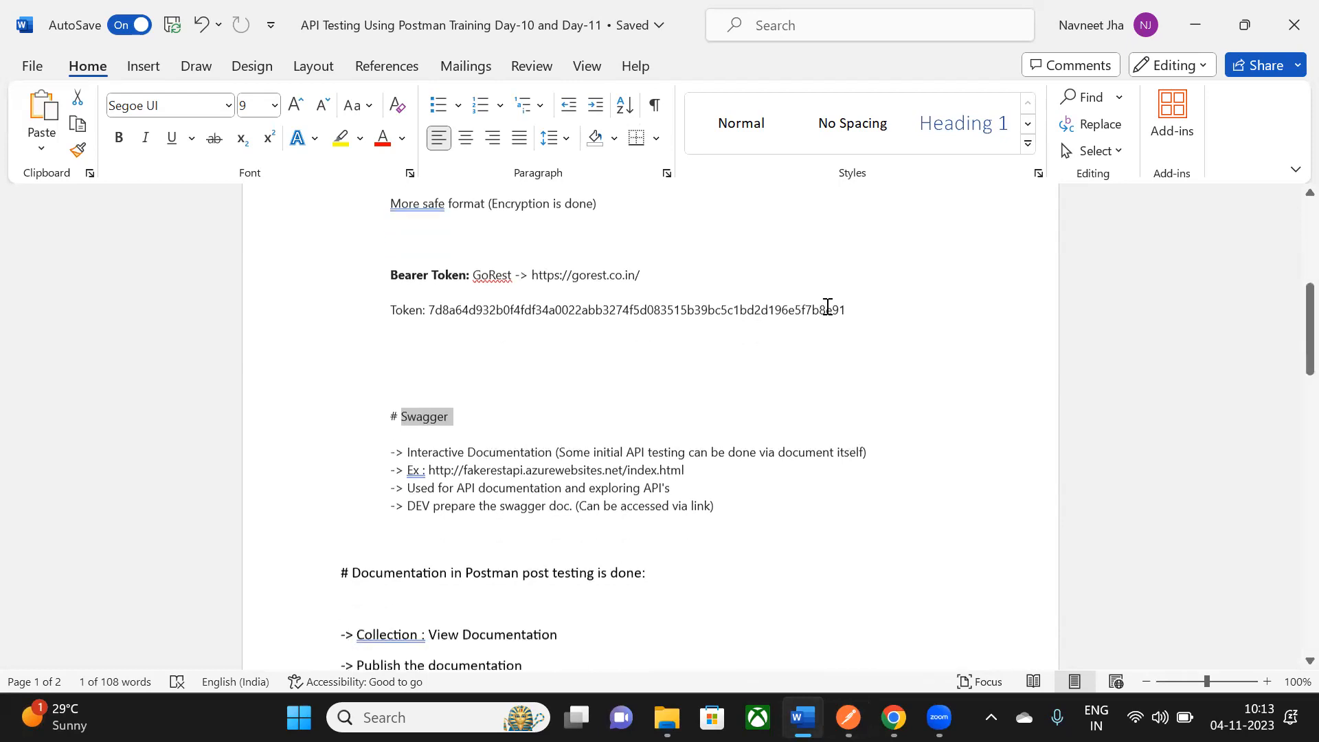
{"action": "left_click", "coordinate": [805, 507]}
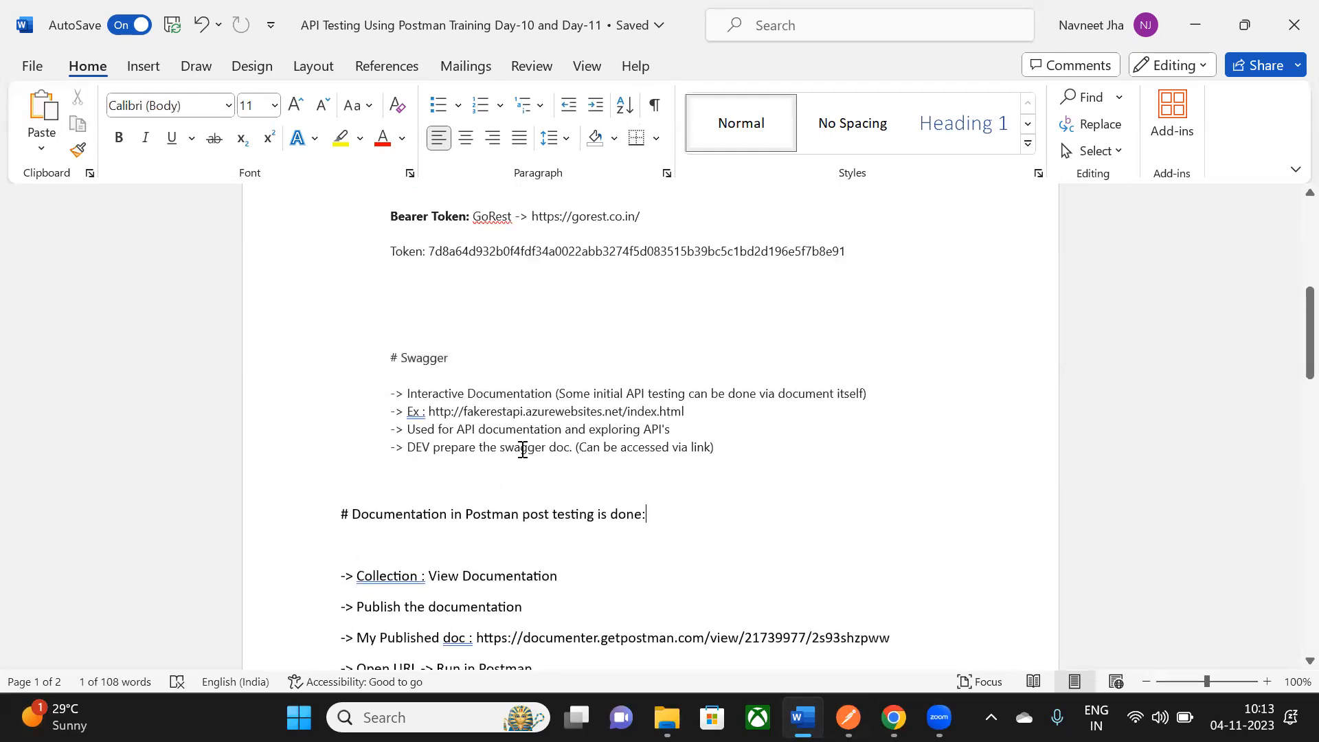
{"action": "double_click", "coordinate": [420, 359]}
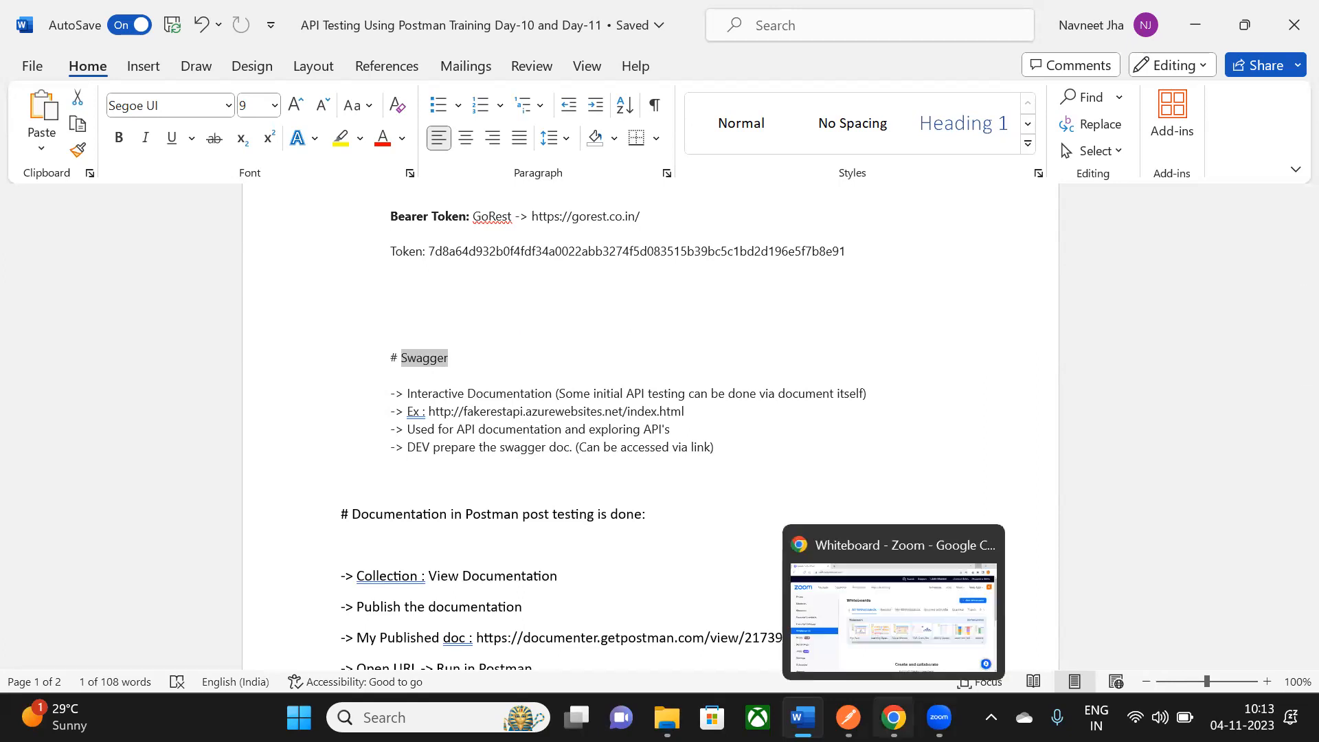
{"action": "left_click", "coordinate": [893, 717]}
- Load the Swagger Petstore page (petstore.swagger.io) in a new Chrome tab
{"action": "left_click", "coordinate": [277, 21]}
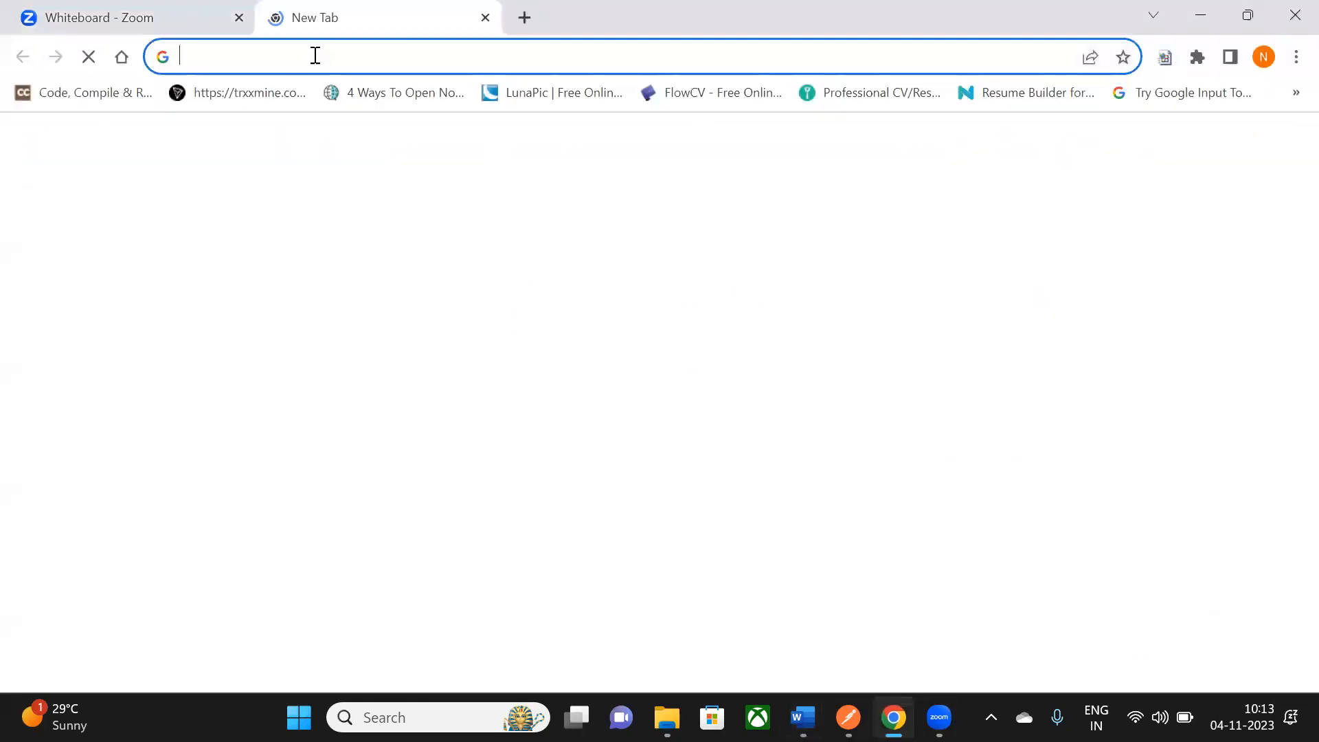
{"action": "left_click", "coordinate": [316, 55]}
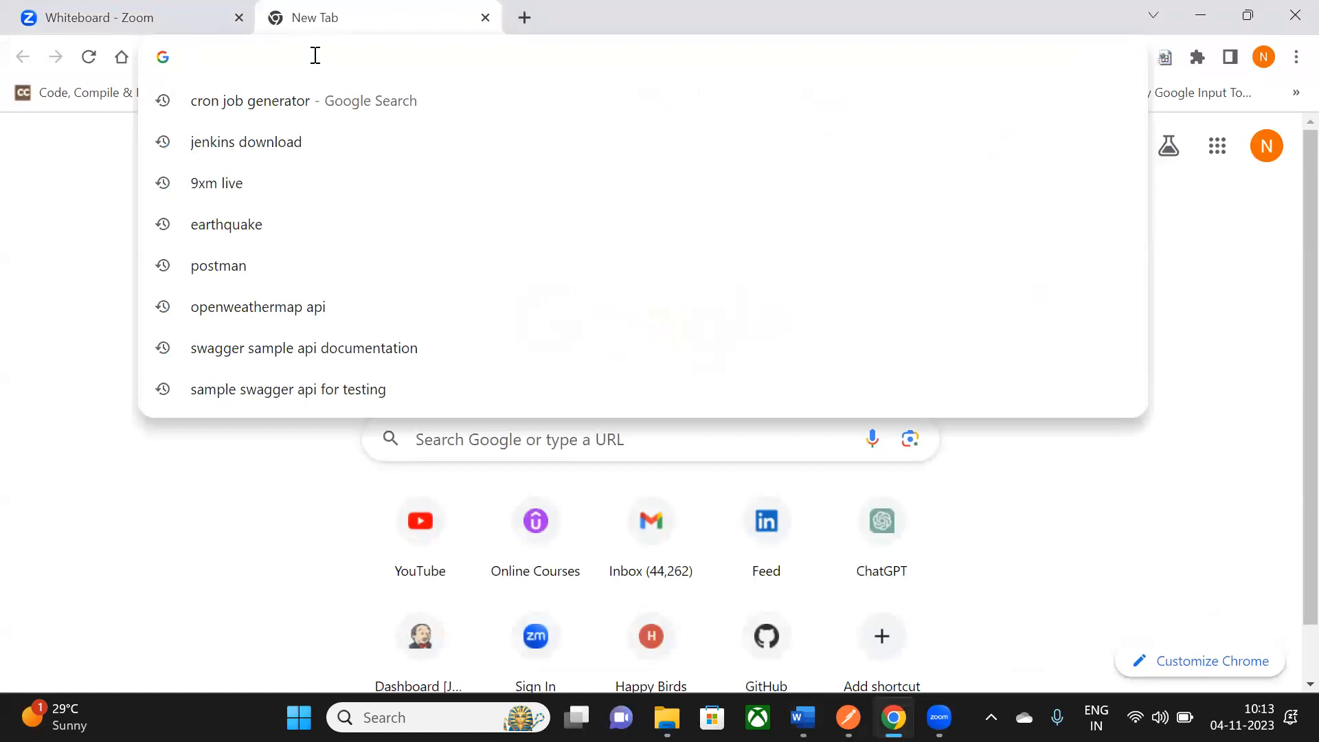
{"action": "type", "text": "pet"}
{"action": "key", "text": "Return"}
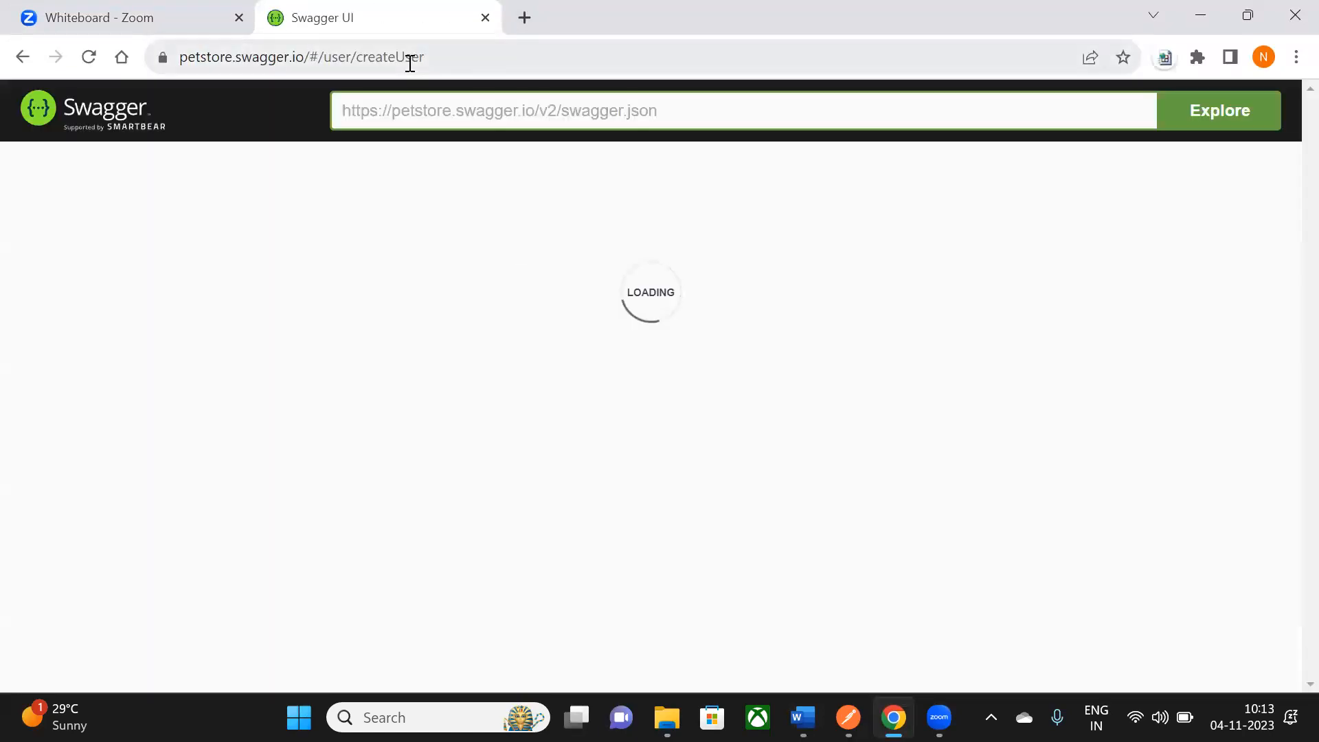
{"action": "left_click", "coordinate": [437, 56]}
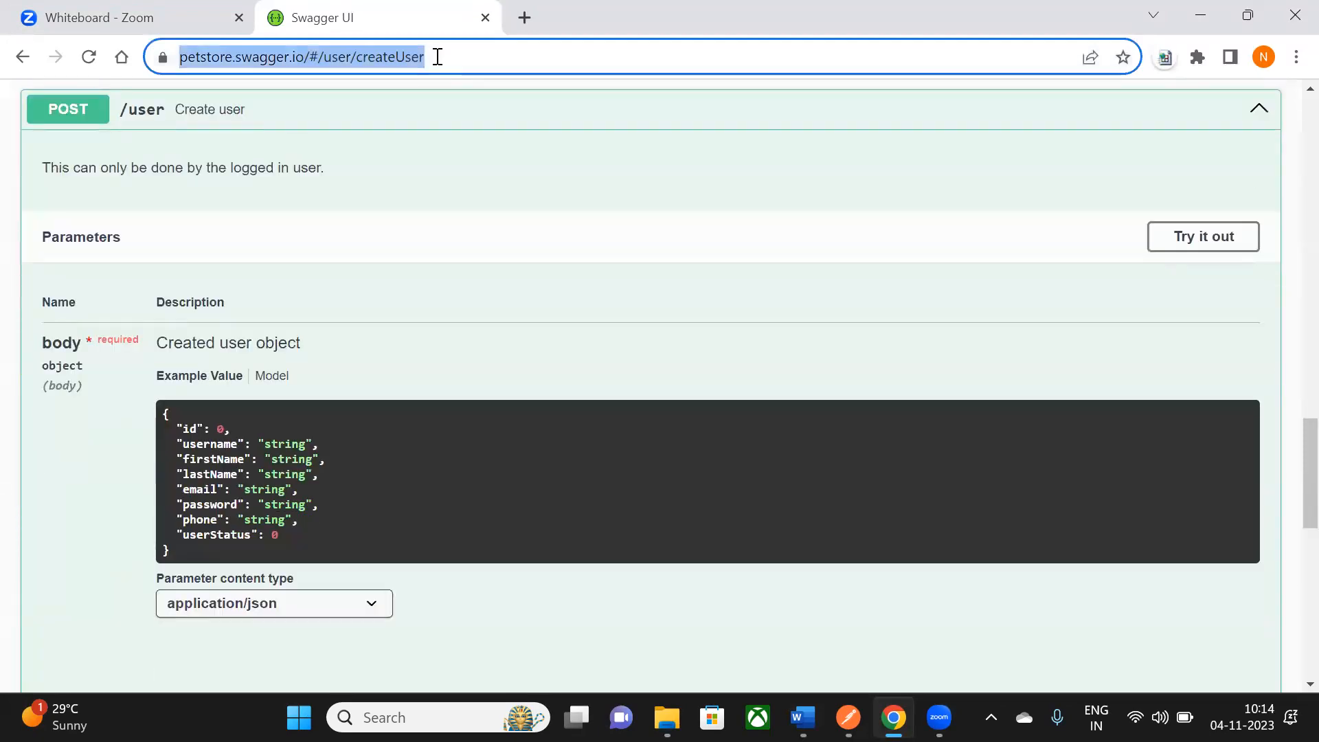
{"action": "scroll", "coordinate": [415, 182], "scroll_direction": "up", "scroll_amount": 20}
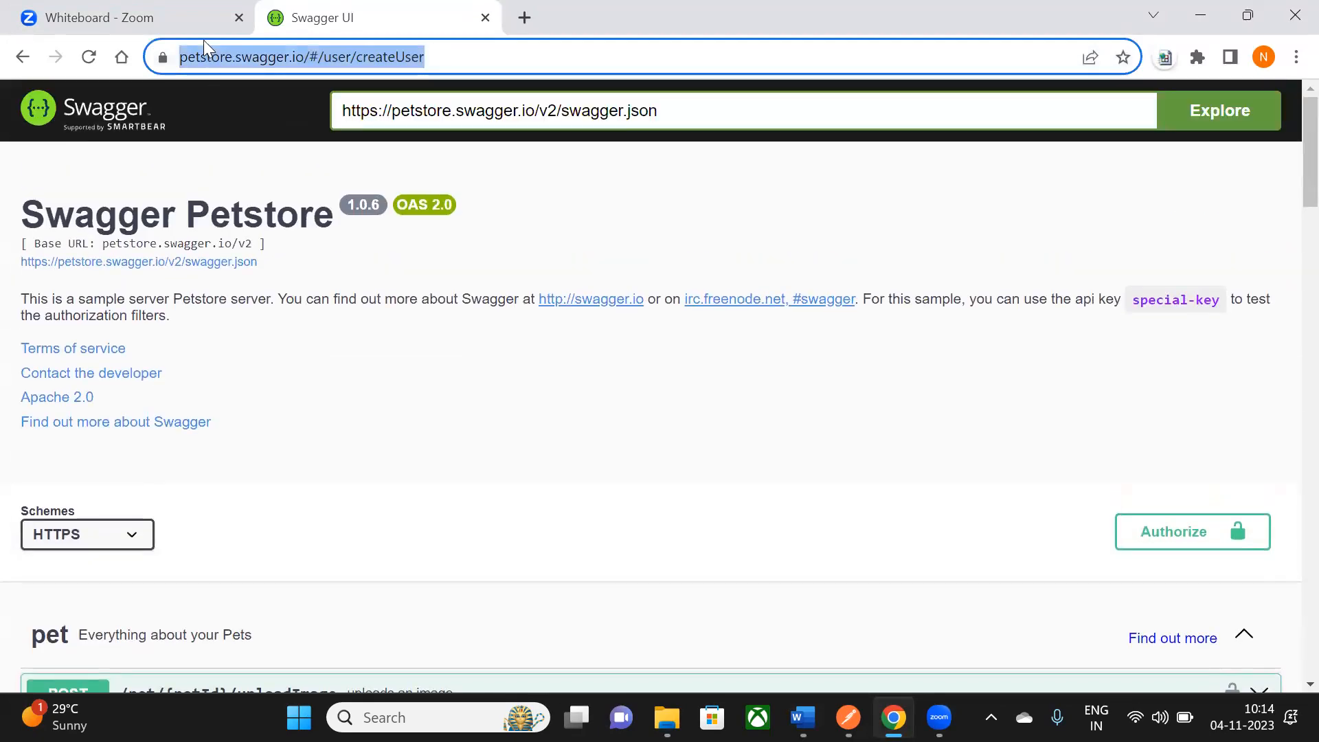
{"action": "left_click", "coordinate": [213, 82]}
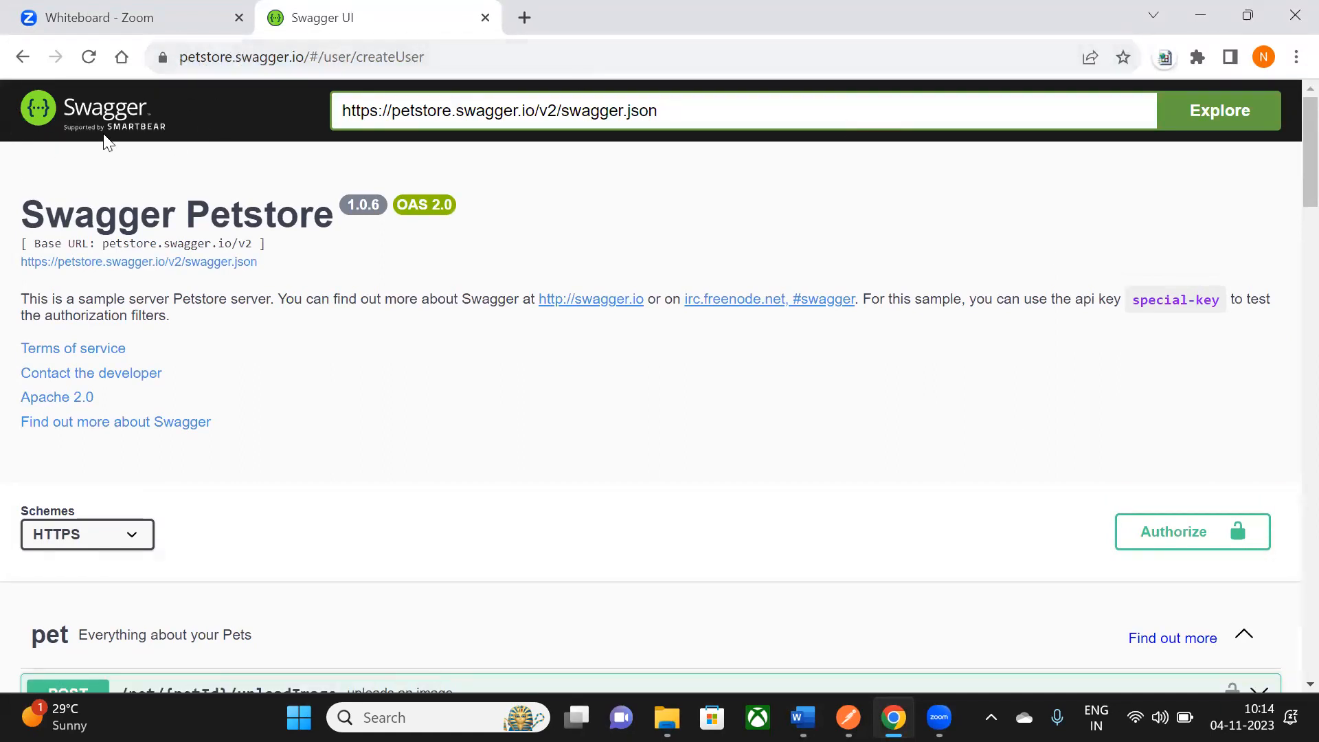
- Browse the pet, store and user endpoints, then return to Word after the # Swagger heading
{"action": "scroll", "coordinate": [522, 326], "scroll_direction": "down", "scroll_amount": 2}
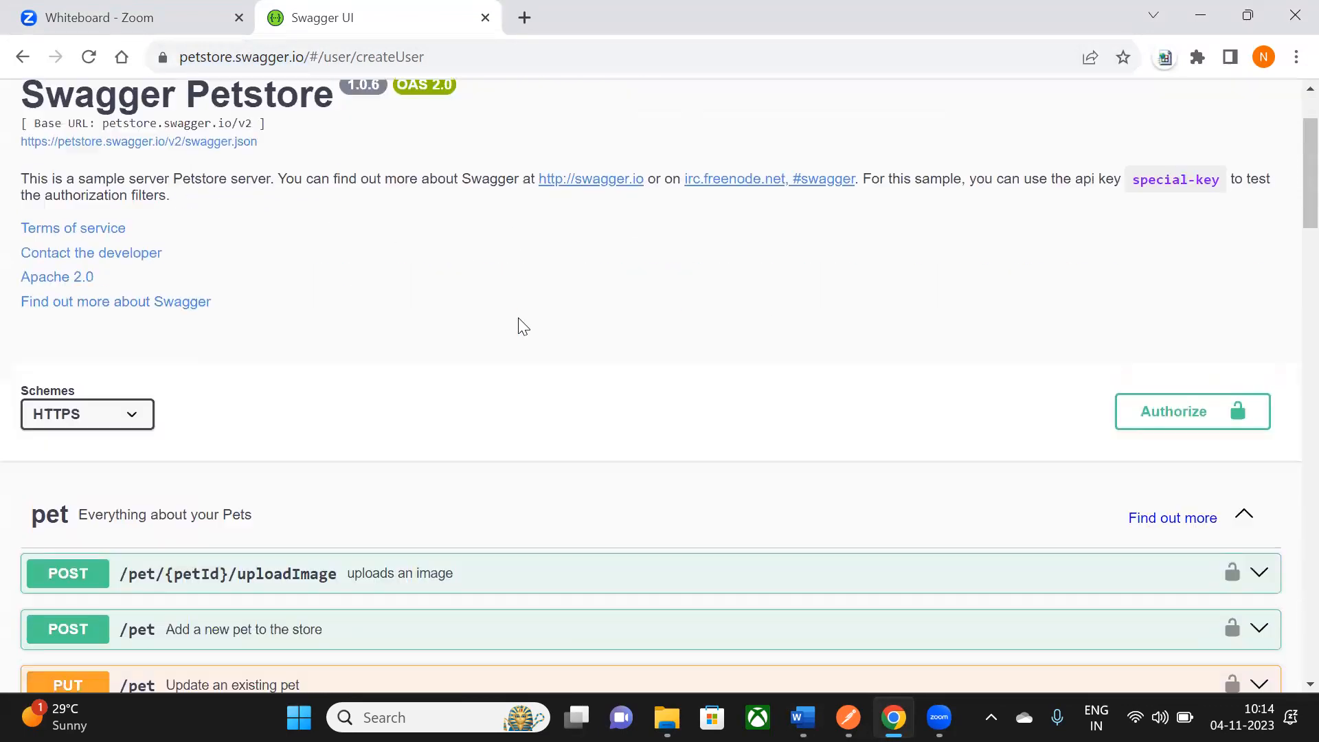
{"action": "scroll", "coordinate": [522, 326], "scroll_direction": "down", "scroll_amount": 5}
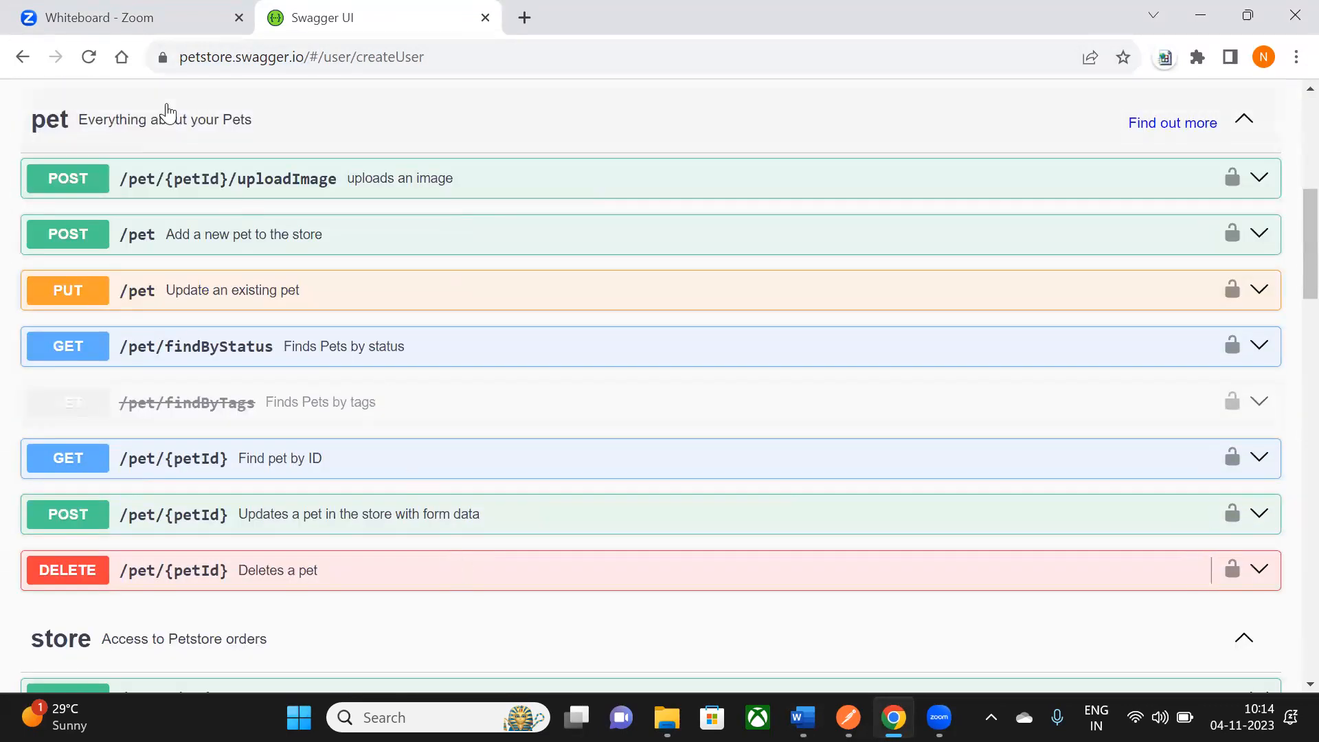
{"action": "scroll", "coordinate": [185, 468], "scroll_direction": "down", "scroll_amount": 1}
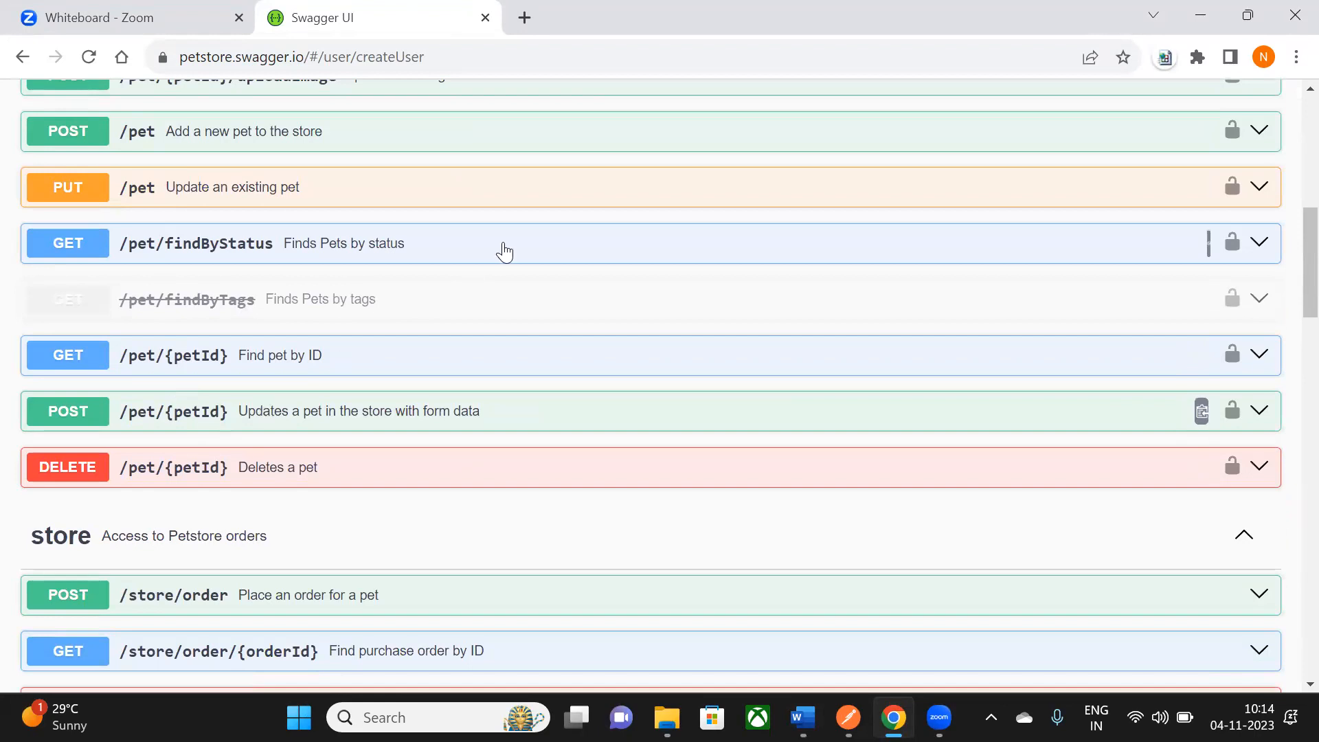
{"action": "scroll", "coordinate": [503, 252], "scroll_direction": "down", "scroll_amount": 9}
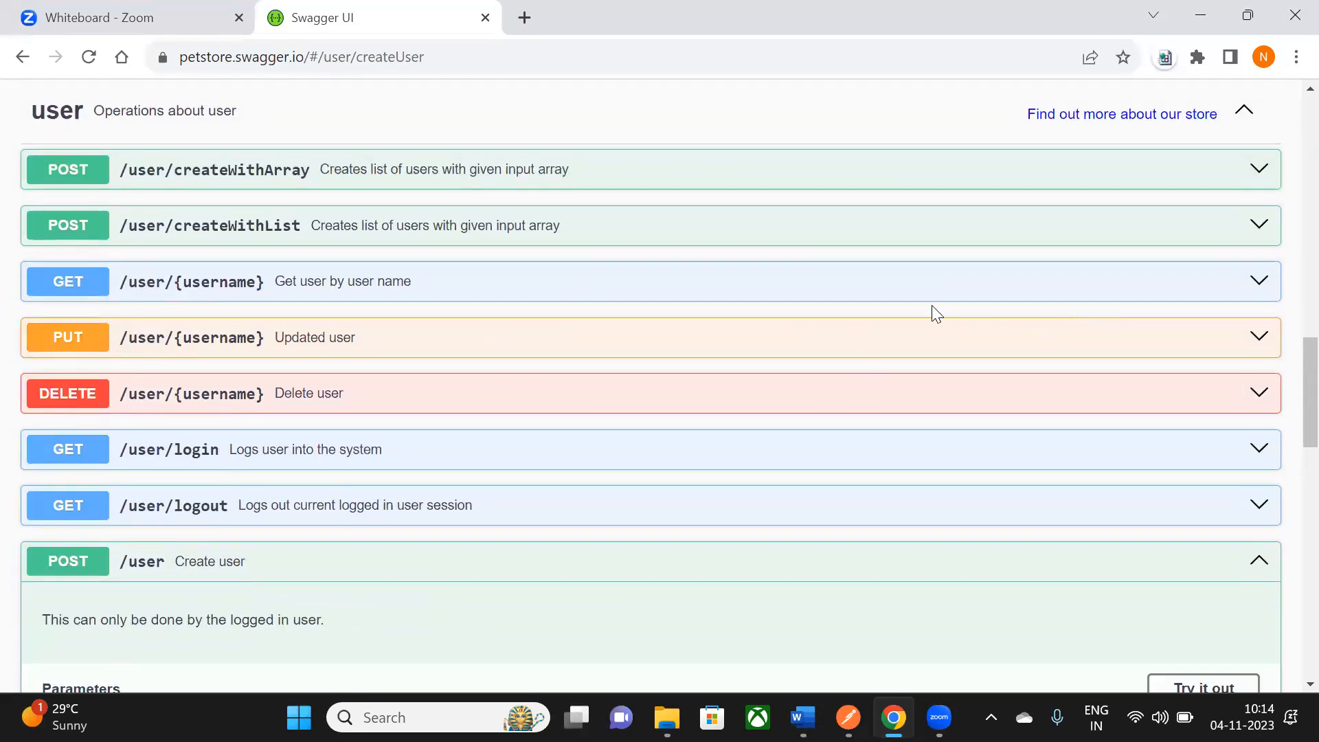
{"action": "scroll", "coordinate": [285, 103], "scroll_direction": "down", "scroll_amount": 3}
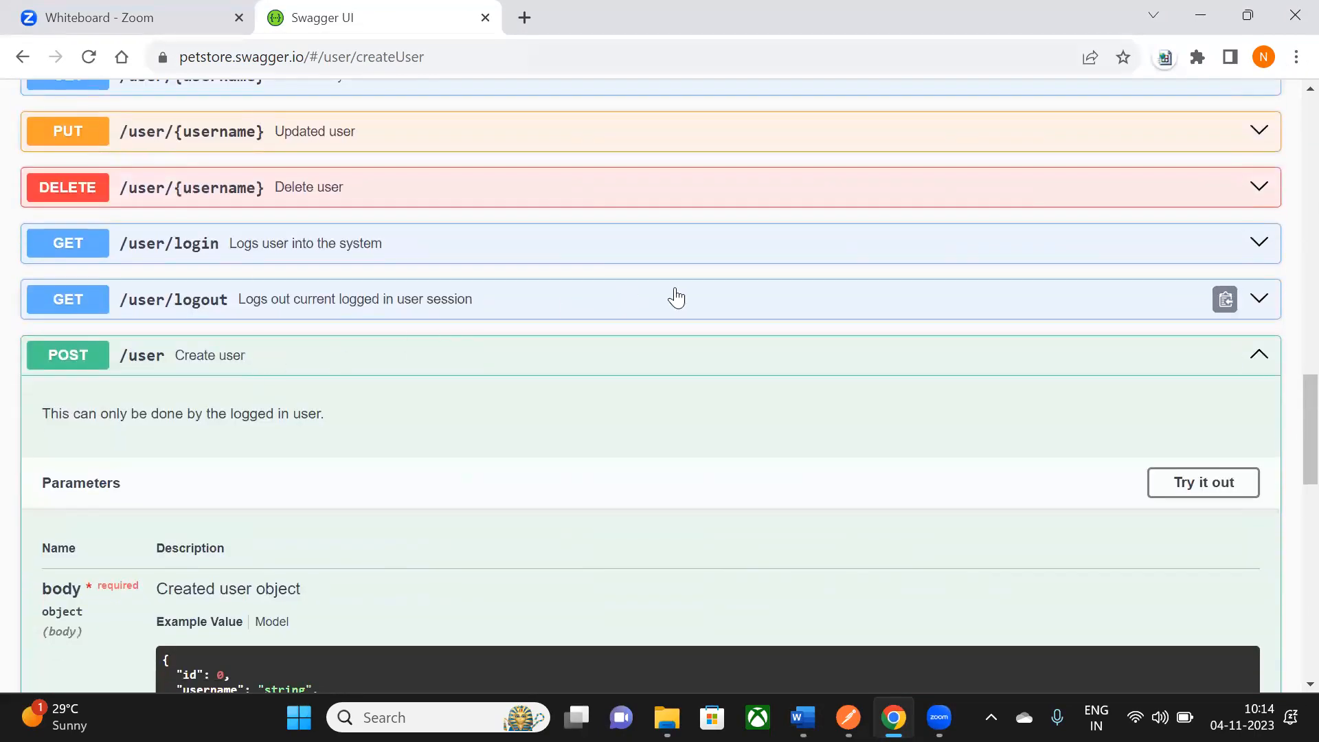
{"action": "scroll", "coordinate": [676, 296], "scroll_direction": "up", "scroll_amount": 17}
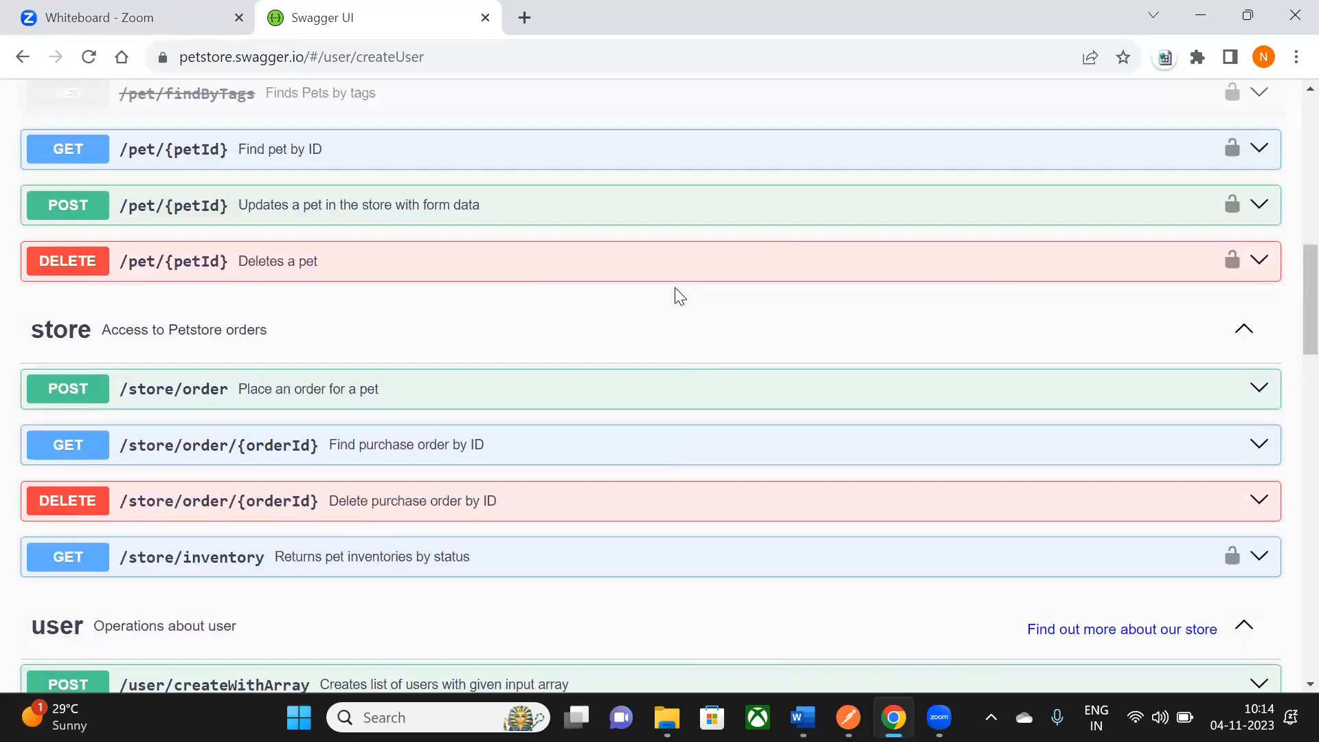
{"action": "scroll", "coordinate": [907, 432], "scroll_direction": "down", "scroll_amount": 2}
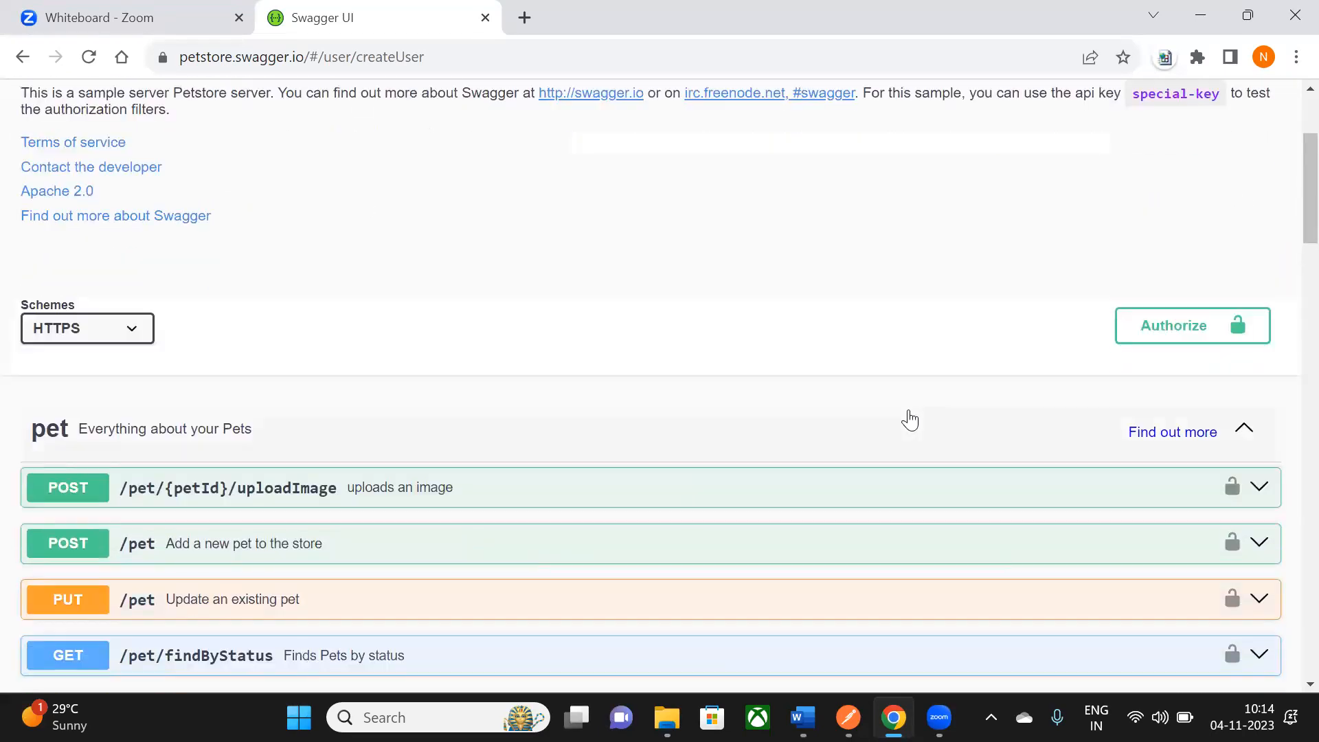
{"action": "scroll", "coordinate": [845, 350], "scroll_direction": "up", "scroll_amount": 3}
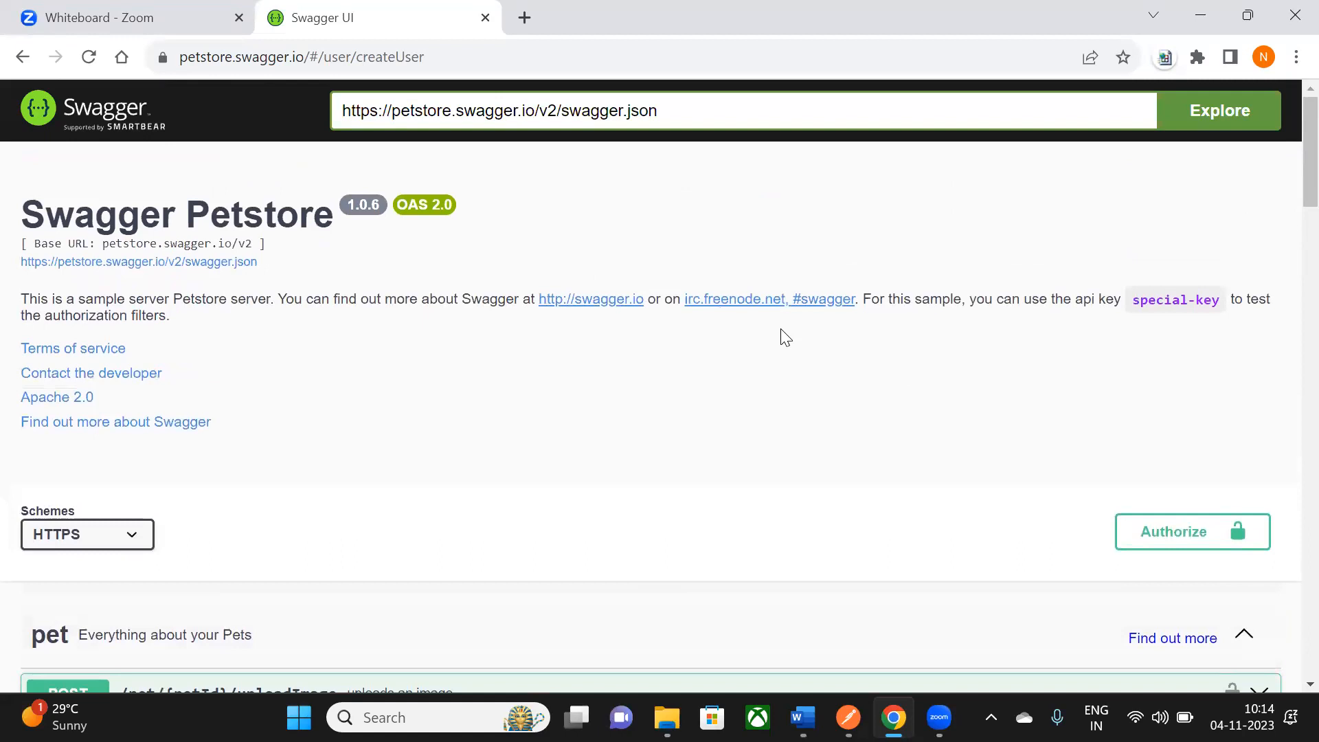
{"action": "key", "text": "alt+Tab"}
{"action": "left_click", "coordinate": [524, 359]}
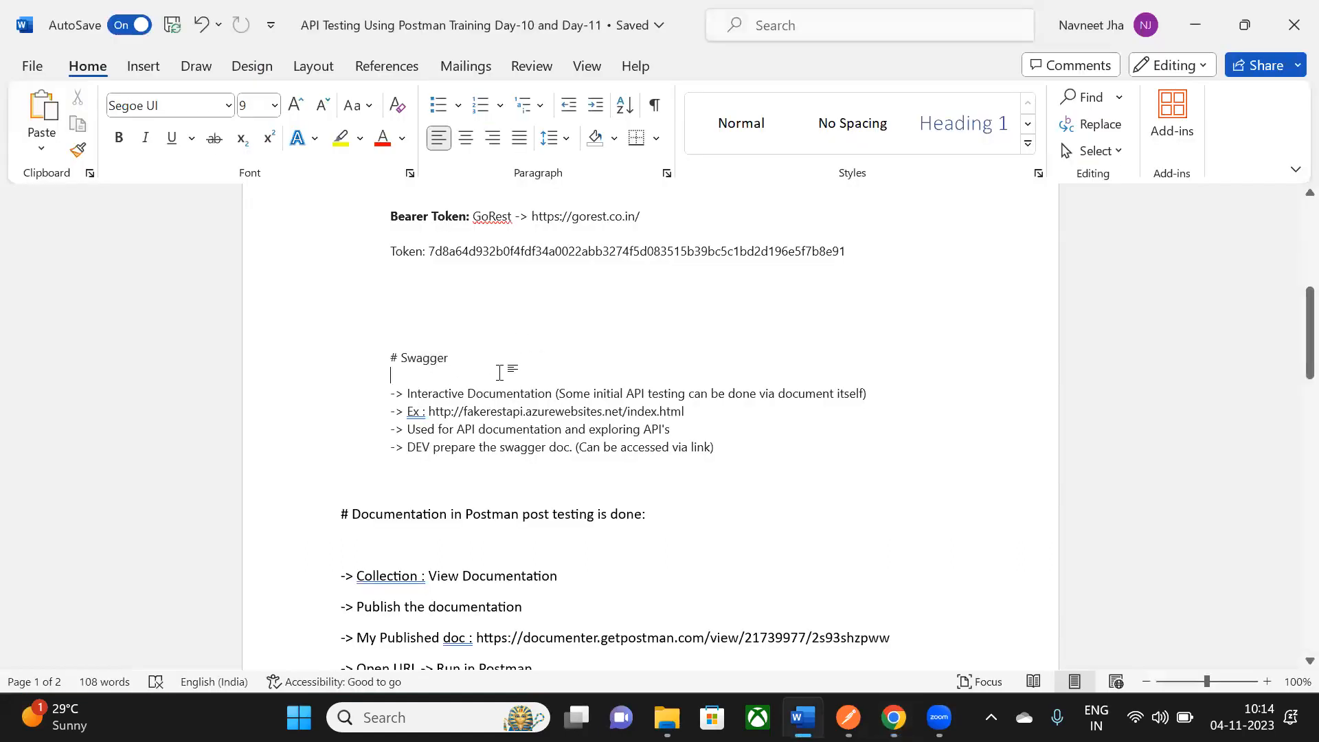
{"action": "key", "text": "Return"}
{"action": "type", "text": "Sample Swagger document :"}
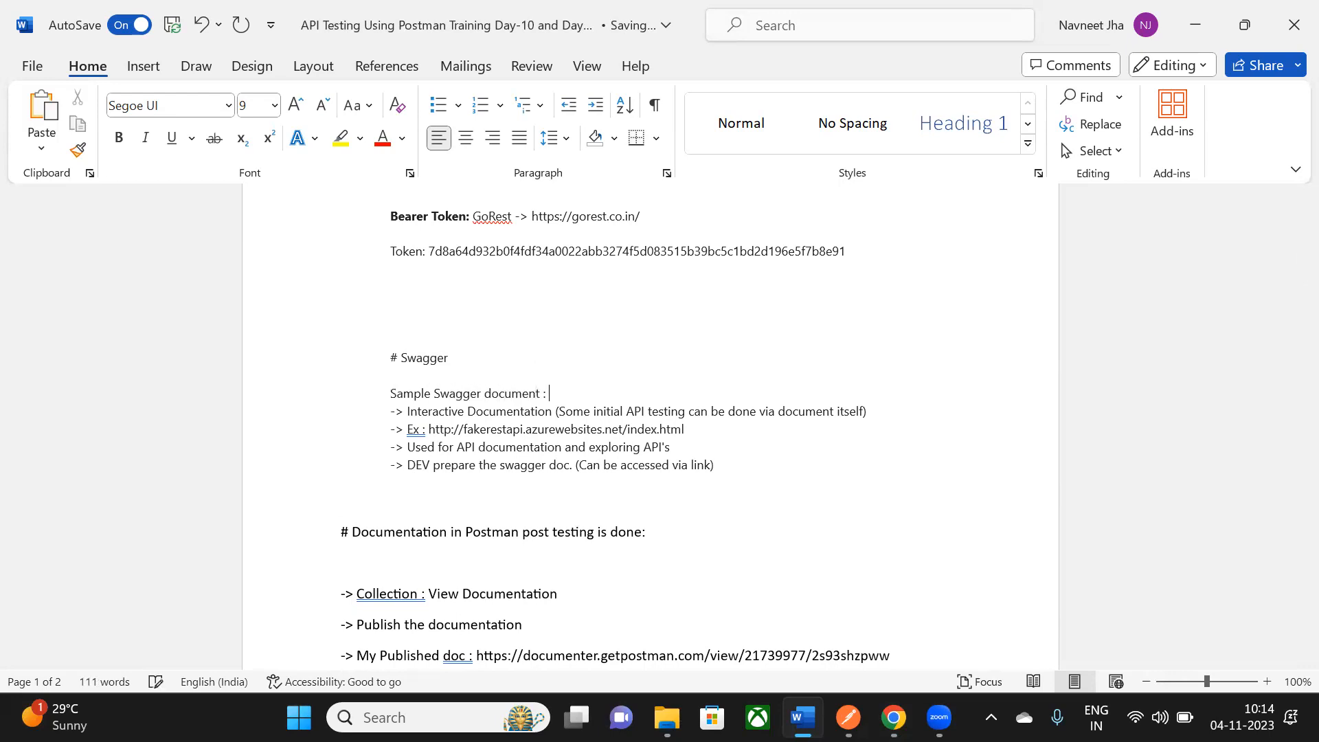
{"action": "type", "text": "https://petstore.swagger.io/#/user/createUser"}
{"action": "key", "text": "Return"}
{"action": "key", "text": "Return"}
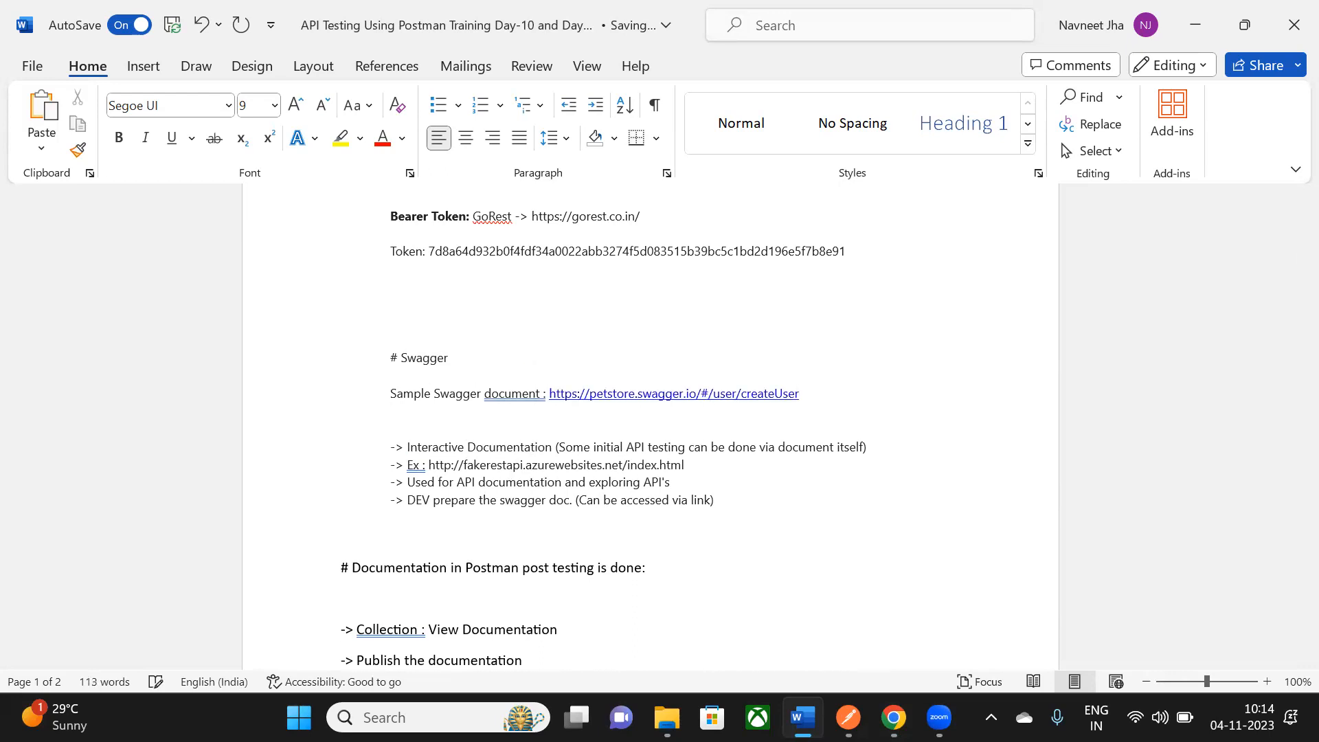
{"action": "right_click", "coordinate": [510, 398]}
{"action": "left_click", "coordinate": [453, 25]}
{"action": "left_click_drag", "start_coordinate": [804, 393], "coordinate": [554, 393]}
- Look over the Swagger Petstore title in Chrome, glance at the Word notes, then return to Chrome
{"action": "left_click", "coordinate": [803, 403]}
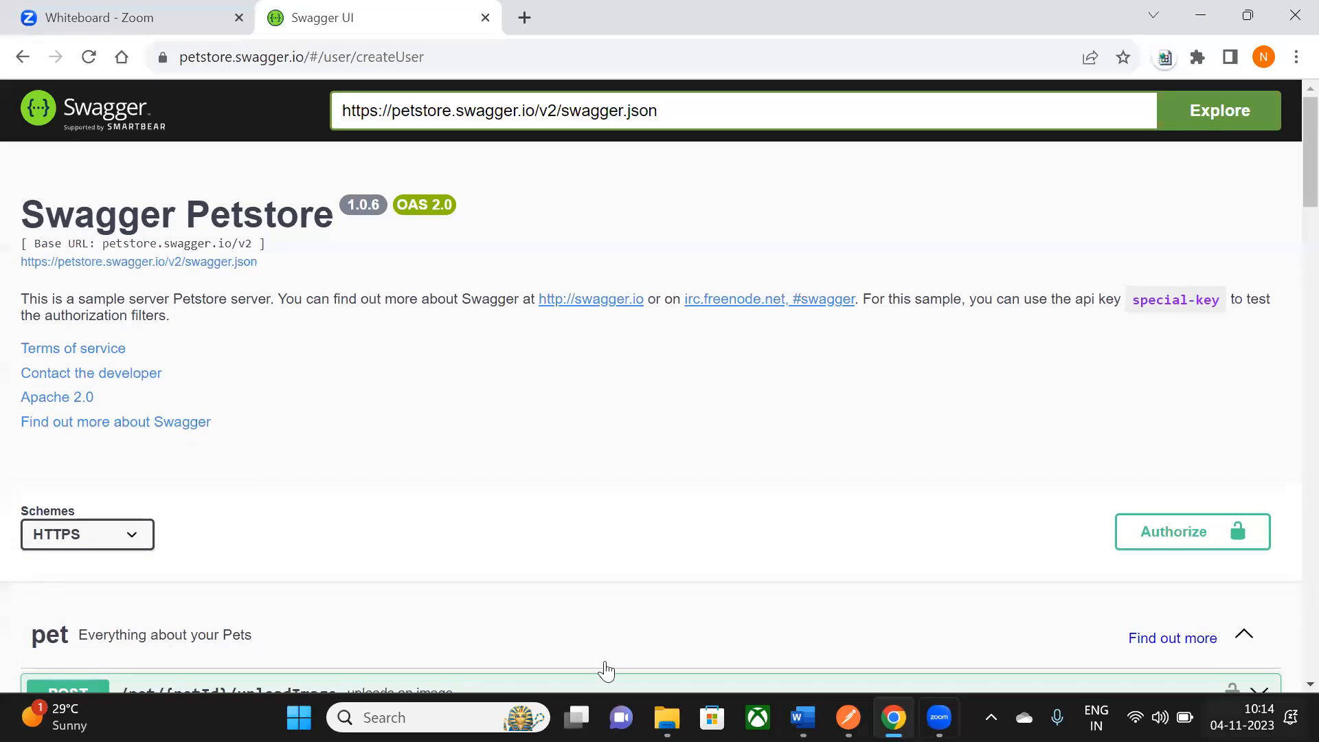
{"action": "left_click_drag", "start_coordinate": [43, 229], "coordinate": [331, 233]}
{"action": "left_click", "coordinate": [248, 235]}
{"action": "left_click_drag", "start_coordinate": [195, 217], "coordinate": [322, 215]}
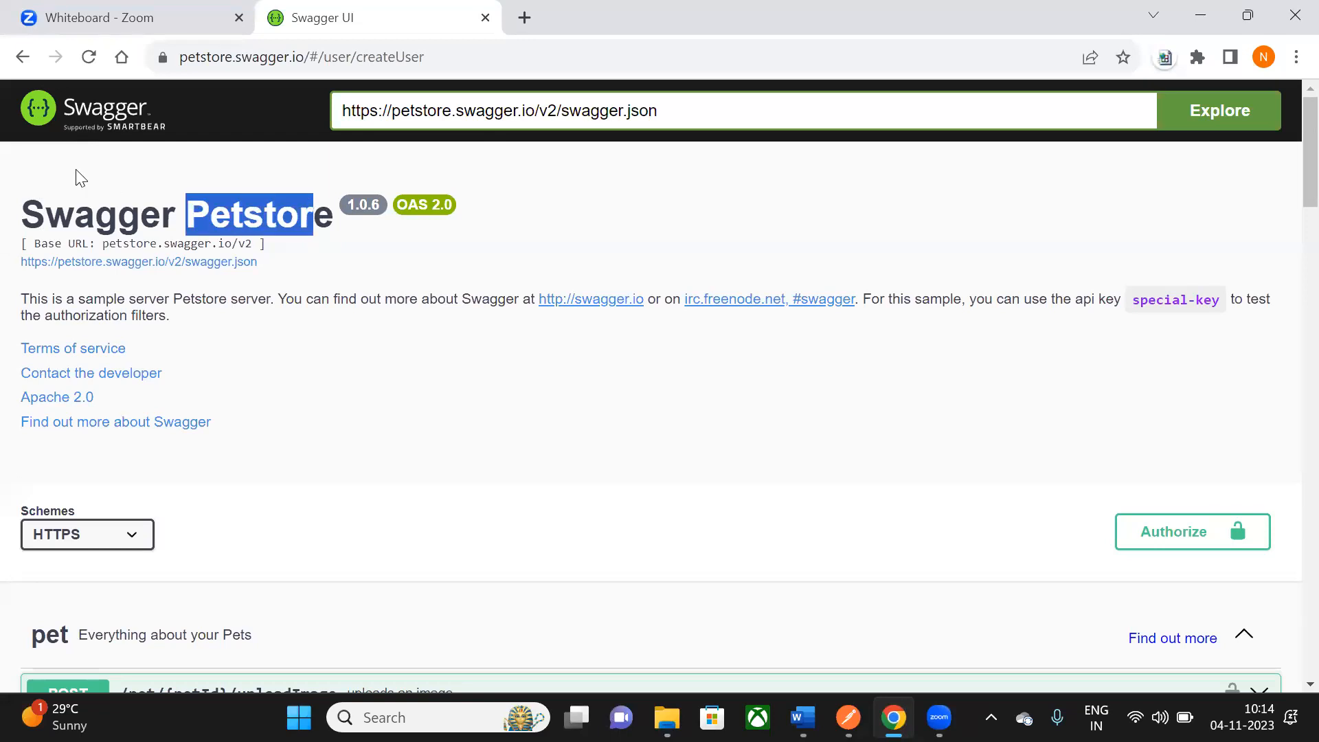
{"action": "scroll", "coordinate": [653, 259], "scroll_direction": "down", "scroll_amount": 1}
{"action": "scroll", "coordinate": [651, 253], "scroll_direction": "up", "scroll_amount": 1}
{"action": "key", "text": "alt+Tab"}
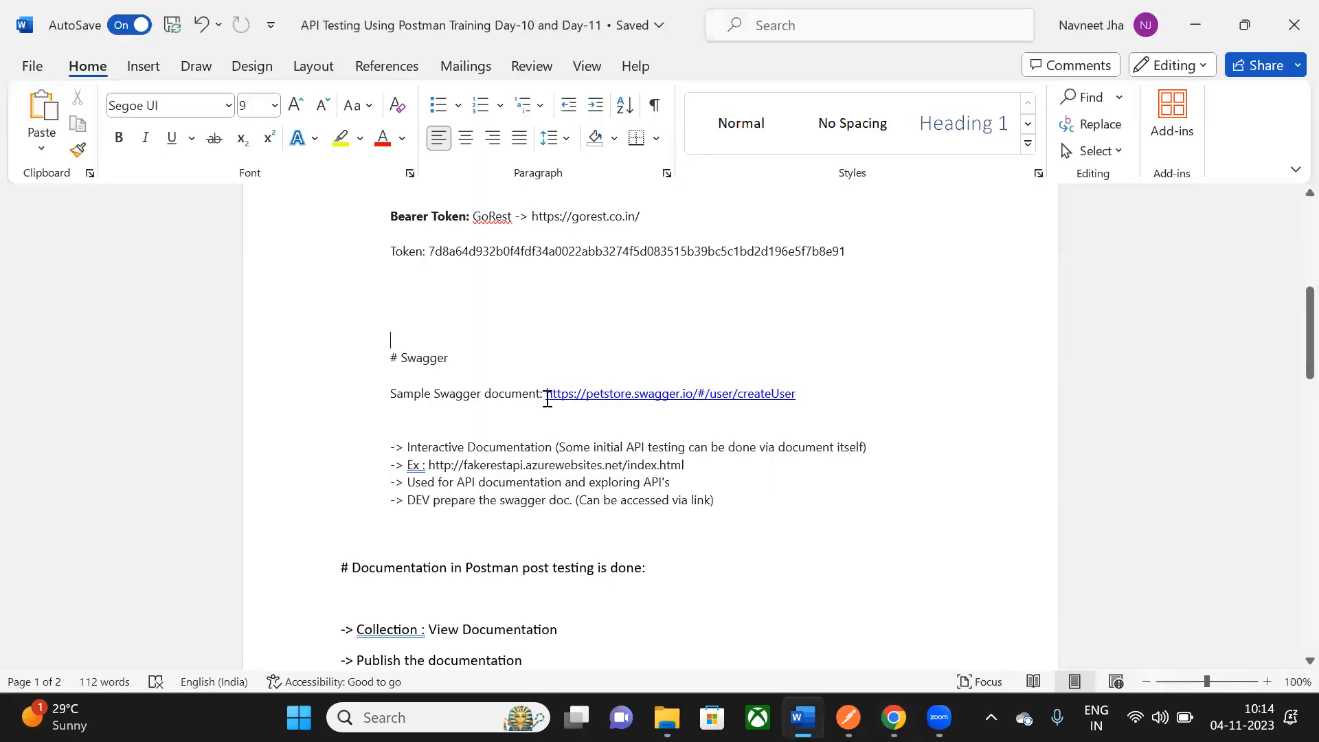
{"action": "key", "text": "alt+Tab"}
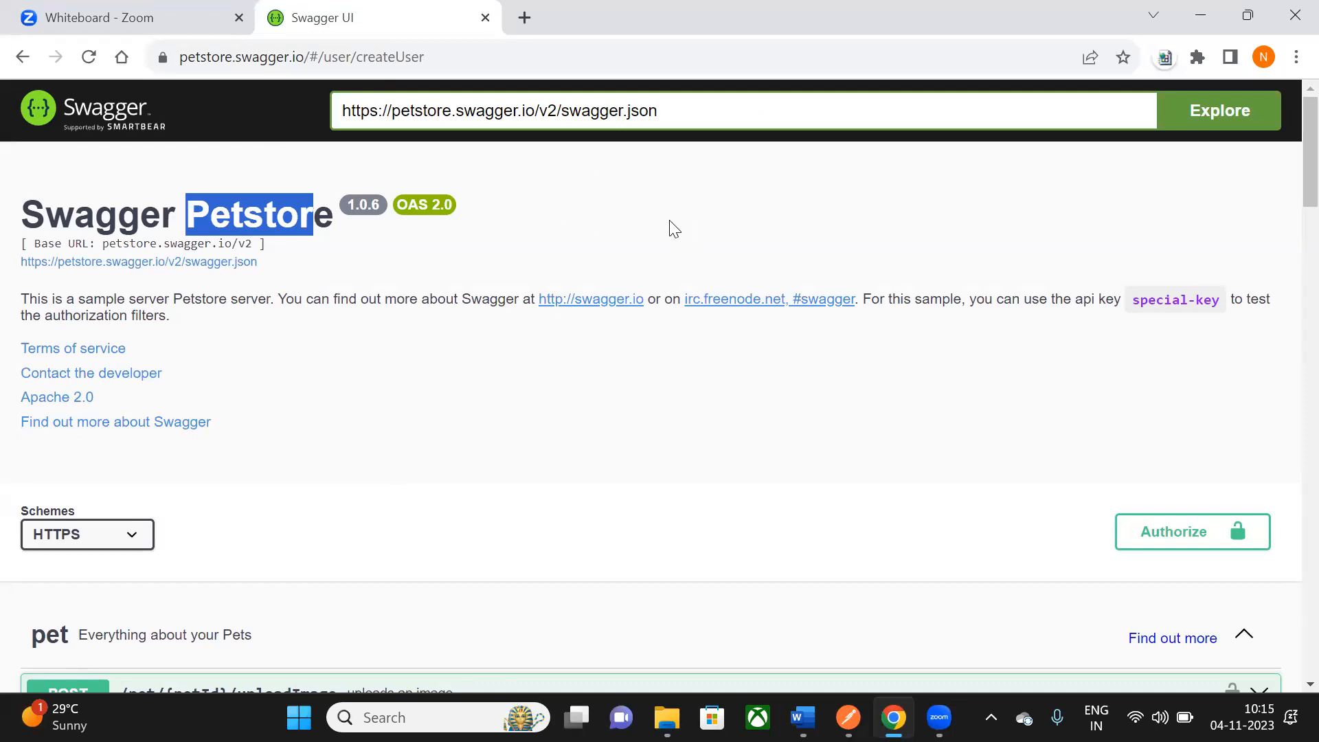
- Scroll to the user section, collapsing POST /user and the Models section
{"action": "scroll", "coordinate": [672, 215], "scroll_direction": "down", "scroll_amount": 5}
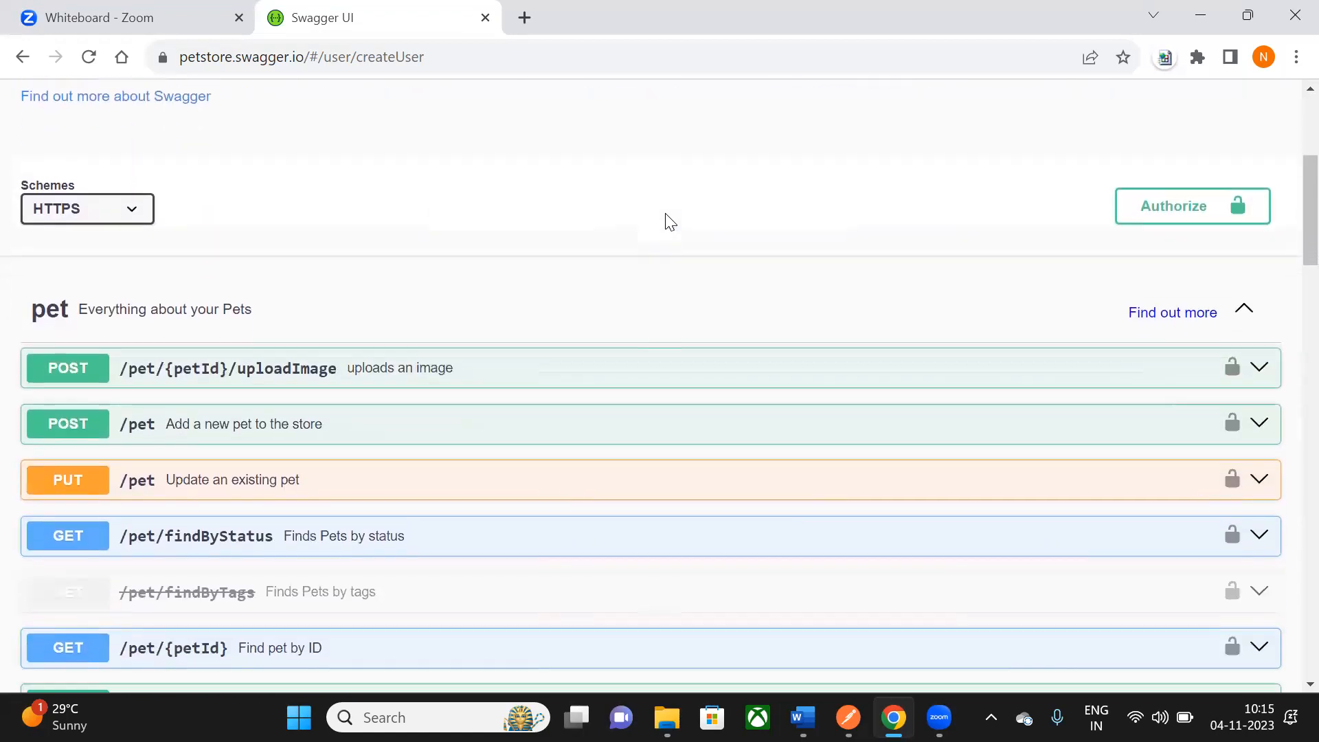
{"action": "scroll", "coordinate": [665, 215], "scroll_direction": "down", "scroll_amount": 20}
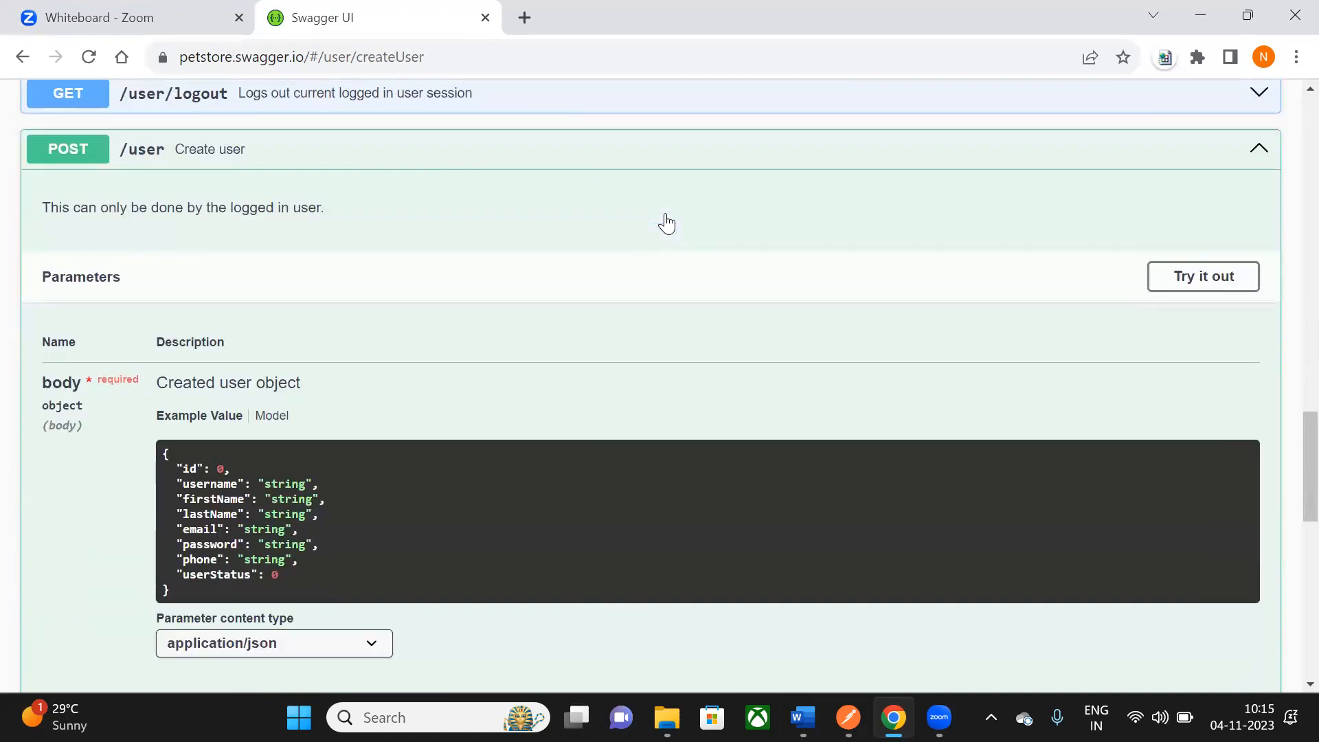
{"action": "scroll", "coordinate": [665, 214], "scroll_direction": "down", "scroll_amount": 6}
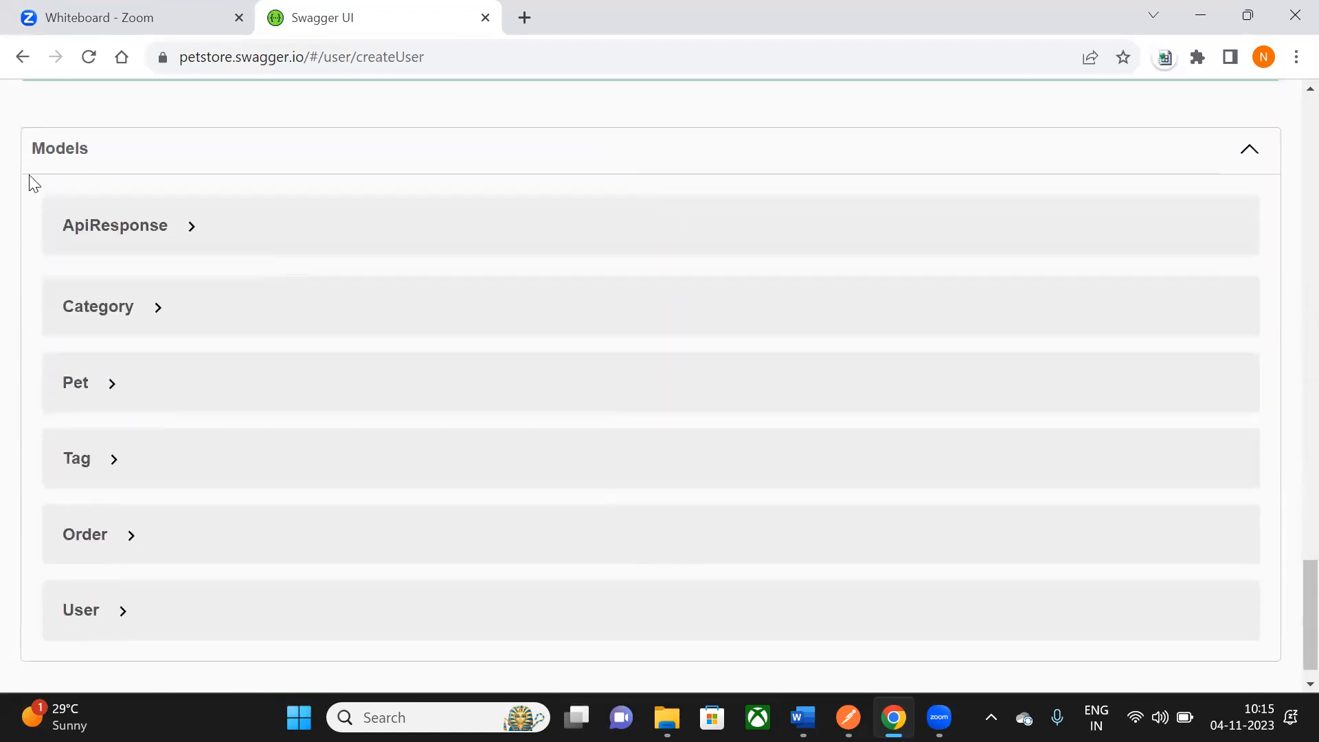
{"action": "scroll", "coordinate": [97, 241], "scroll_direction": "down", "scroll_amount": 1}
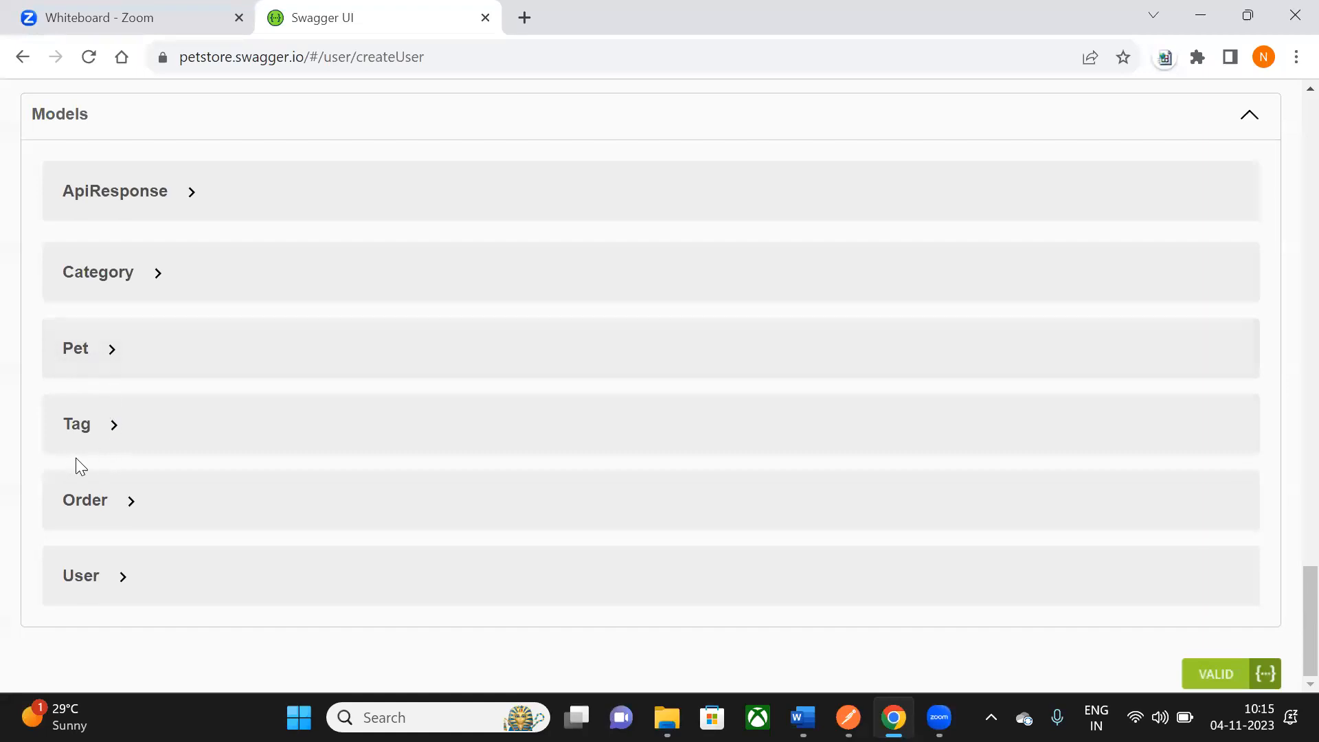
{"action": "scroll", "coordinate": [145, 606], "scroll_direction": "up", "scroll_amount": 15}
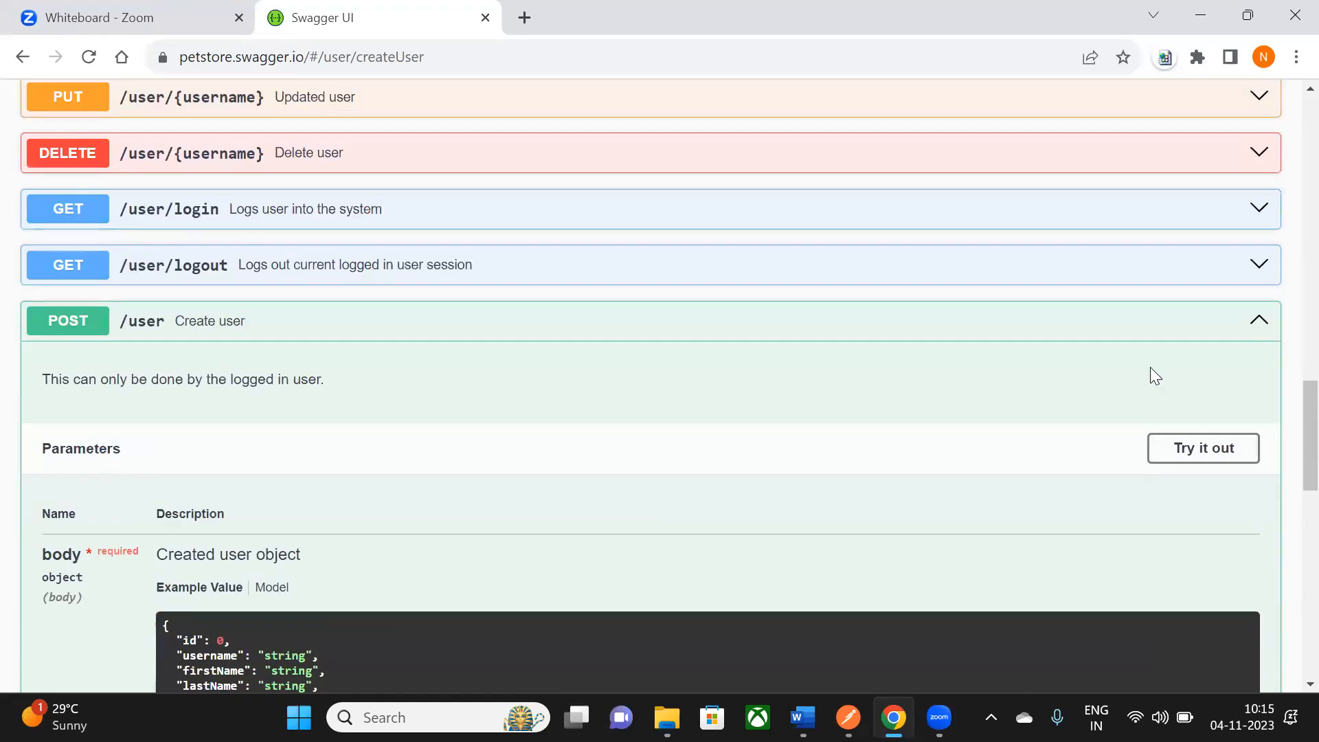
{"action": "left_click", "coordinate": [1259, 326]}
{"action": "scroll", "coordinate": [1240, 386], "scroll_direction": "down", "scroll_amount": 1}
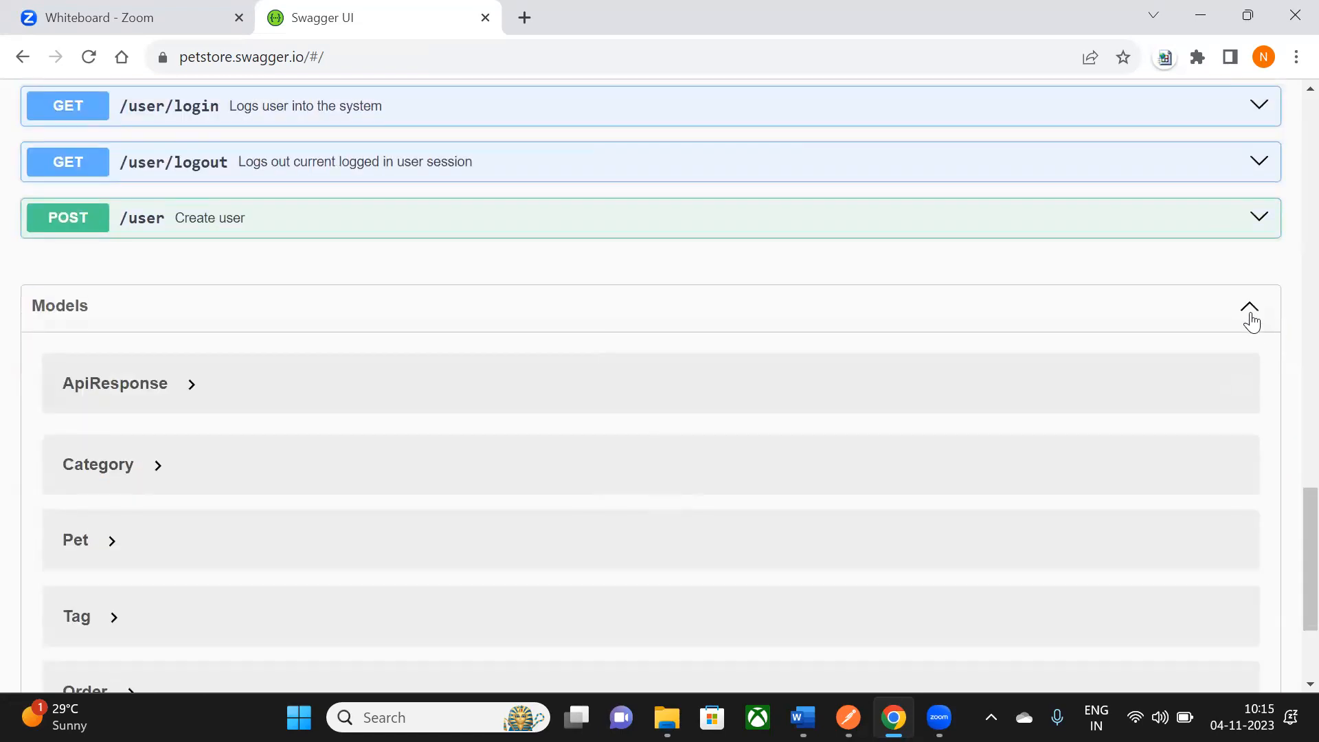
{"action": "left_click", "coordinate": [1250, 310]}
{"action": "mouse_move", "coordinate": [1224, 353]}
{"action": "scroll", "coordinate": [1225, 356], "scroll_direction": "up", "scroll_amount": 3}
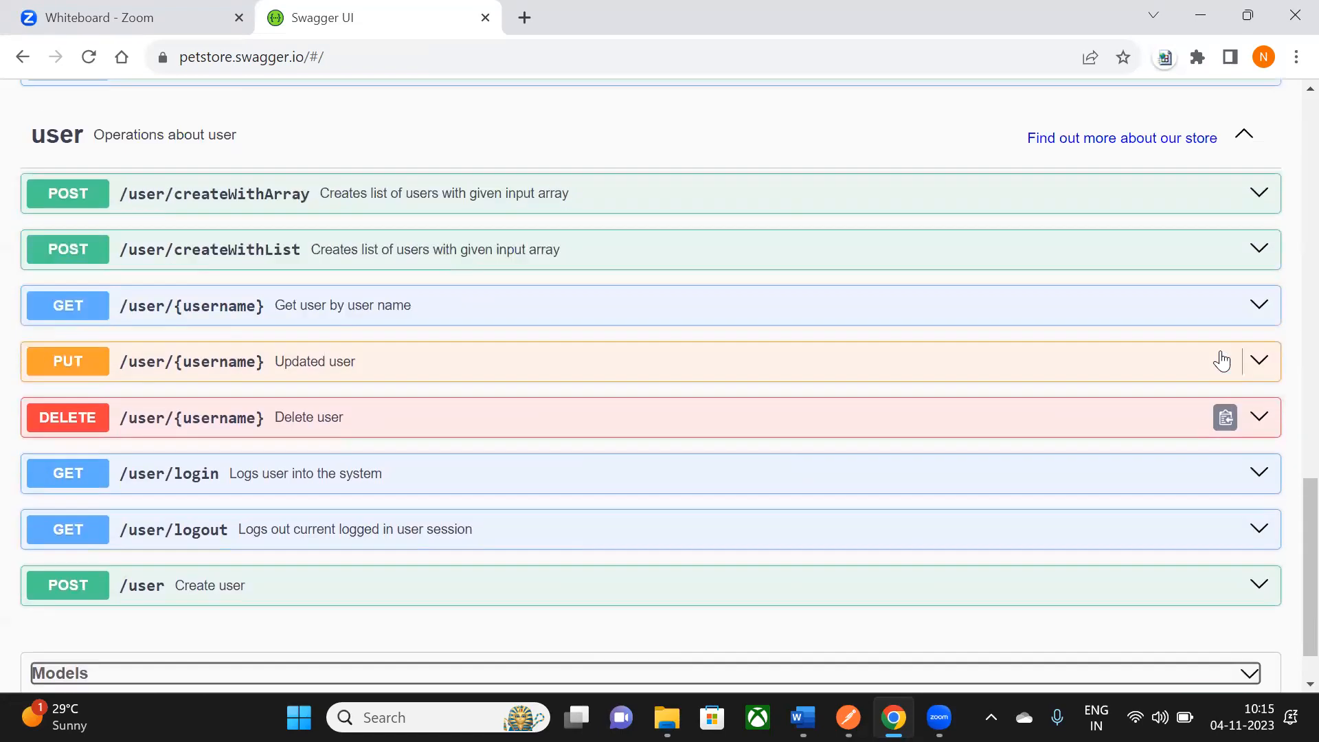
{"action": "scroll", "coordinate": [1216, 353], "scroll_direction": "down", "scroll_amount": 1}
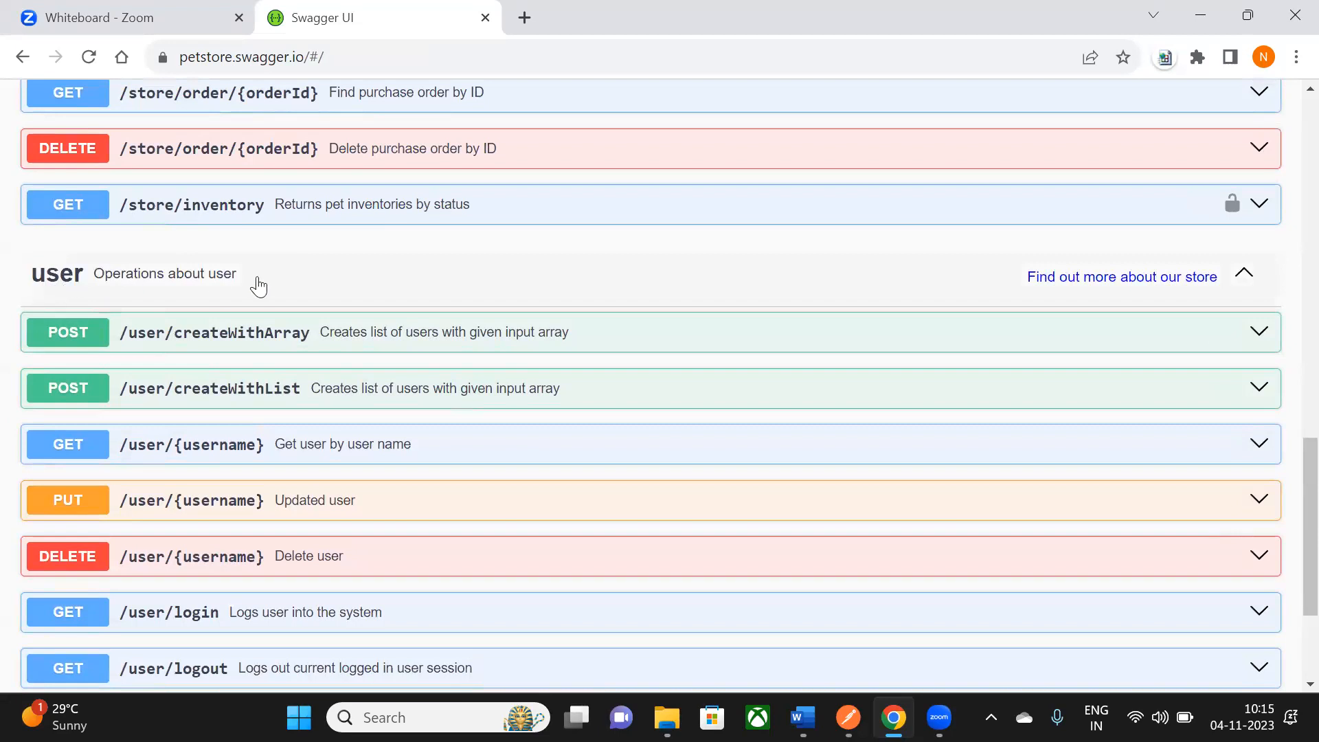
{"action": "scroll", "coordinate": [256, 275], "scroll_direction": "down", "scroll_amount": 1}
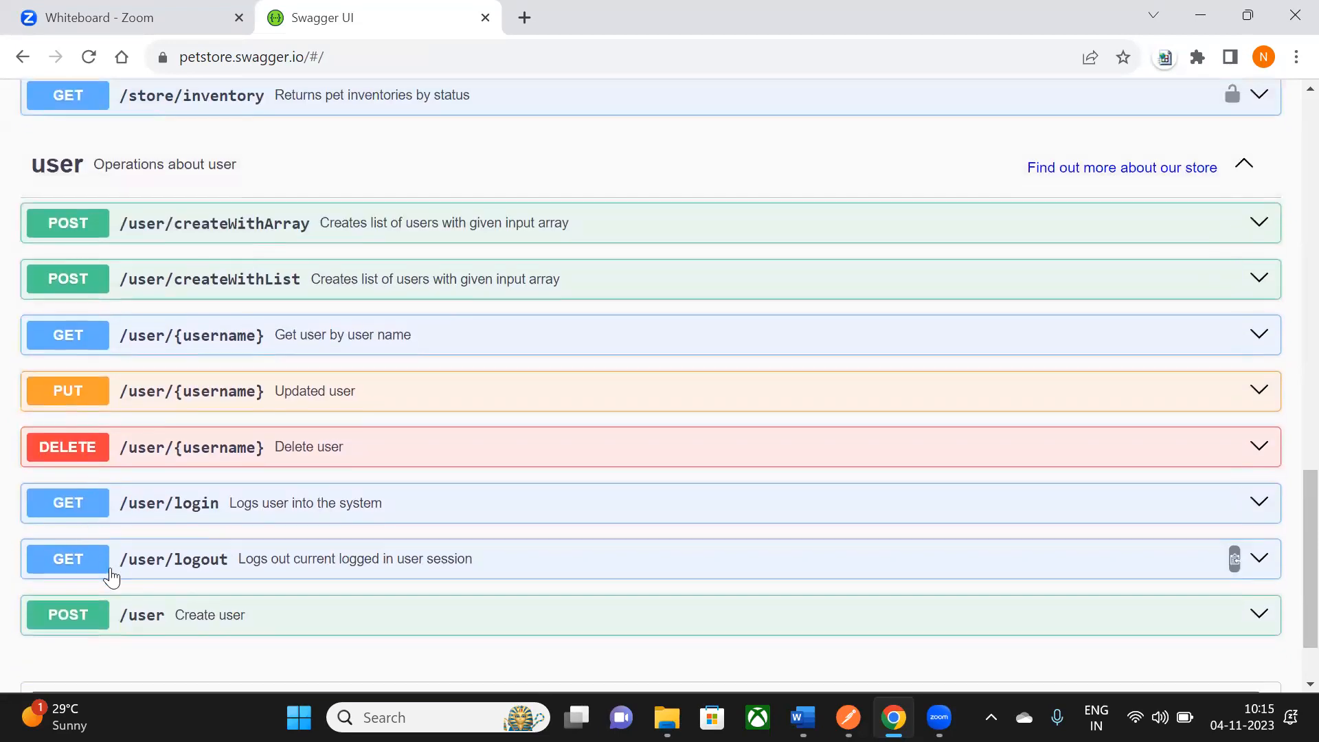
{"action": "scroll", "coordinate": [103, 542], "scroll_direction": "down", "scroll_amount": 1}
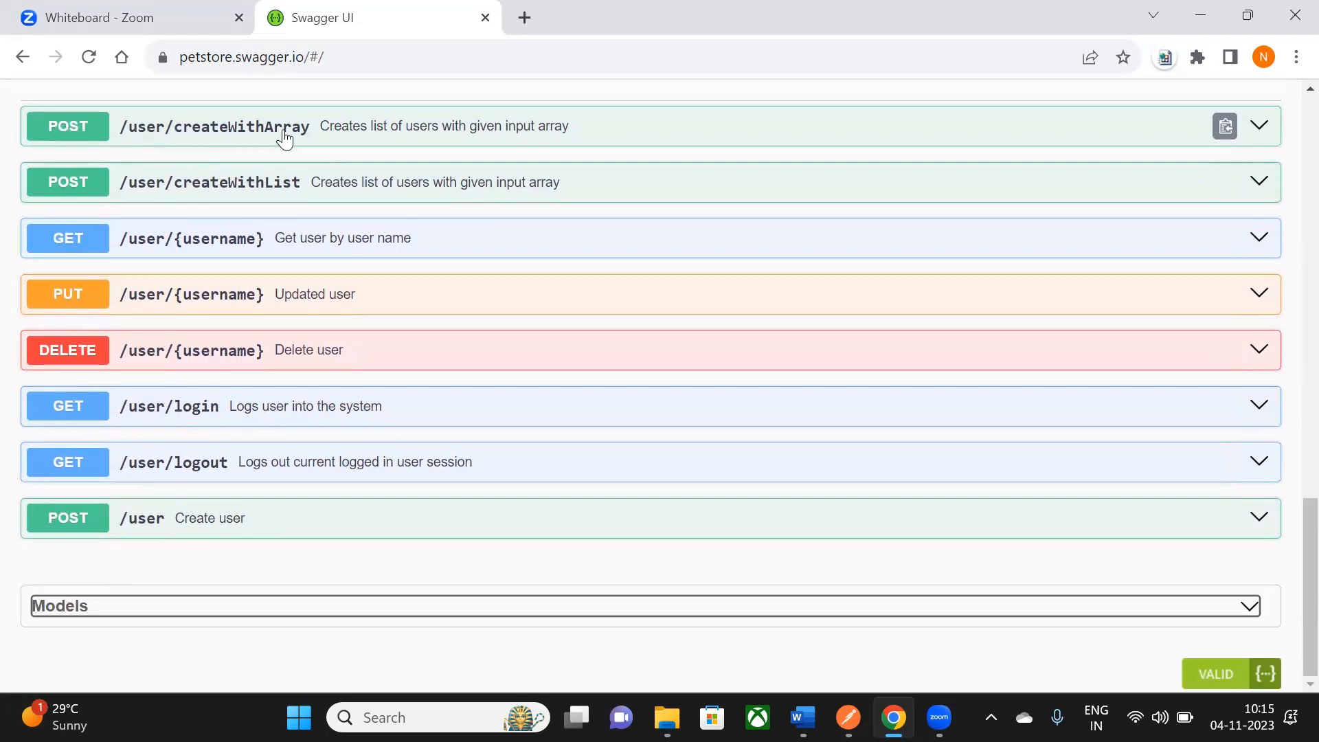
{"action": "scroll", "coordinate": [288, 134], "scroll_direction": "up", "scroll_amount": 1}
{"action": "scroll", "coordinate": [292, 153], "scroll_direction": "down", "scroll_amount": 1}
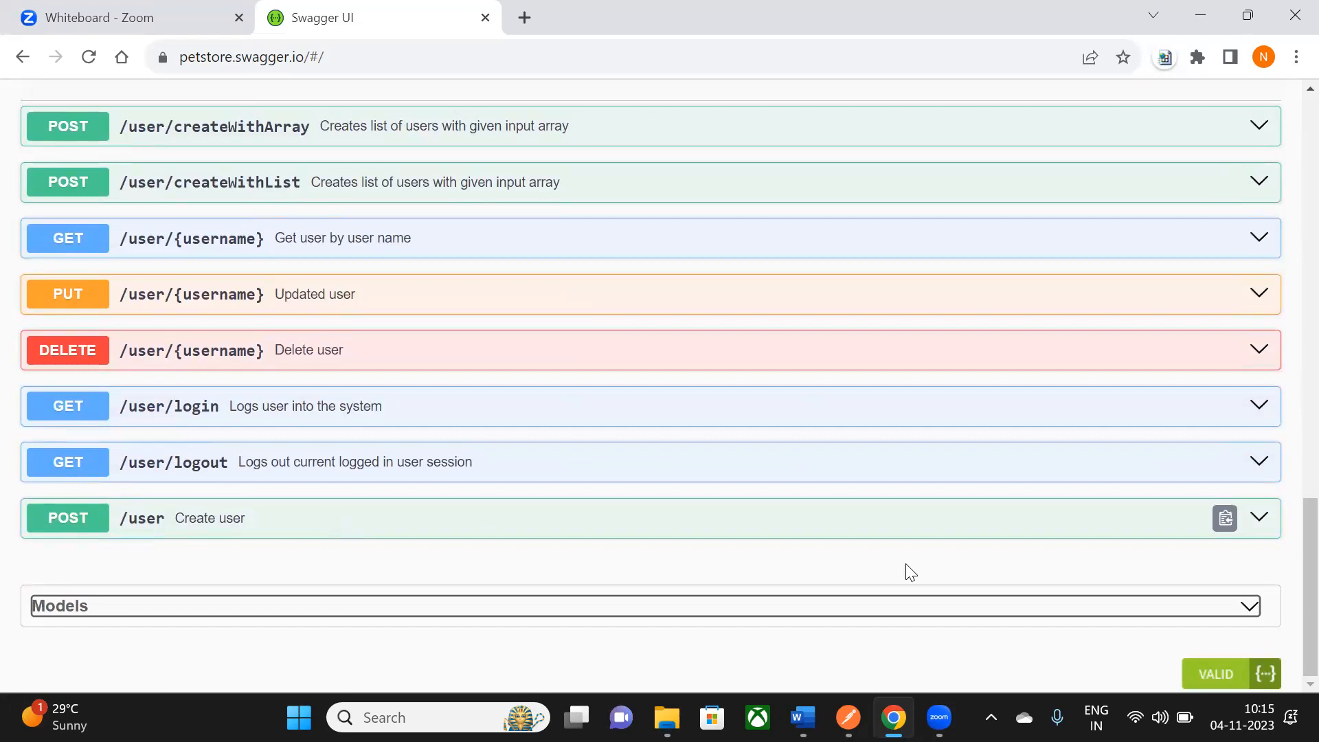
- Expand POST /user Create user and examine its logged-in note and example JSON body
{"action": "left_click", "coordinate": [1260, 521]}
{"action": "scroll", "coordinate": [1209, 183], "scroll_direction": "down", "scroll_amount": 3}
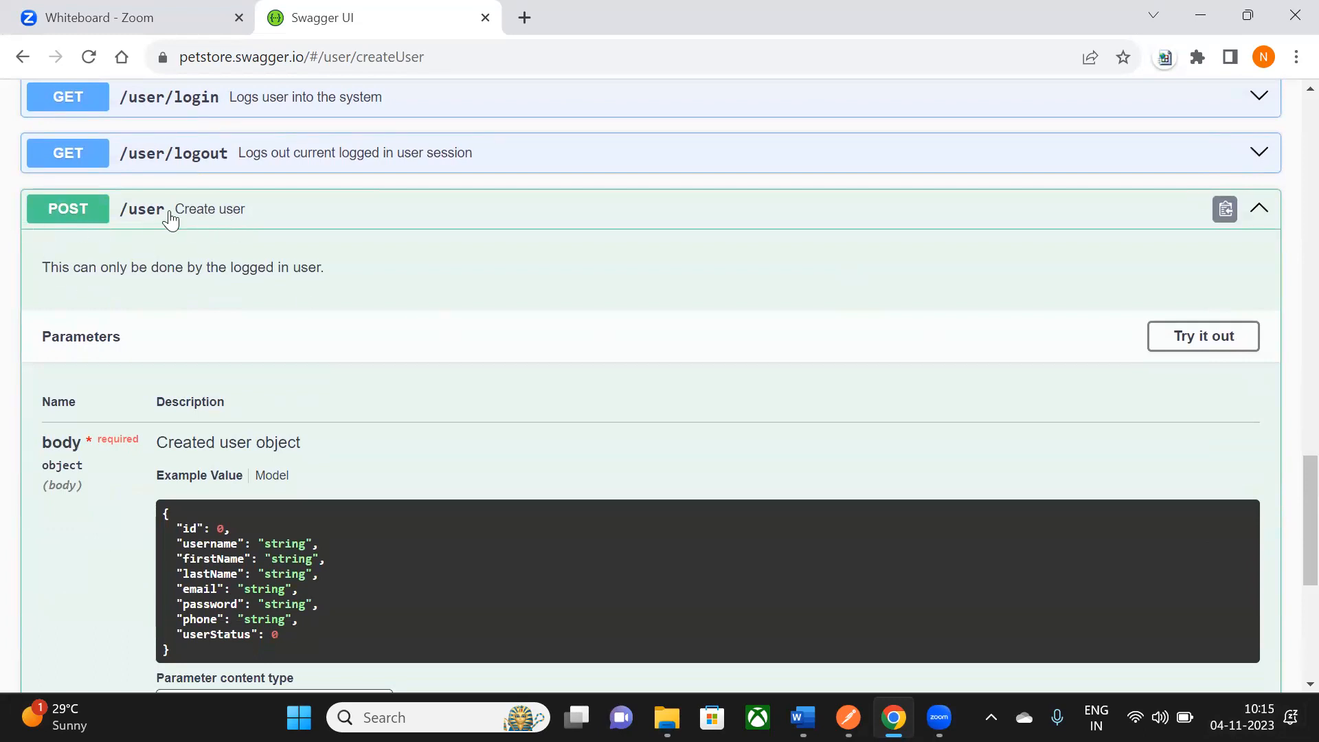
{"action": "left_click_drag", "start_coordinate": [70, 268], "coordinate": [318, 268]}
{"action": "scroll", "coordinate": [331, 282], "scroll_direction": "down", "scroll_amount": 1}
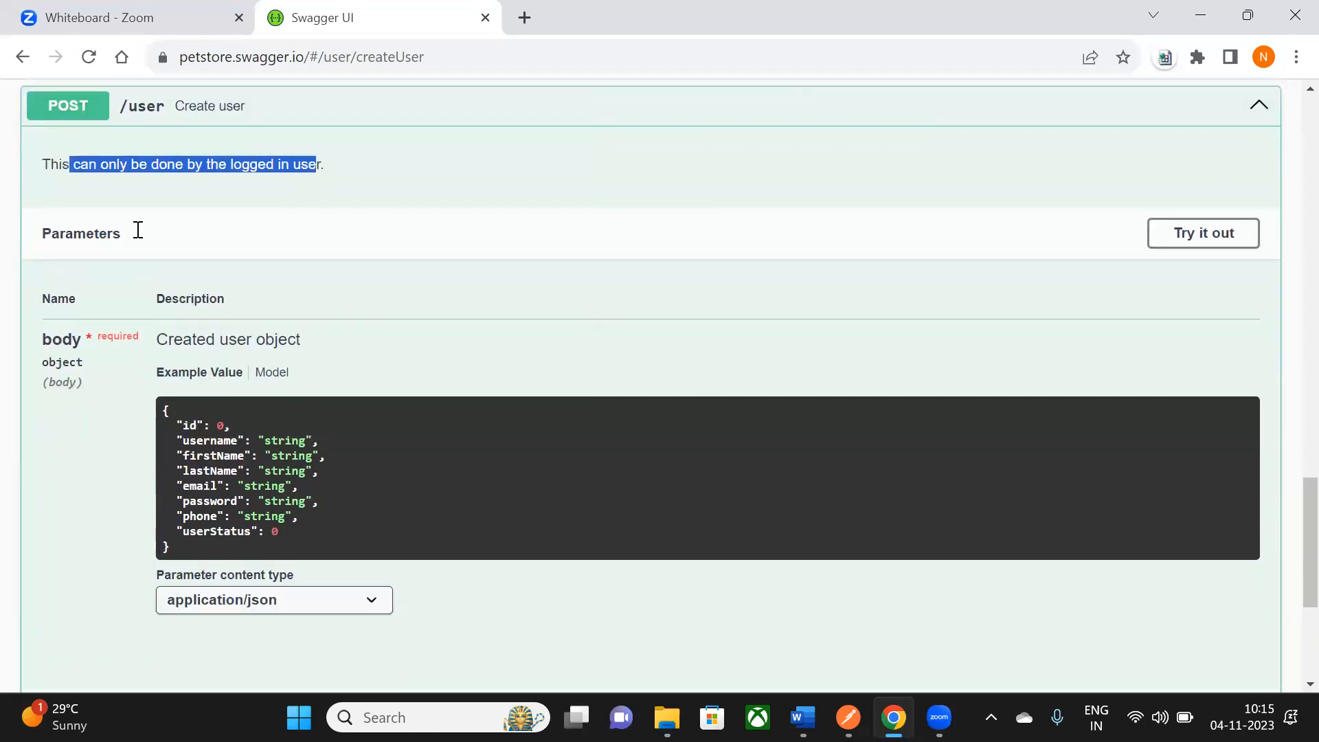
{"action": "scroll", "coordinate": [1175, 244], "scroll_direction": "up", "scroll_amount": 2}
{"action": "scroll", "coordinate": [327, 412], "scroll_direction": "down", "scroll_amount": 2}
{"action": "scroll", "coordinate": [154, 338], "scroll_direction": "down", "scroll_amount": 1}
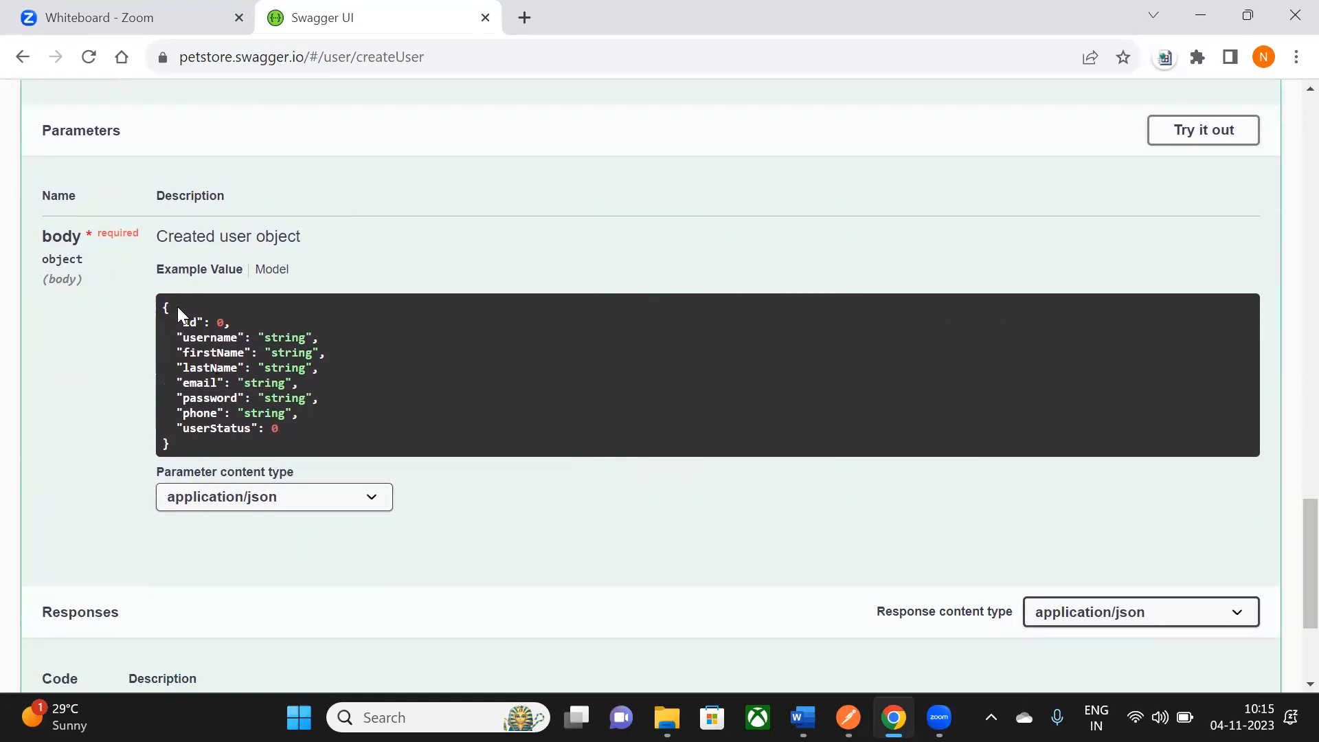
{"action": "left_click_drag", "start_coordinate": [166, 307], "coordinate": [180, 445]}
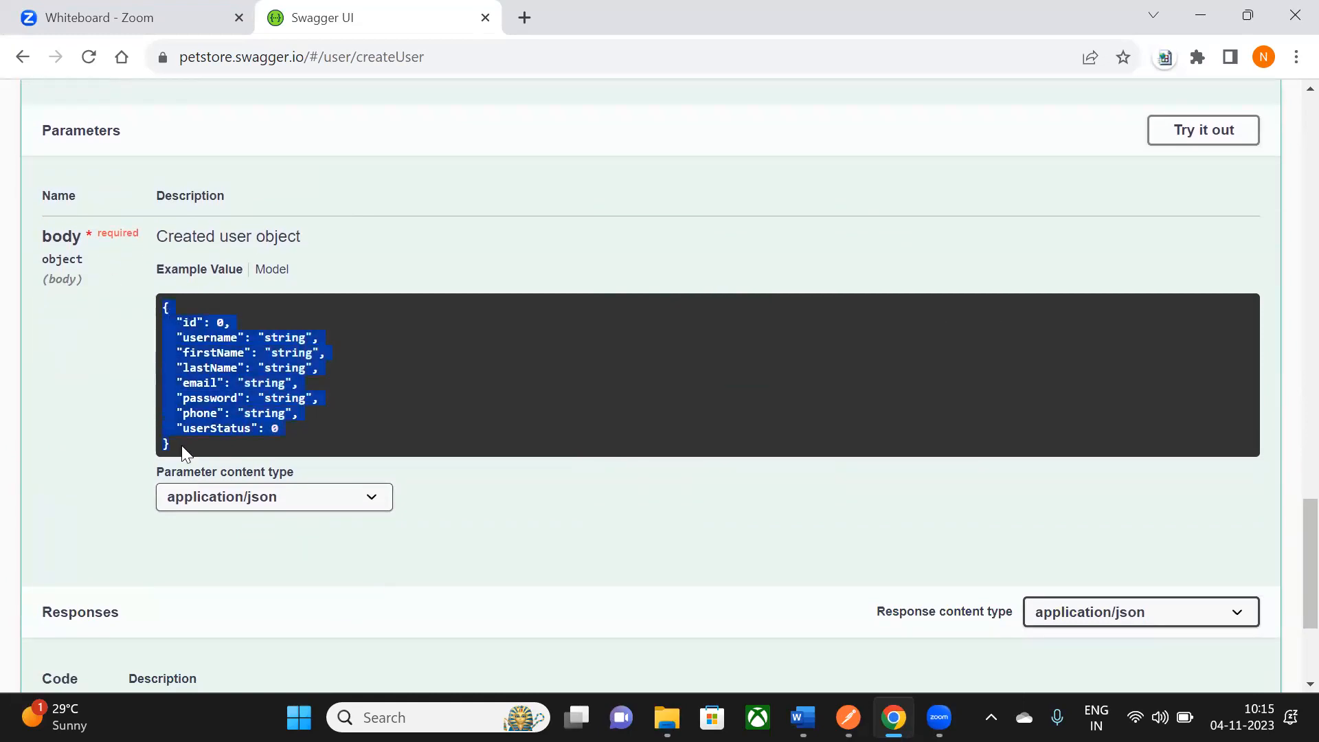
{"action": "scroll", "coordinate": [181, 446], "scroll_direction": "down", "scroll_amount": 1}
{"action": "scroll", "coordinate": [197, 440], "scroll_direction": "down", "scroll_amount": 2}
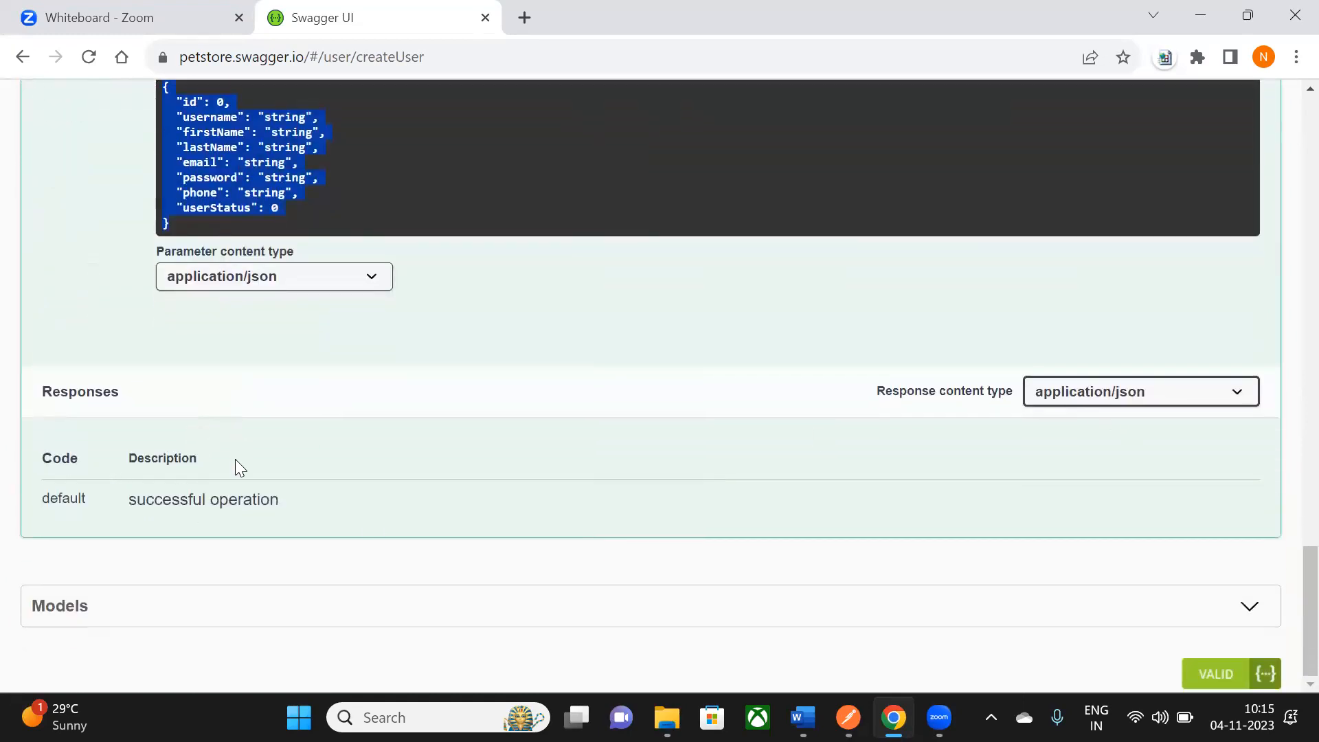
{"action": "scroll", "coordinate": [863, 530], "scroll_direction": "up", "scroll_amount": 3}
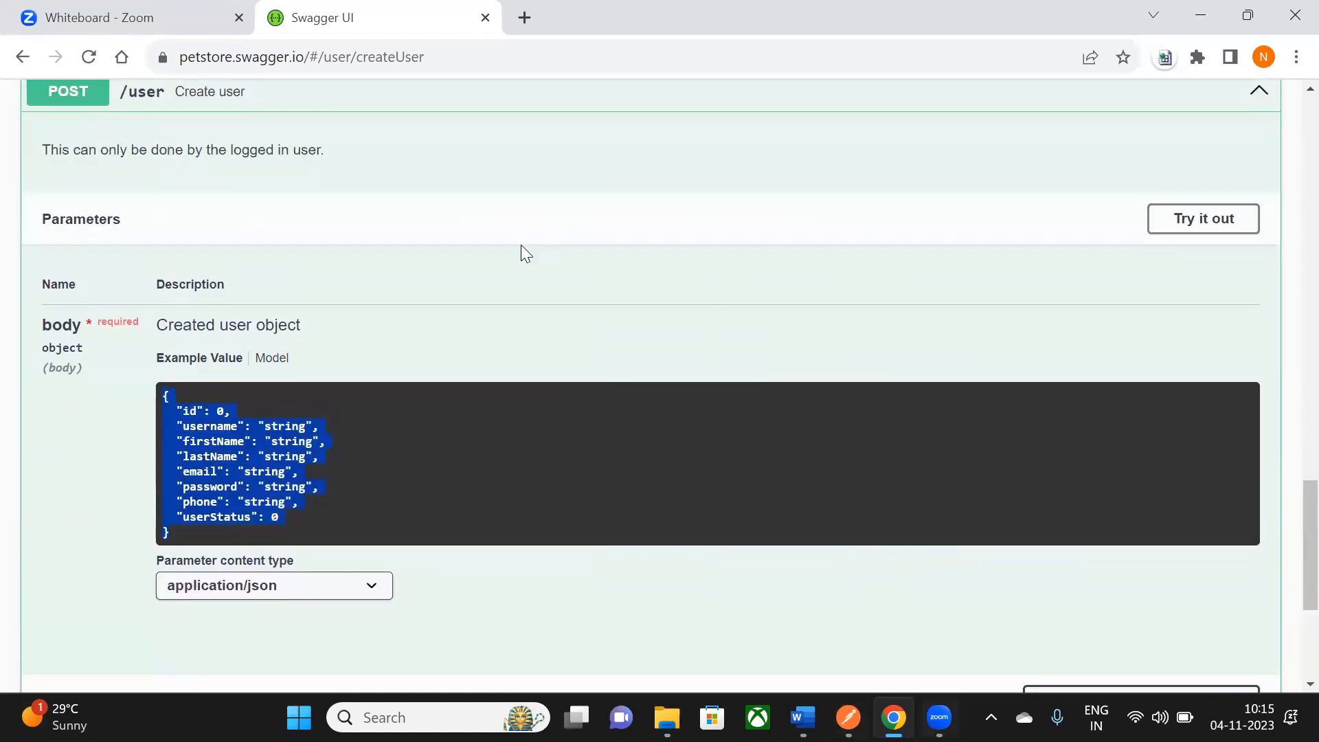
{"action": "scroll", "coordinate": [521, 245], "scroll_direction": "up", "scroll_amount": 3}
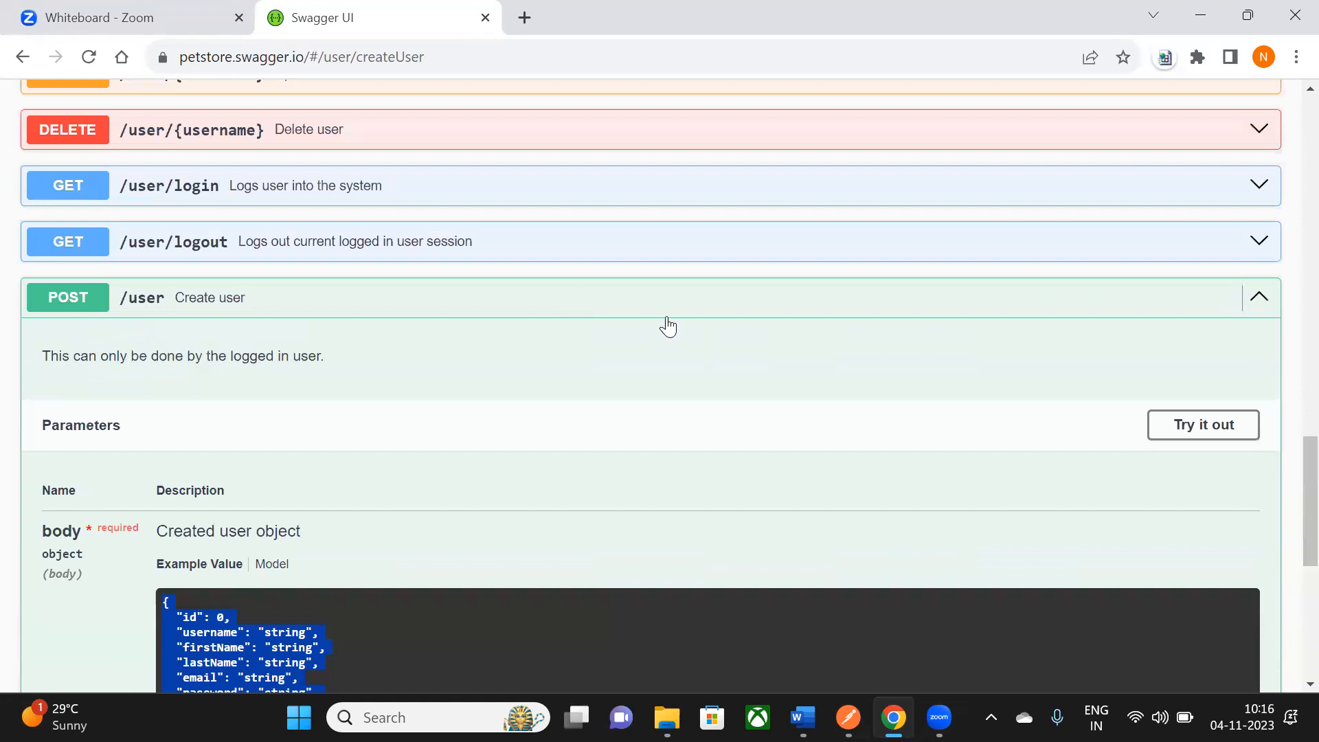
{"action": "mouse_move", "coordinate": [667, 318]}
{"action": "scroll", "coordinate": [641, 361], "scroll_direction": "up", "scroll_amount": 7}
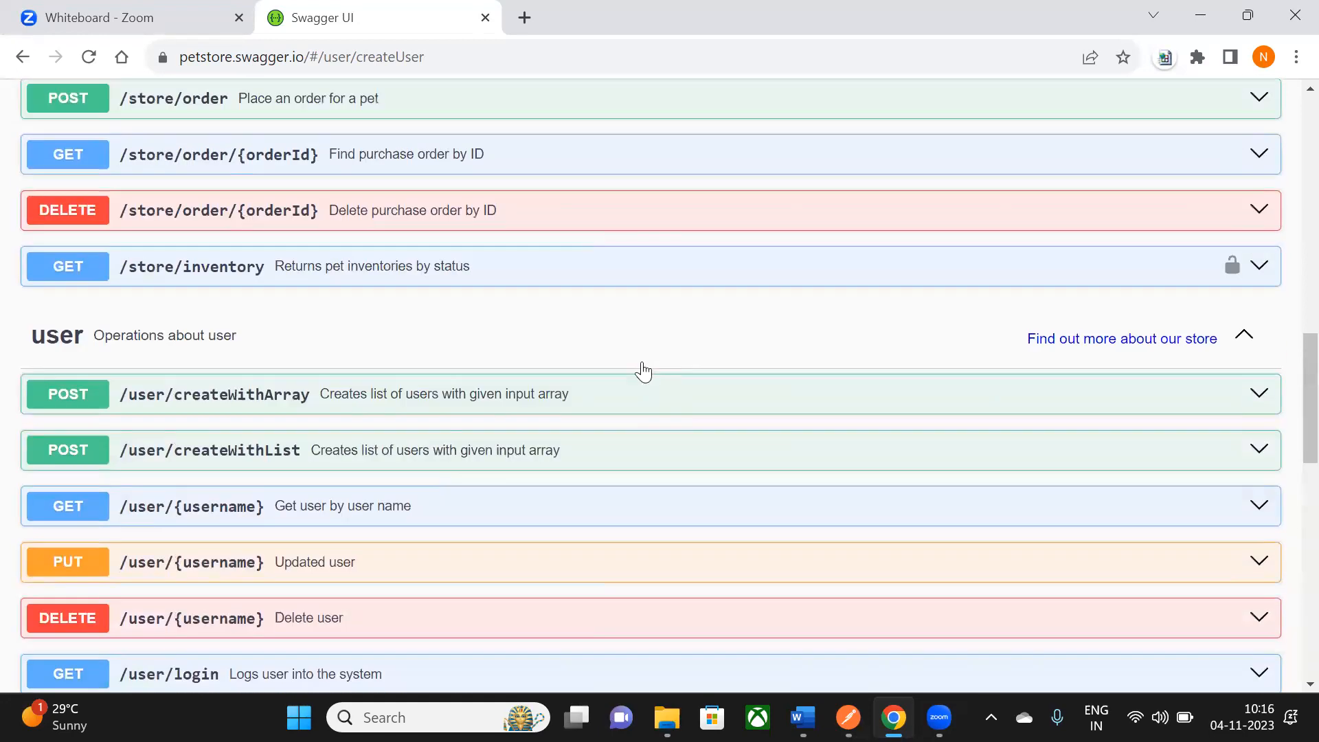
{"action": "scroll", "coordinate": [708, 647], "scroll_direction": "down", "scroll_amount": 5}
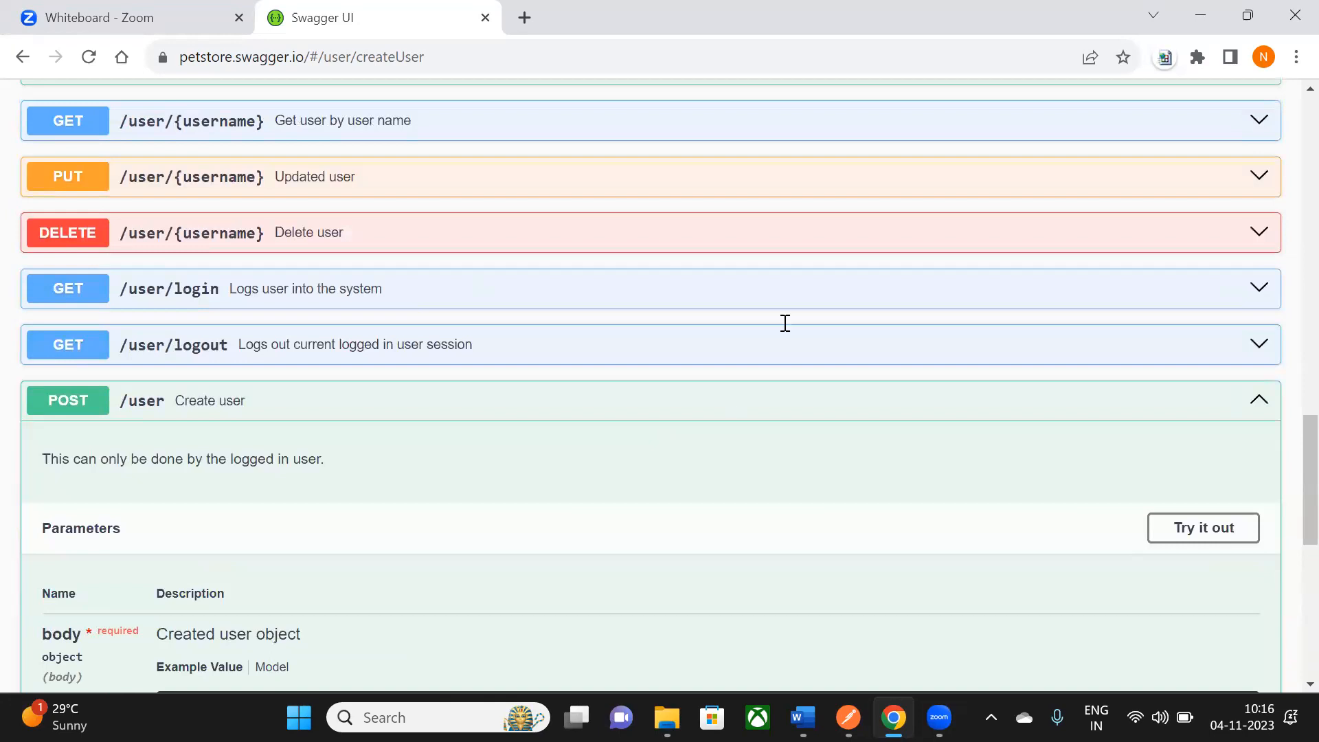
{"action": "key", "text": "alt+Tab"}
{"action": "scroll", "coordinate": [424, 424], "scroll_direction": "down", "scroll_amount": 2}
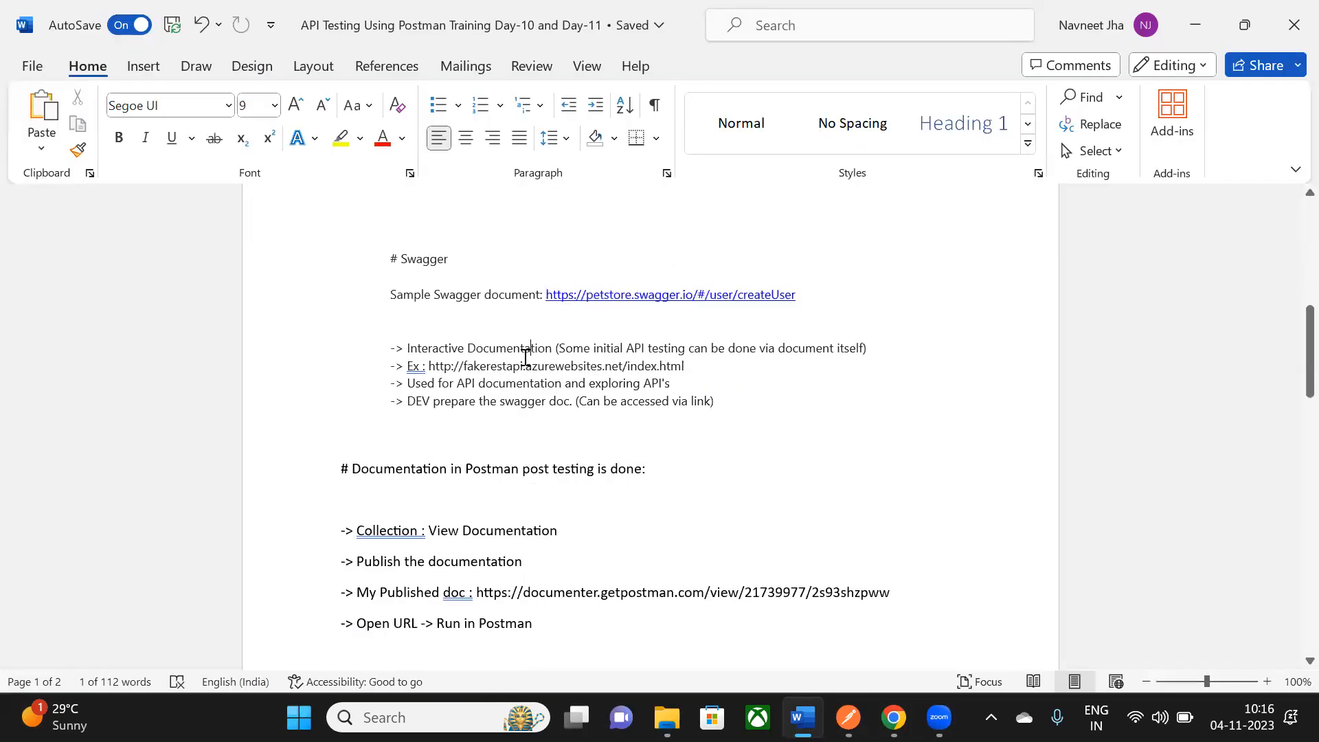
{"action": "left_click", "coordinate": [446, 345]}
{"action": "left_click_drag", "start_coordinate": [410, 371], "coordinate": [686, 368]}
{"action": "key", "text": "Delete"}
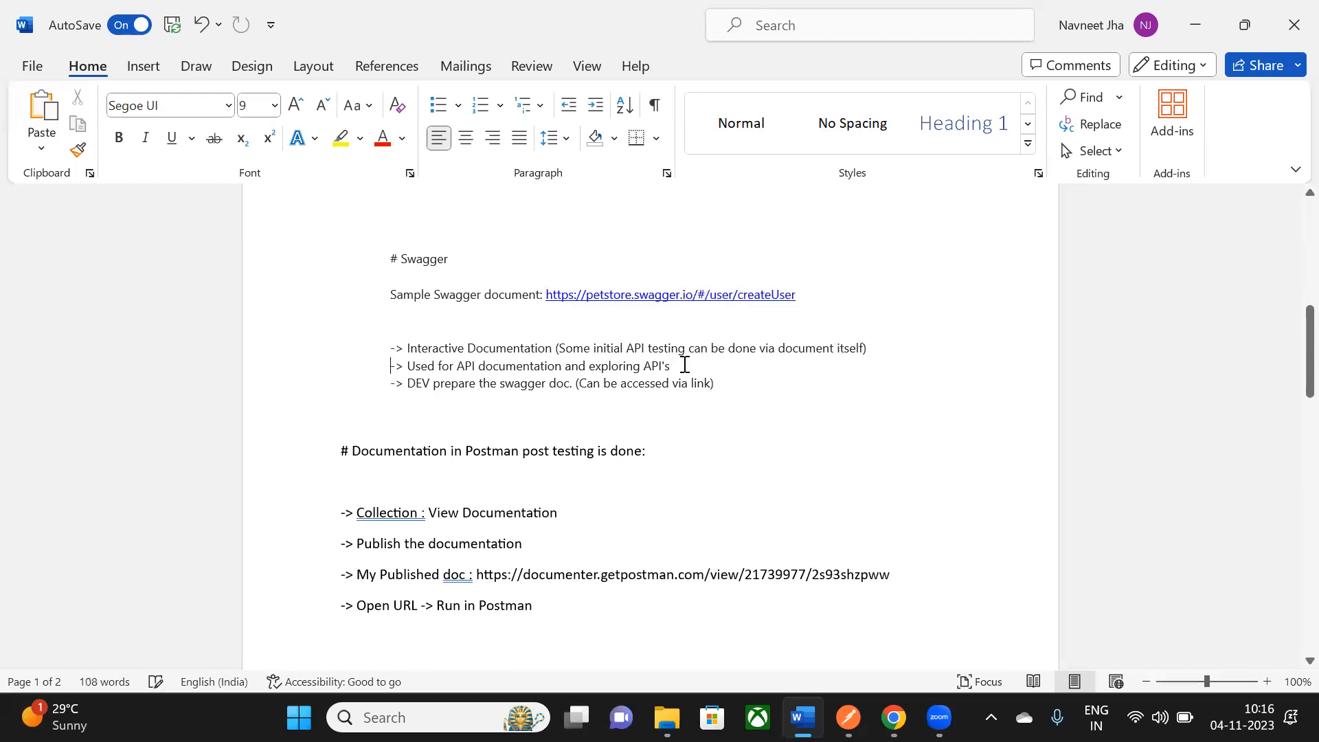
{"action": "left_click_drag", "start_coordinate": [426, 350], "coordinate": [544, 353]}
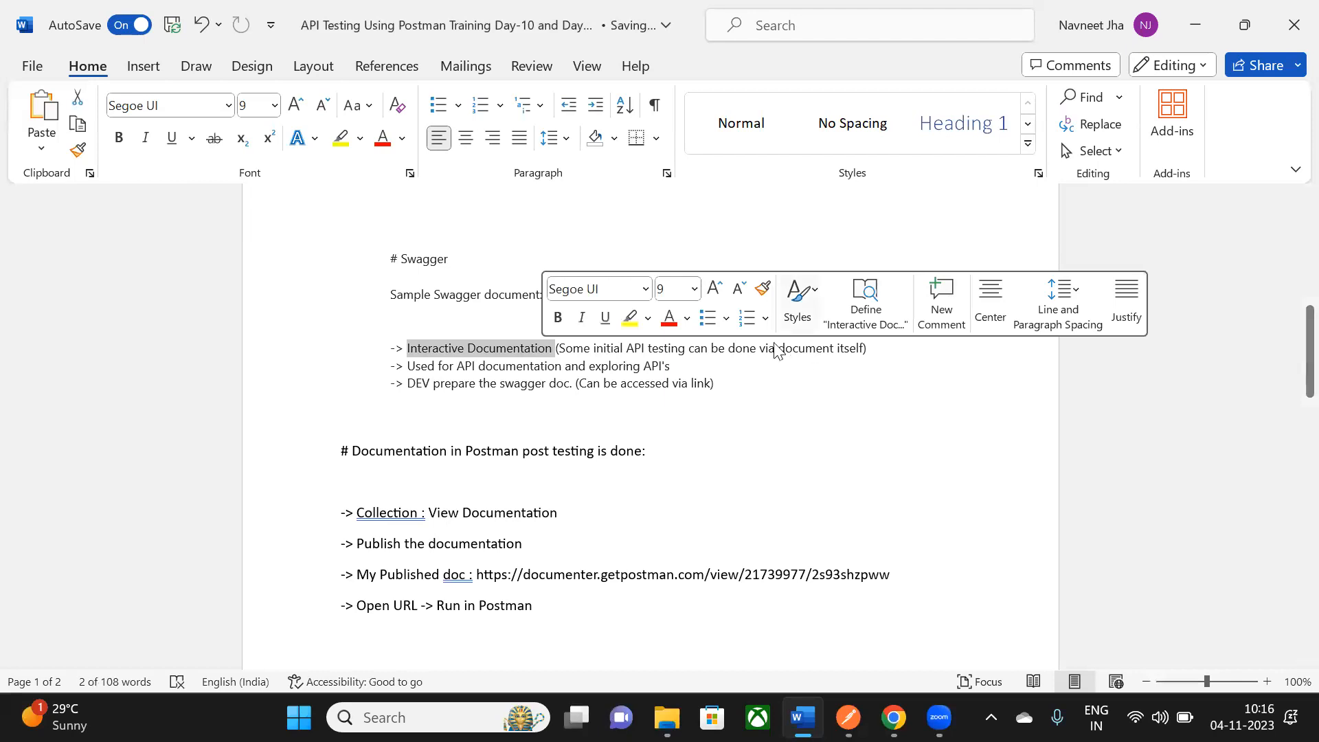
{"action": "key", "text": "alt+Tab"}
{"action": "scroll", "coordinate": [678, 404], "scroll_direction": "up", "scroll_amount": 1}
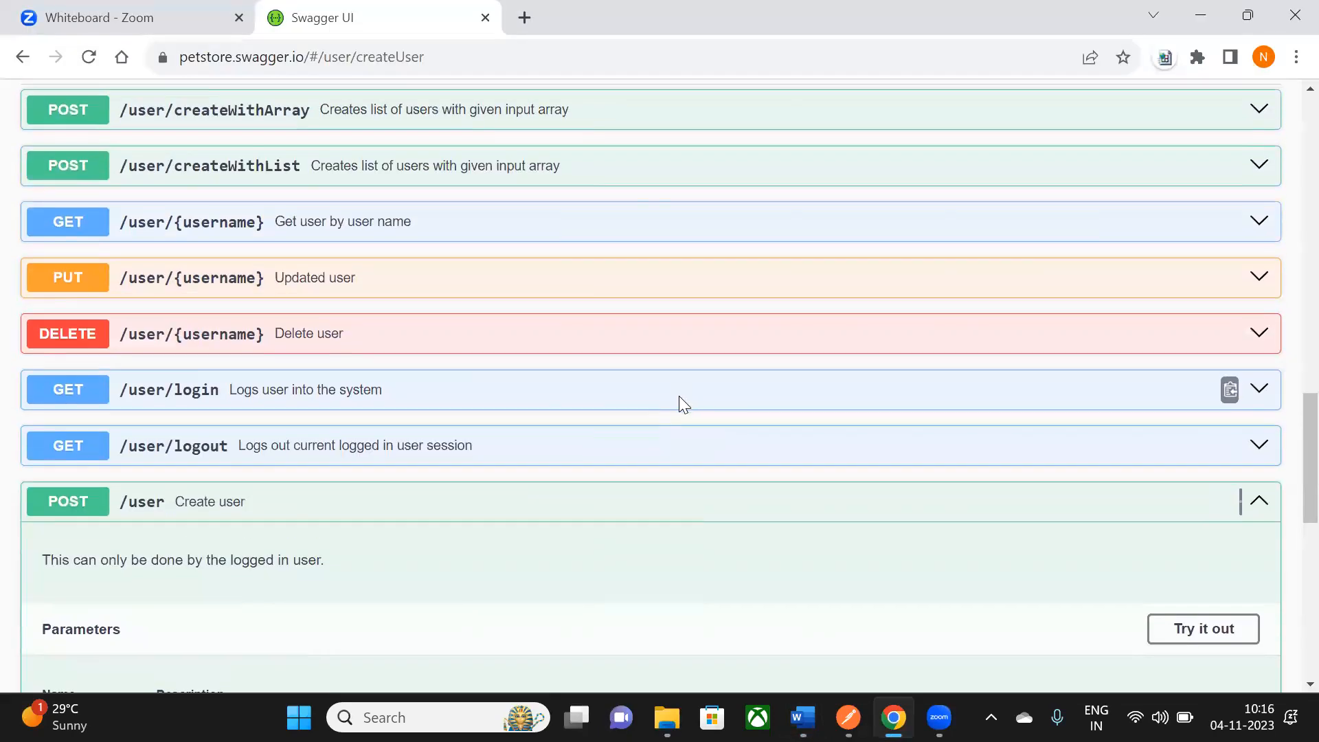
{"action": "scroll", "coordinate": [653, 391], "scroll_direction": "down", "scroll_amount": 3}
{"action": "scroll", "coordinate": [980, 338], "scroll_direction": "up", "scroll_amount": 1}
{"action": "left_click", "coordinate": [1266, 303]}
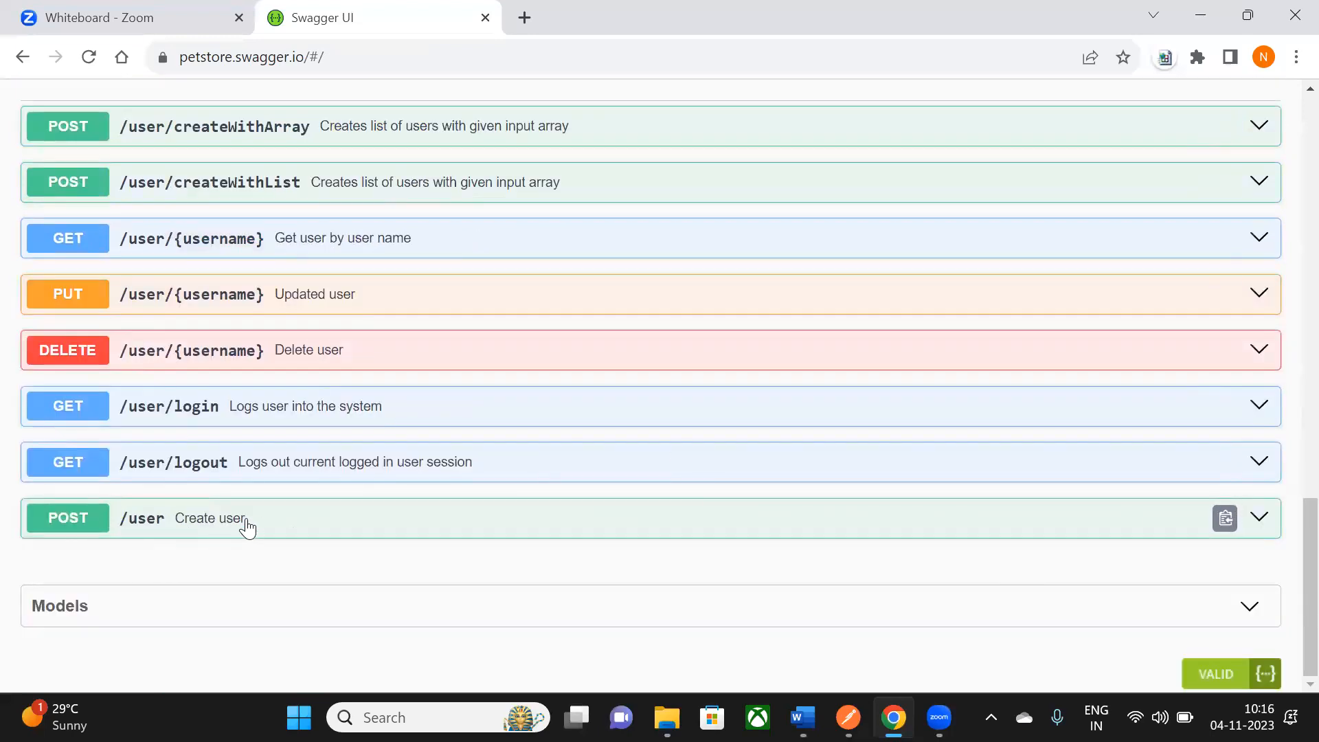
{"action": "left_click", "coordinate": [1260, 518]}
{"action": "scroll", "coordinate": [1263, 529], "scroll_direction": "down", "scroll_amount": 3}
{"action": "scroll", "coordinate": [934, 421], "scroll_direction": "down", "scroll_amount": 3}
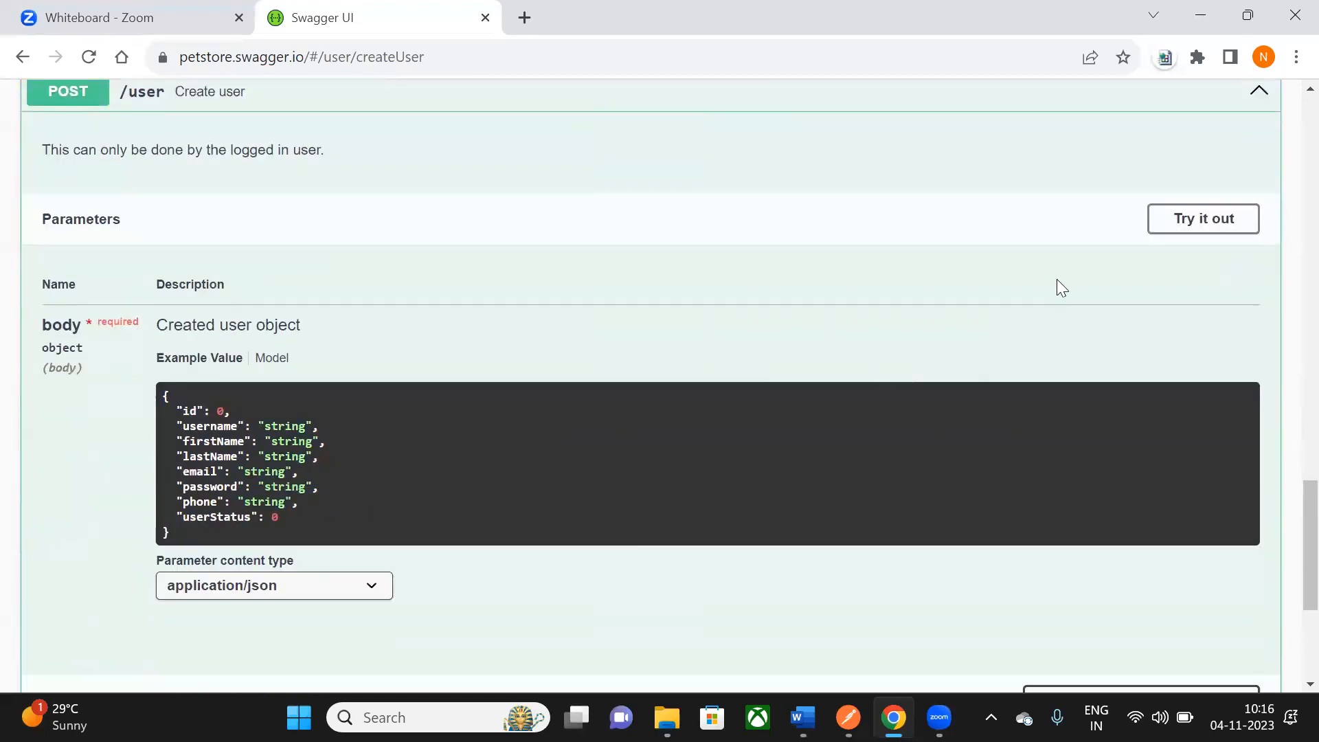
{"action": "left_click", "coordinate": [1211, 234]}
{"action": "scroll", "coordinate": [1187, 221], "scroll_direction": "down", "scroll_amount": 2}
{"action": "scroll", "coordinate": [634, 224], "scroll_direction": "up", "scroll_amount": 2}
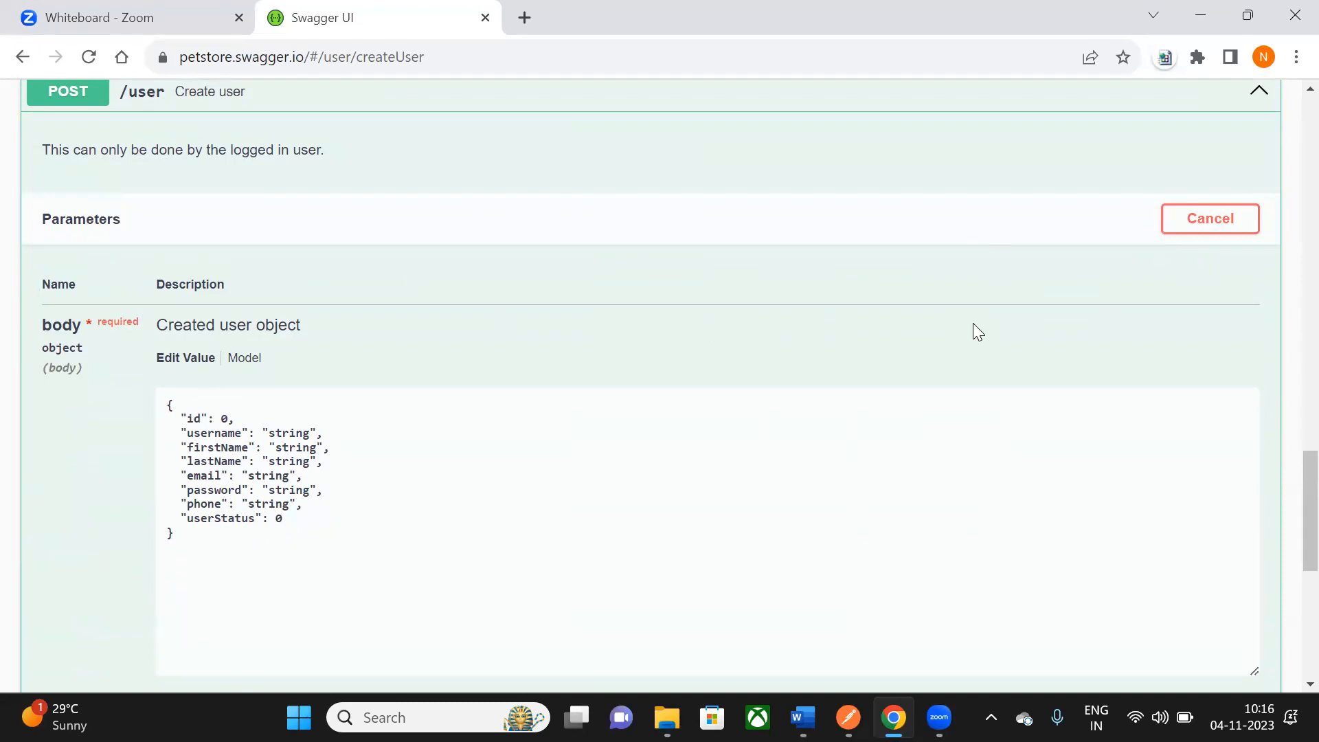
{"action": "left_click", "coordinate": [1194, 219]}
{"action": "scroll", "coordinate": [821, 349], "scroll_direction": "up", "scroll_amount": 1}
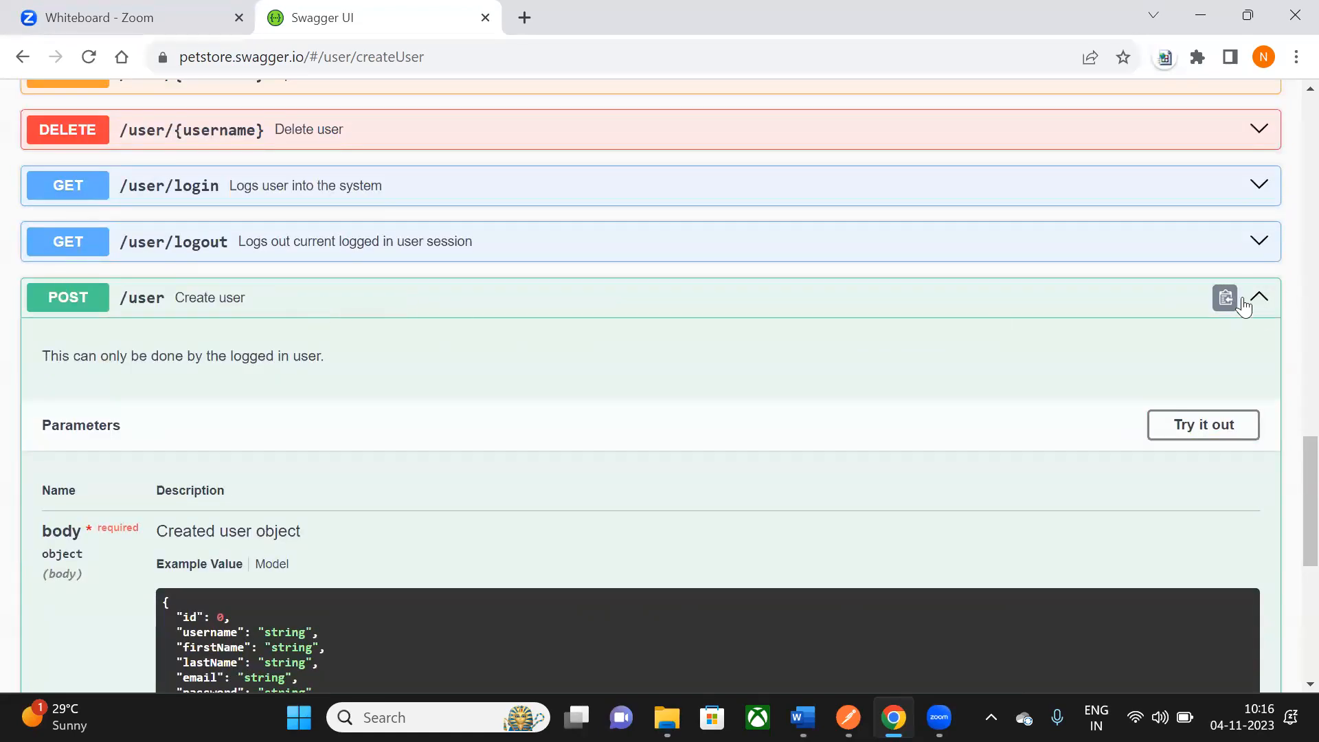
{"action": "scroll", "coordinate": [378, 247], "scroll_direction": "down", "scroll_amount": 1}
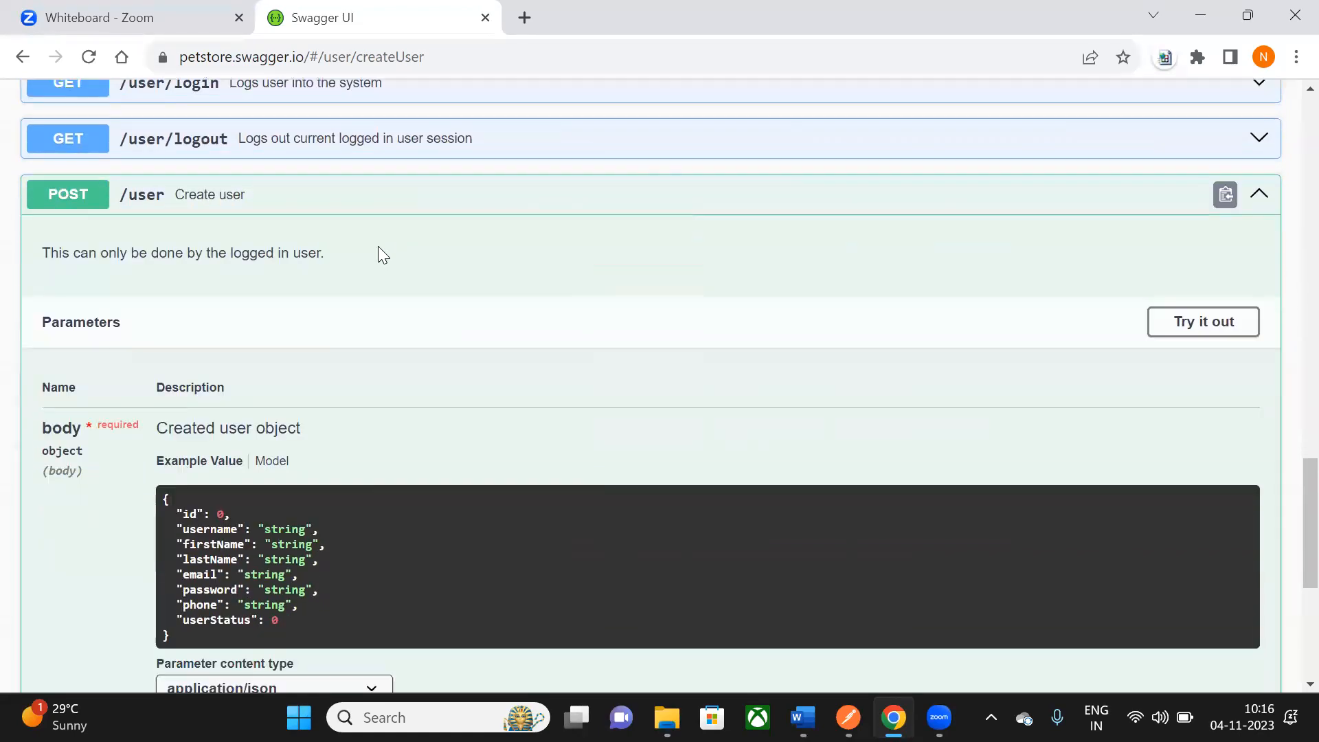
- Make the POST /user request body editable and set the id to 15
{"action": "left_click", "coordinate": [1196, 331]}
{"action": "scroll", "coordinate": [536, 386], "scroll_direction": "down", "scroll_amount": 1}
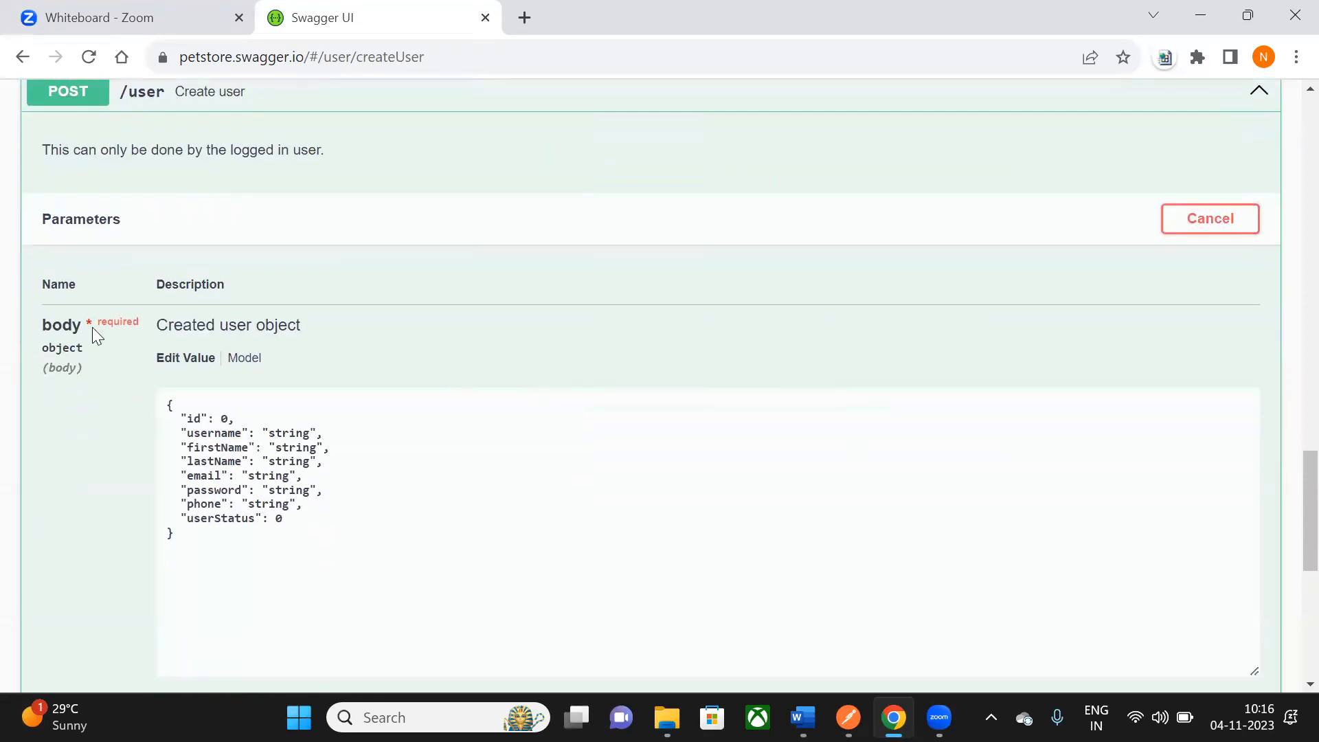
{"action": "left_click_drag", "start_coordinate": [172, 407], "coordinate": [174, 560]}
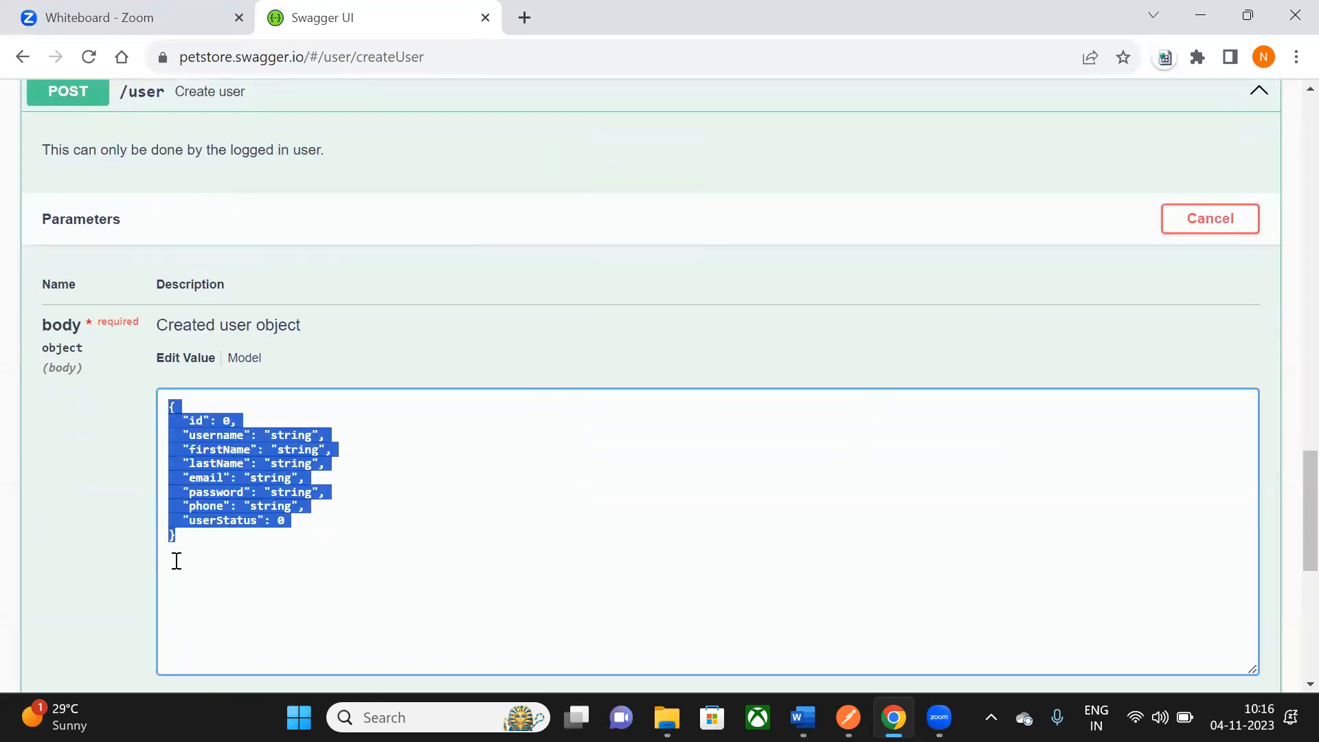
{"action": "left_click", "coordinate": [234, 560]}
{"action": "scroll", "coordinate": [241, 529], "scroll_direction": "down", "scroll_amount": 1}
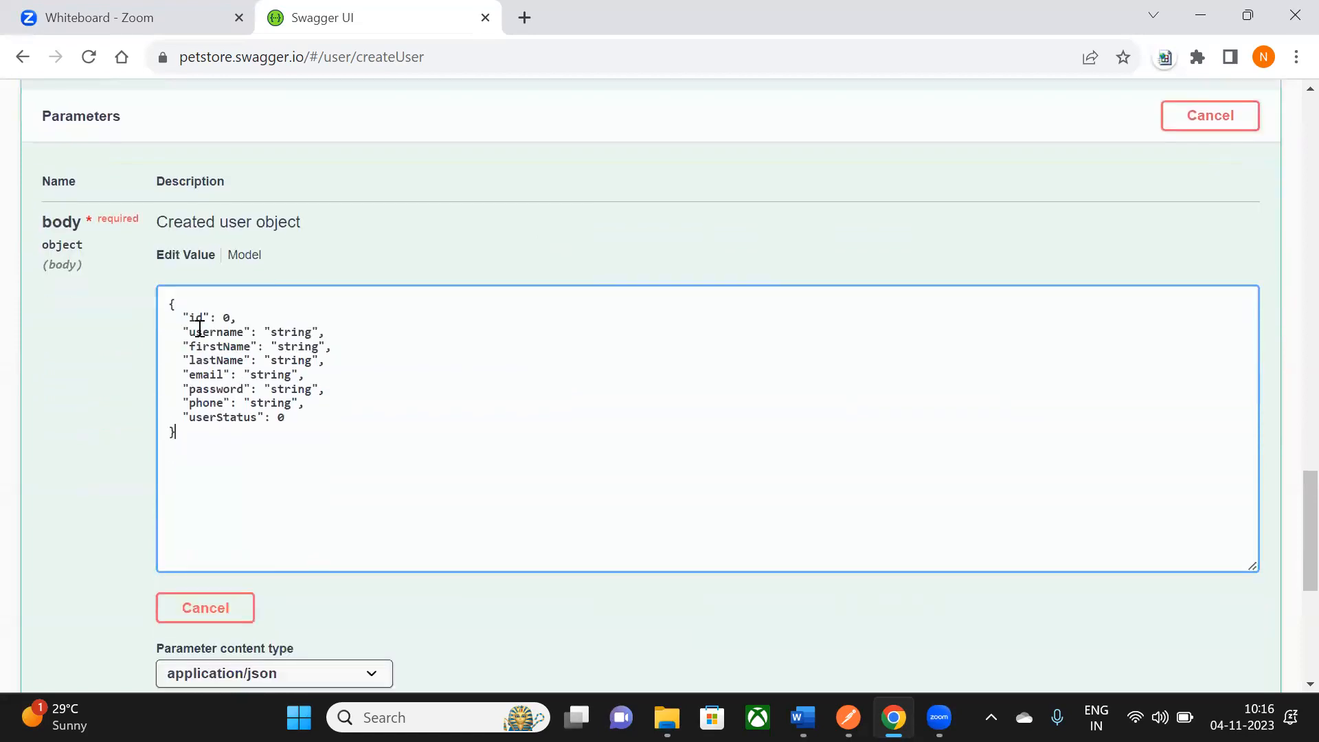
{"action": "double_click", "coordinate": [225, 318]}
{"action": "type", "text": "15"}
- Fill in the test user's username, first and last name, e-mail, password and phone number
{"action": "double_click", "coordinate": [293, 330]}
{"action": "type", "text": "TestOne"}
{"action": "double_click", "coordinate": [295, 346]}
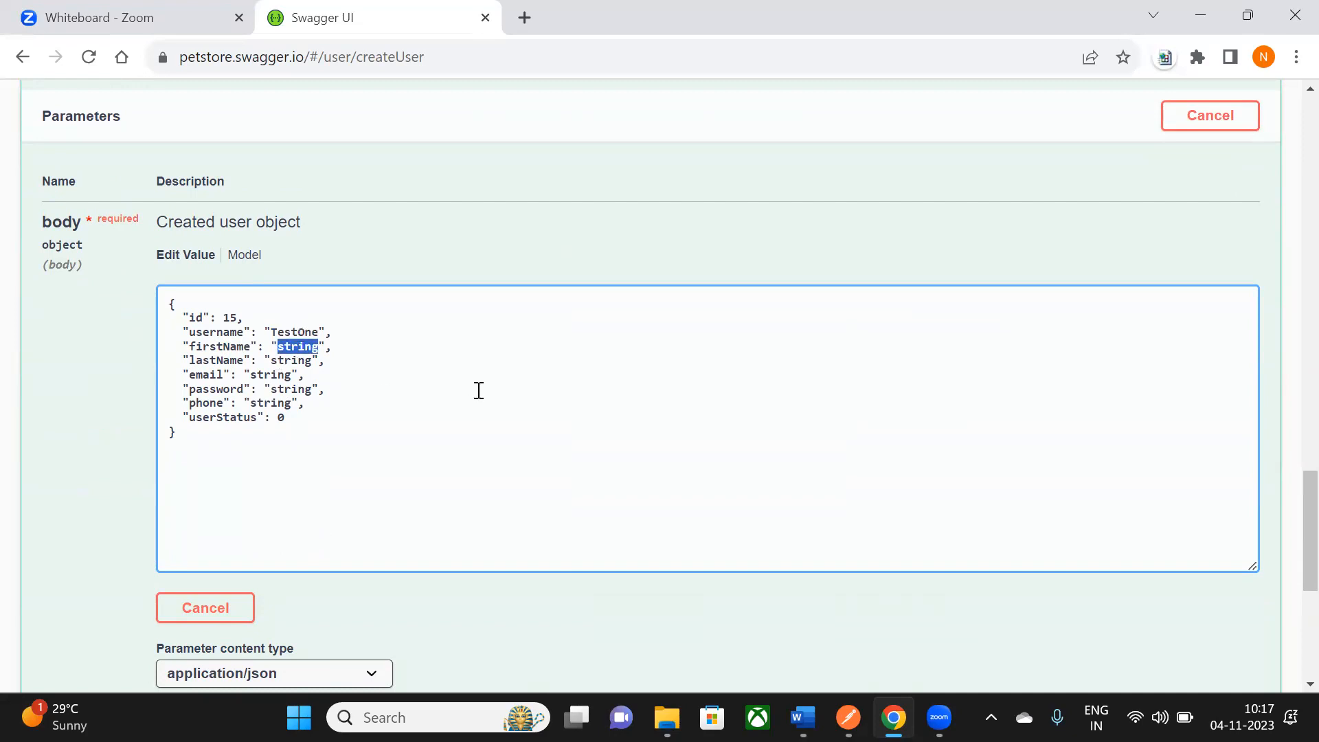
{"action": "type", "text": "Test"}
{"action": "double_click", "coordinate": [294, 360]}
{"action": "type", "text": "One"}
{"action": "scroll", "coordinate": [372, 412], "scroll_direction": "down", "scroll_amount": 2}
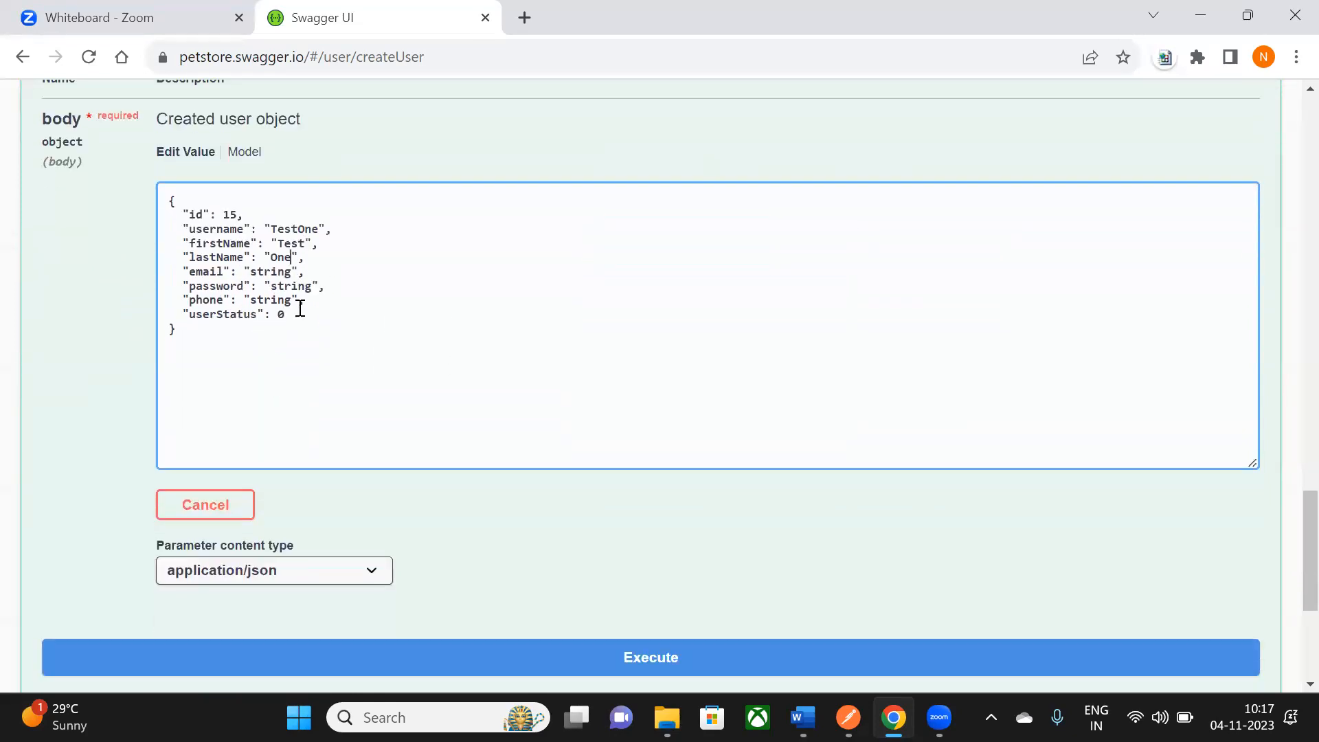
{"action": "scroll", "coordinate": [300, 308], "scroll_direction": "up", "scroll_amount": 2}
{"action": "double_click", "coordinate": [271, 375]}
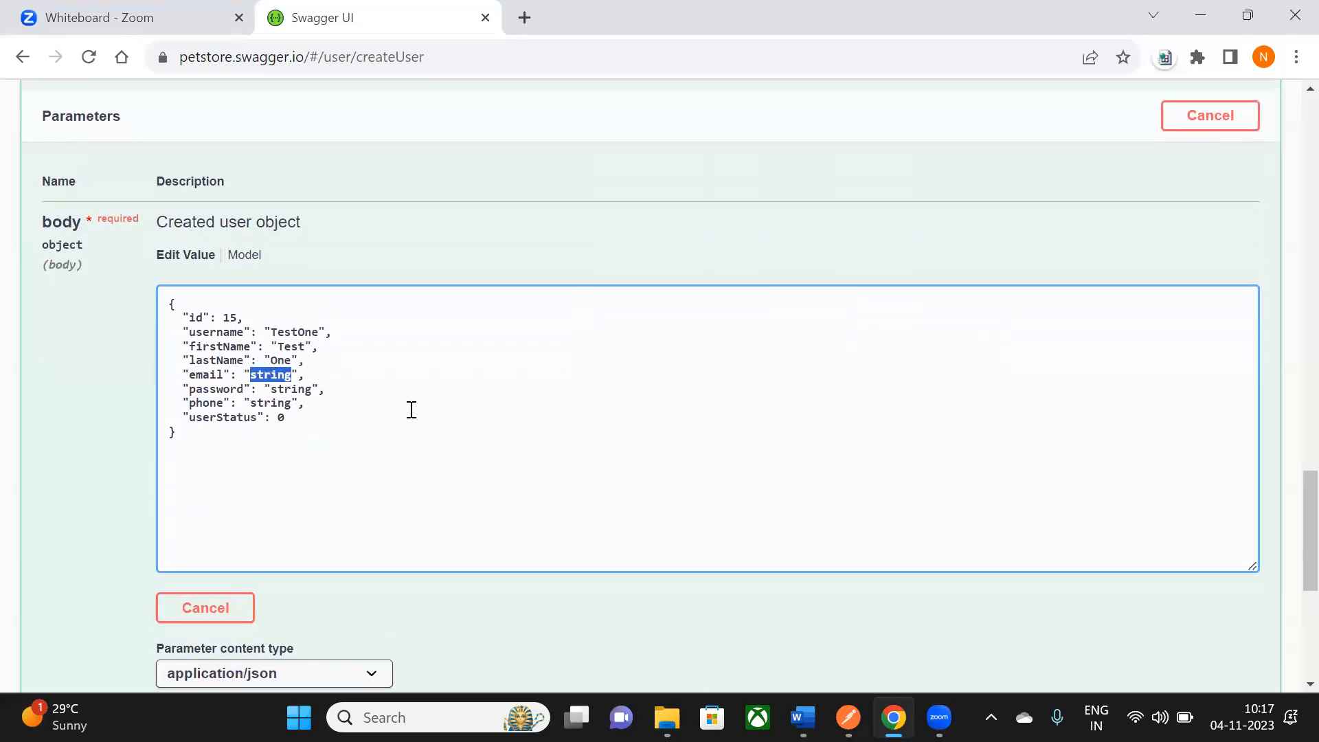
{"action": "type", "text": "test@gmail.com"}
{"action": "double_click", "coordinate": [287, 389]}
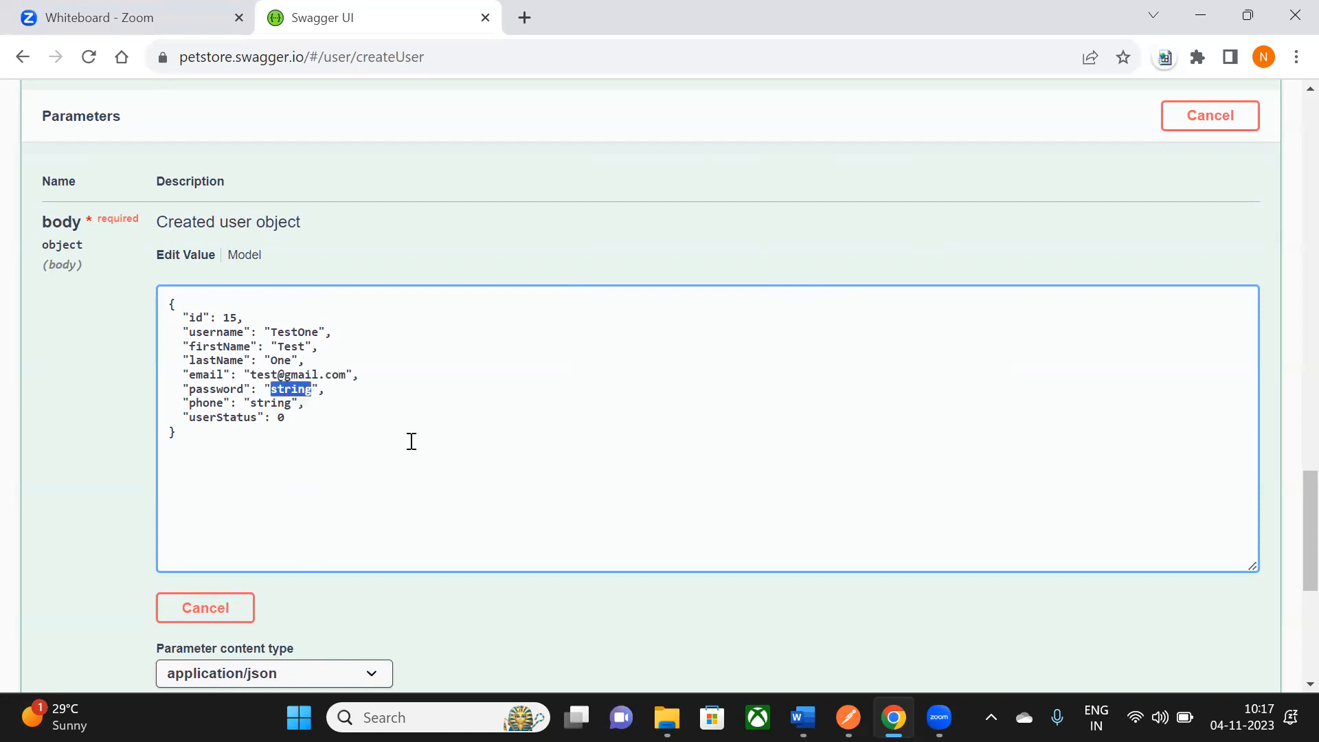
{"action": "type", "text": "pass"}
{"action": "double_click", "coordinate": [267, 404]}
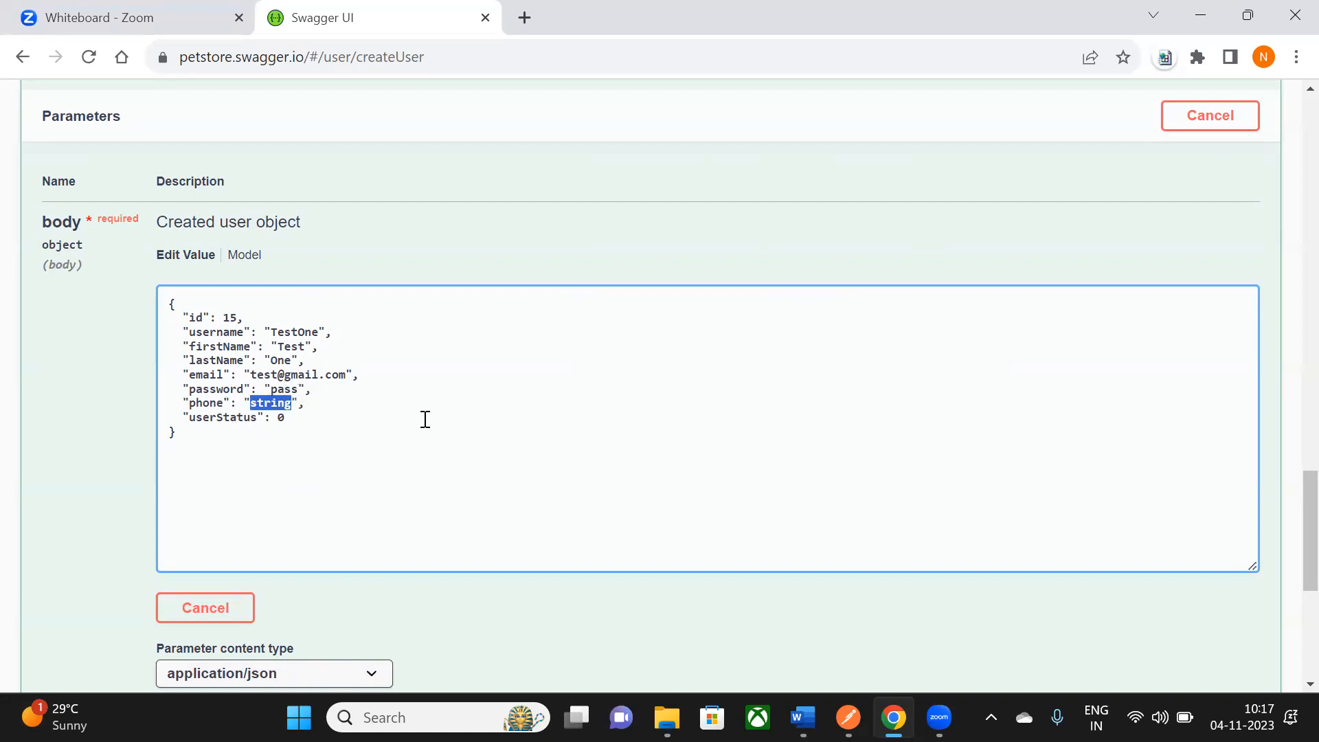
{"action": "type", "text": "46387686"}
- Execute the POST /user request with the edited JSON body
{"action": "left_click_drag", "start_coordinate": [168, 303], "coordinate": [274, 465]}
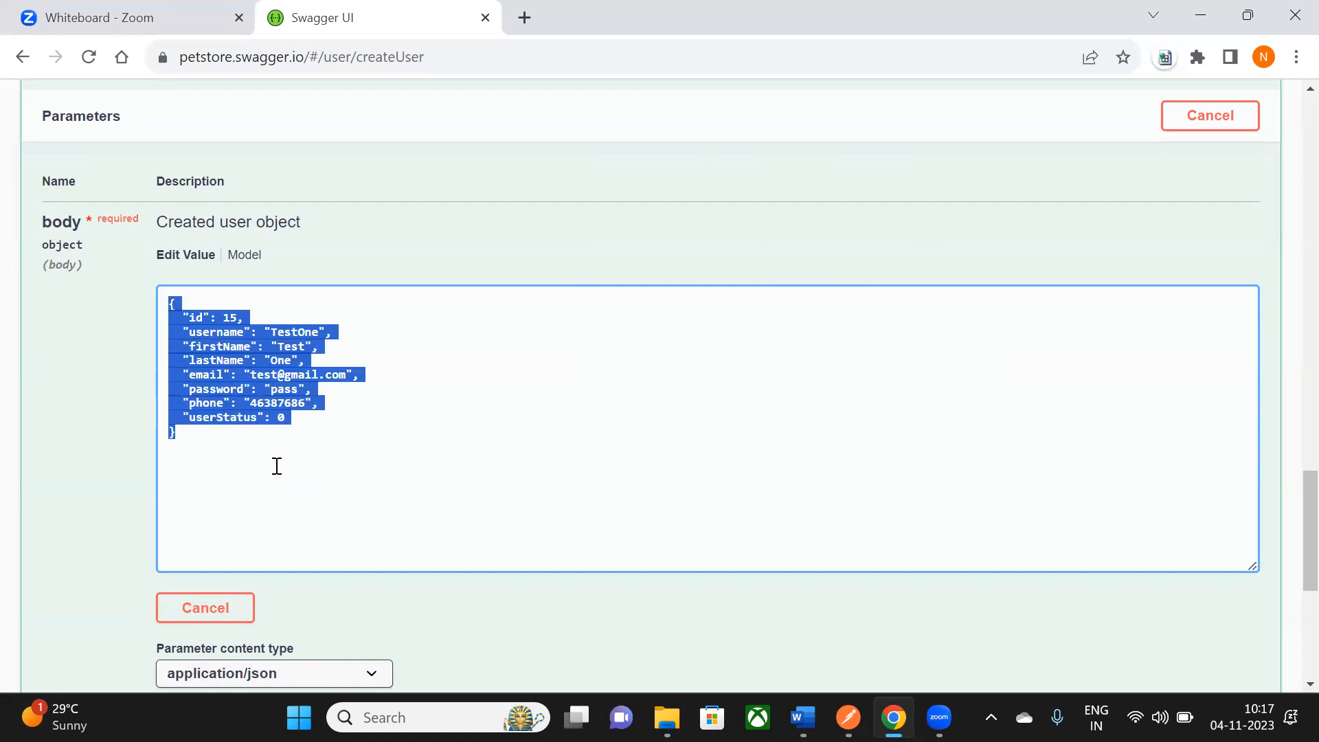
{"action": "left_click", "coordinate": [341, 452]}
{"action": "scroll", "coordinate": [375, 389], "scroll_direction": "down", "scroll_amount": 3}
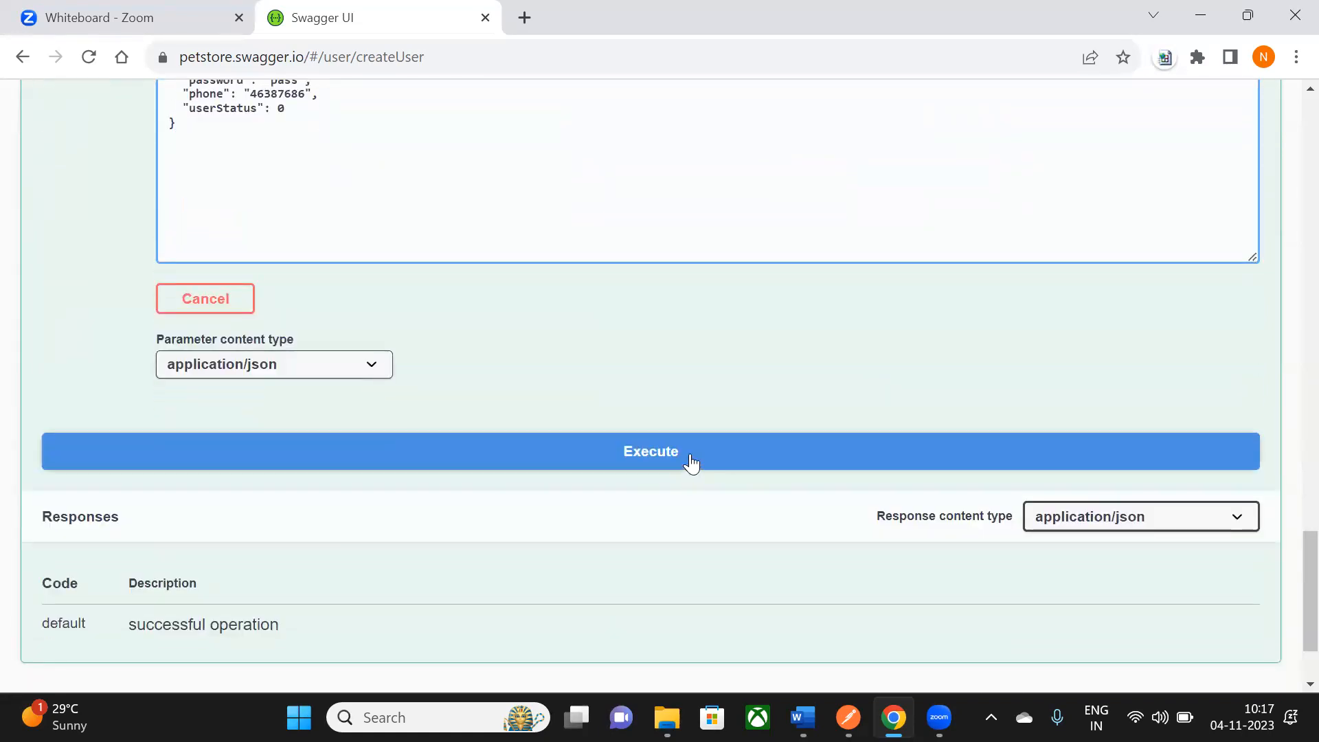
{"action": "scroll", "coordinate": [692, 464], "scroll_direction": "down", "scroll_amount": 2}
{"action": "left_click", "coordinate": [668, 330]}
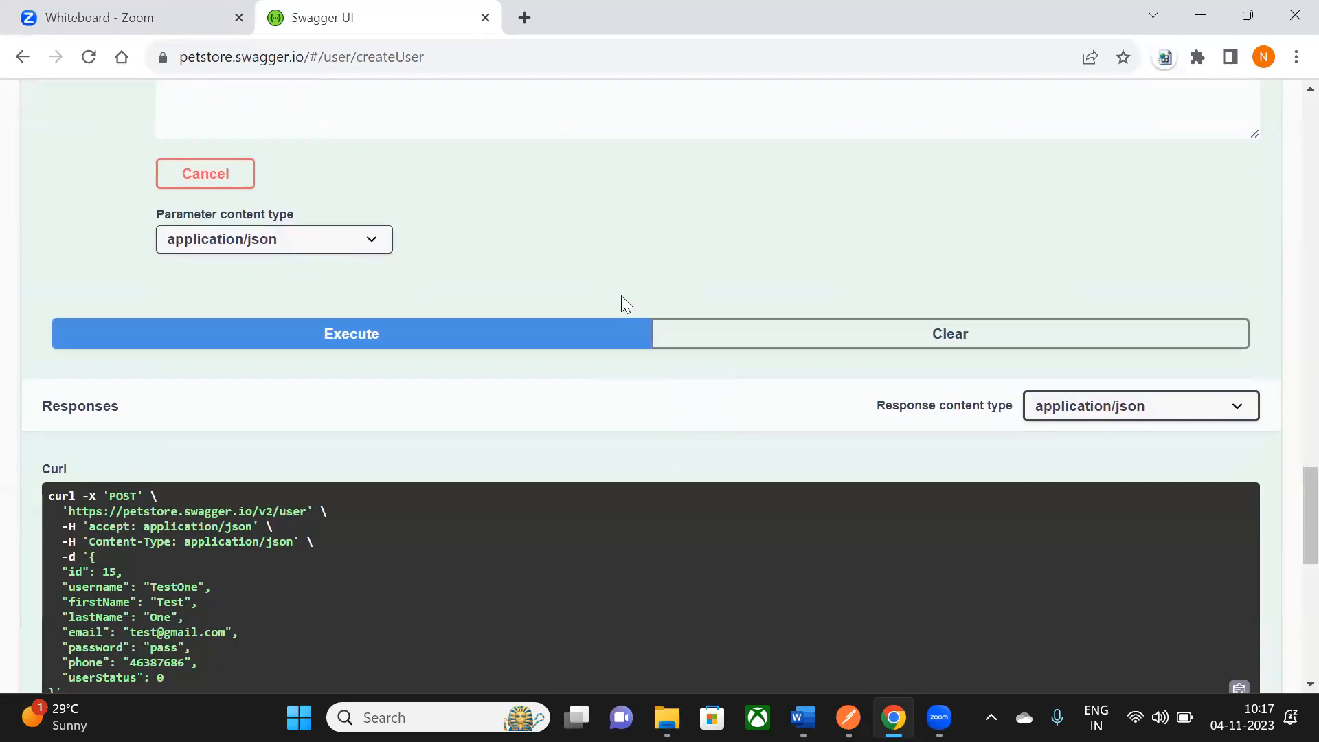
{"action": "scroll", "coordinate": [621, 307], "scroll_direction": "down", "scroll_amount": 2}
{"action": "scroll", "coordinate": [110, 288], "scroll_direction": "down", "scroll_amount": 2}
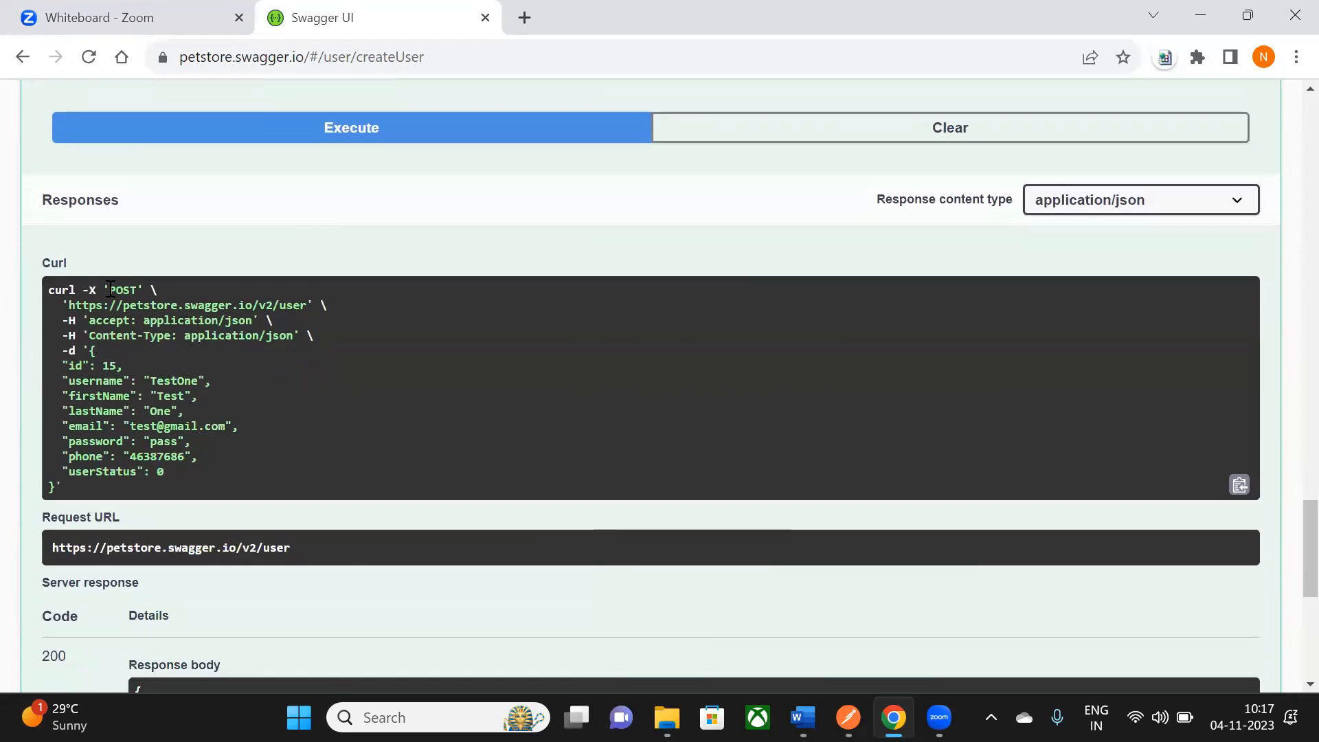
{"action": "left_click_drag", "start_coordinate": [49, 289], "coordinate": [73, 489]}
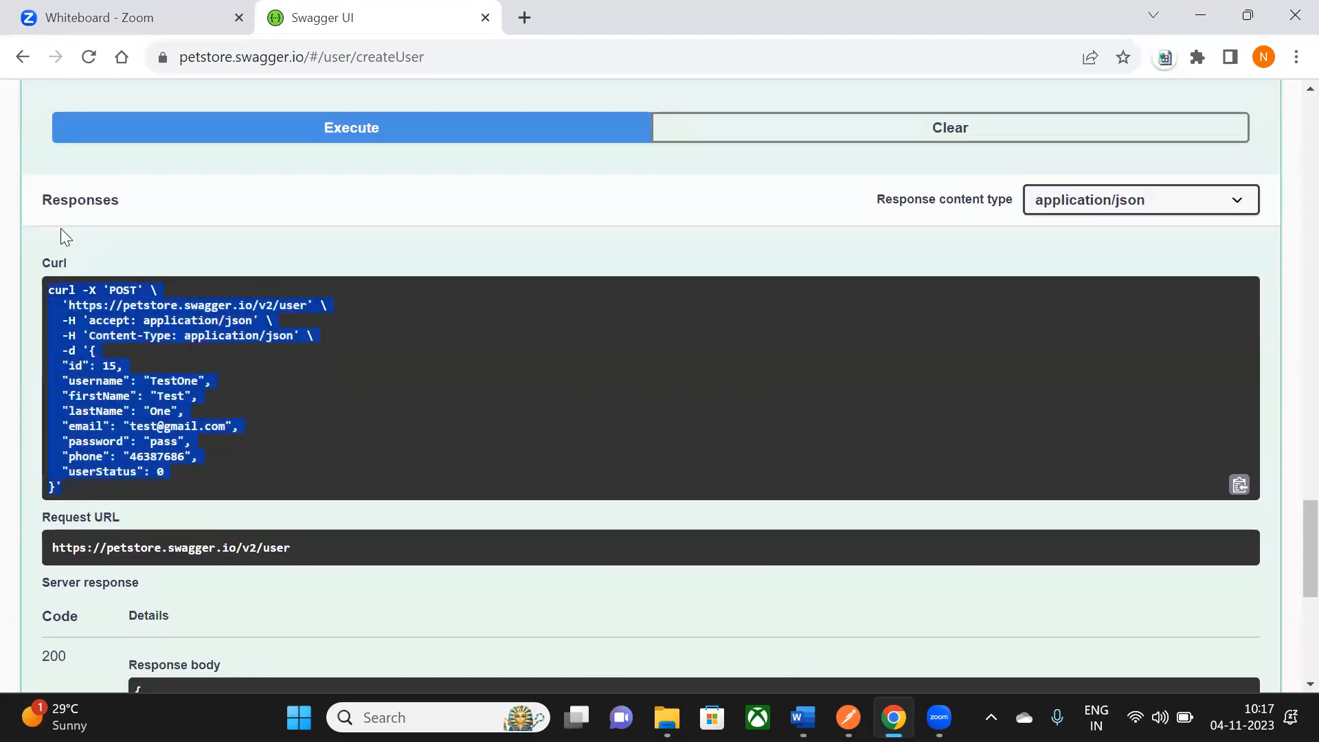
{"action": "left_click", "coordinate": [126, 302]}
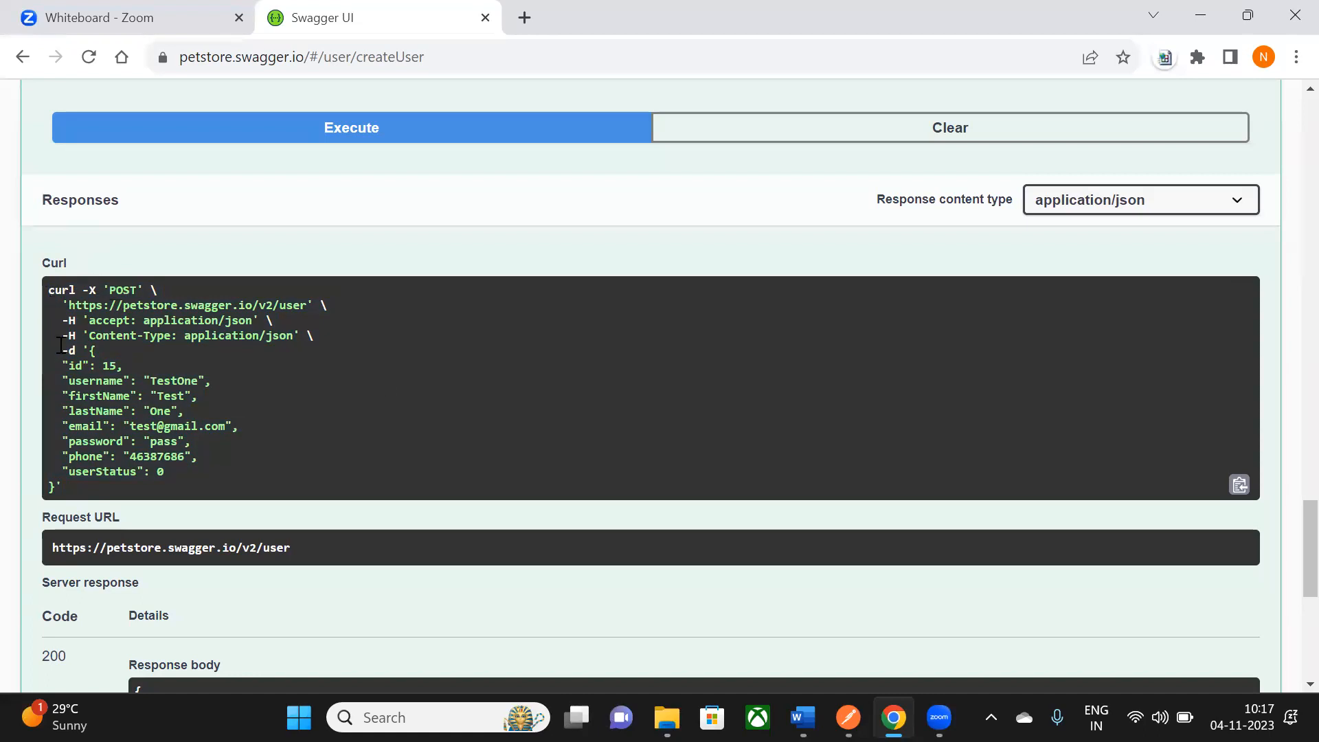
{"action": "left_click_drag", "start_coordinate": [48, 288], "coordinate": [78, 495]}
{"action": "scroll", "coordinate": [224, 447], "scroll_direction": "down", "scroll_amount": 5}
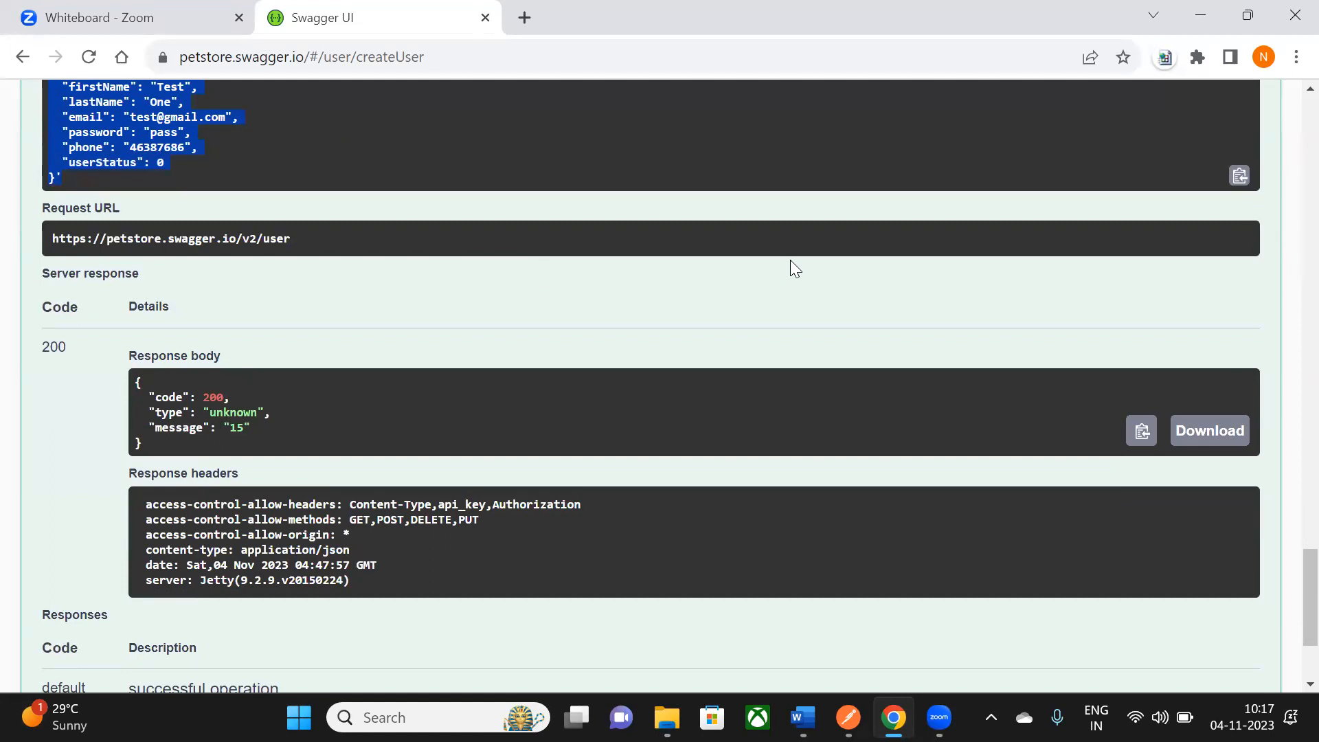
{"action": "scroll", "coordinate": [790, 268], "scroll_direction": "down", "scroll_amount": 1}
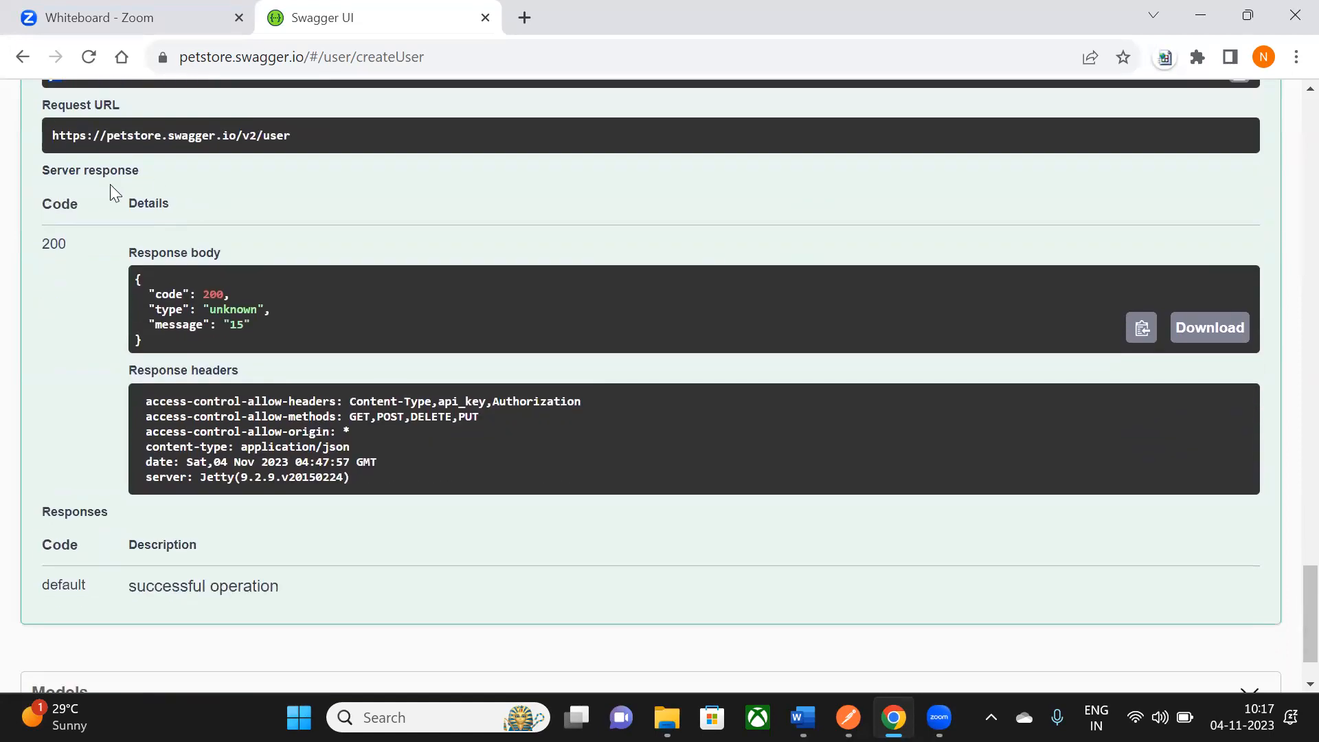
{"action": "scroll", "coordinate": [110, 184], "scroll_direction": "down", "scroll_amount": 1}
{"action": "left_click_drag", "start_coordinate": [42, 157], "coordinate": [67, 159]}
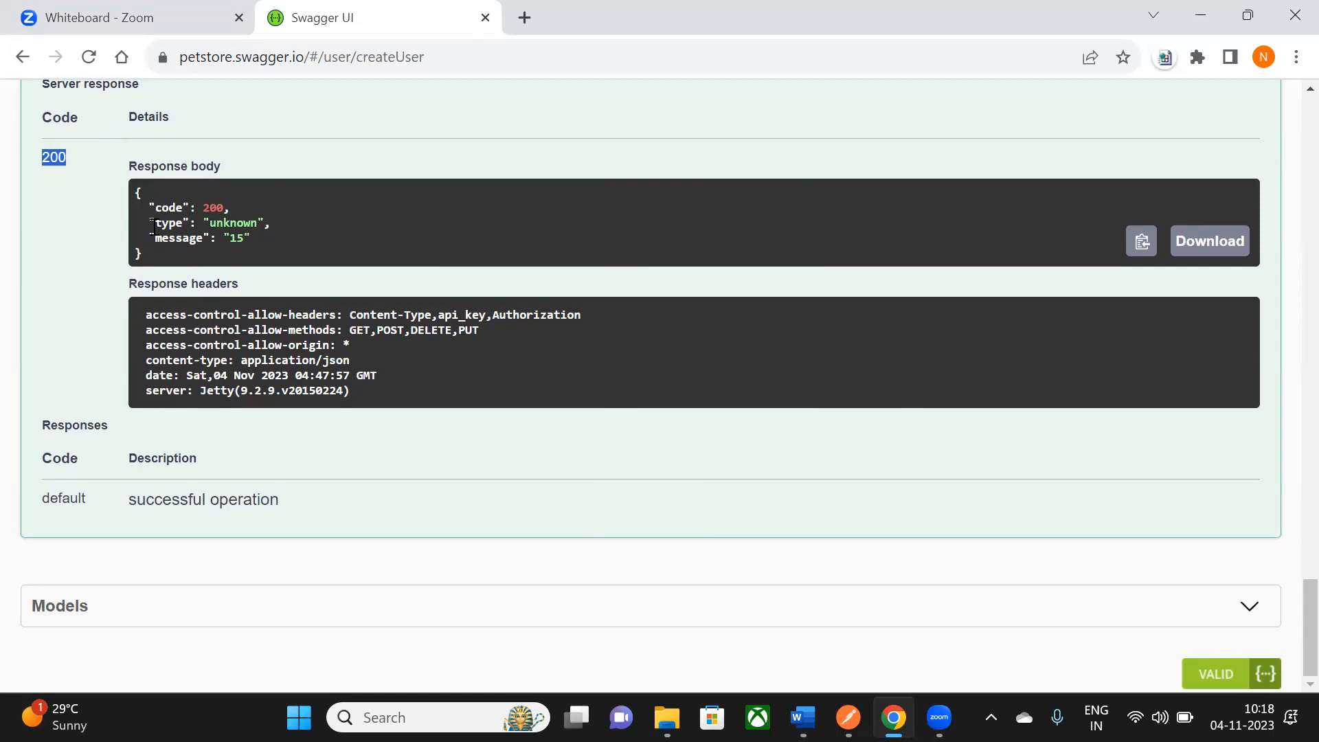
{"action": "left_click_drag", "start_coordinate": [138, 193], "coordinate": [144, 253]}
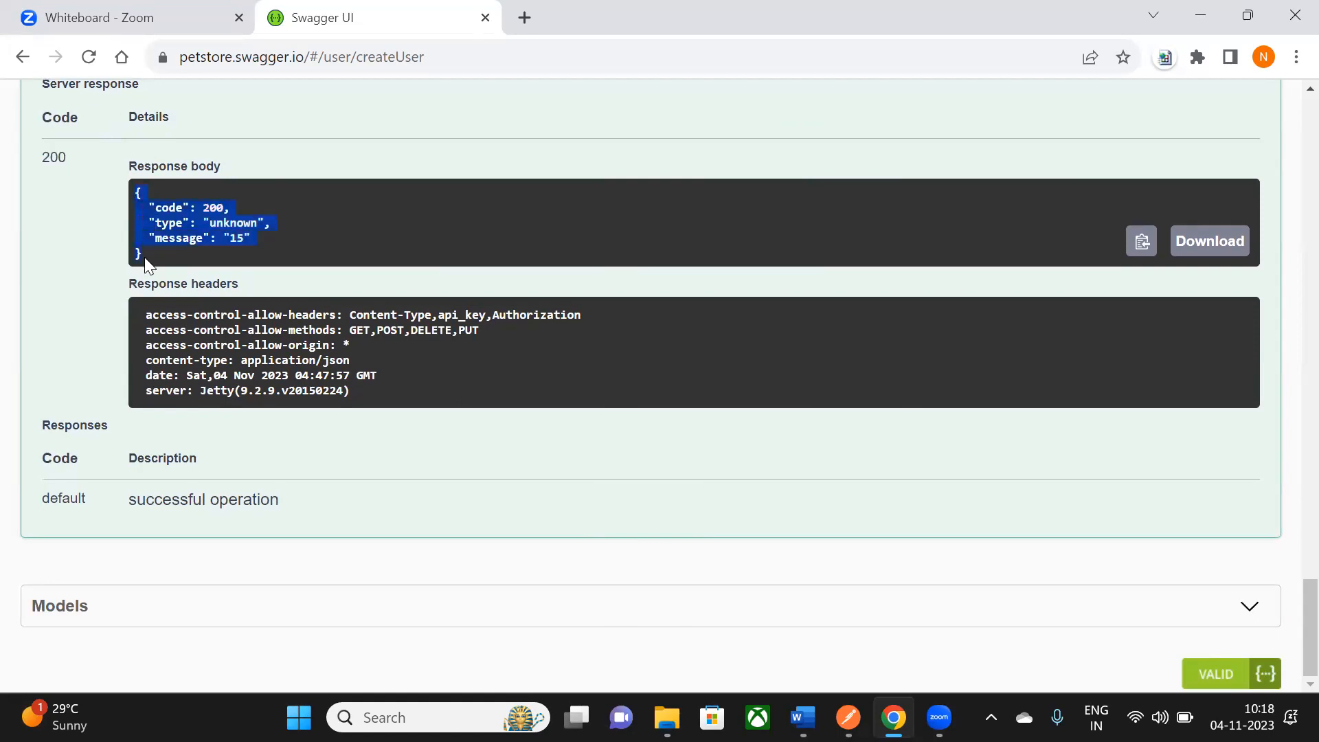
{"action": "left_click_drag", "start_coordinate": [145, 314], "coordinate": [349, 408]}
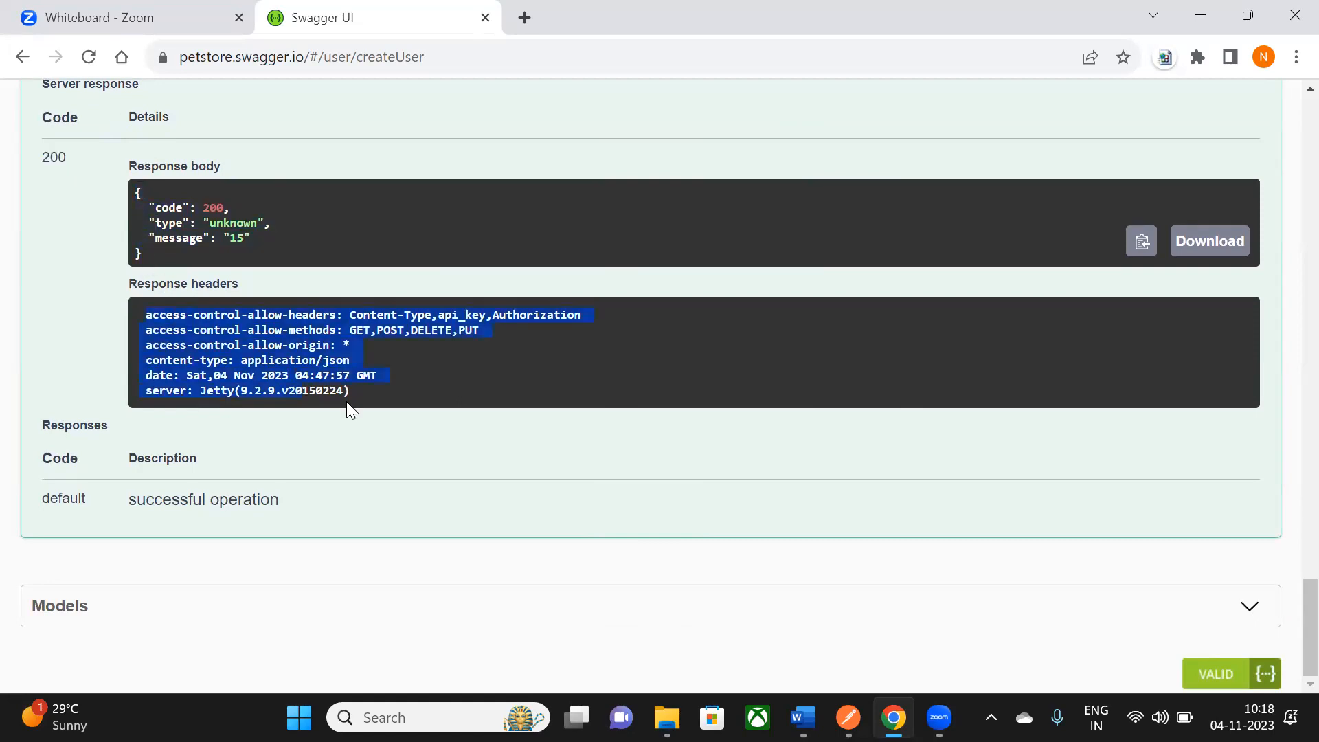
{"action": "scroll", "coordinate": [327, 481], "scroll_direction": "up", "scroll_amount": 6}
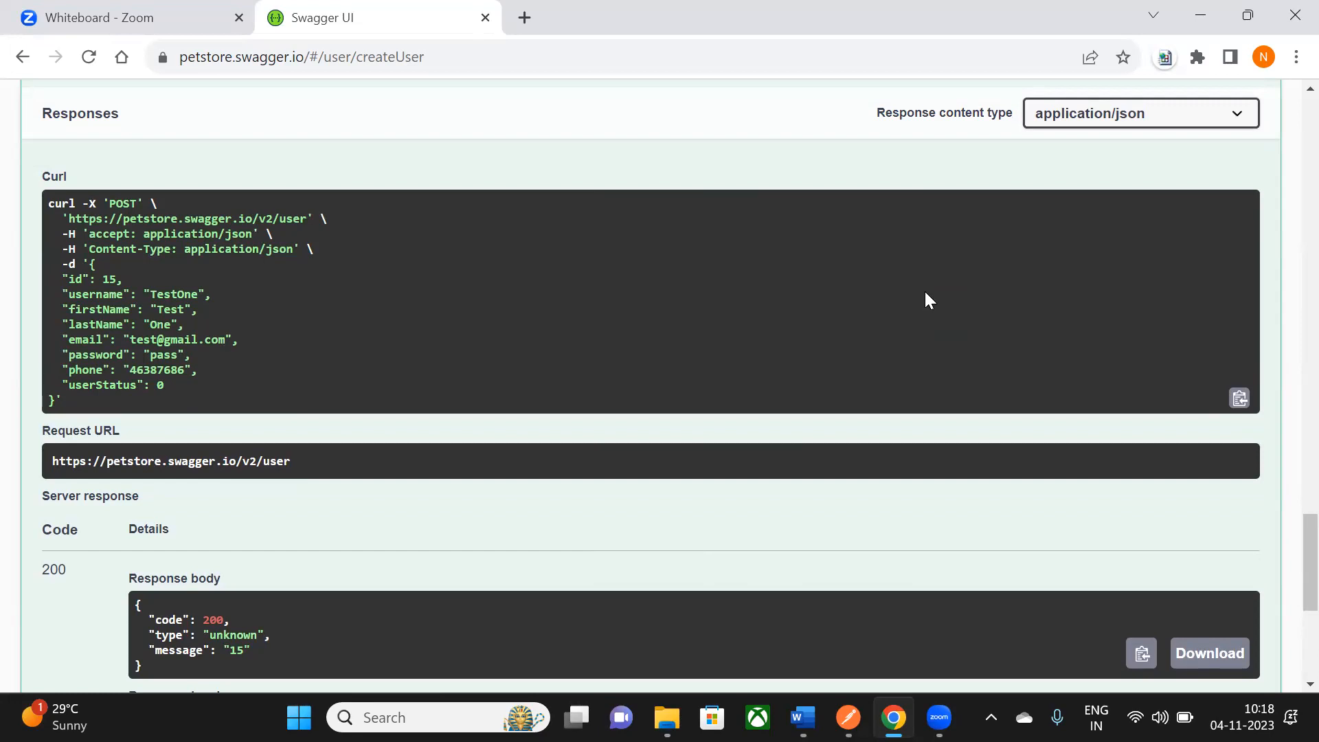
- Scroll through the executed POST /user call and select the whole request body JSON
{"action": "scroll", "coordinate": [925, 290], "scroll_direction": "up", "scroll_amount": 10}
{"action": "scroll", "coordinate": [925, 292], "scroll_direction": "up", "scroll_amount": 4}
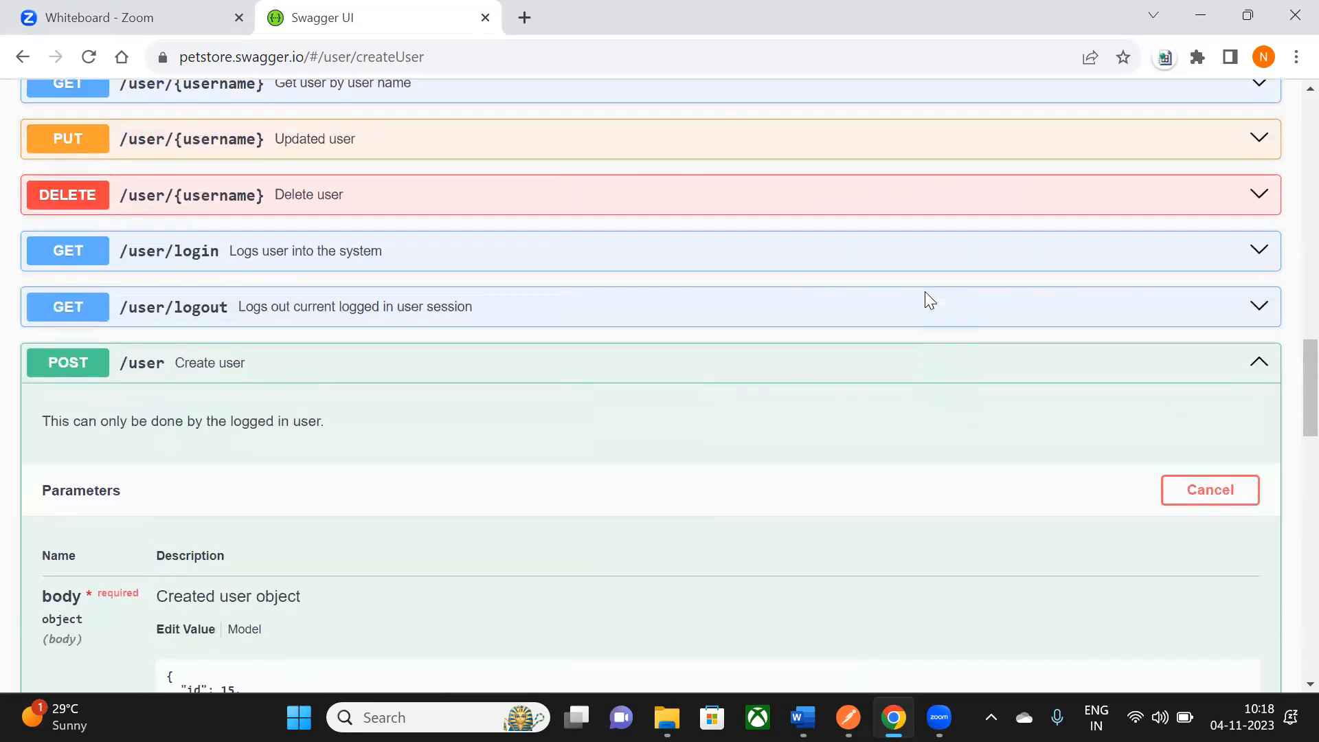
{"action": "scroll", "coordinate": [957, 394], "scroll_direction": "down", "scroll_amount": 2}
{"action": "scroll", "coordinate": [958, 402], "scroll_direction": "down", "scroll_amount": 1}
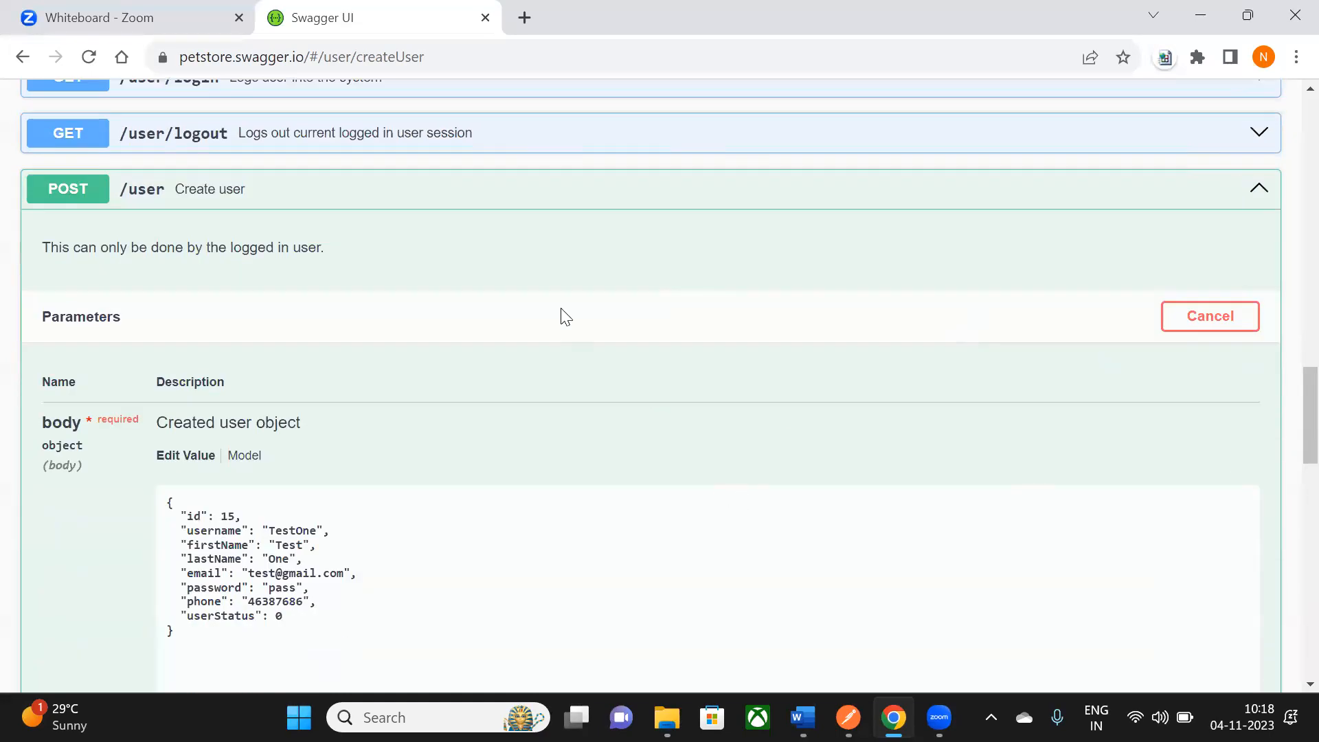
{"action": "scroll", "coordinate": [555, 450], "scroll_direction": "down", "scroll_amount": 2}
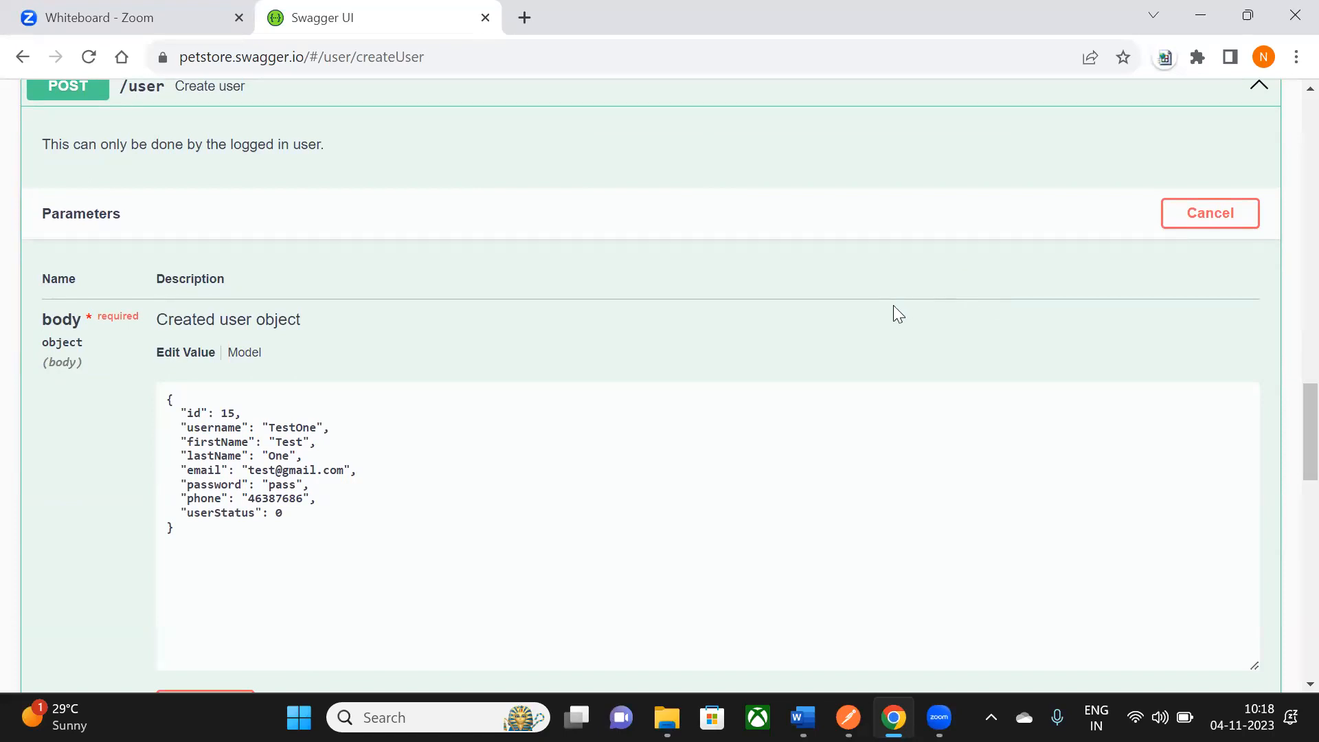
{"action": "scroll", "coordinate": [887, 311], "scroll_direction": "up", "scroll_amount": 6}
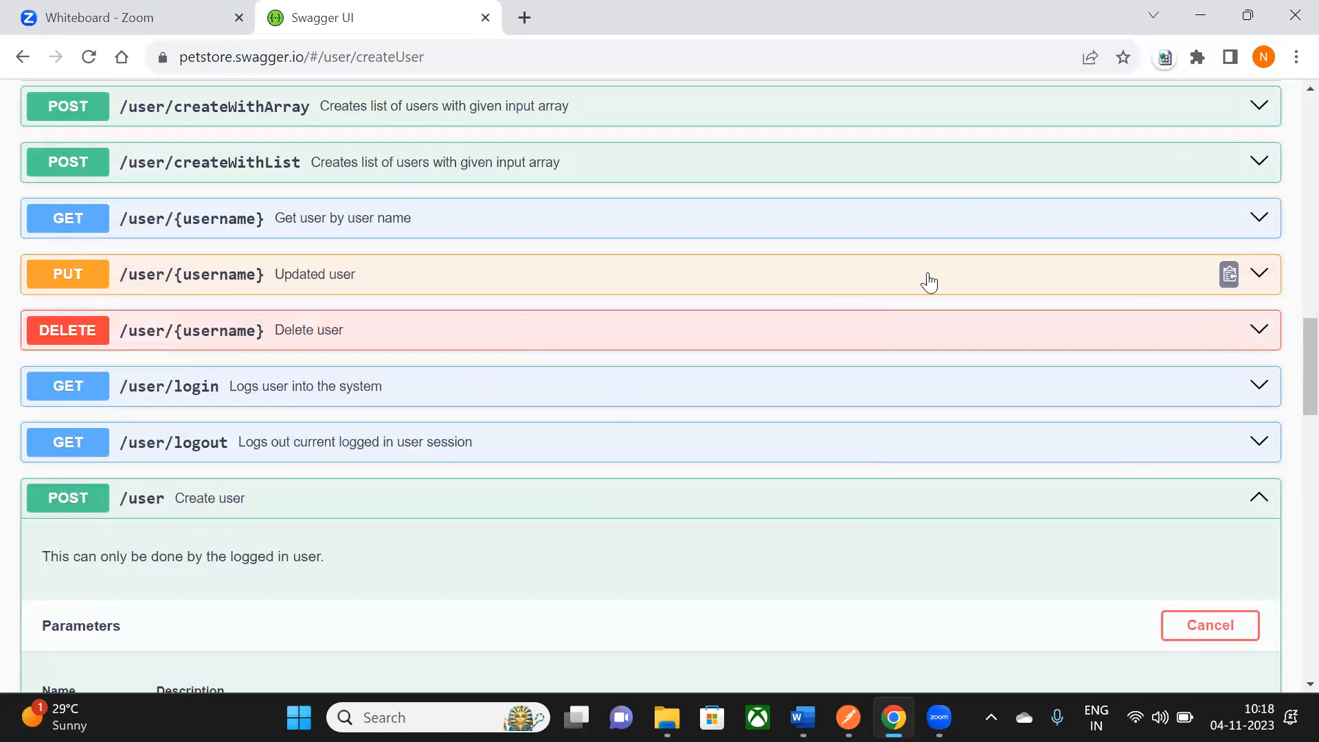
{"action": "scroll", "coordinate": [925, 280], "scroll_direction": "down", "scroll_amount": 3}
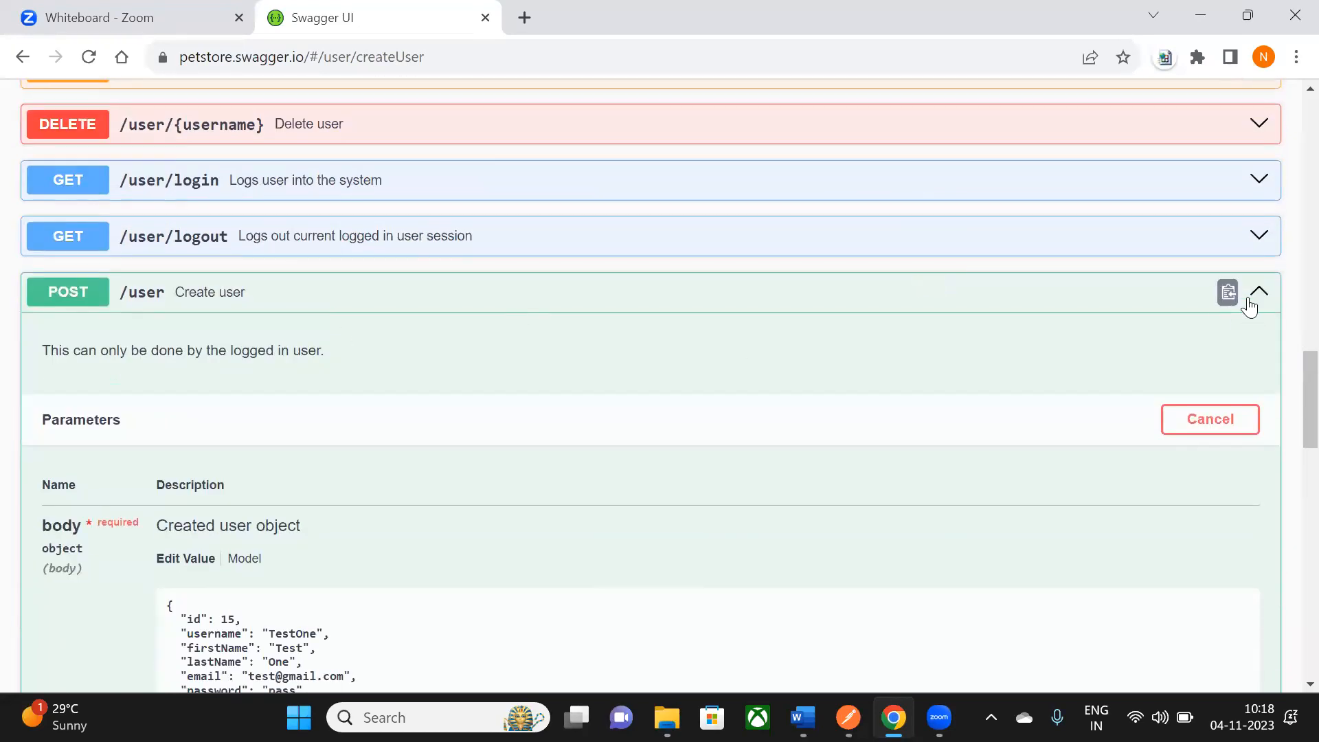
{"action": "scroll", "coordinate": [1249, 304], "scroll_direction": "down", "scroll_amount": 1}
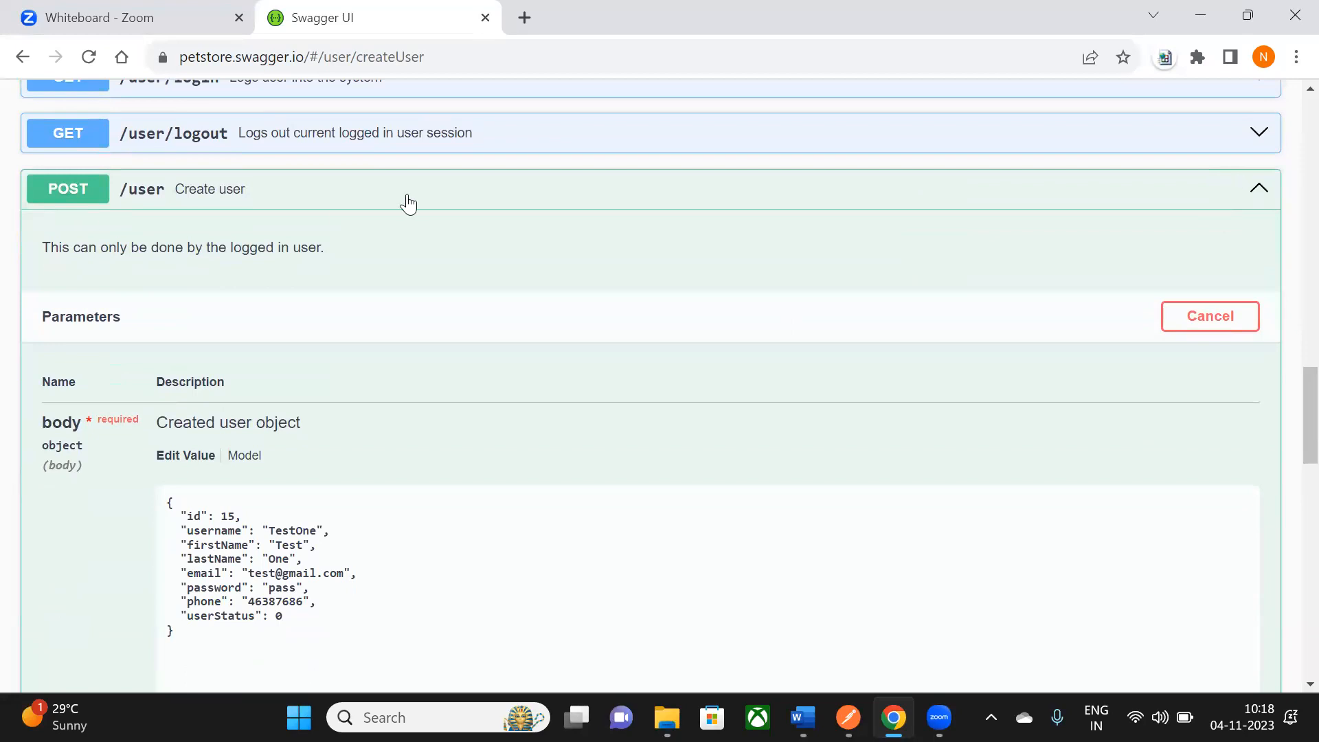
{"action": "scroll", "coordinate": [1134, 258], "scroll_direction": "down", "scroll_amount": 3}
{"action": "scroll", "coordinate": [1149, 133], "scroll_direction": "up", "scroll_amount": 2}
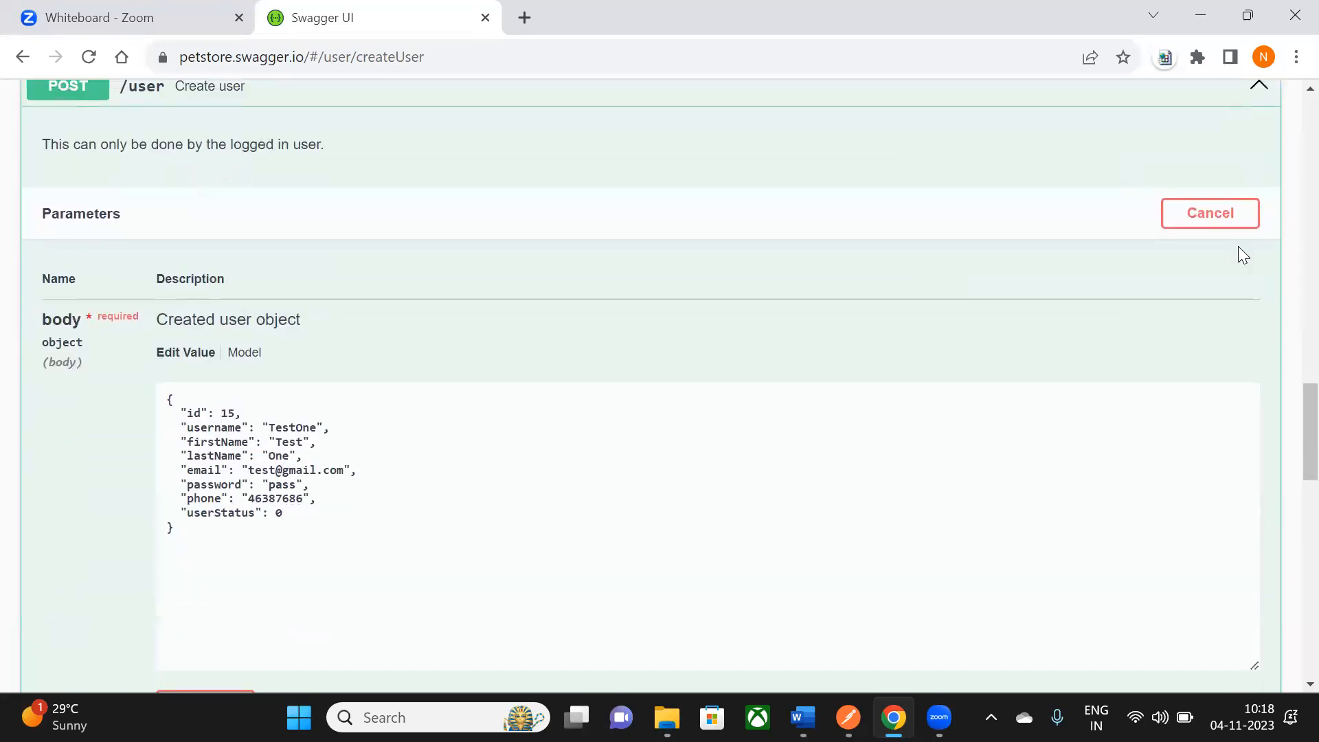
{"action": "scroll", "coordinate": [168, 309], "scroll_direction": "down", "scroll_amount": 3}
{"action": "left_click", "coordinate": [165, 193]}
{"action": "key", "text": "ctrl+a"}
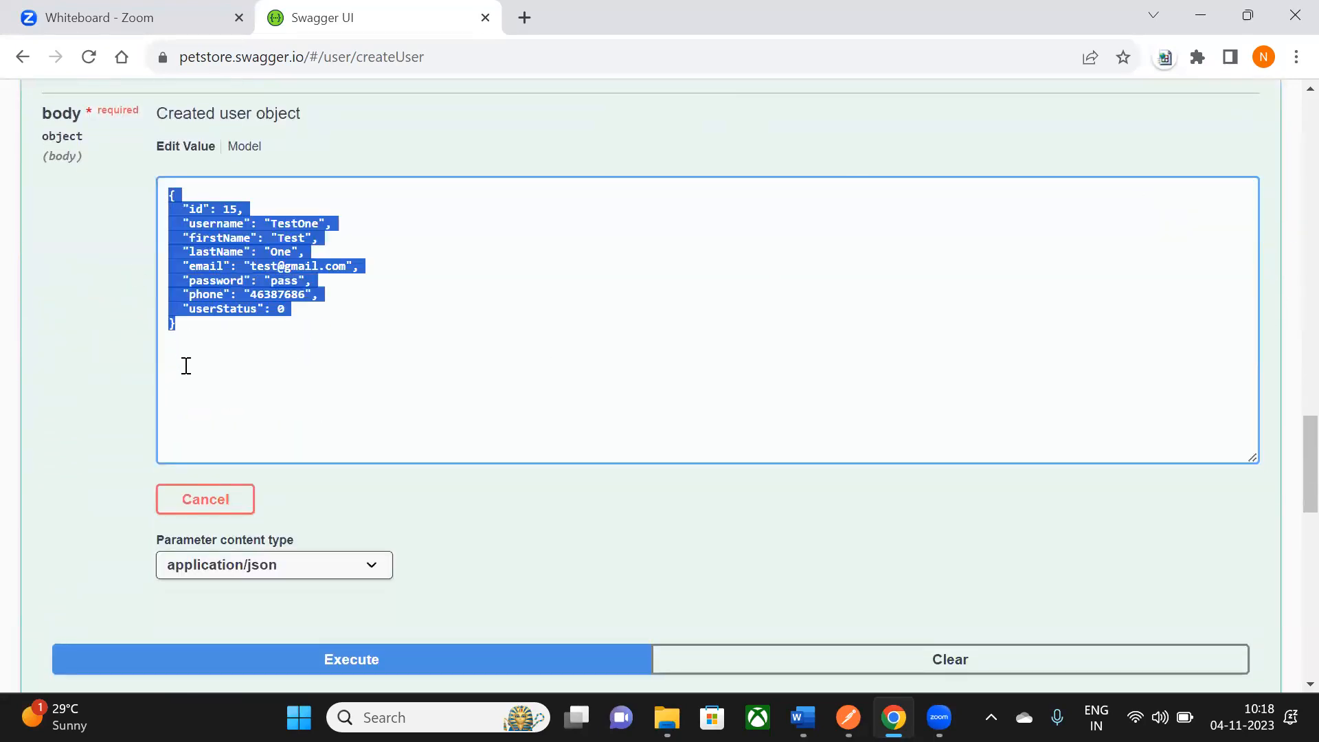
{"action": "scroll", "coordinate": [206, 330], "scroll_direction": "down", "scroll_amount": 2}
{"action": "left_click", "coordinate": [268, 235]}
- Review the curl command, 200 response body and headers, then scroll back to the page top
{"action": "scroll", "coordinate": [230, 369], "scroll_direction": "down", "scroll_amount": 5}
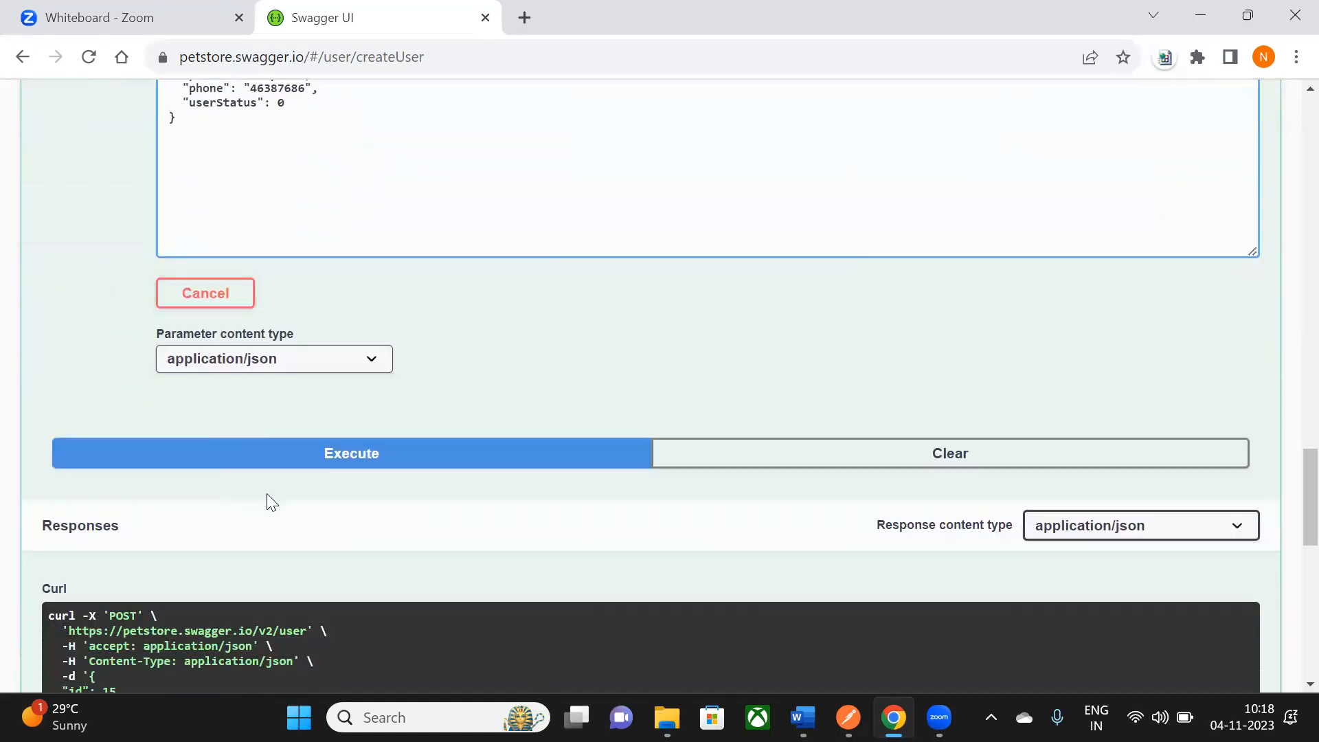
{"action": "scroll", "coordinate": [44, 382], "scroll_direction": "down", "scroll_amount": 3}
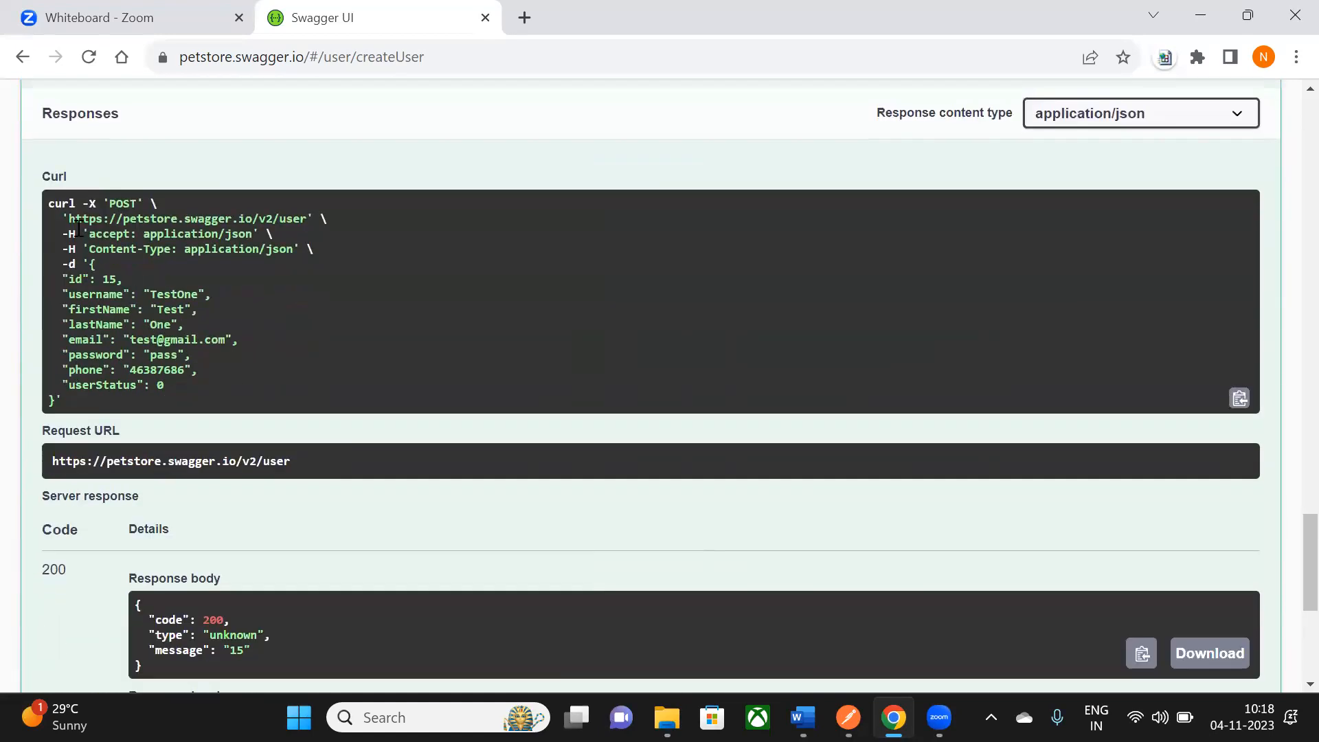
{"action": "left_click_drag", "start_coordinate": [47, 203], "coordinate": [96, 398]}
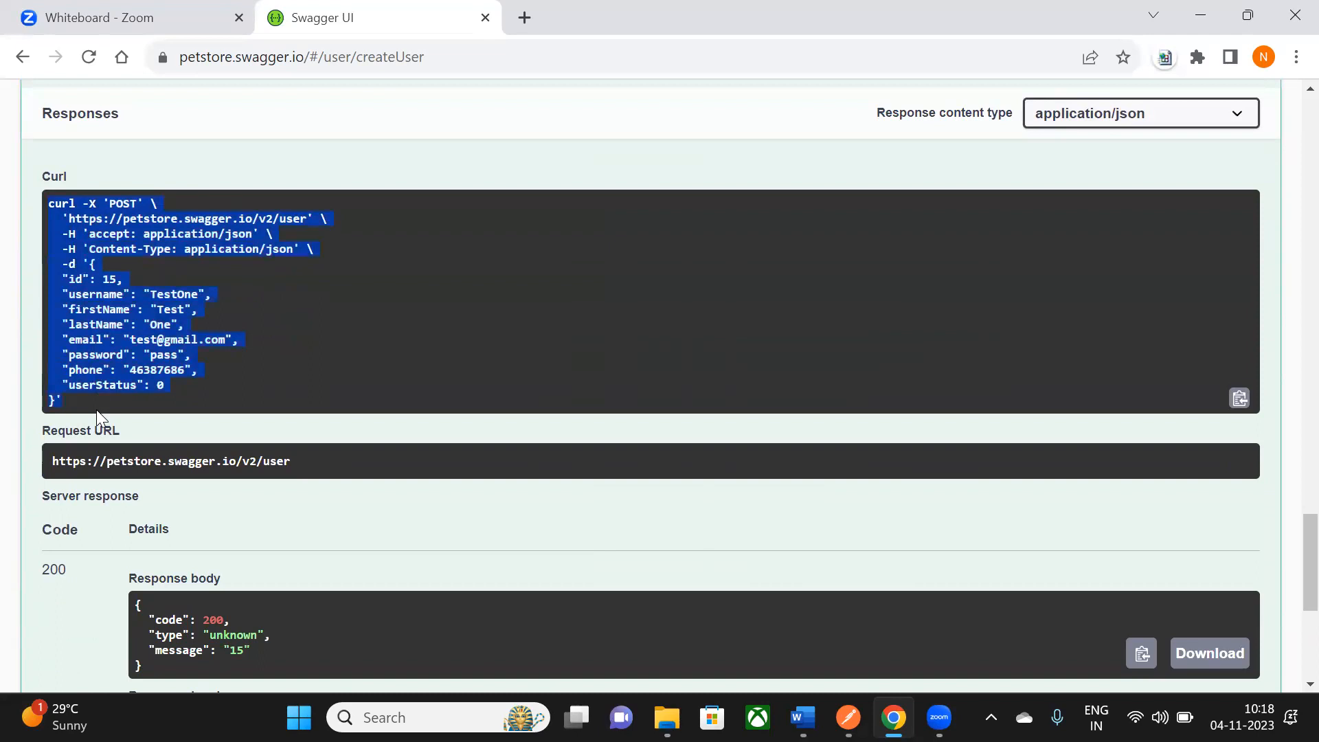
{"action": "scroll", "coordinate": [96, 410], "scroll_direction": "down", "scroll_amount": 5}
{"action": "left_click_drag", "start_coordinate": [135, 295], "coordinate": [154, 358]}
{"action": "left_click_drag", "start_coordinate": [149, 415], "coordinate": [420, 533]}
{"action": "scroll", "coordinate": [420, 533], "scroll_direction": "down", "scroll_amount": 1}
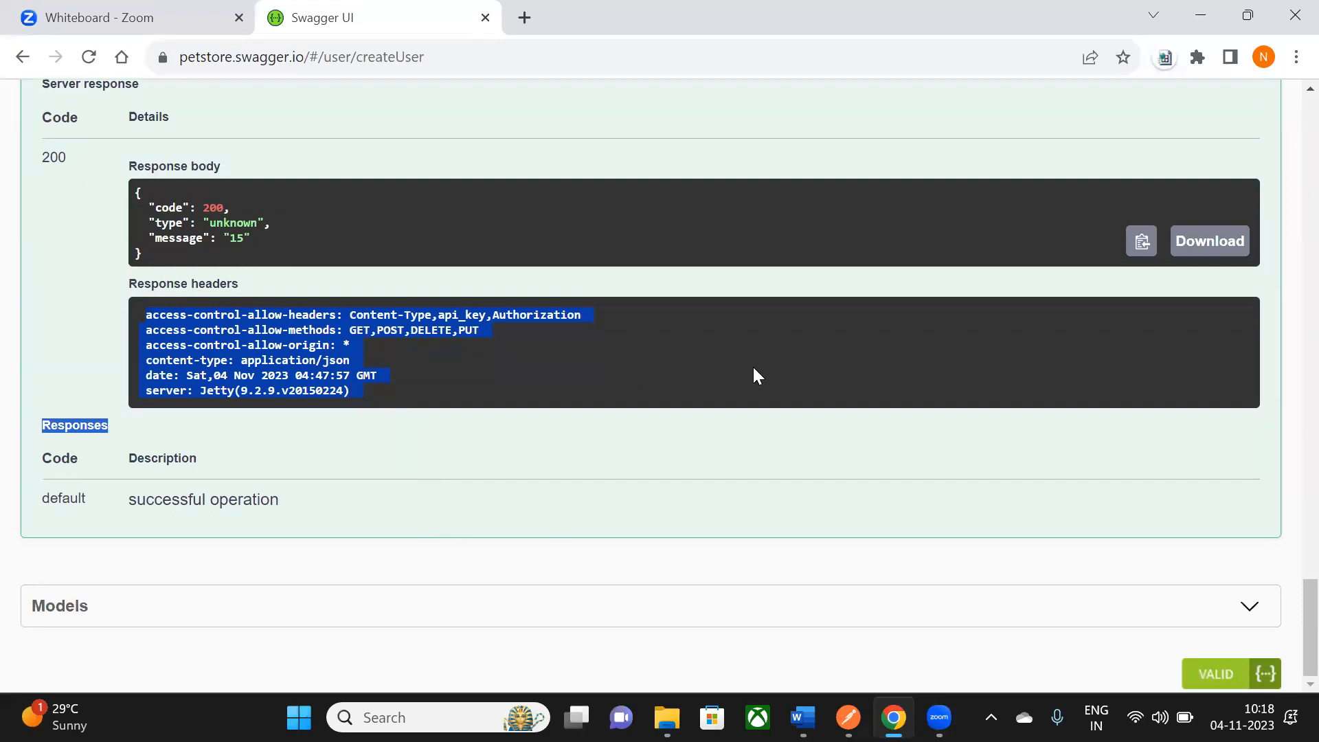
{"action": "scroll", "coordinate": [753, 364], "scroll_direction": "up", "scroll_amount": 5}
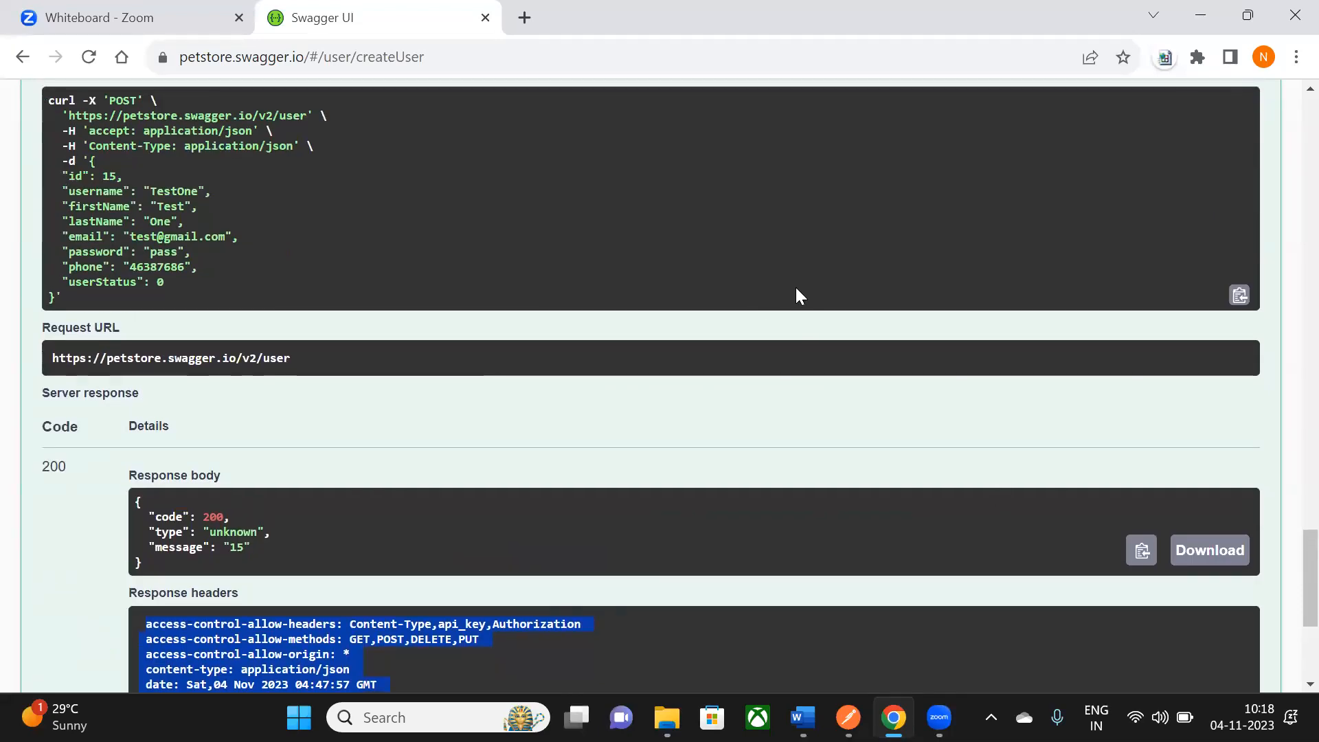
{"action": "scroll", "coordinate": [796, 289], "scroll_direction": "up", "scroll_amount": 8}
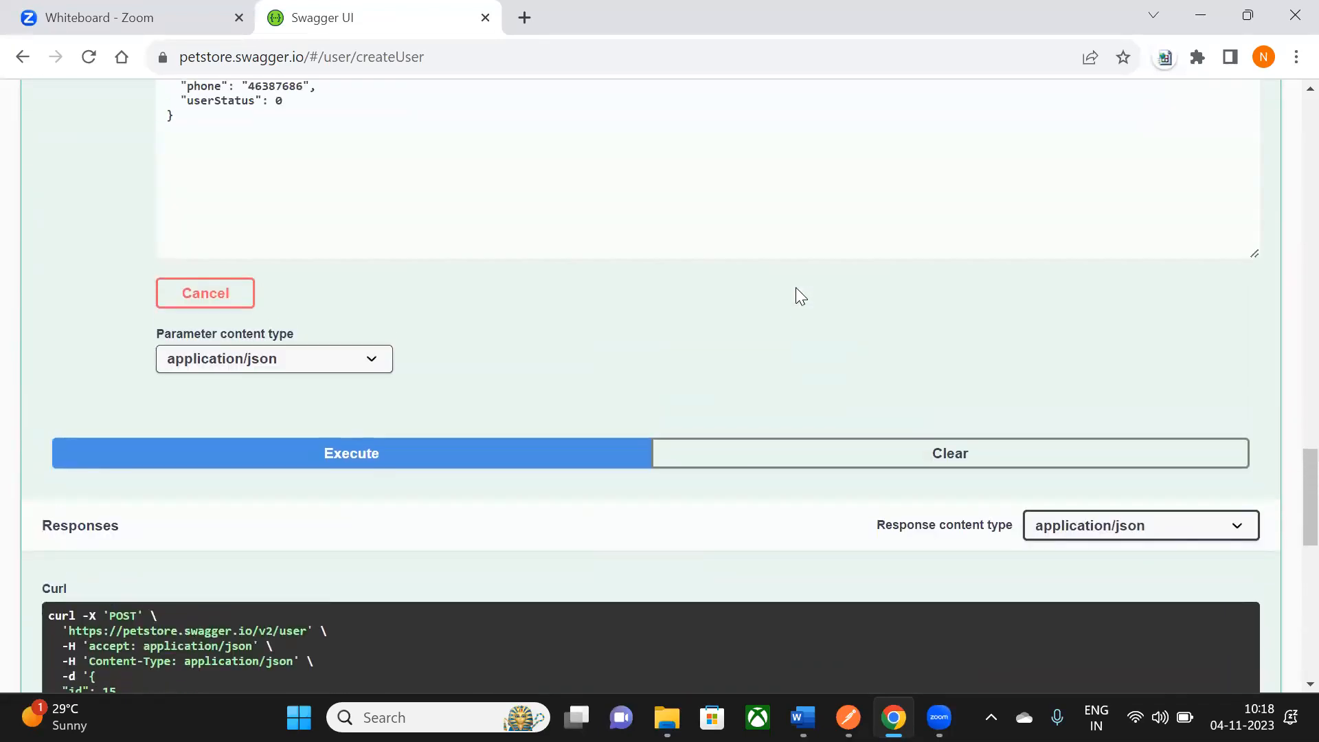
{"action": "scroll", "coordinate": [801, 296], "scroll_direction": "up", "scroll_amount": 5}
{"action": "scroll", "coordinate": [797, 289], "scroll_direction": "up", "scroll_amount": 3}
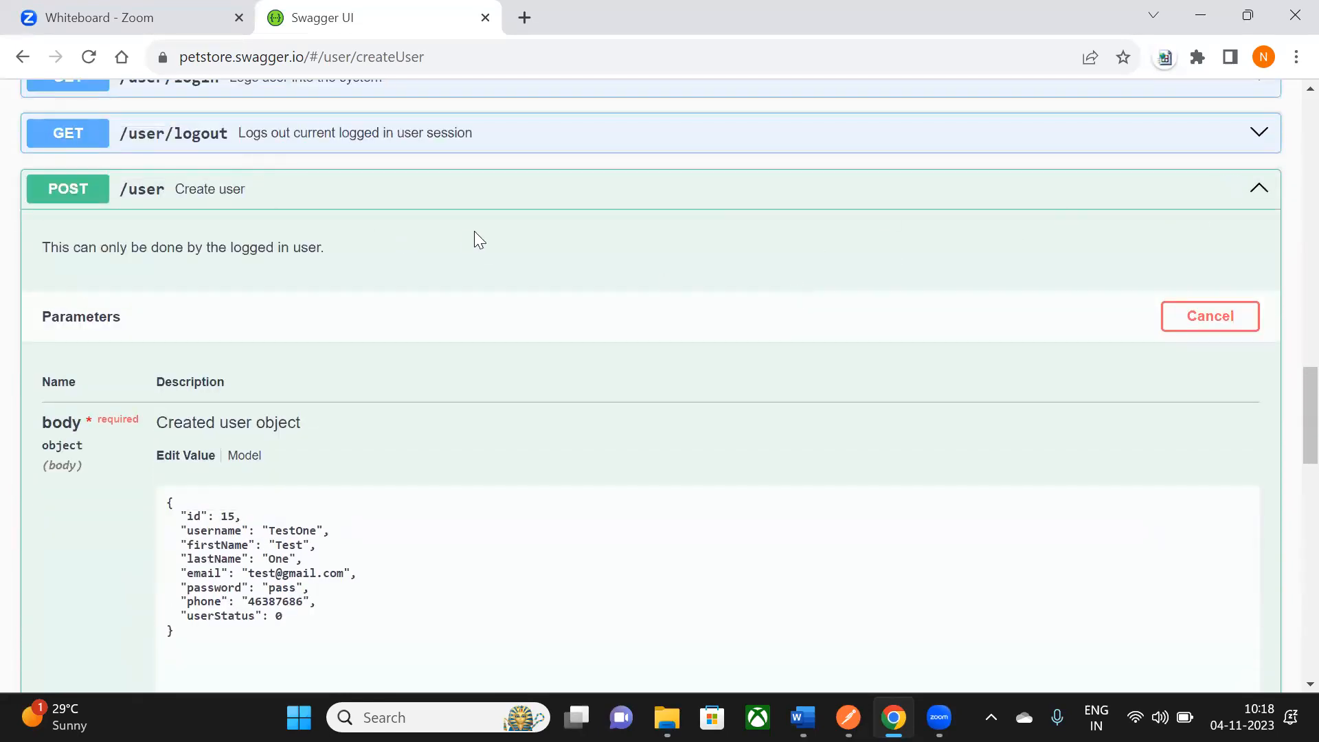
{"action": "scroll", "coordinate": [474, 239], "scroll_direction": "up", "scroll_amount": 3}
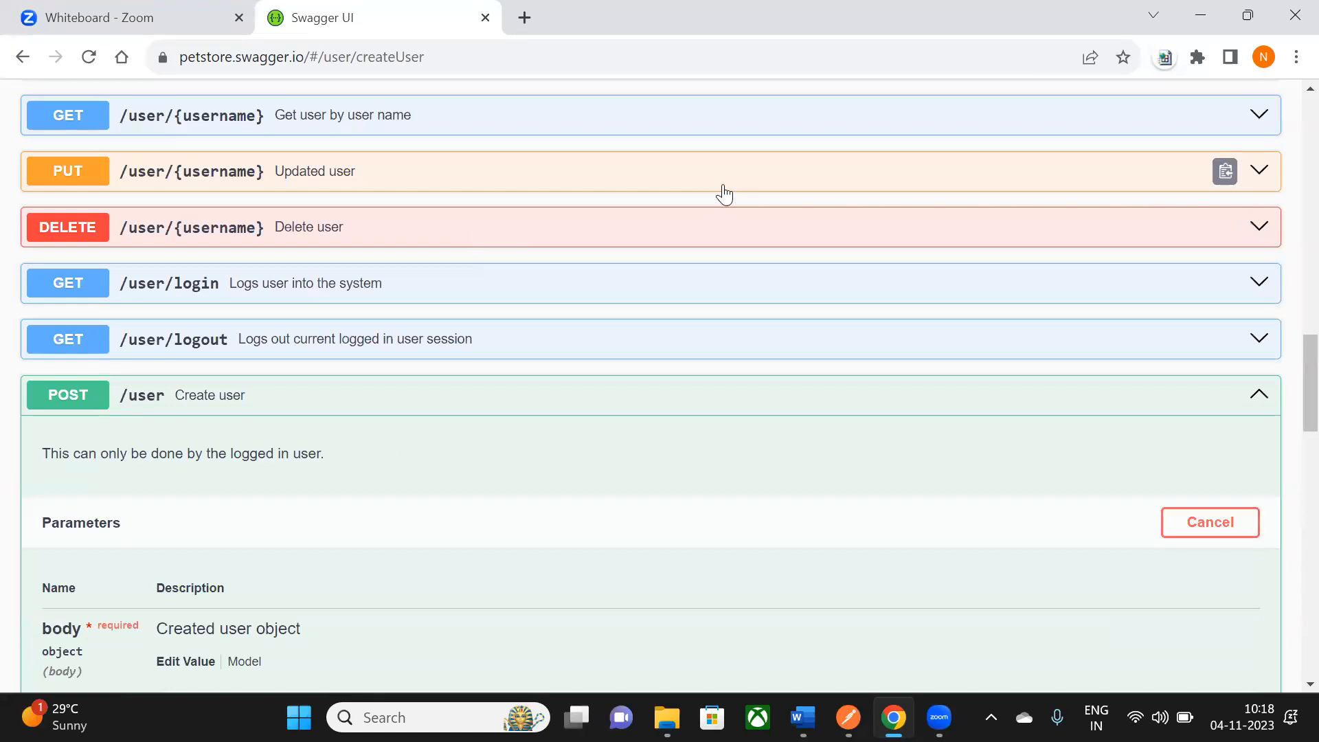
{"action": "scroll", "coordinate": [724, 195], "scroll_direction": "up", "scroll_amount": 7}
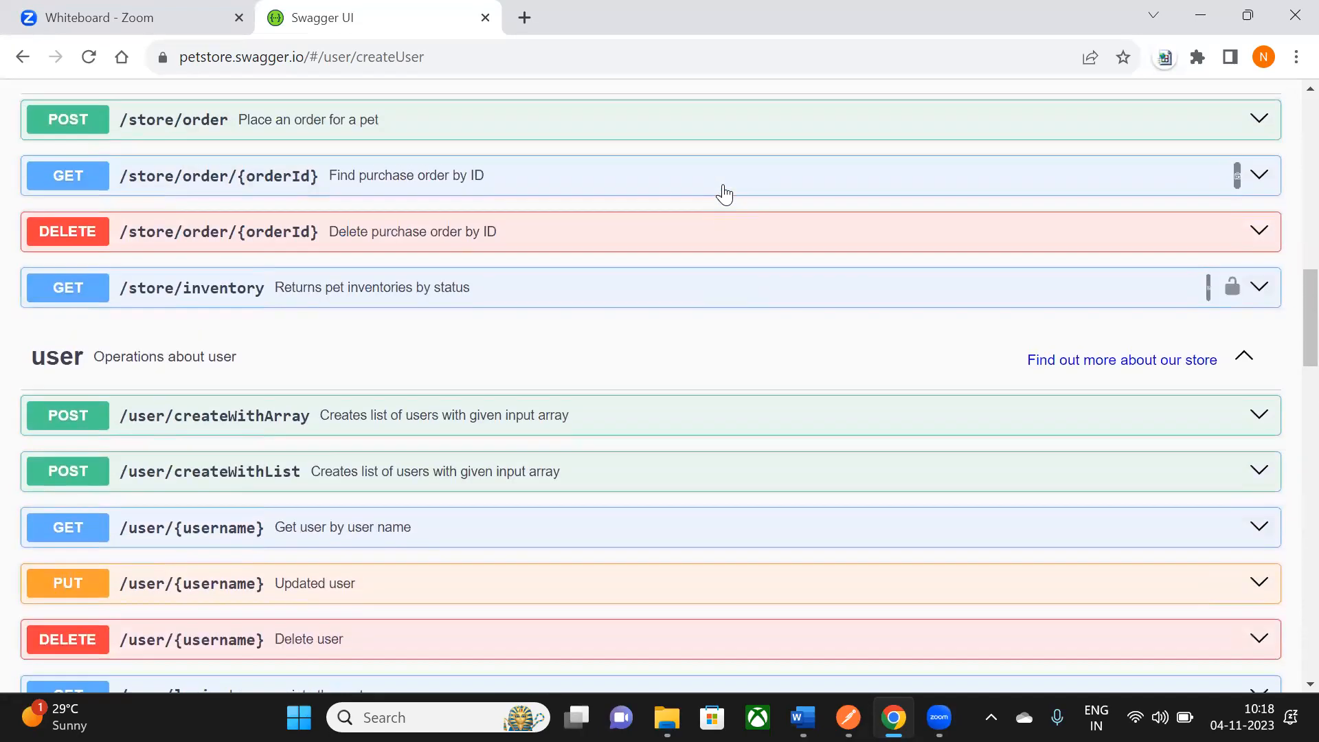
{"action": "scroll", "coordinate": [725, 195], "scroll_direction": "up", "scroll_amount": 12}
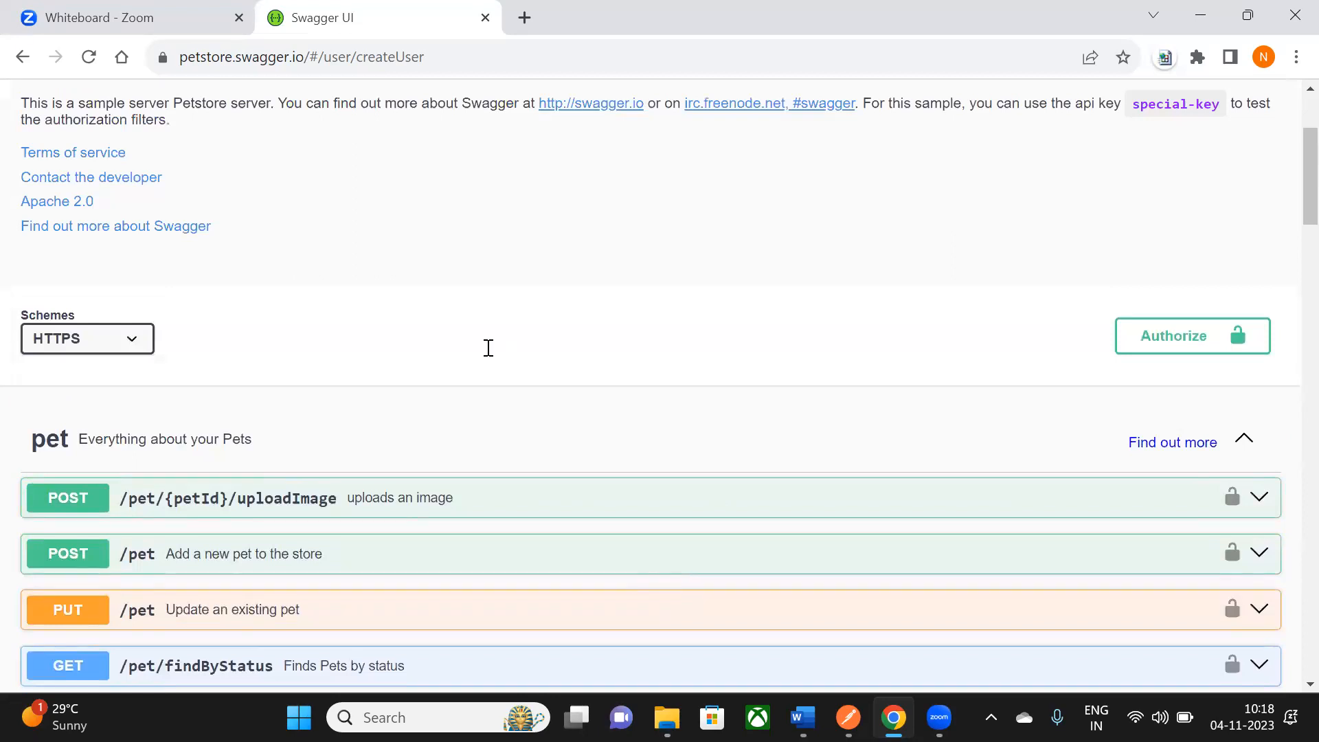
- In the Word notes, start a new '->' point below the DEV swagger-doc line
{"action": "key", "text": "alt+Tab"}
{"action": "left_click_drag", "start_coordinate": [407, 317], "coordinate": [672, 318]}
{"action": "left_click", "coordinate": [680, 351]}
{"action": "left_click_drag", "start_coordinate": [409, 317], "coordinate": [670, 318]}
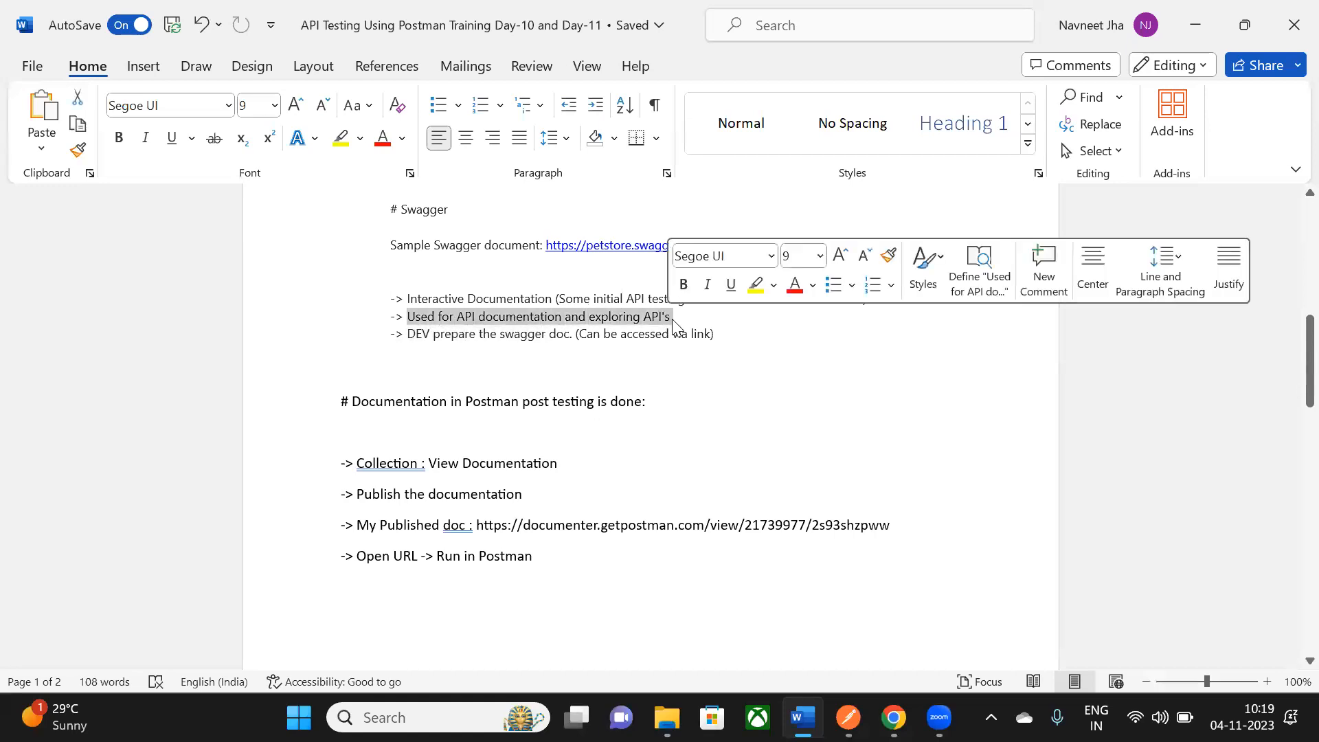
{"action": "left_click", "coordinate": [671, 319]}
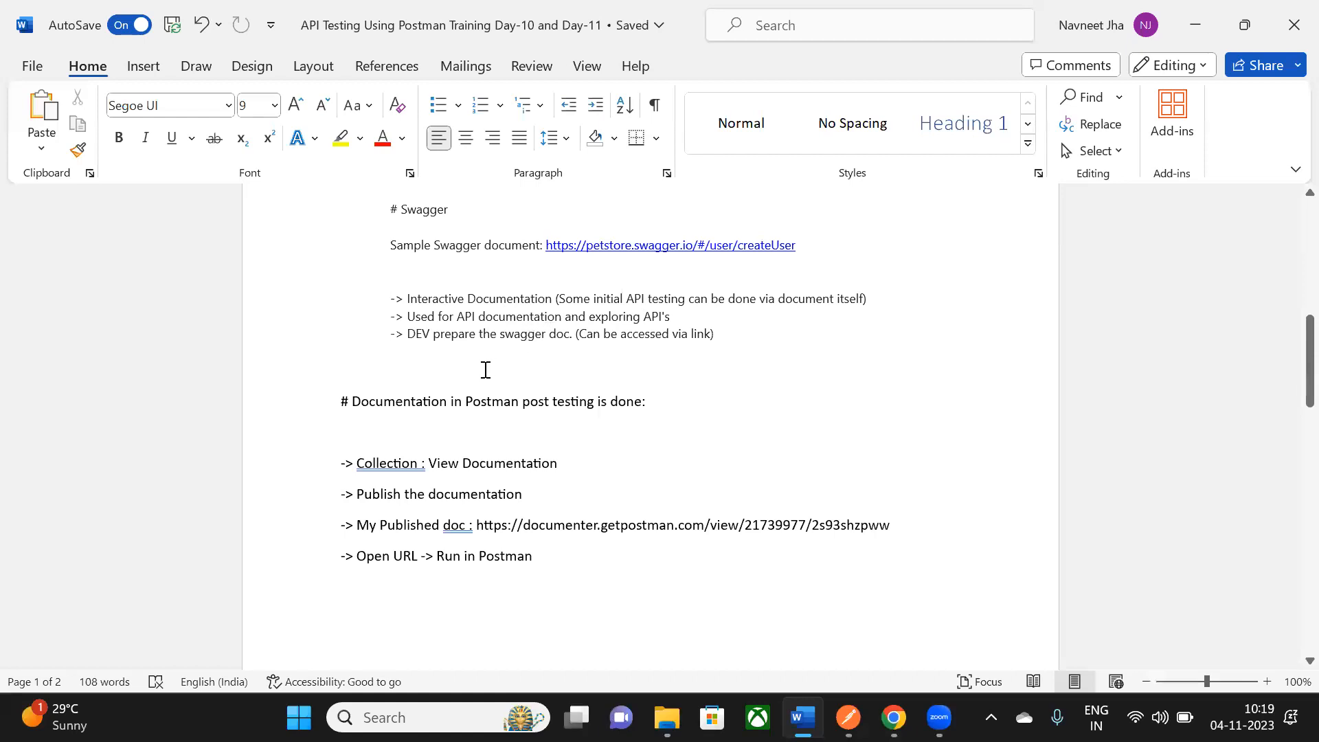
{"action": "left_click_drag", "start_coordinate": [408, 335], "coordinate": [589, 358]}
{"action": "left_click", "coordinate": [581, 358]}
{"action": "left_click", "coordinate": [721, 335]}
{"action": "key", "text": "Return"}
{"action": "type", "text": "->"}
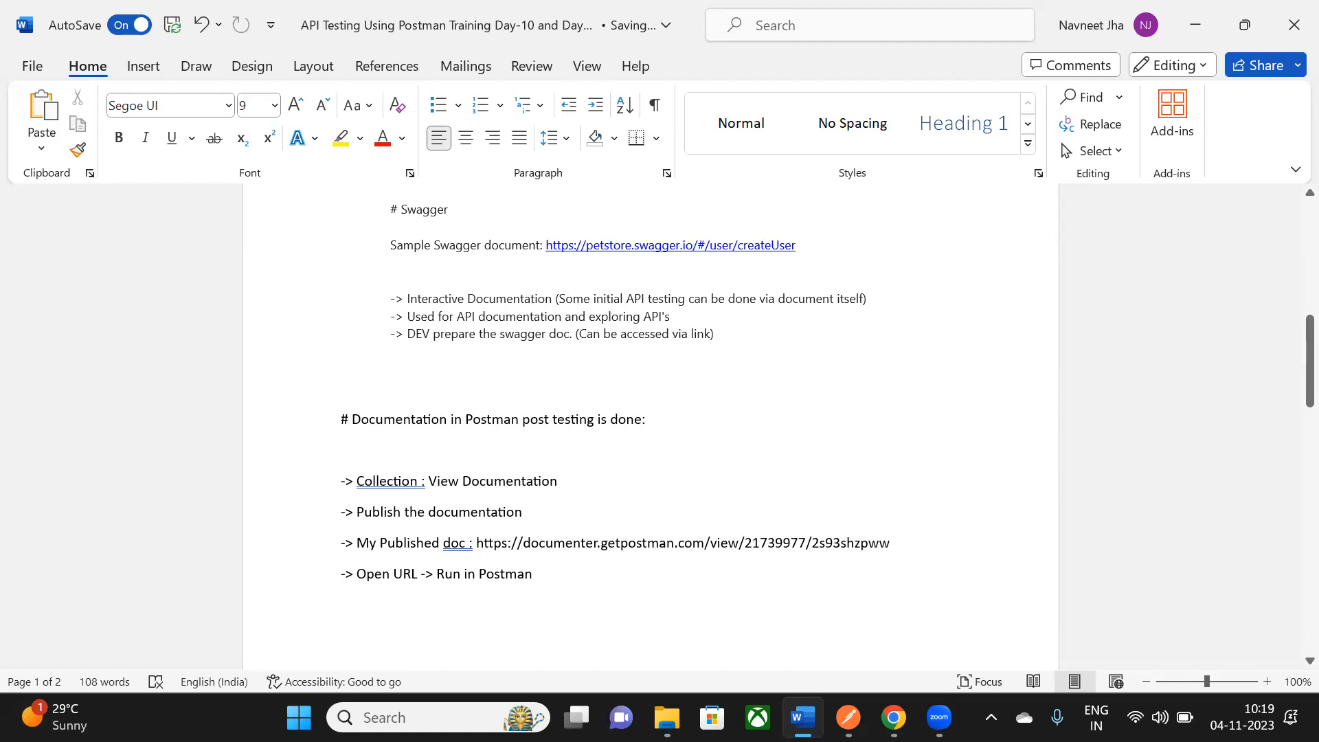
{"action": "left_click", "coordinate": [893, 717]}
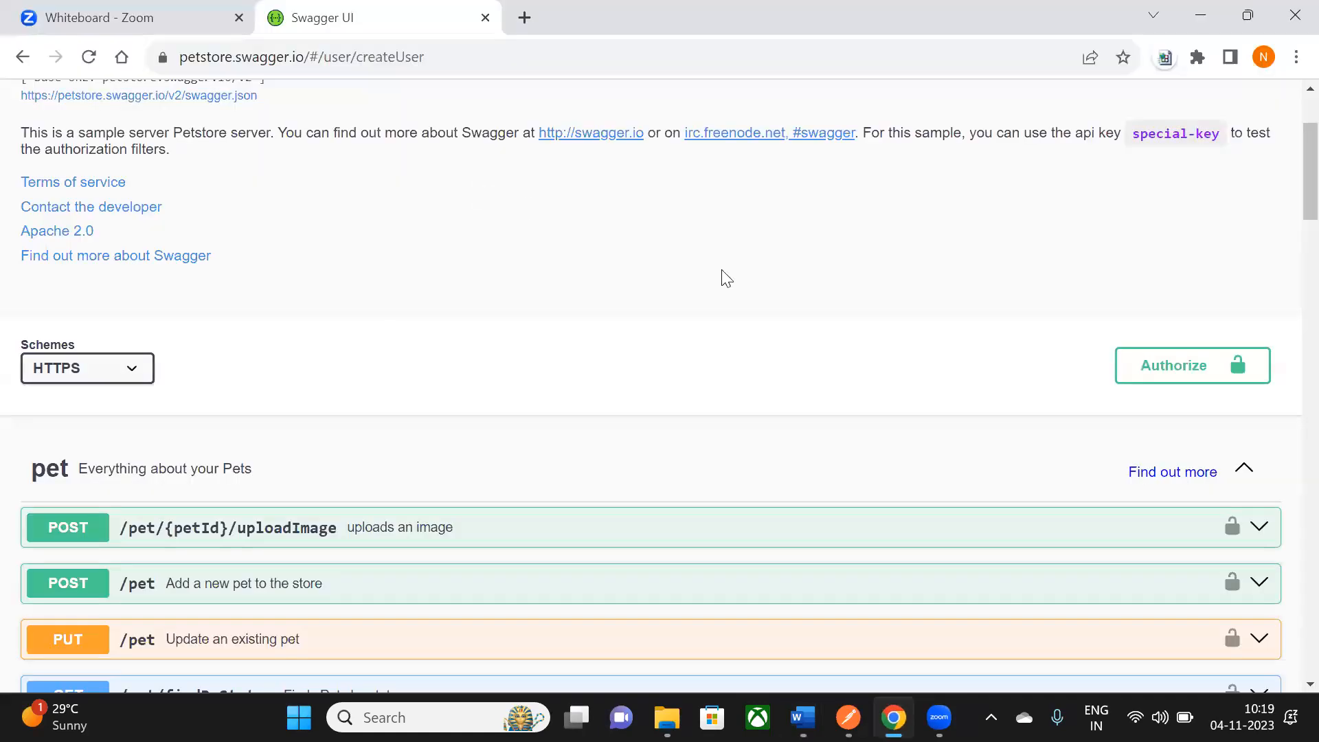
{"action": "scroll", "coordinate": [721, 279], "scroll_direction": "down", "scroll_amount": 5}
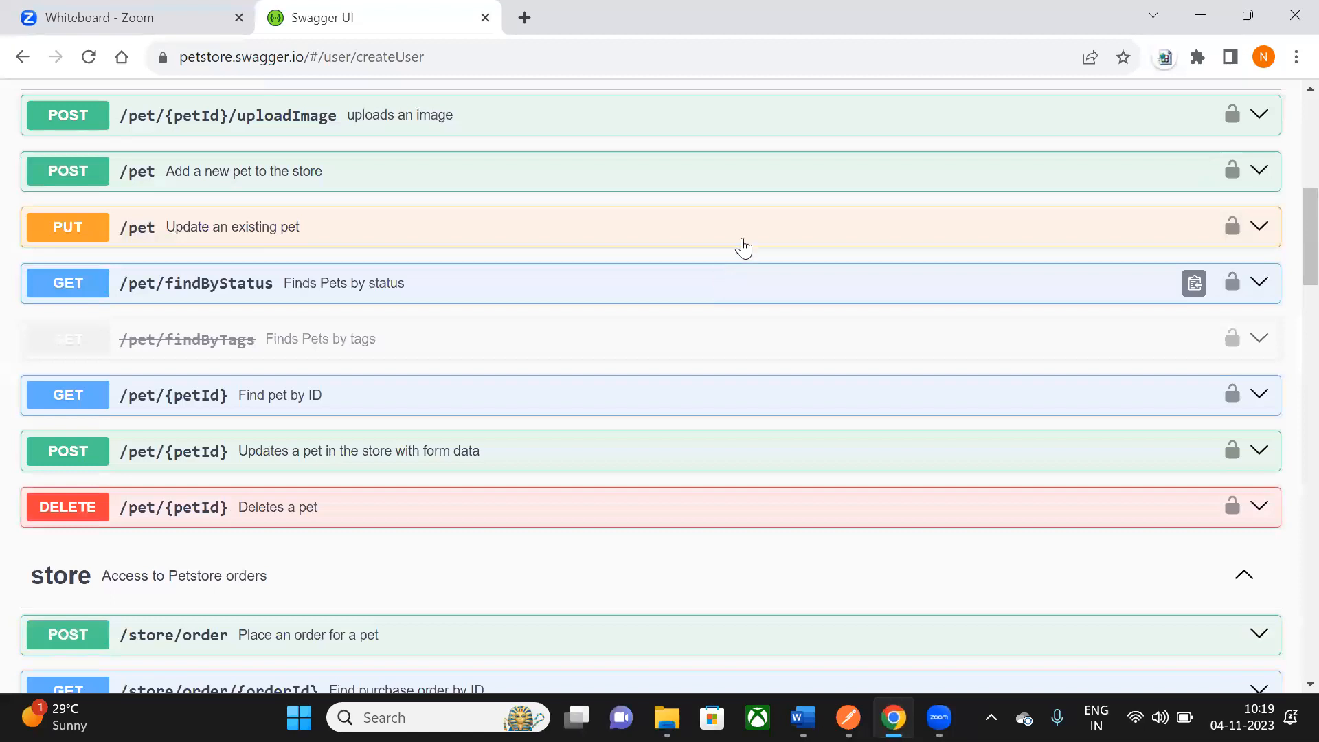
{"action": "scroll", "coordinate": [1013, 246], "scroll_direction": "down", "scroll_amount": 10}
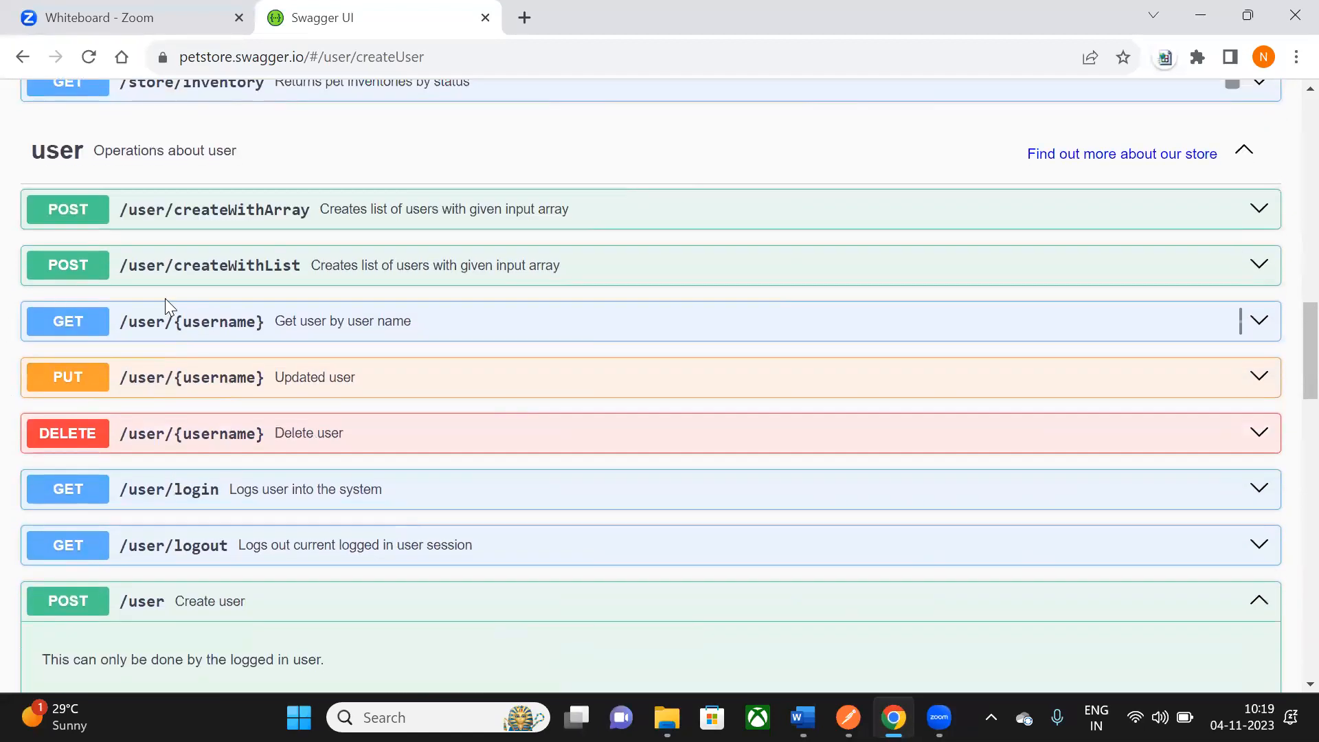
{"action": "scroll", "coordinate": [1057, 296], "scroll_direction": "down", "scroll_amount": 2}
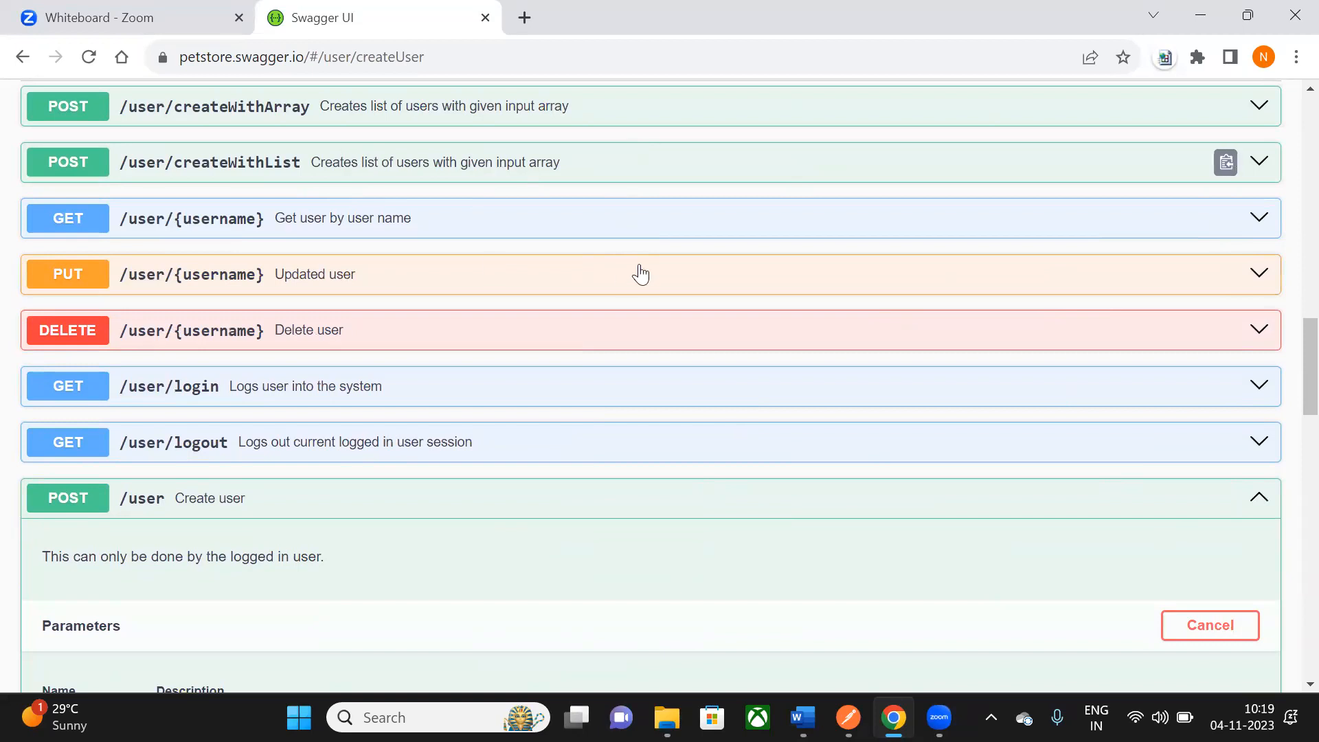
{"action": "scroll", "coordinate": [640, 273], "scroll_direction": "up", "scroll_amount": 10}
{"action": "scroll", "coordinate": [640, 273], "scroll_direction": "up", "scroll_amount": 3}
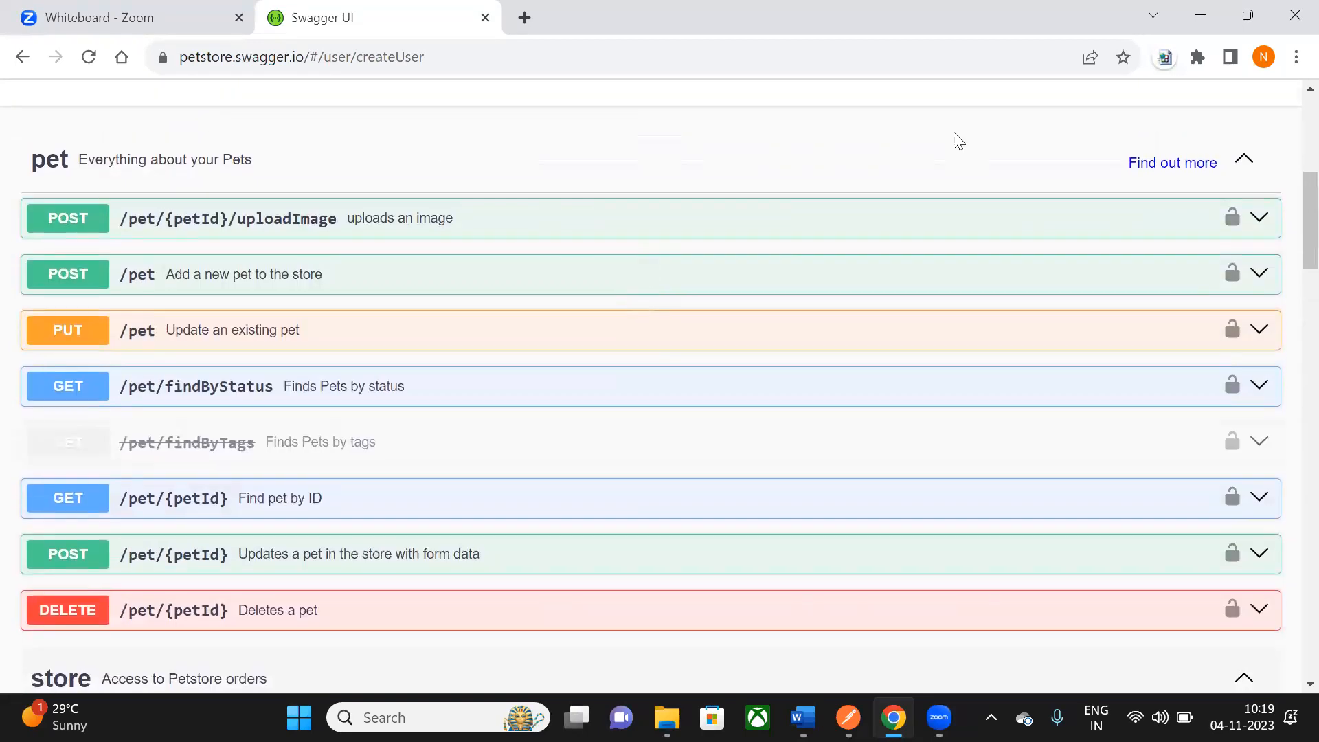
{"action": "scroll", "coordinate": [792, 283], "scroll_direction": "down", "scroll_amount": 12}
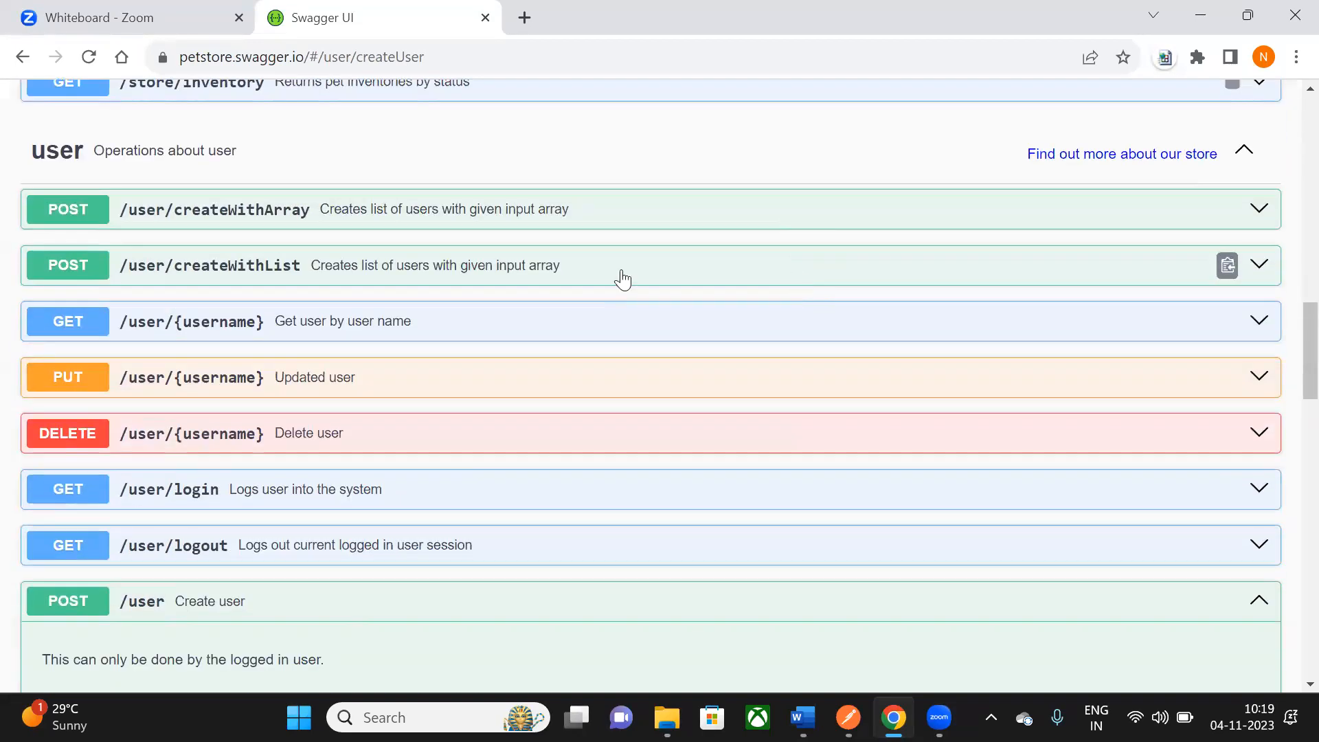
{"action": "scroll", "coordinate": [796, 258], "scroll_direction": "down", "scroll_amount": 3}
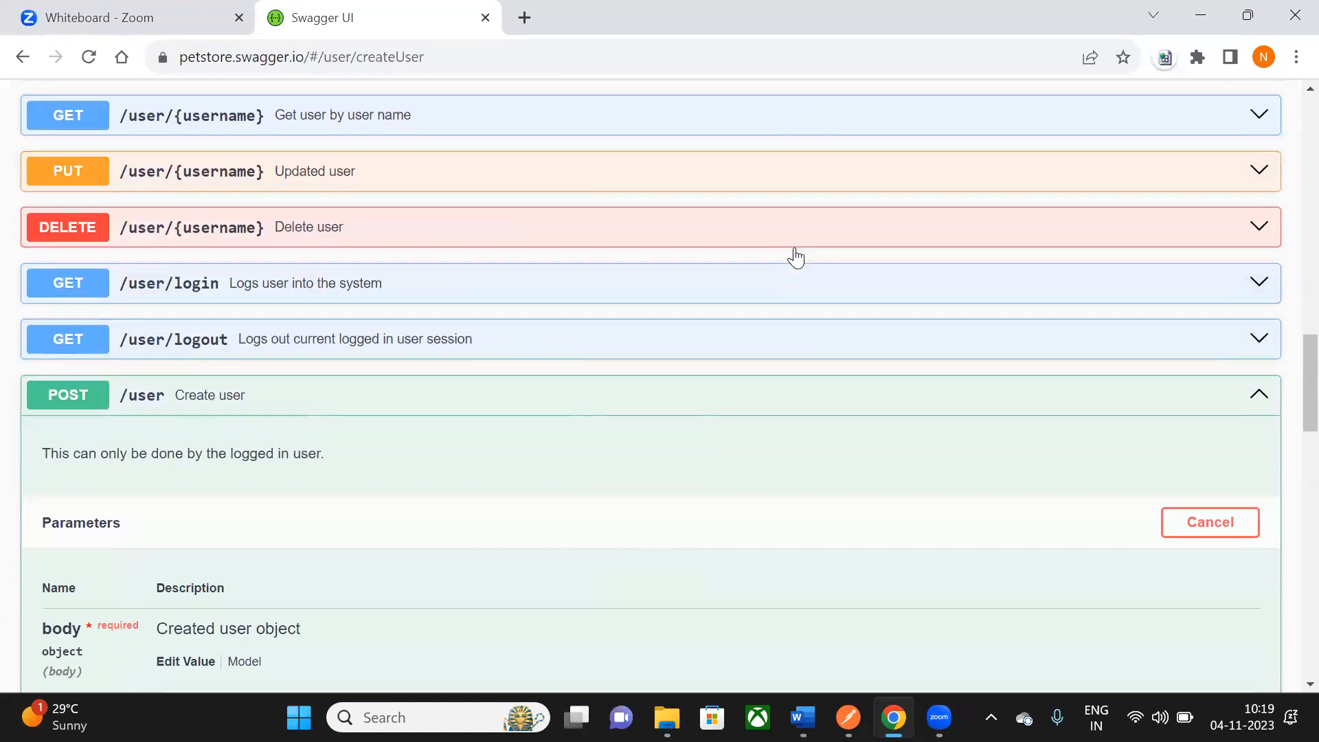
{"action": "scroll", "coordinate": [797, 257], "scroll_direction": "down", "scroll_amount": 3}
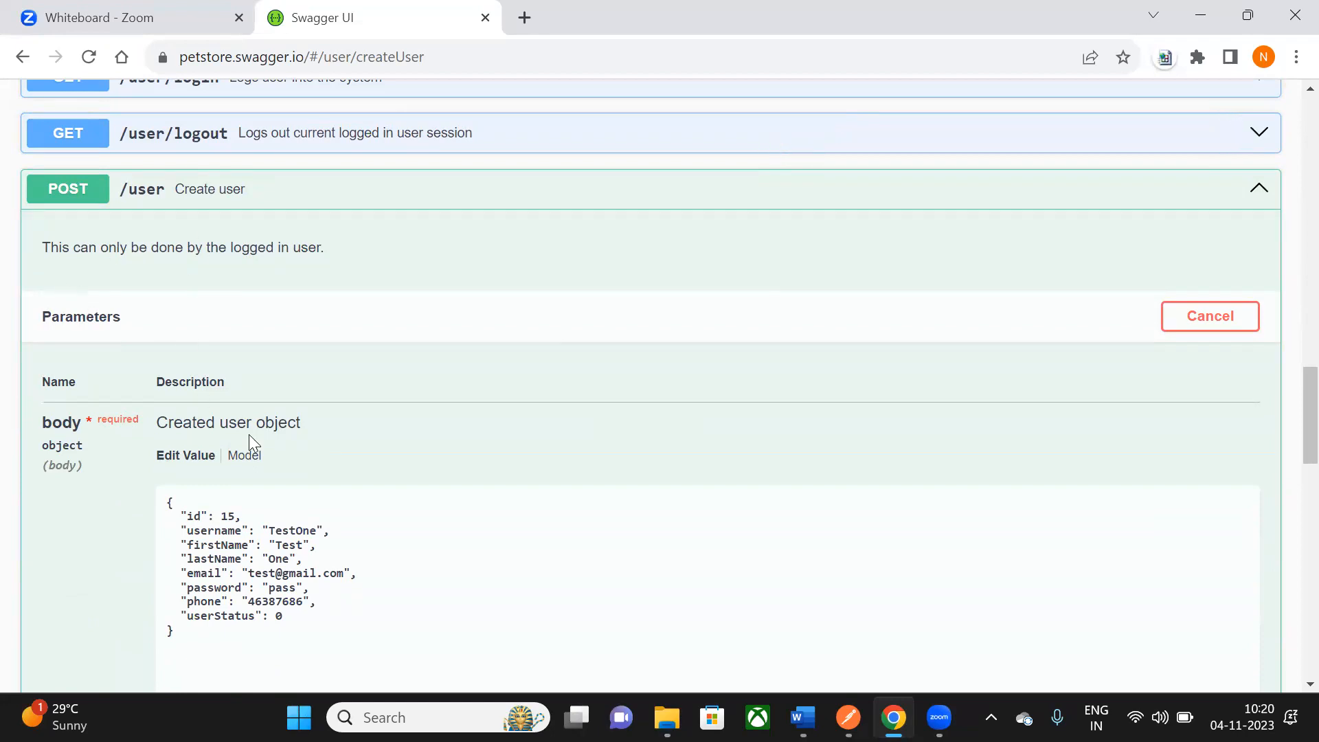
{"action": "scroll", "coordinate": [250, 405], "scroll_direction": "down", "scroll_amount": 3}
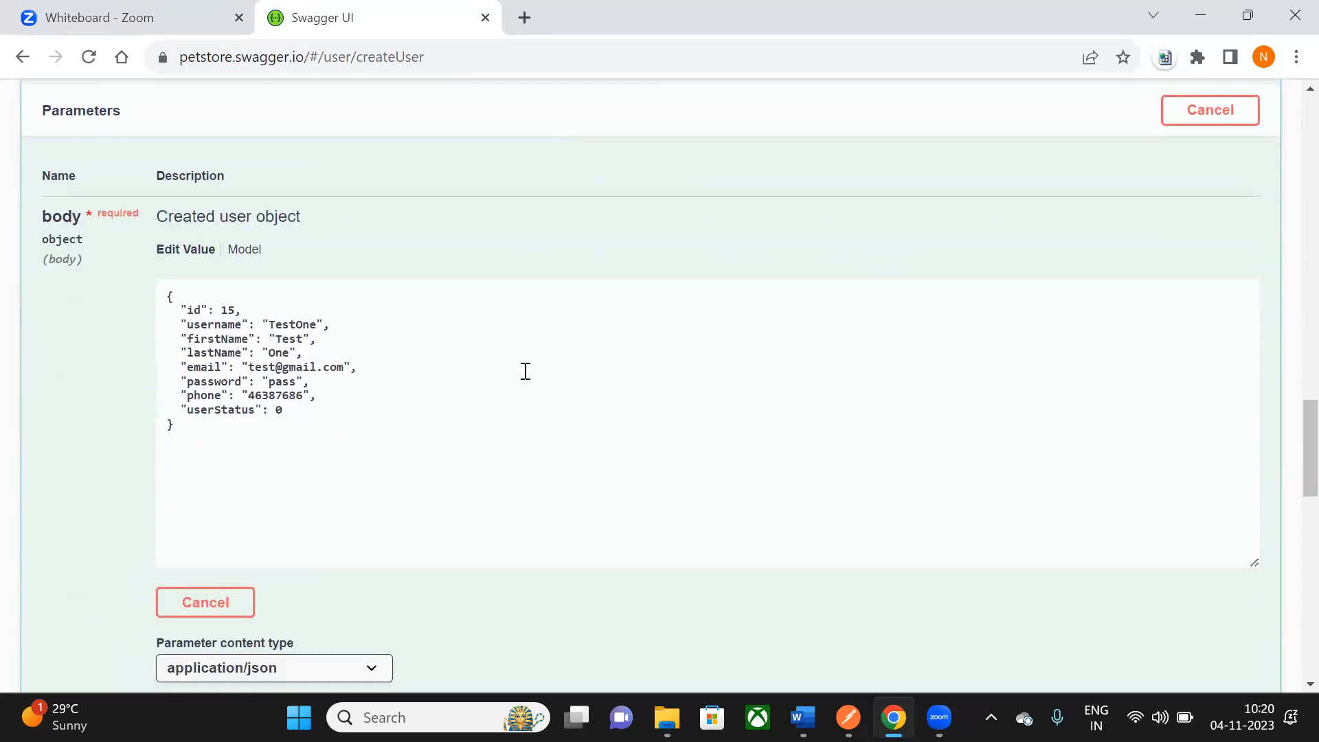
{"action": "scroll", "coordinate": [526, 370], "scroll_direction": "up", "scroll_amount": 3}
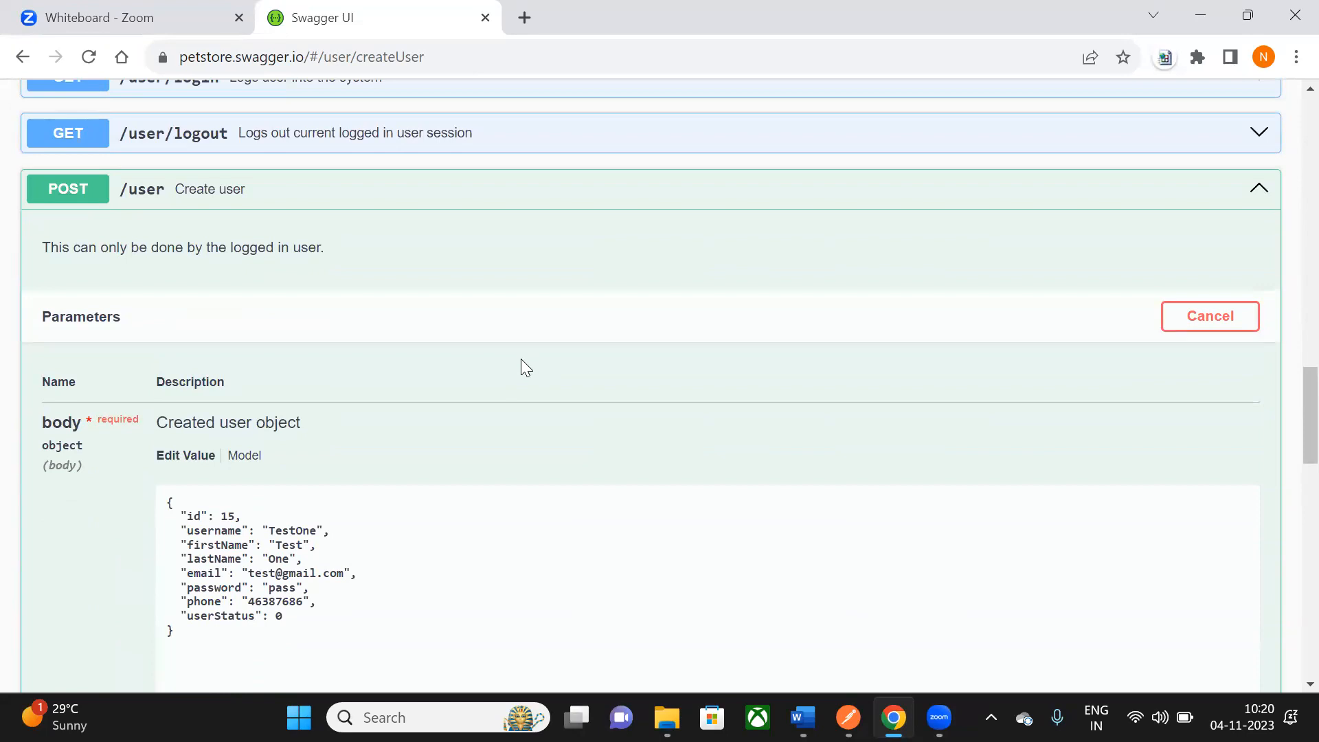
{"action": "scroll", "coordinate": [510, 366], "scroll_direction": "down", "scroll_amount": 3}
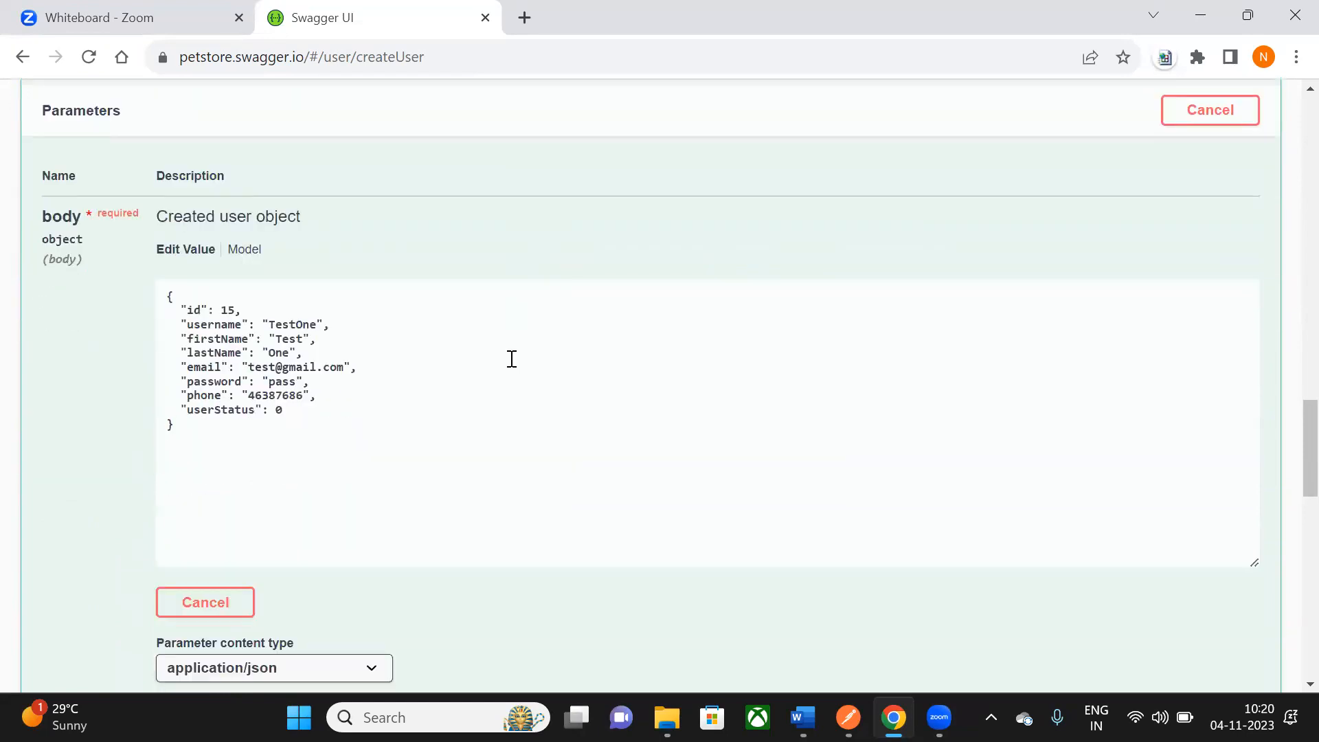
{"action": "scroll", "coordinate": [421, 312], "scroll_direction": "up", "scroll_amount": 2}
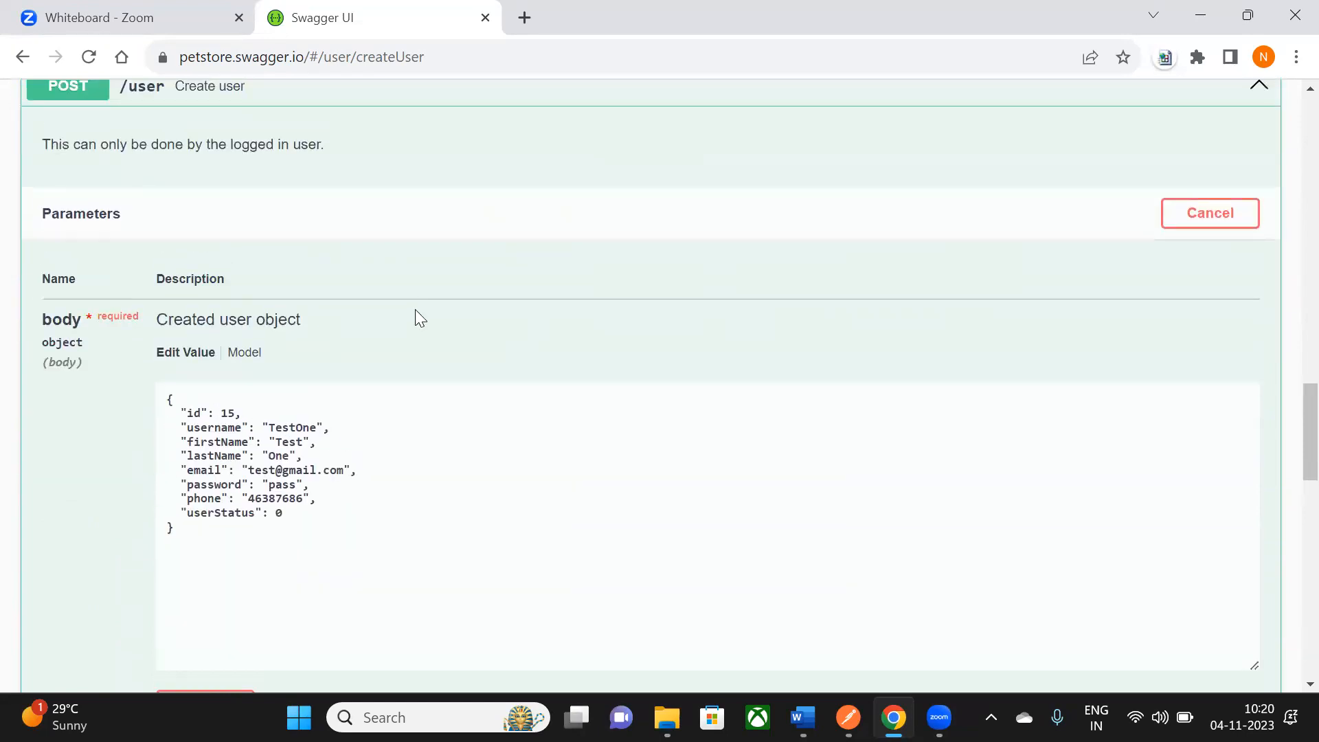
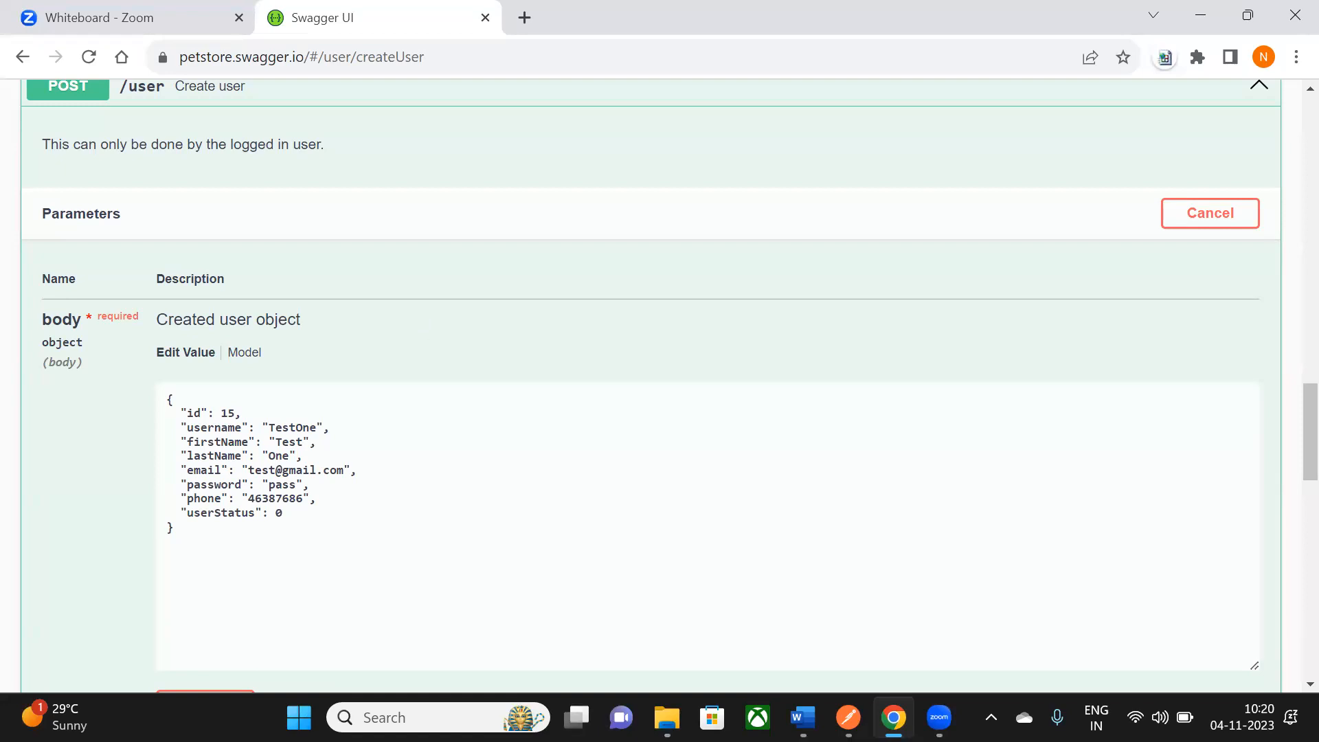
- Switch from the Swagger UI createUser page to the Word notes document
{"action": "key", "text": "alt+Tab"}
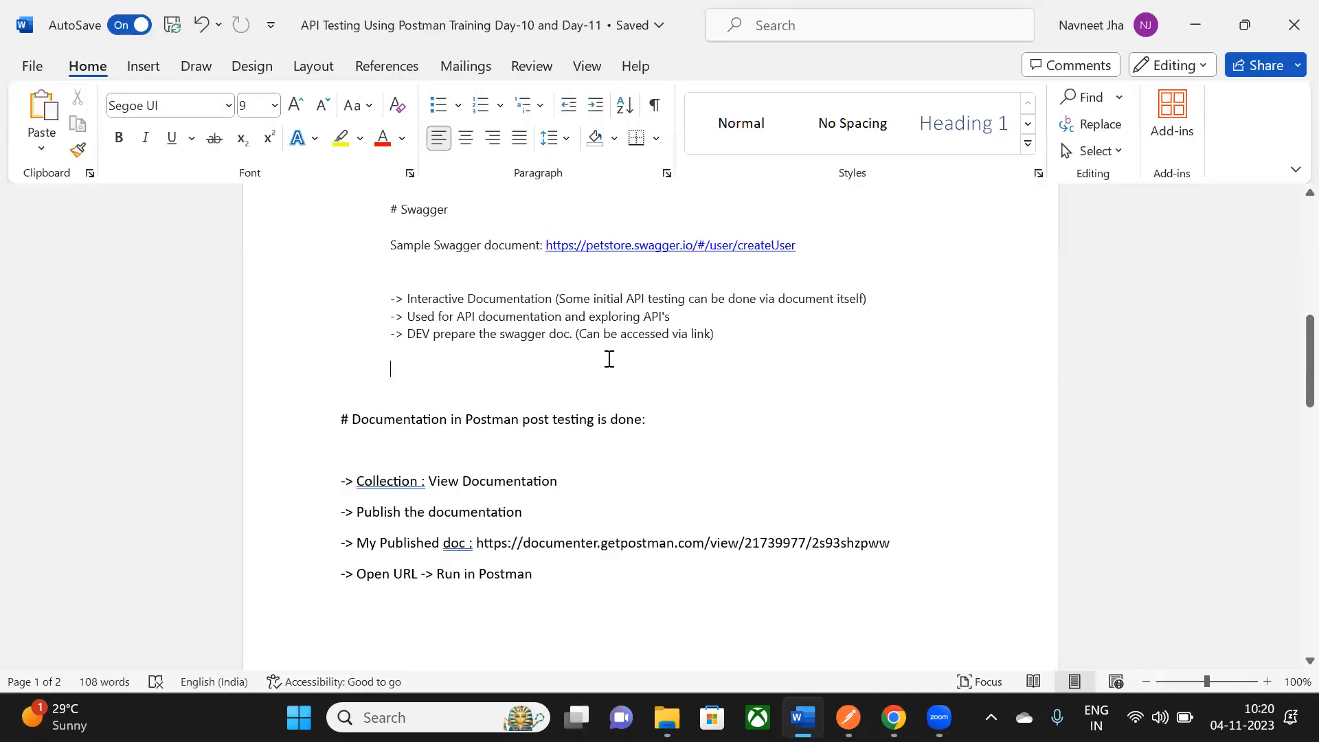
- Write the heading 'Ways we can get API collections to test:' and the bullet '-> DEV team can share the collection'
{"action": "type", "text": "Ways we "}
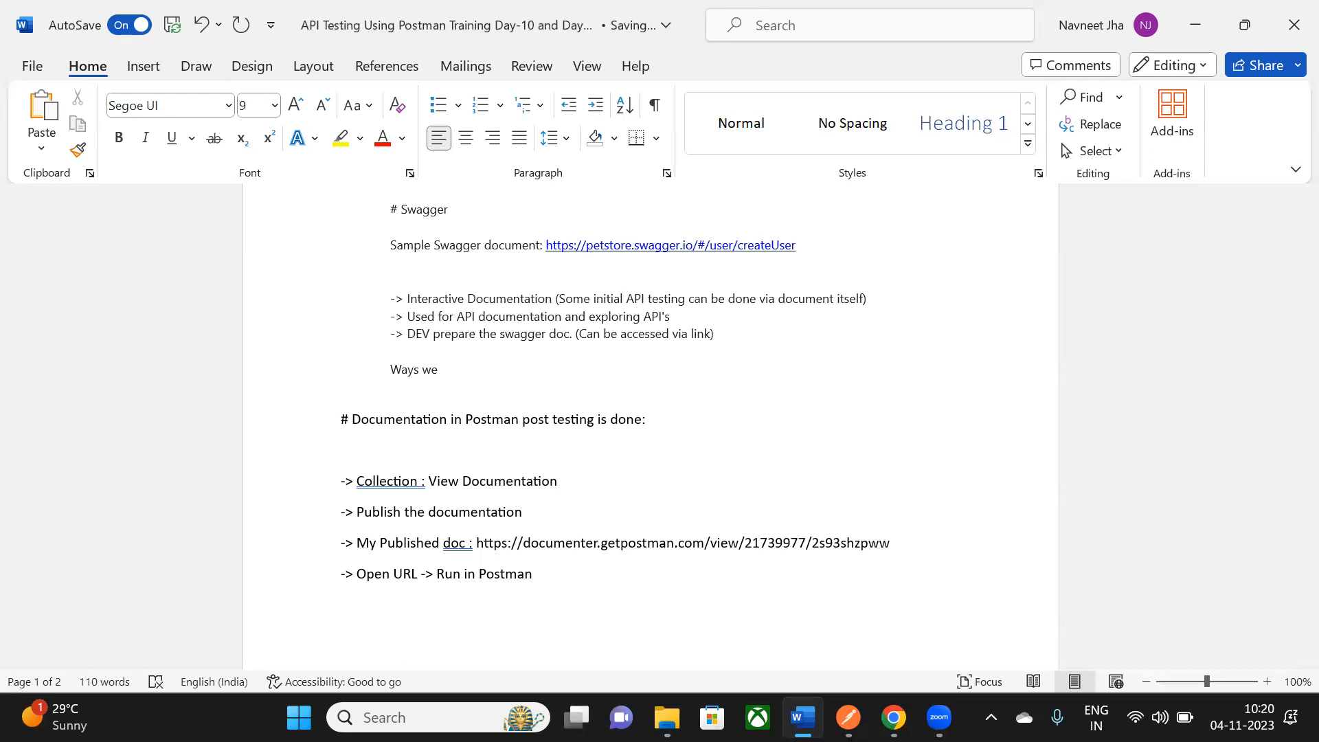
{"action": "type", "text": "can get API collections to test"}
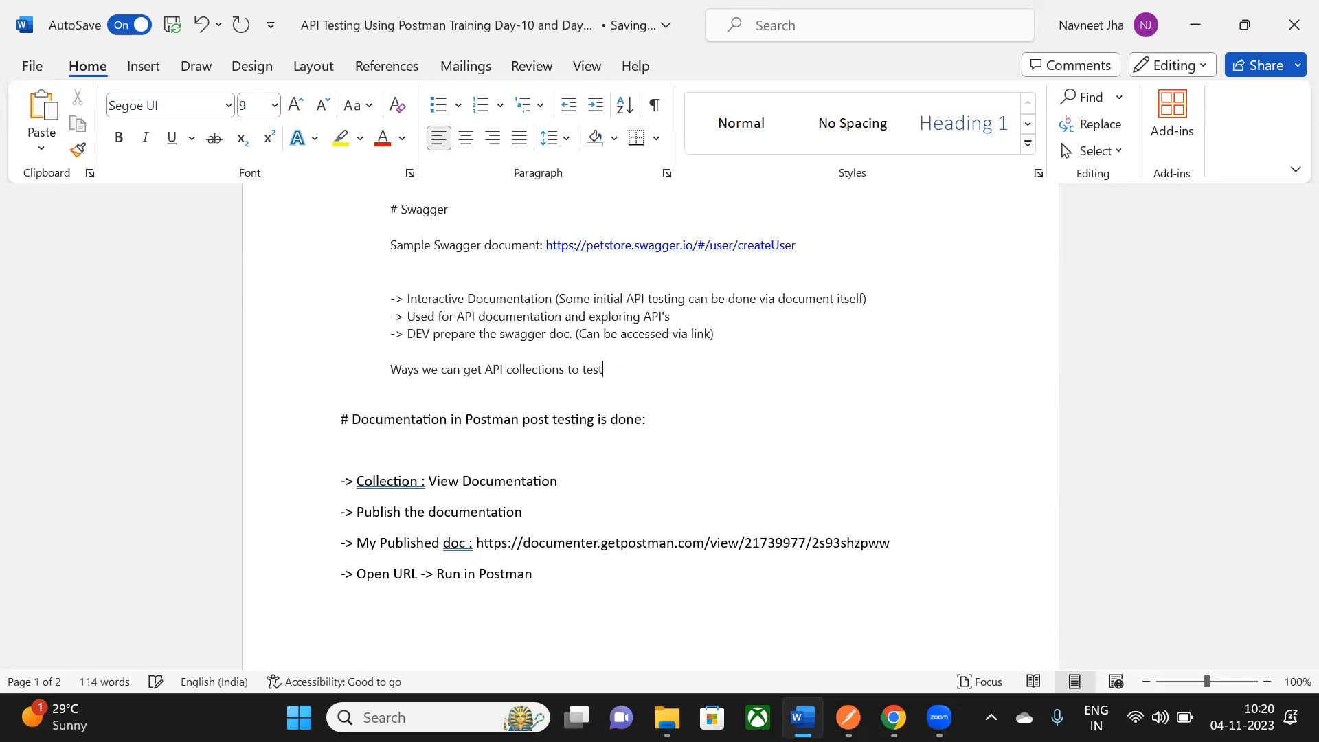
{"action": "type", "text": ":"}
{"action": "key", "text": "Return"}
{"action": "type", "text": "->"}
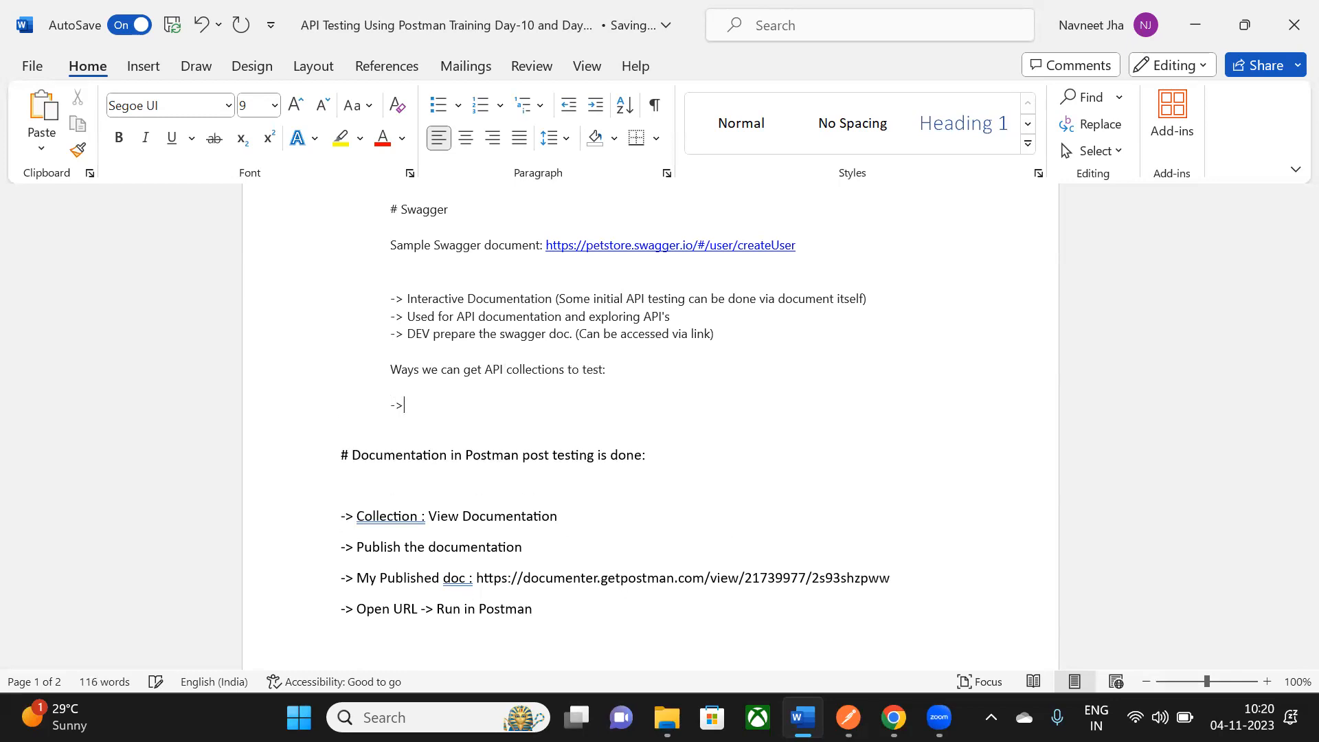
{"action": "type", "text": " DEV "}
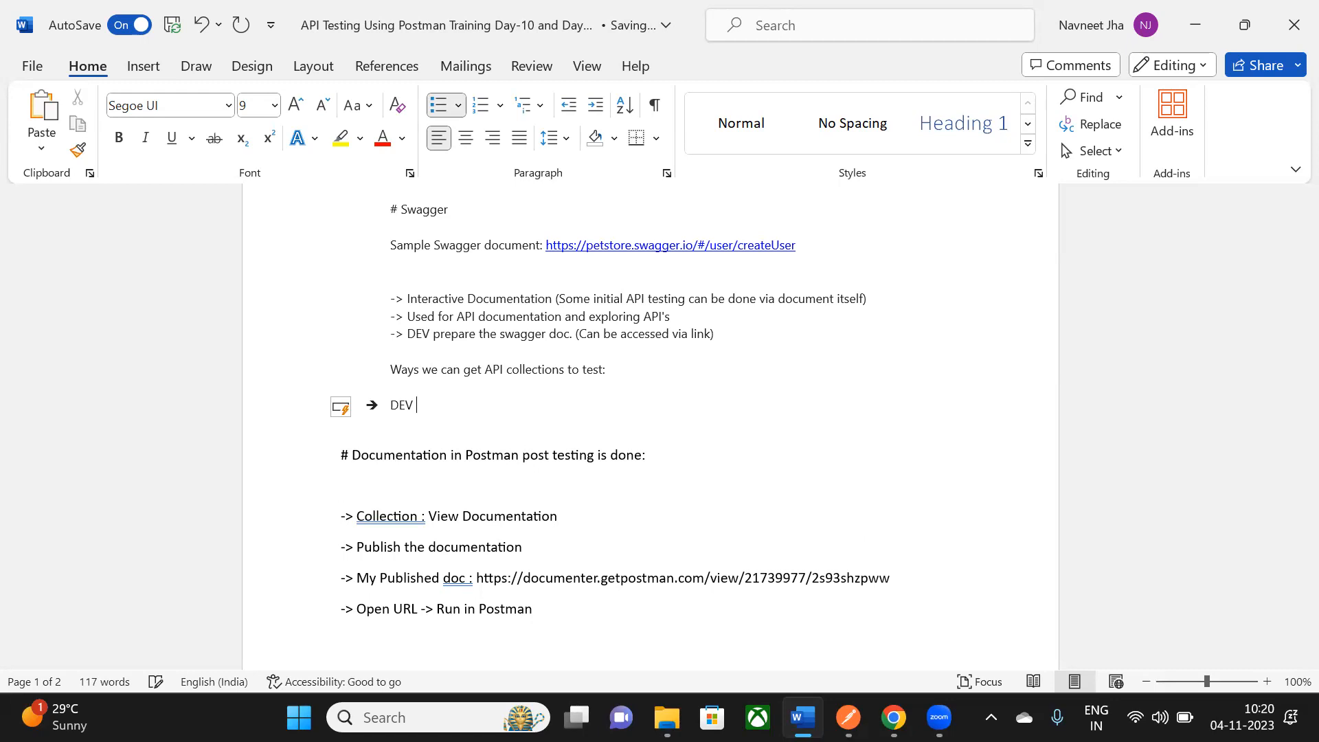
{"action": "type", "text": "team can share the d"}
{"action": "type", "text": "ollection"}
{"action": "key", "text": "Return"}
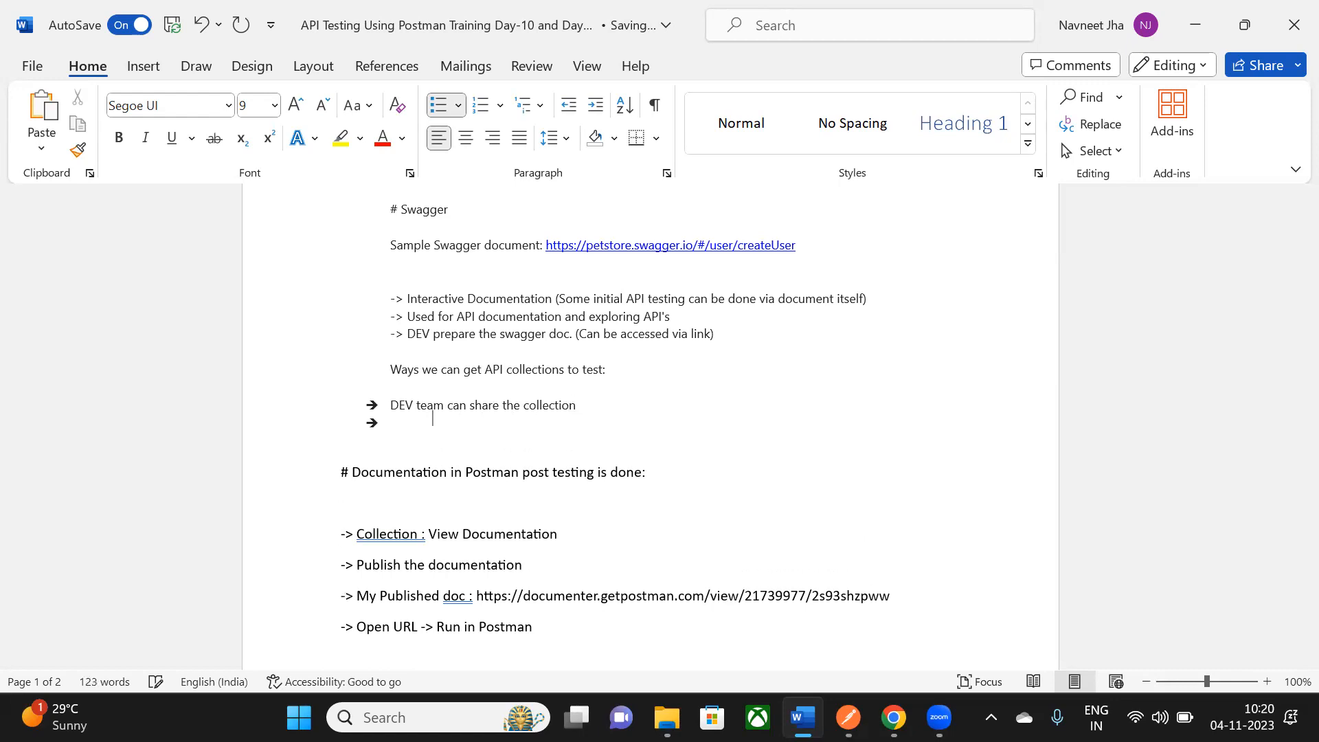
{"action": "key", "text": "alt+Tab"}
{"action": "key", "text": "alt+Tab"}
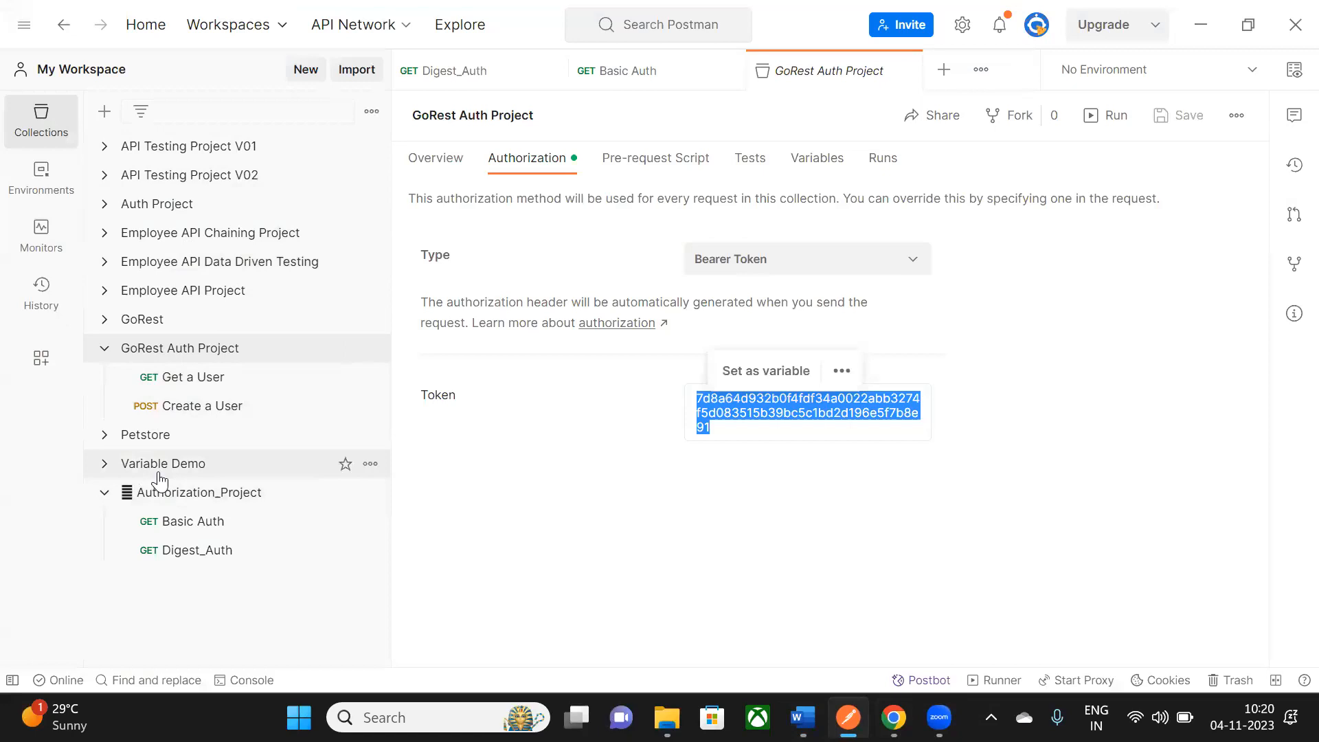
- Open and scroll the Variable Demo collection's options menu in Postman
{"action": "left_click", "coordinate": [370, 464]}
{"action": "scroll", "coordinate": [279, 234], "scroll_direction": "down", "scroll_amount": 1}
{"action": "scroll", "coordinate": [276, 223], "scroll_direction": "down", "scroll_amount": 5}
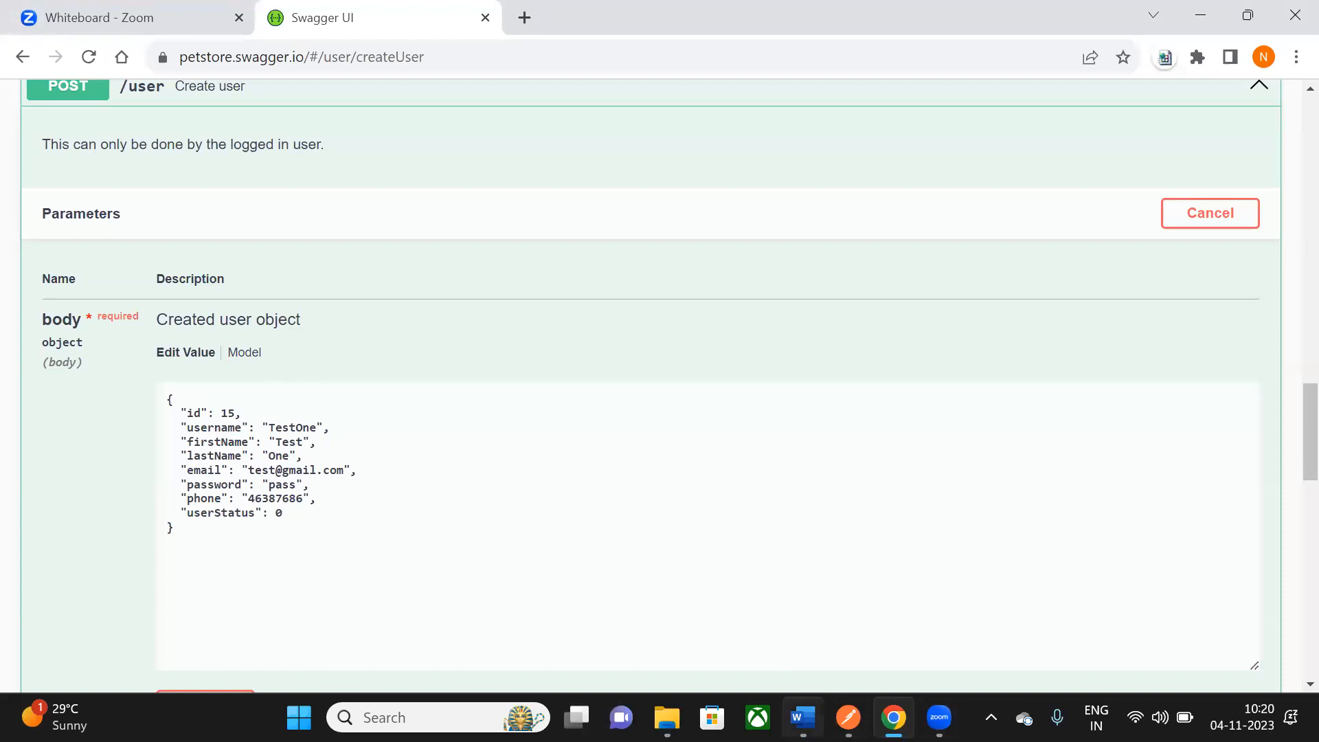
- Back in Word, select the 'DEV team can share the collection' line, then move to the empty bullet
{"action": "left_click", "coordinate": [803, 718]}
{"action": "left_click_drag", "start_coordinate": [390, 405], "coordinate": [579, 411]}
{"action": "left_click", "coordinate": [462, 433]}
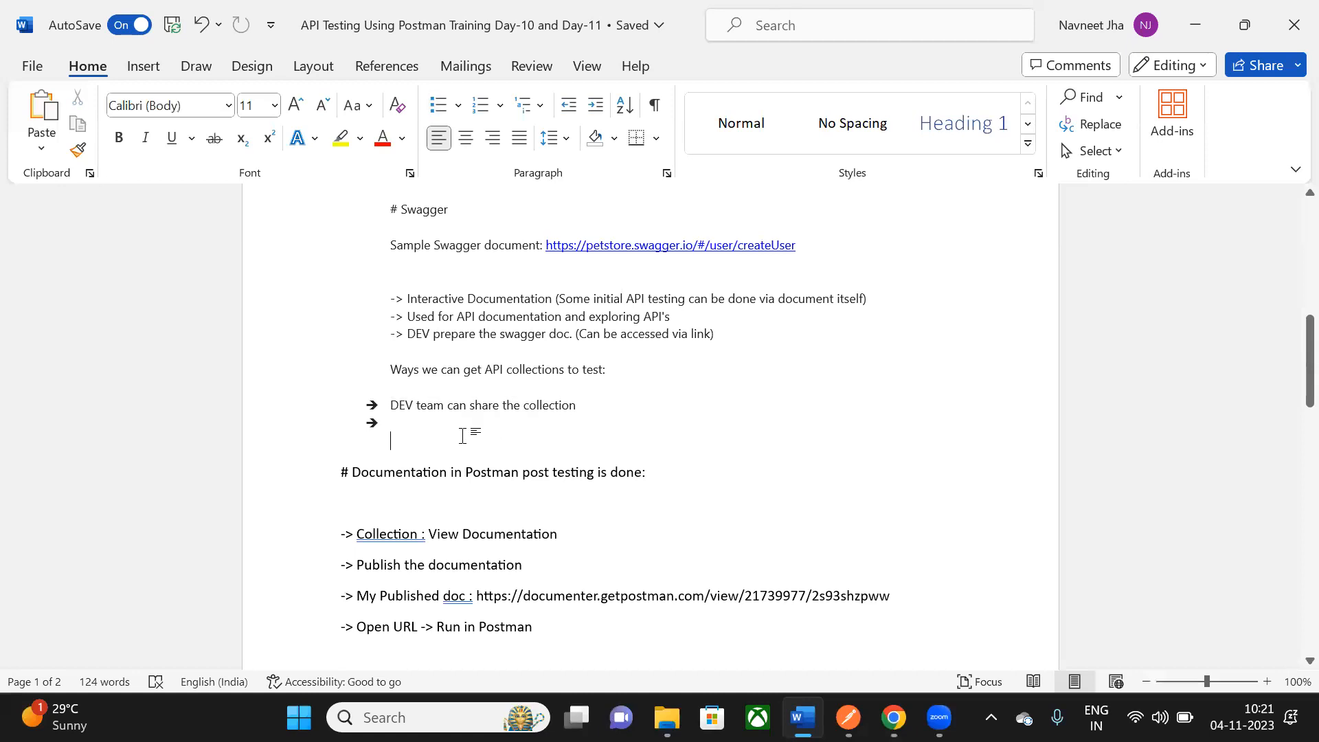
- Add the second arrow bullet 'We can get swagger documentation' with an empty bullet below it
{"action": "left_click", "coordinate": [395, 427]}
{"action": "type", "text": "We"}
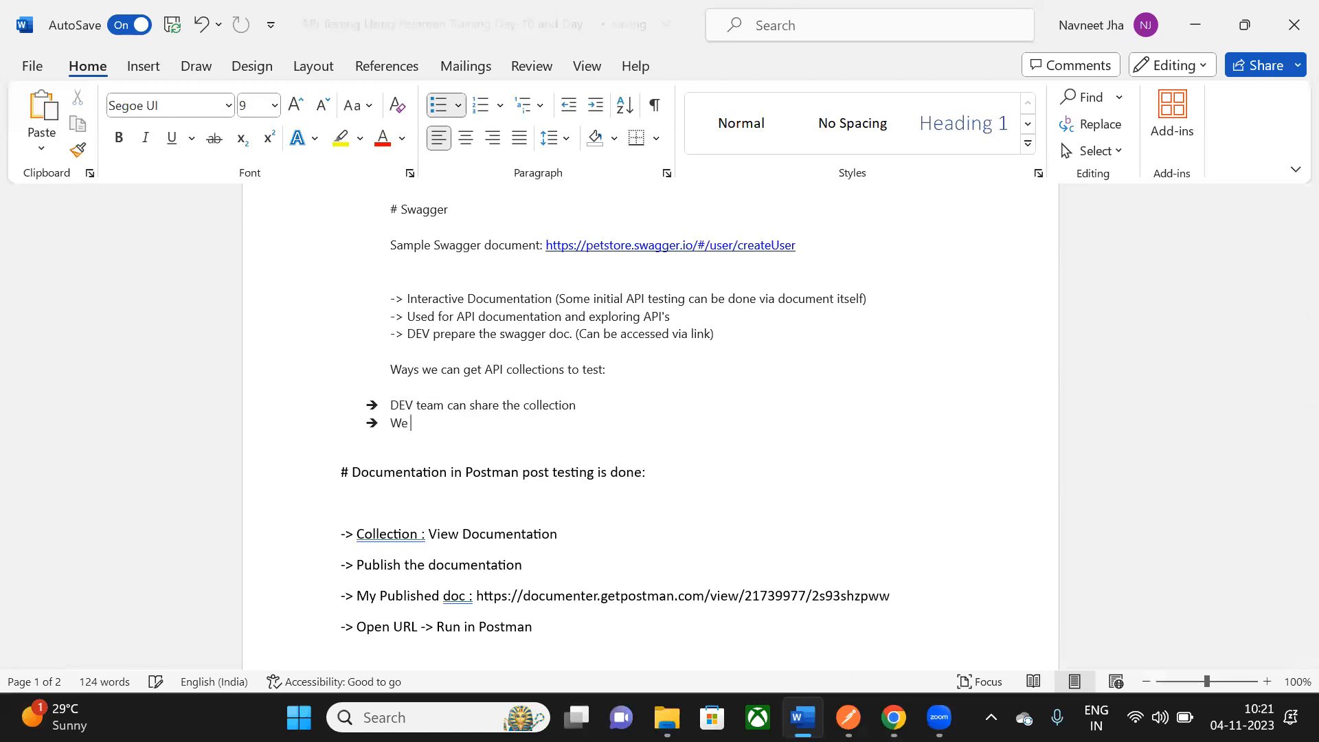
{"action": "type", "text": " ca"}
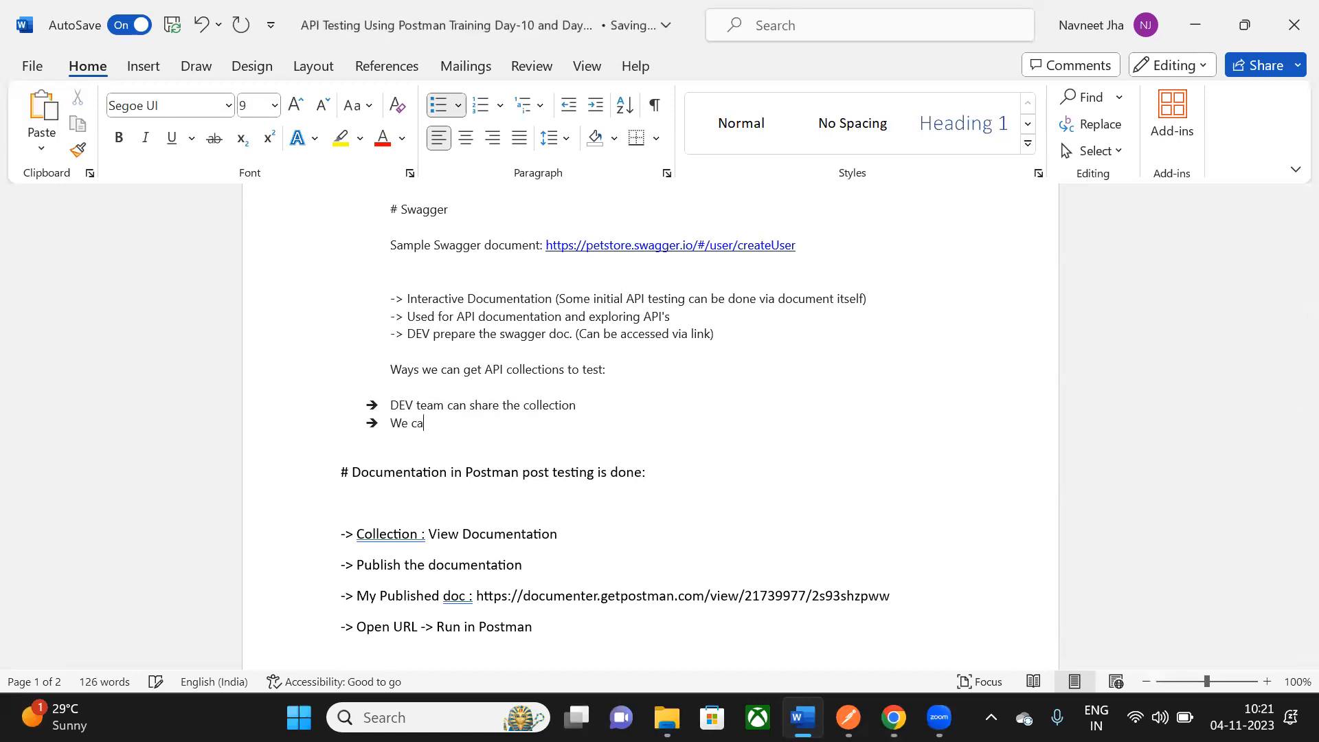
{"action": "type", "text": "n get swagger documenta"}
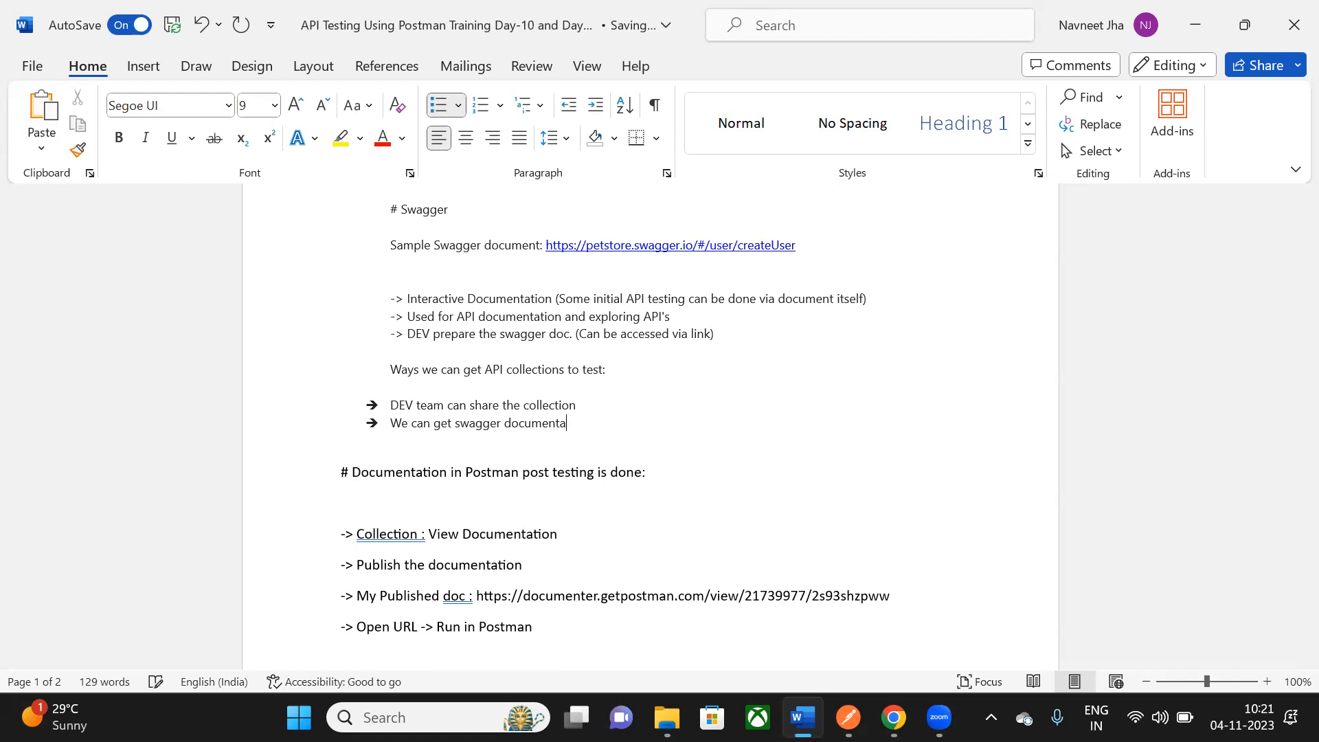
{"action": "type", "text": "tion"}
{"action": "key", "text": "Return"}
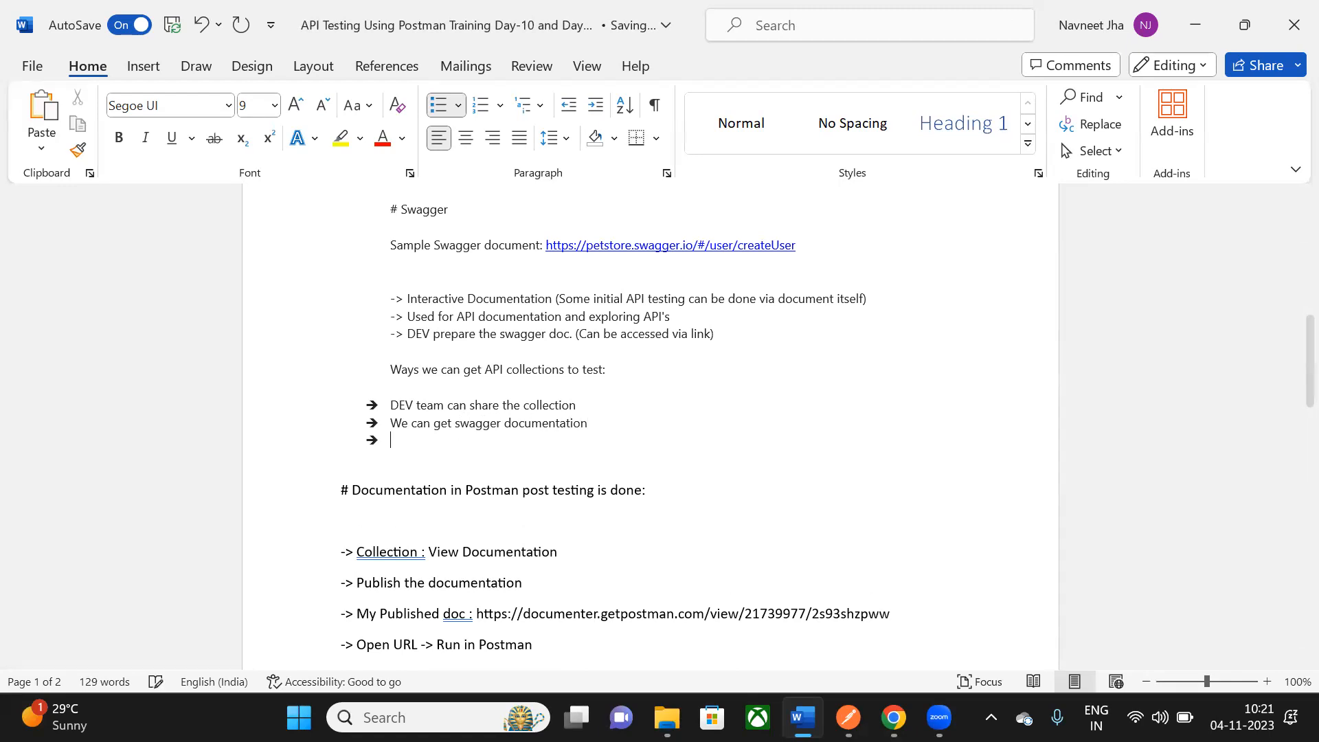
{"action": "scroll", "coordinate": [529, 327], "scroll_direction": "up", "scroll_amount": 1}
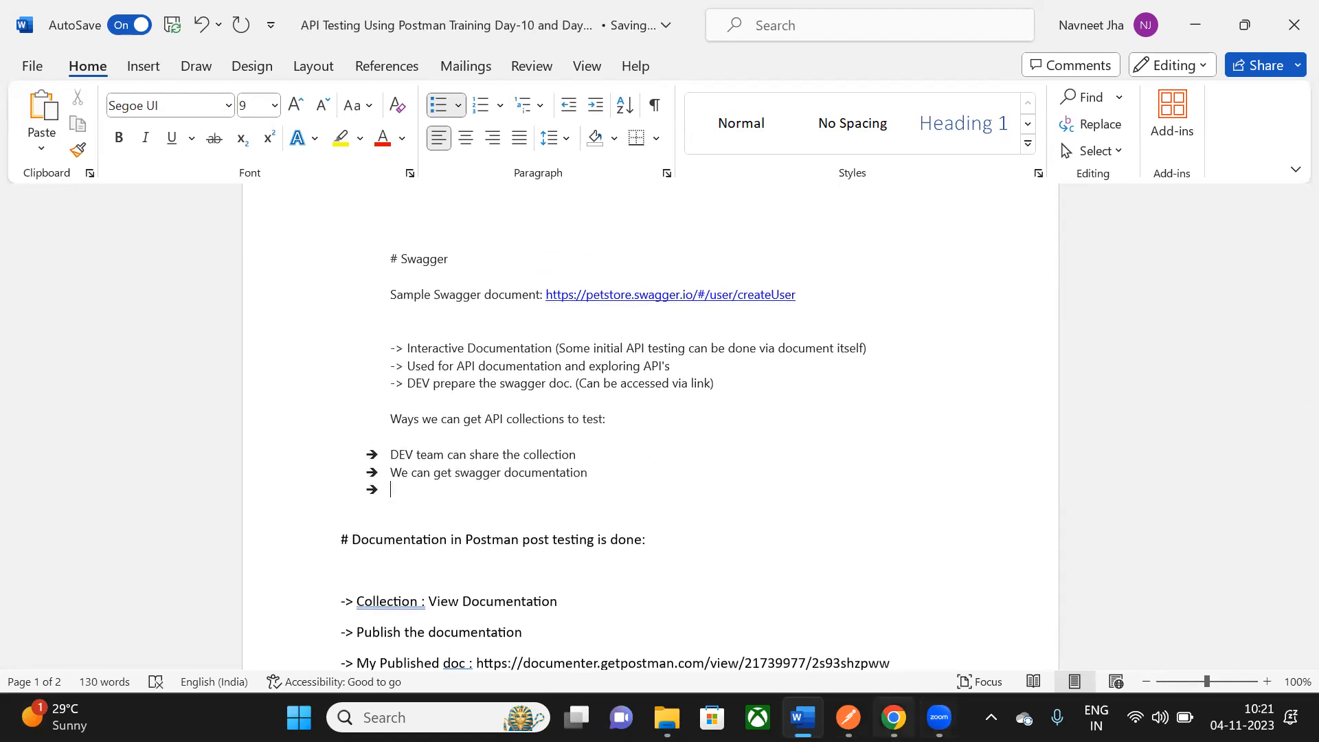
{"action": "left_click", "coordinate": [893, 717]}
{"action": "scroll", "coordinate": [463, 333], "scroll_direction": "up", "scroll_amount": 18}
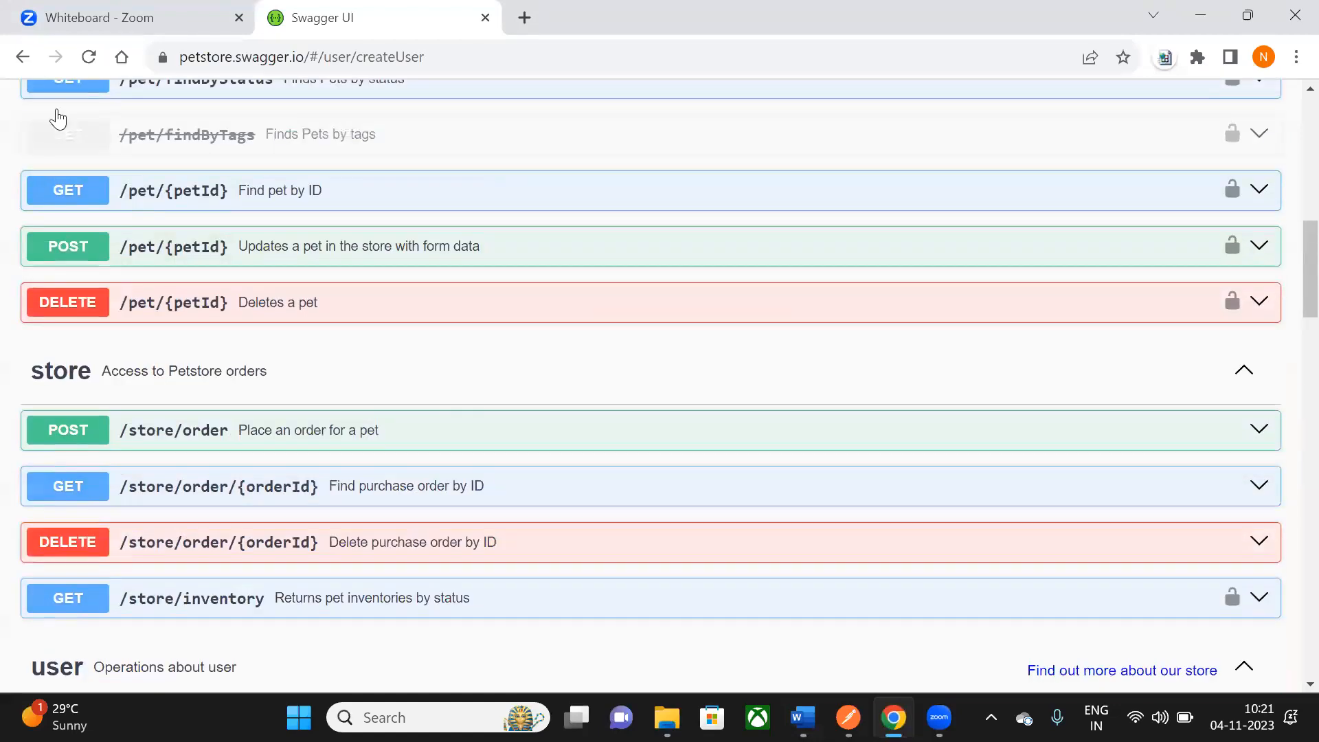
- Scroll up and down the Swagger Petstore endpoint list, then return to the Word notes
{"action": "scroll", "coordinate": [549, 334], "scroll_direction": "up", "scroll_amount": 8}
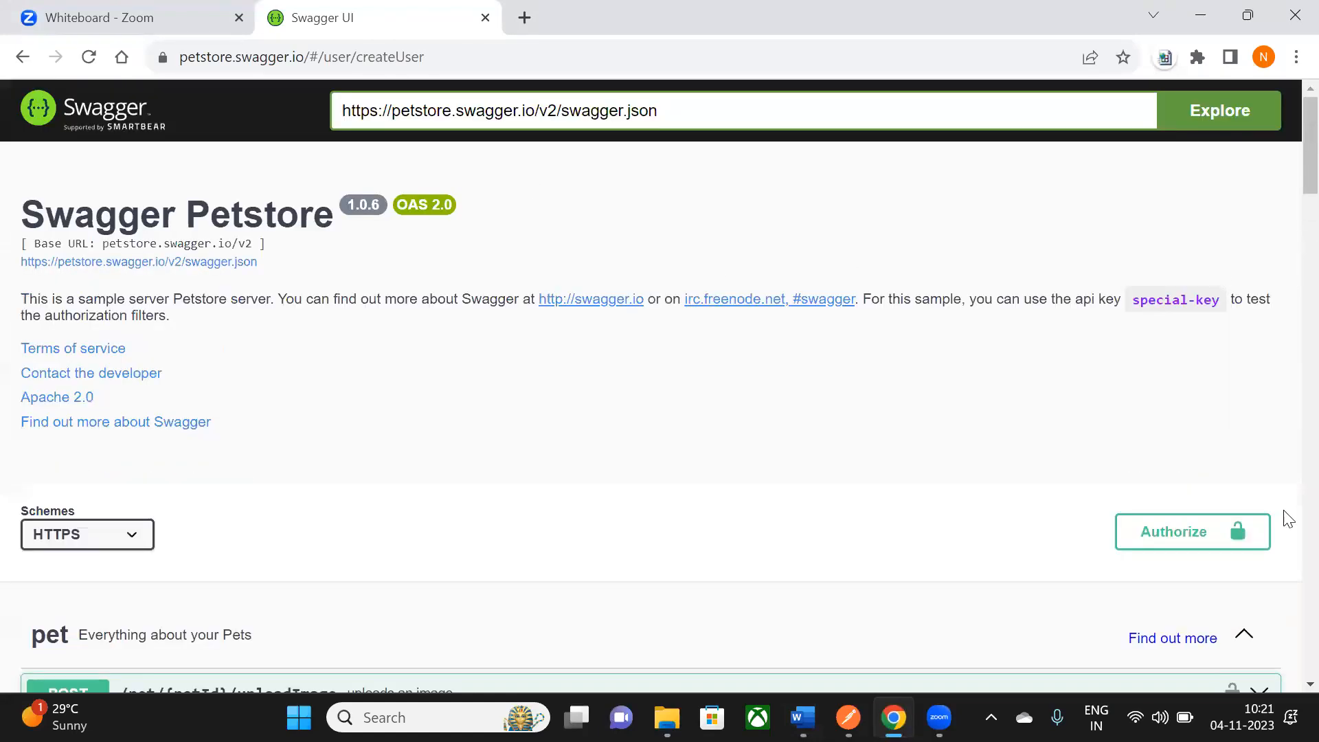
{"action": "scroll", "coordinate": [700, 247], "scroll_direction": "down", "scroll_amount": 5}
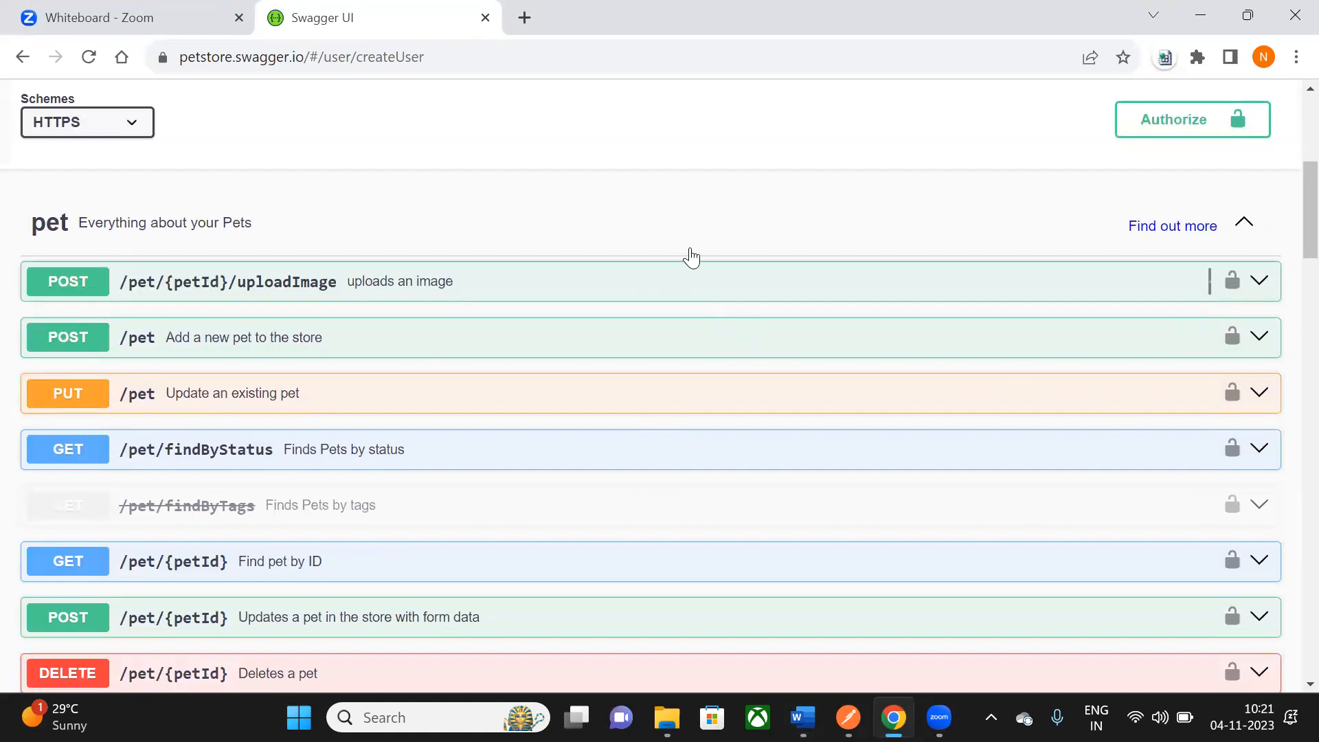
{"action": "scroll", "coordinate": [693, 245], "scroll_direction": "down", "scroll_amount": 1}
{"action": "scroll", "coordinate": [694, 254], "scroll_direction": "down", "scroll_amount": 20}
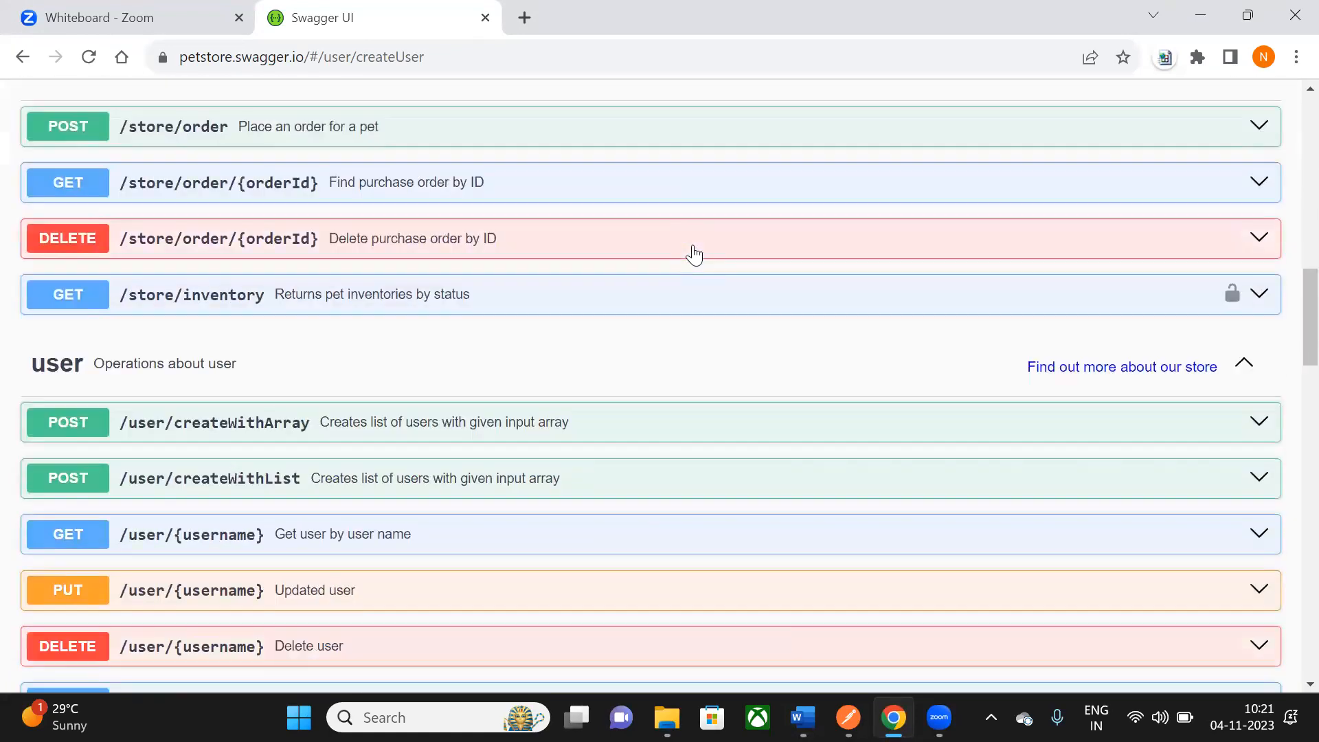
{"action": "scroll", "coordinate": [693, 254], "scroll_direction": "down", "scroll_amount": 6}
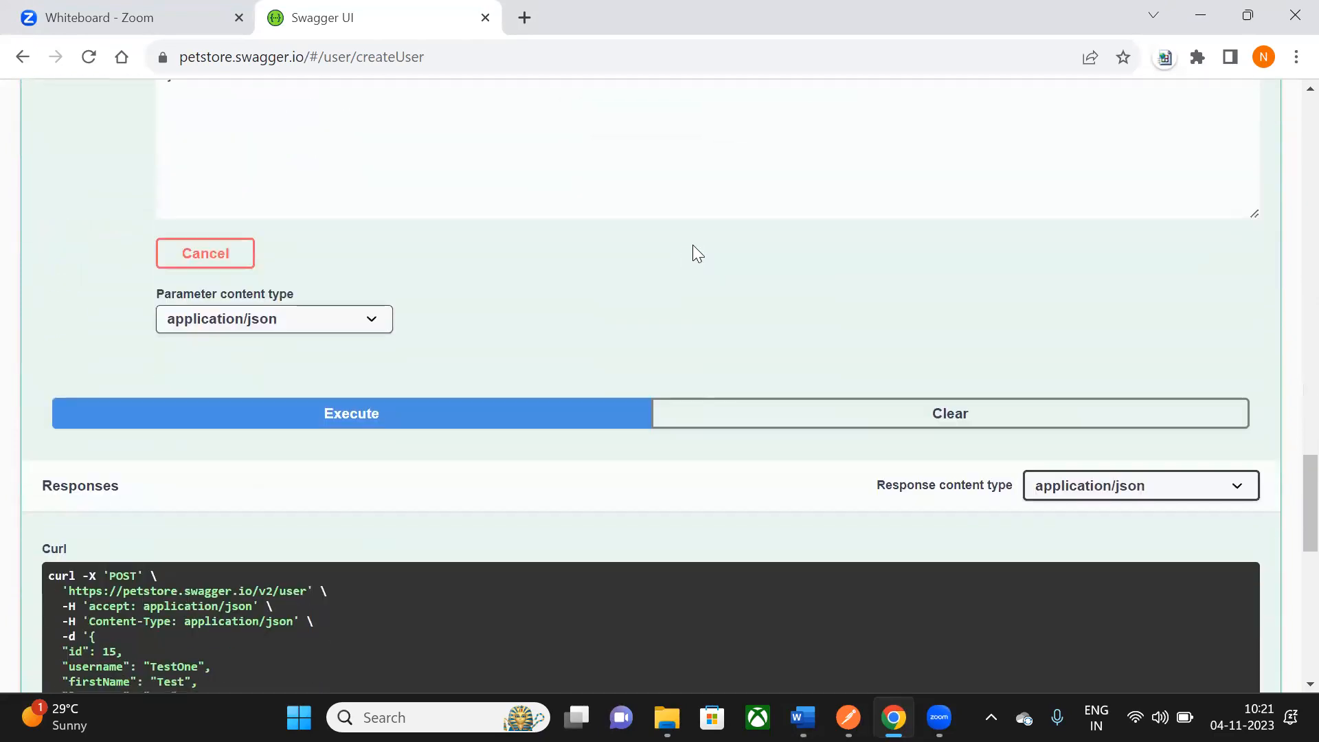
{"action": "key", "text": "alt+Tab"}
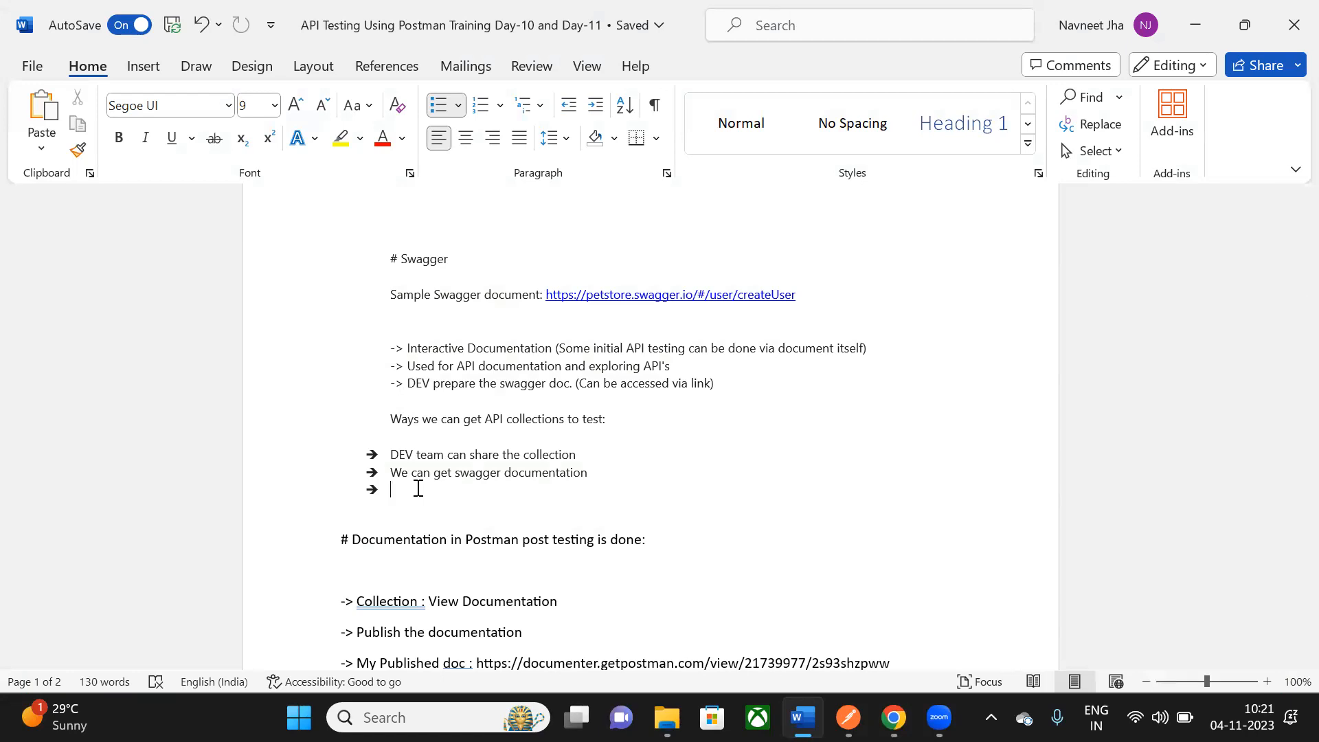
- Add the third bullet 'We can get it in word format / BRD' and review the finished list
{"action": "type", "text": "We "}
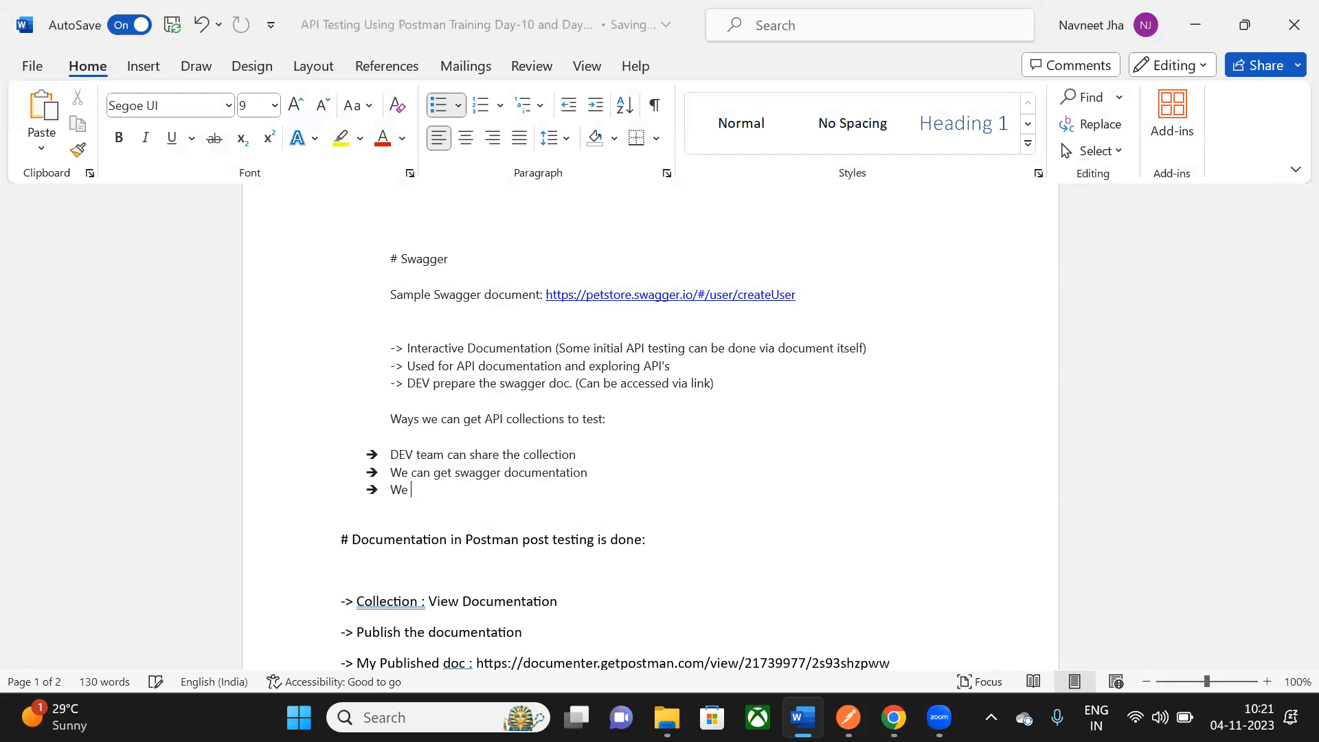
{"action": "type", "text": "can get it in word "}
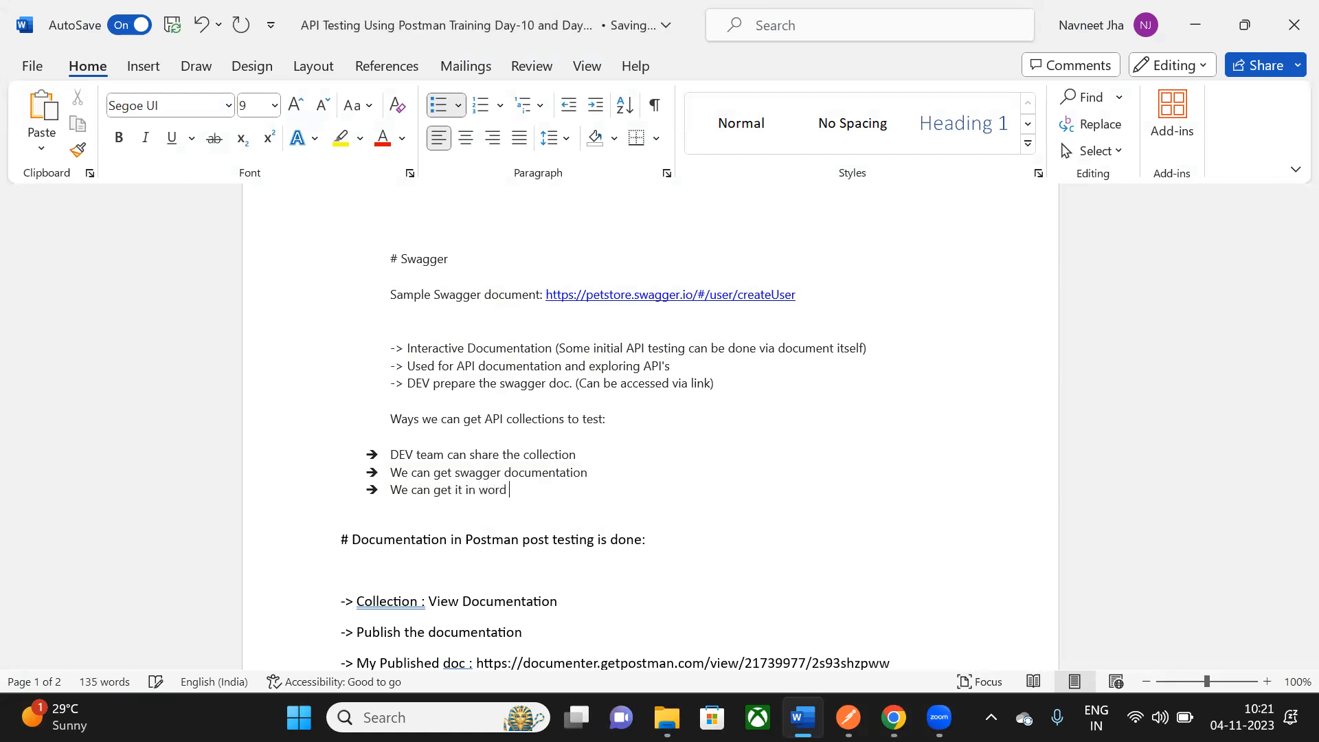
{"action": "type", "text": "format / BRD"}
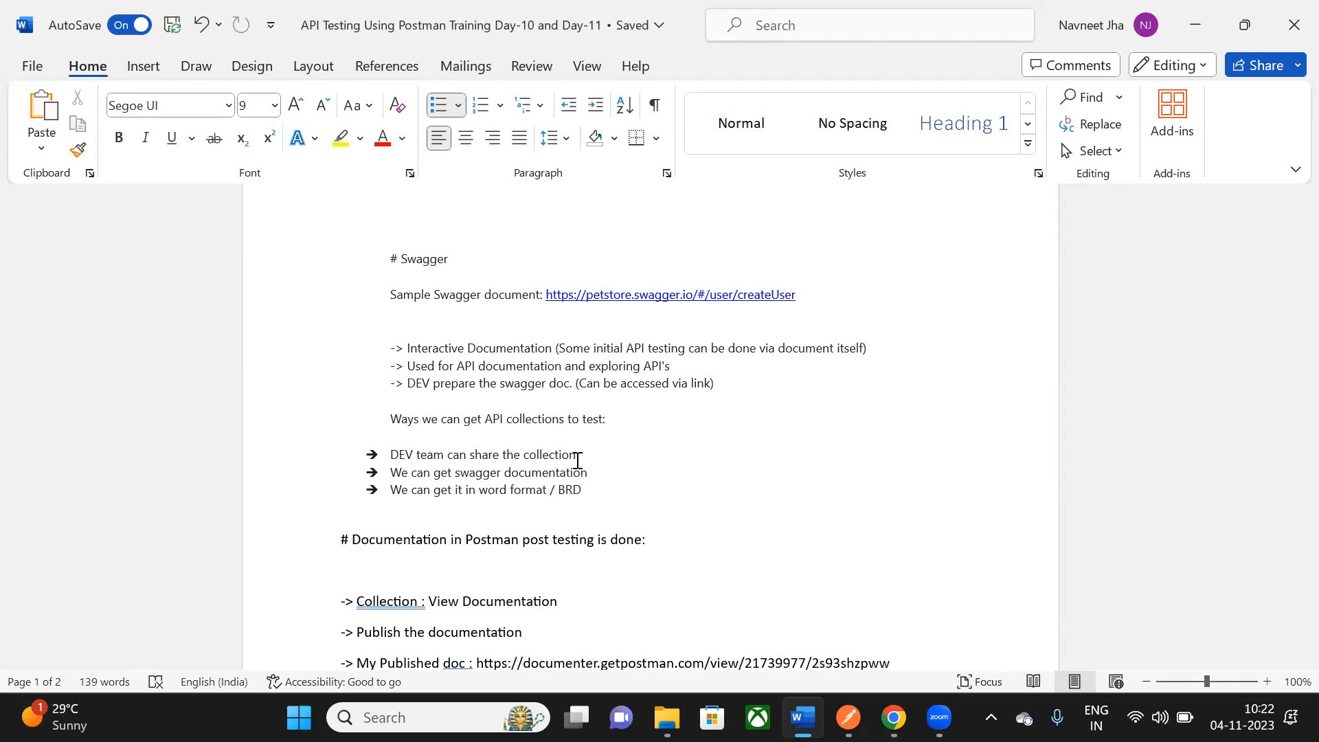
{"action": "left_click_drag", "start_coordinate": [390, 418], "coordinate": [595, 502]}
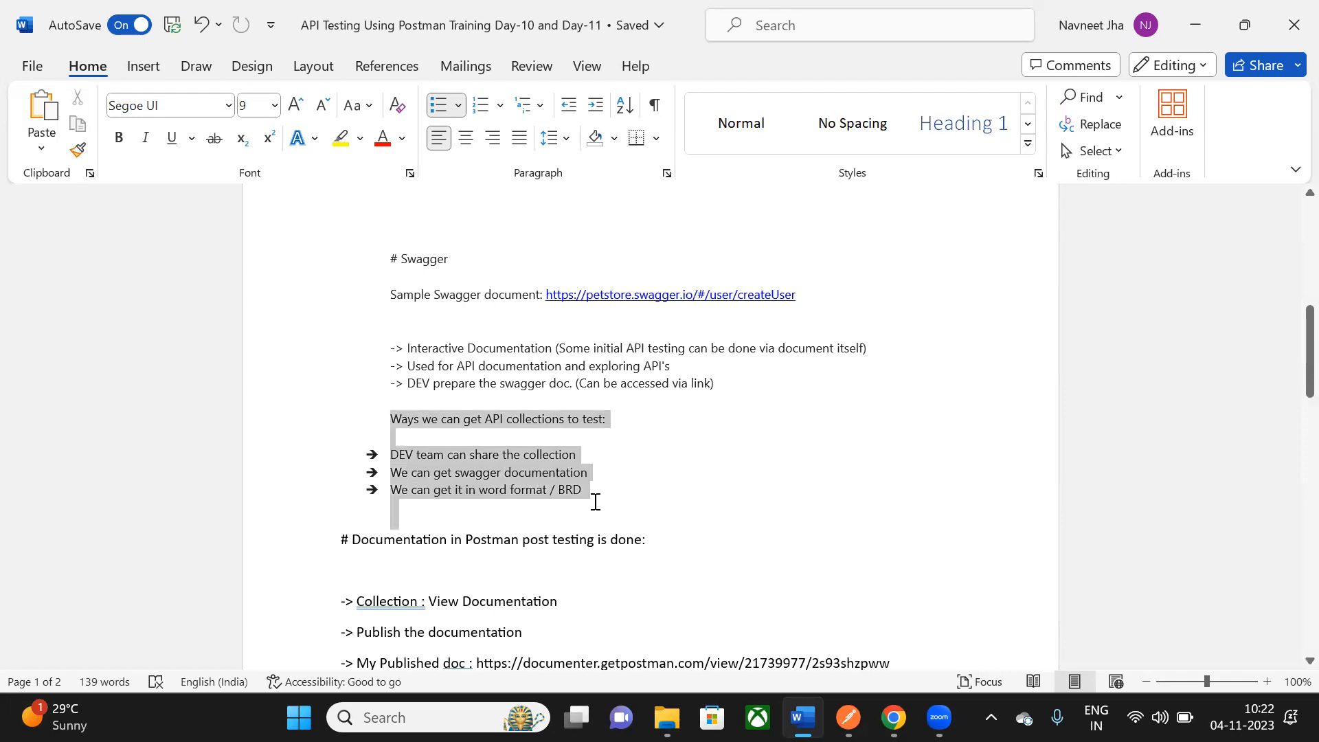
{"action": "left_click", "coordinate": [605, 500]}
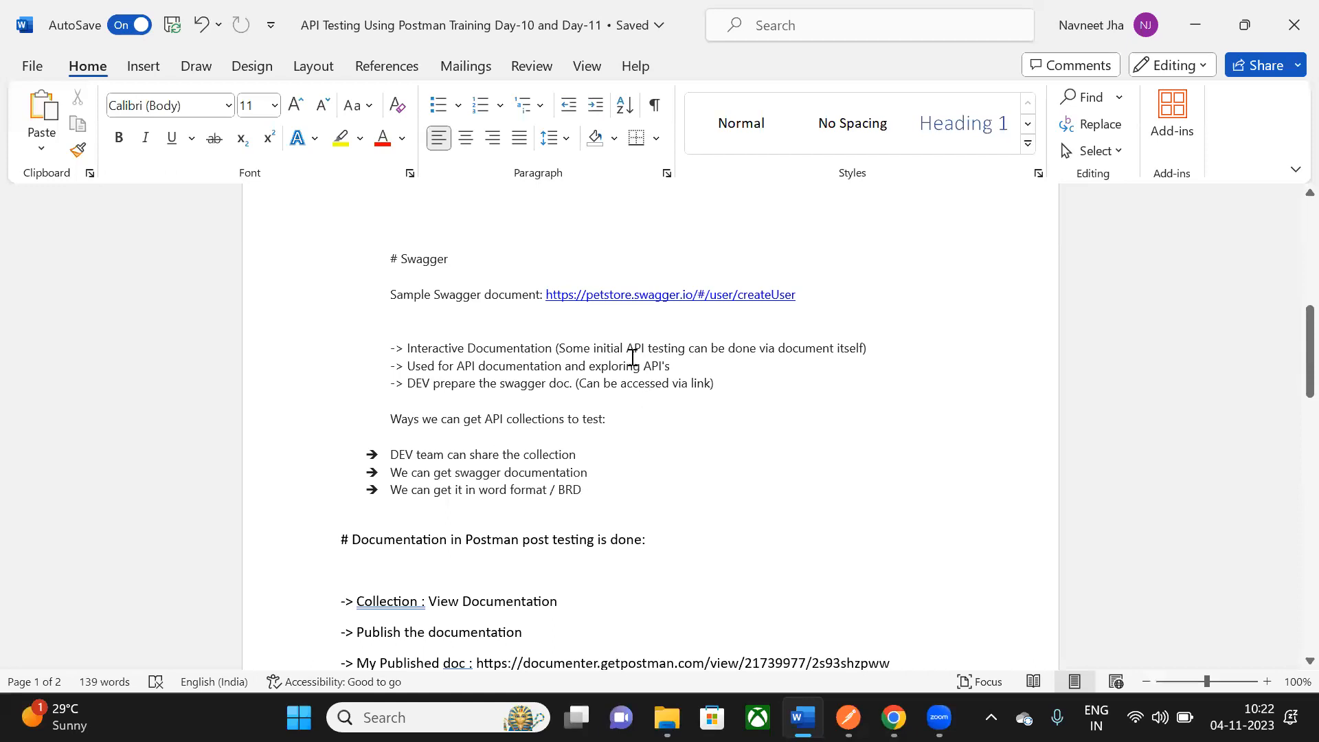
{"action": "scroll", "coordinate": [637, 338], "scroll_direction": "down", "scroll_amount": 2}
{"action": "scroll", "coordinate": [637, 338], "scroll_direction": "down", "scroll_amount": 1}
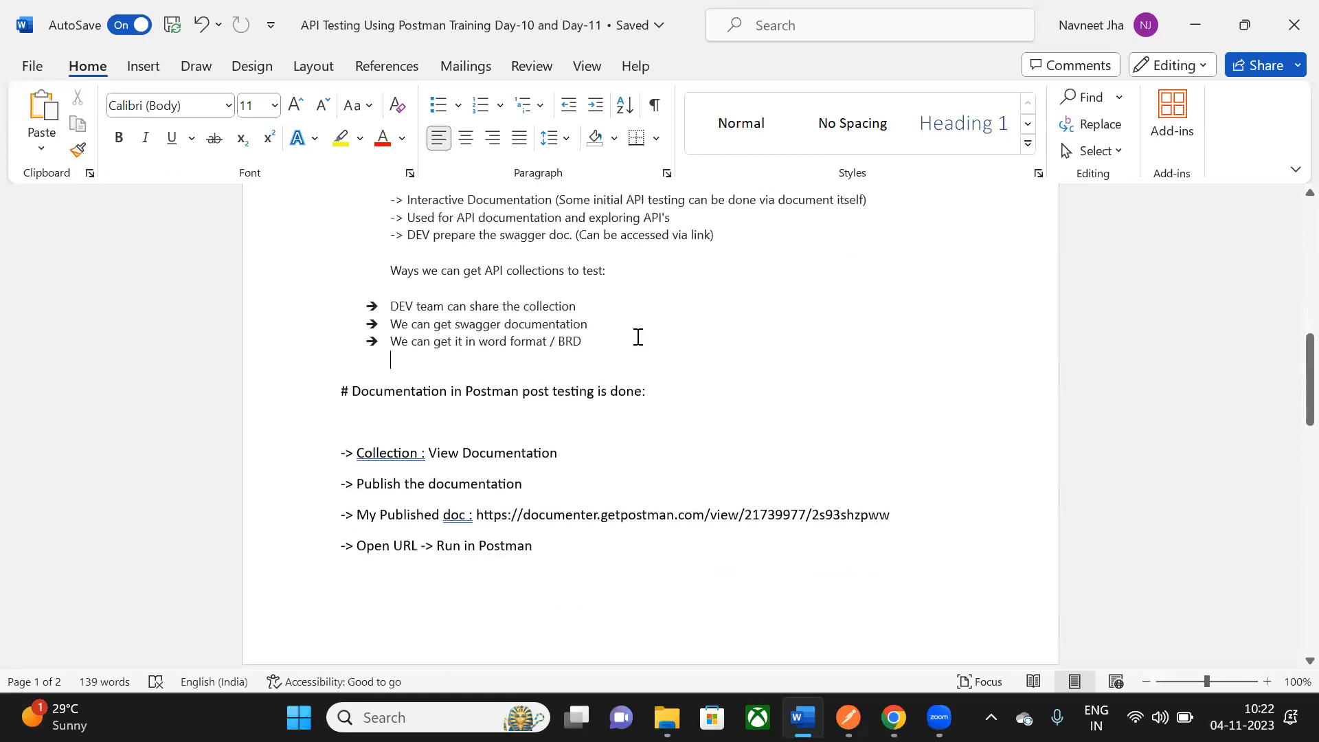
{"action": "scroll", "coordinate": [637, 336], "scroll_direction": "up", "scroll_amount": 1}
{"action": "key", "text": "alt+Tab"}
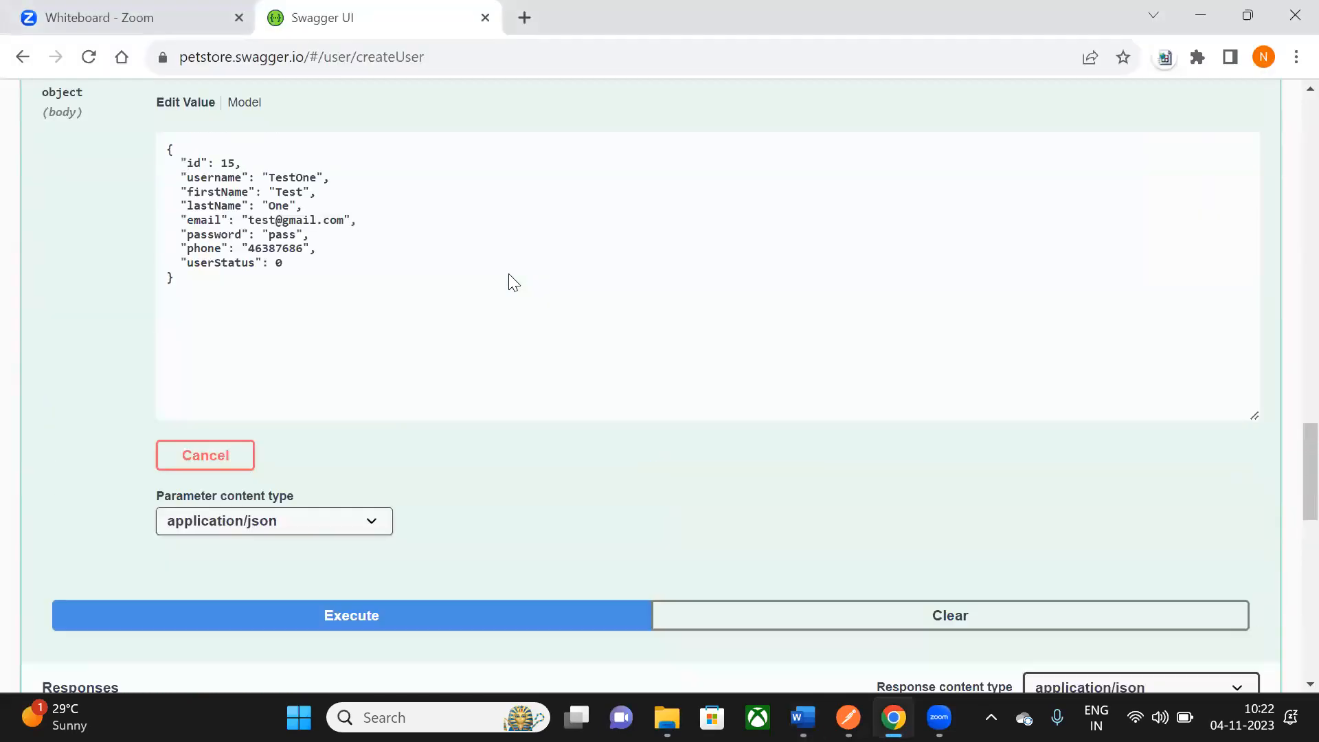
- Collapse the POST /user Create user section in Swagger UI
{"action": "scroll", "coordinate": [512, 282], "scroll_direction": "up", "scroll_amount": 8}
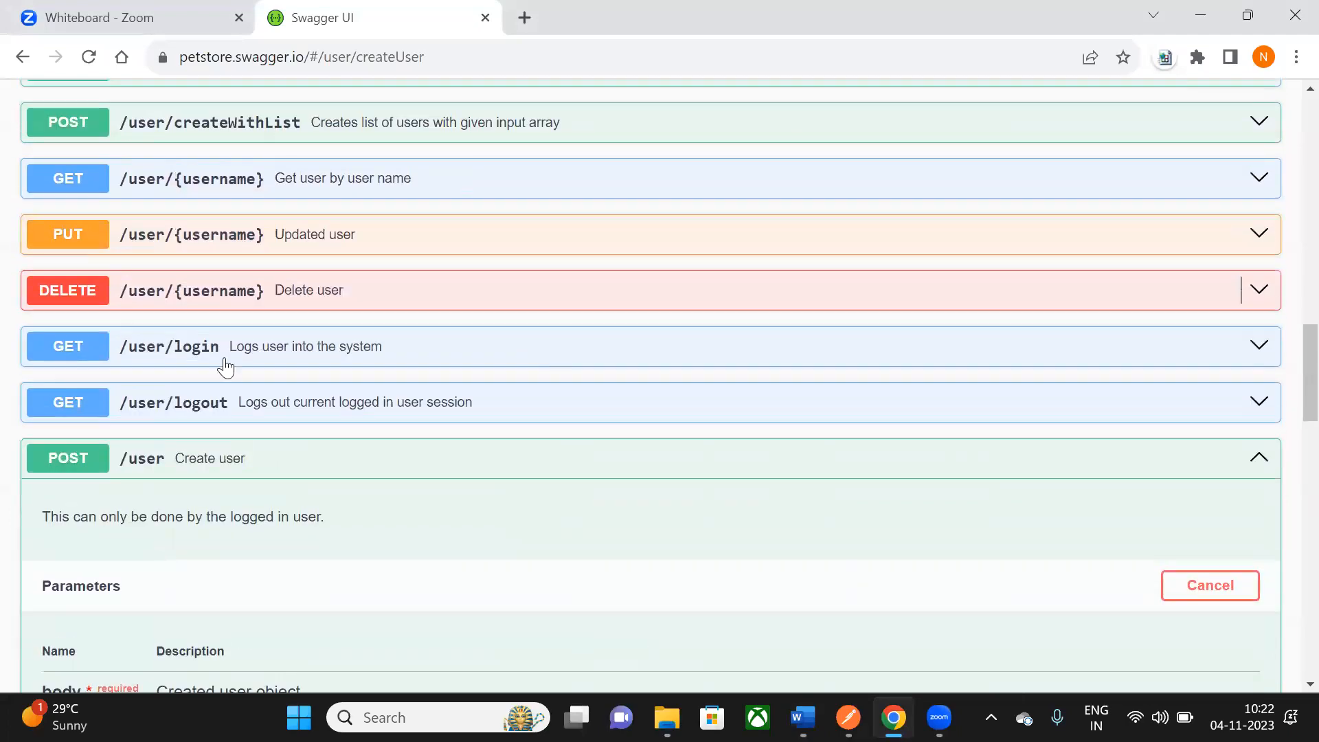
{"action": "left_click", "coordinate": [1259, 458]}
{"action": "scroll", "coordinate": [816, 423], "scroll_direction": "up", "scroll_amount": 1}
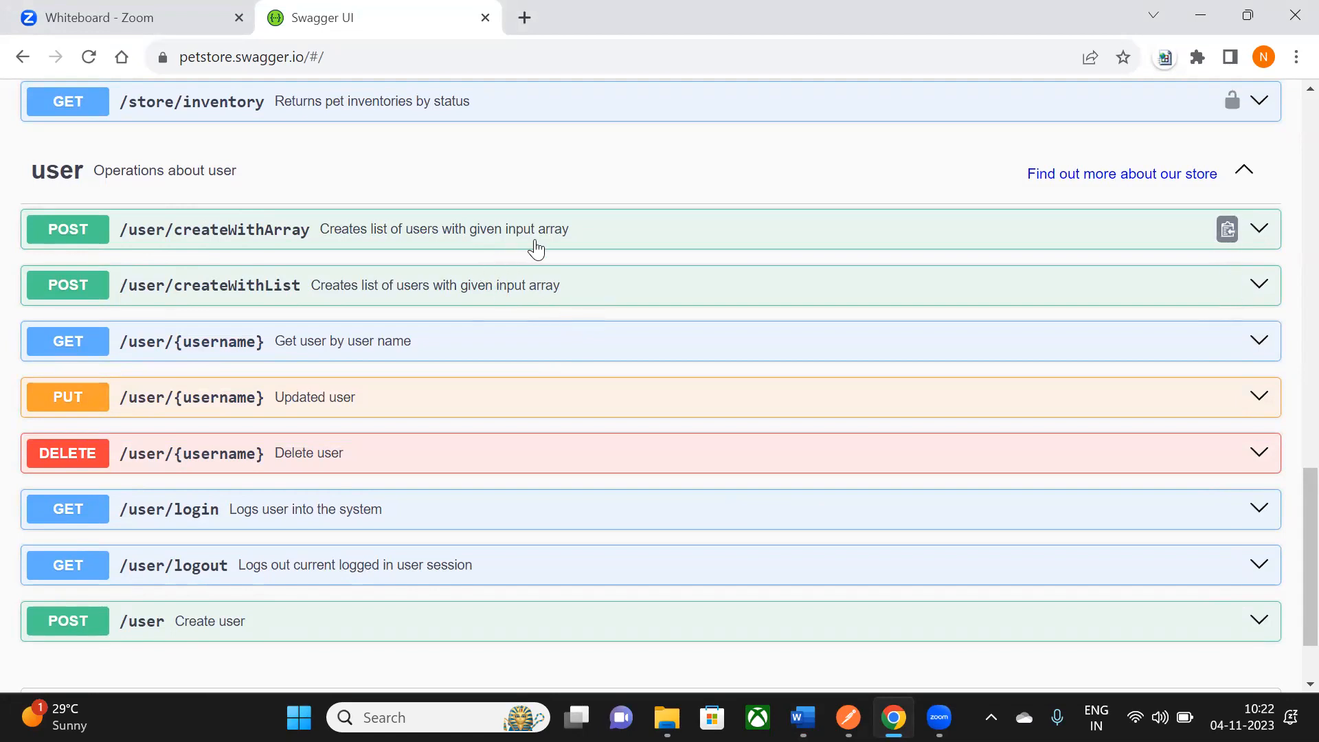
- Review the collection-sources notes in Word, then minimise the Word window
{"action": "mouse_move", "coordinate": [848, 717]}
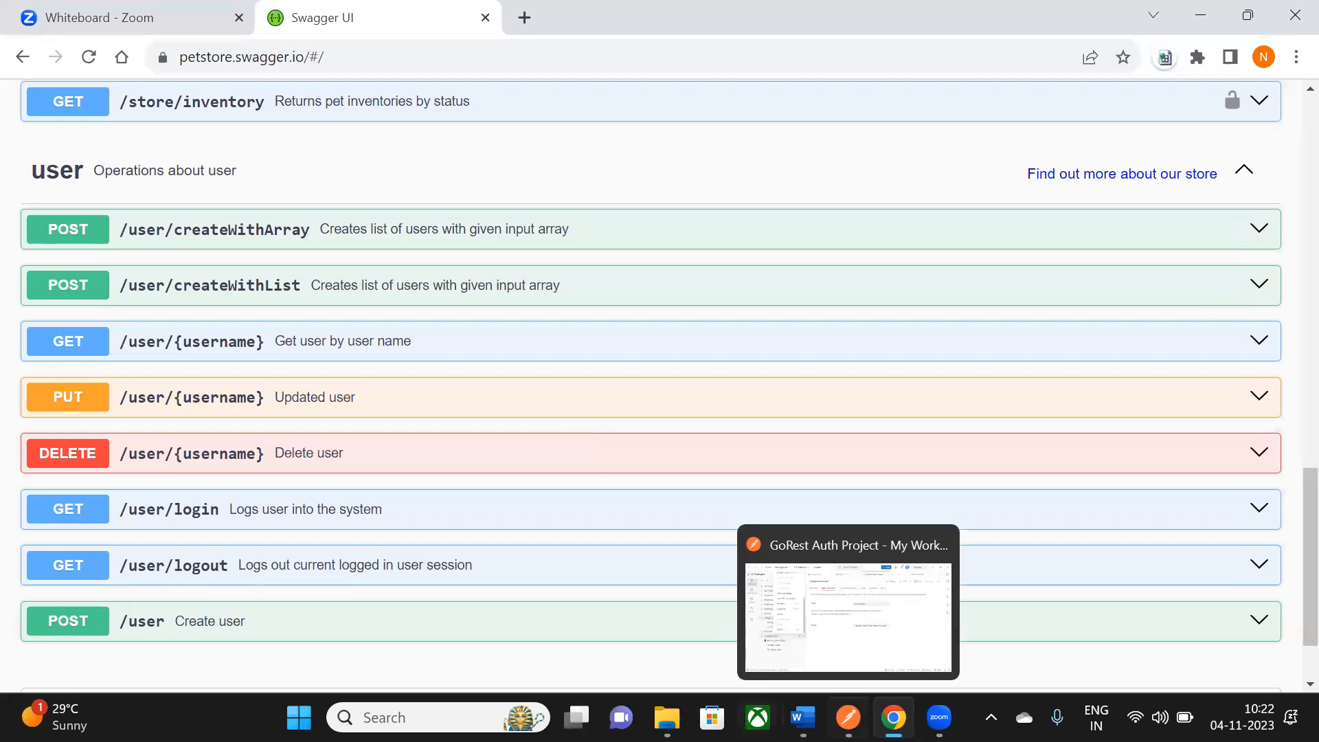
{"action": "key", "text": "alt+Tab"}
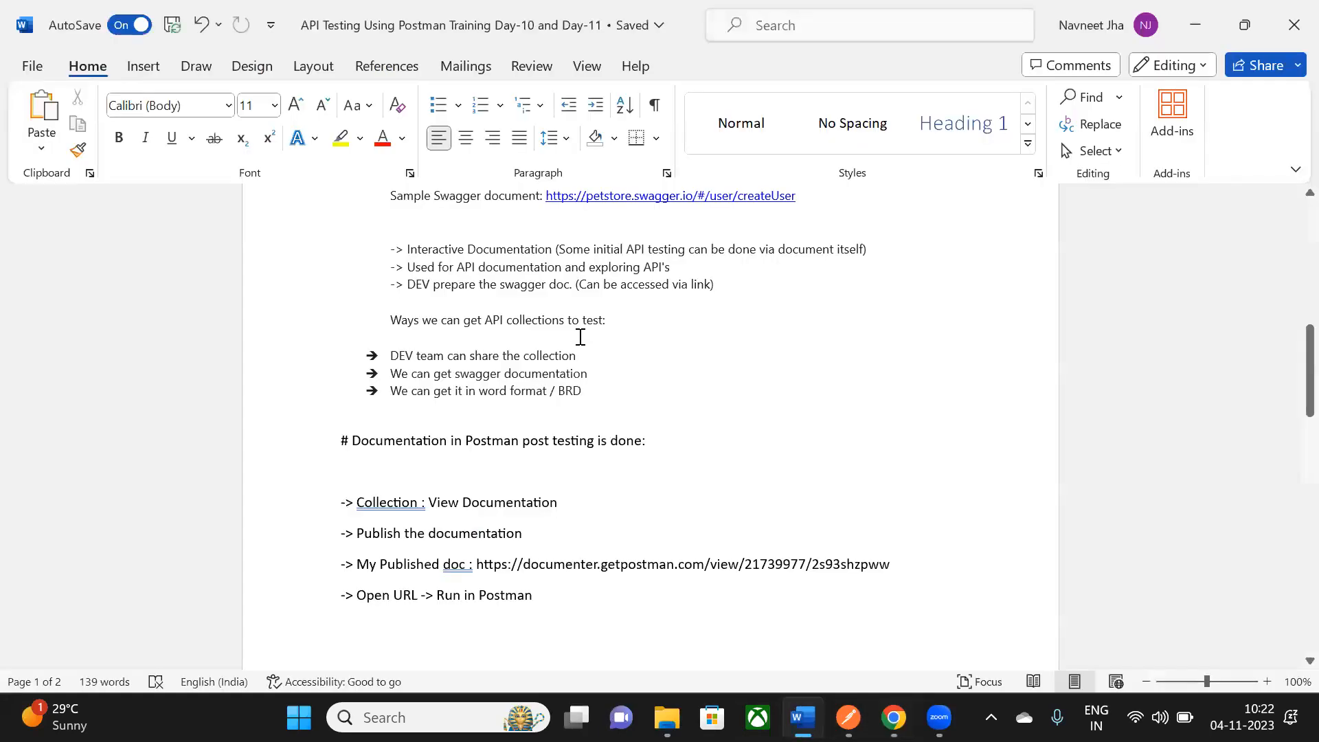
{"action": "scroll", "coordinate": [494, 394], "scroll_direction": "down", "scroll_amount": 1}
{"action": "left_click_drag", "start_coordinate": [354, 398], "coordinate": [674, 421]}
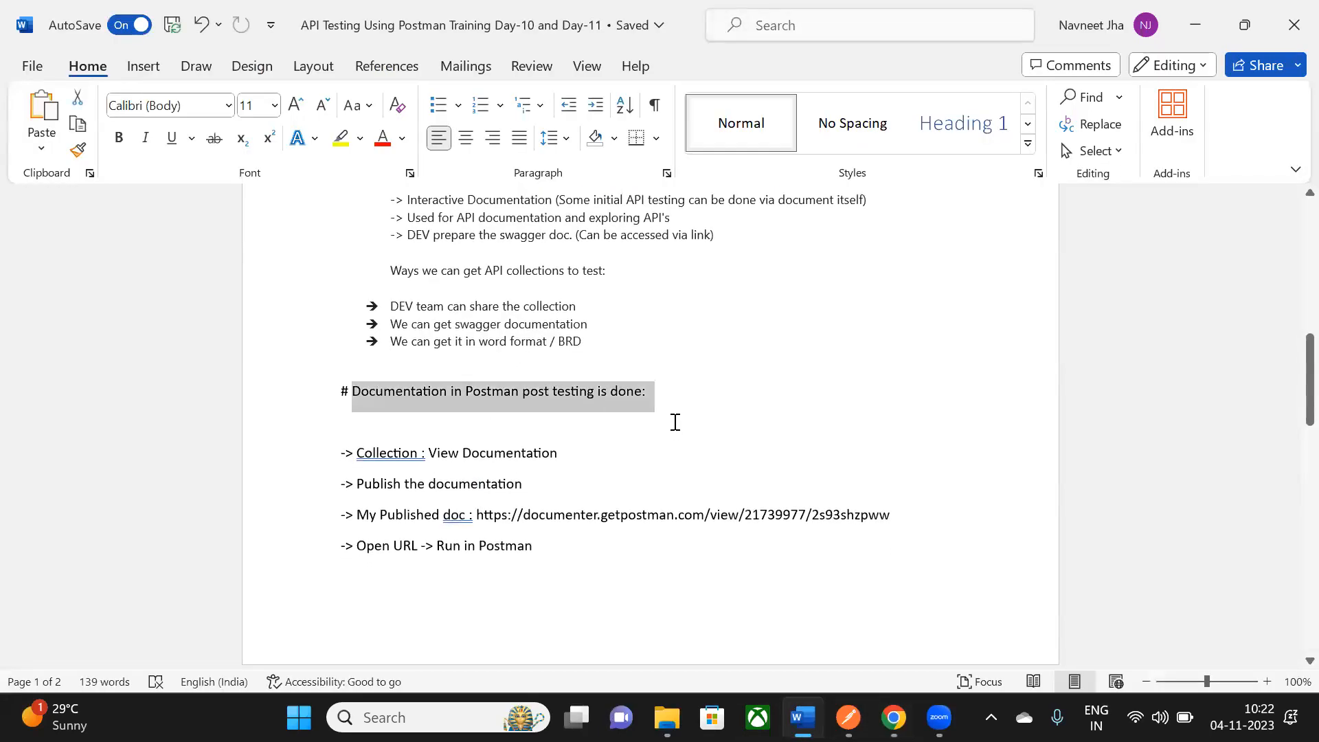
{"action": "scroll", "coordinate": [674, 422], "scroll_direction": "down", "scroll_amount": 2}
{"action": "left_click", "coordinate": [1210, 24]}
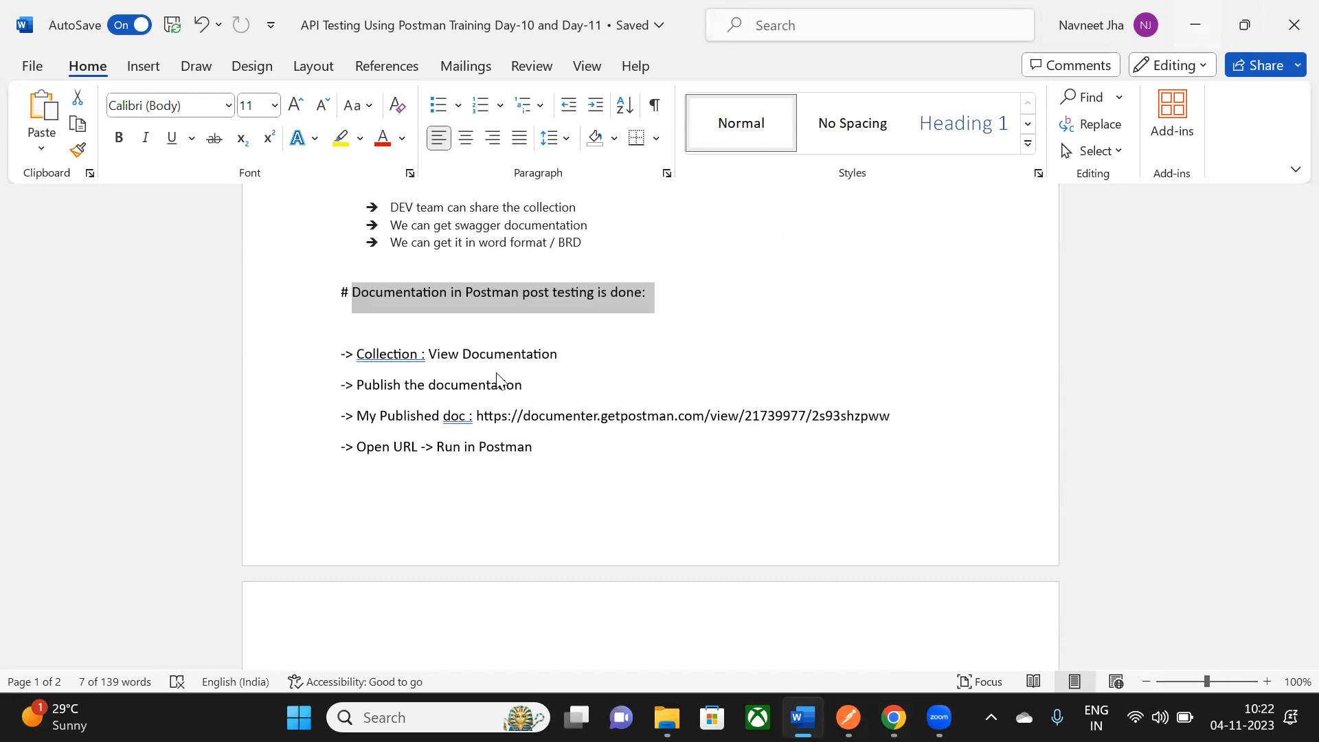
- Scroll through the Petstore user endpoints, then bring Postman forward and dismiss its leftover collection menu
{"action": "scroll", "coordinate": [488, 404], "scroll_direction": "up", "scroll_amount": 3}
{"action": "scroll", "coordinate": [488, 385], "scroll_direction": "down", "scroll_amount": 3}
{"action": "scroll", "coordinate": [489, 386], "scroll_direction": "down", "scroll_amount": 1}
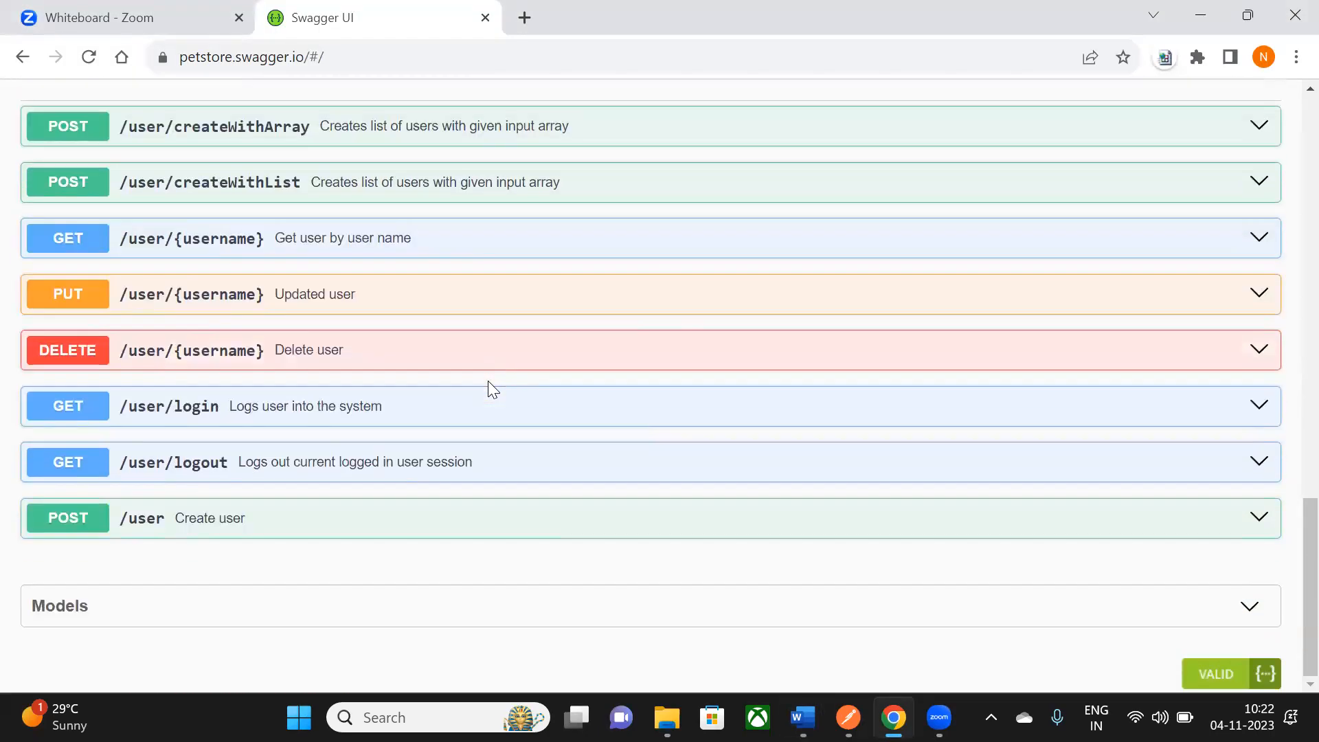
{"action": "scroll", "coordinate": [109, 251], "scroll_direction": "up", "scroll_amount": 1}
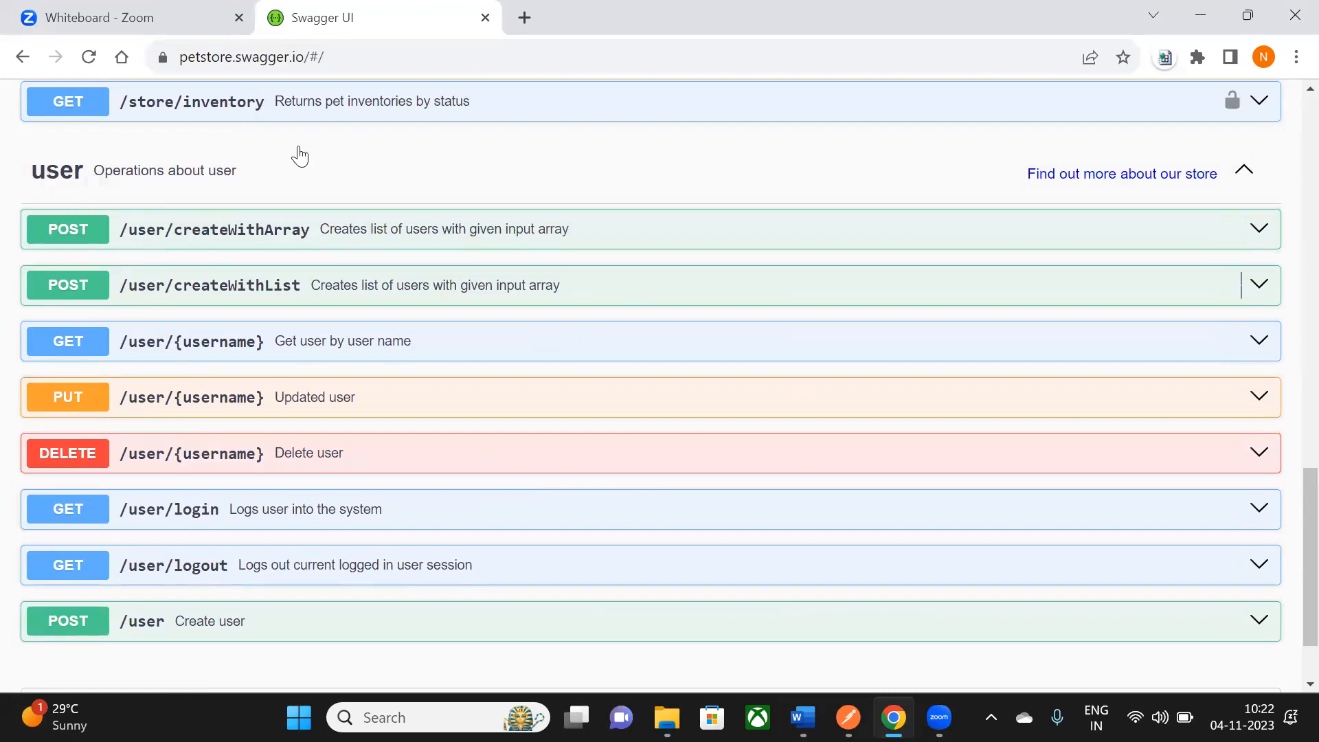
{"action": "scroll", "coordinate": [848, 623], "scroll_direction": "down", "scroll_amount": 1}
{"action": "left_click", "coordinate": [856, 704]}
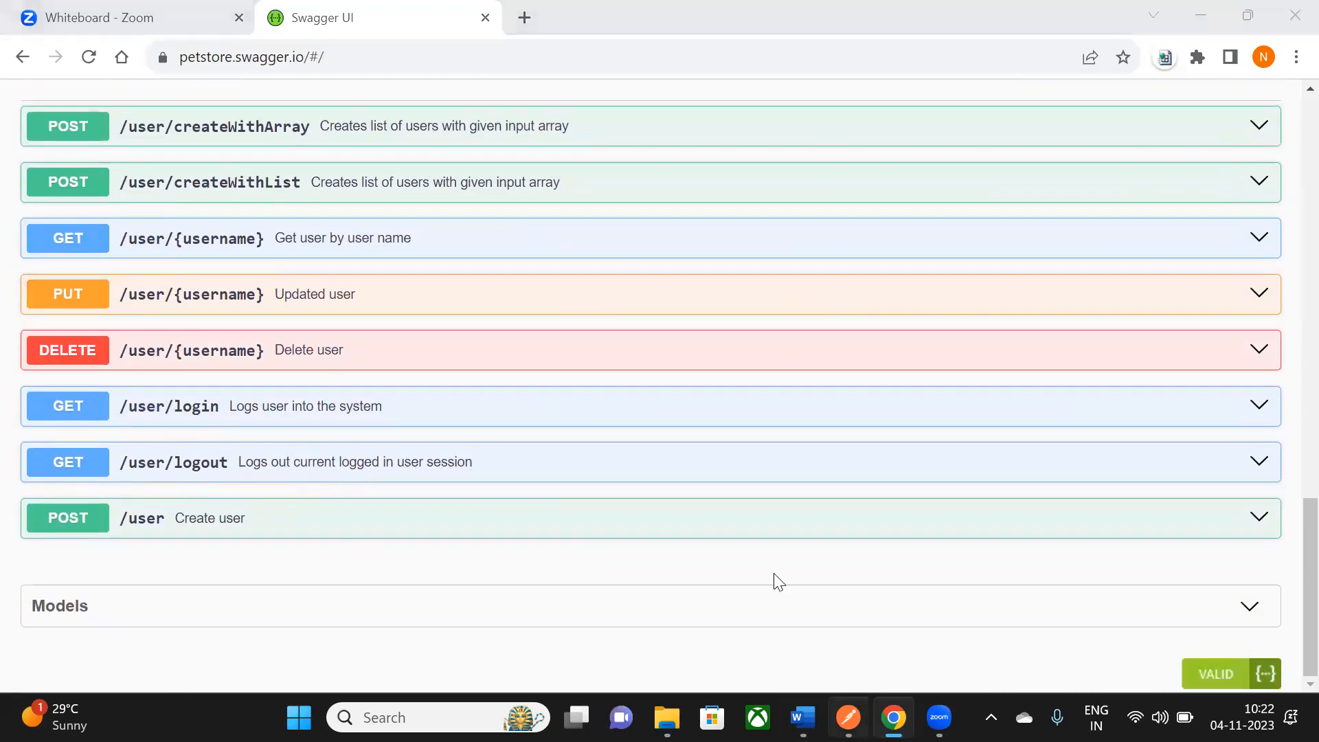
{"action": "left_click", "coordinate": [574, 515]}
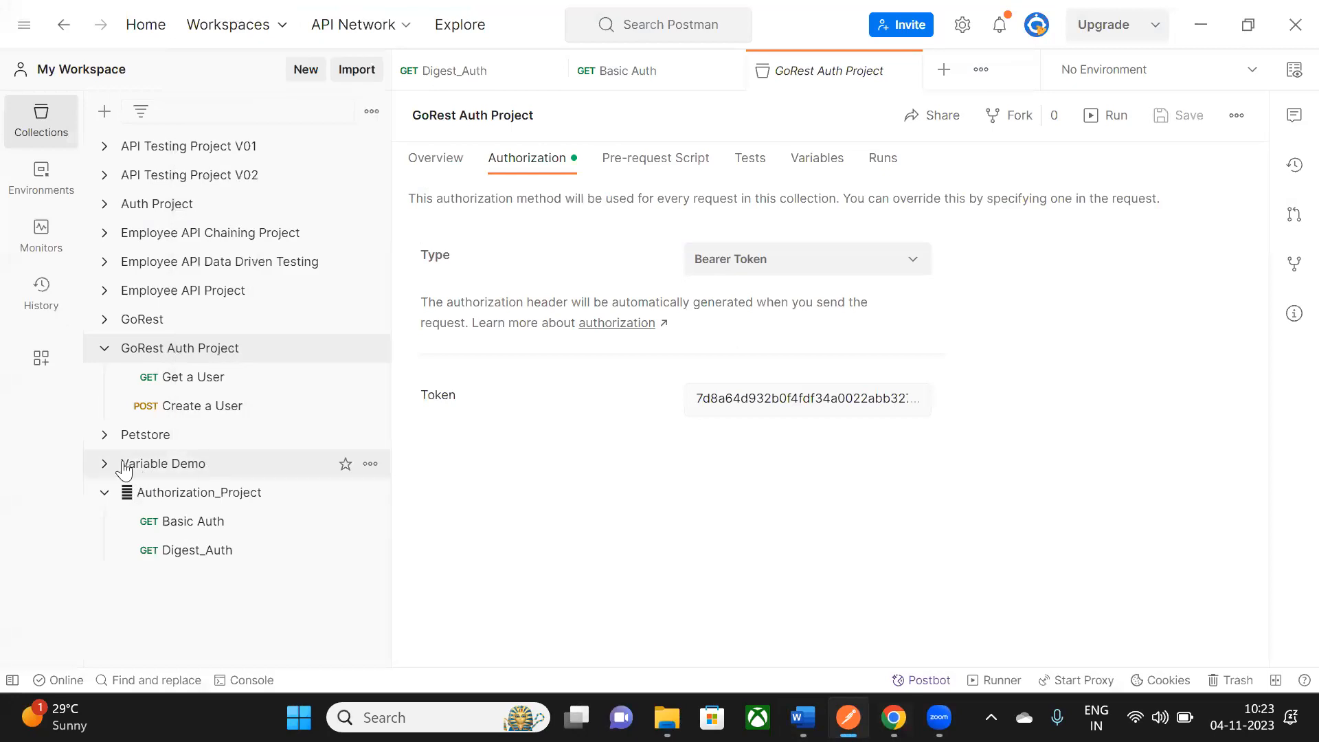
- Collapse the GoRest Auth Project, Authorization_Project and API Testing Project V01 collections in the sidebar
{"action": "left_click", "coordinate": [101, 351]}
{"action": "left_click", "coordinate": [104, 434]}
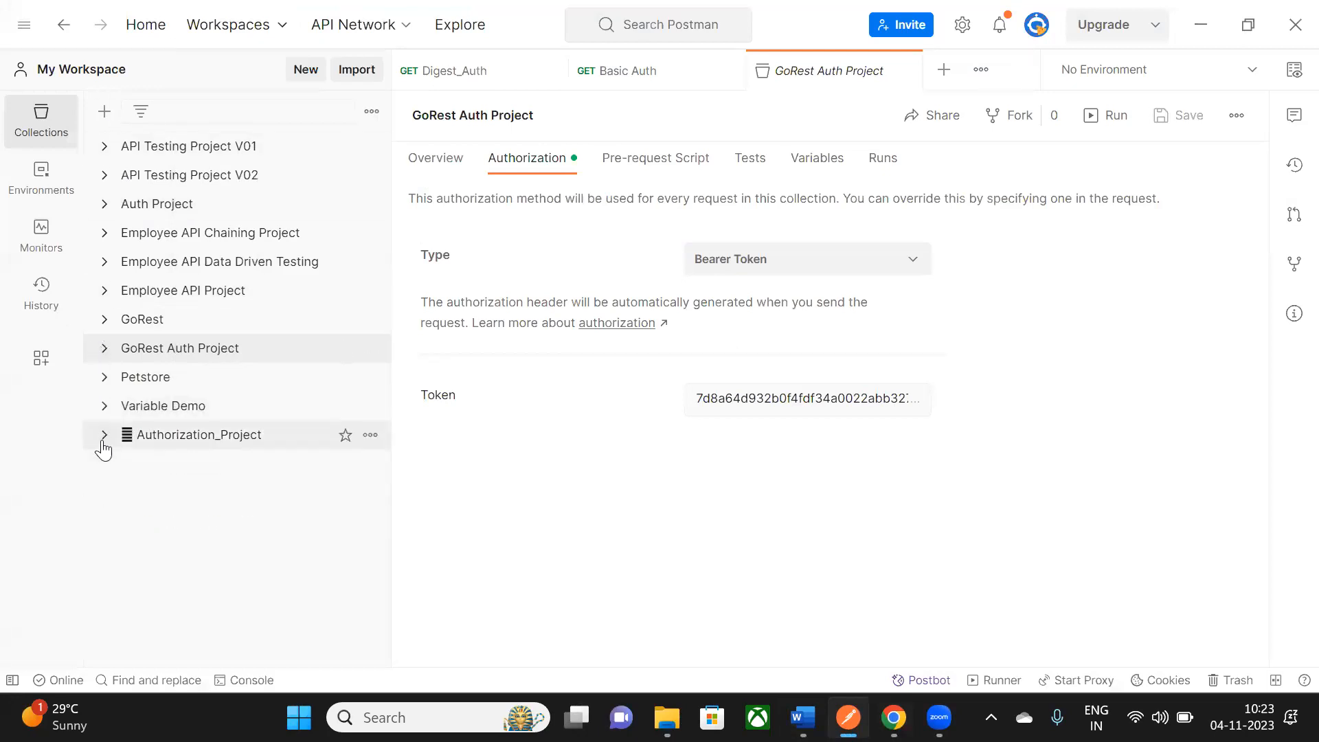
{"action": "left_click", "coordinate": [105, 145]}
{"action": "left_click", "coordinate": [104, 145]}
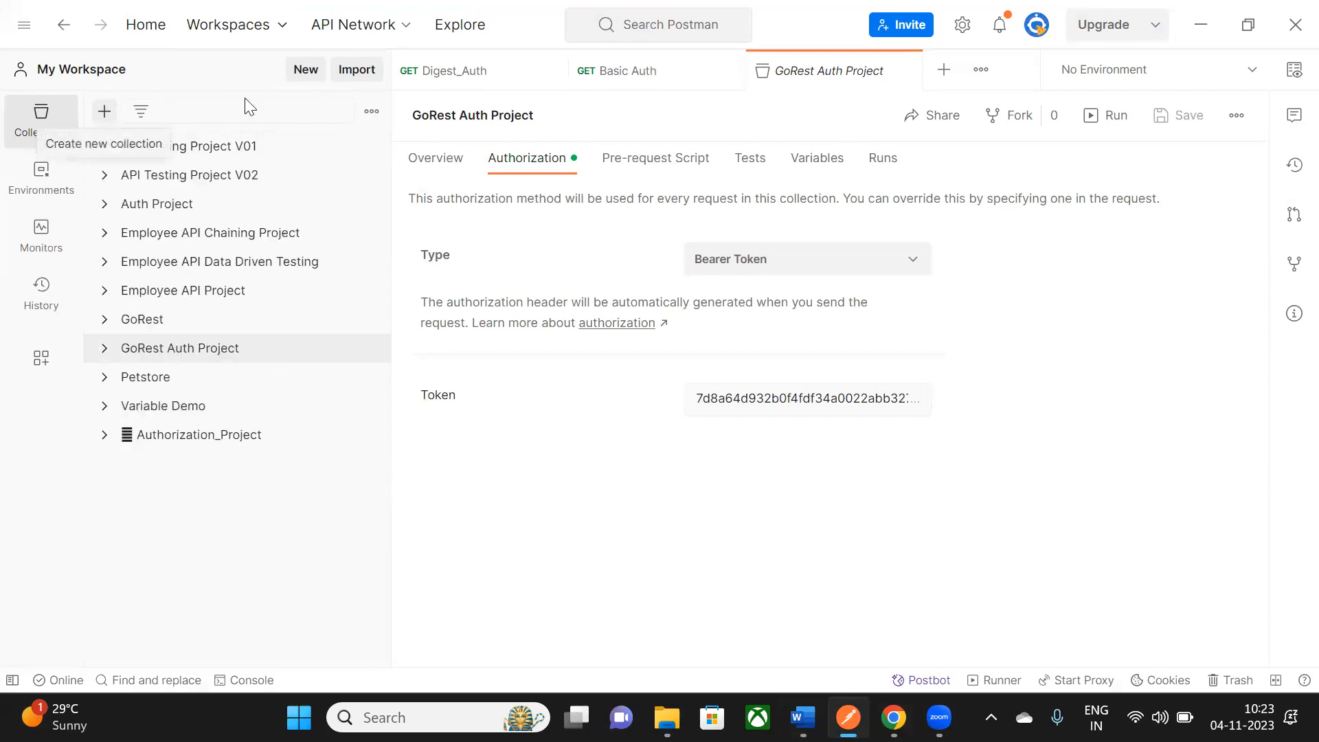
- Create a blank collection named Swagger_Petstore_Project
{"action": "left_click", "coordinate": [102, 113]}
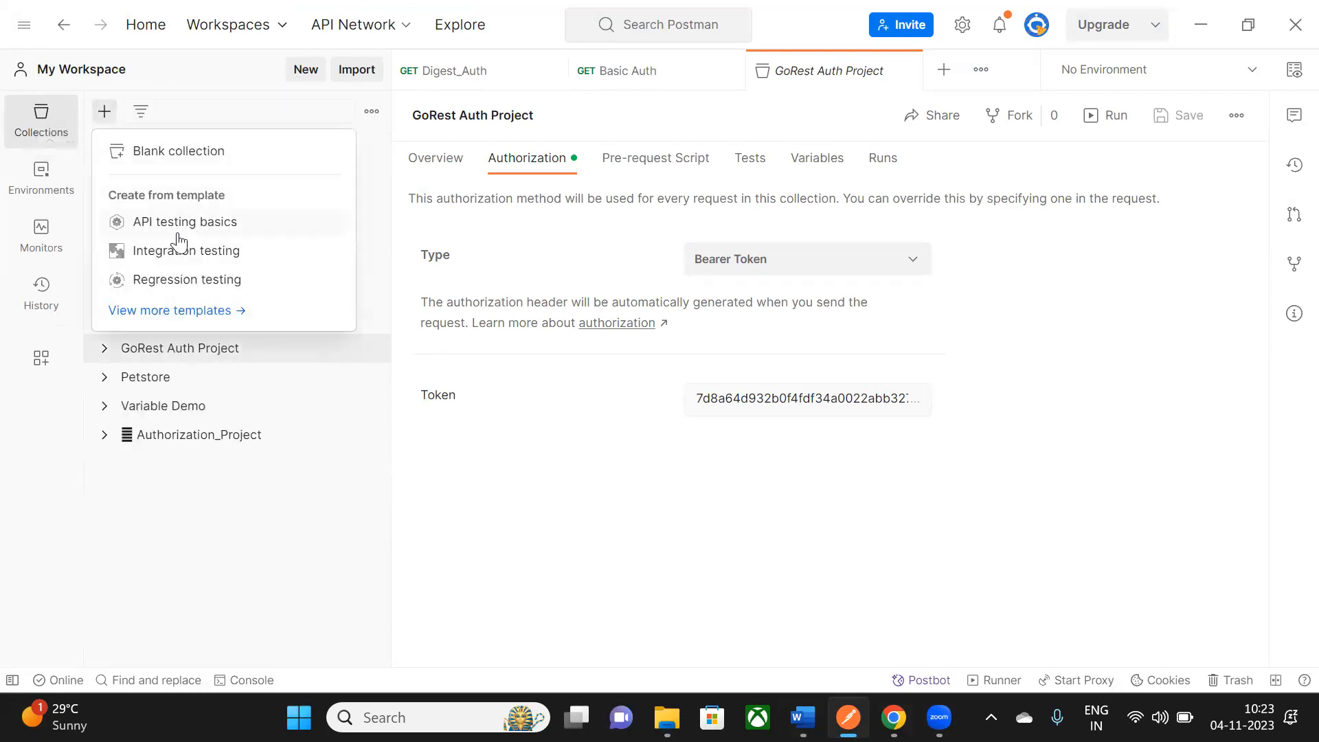
{"action": "left_click", "coordinate": [173, 152]}
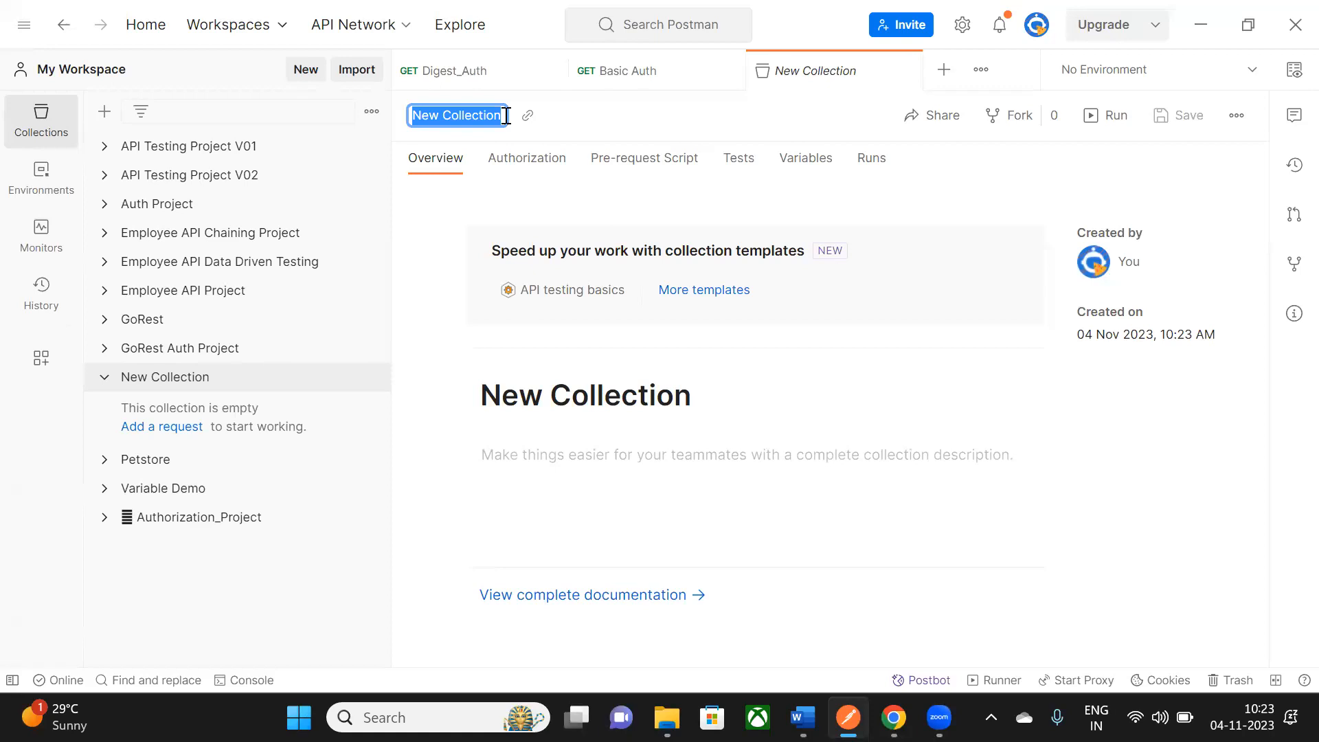
{"action": "type", "text": "Swagger"}
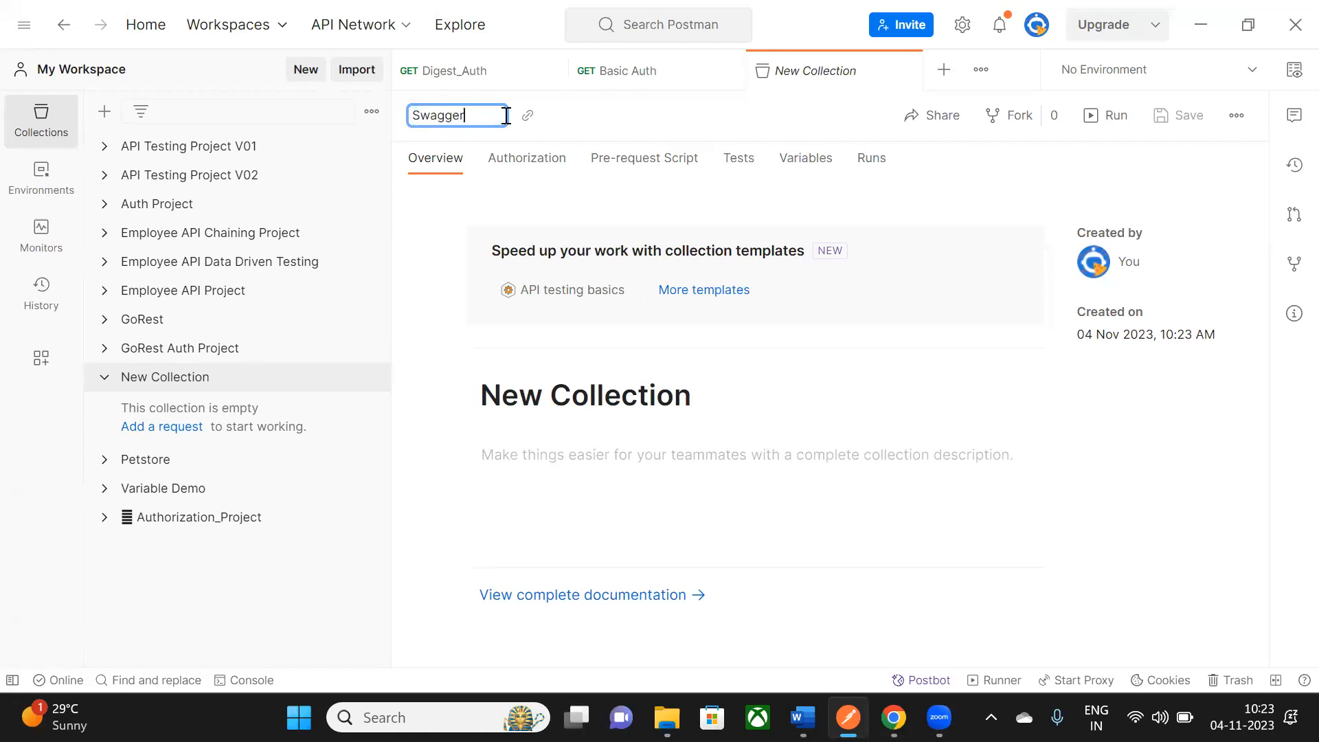
{"action": "type", "text": "_Petsto"}
{"action": "type", "text": "_Project"}
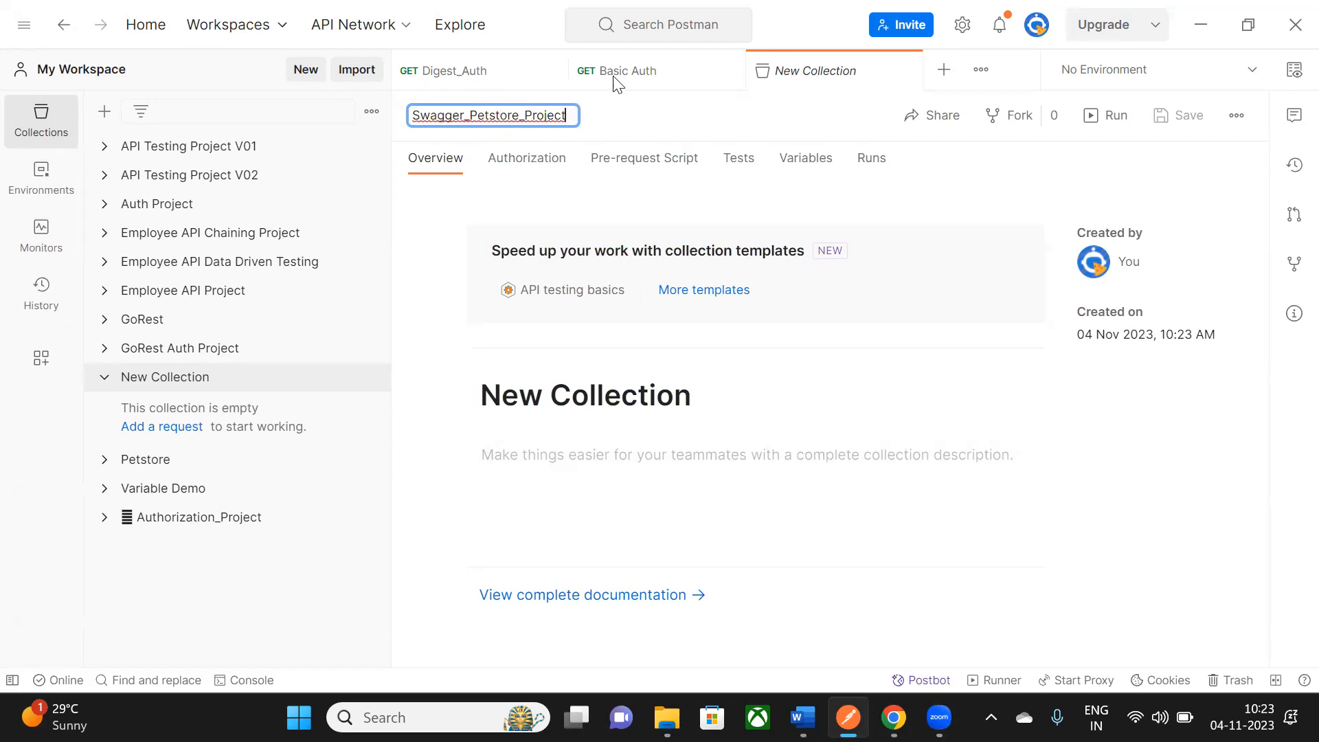
{"action": "key", "text": "Return"}
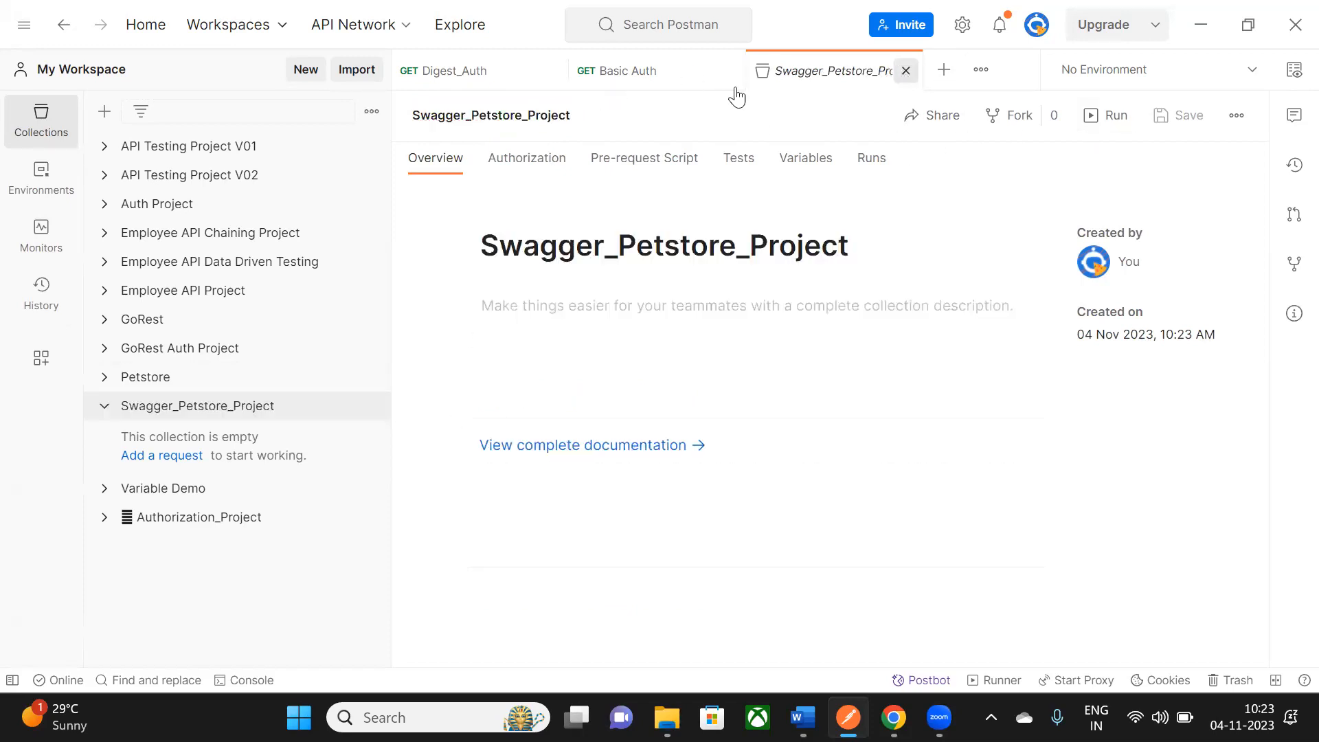
- Close the leftover request tabs and collapse the Authorization_Project collection
{"action": "left_click", "coordinate": [729, 72]}
{"action": "left_click", "coordinate": [551, 73]}
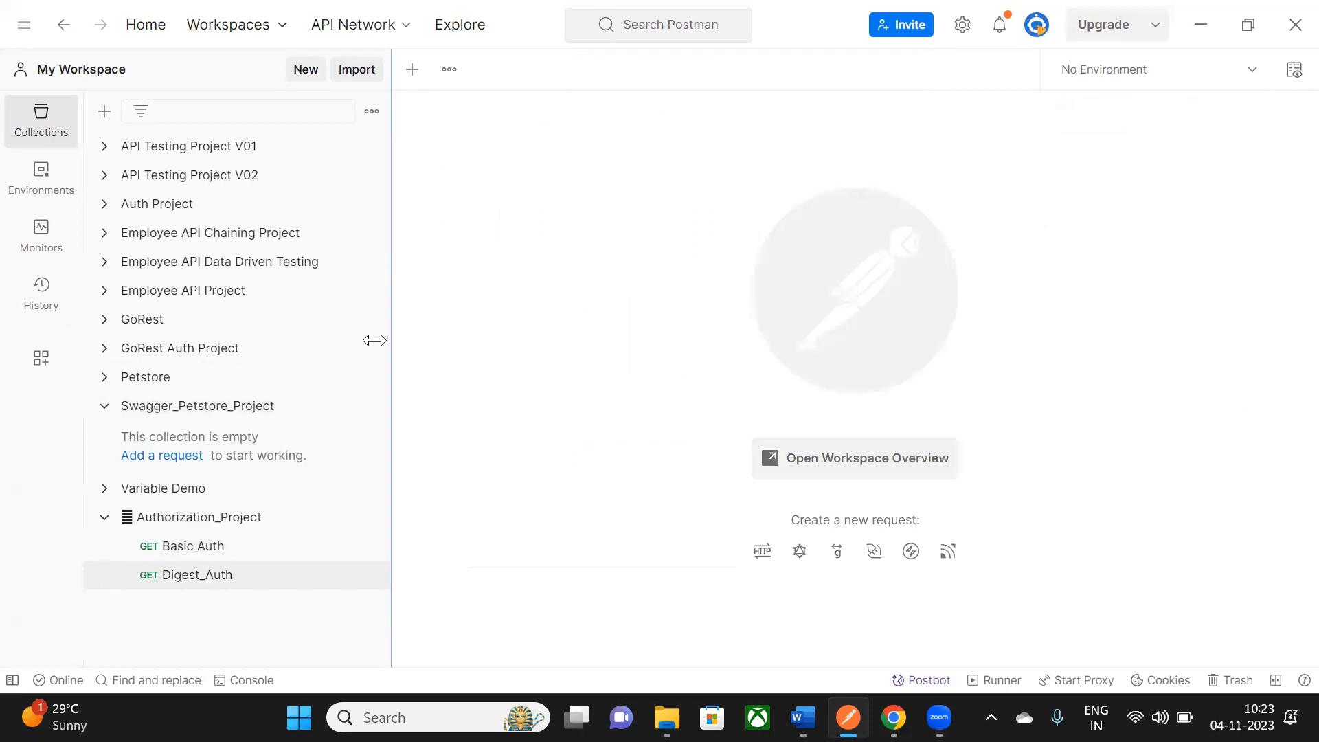
{"action": "left_click", "coordinate": [105, 519]}
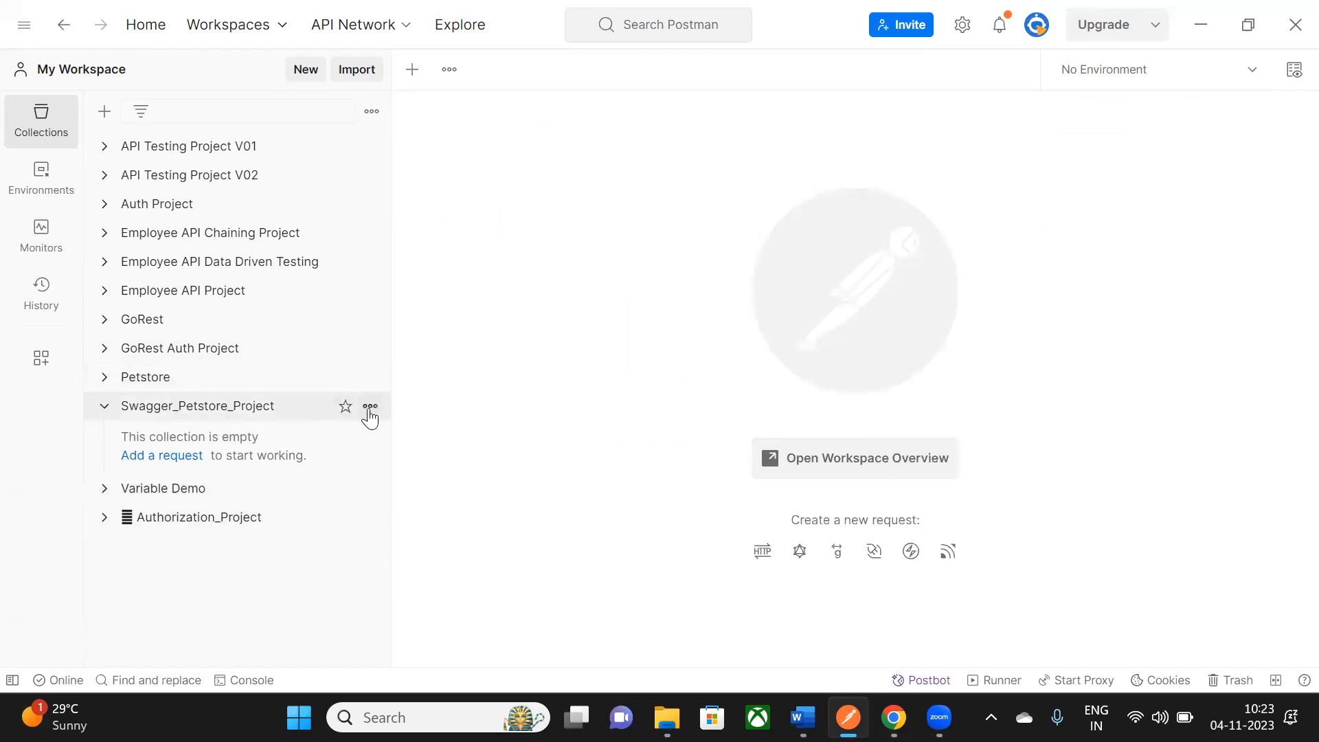
{"action": "left_click", "coordinate": [370, 407]}
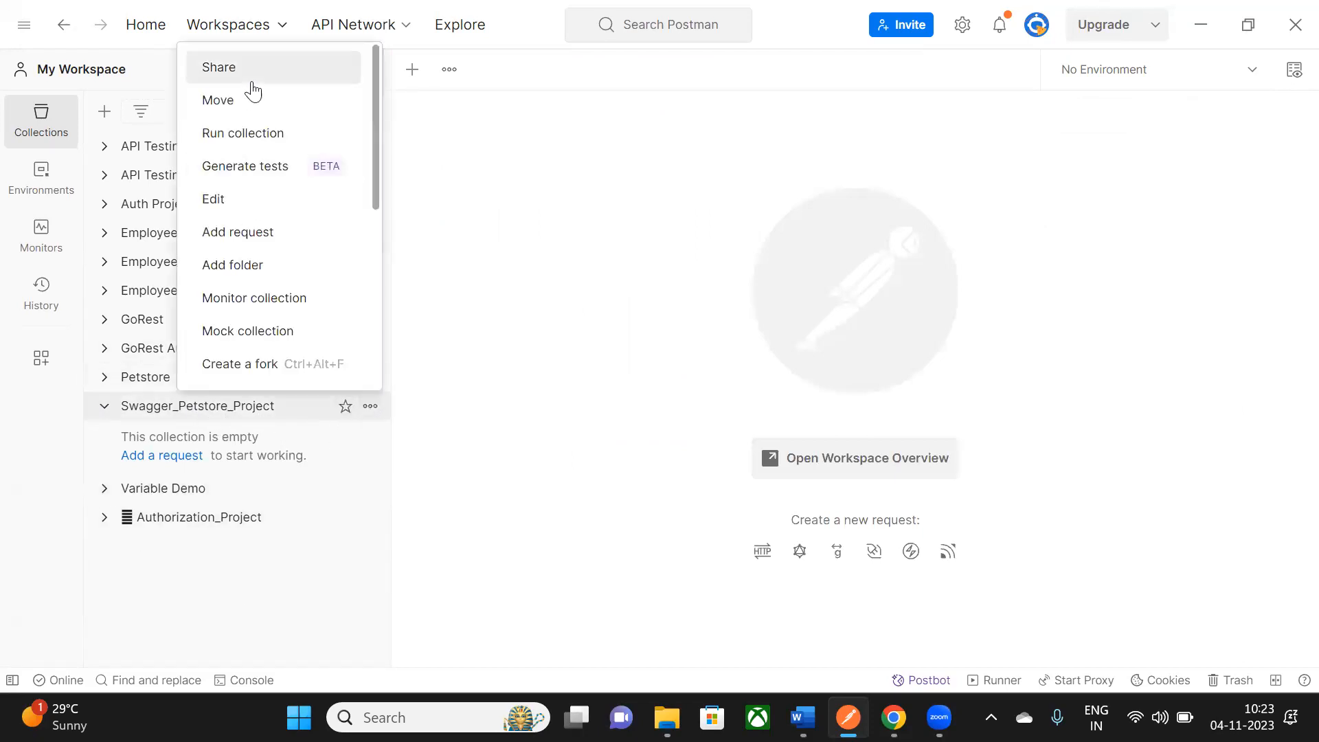
- Add a new request to Swagger_Petstore_Project and expand Swagger's POST /user Create user details
{"action": "left_click", "coordinate": [253, 238]}
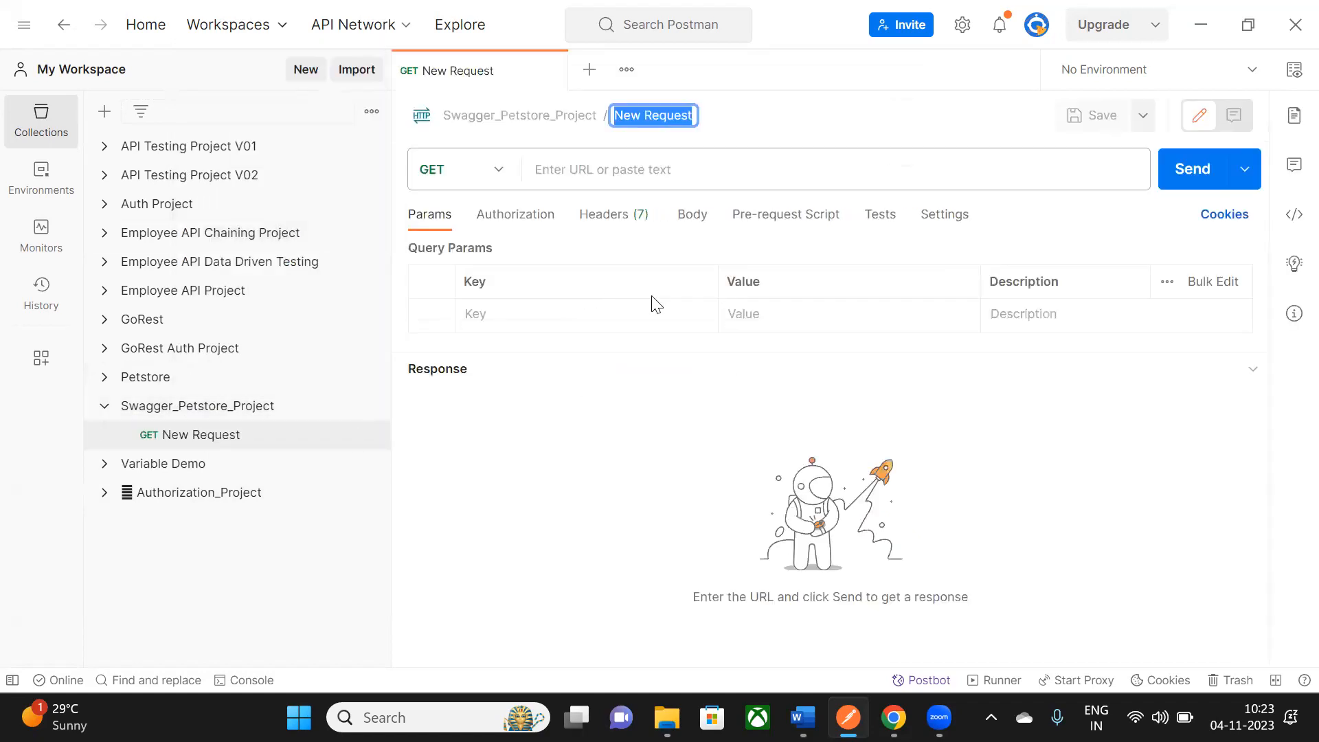
{"action": "key", "text": "alt+Tab"}
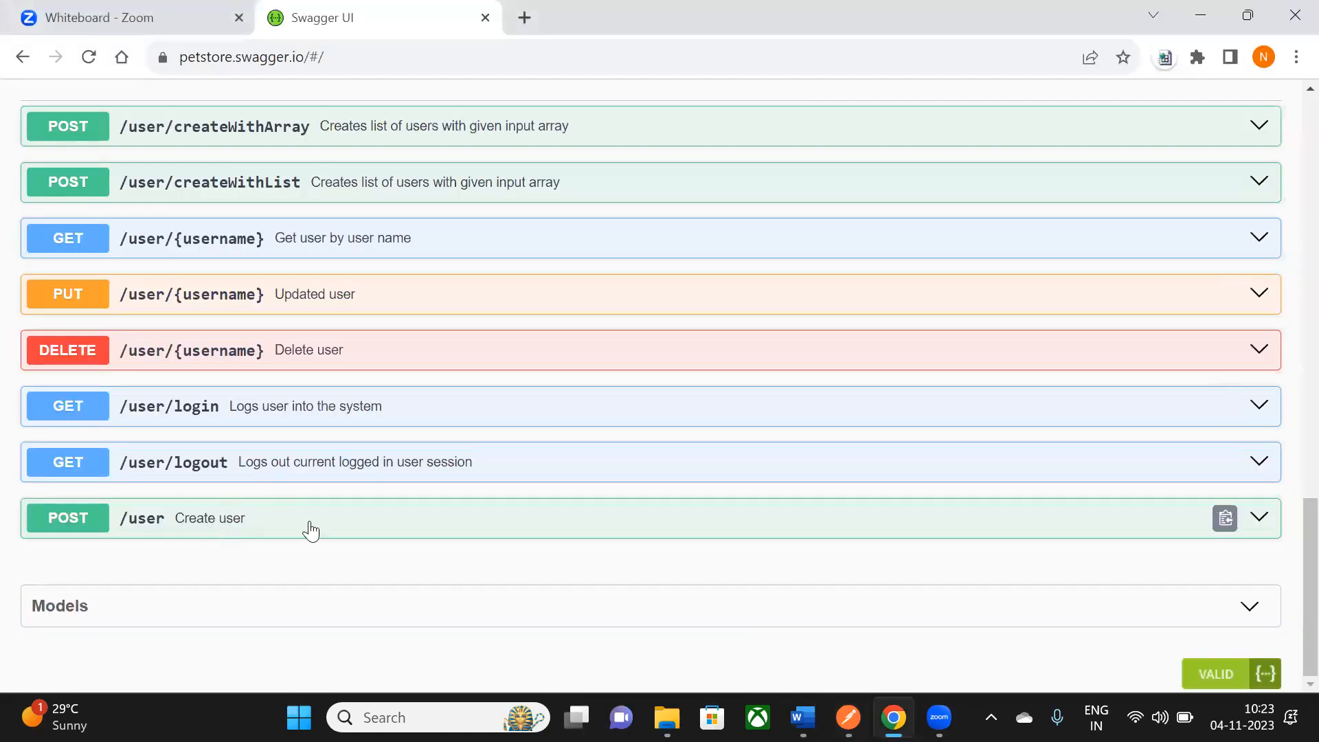
{"action": "left_click", "coordinate": [1259, 519]}
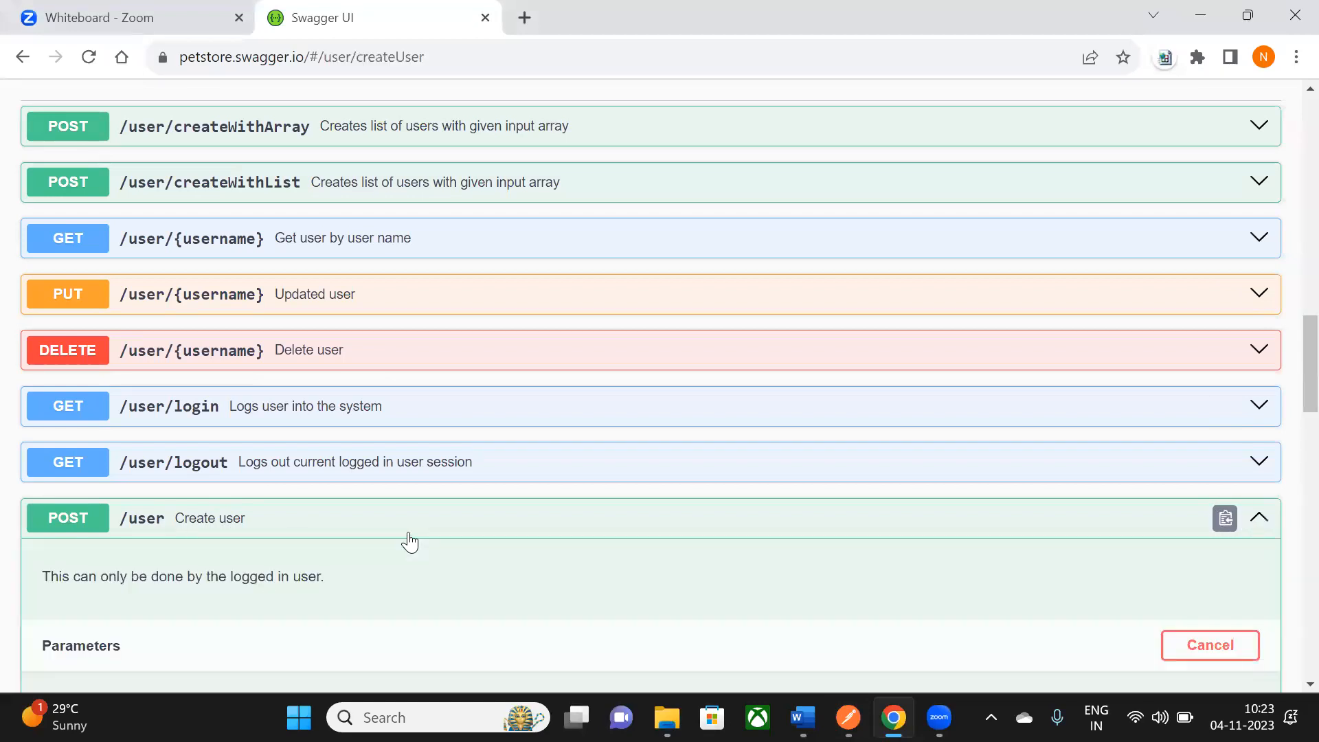
{"action": "scroll", "coordinate": [307, 486], "scroll_direction": "down", "scroll_amount": 3}
- Set the new request's method to POST and name it 'Create a User'
{"action": "key", "text": "alt+Tab"}
{"action": "left_click", "coordinate": [494, 167]}
{"action": "left_click", "coordinate": [454, 265]}
{"action": "key", "text": "alt+Tab"}
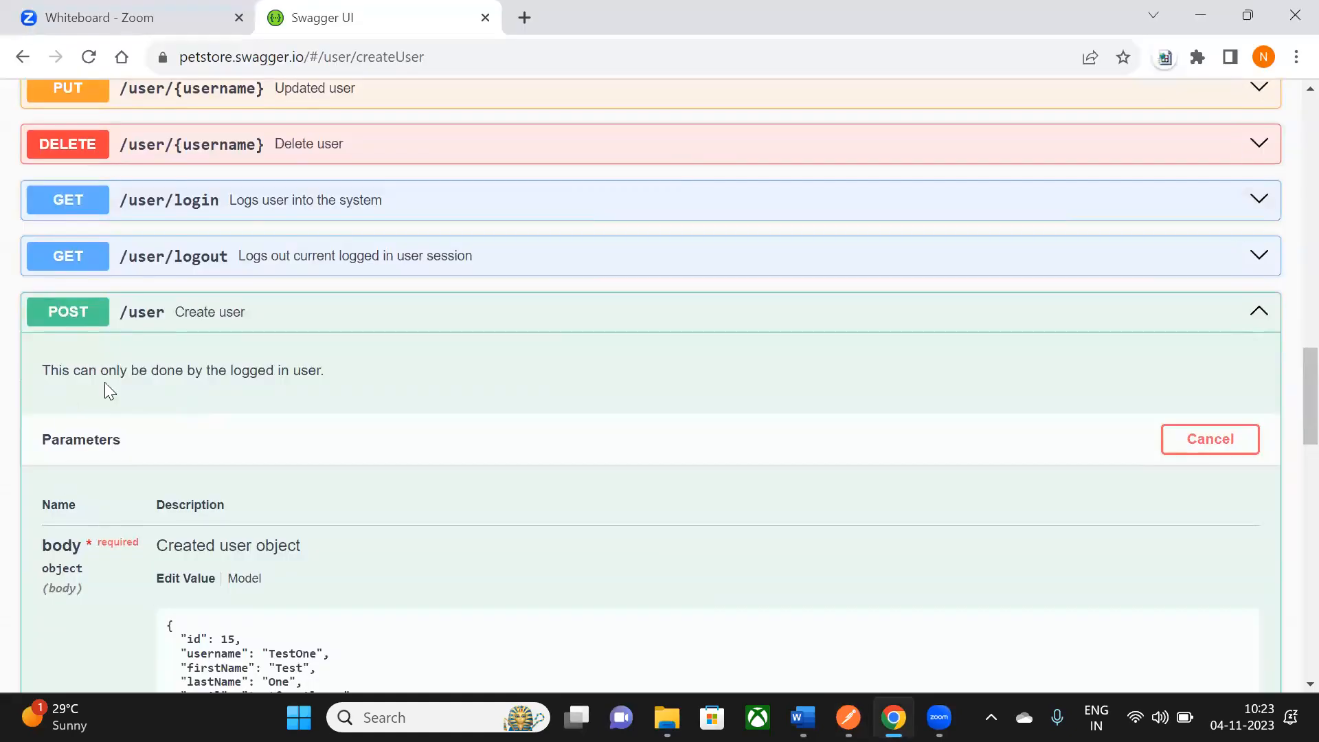
{"action": "key", "text": "alt+Tab"}
{"action": "left_click", "coordinate": [679, 115]}
{"action": "type", "text": "Creat"}
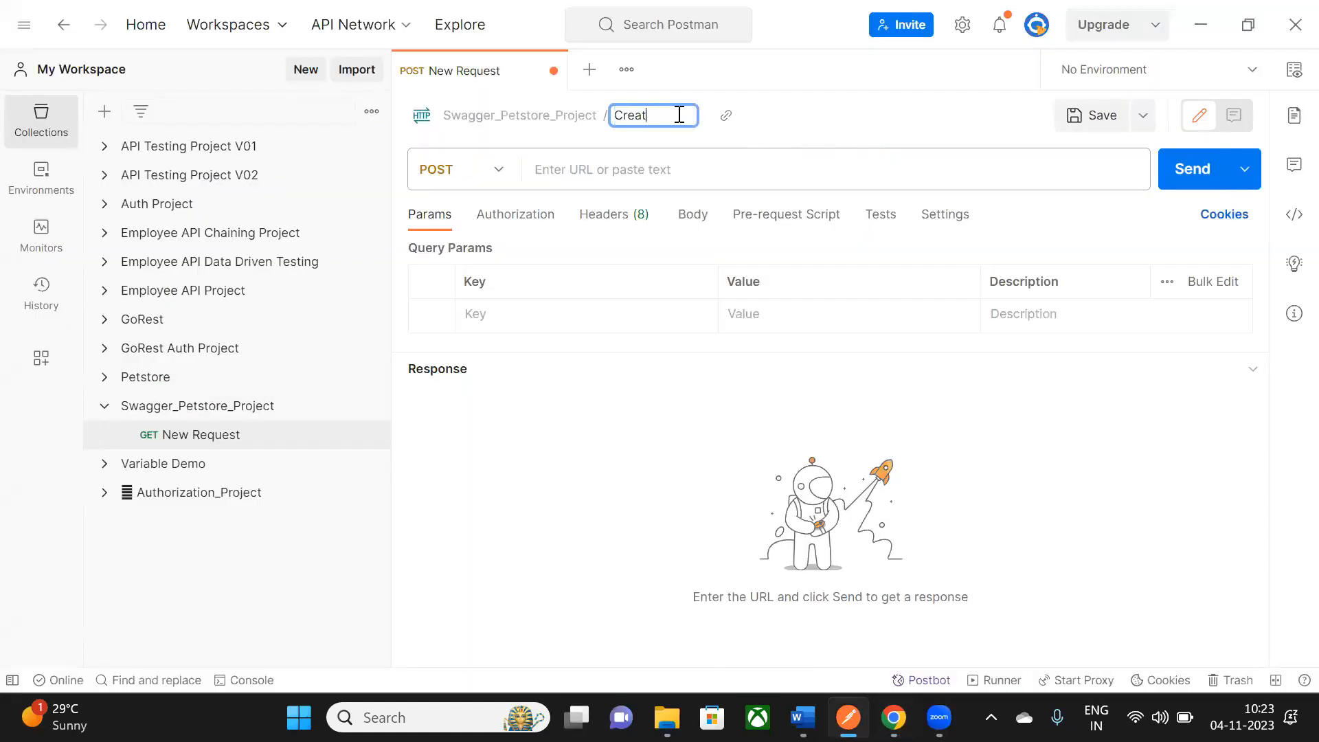
{"action": "type", "text": "e a User"}
{"action": "key", "text": "alt+Tab"}
- Execute POST /user Create user in Swagger UI with the sample request body
{"action": "scroll", "coordinate": [172, 412], "scroll_direction": "down", "scroll_amount": 2}
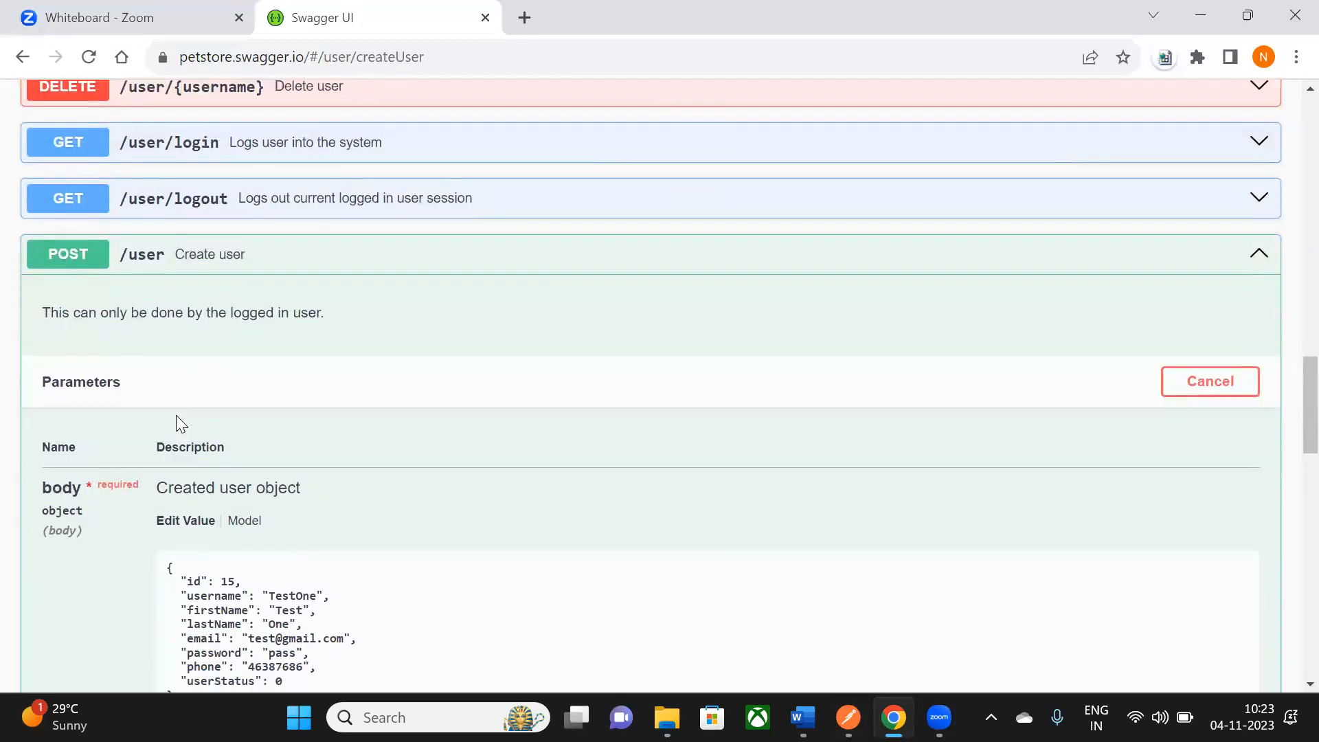
{"action": "scroll", "coordinate": [165, 220], "scroll_direction": "up", "scroll_amount": 1}
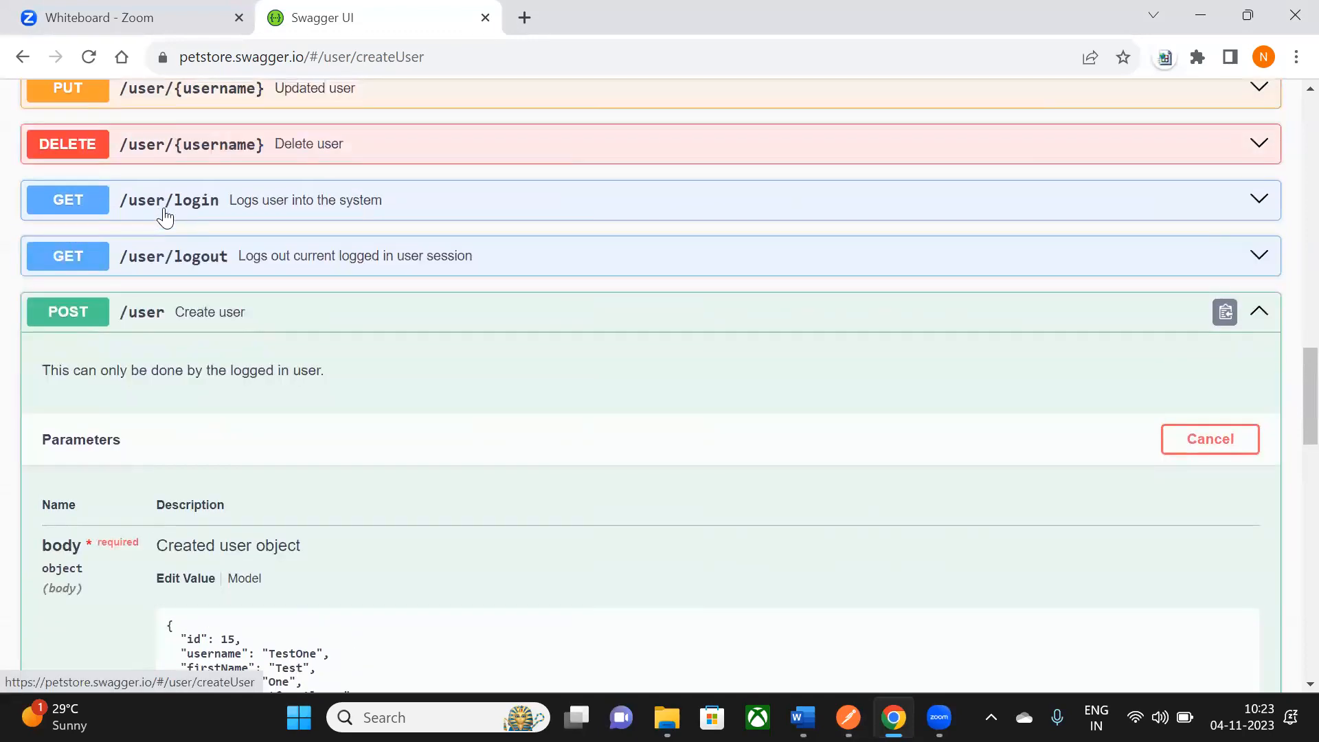
{"action": "scroll", "coordinate": [185, 261], "scroll_direction": "down", "scroll_amount": 3}
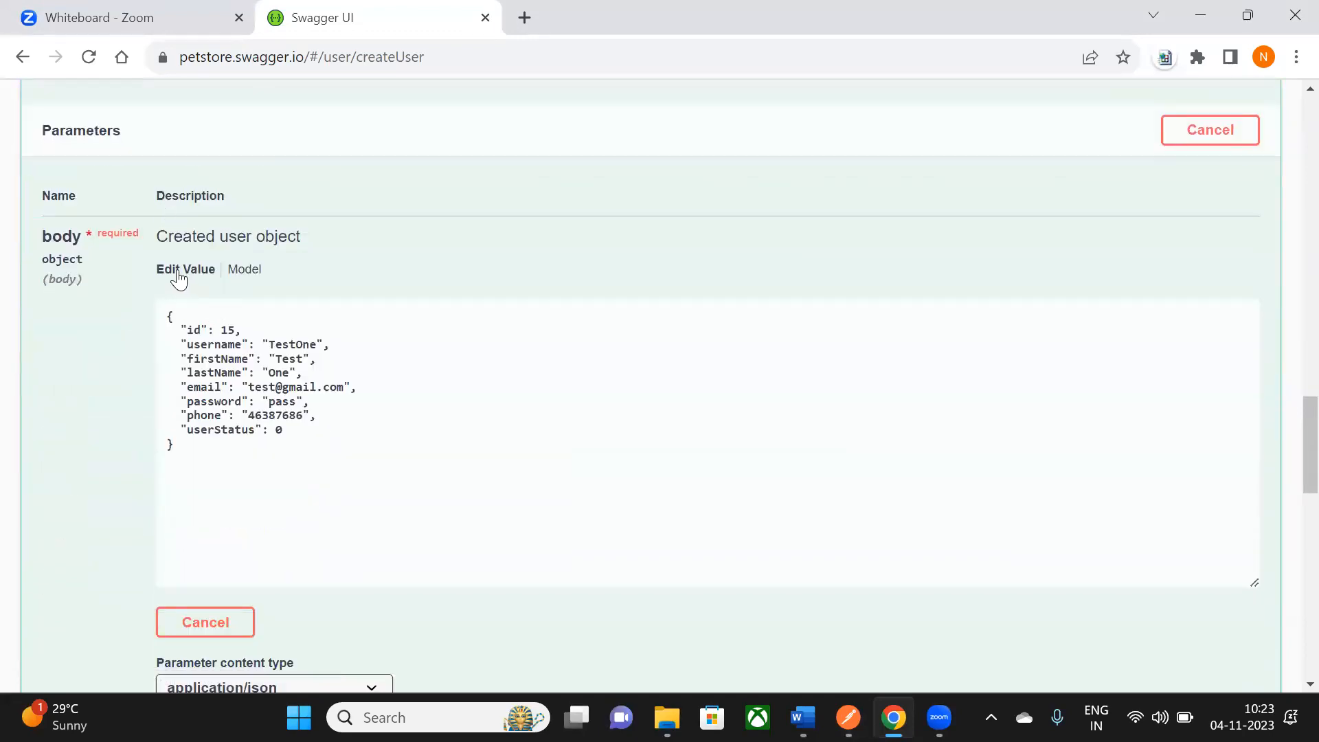
{"action": "left_click", "coordinate": [203, 492]}
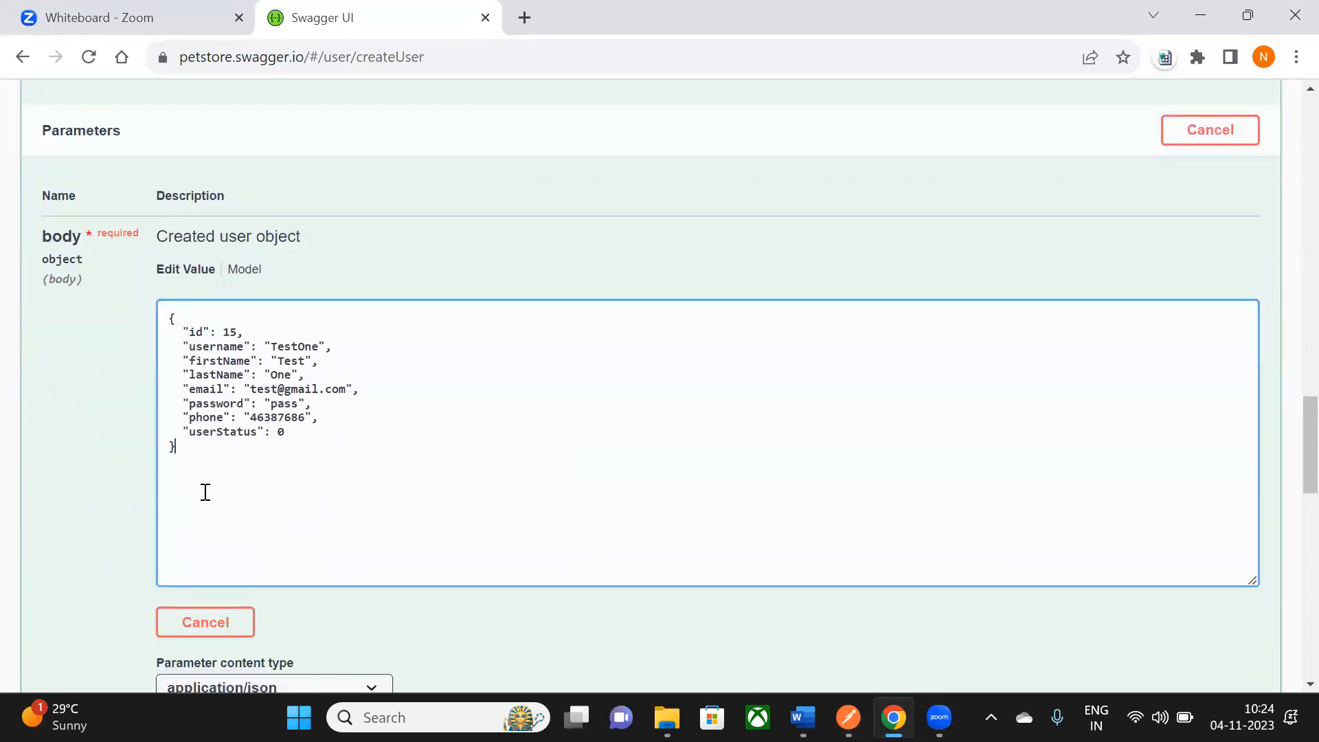
{"action": "scroll", "coordinate": [204, 489], "scroll_direction": "down", "scroll_amount": 3}
{"action": "left_click", "coordinate": [472, 567]}
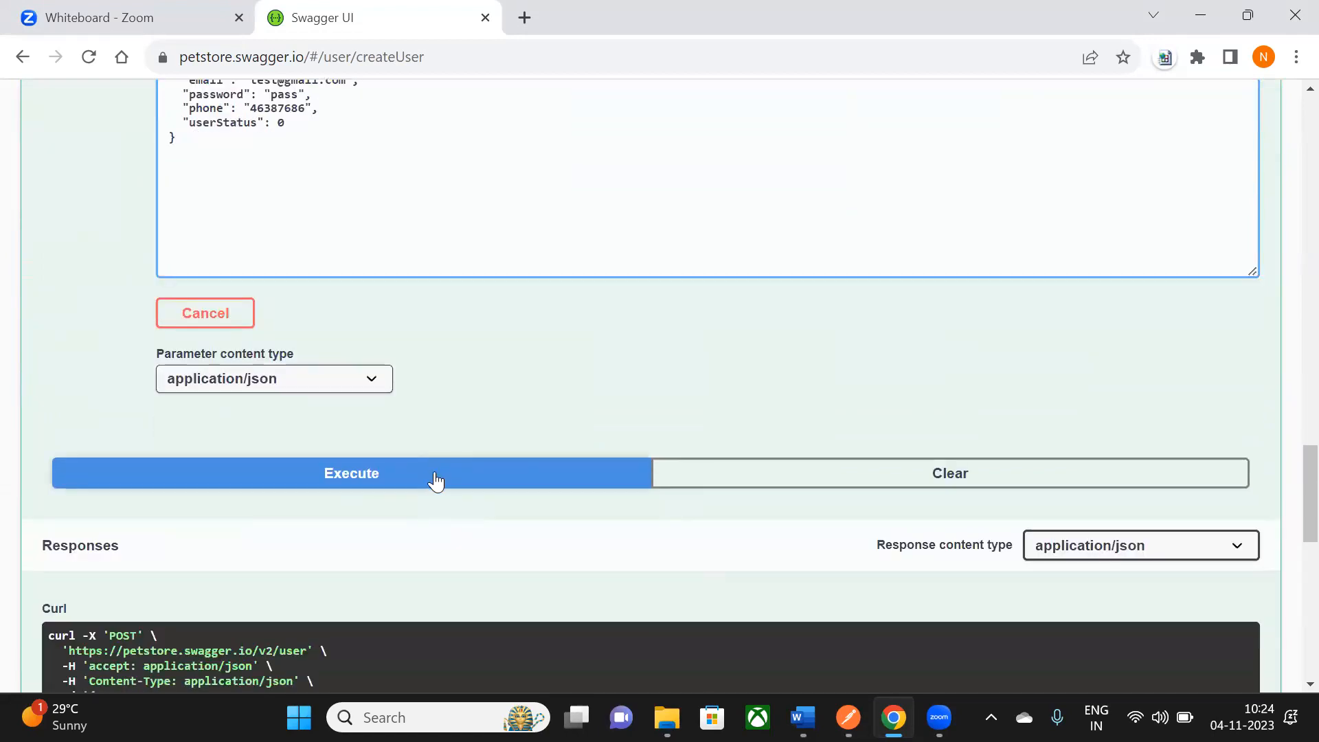
- Select the generated curl command from the code 200 response and bring it back to Postman
{"action": "scroll", "coordinate": [527, 391], "scroll_direction": "down", "scroll_amount": 3}
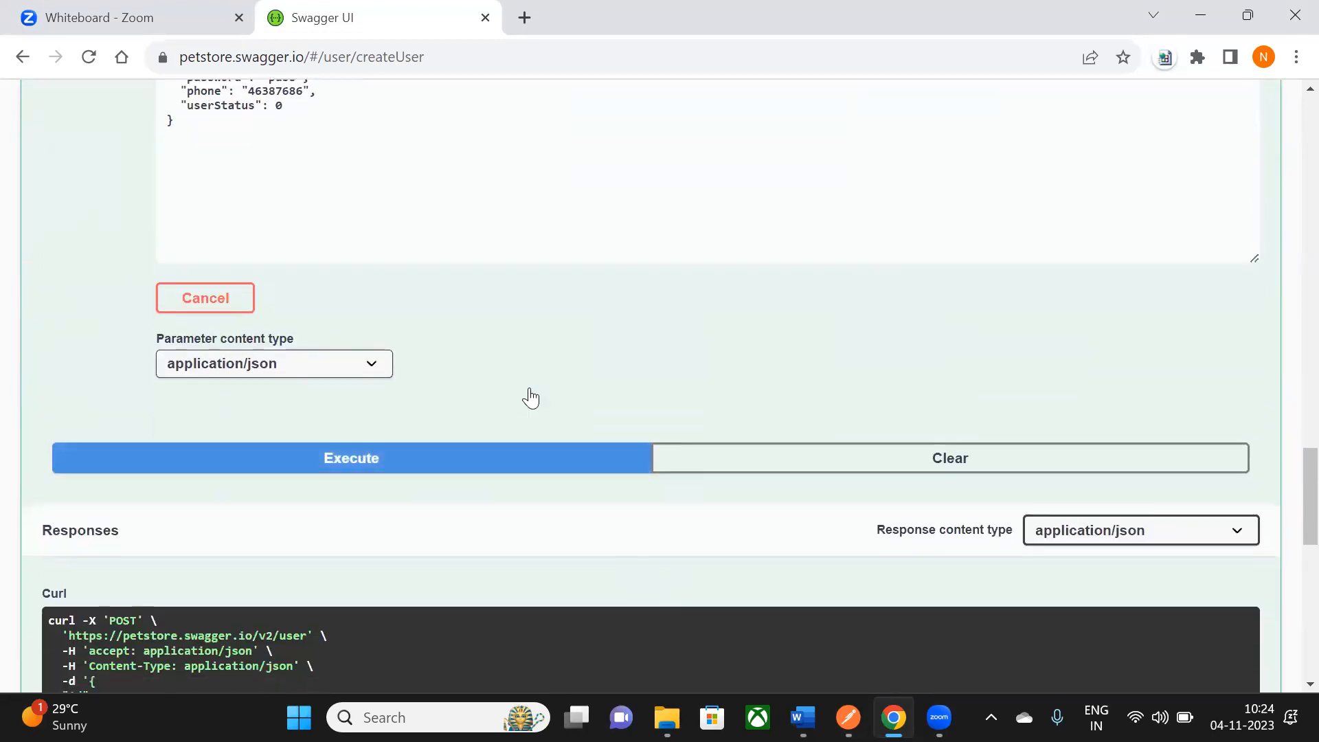
{"action": "scroll", "coordinate": [1135, 524], "scroll_direction": "down", "scroll_amount": 3}
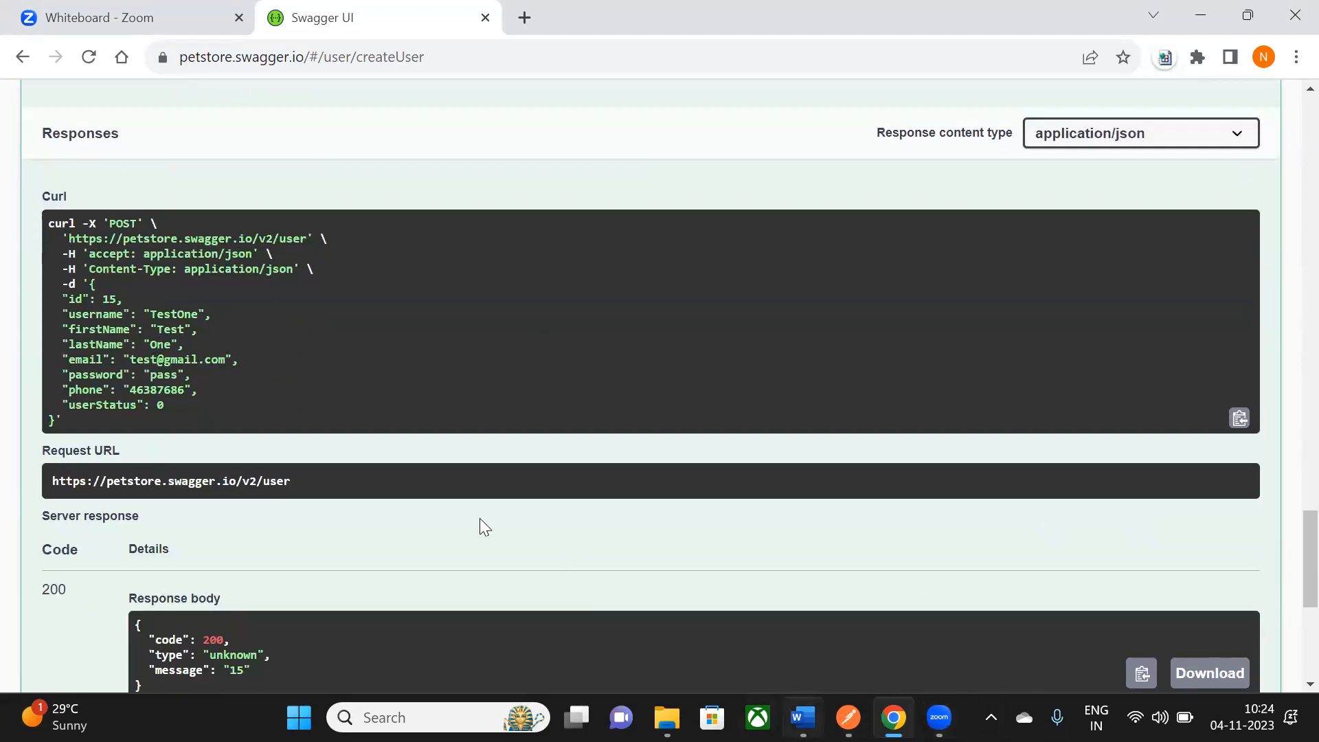
{"action": "left_click_drag", "start_coordinate": [49, 224], "coordinate": [102, 420]}
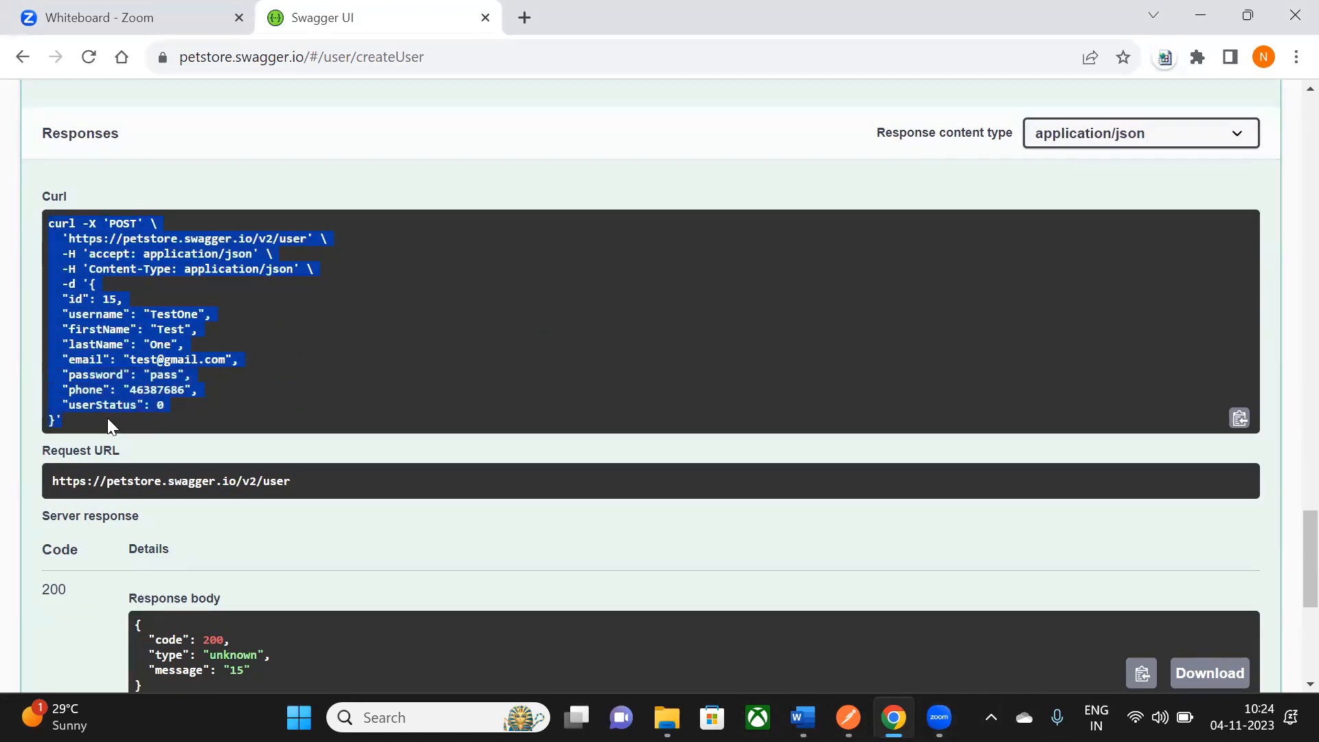
{"action": "key", "text": "alt+Tab"}
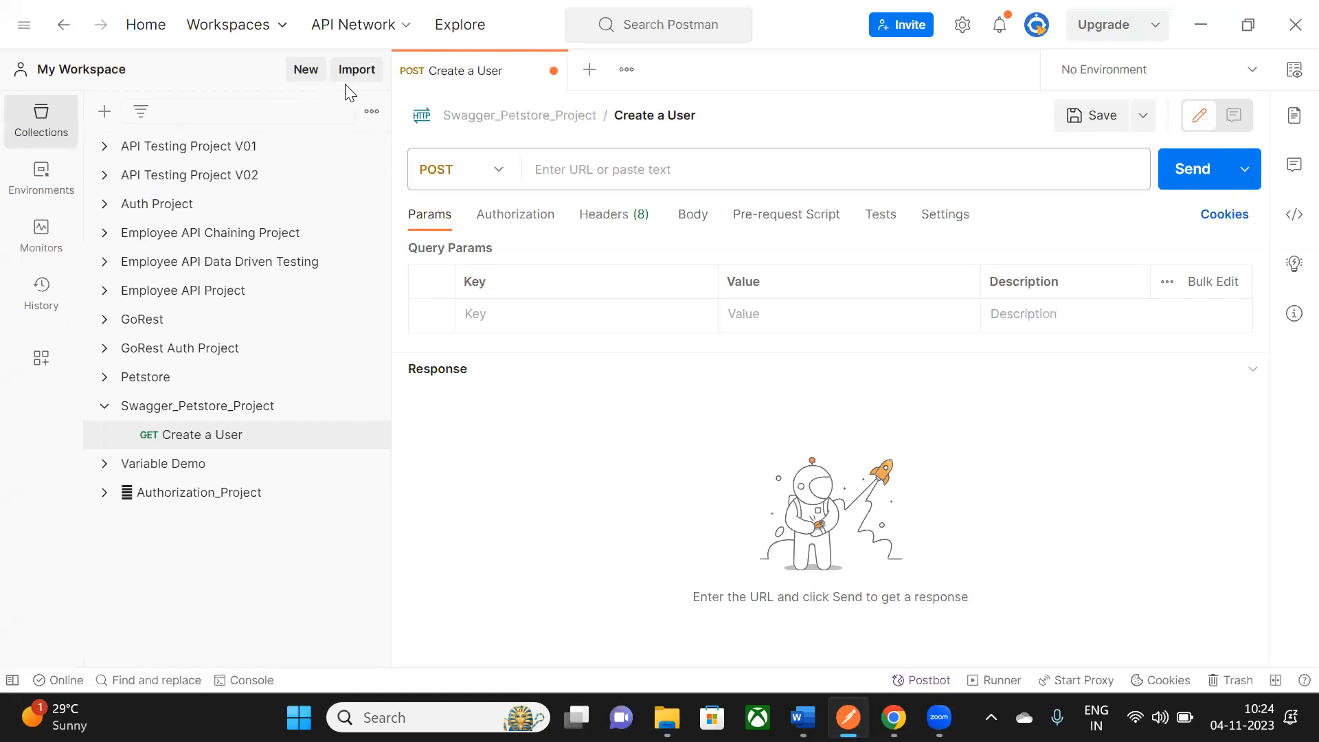
{"action": "key", "text": "ctrl+o"}
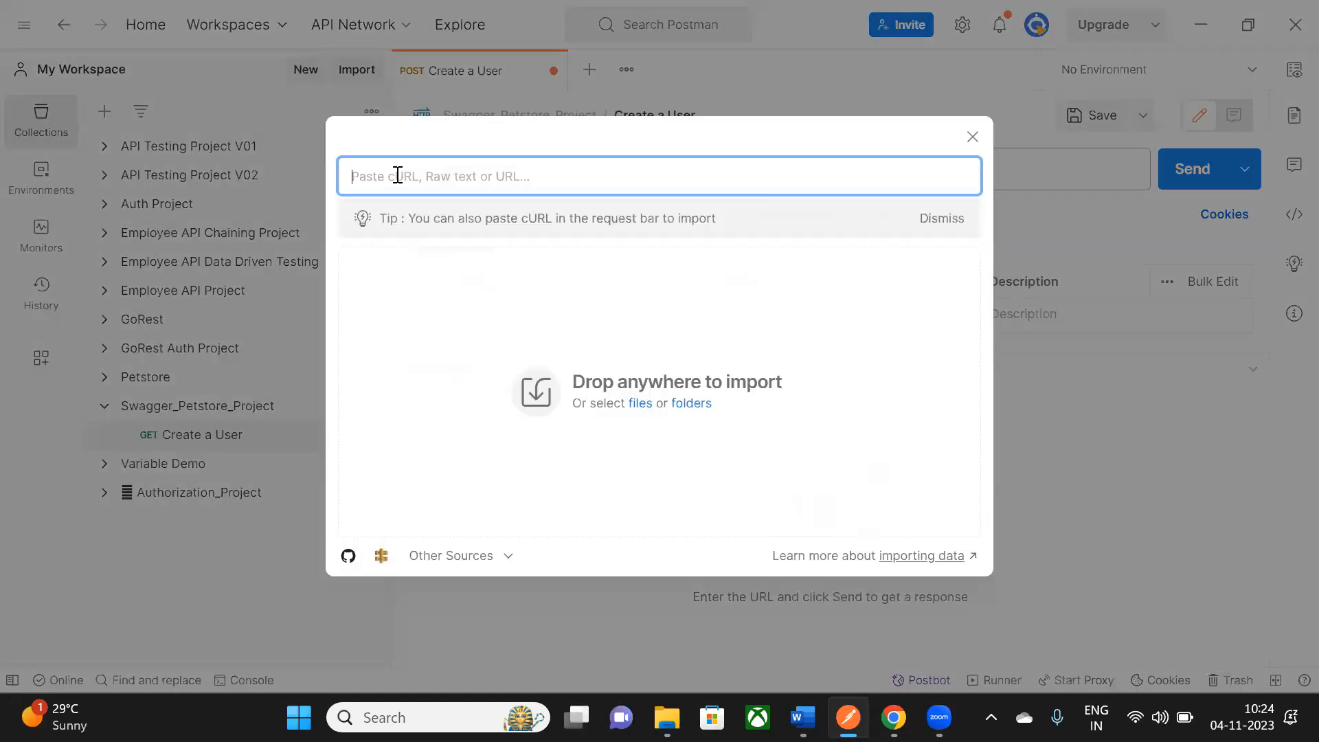
{"action": "key", "text": "Escape"}
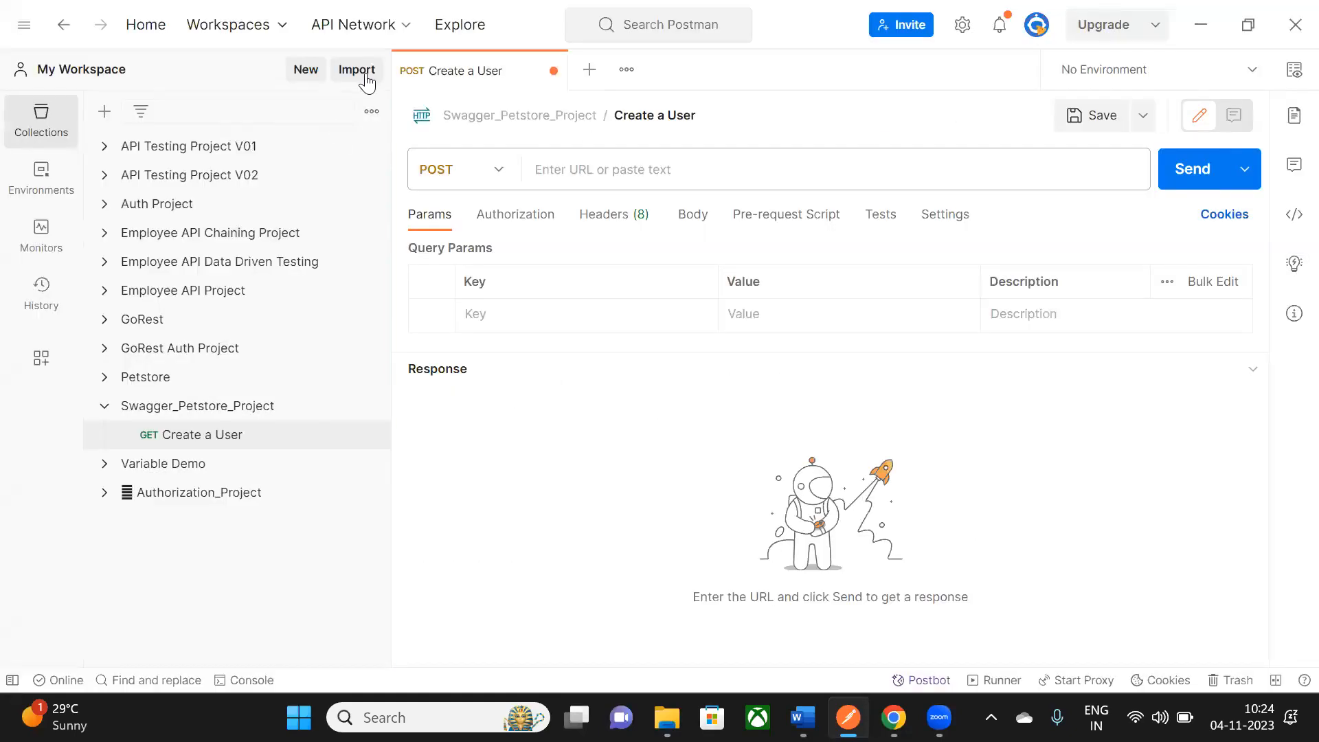
{"action": "key", "text": "ctrl+o"}
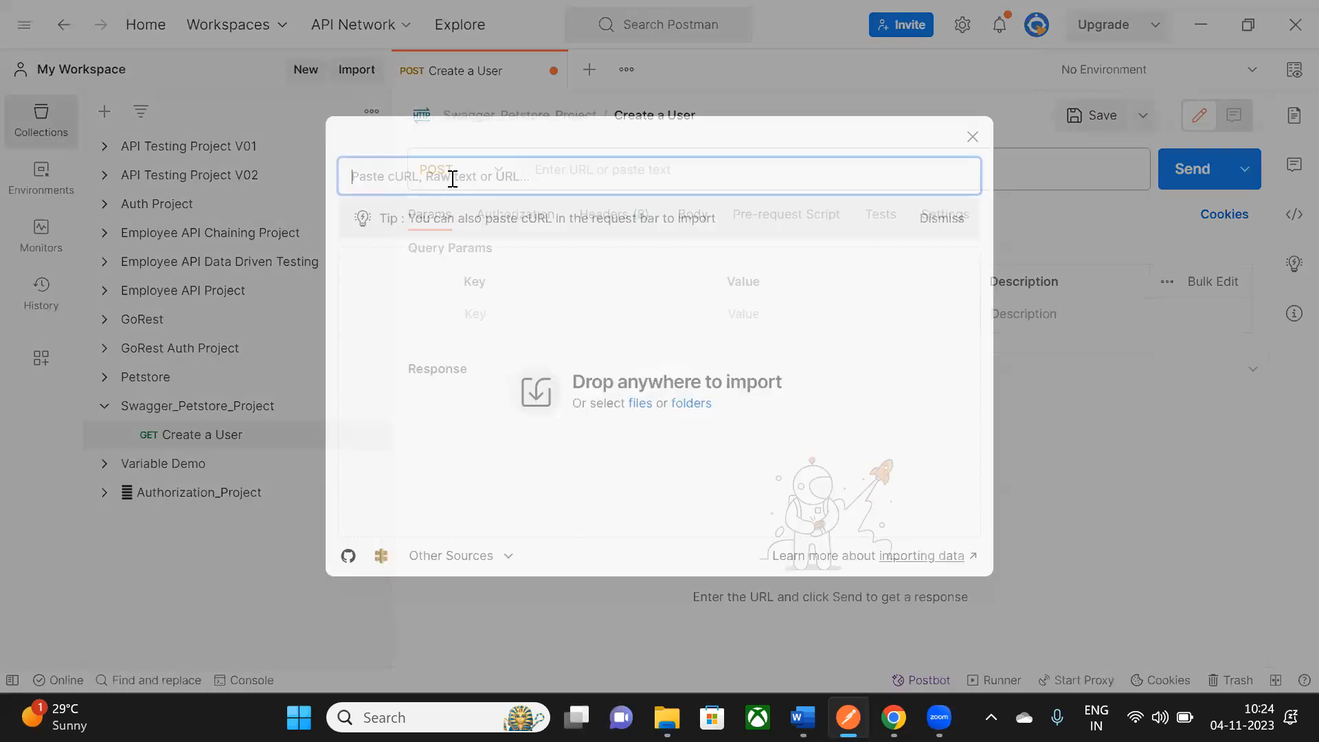
{"action": "key", "text": "Escape"}
{"action": "key", "text": "ctrl+t"}
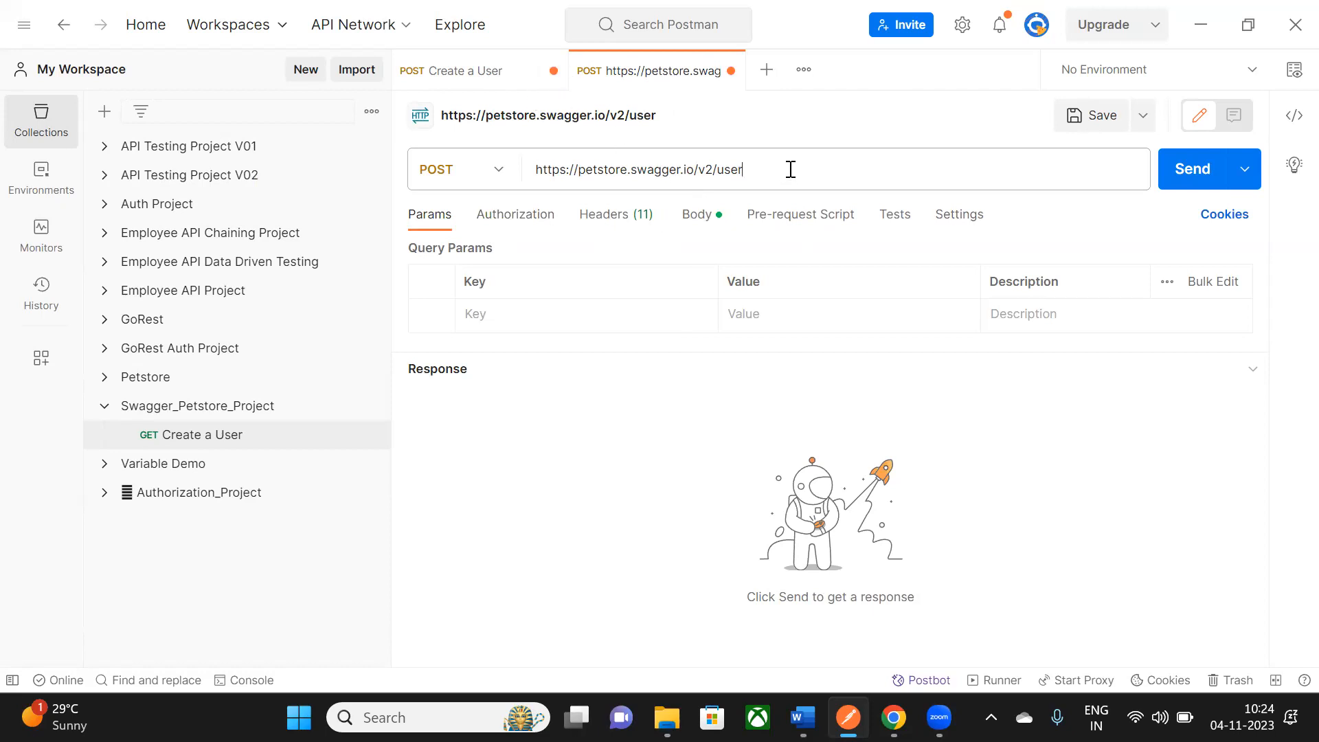
{"action": "left_click", "coordinate": [551, 70]}
{"action": "left_click", "coordinate": [518, 495]}
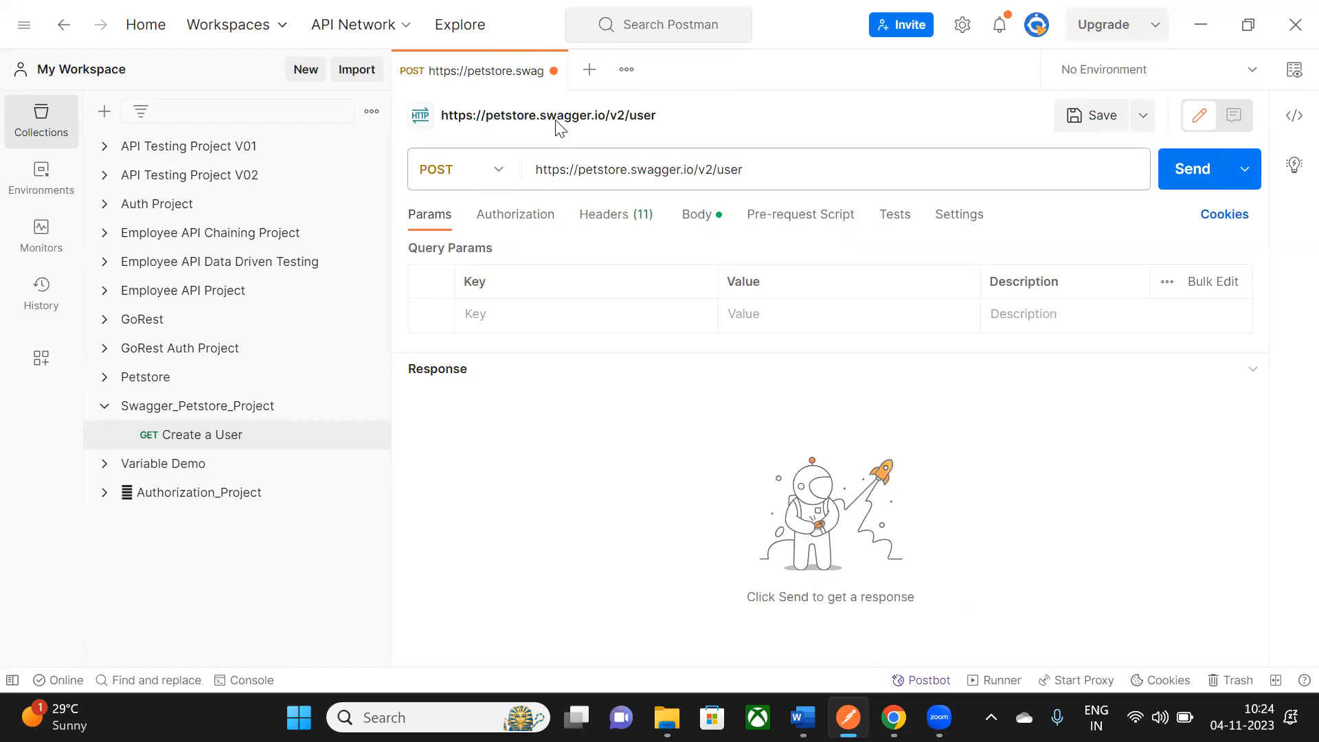
{"action": "left_click", "coordinate": [1142, 117]}
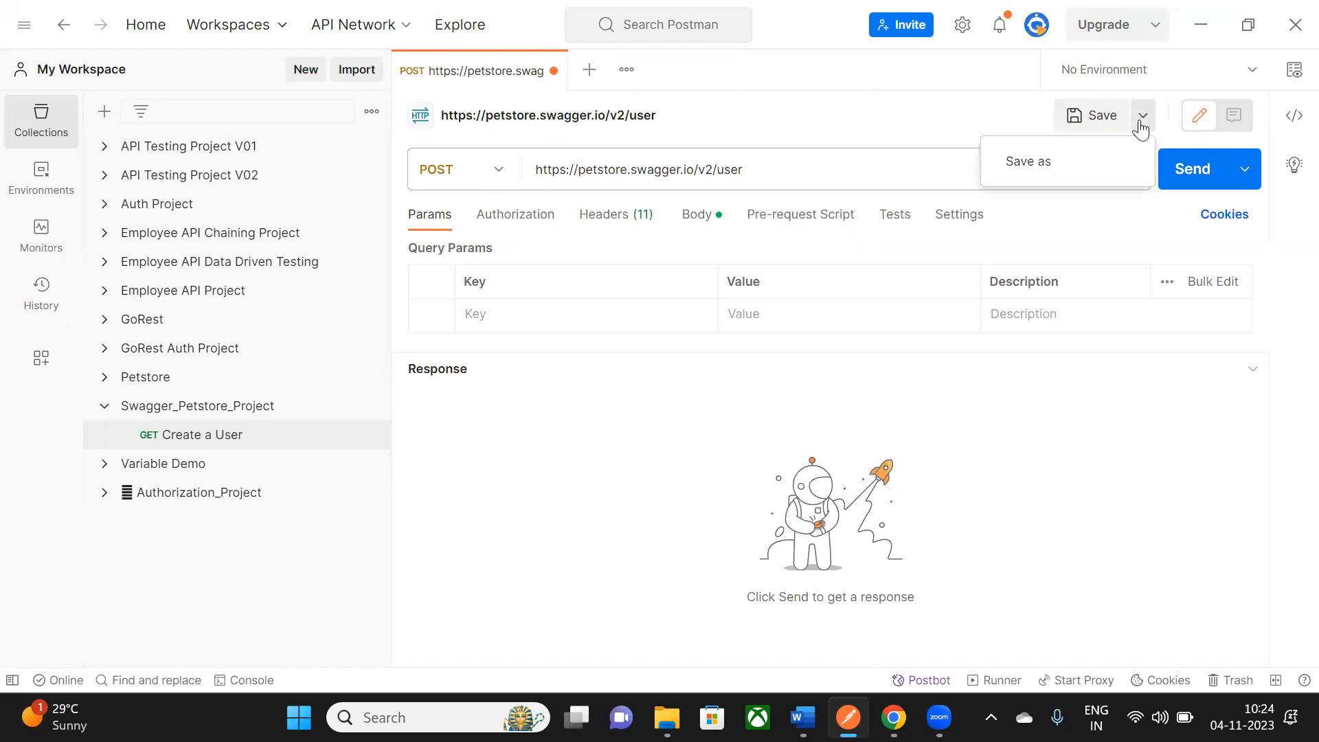
- Save the POST /v2/user request into the Swagger_Petstore_Project collection via Save as
{"action": "left_click", "coordinate": [1067, 176]}
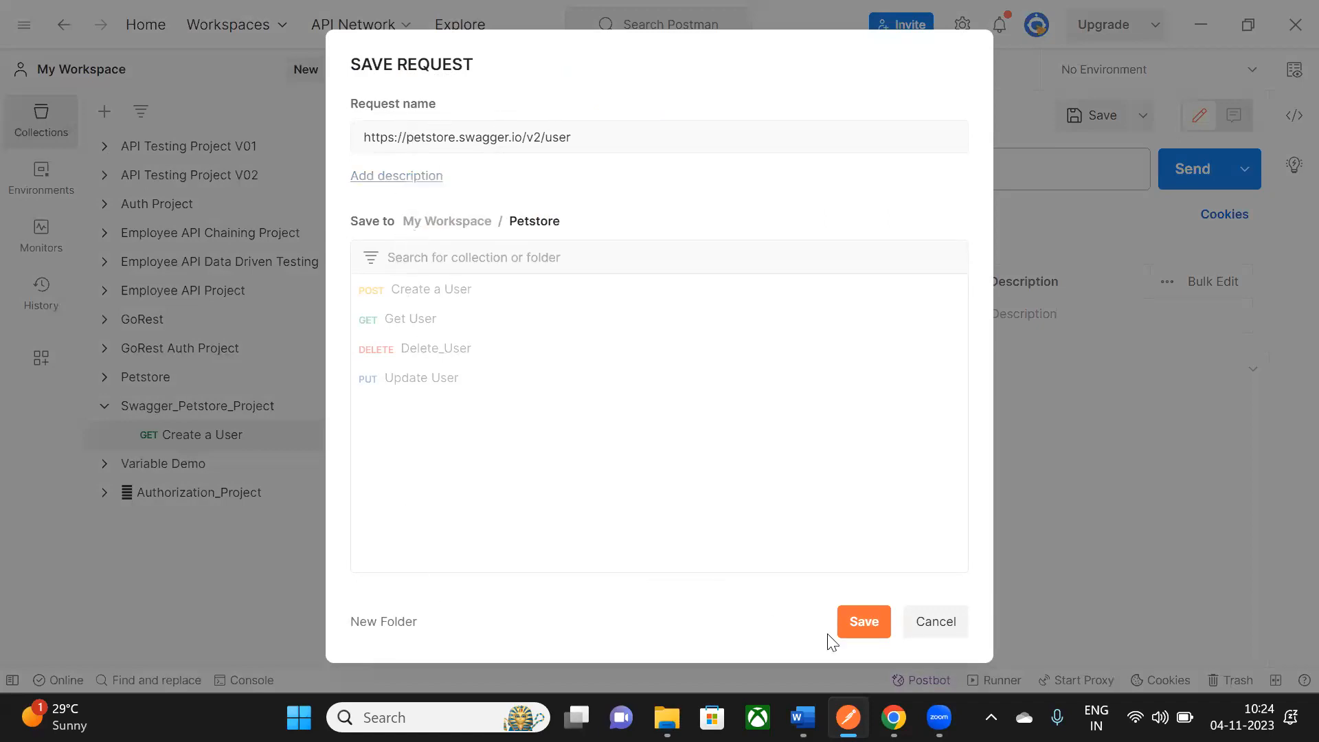
{"action": "left_click", "coordinate": [445, 220]}
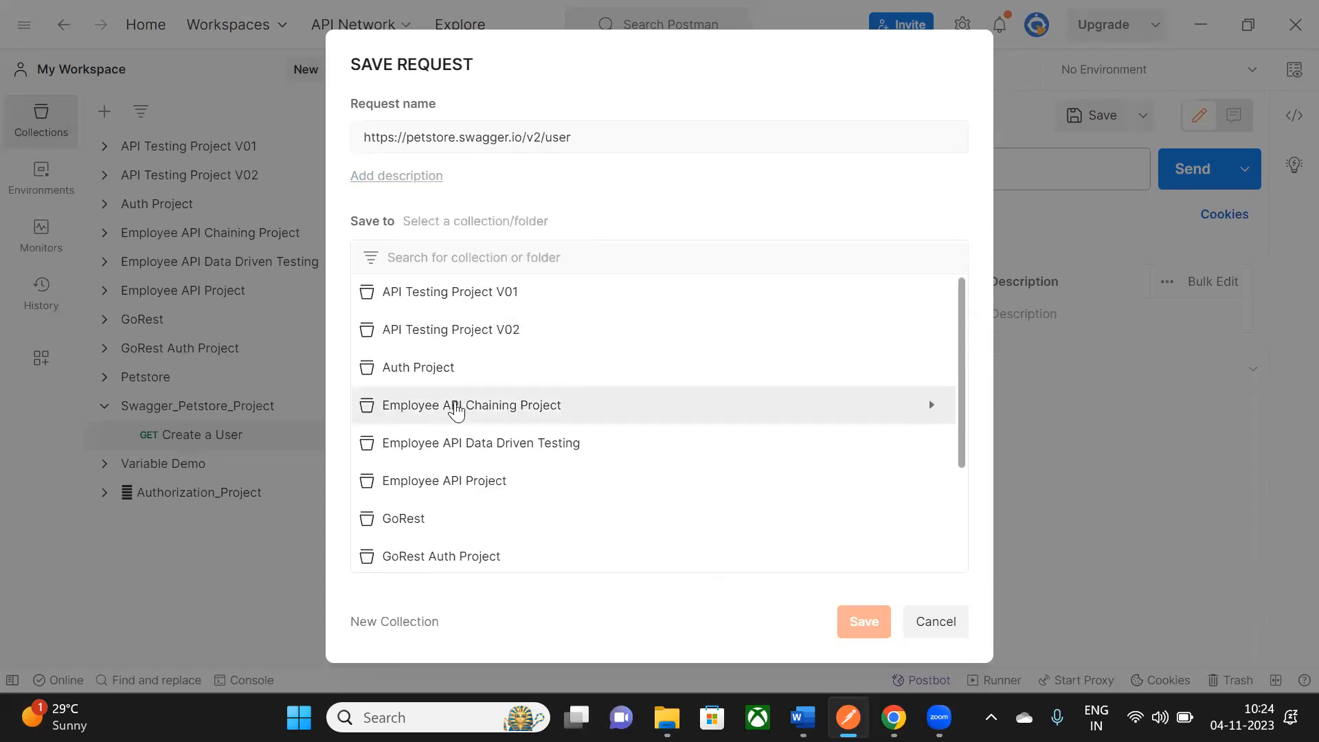
{"action": "scroll", "coordinate": [468, 405], "scroll_direction": "down", "scroll_amount": 3}
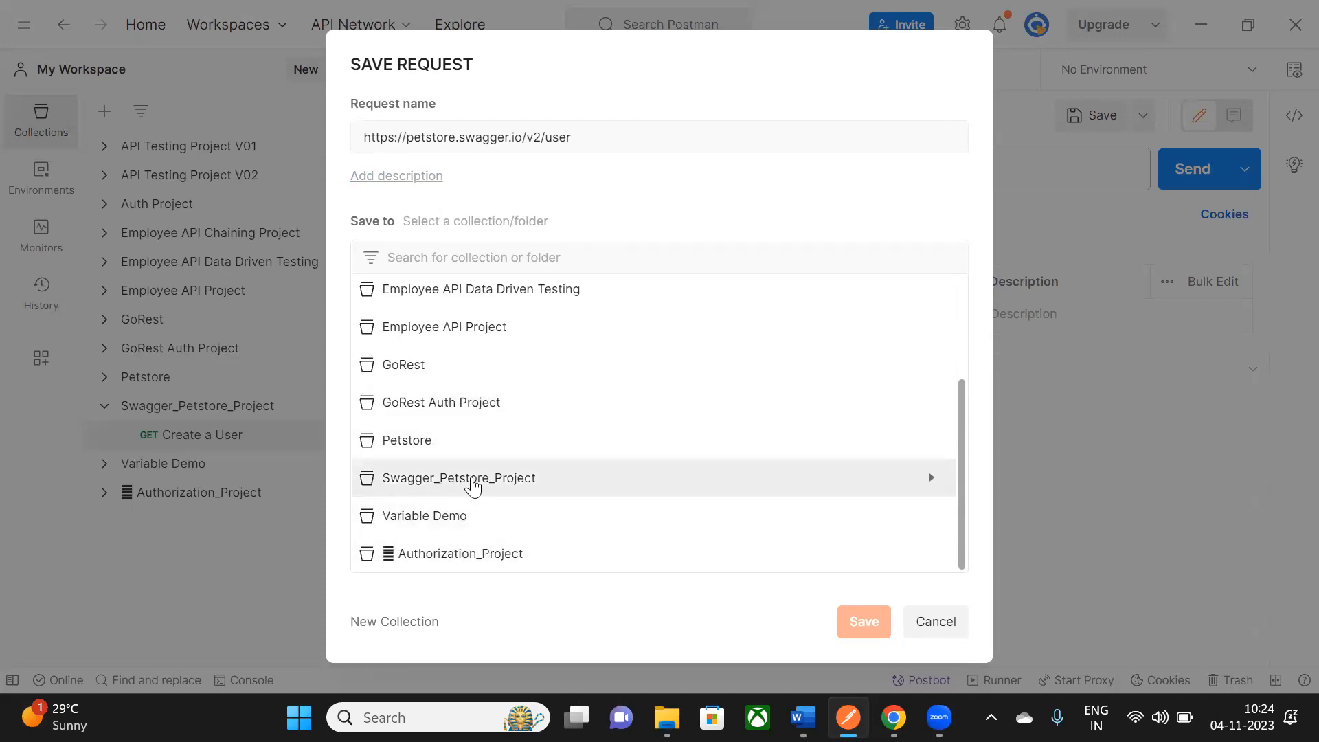
{"action": "left_click", "coordinate": [472, 481]}
{"action": "left_click", "coordinate": [863, 621]}
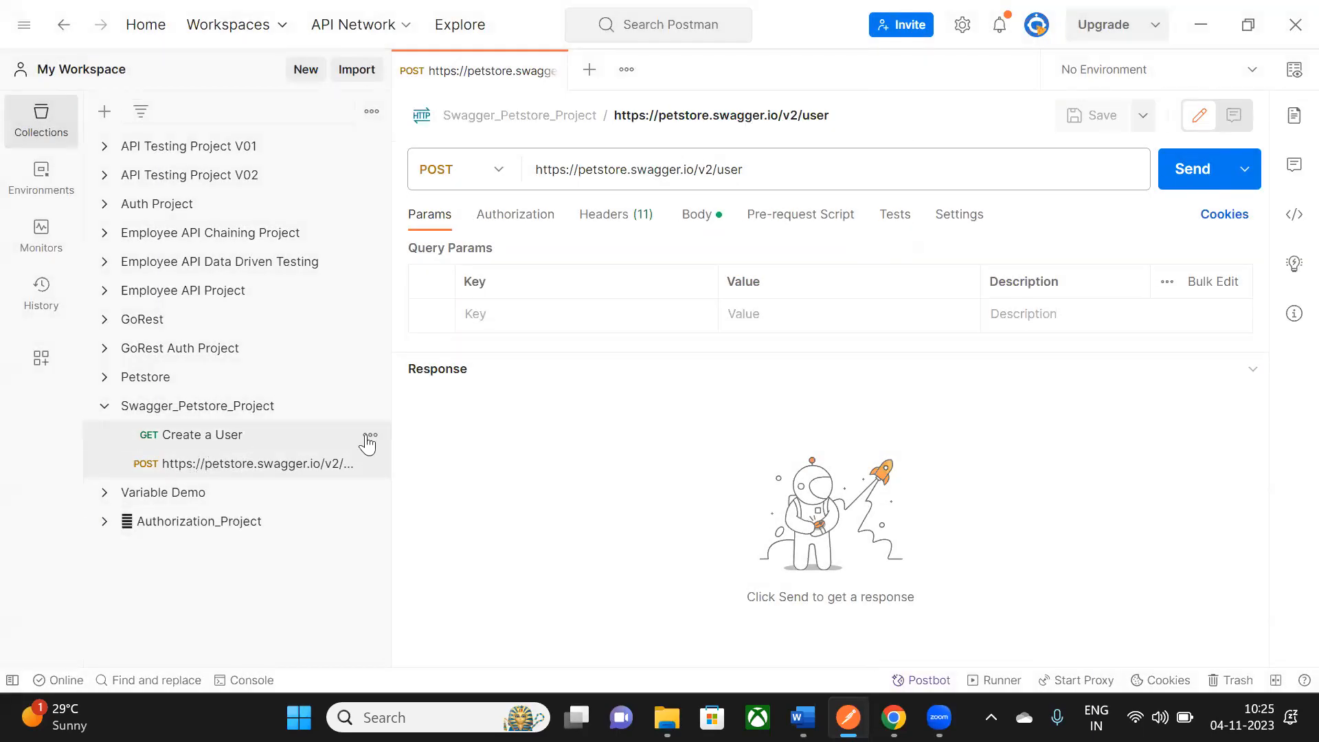
{"action": "left_click", "coordinate": [364, 440]}
{"action": "left_click", "coordinate": [371, 438]}
- Delete the old GET Create a User request and rename the POST request to Create a User
{"action": "left_click", "coordinate": [216, 396]}
{"action": "left_click", "coordinate": [829, 394]}
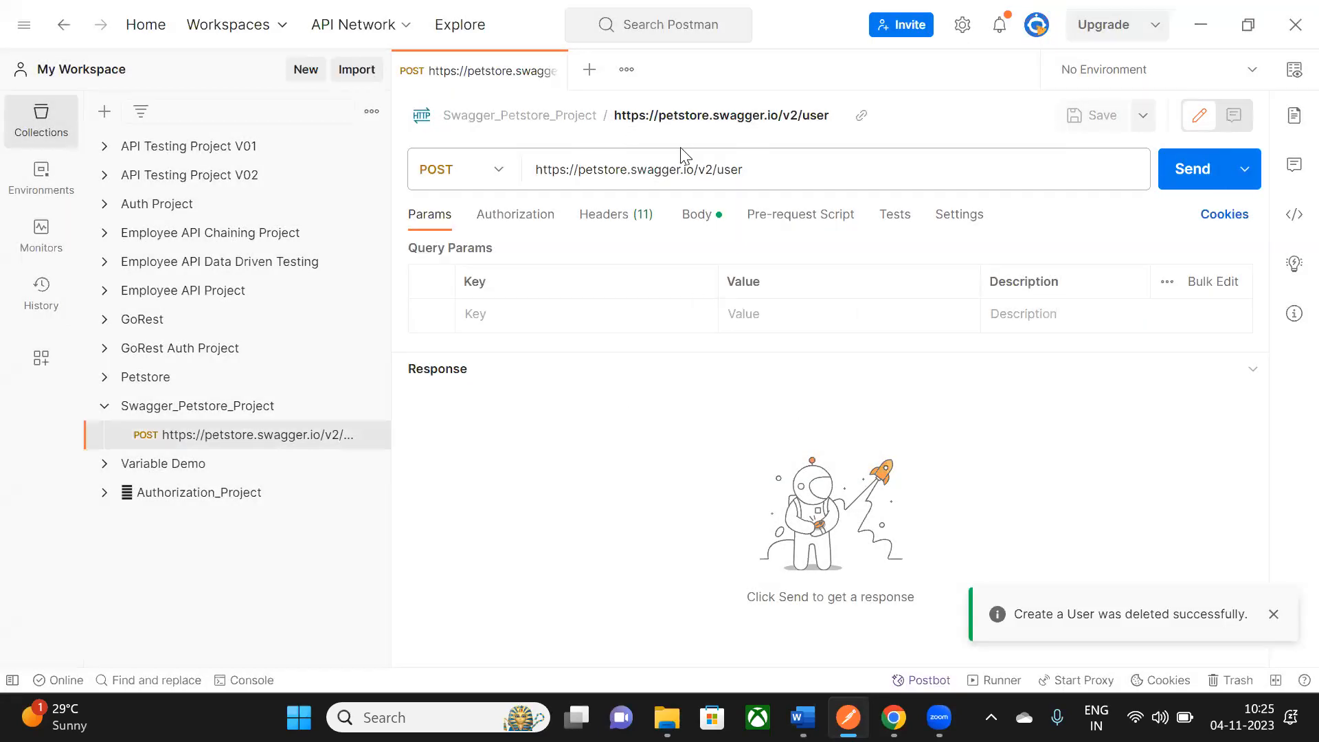
{"action": "left_click", "coordinate": [684, 117]}
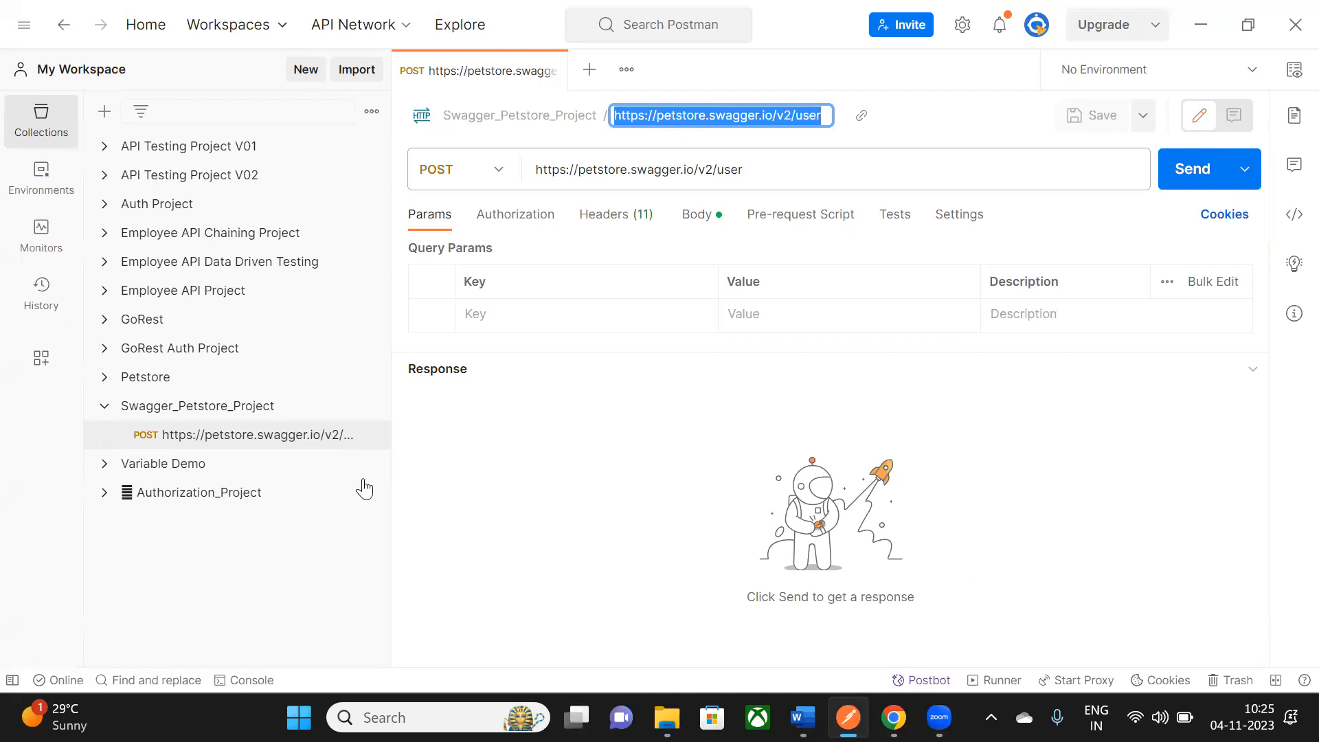
{"action": "left_click", "coordinate": [673, 526]}
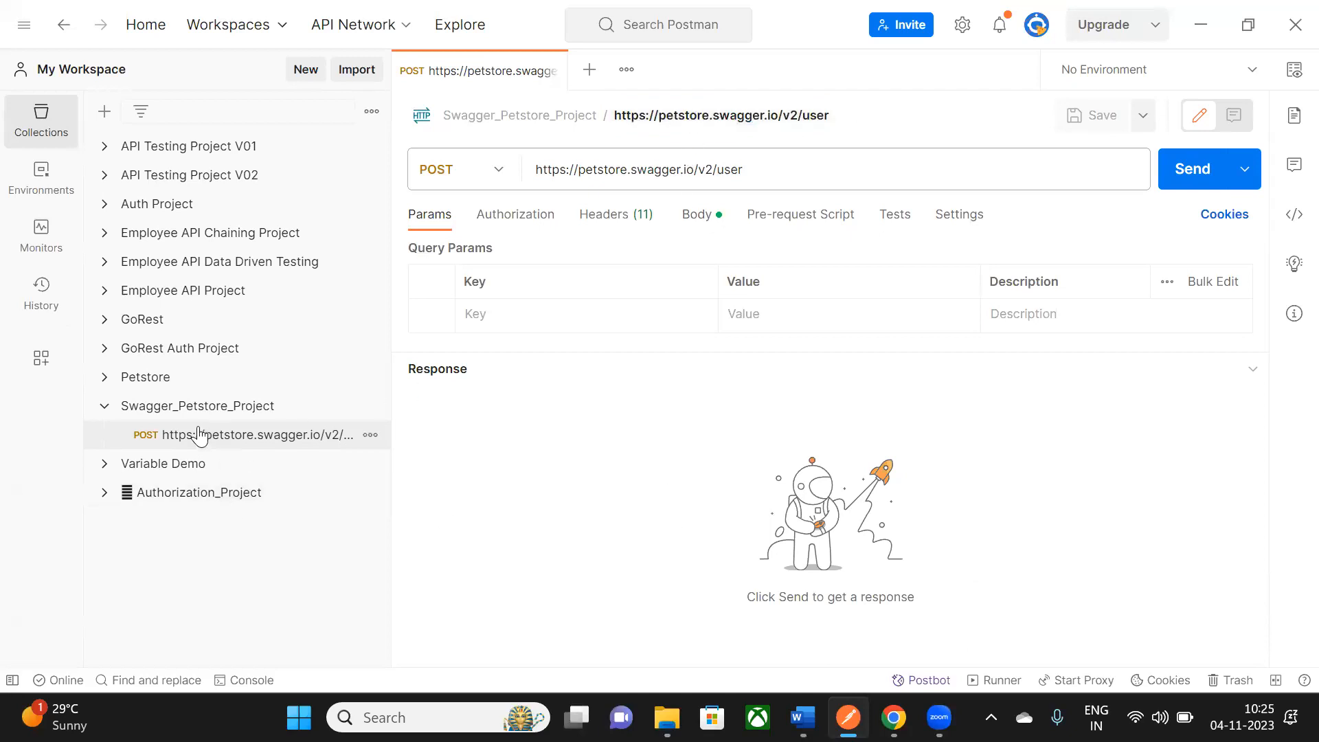
{"action": "left_click", "coordinate": [765, 115]}
{"action": "type", "text": "Create a"}
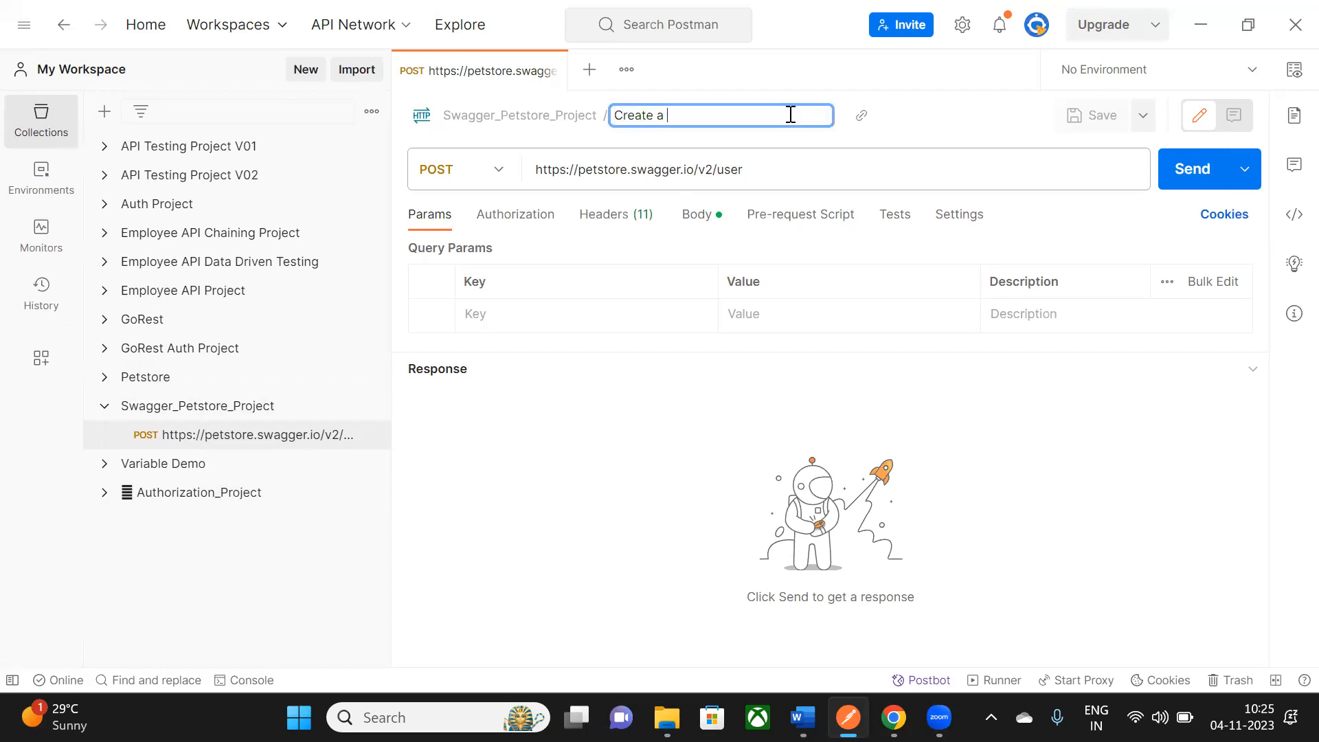
{"action": "key", "text": "Return"}
- Reopen Create a User, review its JSON body, and send it for 200 OK with message '15'
{"action": "left_click", "coordinate": [554, 71]}
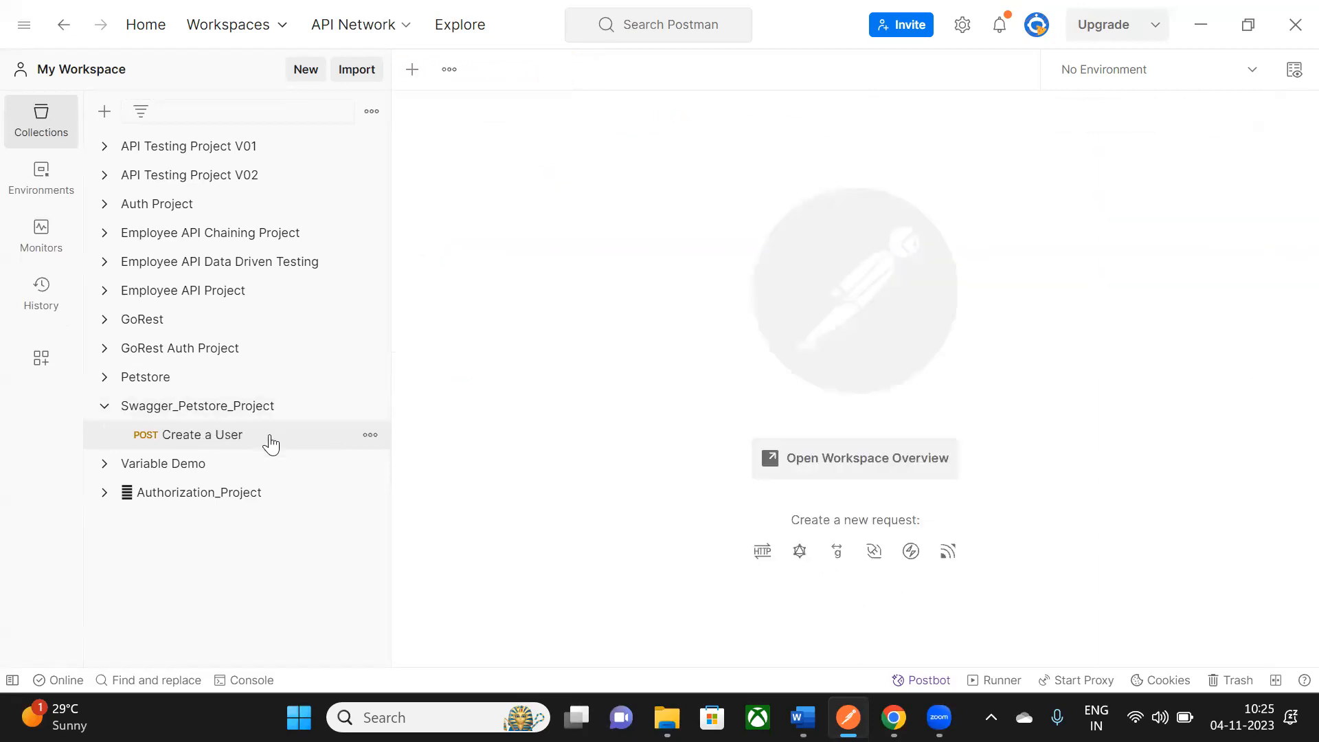
{"action": "left_click", "coordinate": [271, 440]}
{"action": "left_click", "coordinate": [708, 230]}
{"action": "left_click_drag", "start_coordinate": [702, 377], "coordinate": [701, 497]}
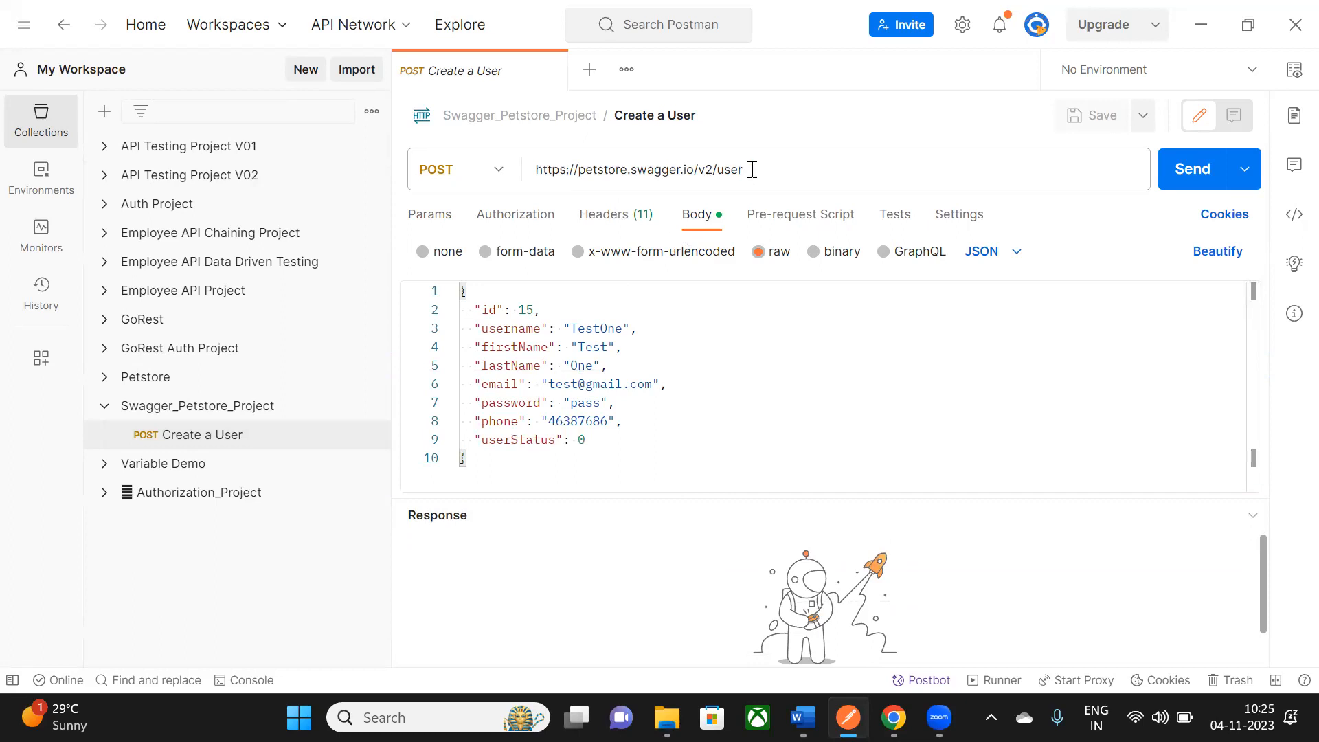
{"action": "left_click", "coordinate": [1193, 173]}
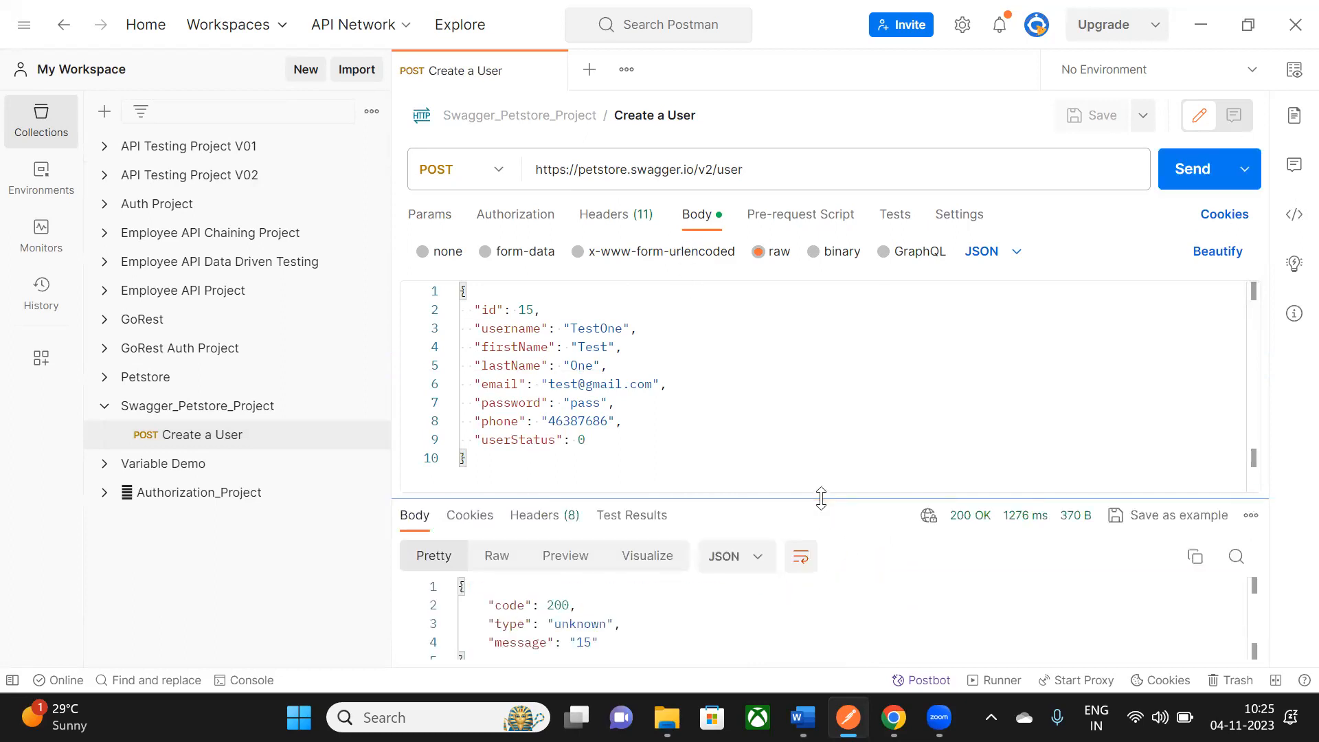
{"action": "left_click_drag", "start_coordinate": [818, 479], "coordinate": [816, 423]}
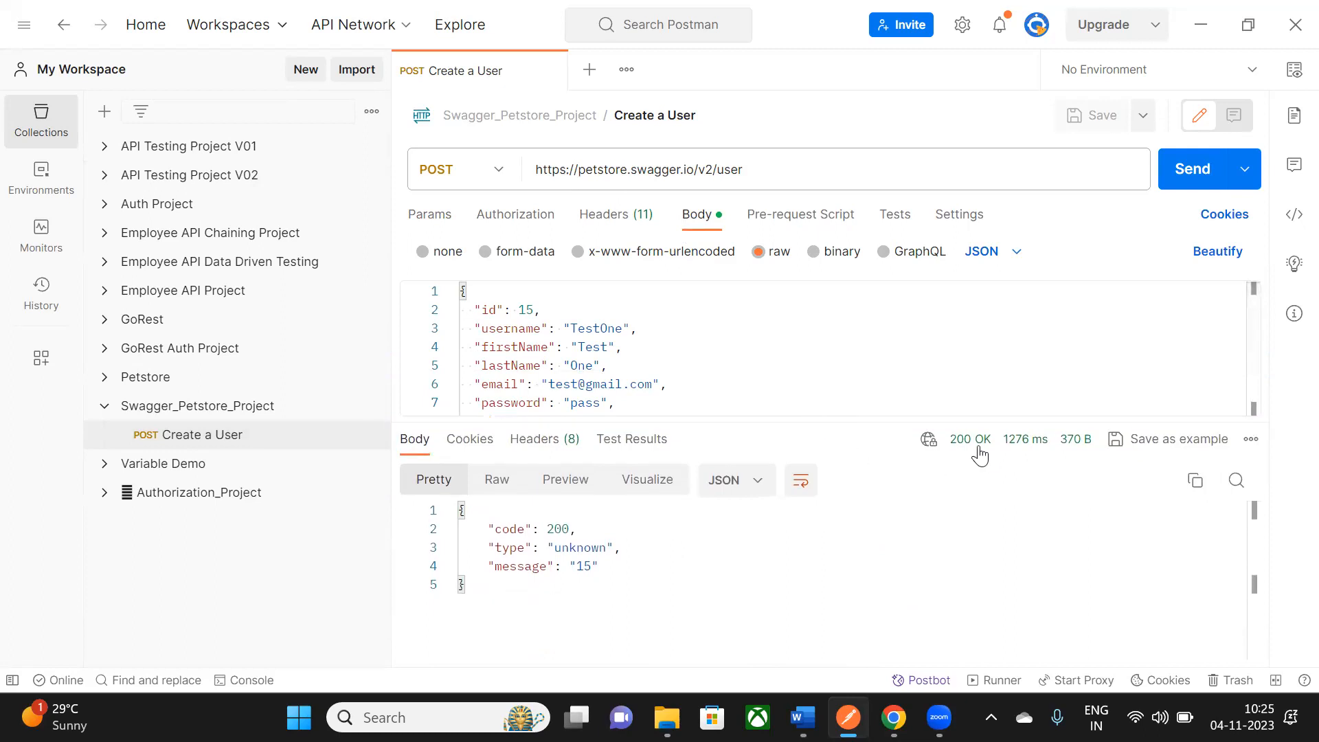
{"action": "mouse_move", "coordinate": [979, 455]}
{"action": "left_click_drag", "start_coordinate": [482, 533], "coordinate": [606, 608]}
{"action": "left_click", "coordinate": [606, 607]}
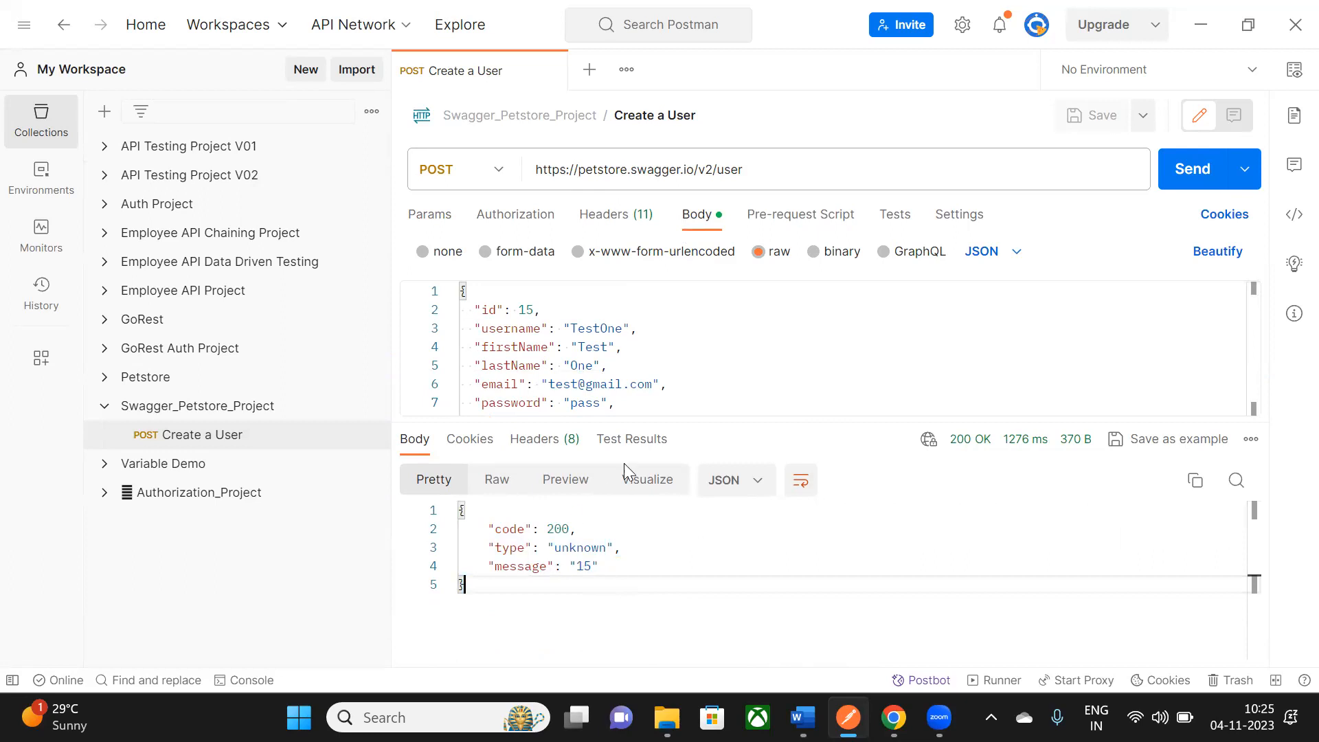
{"action": "left_click_drag", "start_coordinate": [730, 421], "coordinate": [733, 512]}
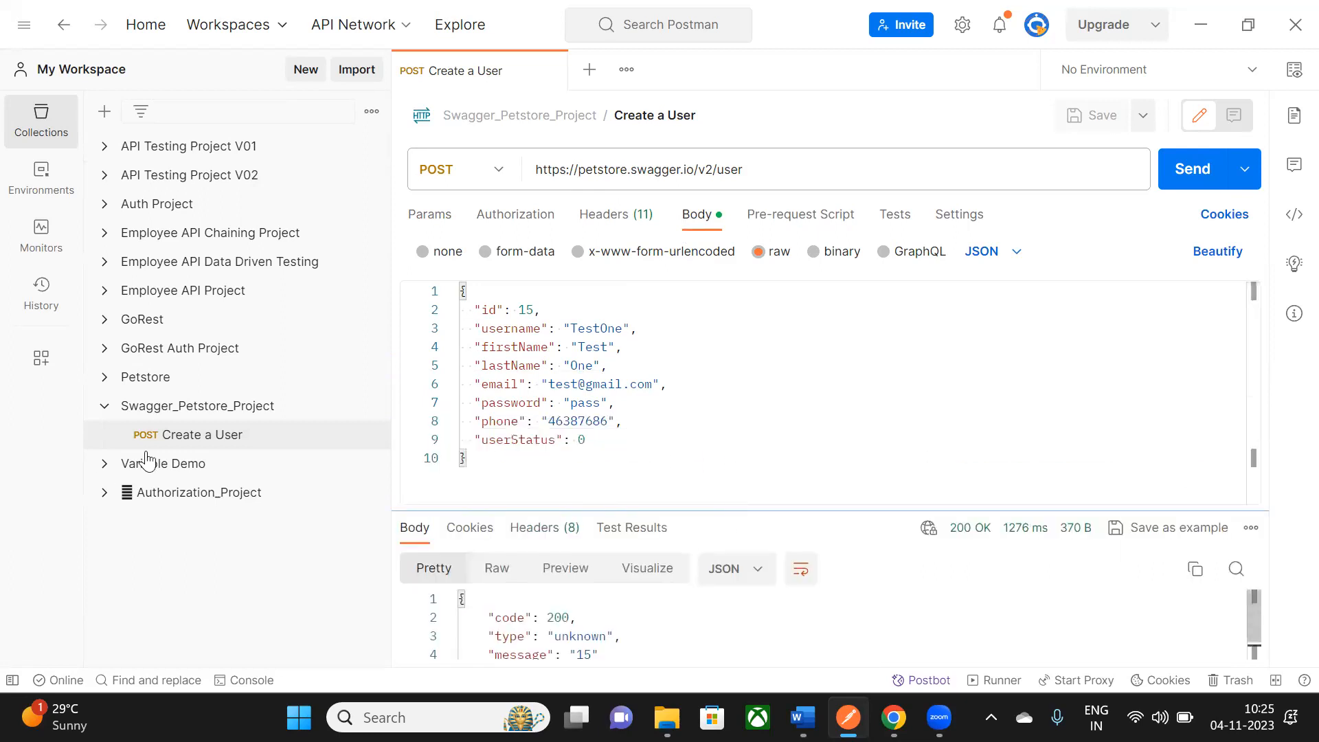
- Collapse POST /user, expand GET /user/{username}, and select the username TestOne in Postman
{"action": "key", "text": "alt+Tab"}
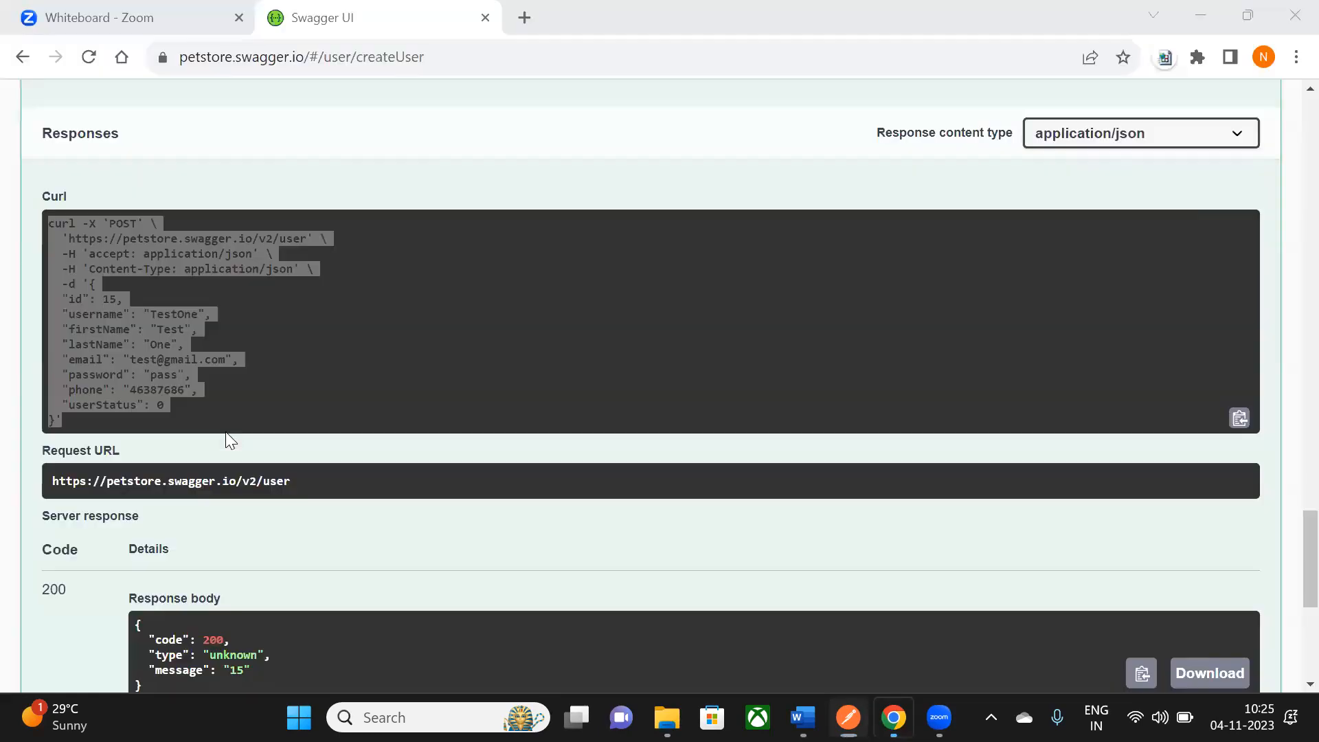
{"action": "key", "text": "alt+Tab"}
{"action": "key", "text": "alt+Tab"}
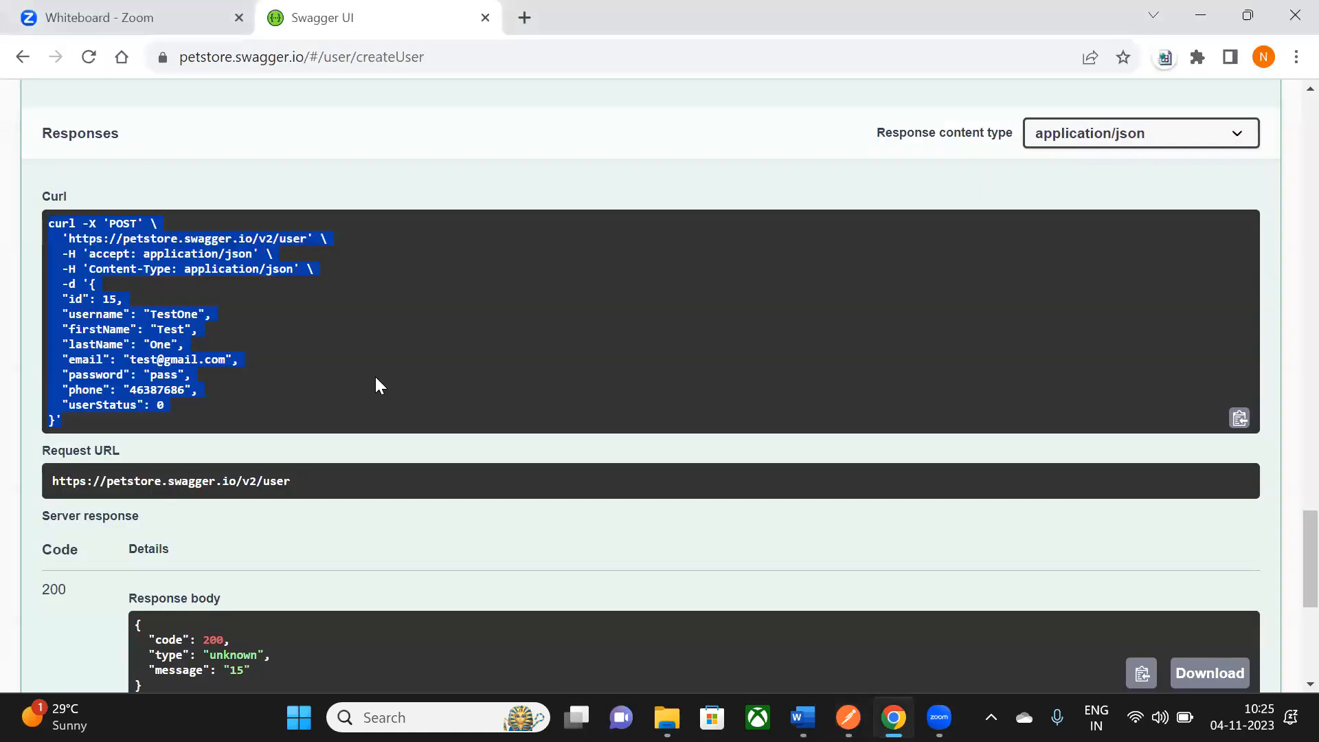
{"action": "scroll", "coordinate": [375, 378], "scroll_direction": "up", "scroll_amount": 12}
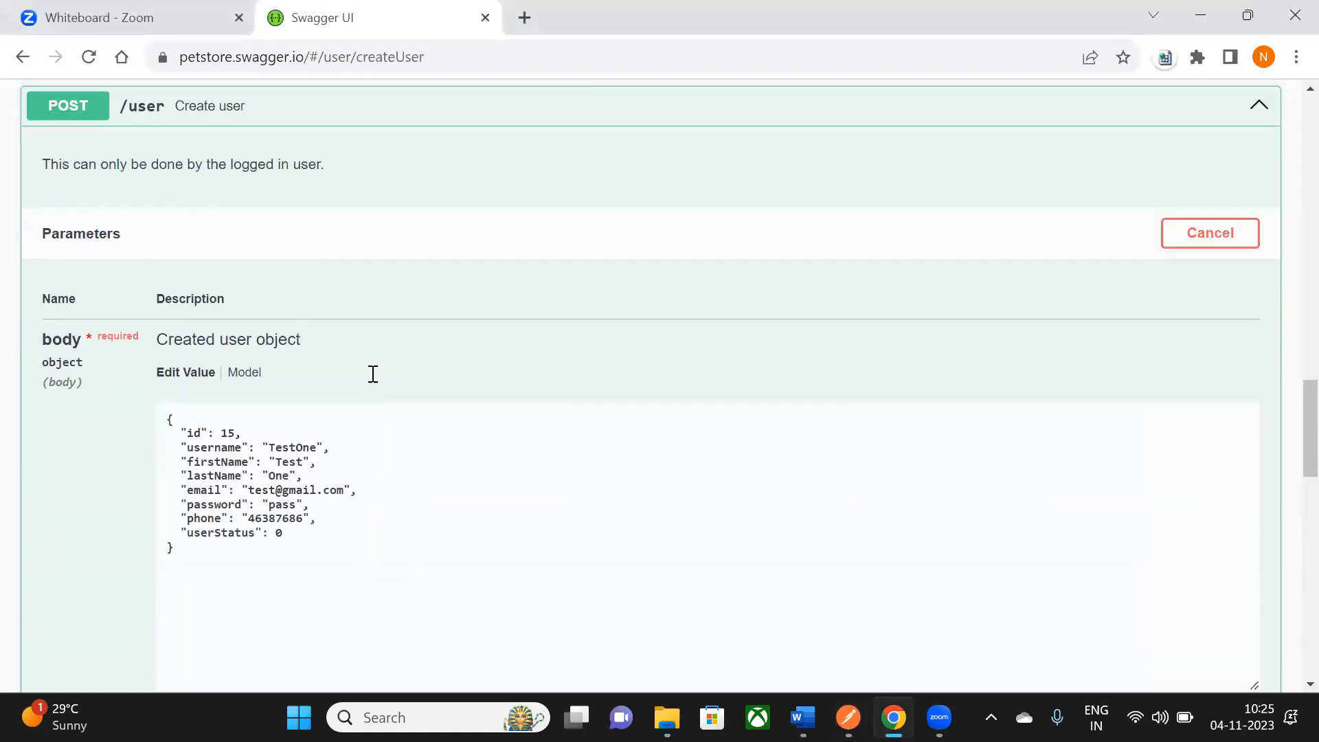
{"action": "scroll", "coordinate": [373, 374], "scroll_direction": "up", "scroll_amount": 5}
{"action": "left_click", "coordinate": [1260, 417]}
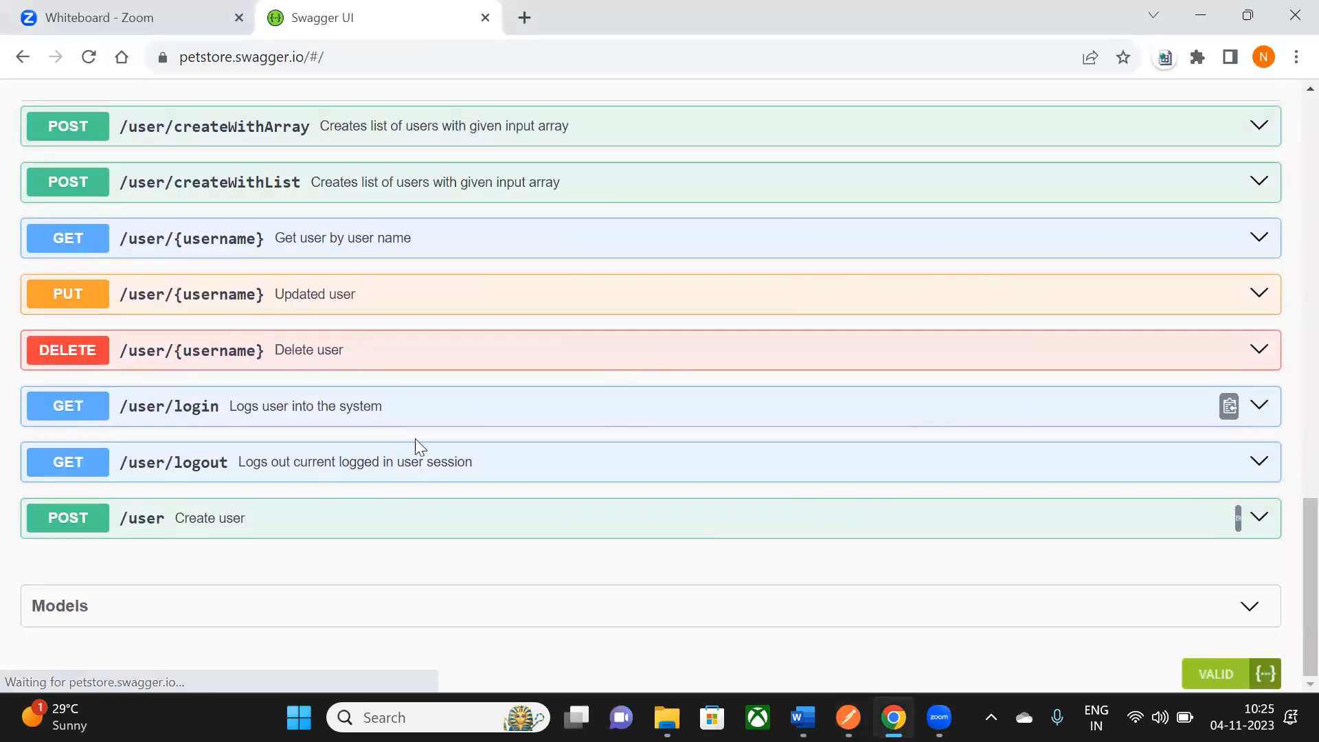
{"action": "scroll", "coordinate": [401, 443], "scroll_direction": "up", "scroll_amount": 2}
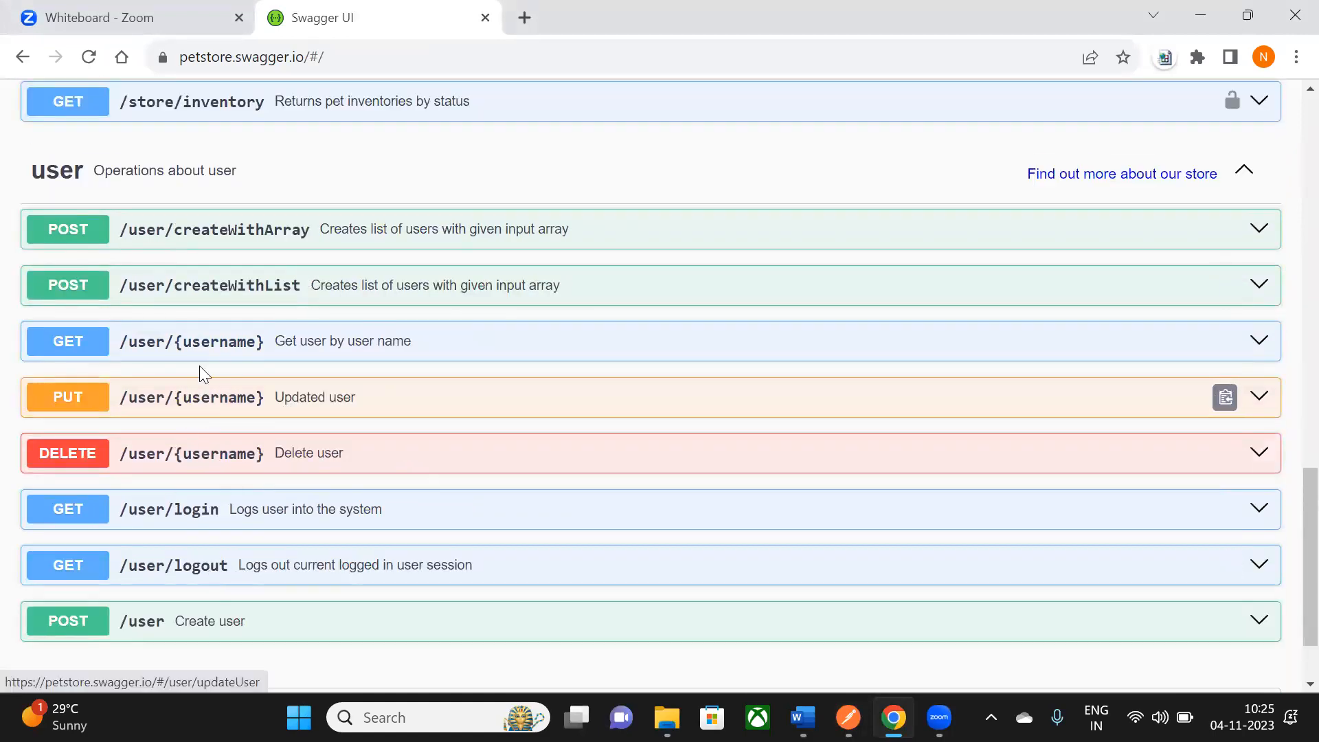
{"action": "scroll", "coordinate": [397, 357], "scroll_direction": "down", "scroll_amount": 2}
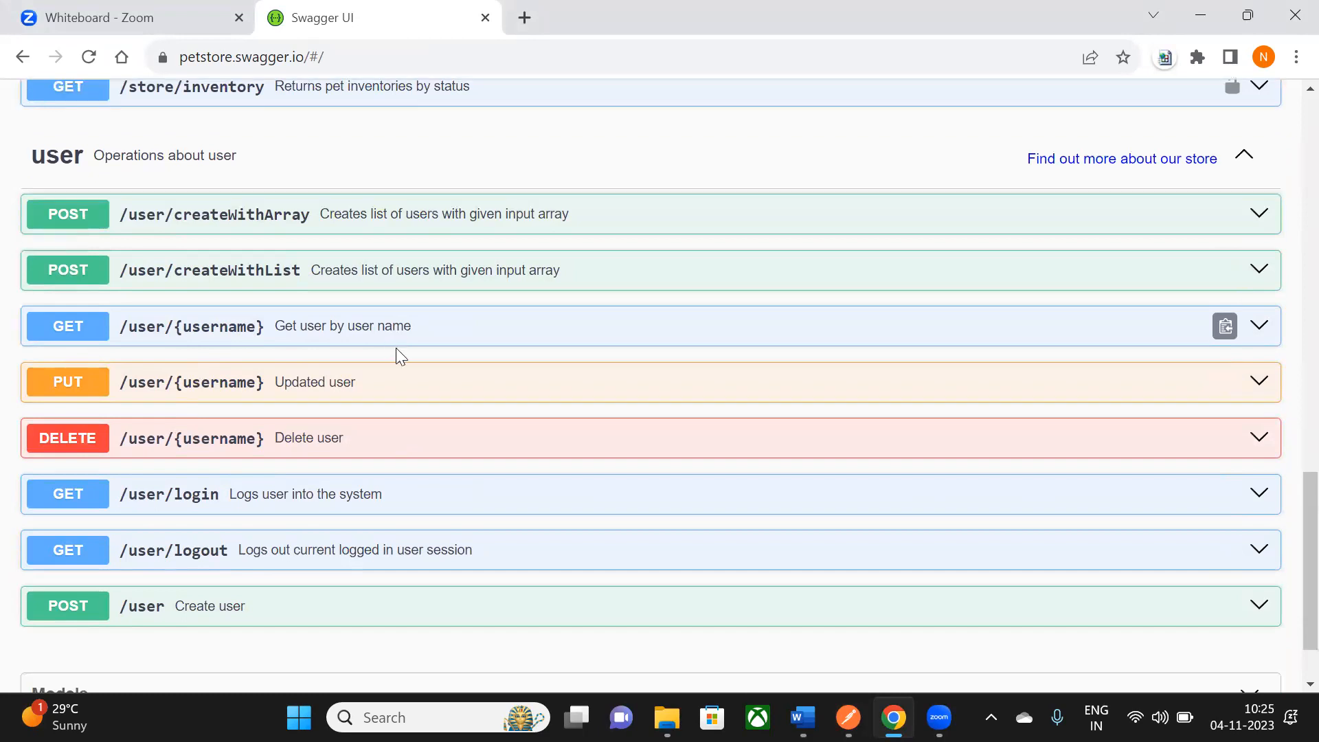
{"action": "left_click", "coordinate": [1259, 237]}
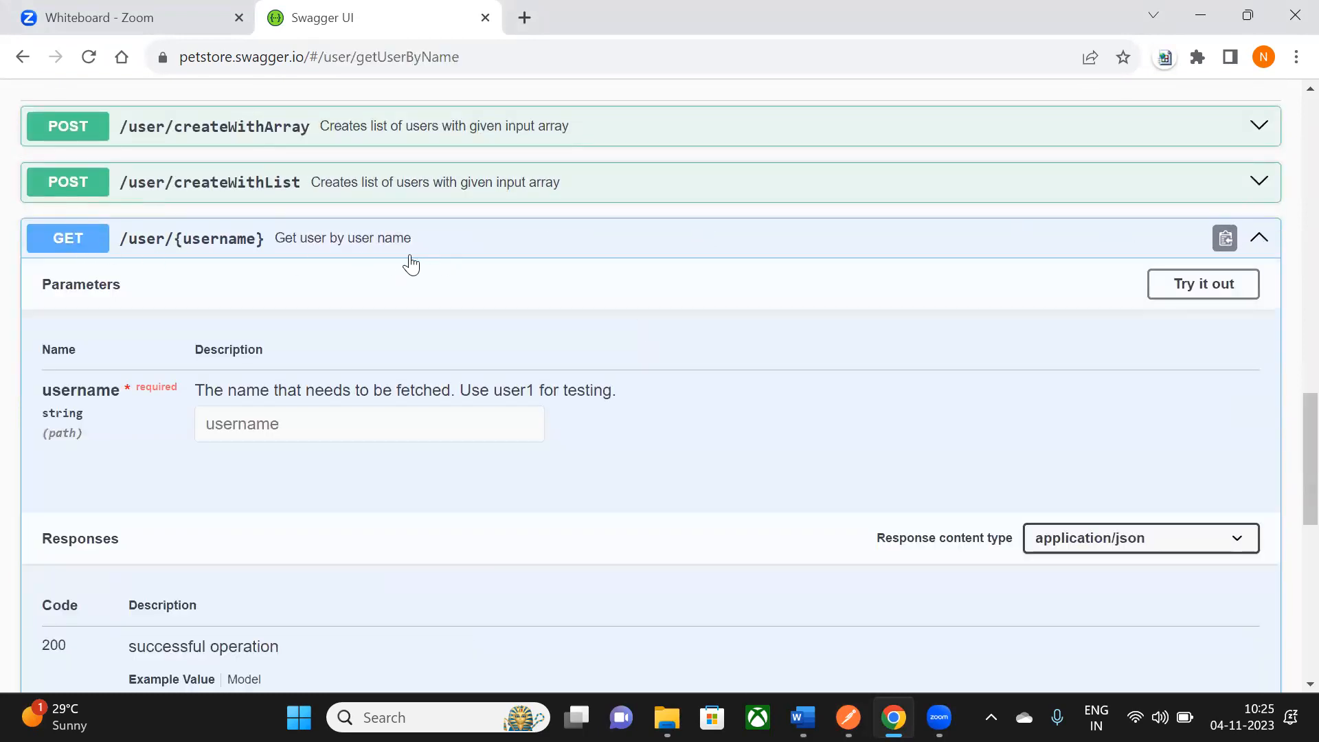
{"action": "scroll", "coordinate": [268, 433], "scroll_direction": "down", "scroll_amount": 1}
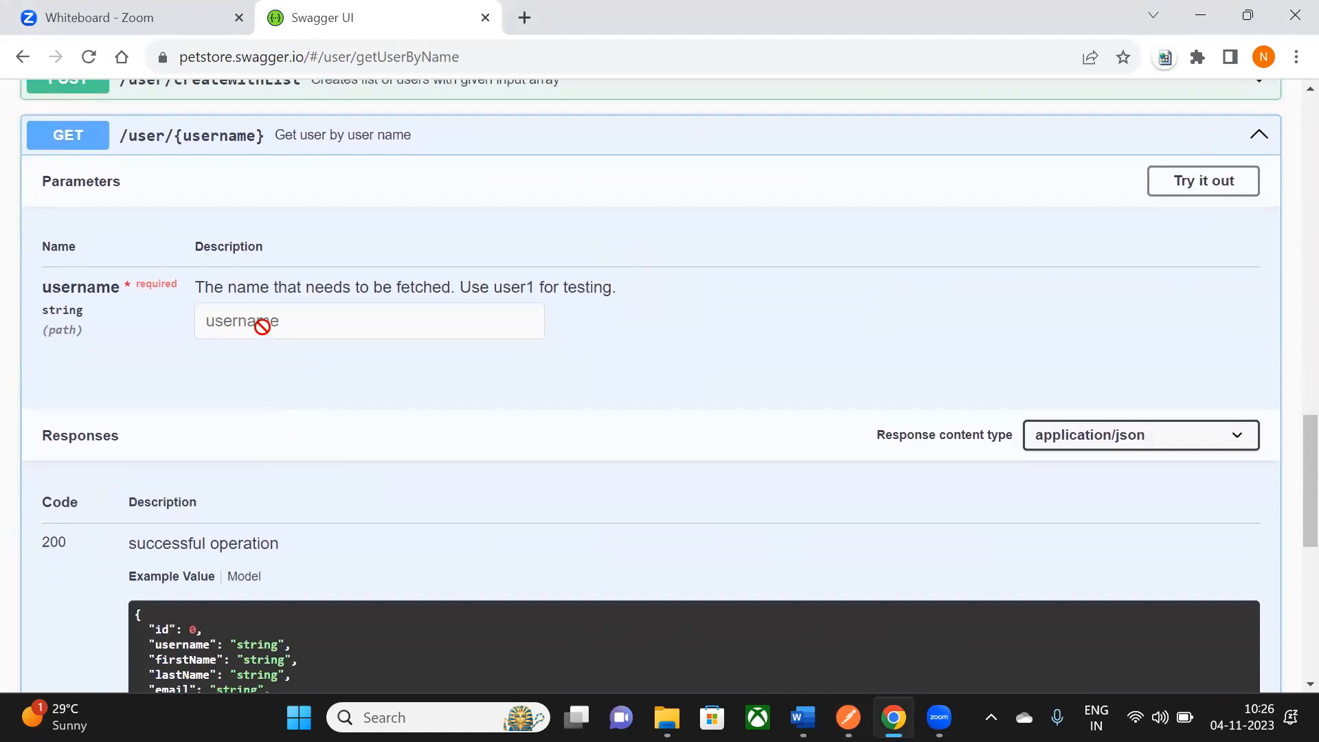
{"action": "key", "text": "alt+Tab"}
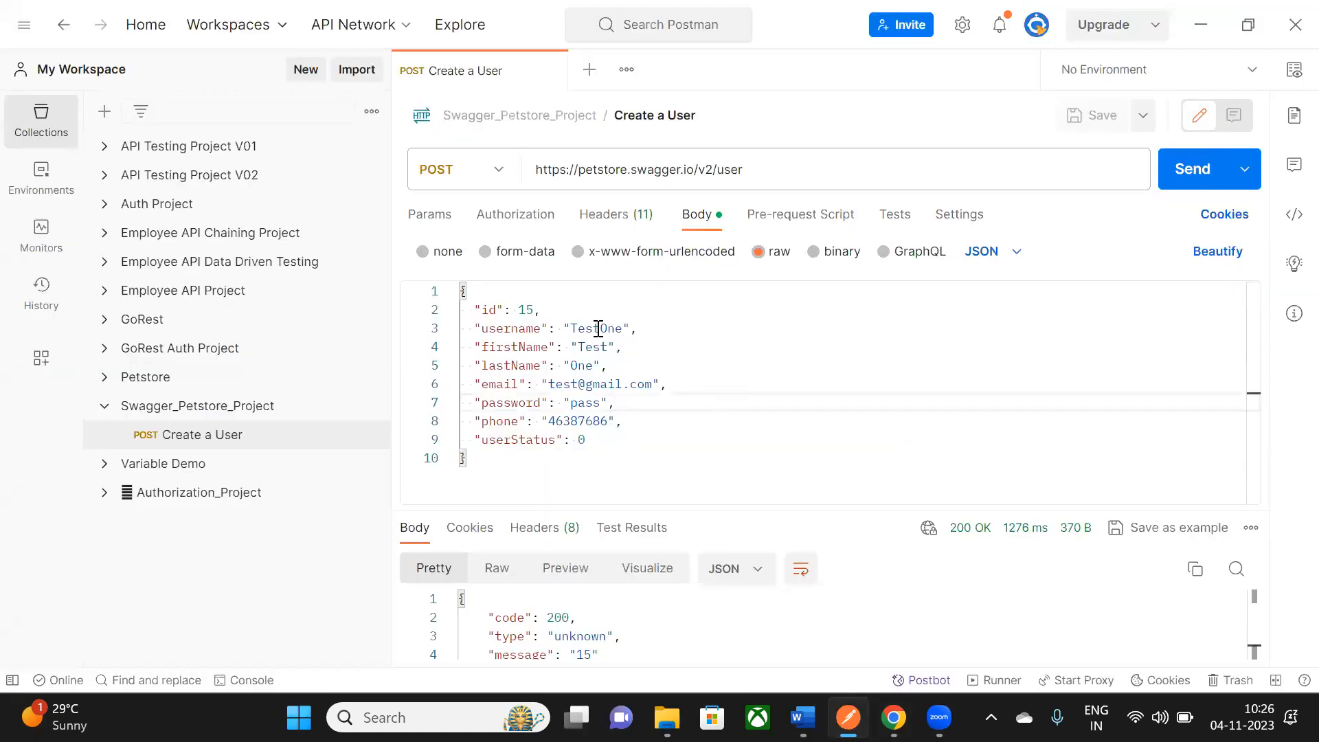
{"action": "double_click", "coordinate": [598, 328]}
{"action": "key", "text": "alt+Tab"}
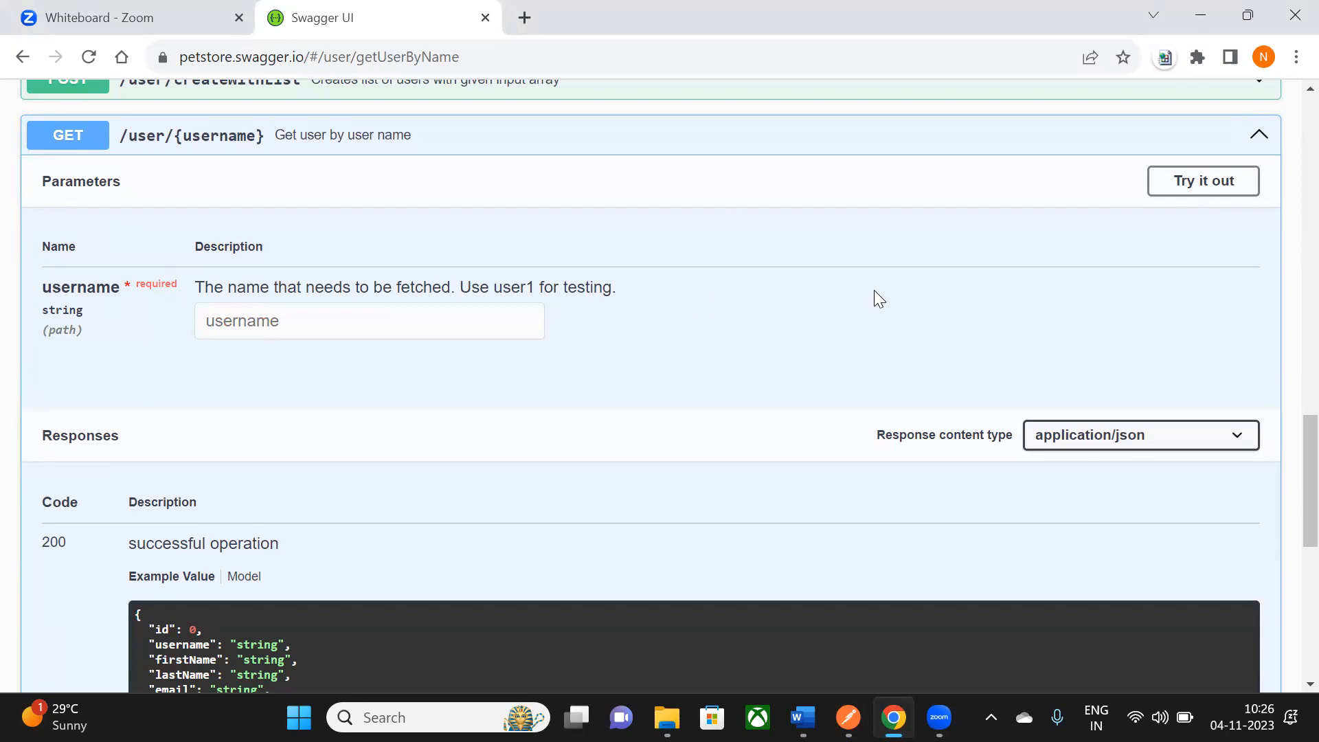
{"action": "scroll", "coordinate": [1291, 306], "scroll_direction": "up", "scroll_amount": 2}
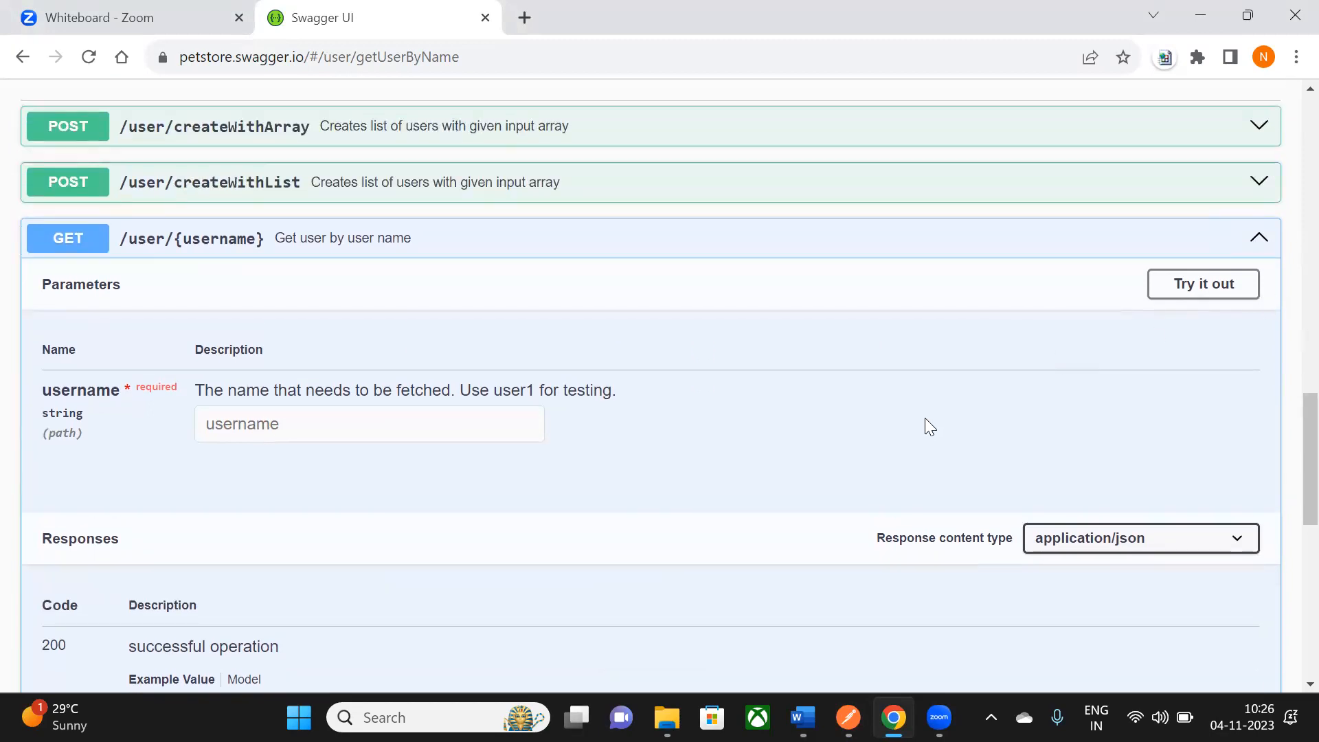
- Try out getUserByName with username TestOne and execute it
{"action": "left_click", "coordinate": [1180, 286]}
{"action": "scroll", "coordinate": [590, 382], "scroll_direction": "down", "scroll_amount": 2}
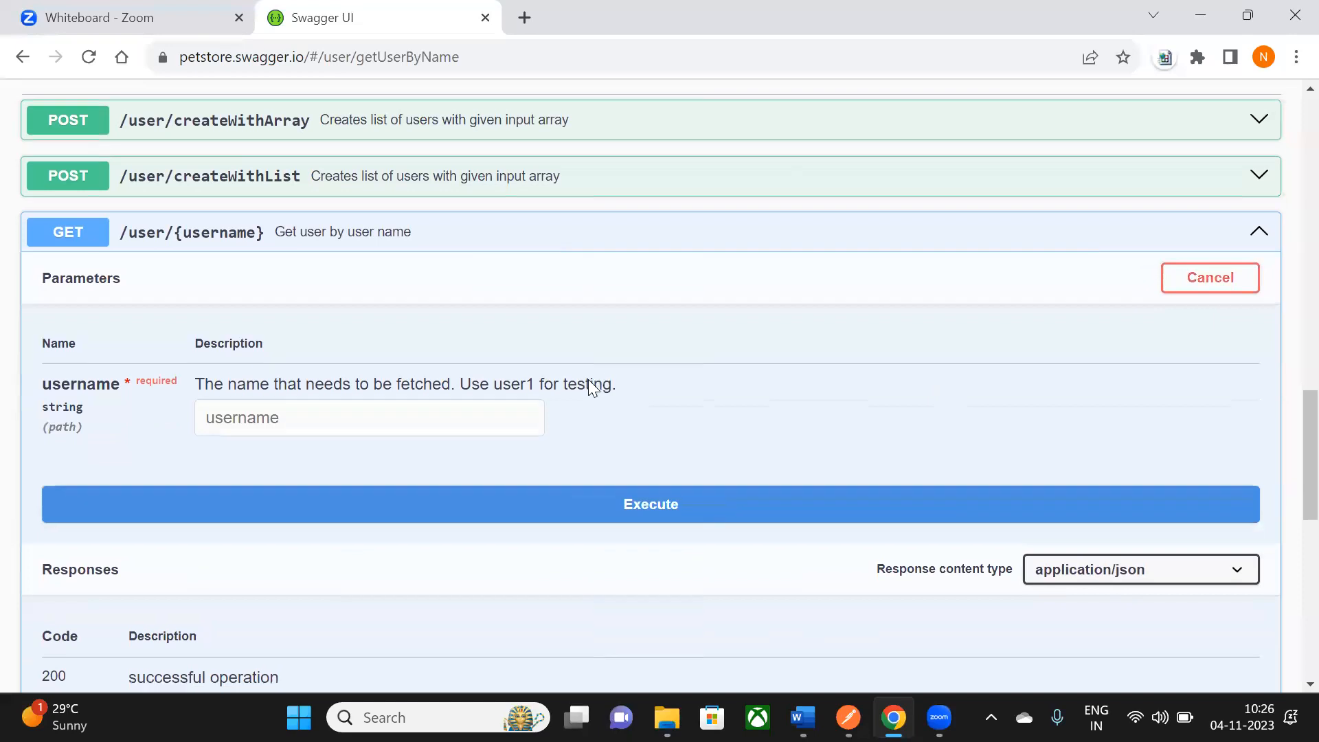
{"action": "left_click", "coordinate": [220, 334]}
{"action": "type", "text": "TestOne"}
{"action": "scroll", "coordinate": [627, 259], "scroll_direction": "down", "scroll_amount": 3}
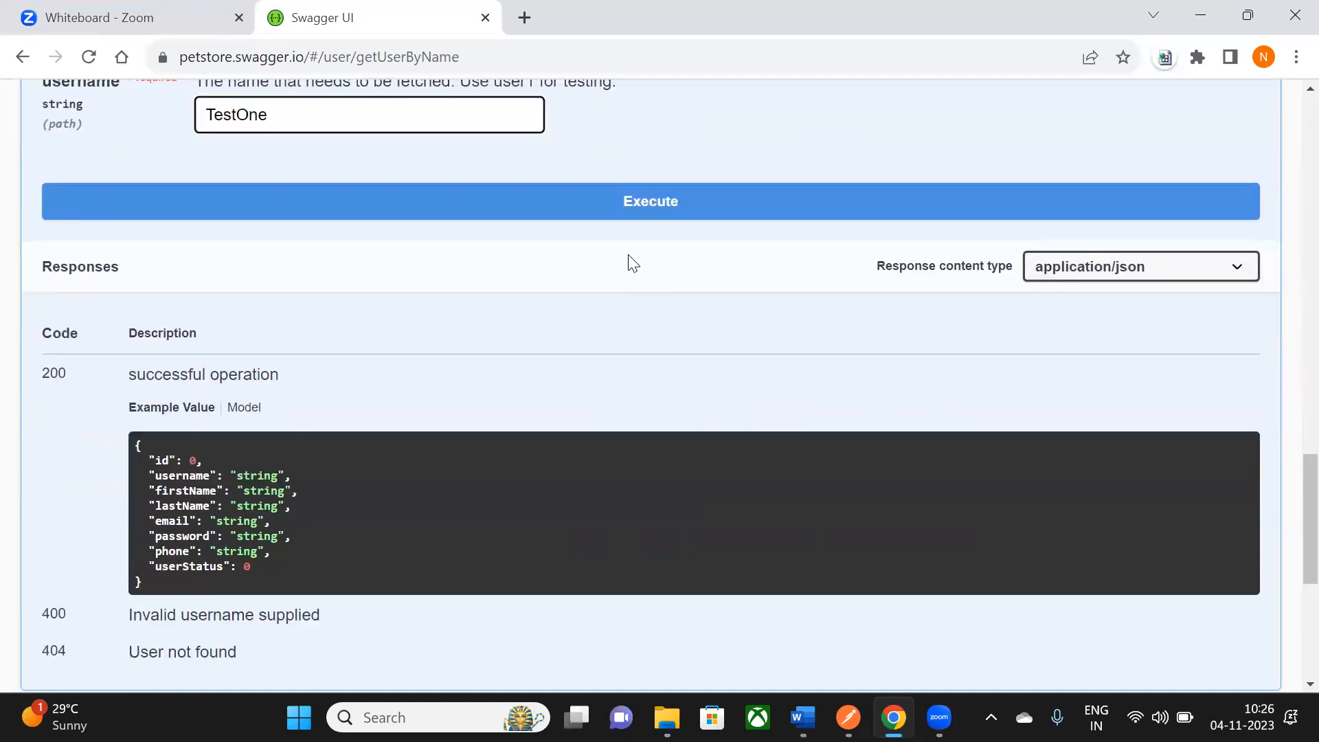
{"action": "left_click", "coordinate": [642, 204]}
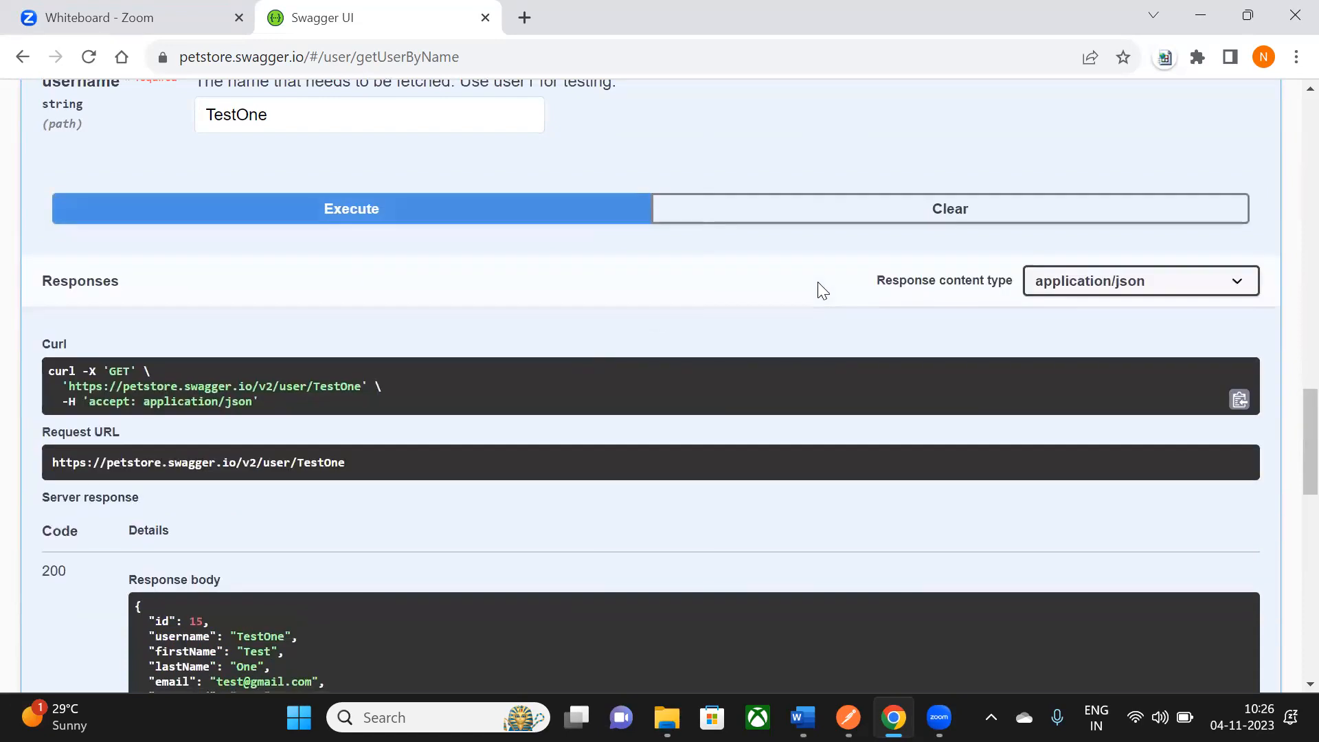
- Check the 200 response with id 15 and select the generated curl command
{"action": "left_click_drag", "start_coordinate": [52, 373], "coordinate": [262, 406]}
{"action": "scroll", "coordinate": [274, 404], "scroll_direction": "down", "scroll_amount": 5}
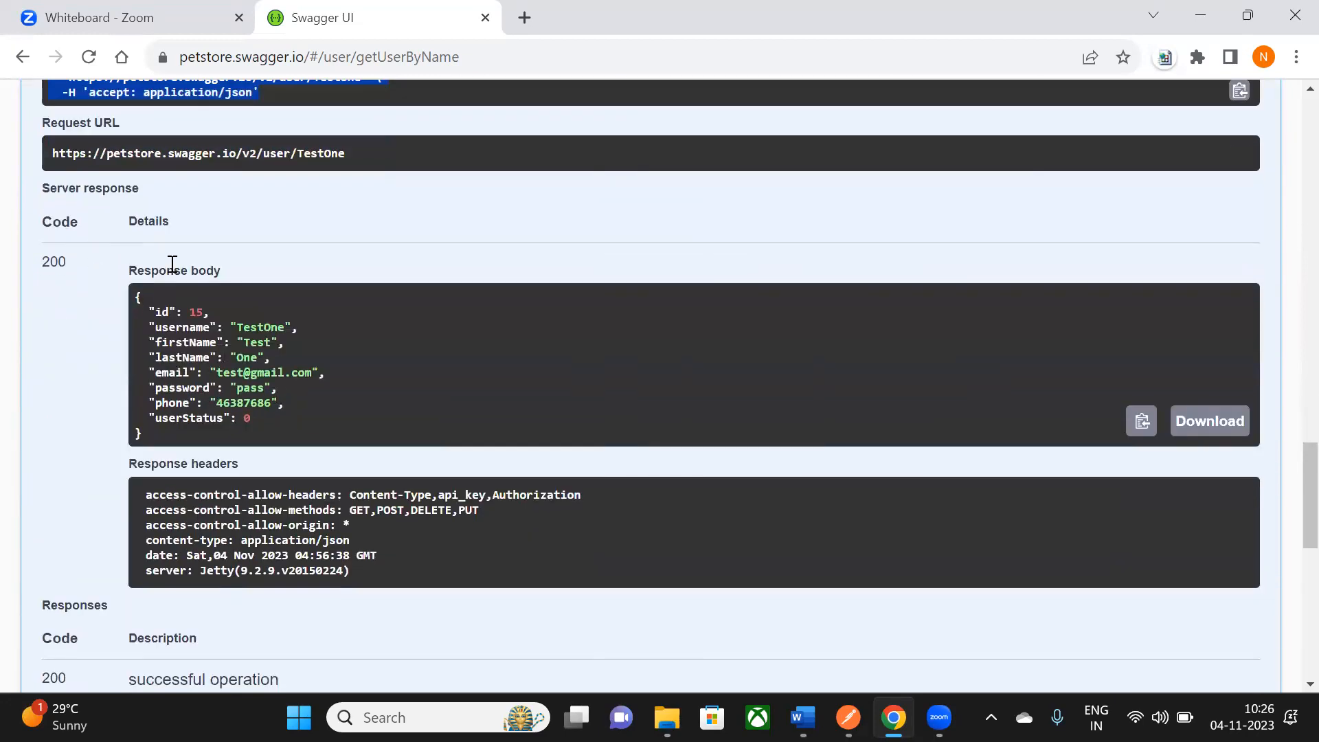
{"action": "left_click_drag", "start_coordinate": [42, 265], "coordinate": [68, 266]}
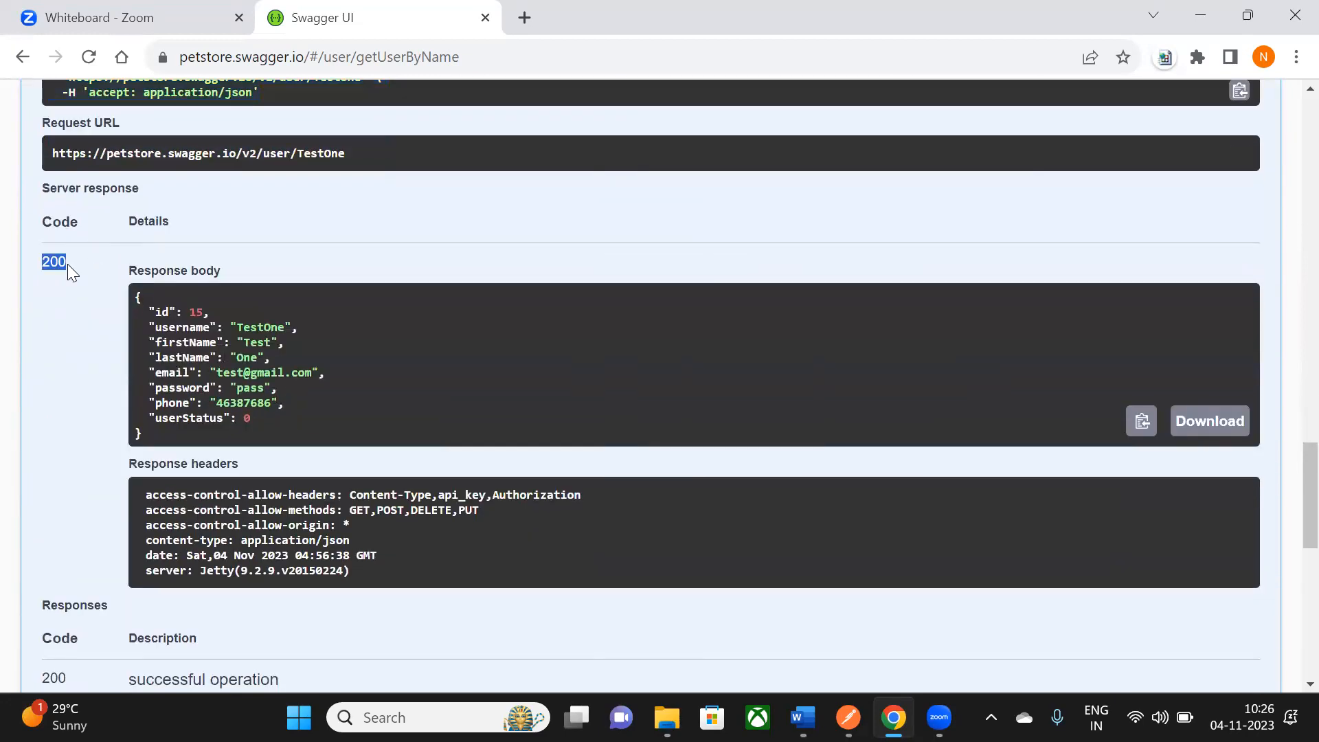
{"action": "scroll", "coordinate": [145, 313], "scroll_direction": "down", "scroll_amount": 2}
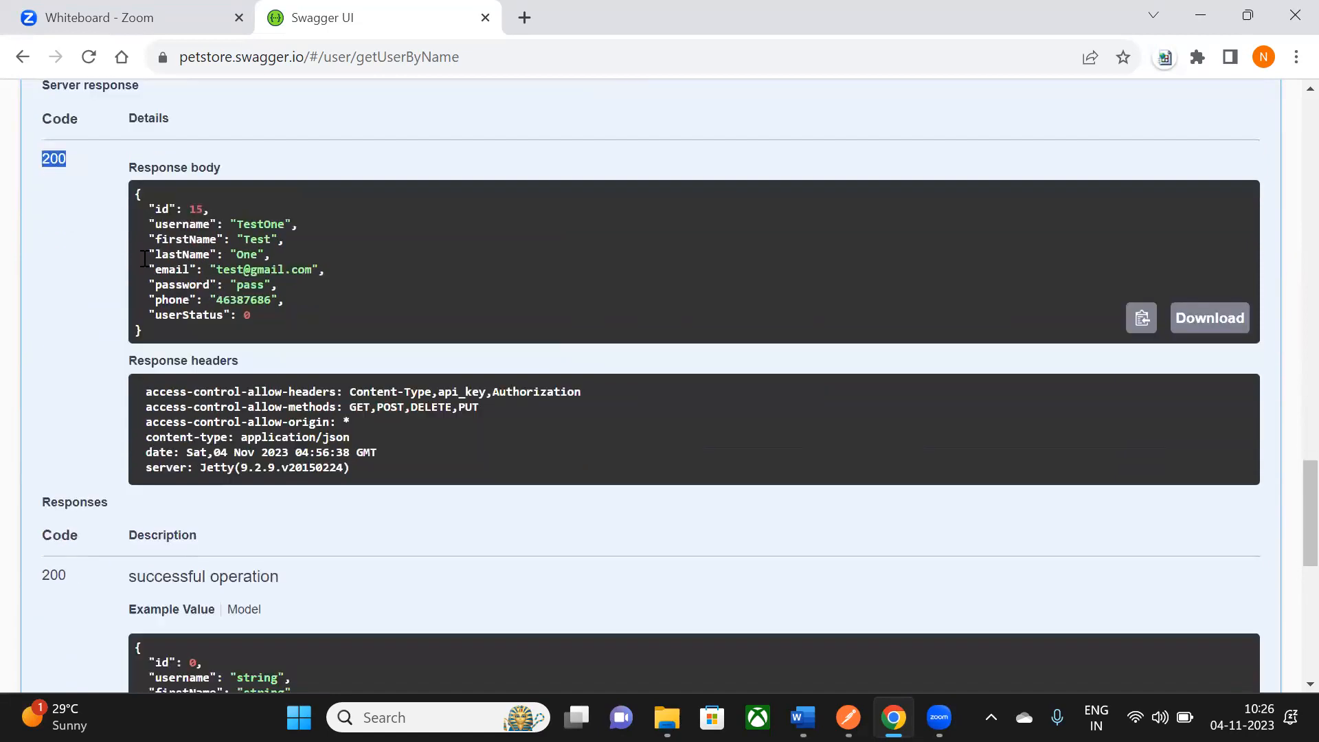
{"action": "left_click_drag", "start_coordinate": [135, 195], "coordinate": [159, 340]}
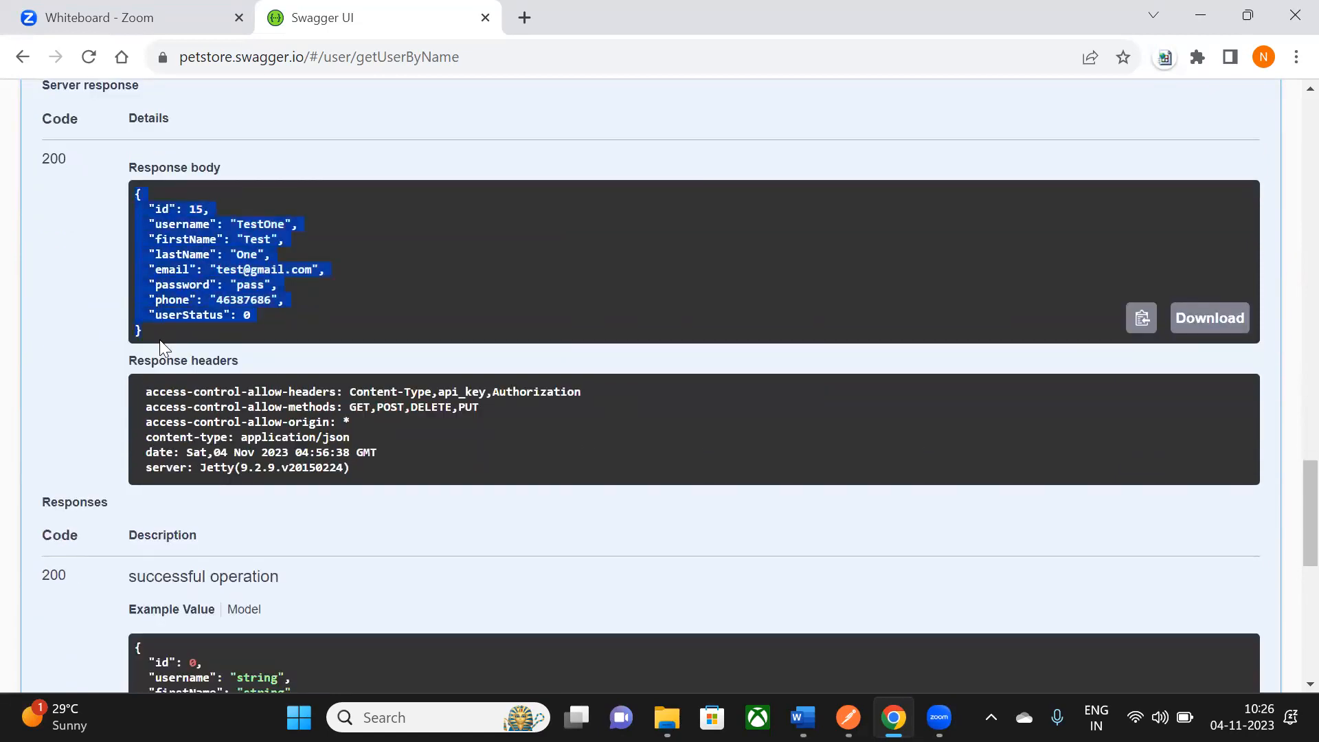
{"action": "left_click_drag", "start_coordinate": [150, 391], "coordinate": [375, 489]}
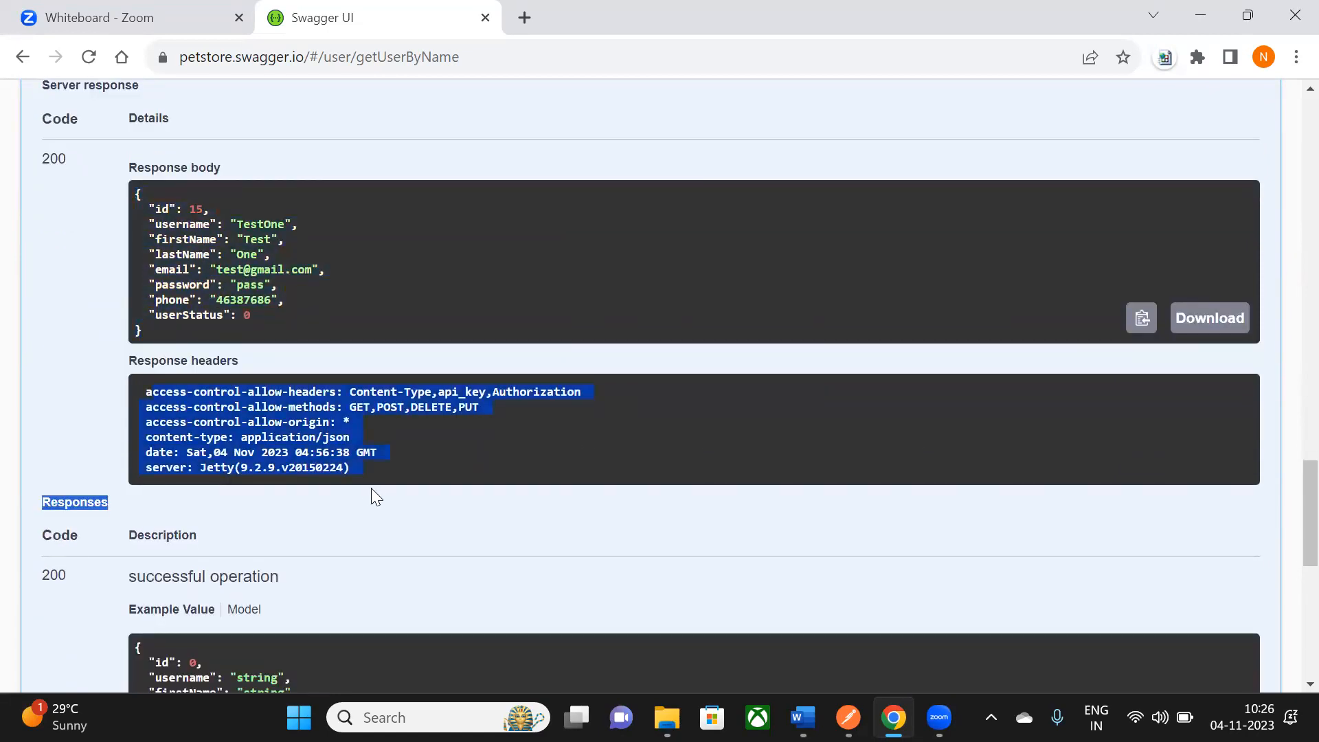
{"action": "scroll", "coordinate": [371, 488], "scroll_direction": "up", "scroll_amount": 5}
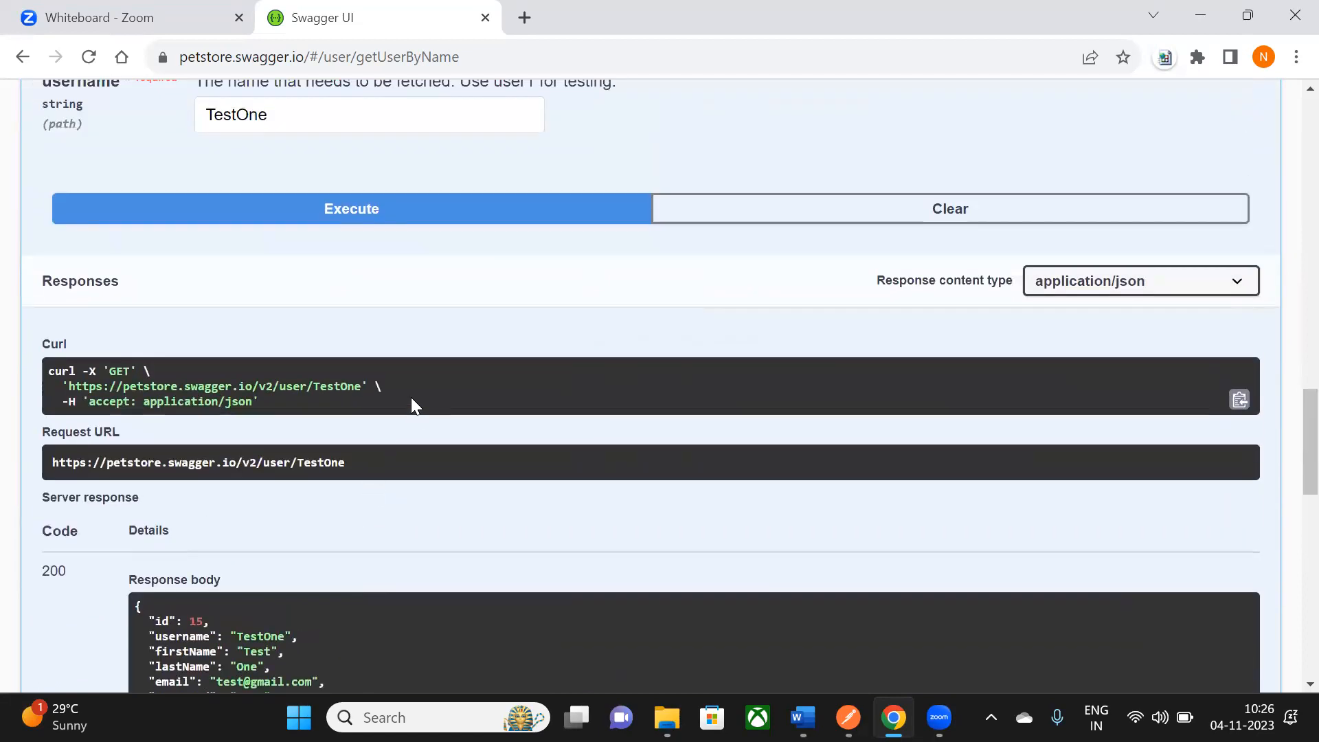
{"action": "left_click_drag", "start_coordinate": [49, 371], "coordinate": [283, 418]}
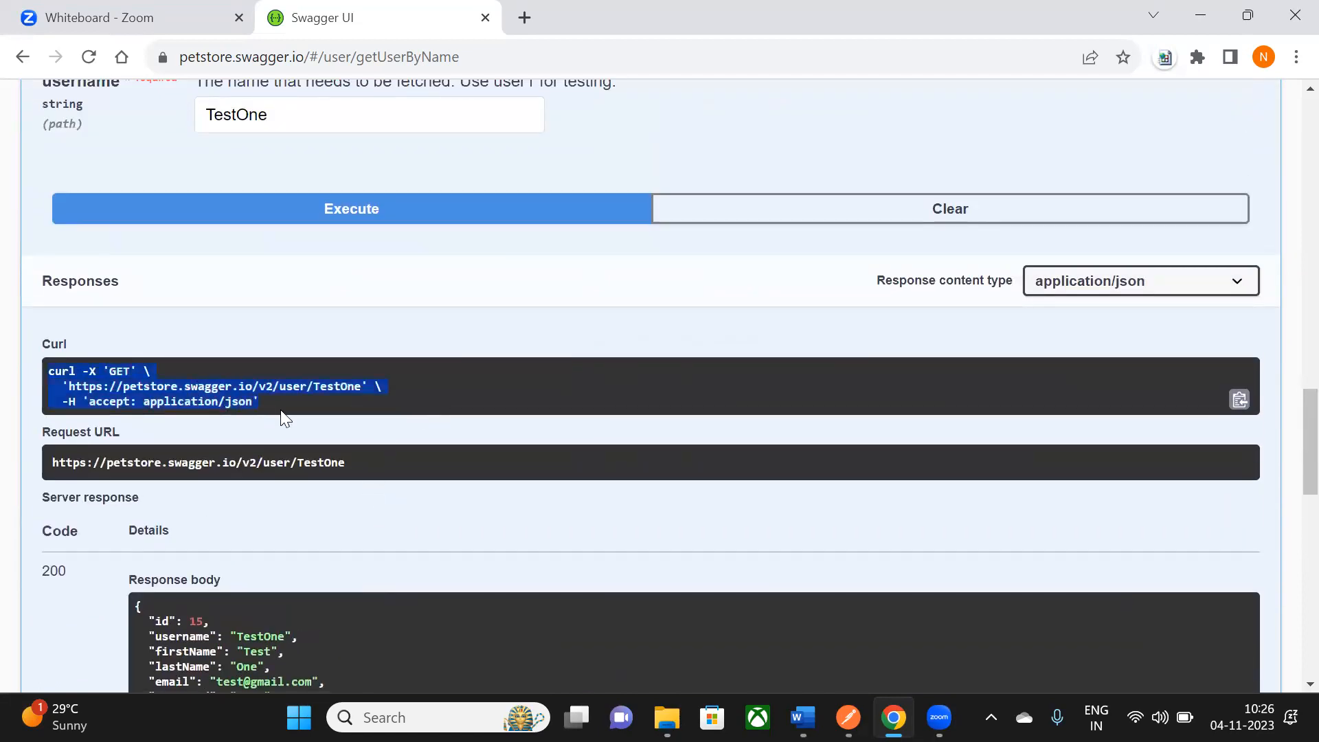
{"action": "key", "text": "alt+Tab"}
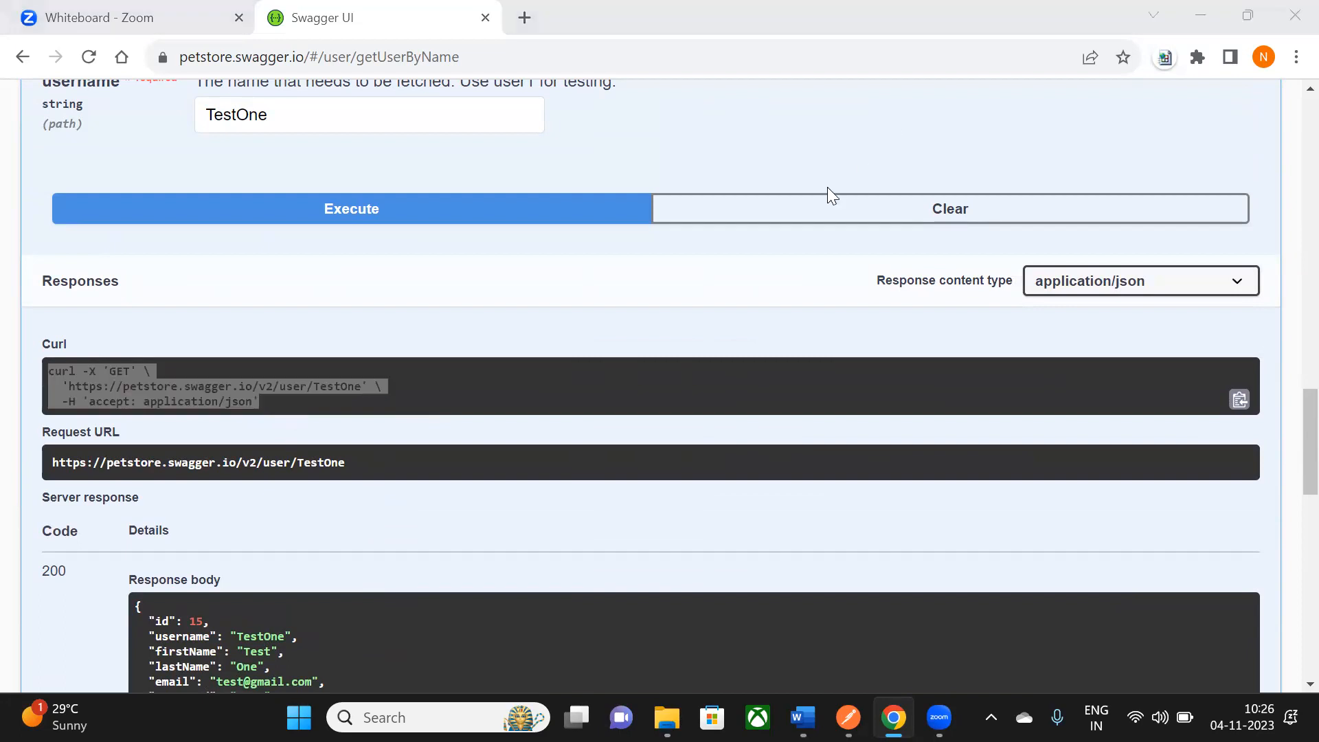
{"action": "key", "text": "alt+Tab"}
- Import the TestOne GET curl and save it into Swagger_Petstore_Project
{"action": "left_click", "coordinate": [855, 707]}
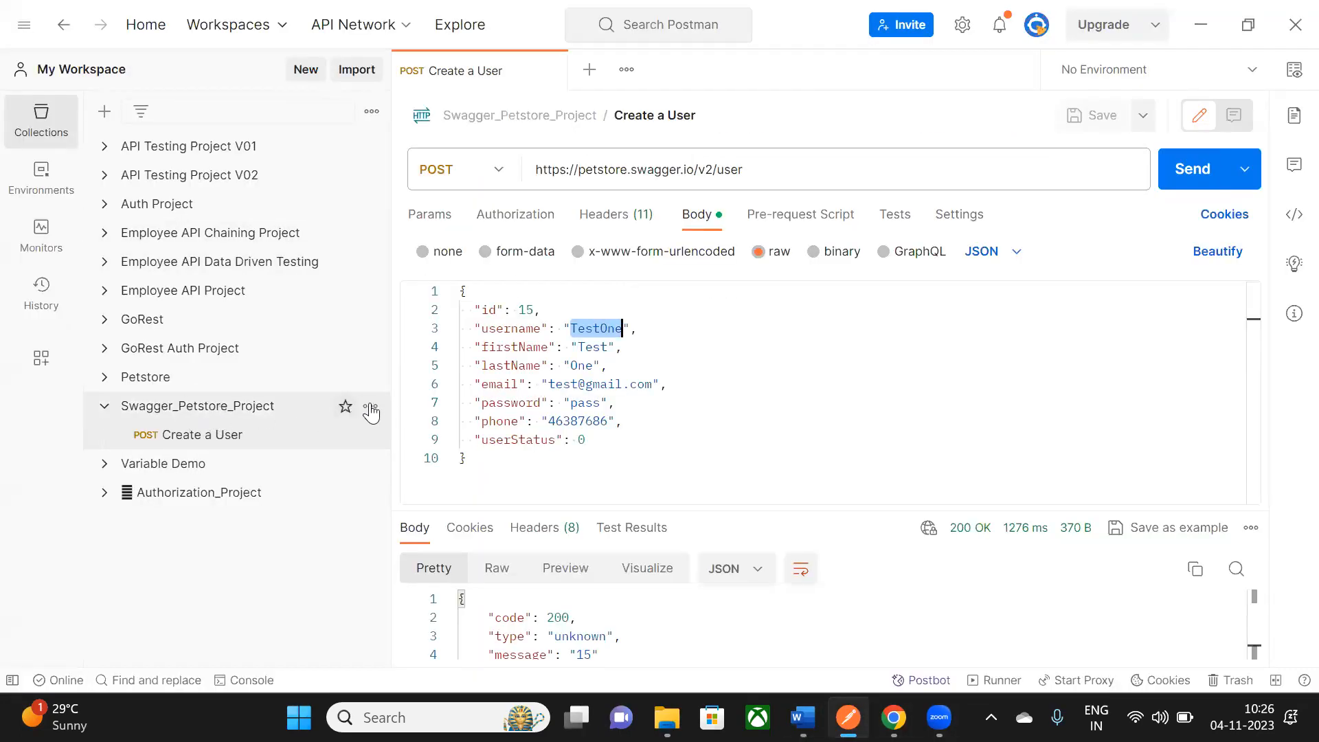
{"action": "left_click", "coordinate": [363, 72]}
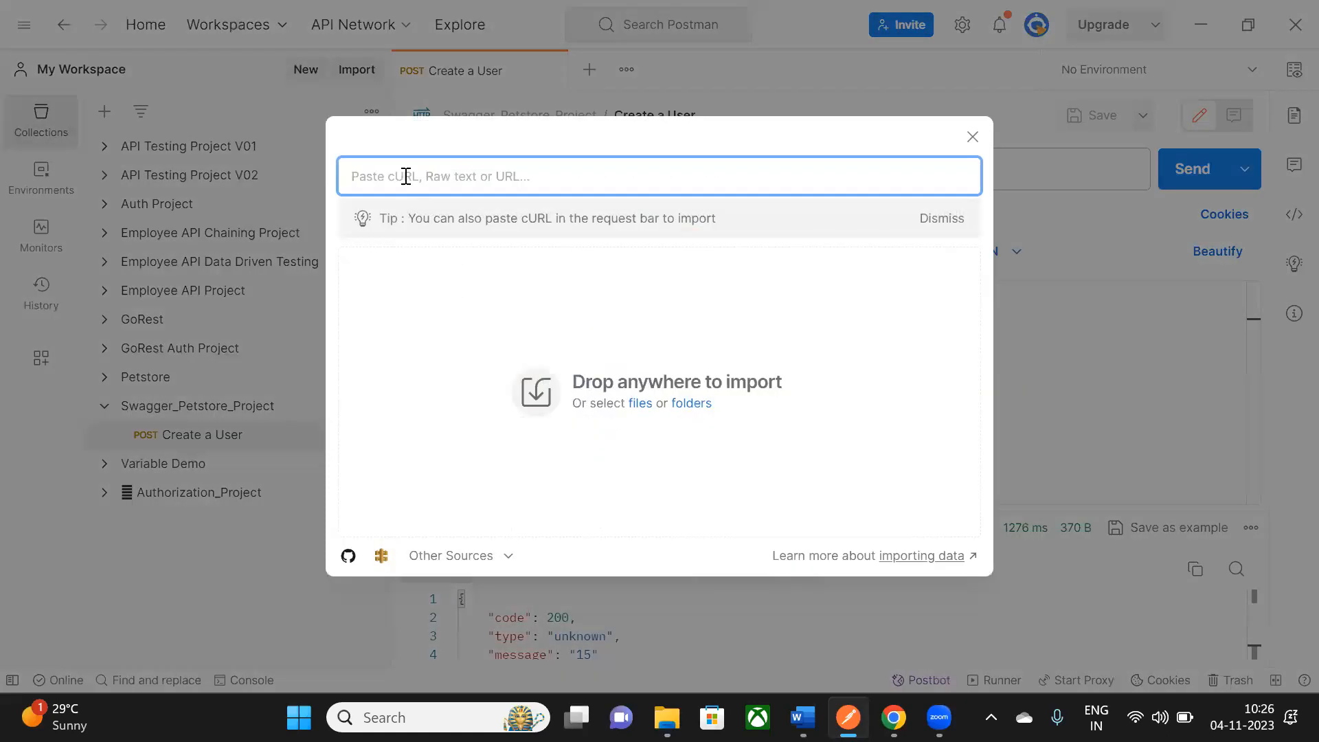
{"action": "type", "text": "https://petstore.swagger.io/v2/user/TestOne"}
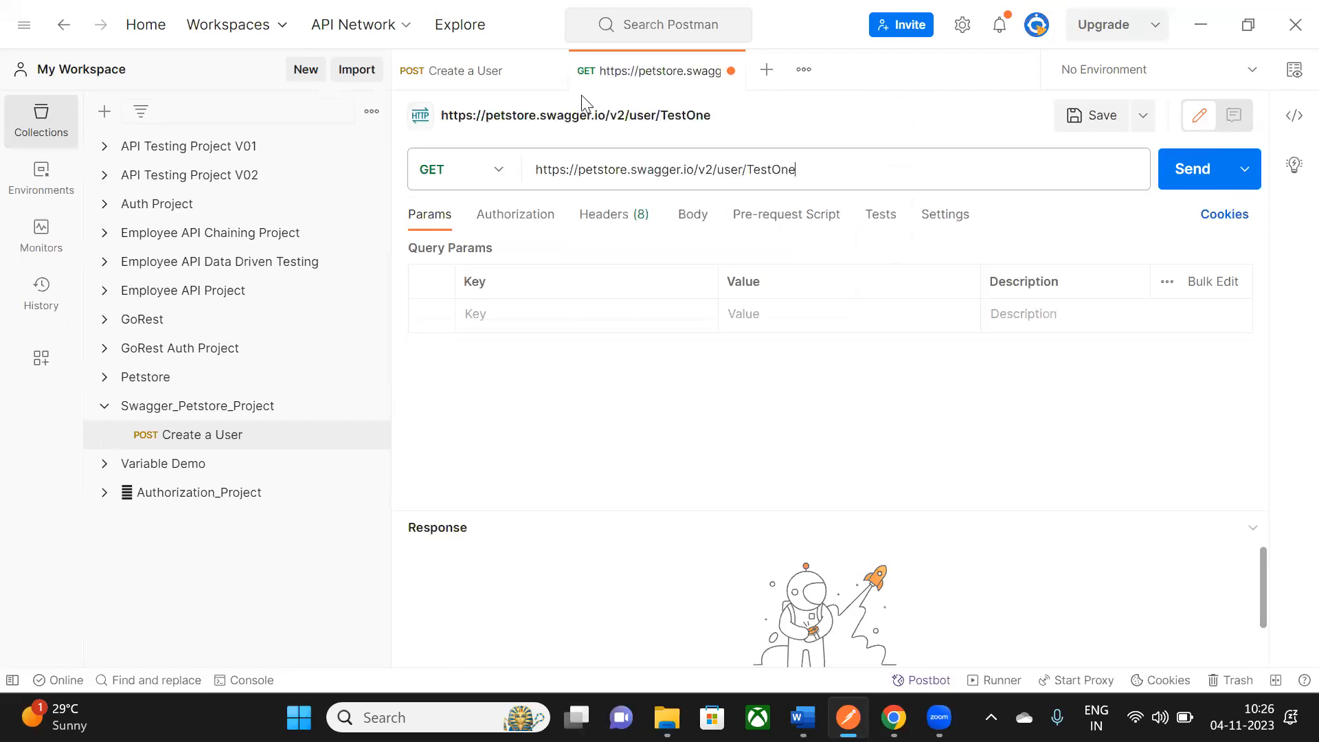
{"action": "left_click", "coordinate": [551, 70]}
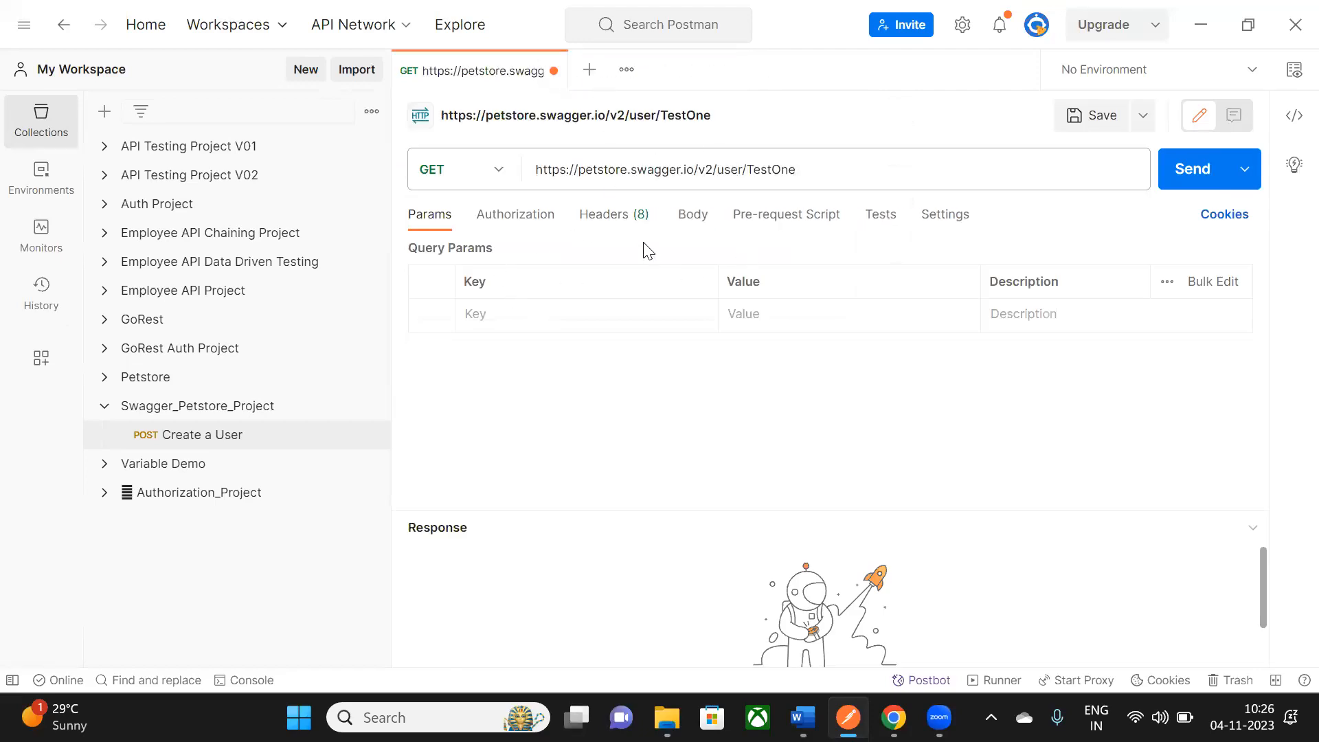
{"action": "left_click", "coordinate": [625, 217]}
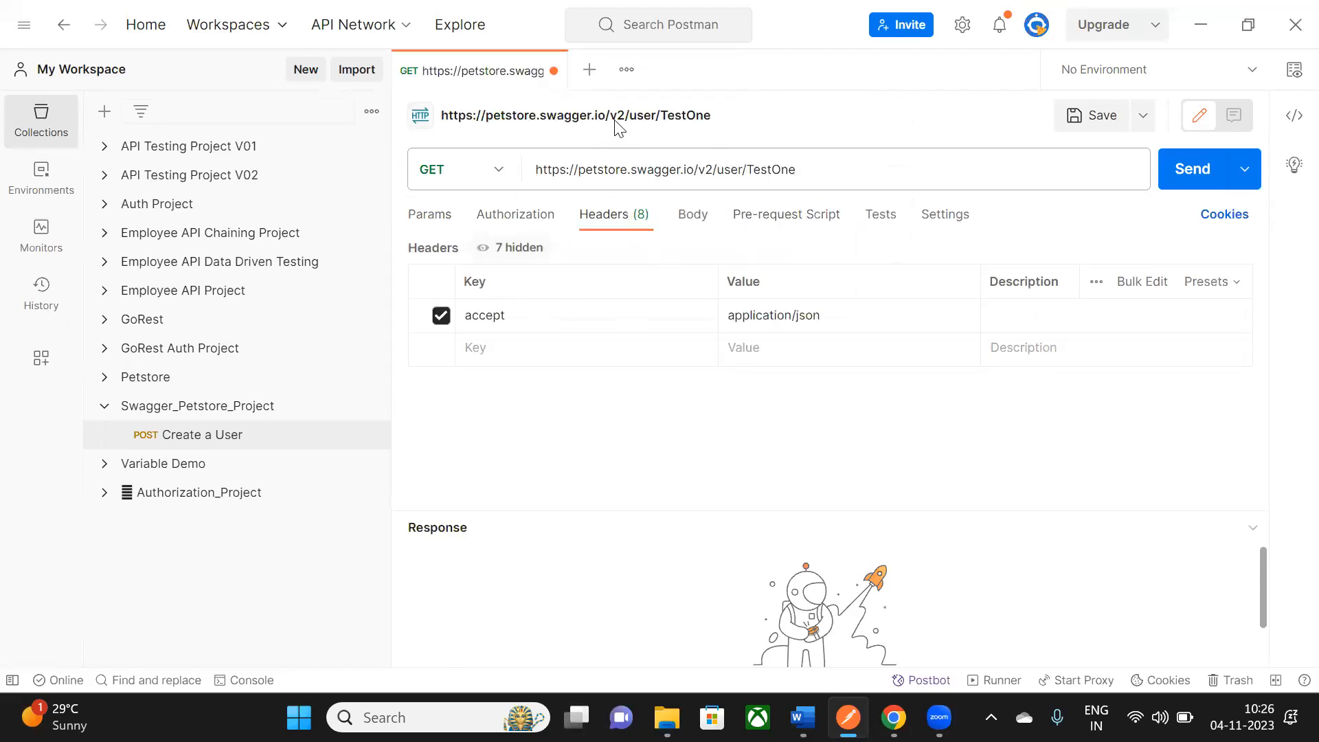
{"action": "left_click", "coordinate": [1142, 115]}
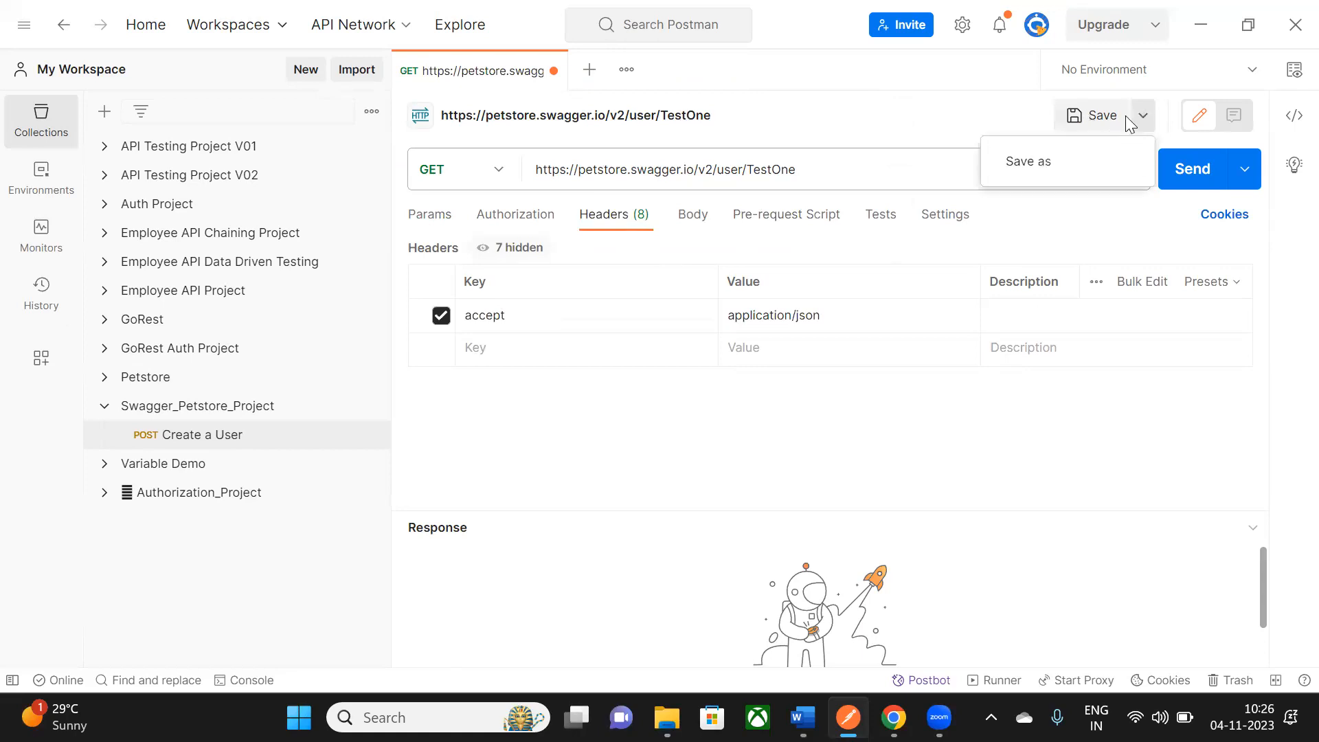
{"action": "left_click", "coordinate": [1044, 163]}
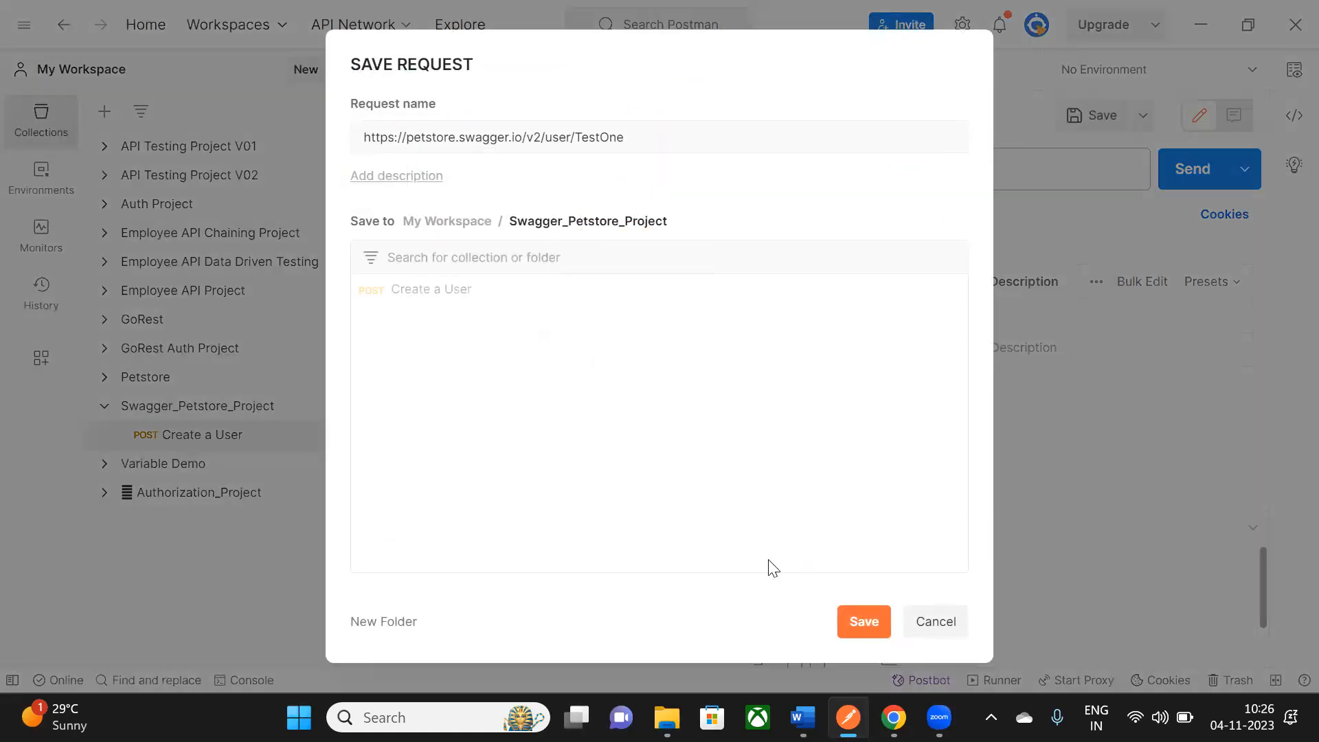
{"action": "left_click", "coordinate": [859, 621]}
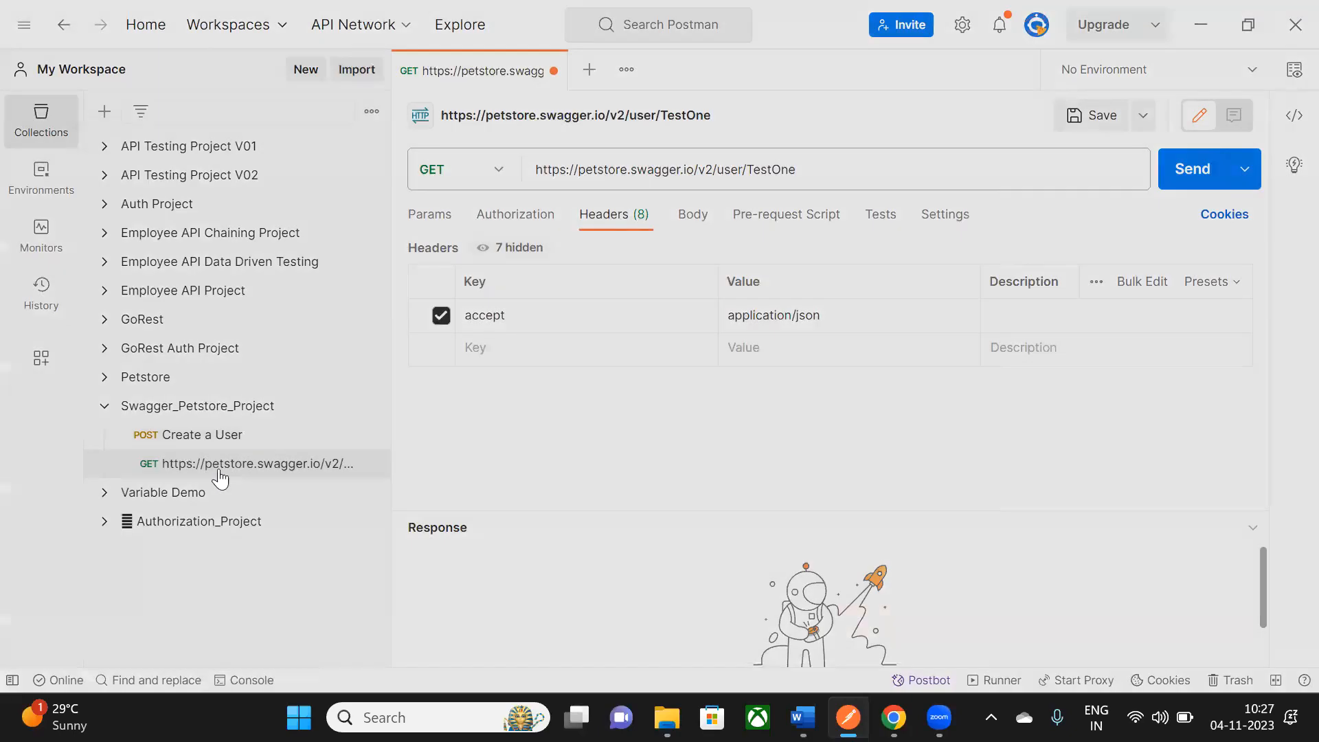
- Rename the request 'Get the user' and send it, getting 200 OK with id 15
{"action": "left_click", "coordinate": [721, 117]}
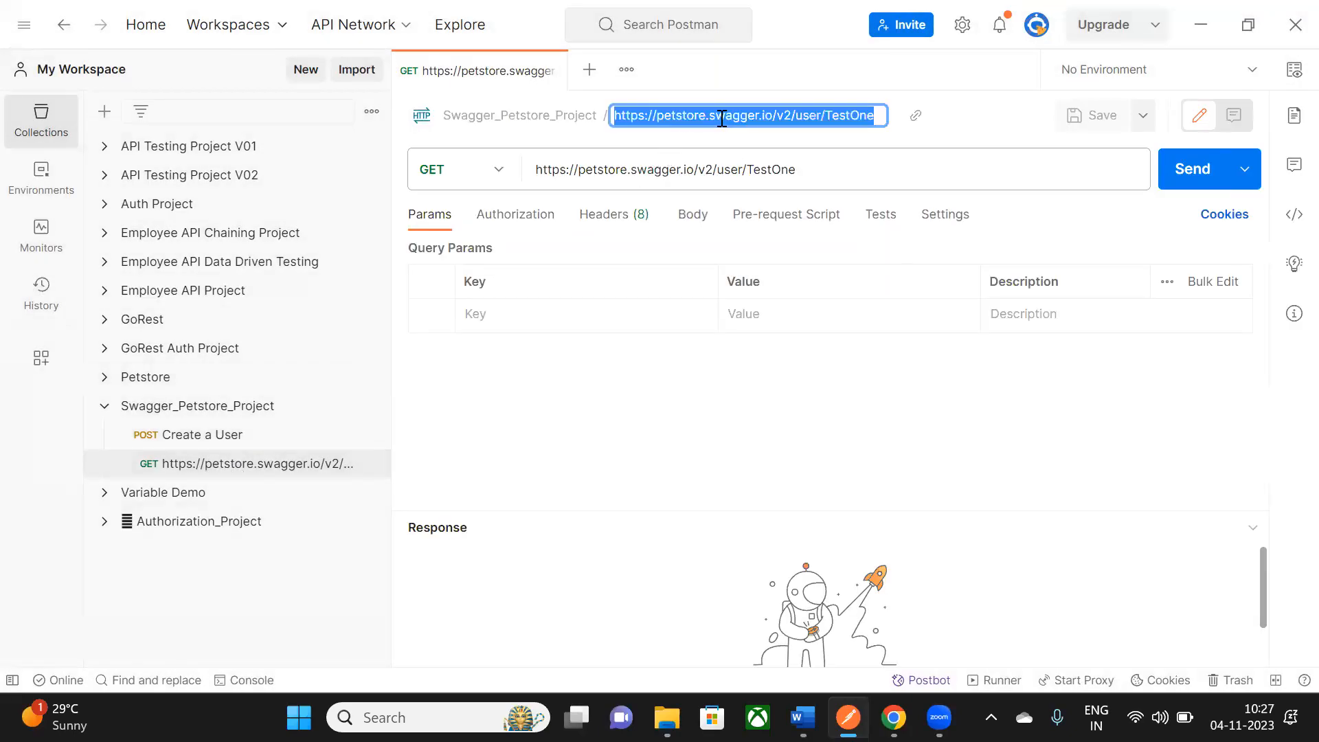
{"action": "type", "text": "Get the us"}
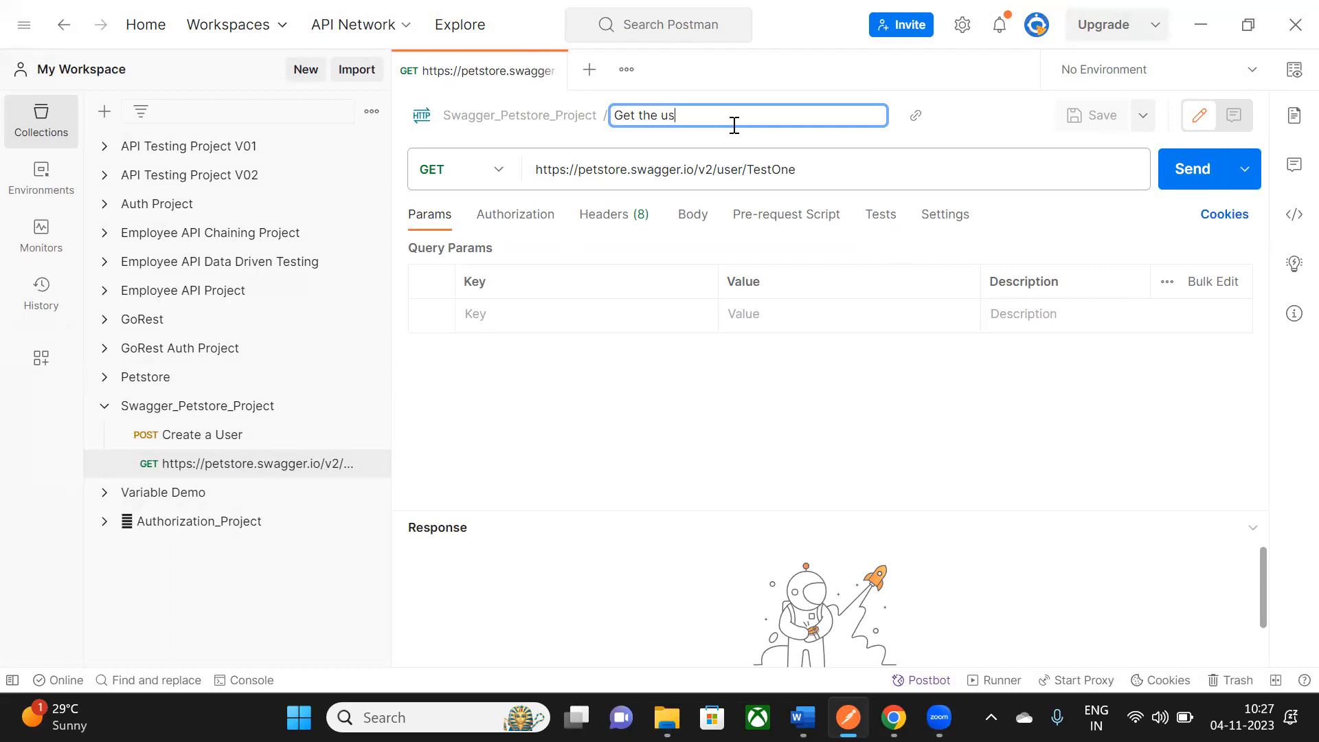
{"action": "key", "text": "Return"}
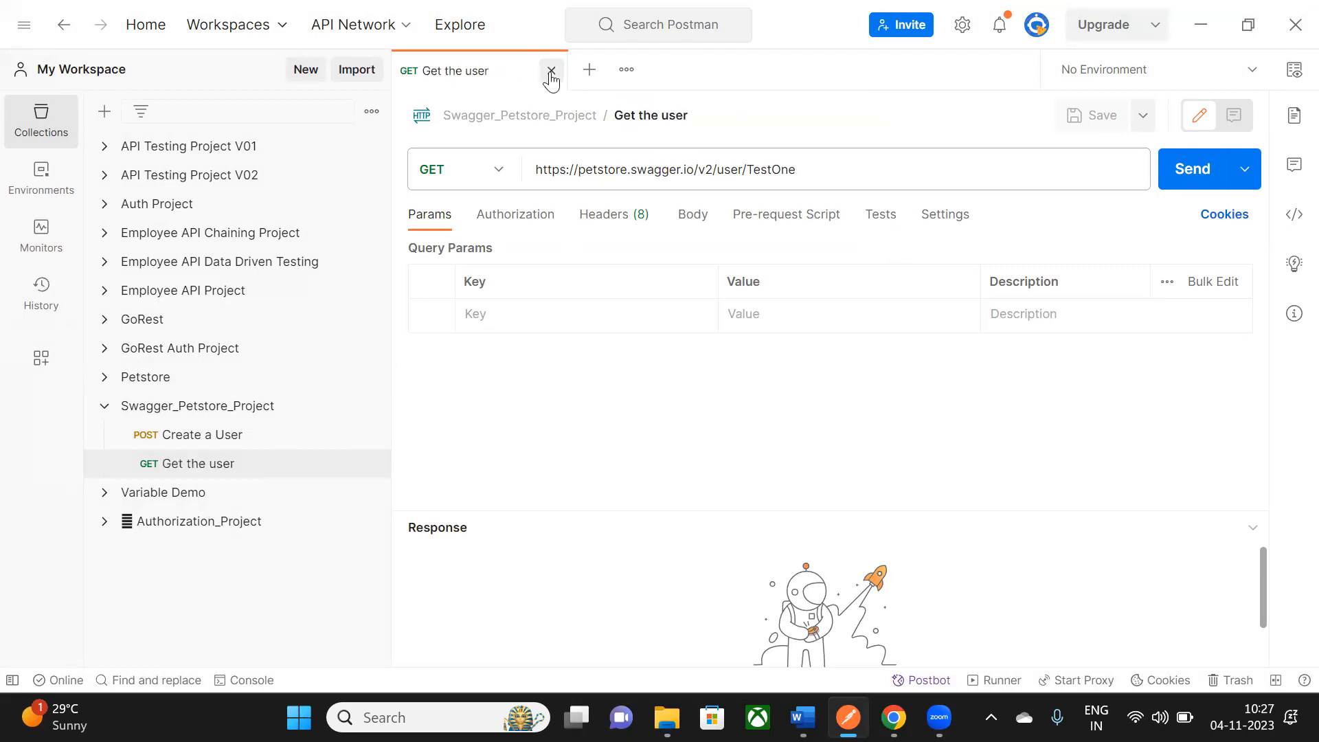
{"action": "left_click", "coordinate": [547, 71]}
{"action": "left_click", "coordinate": [216, 470]}
{"action": "left_click", "coordinate": [630, 215]}
{"action": "left_click", "coordinate": [1179, 171]}
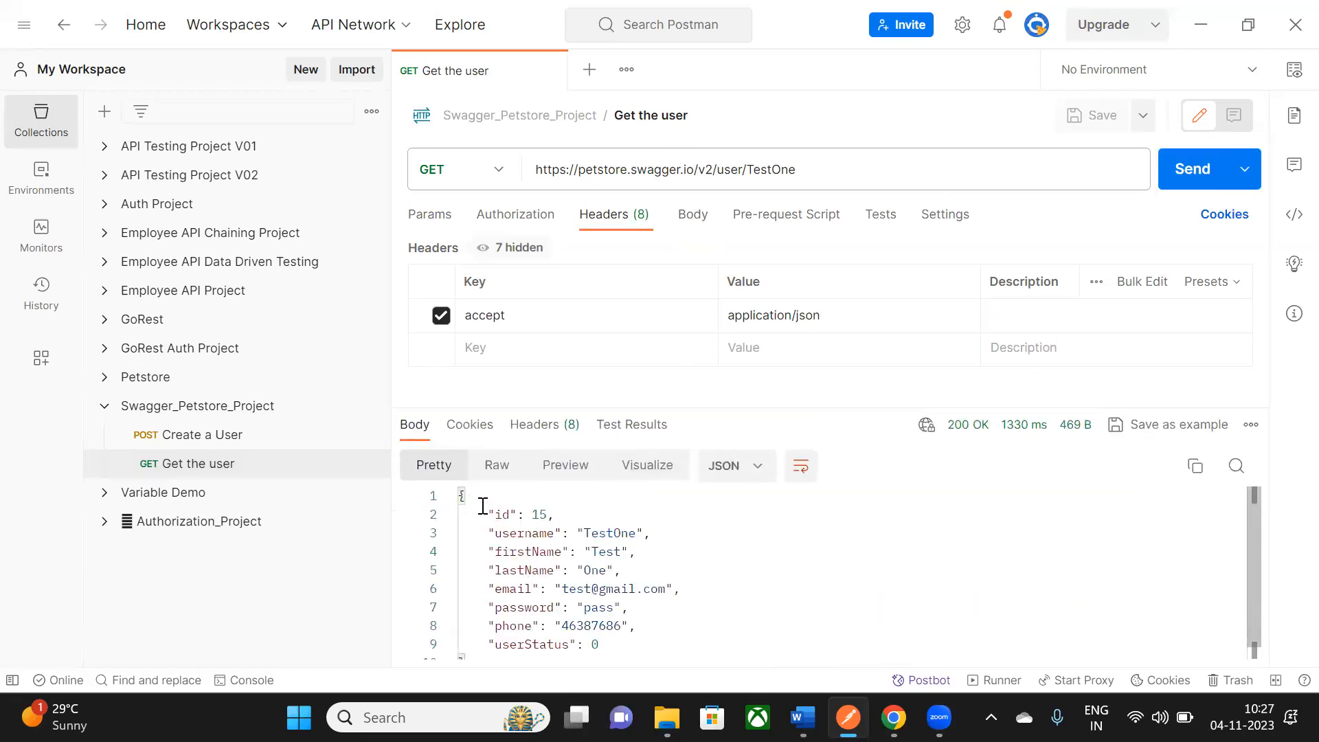
{"action": "left_click_drag", "start_coordinate": [482, 506], "coordinate": [623, 640]}
{"action": "left_click", "coordinate": [697, 611]}
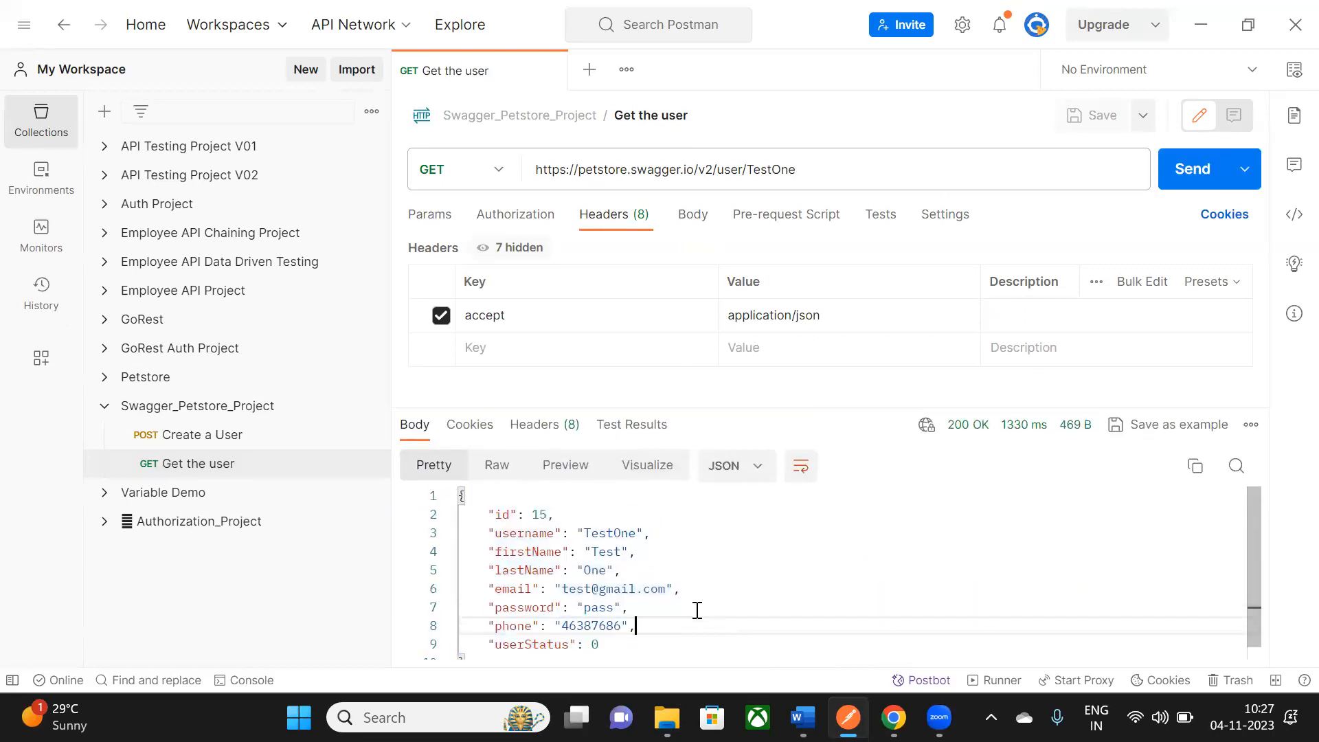
{"action": "left_click", "coordinate": [555, 71]}
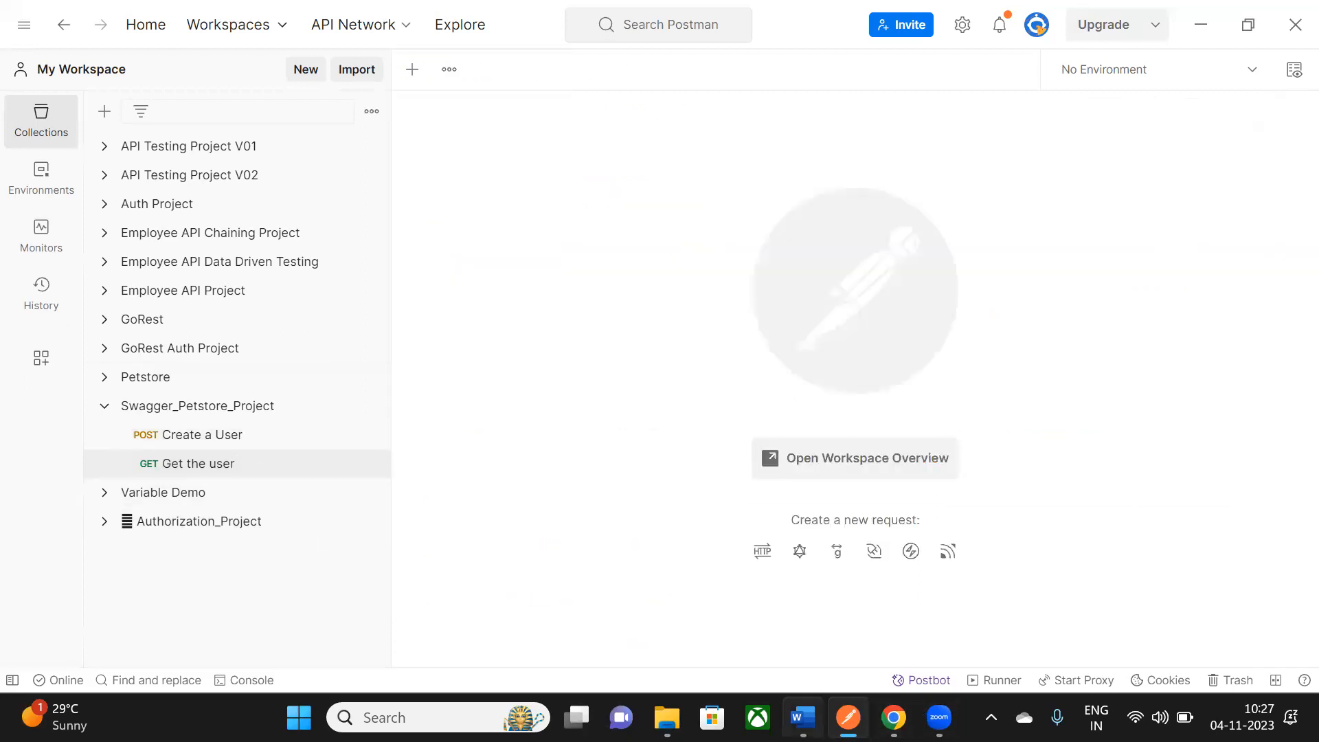
- Return to Swagger UI and collapse the GET /user/{username} operation
{"action": "mouse_move", "coordinate": [848, 717]}
{"action": "left_click", "coordinate": [893, 718]}
{"action": "scroll", "coordinate": [633, 333], "scroll_direction": "up", "scroll_amount": 5}
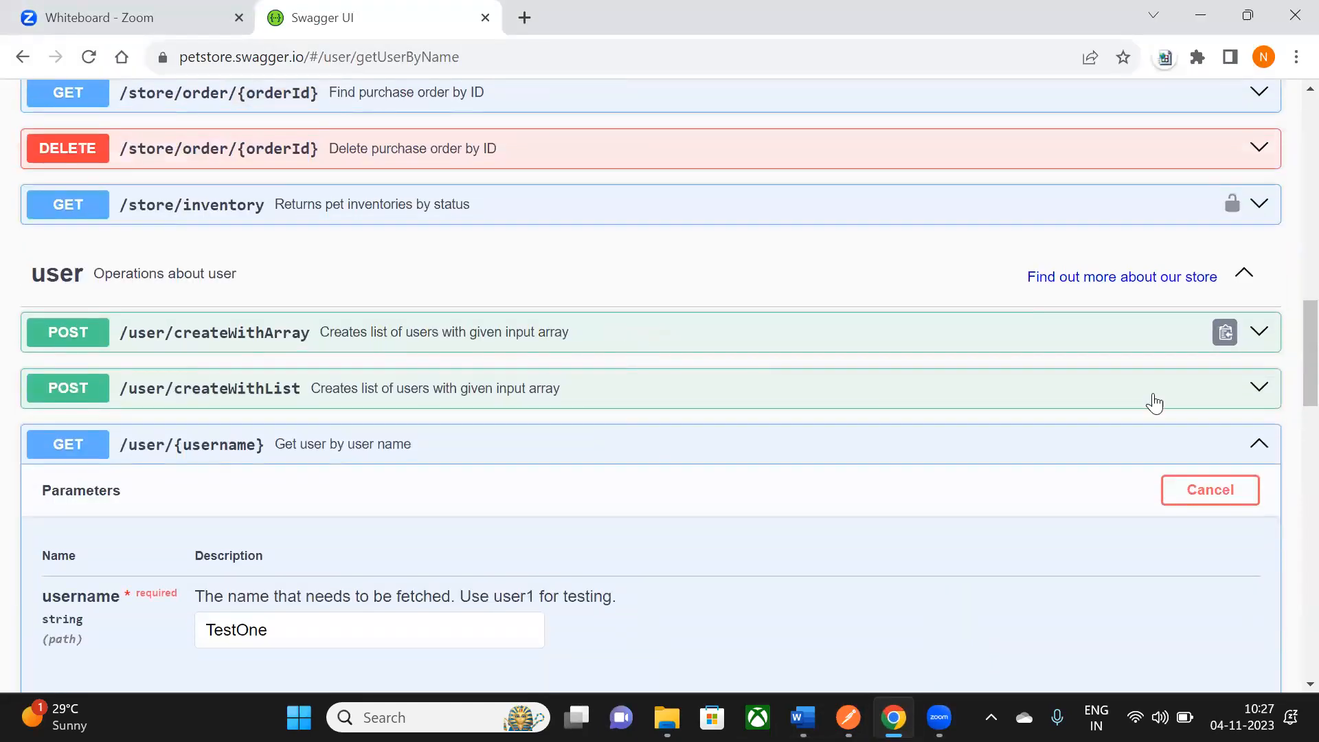
{"action": "scroll", "coordinate": [639, 506], "scroll_direction": "down", "scroll_amount": 3}
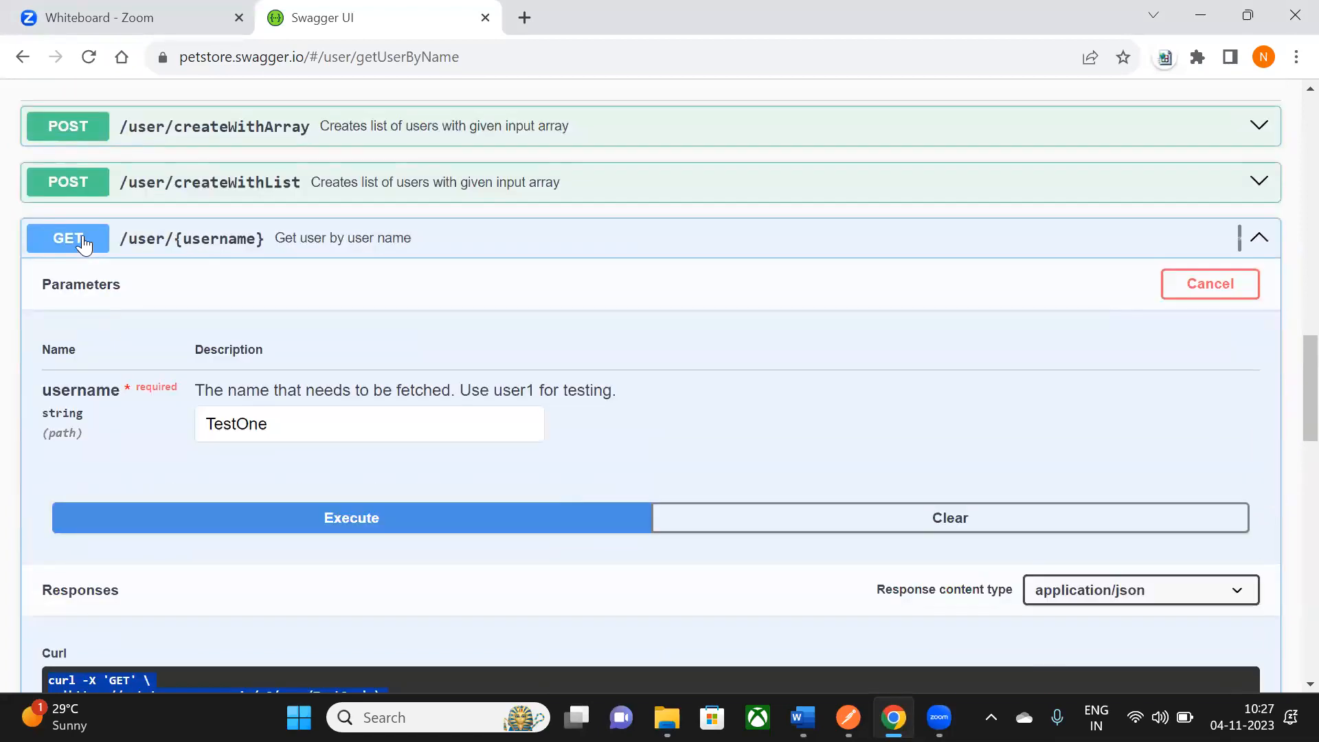
{"action": "scroll", "coordinate": [1187, 359], "scroll_direction": "up", "scroll_amount": 2}
{"action": "left_click", "coordinate": [1260, 341]}
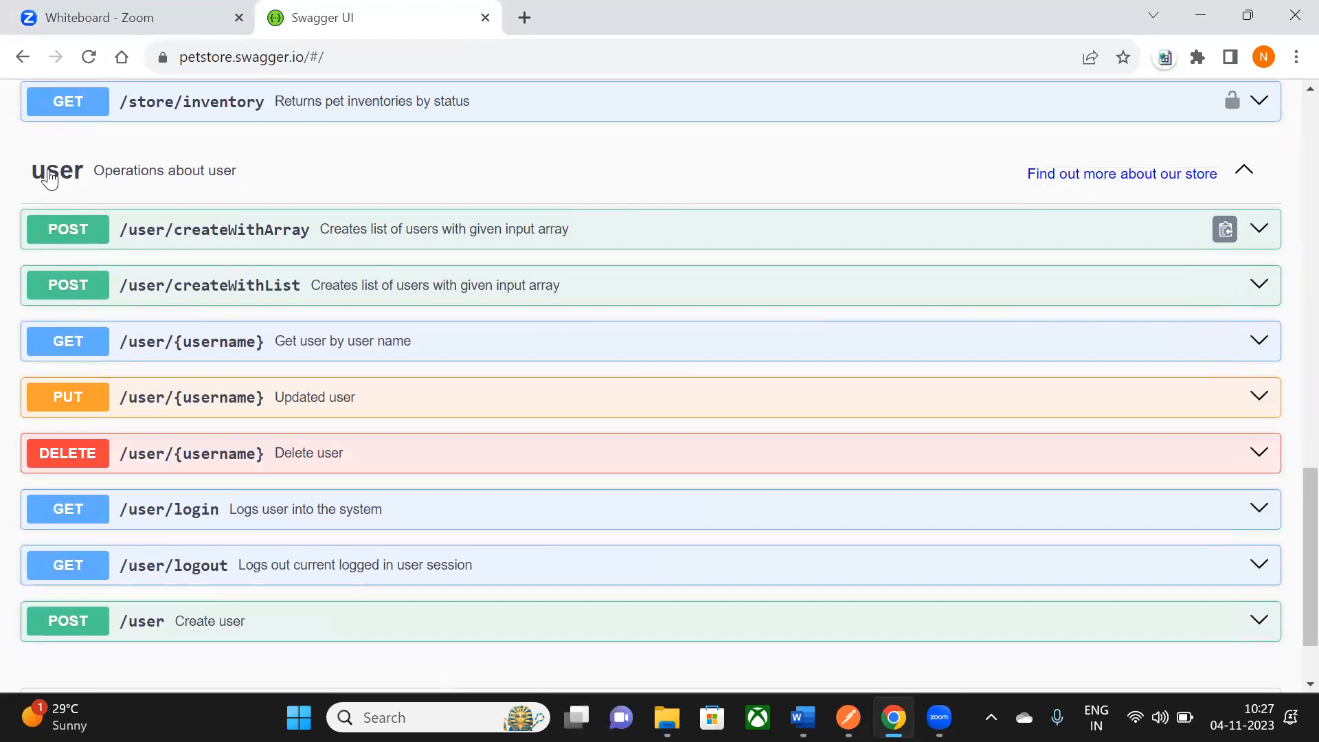
- Expand DELETE /user/{username}, start Try it out, and focus the username field
{"action": "scroll", "coordinate": [75, 344], "scroll_direction": "down", "scroll_amount": 2}
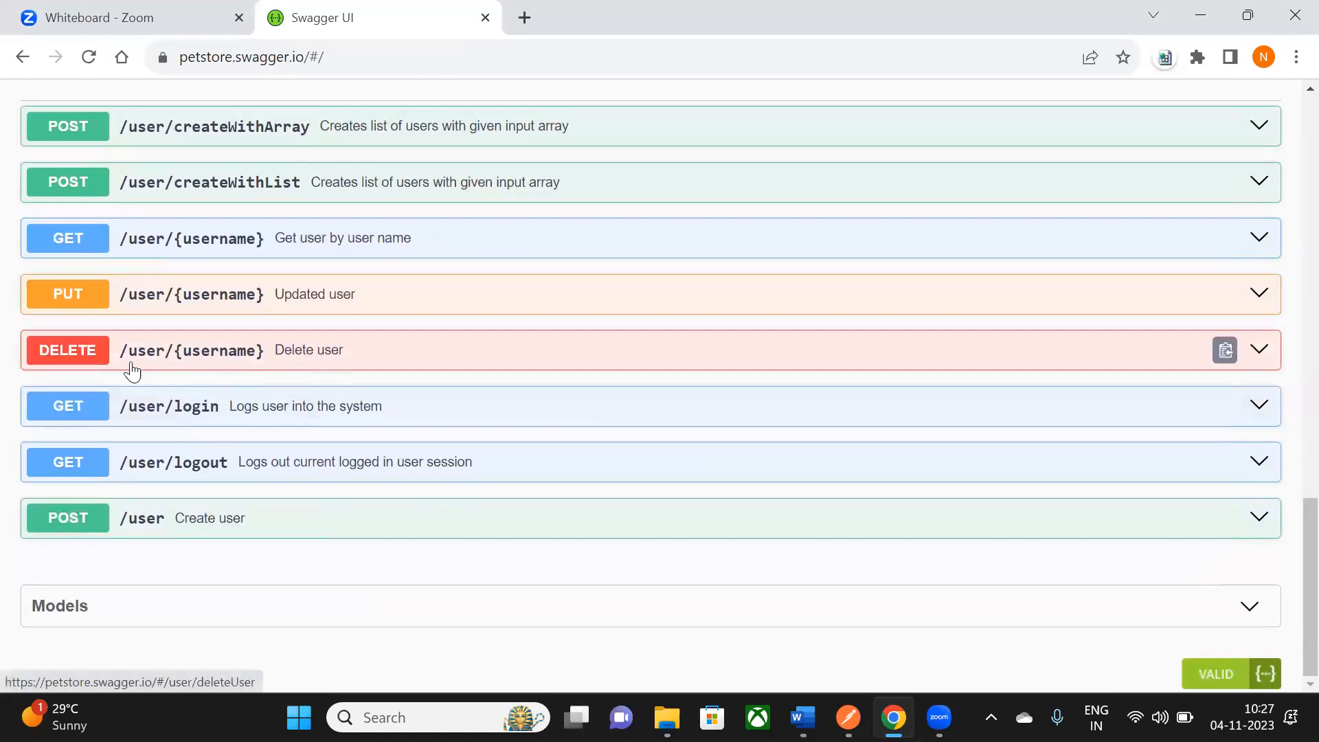
{"action": "left_click", "coordinate": [1260, 351]}
{"action": "scroll", "coordinate": [938, 385], "scroll_direction": "down", "scroll_amount": 2}
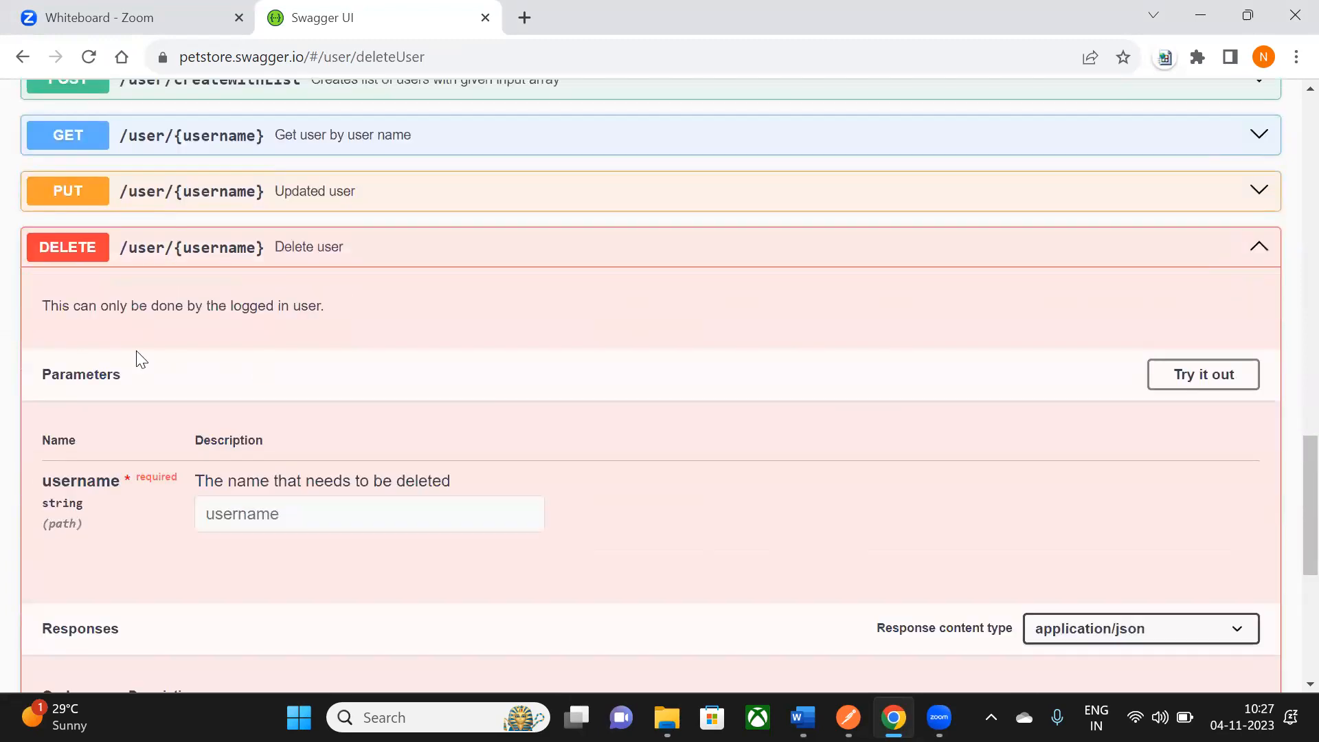
{"action": "scroll", "coordinate": [357, 341], "scroll_direction": "down", "scroll_amount": 1}
{"action": "left_click", "coordinate": [1211, 282]}
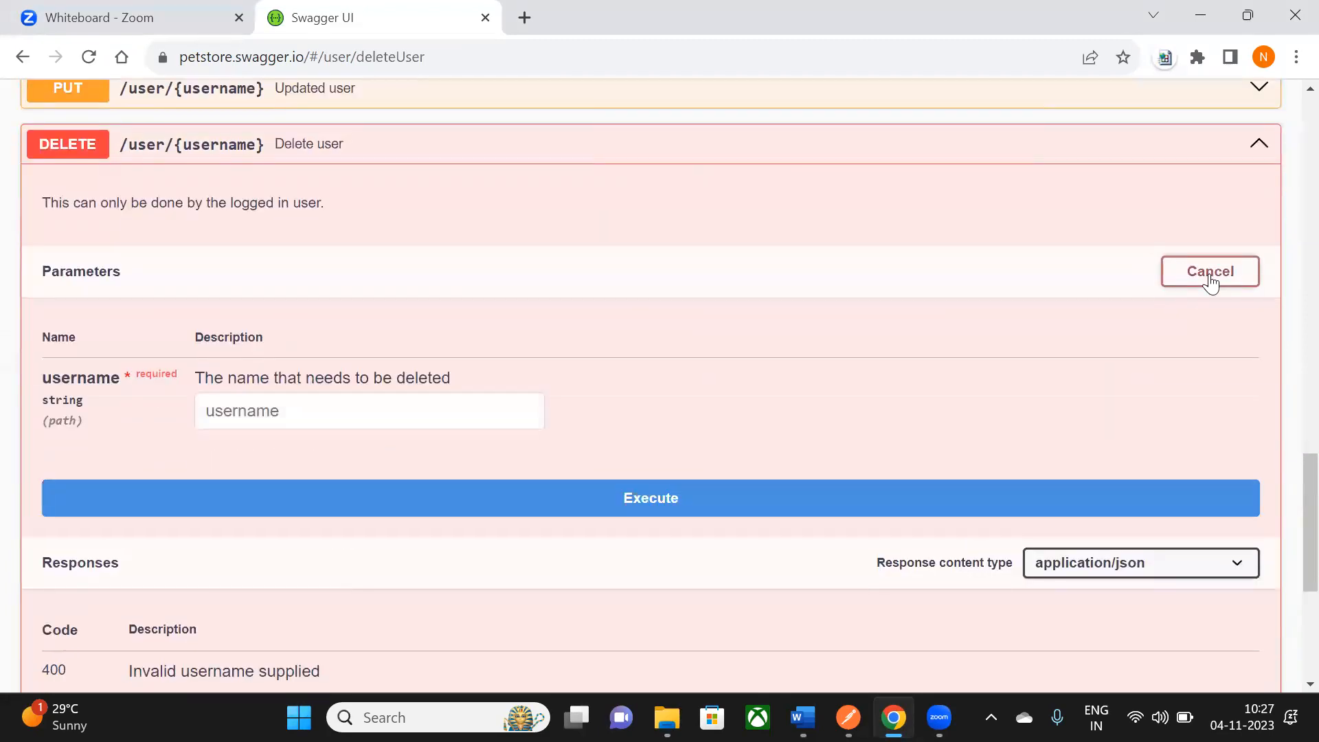
{"action": "scroll", "coordinate": [423, 197], "scroll_direction": "down", "scroll_amount": 1}
{"action": "scroll", "coordinate": [305, 374], "scroll_direction": "up", "scroll_amount": 1}
{"action": "left_click", "coordinate": [256, 406]}
- Select TestOne from the Create a User request body and switch back to the Swagger UI window
{"action": "key", "text": "alt+Tab"}
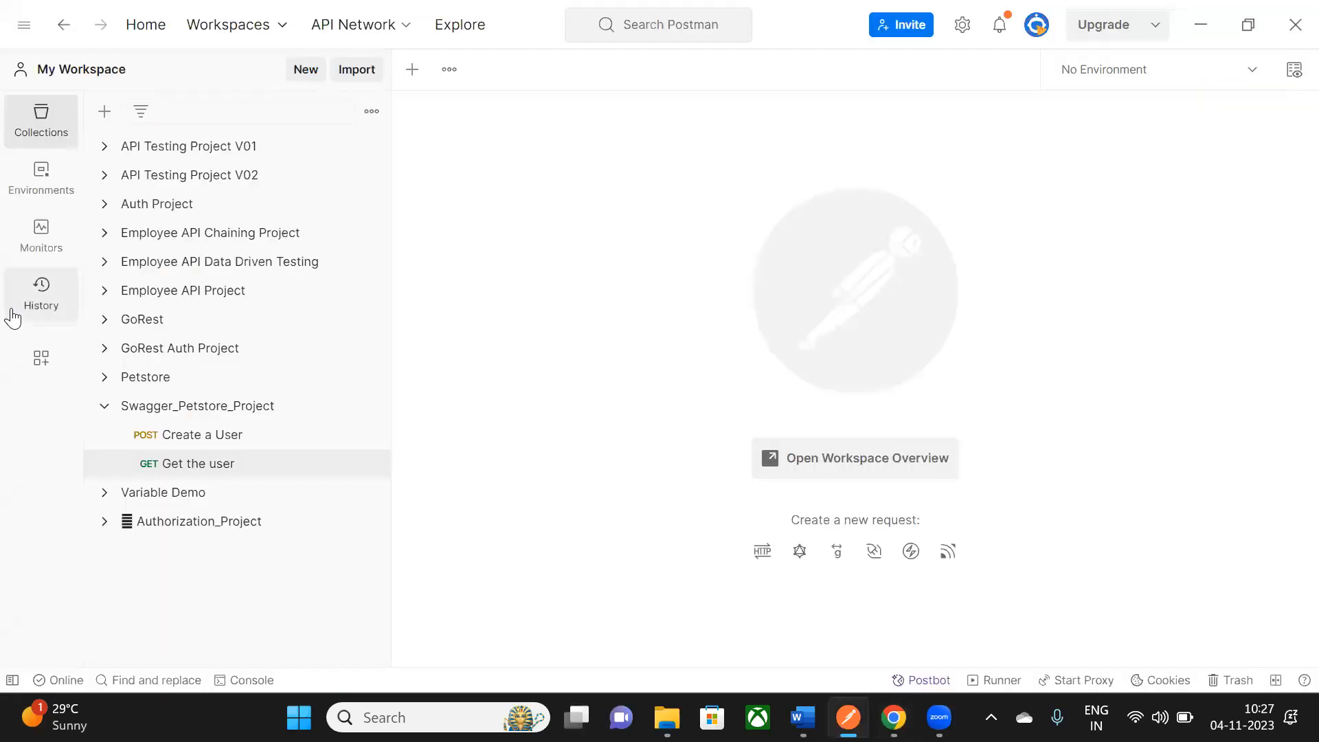
{"action": "left_click", "coordinate": [201, 443]}
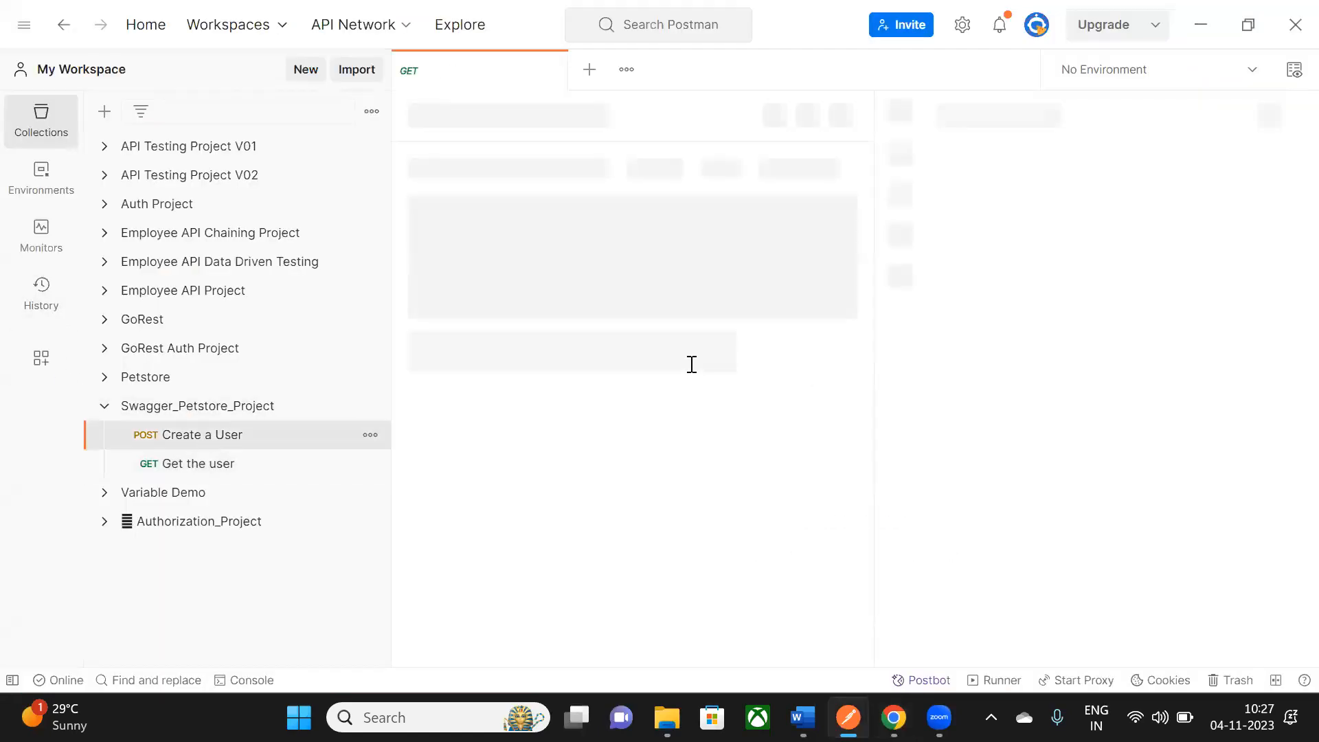
{"action": "double_click", "coordinate": [607, 330]}
{"action": "key", "text": "ctrl+c"}
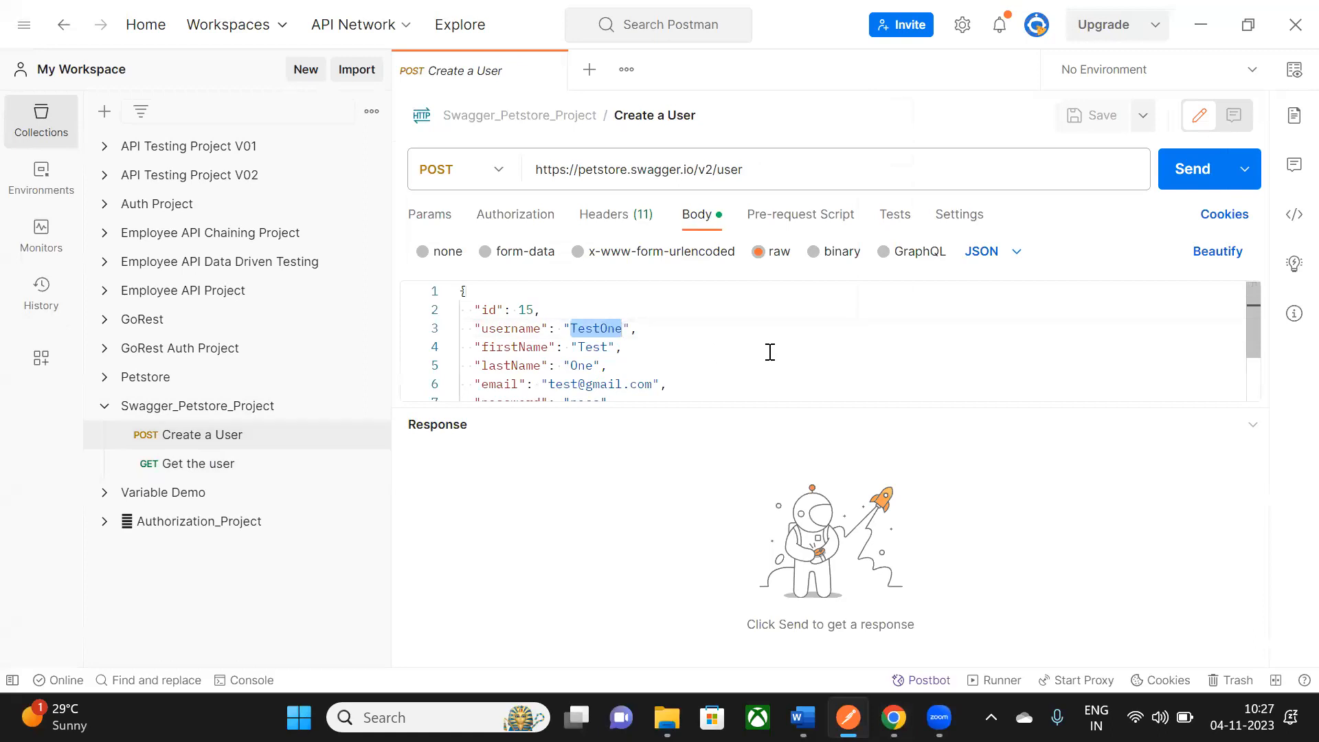
{"action": "key", "text": "alt+Tab"}
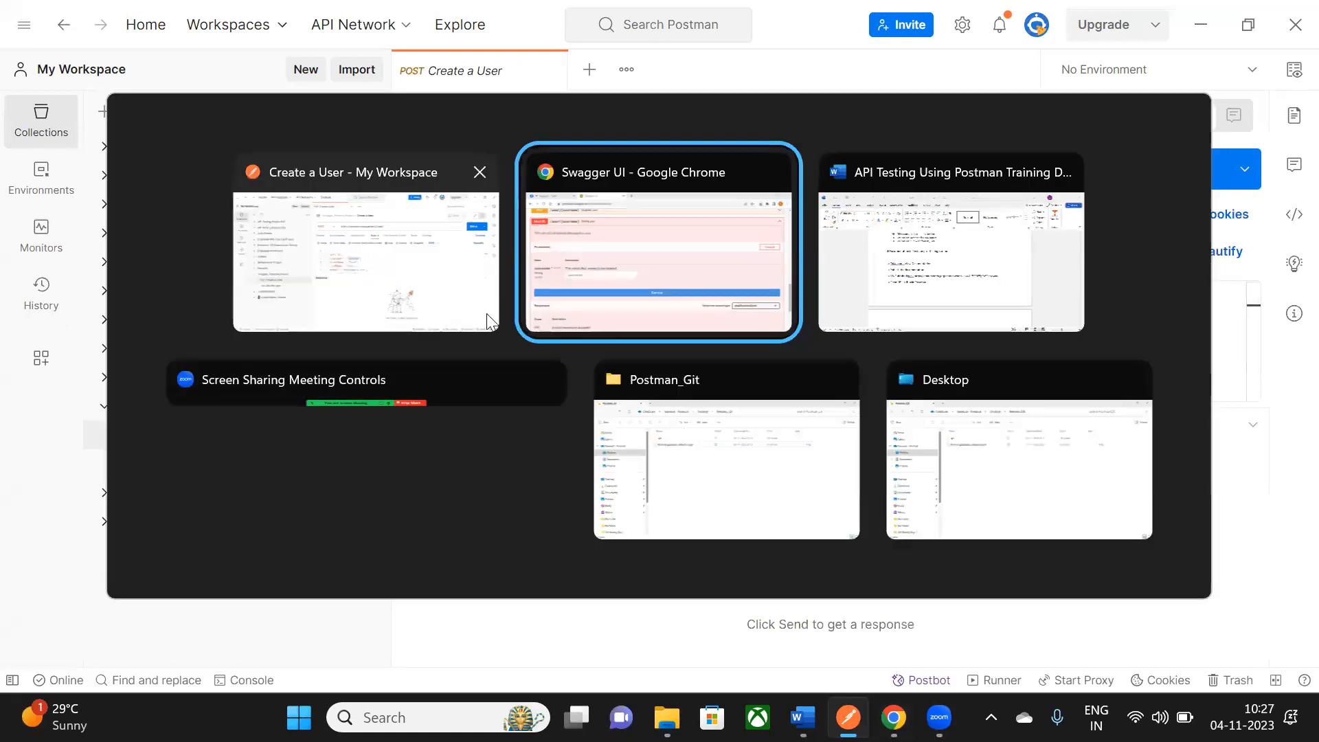
{"action": "key", "text": "alt+Tab"}
{"action": "left_click", "coordinate": [893, 717]}
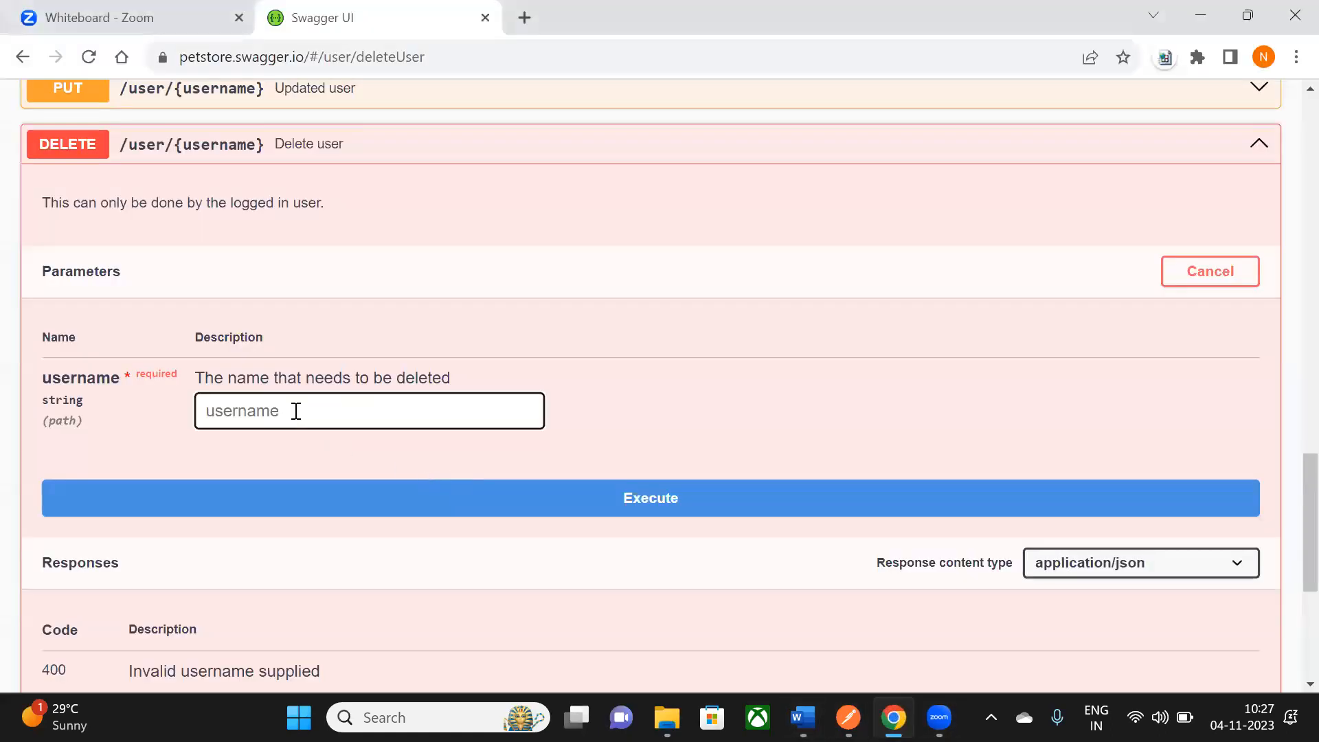
- Paste TestOne as the username and execute the Delete user call
{"action": "key", "text": "ctrl+v"}
{"action": "scroll", "coordinate": [662, 392], "scroll_direction": "down", "scroll_amount": 1}
{"action": "left_click", "coordinate": [662, 393]}
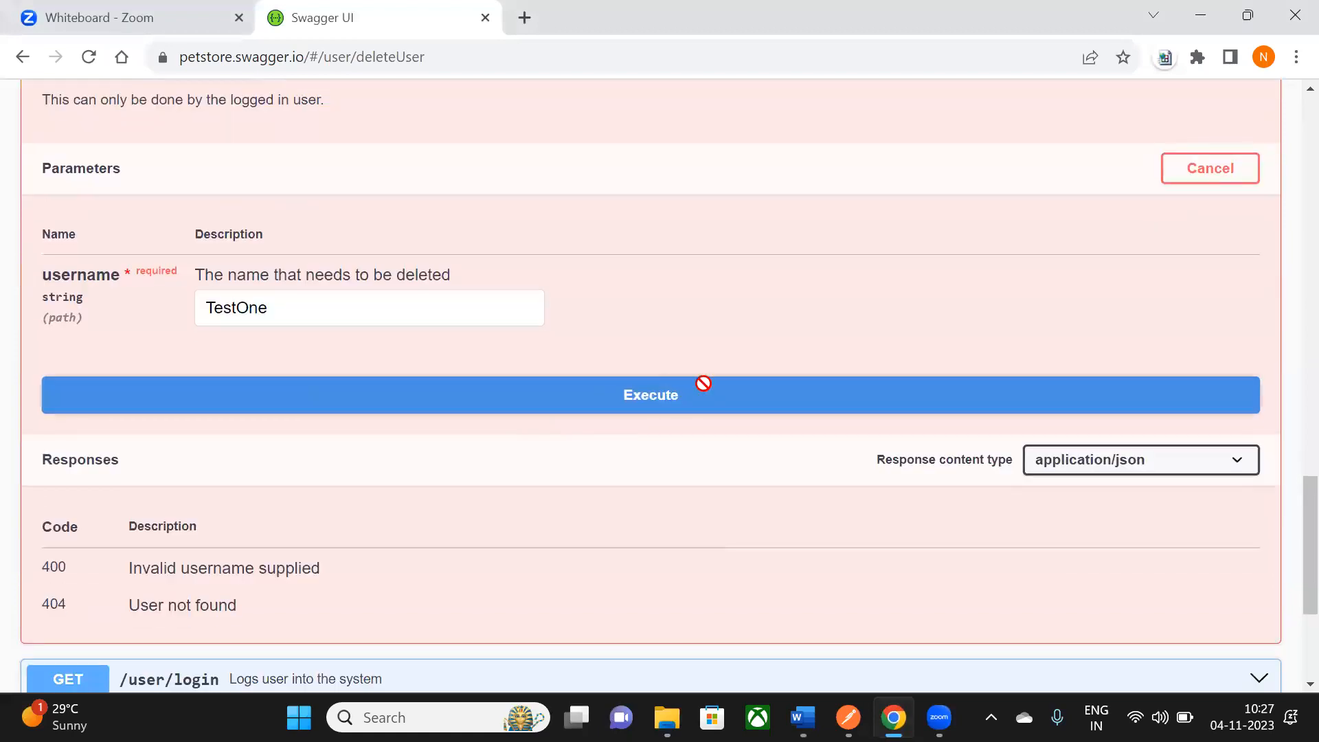
{"action": "scroll", "coordinate": [697, 370], "scroll_direction": "down", "scroll_amount": 1}
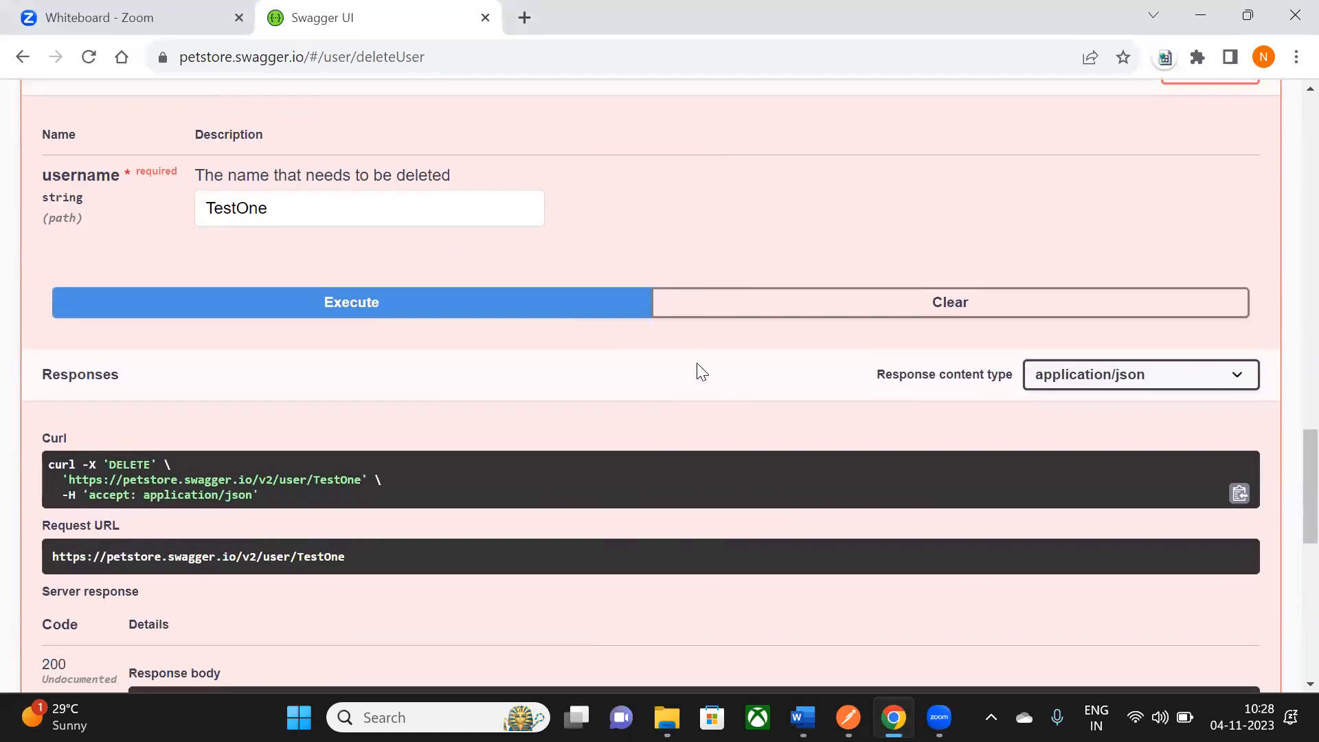
{"action": "scroll", "coordinate": [199, 409], "scroll_direction": "down", "scroll_amount": 2}
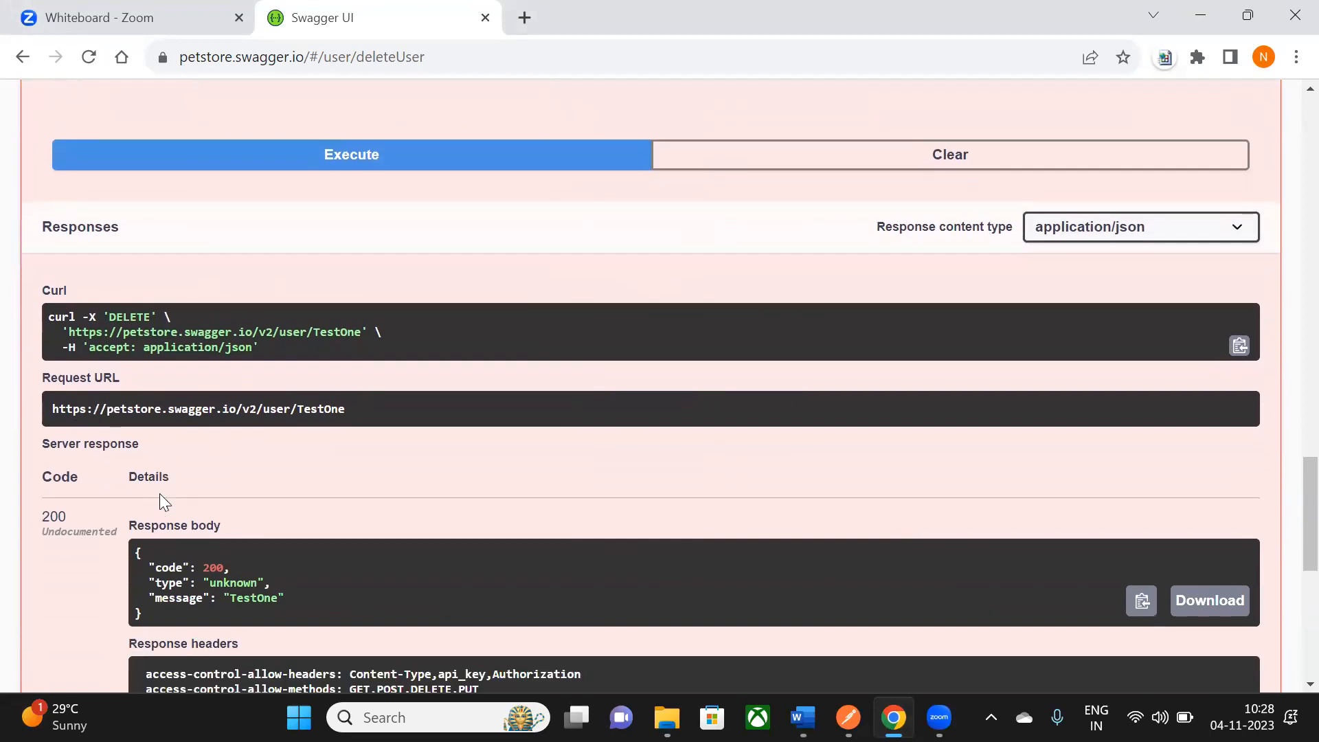
- Check the code 200 response with message 'TestOne', select the curl command, and return to Postman
{"action": "left_click_drag", "start_coordinate": [135, 491], "coordinate": [159, 553]}
{"action": "scroll", "coordinate": [163, 550], "scroll_direction": "down", "scroll_amount": 3}
{"action": "scroll", "coordinate": [241, 525], "scroll_direction": "up", "scroll_amount": 3}
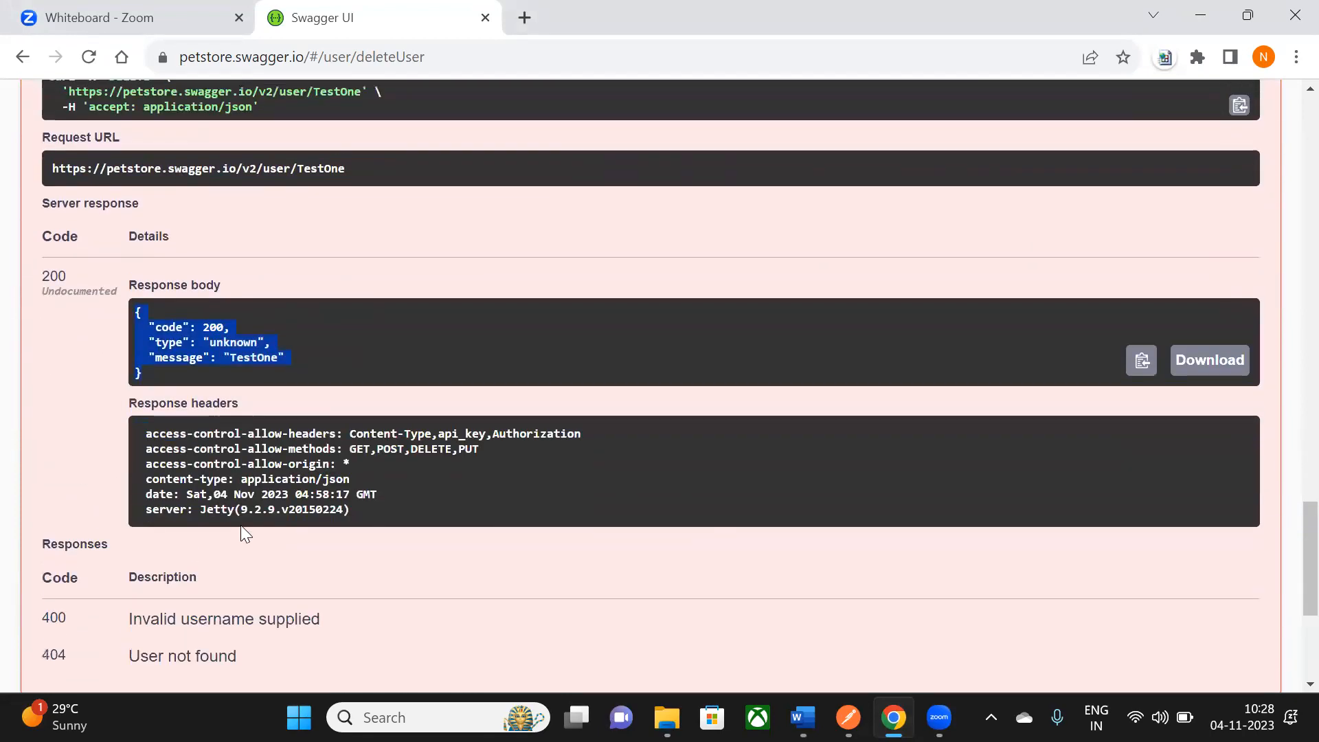
{"action": "left_click_drag", "start_coordinate": [52, 257], "coordinate": [284, 291]}
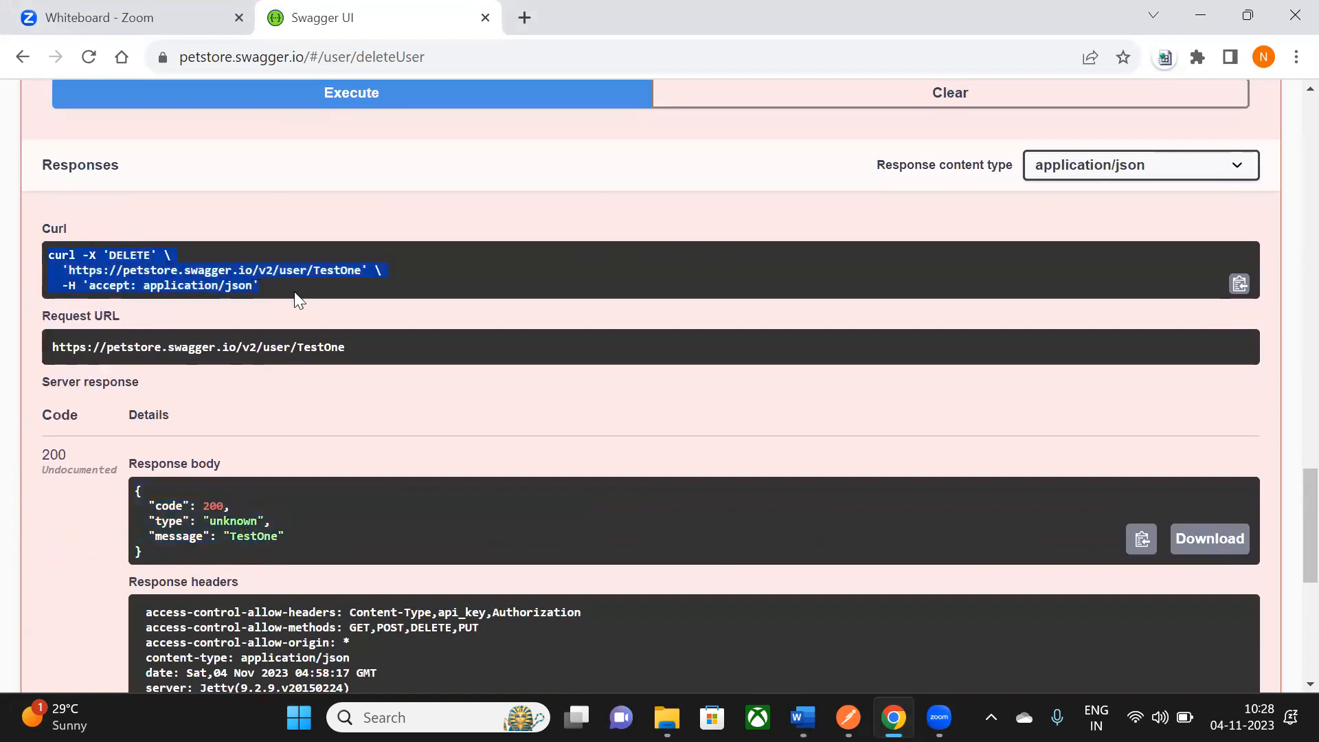
{"action": "key", "text": "alt+Tab"}
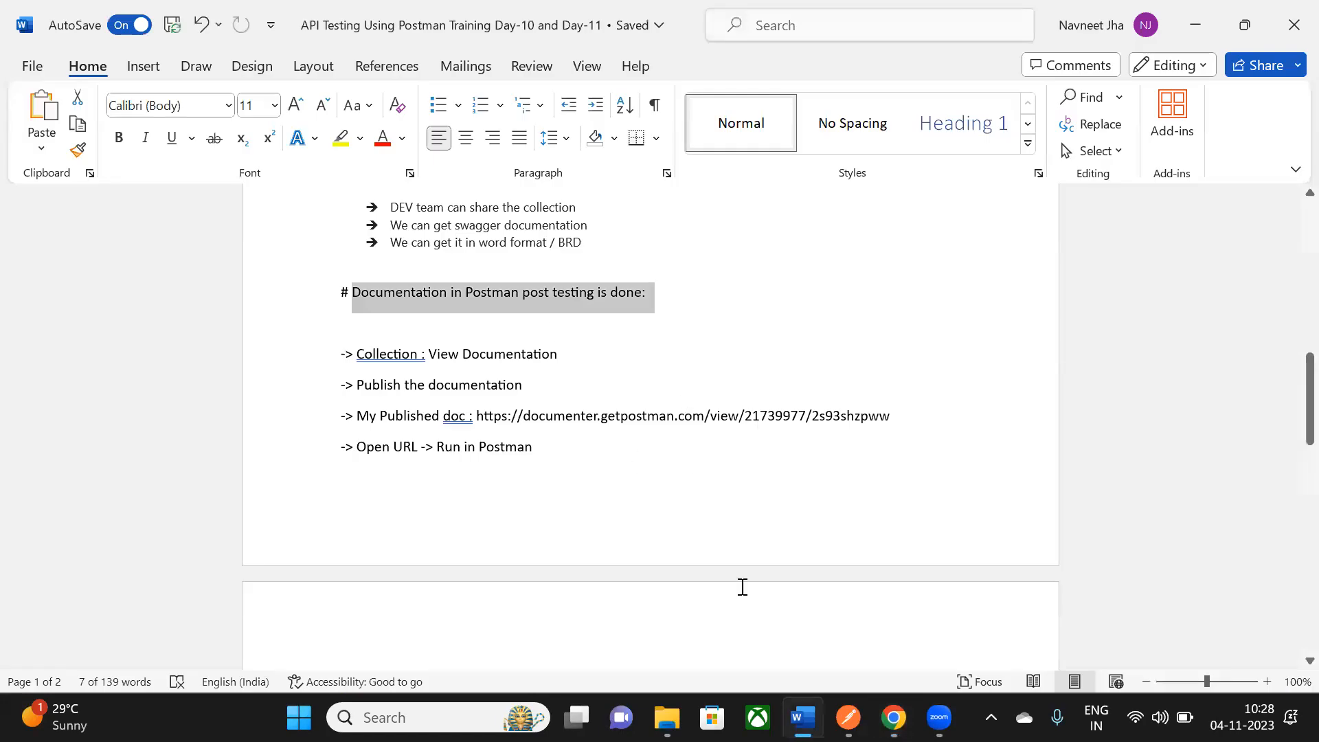
{"action": "left_click", "coordinate": [848, 717]}
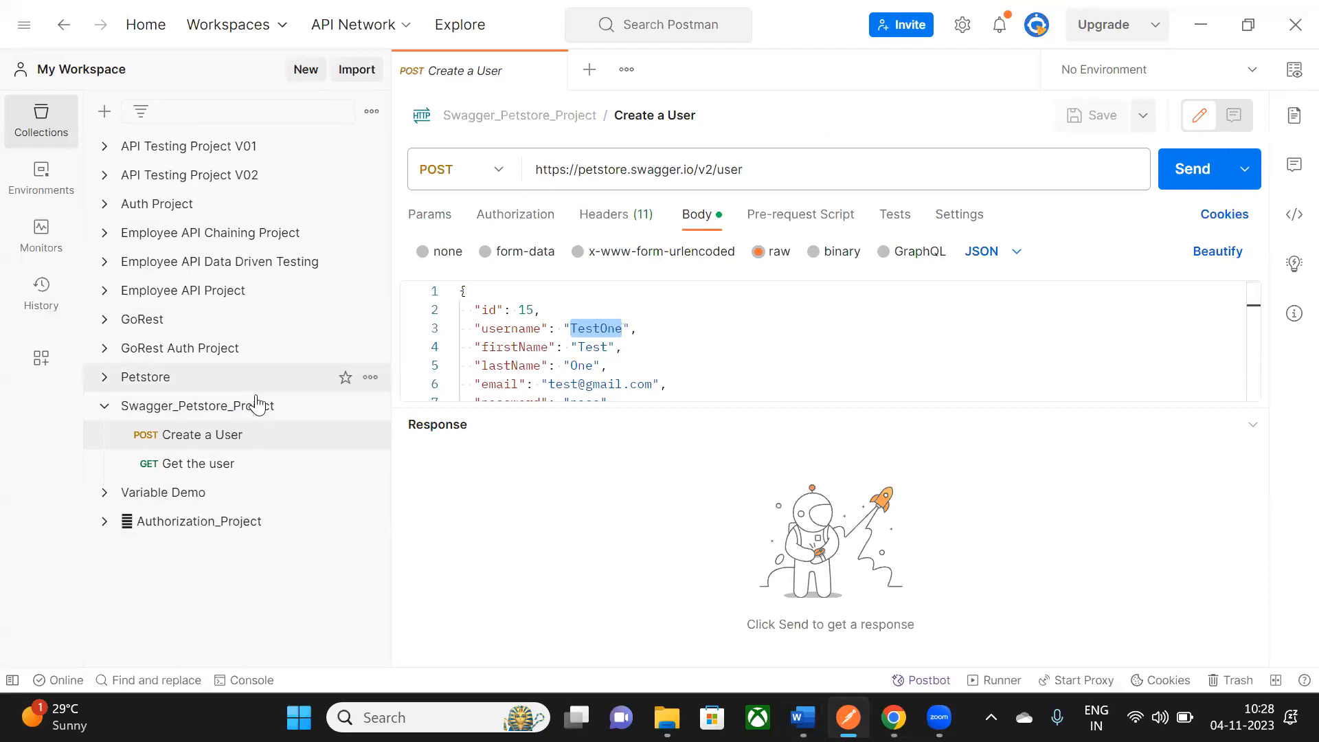
- Import the DELETE /v2/user/TestOne curl, close Create a User, and save it into Swagger_Petstore_Project
{"action": "left_click", "coordinate": [358, 70]}
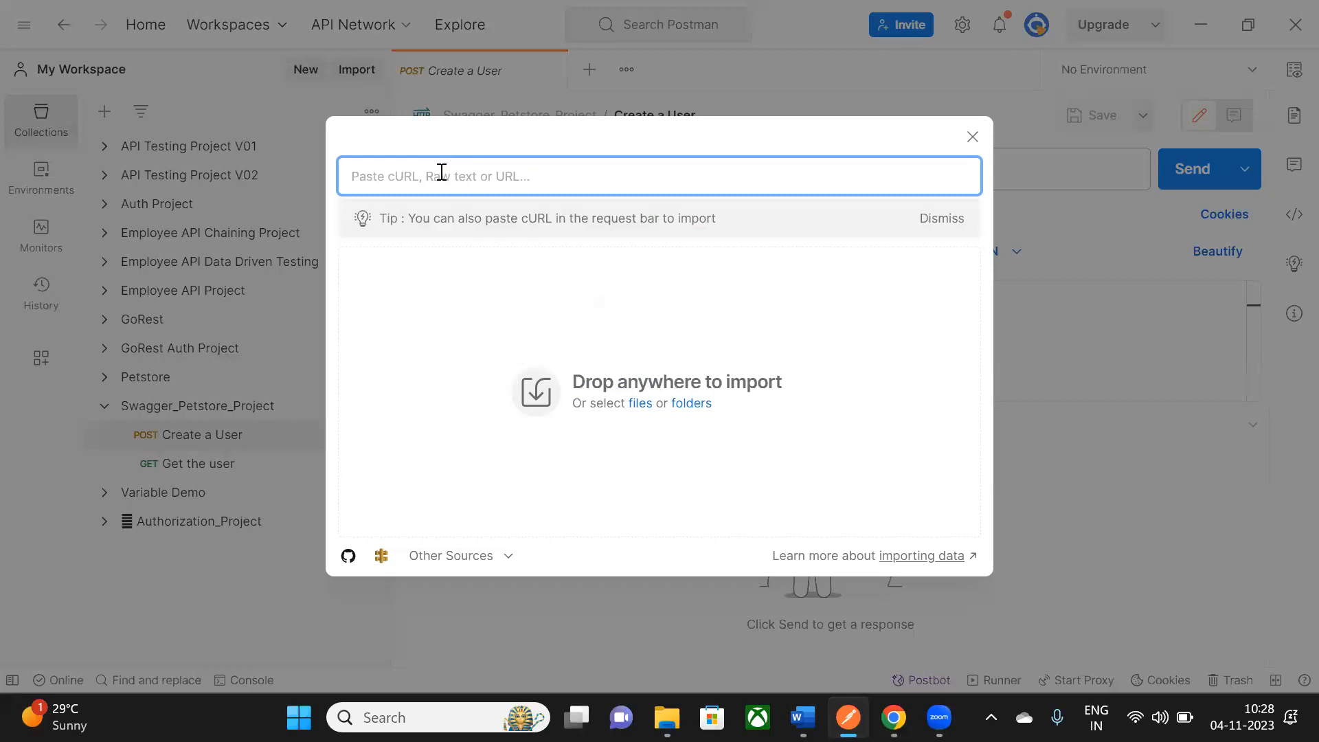
{"action": "key", "text": "ctrl+v"}
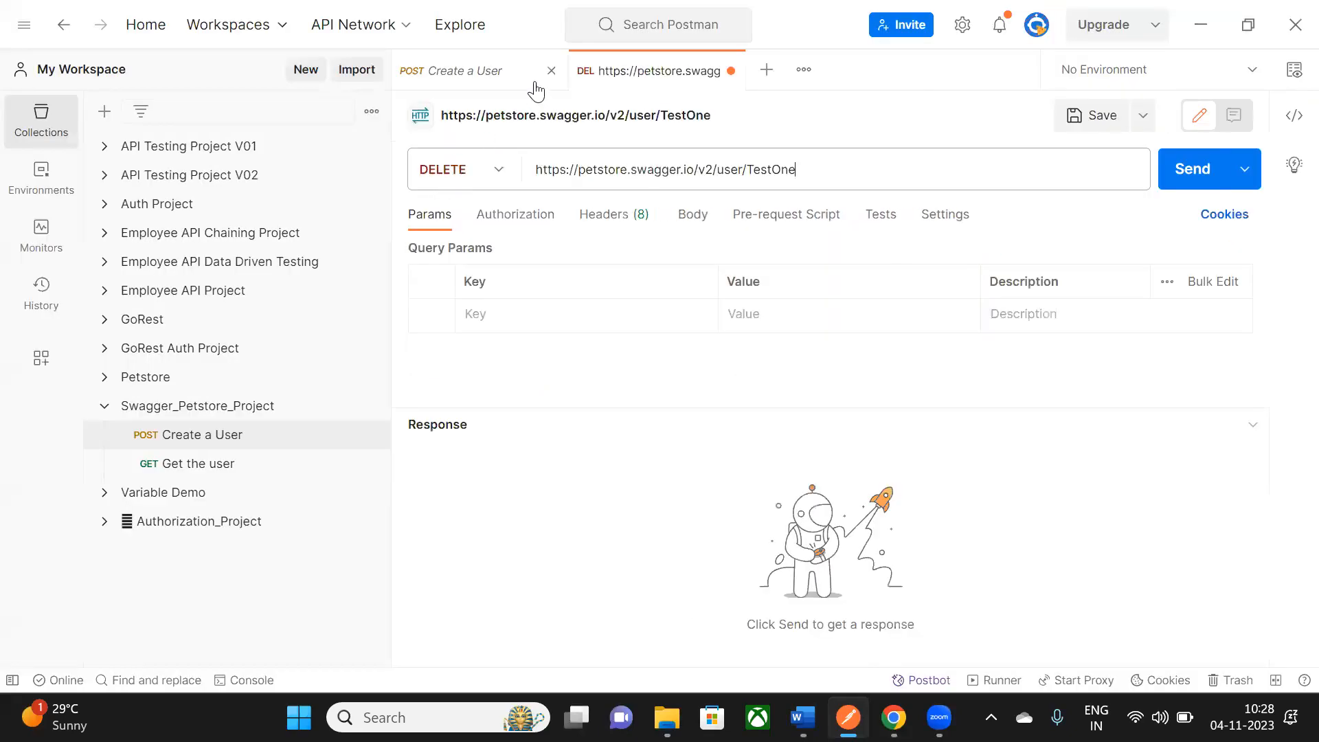
{"action": "left_click", "coordinate": [551, 71]}
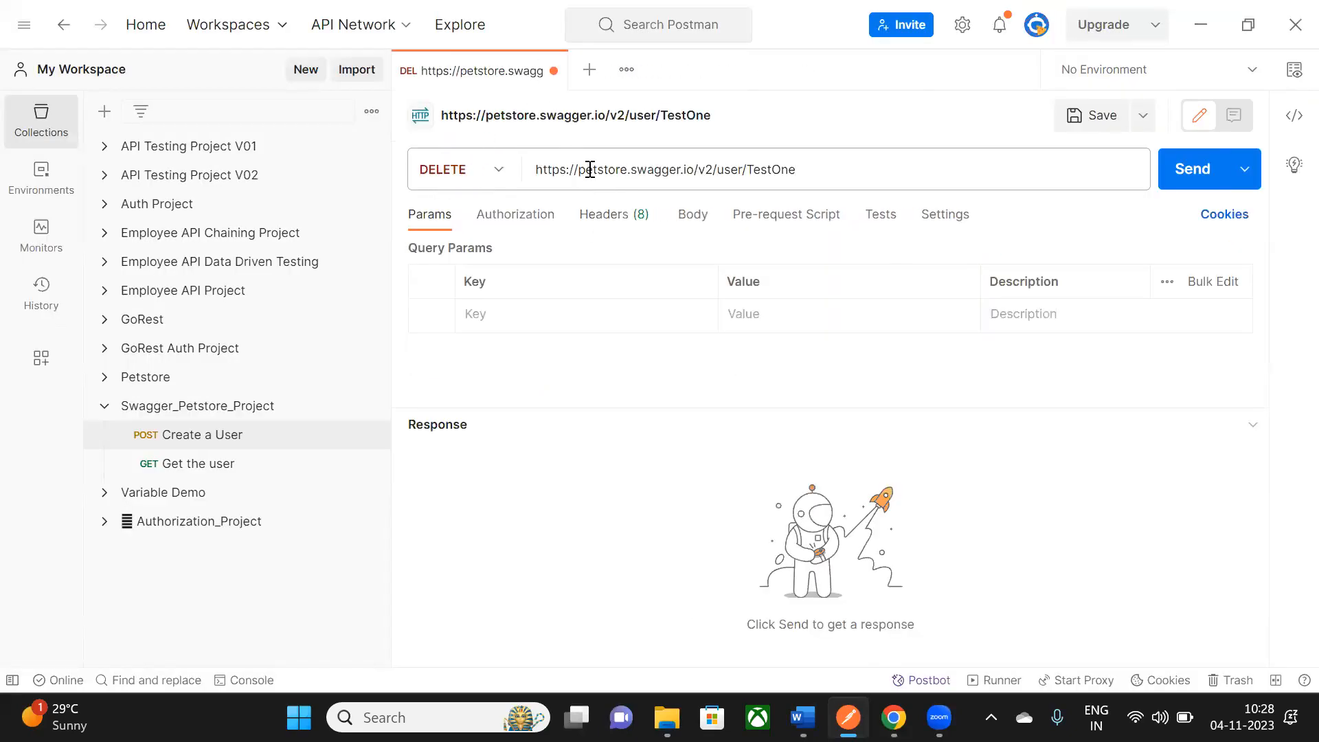
{"action": "left_click", "coordinate": [1143, 115]}
{"action": "left_click", "coordinate": [1067, 168]}
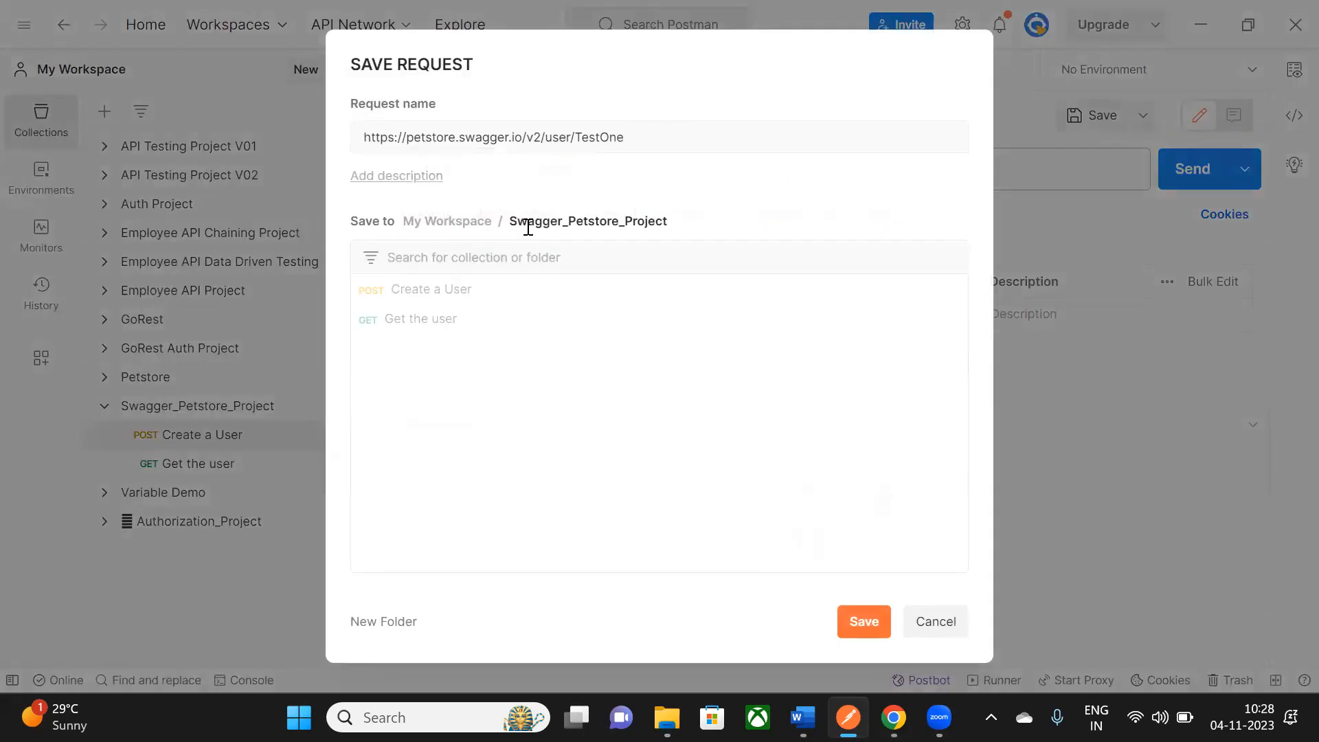
{"action": "left_click", "coordinate": [864, 622]}
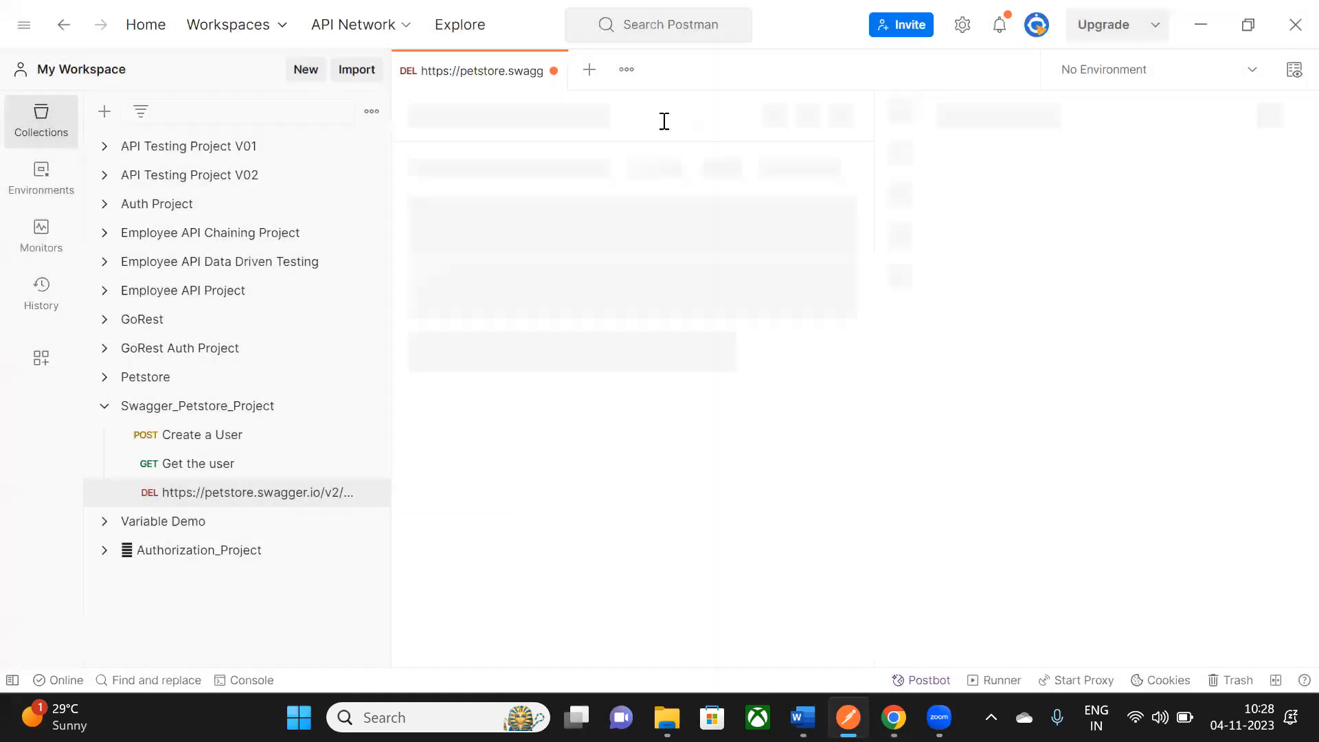
- Rename the DELETE request 'Delete the user' and send it, getting 404 Not Found
{"action": "left_click", "coordinate": [715, 119]}
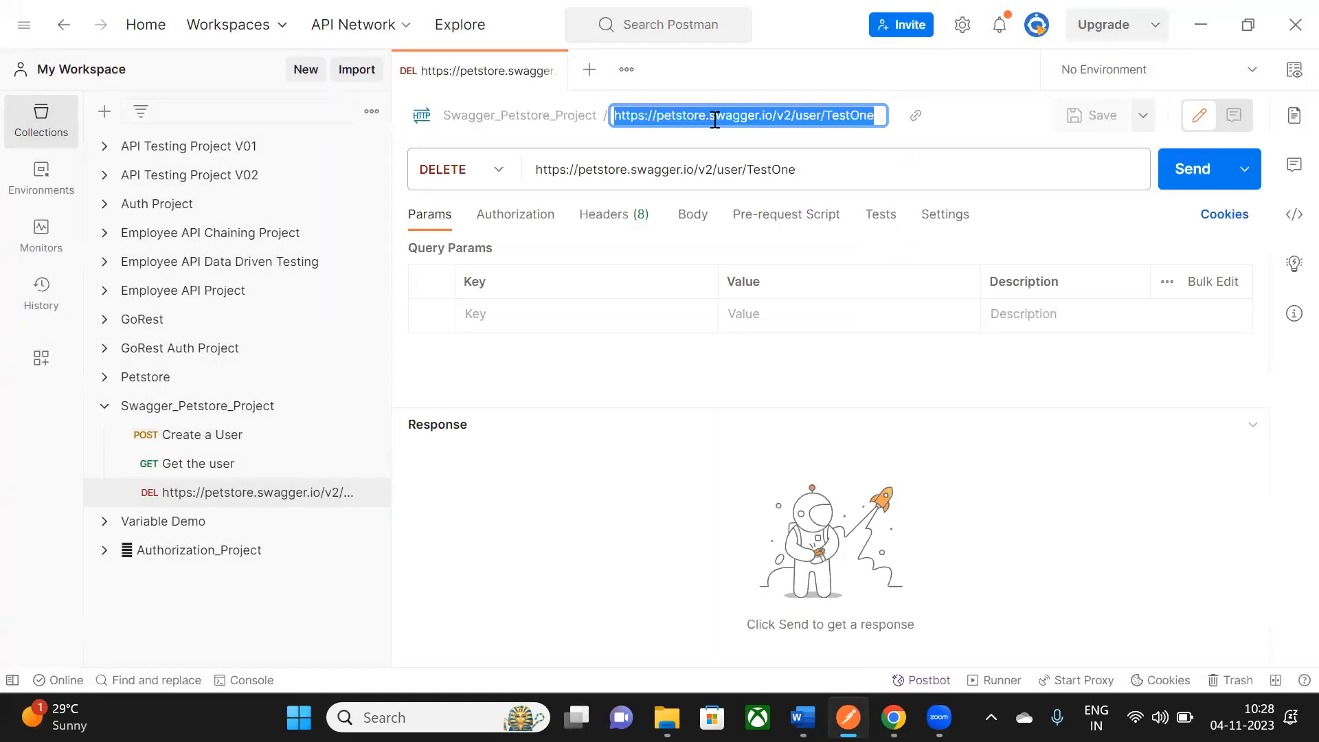
{"action": "type", "text": "Delete the user"}
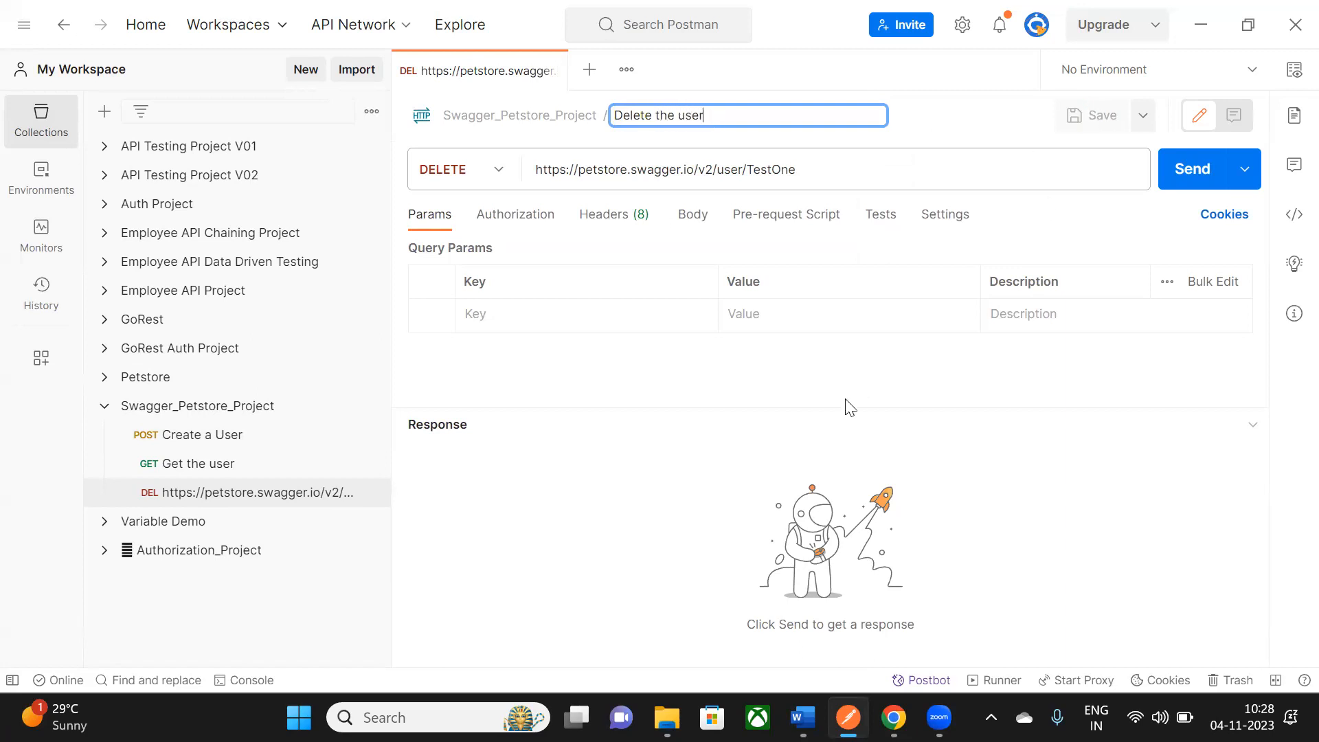
{"action": "key", "text": "Return"}
{"action": "left_click", "coordinate": [1199, 171]}
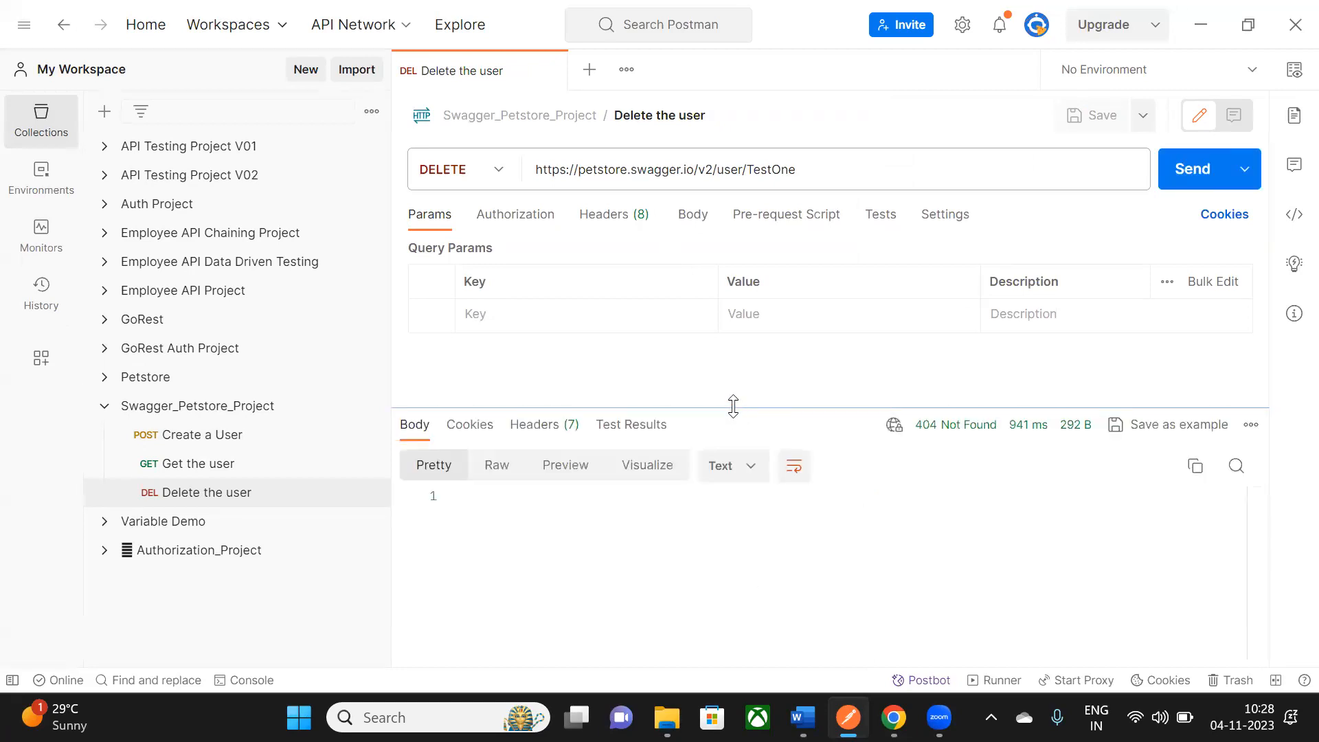
{"action": "mouse_move", "coordinate": [946, 437]}
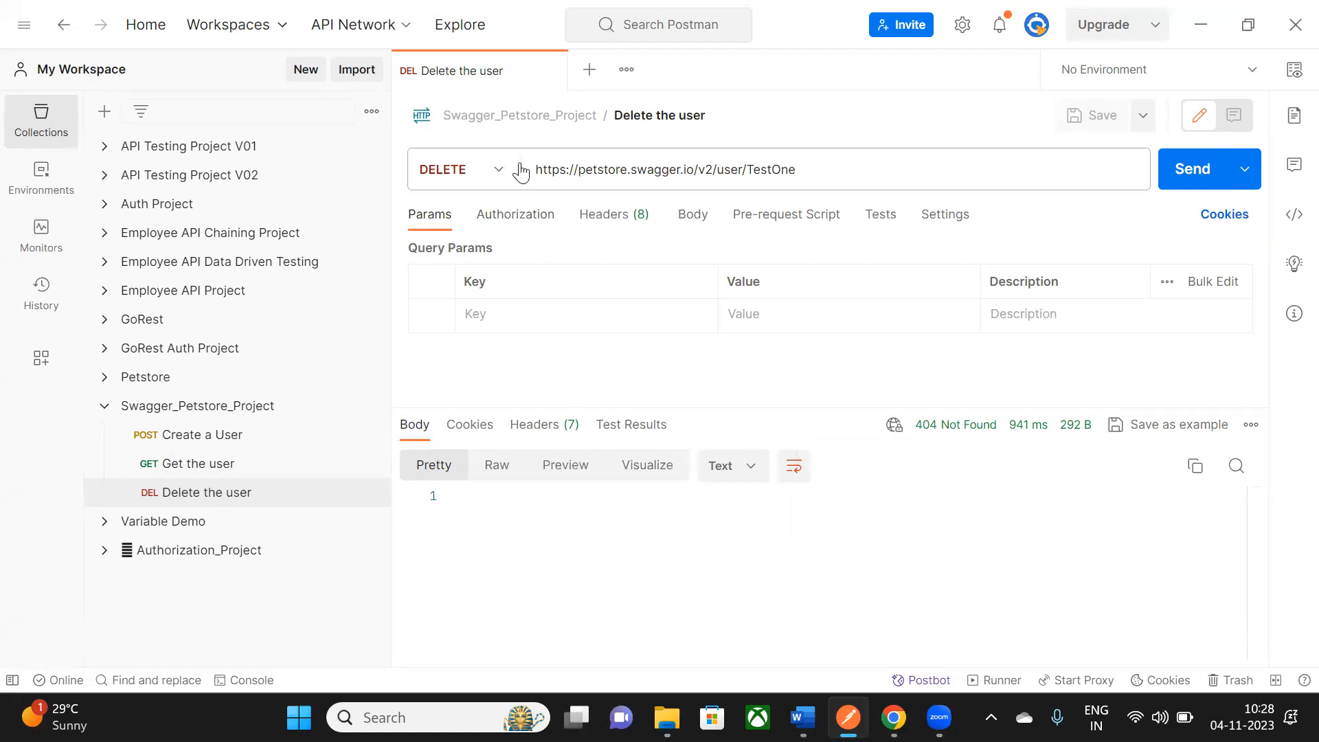
- Close the request tab and open the Swagger_Petstore_Project collection overview
{"action": "left_click", "coordinate": [551, 71]}
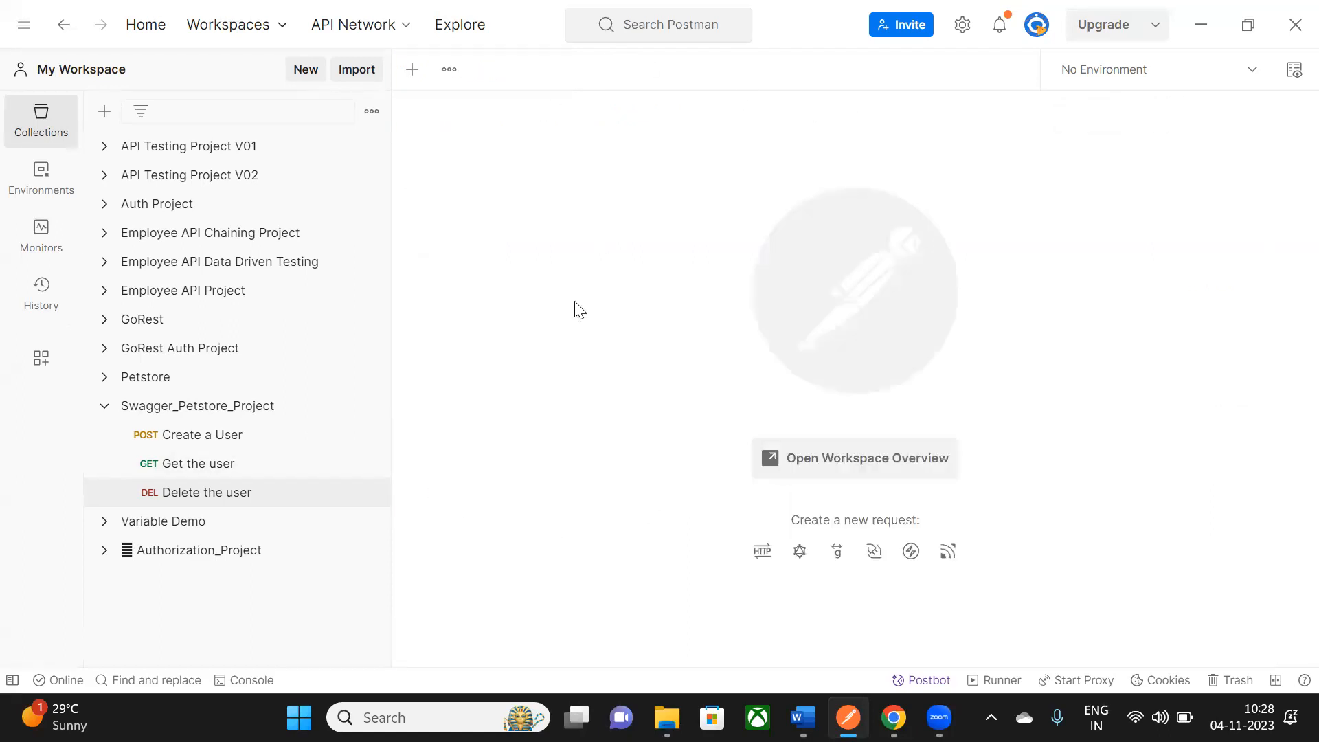
{"action": "left_click", "coordinate": [240, 415]}
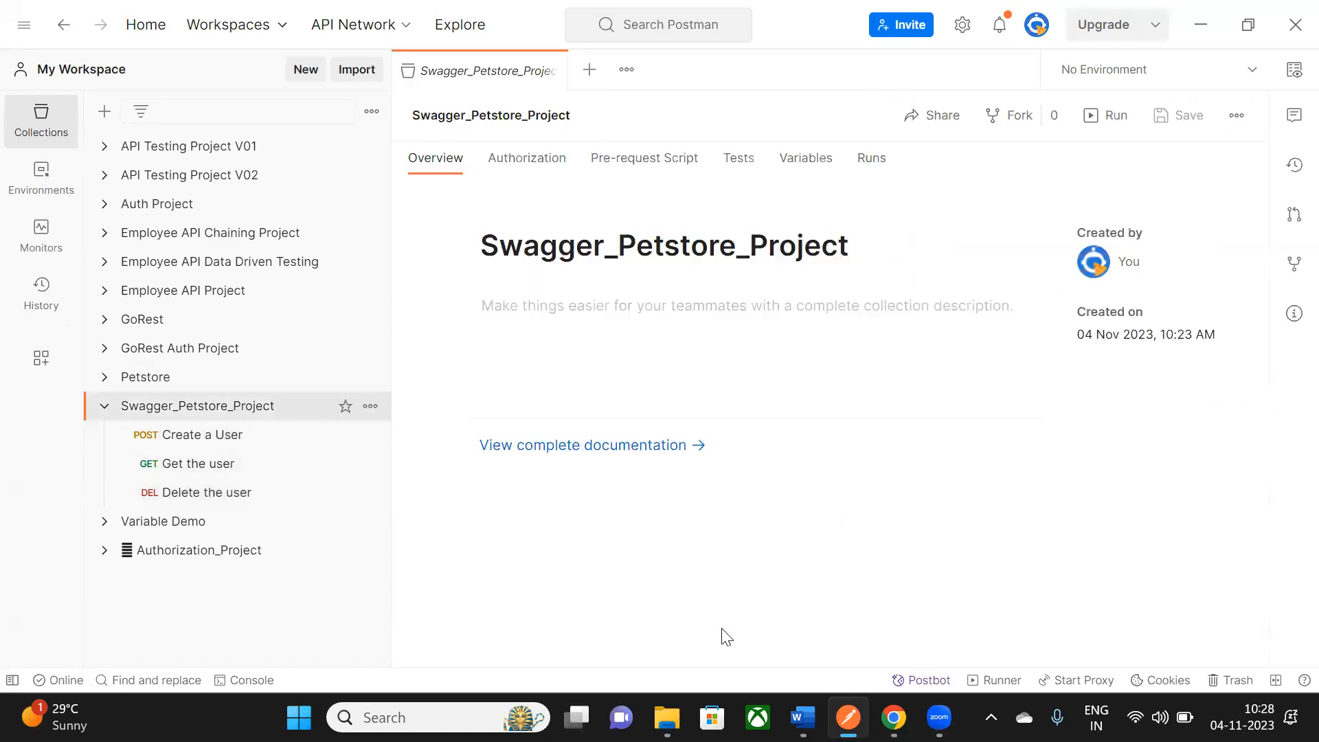
{"action": "mouse_move", "coordinate": [802, 717]}
{"action": "left_click", "coordinate": [893, 717]}
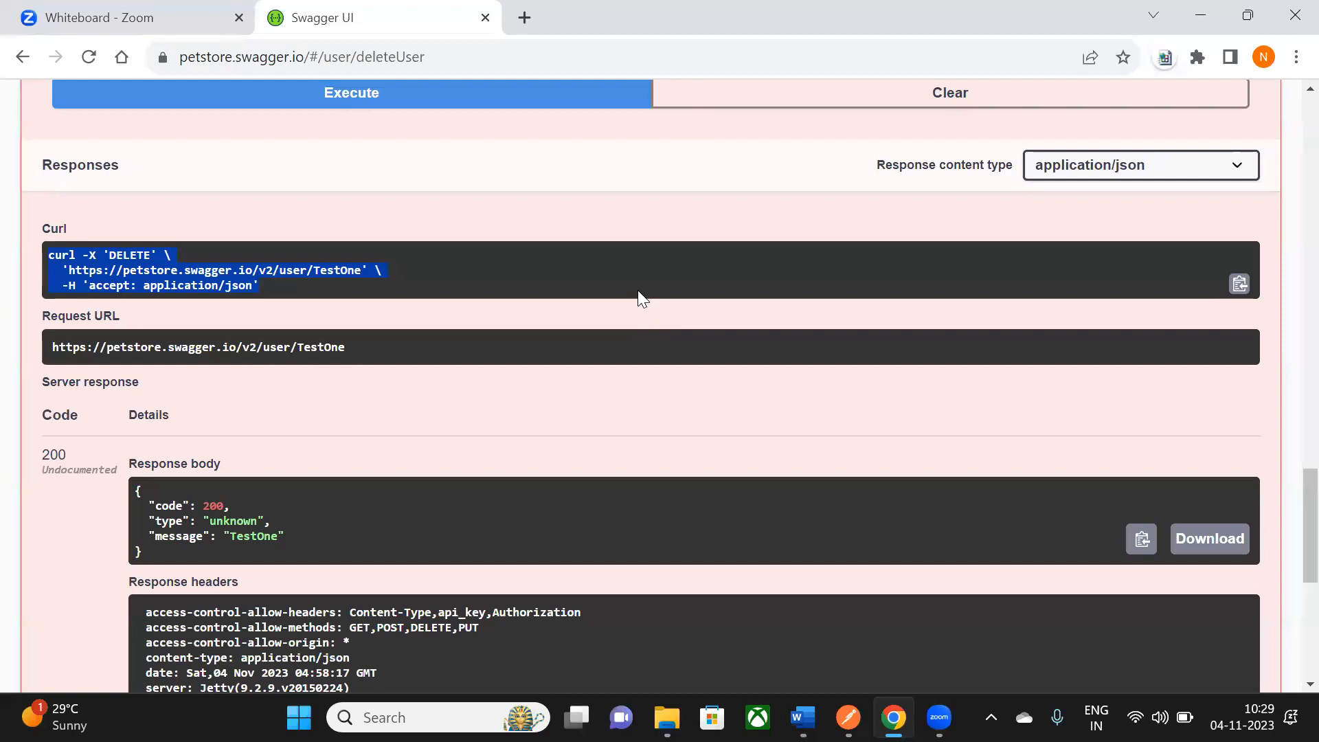
{"action": "scroll", "coordinate": [872, 352], "scroll_direction": "up", "scroll_amount": 5}
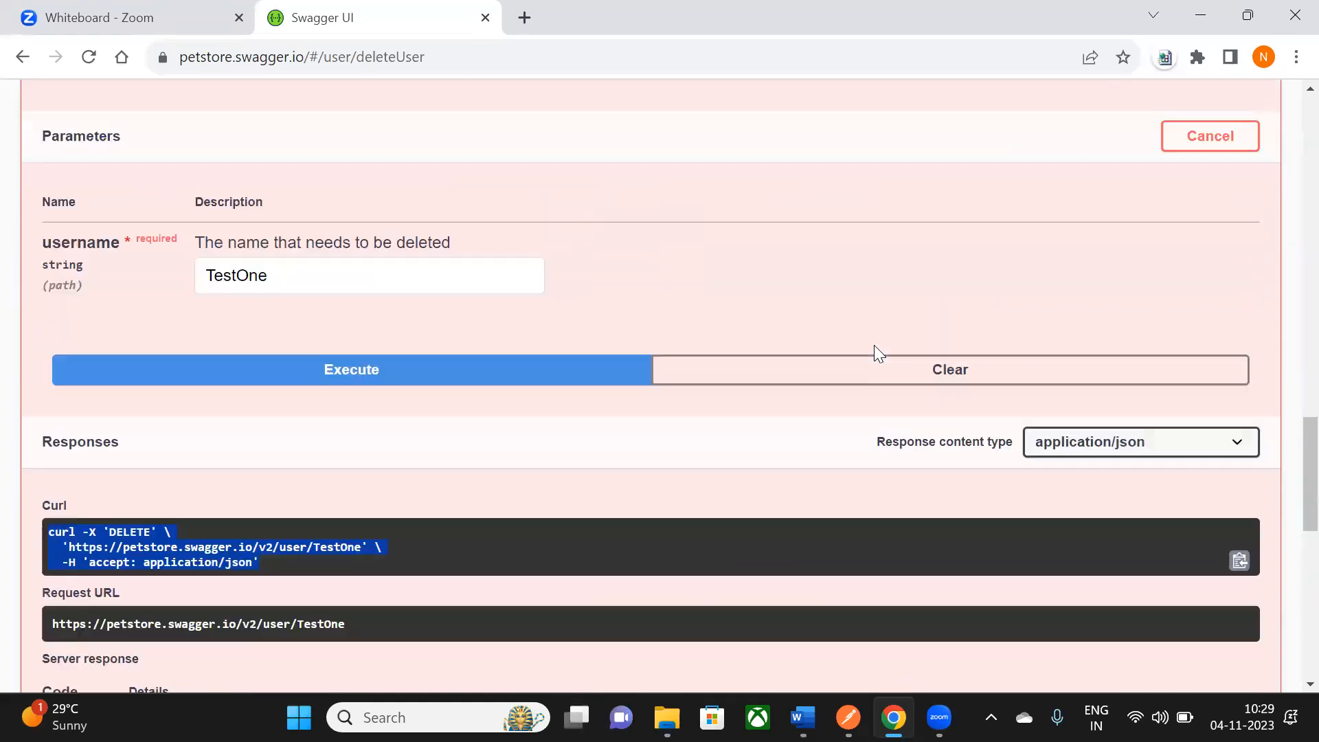
{"action": "scroll", "coordinate": [867, 319], "scroll_direction": "down", "scroll_amount": 1}
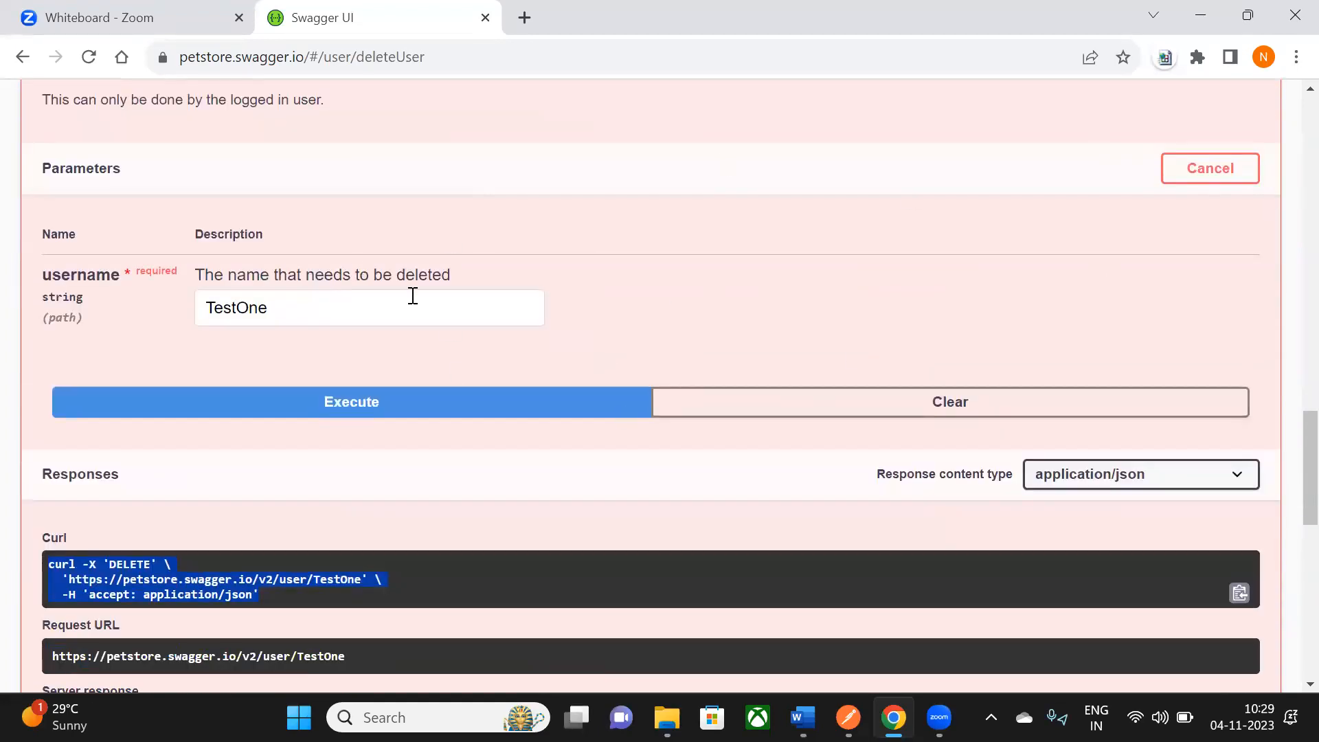
{"action": "scroll", "coordinate": [280, 411], "scroll_direction": "down", "scroll_amount": 3}
{"action": "left_click", "coordinate": [150, 377]}
{"action": "left_click_drag", "start_coordinate": [183, 373], "coordinate": [293, 396]}
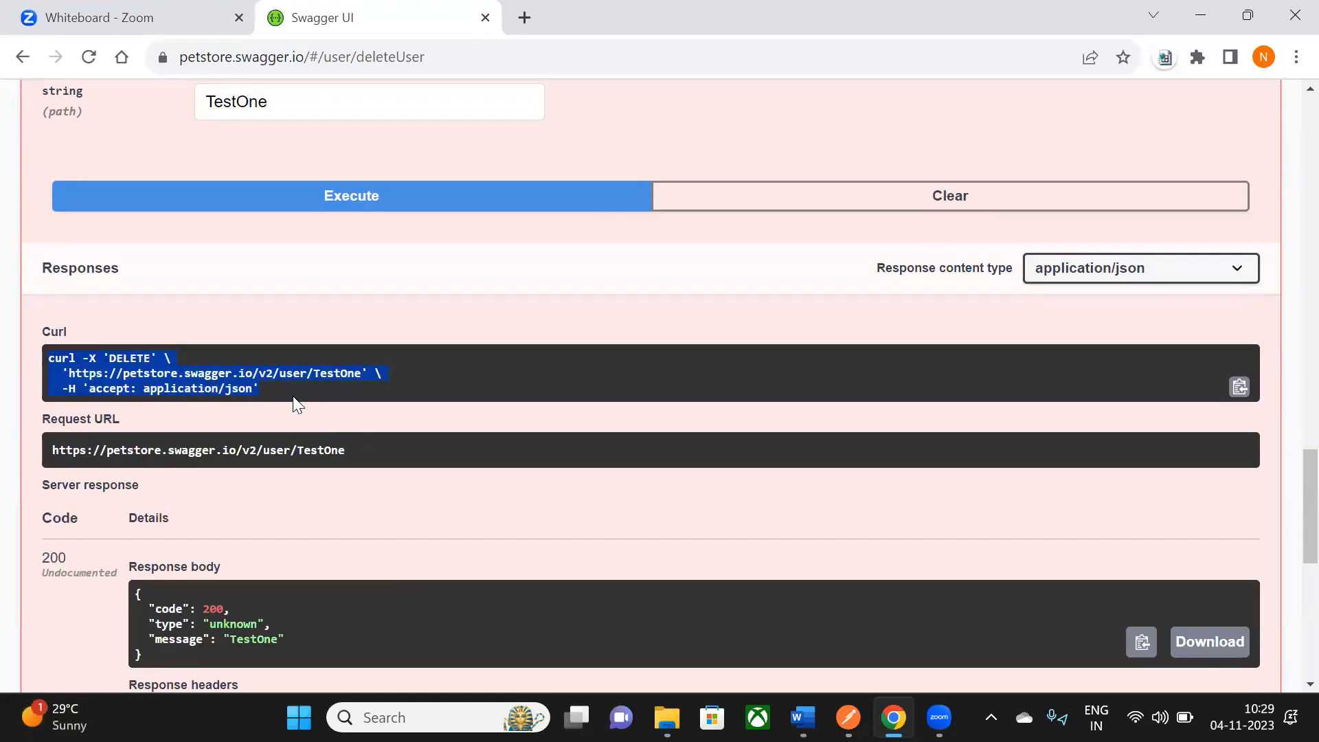
{"action": "scroll", "coordinate": [292, 404], "scroll_direction": "down", "scroll_amount": 6}
{"action": "scroll", "coordinate": [310, 401], "scroll_direction": "down", "scroll_amount": 1}
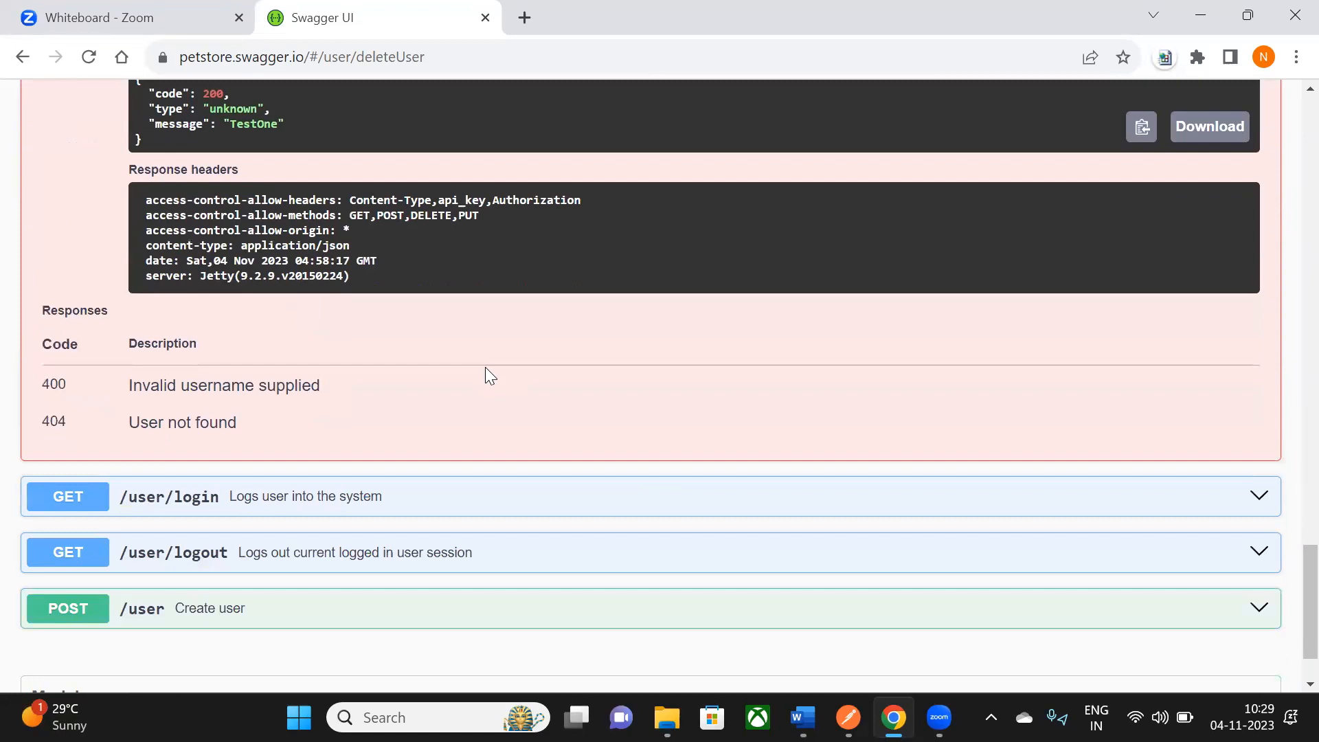
{"action": "key", "text": "alt+Tab"}
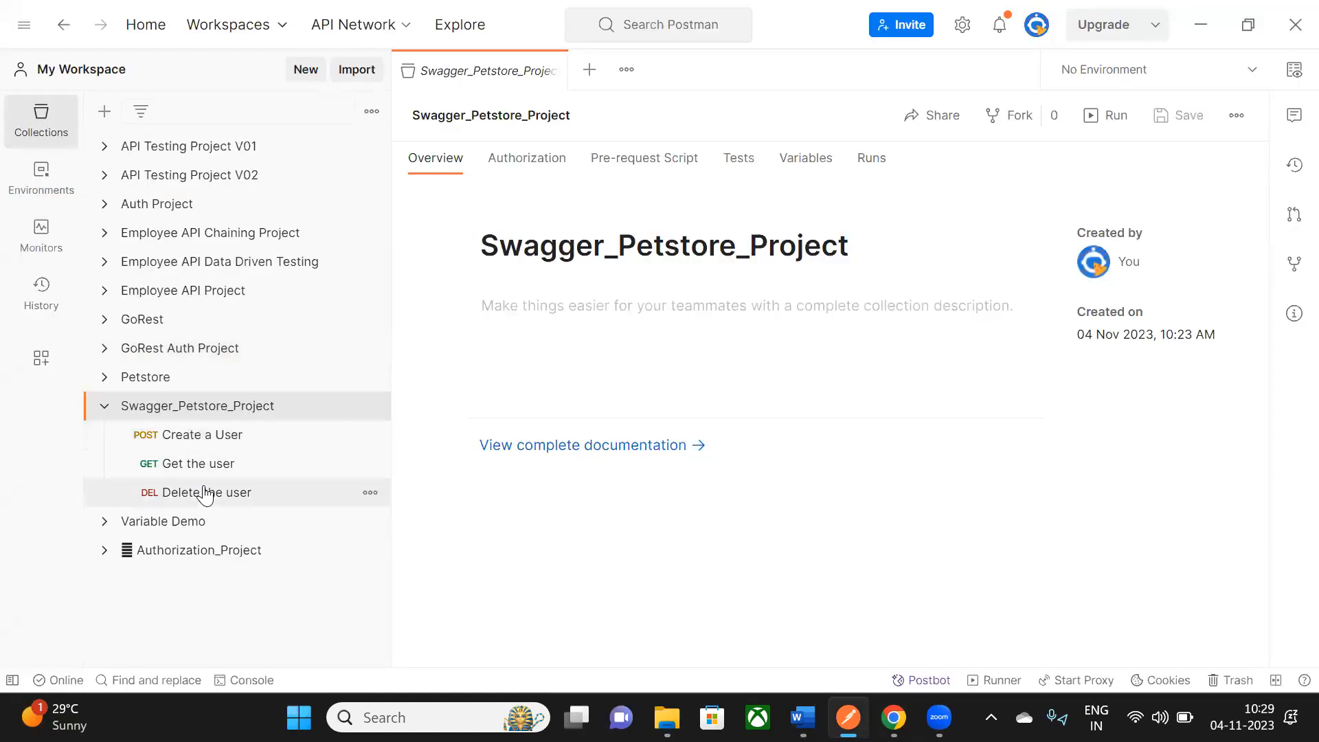
- Glance at the Swagger page, then review Create a User's Tests and Pre-request Script in Postman
{"action": "key", "text": "alt+Tab"}
{"action": "scroll", "coordinate": [663, 411], "scroll_direction": "up", "scroll_amount": 2}
{"action": "key", "text": "alt+Tab"}
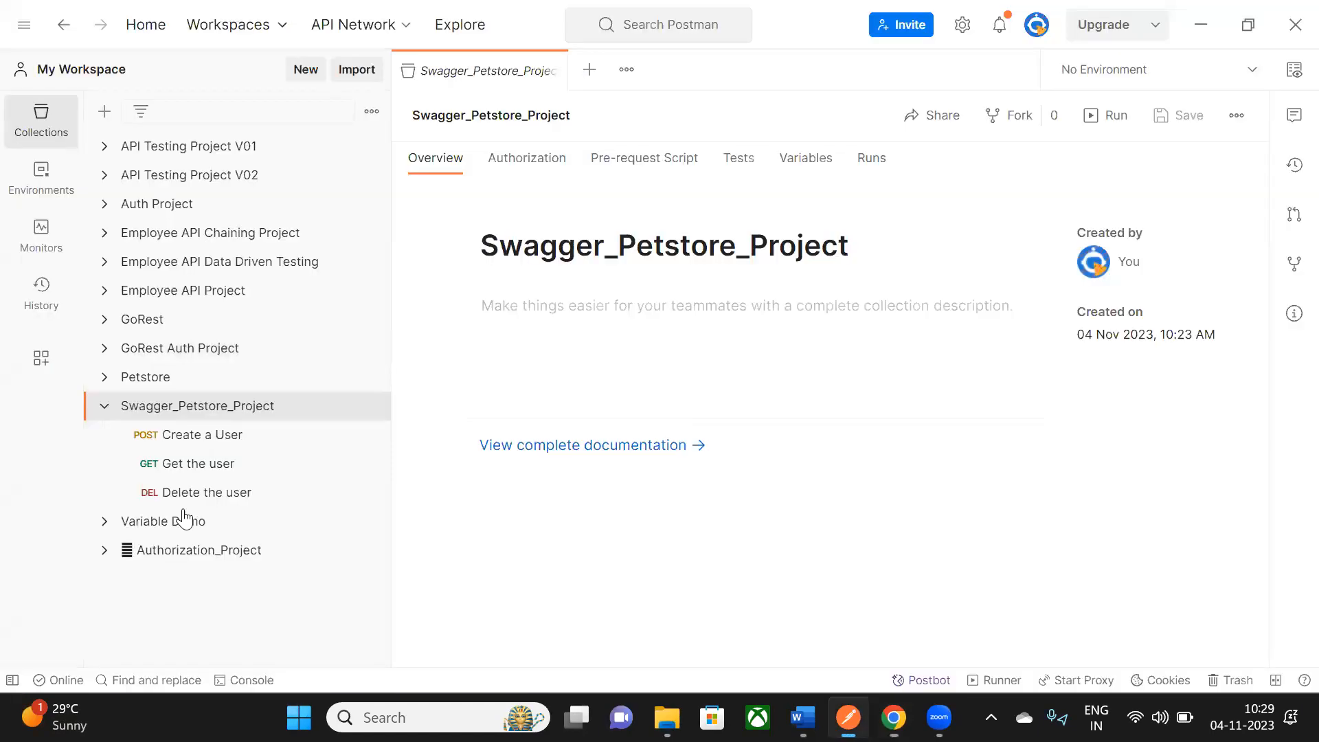
{"action": "left_click", "coordinate": [195, 444]}
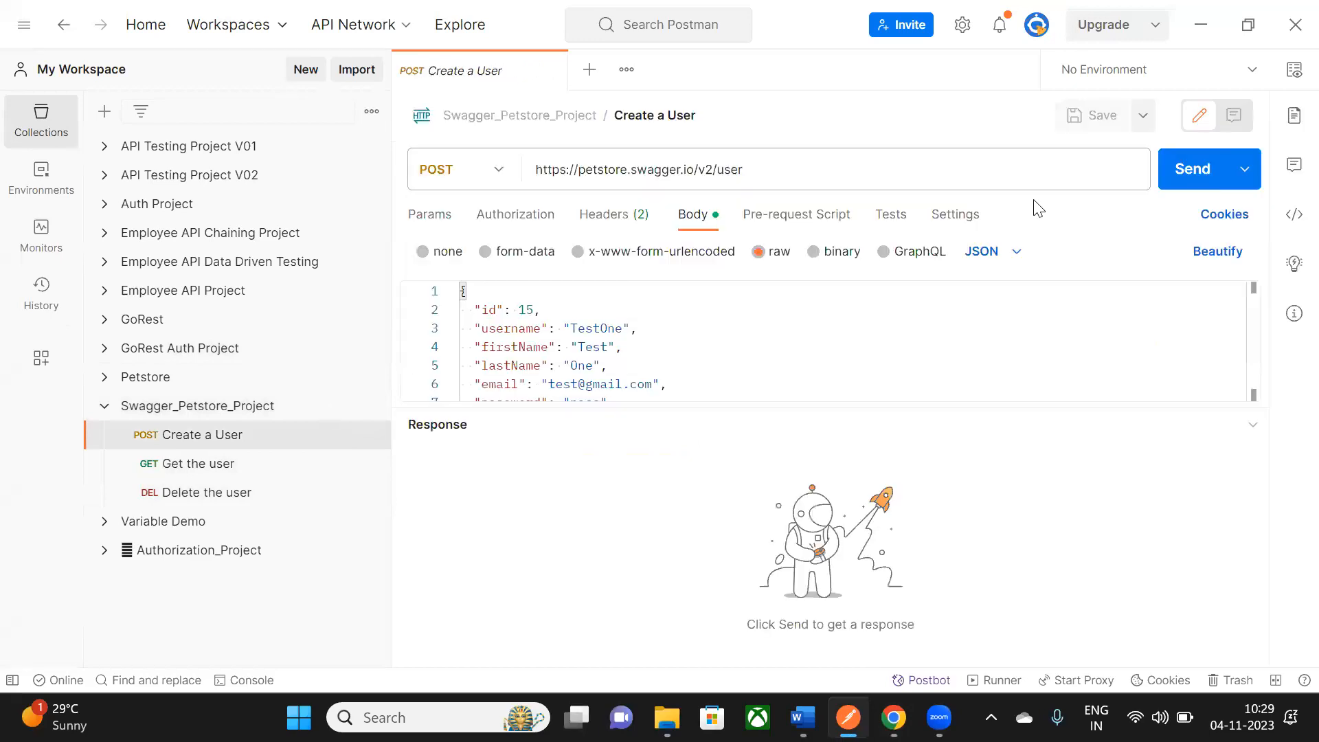
{"action": "left_click", "coordinate": [894, 221]}
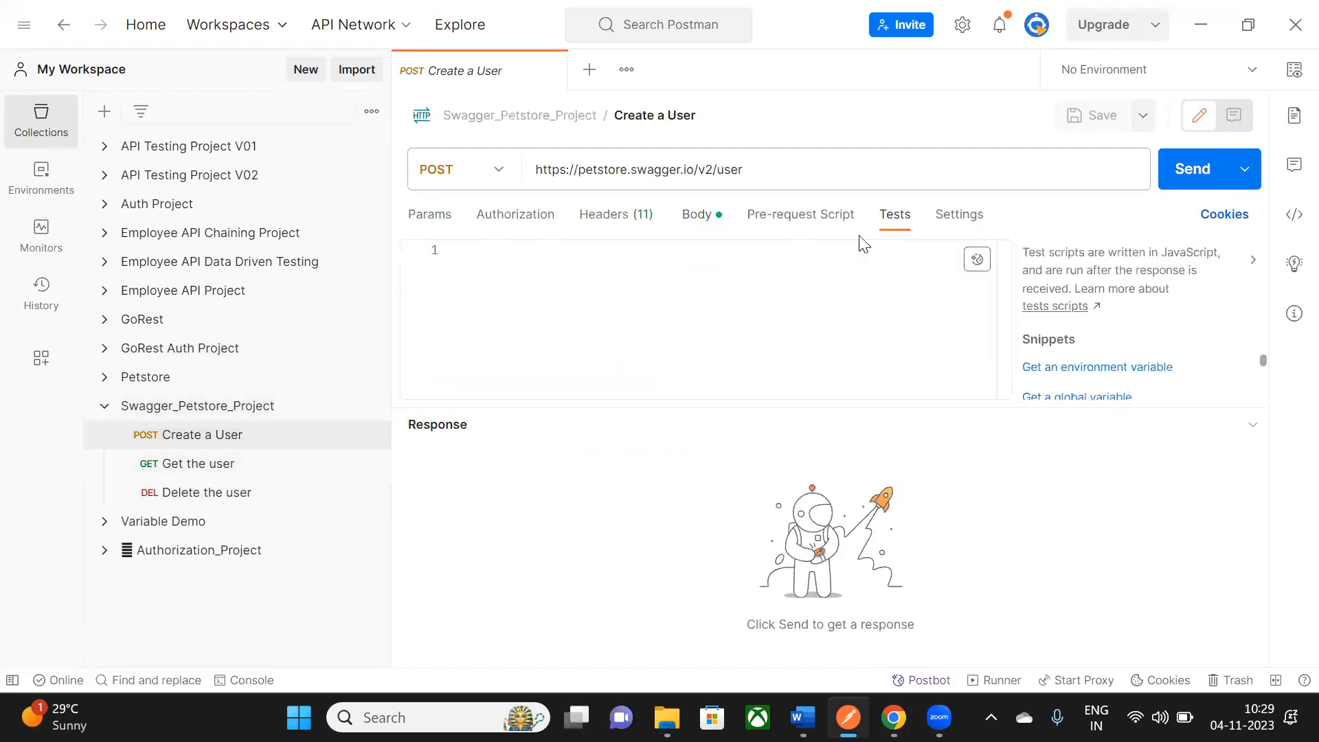
{"action": "left_click", "coordinate": [801, 222]}
- Open the Get the user and Delete the user requests, then bring up Swagger's delete-user page
{"action": "left_click", "coordinate": [239, 463]}
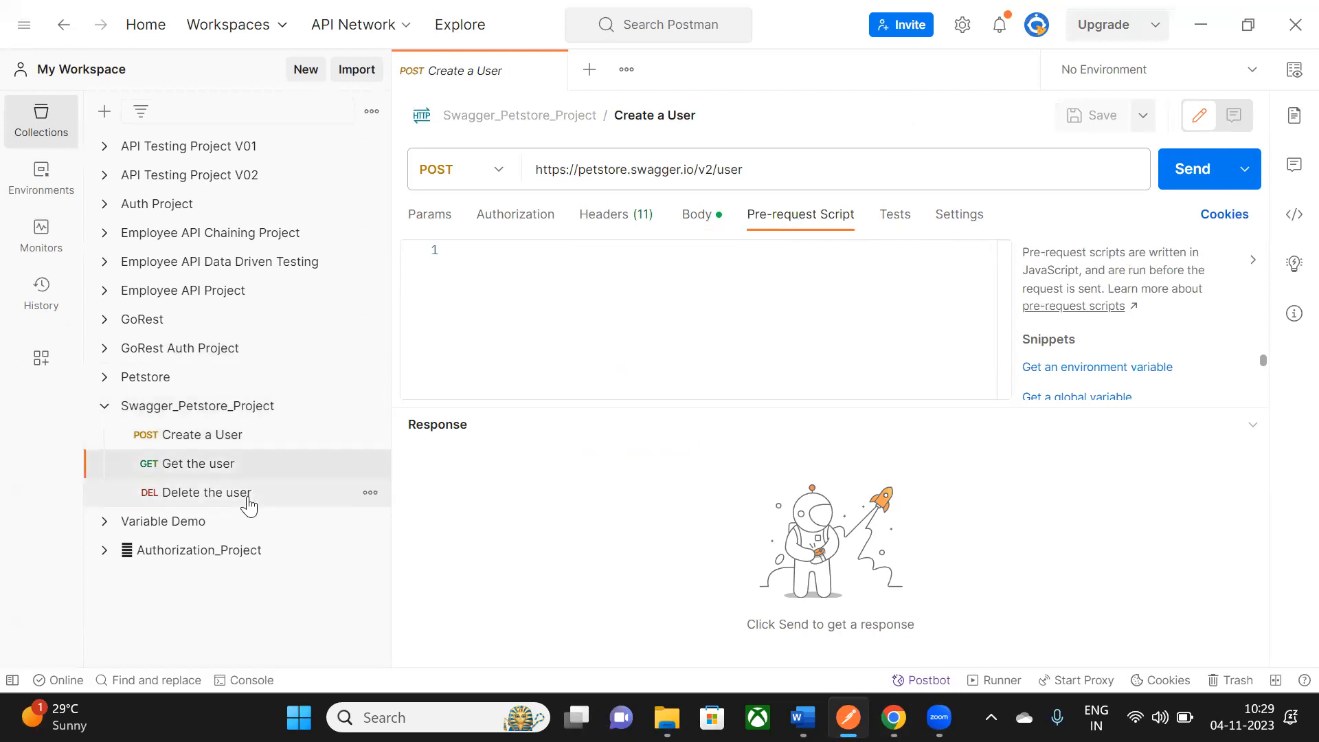
{"action": "left_click", "coordinate": [246, 496]}
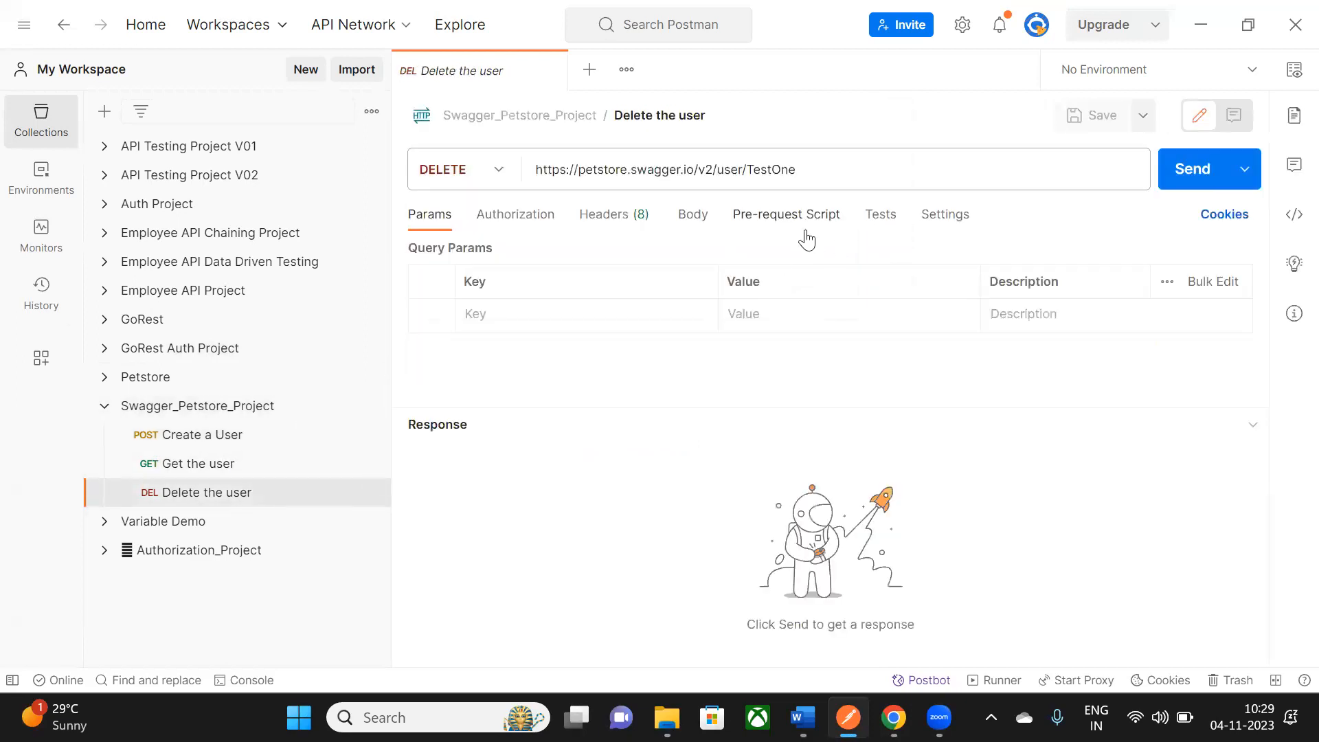
{"action": "key", "text": "alt+Tab"}
{"action": "scroll", "coordinate": [929, 391], "scroll_direction": "up", "scroll_amount": 7}
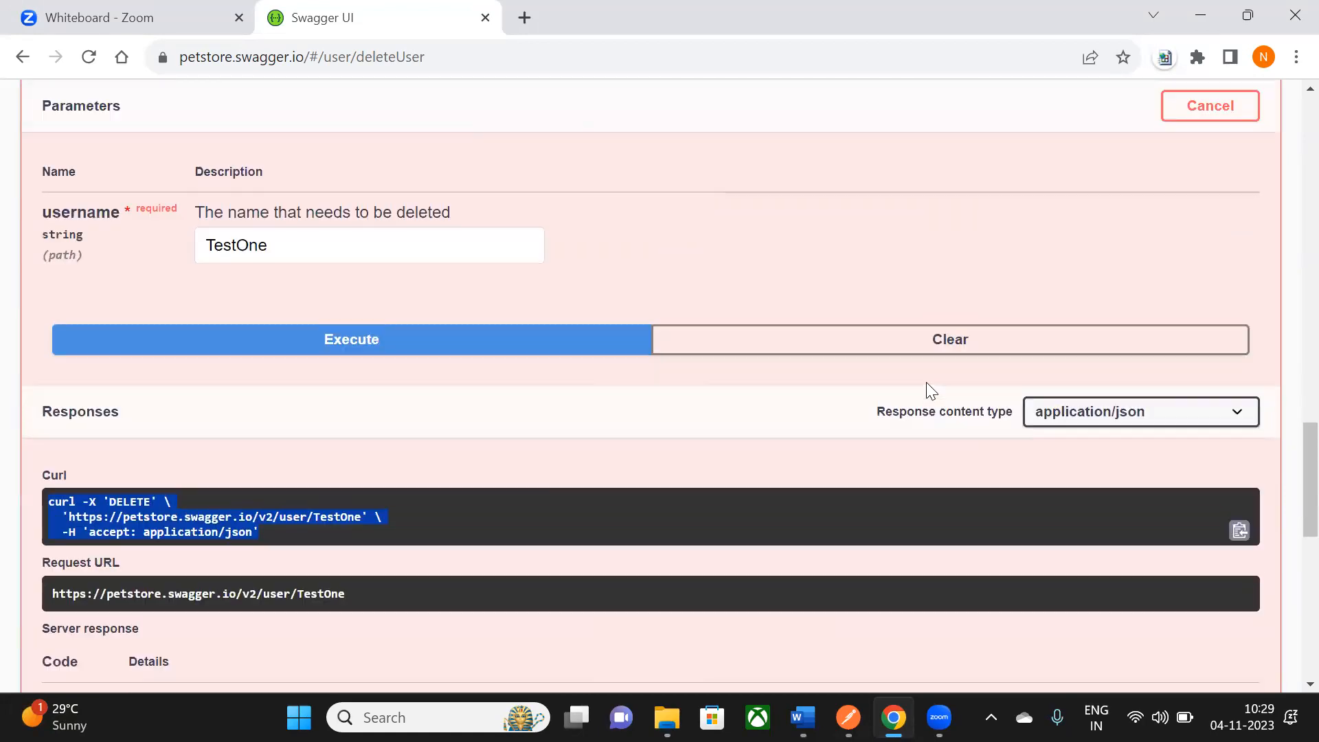
- Scroll up from the Delete user operation to Swagger's user endpoints, then return to Postman's Delete the user request
{"action": "scroll", "coordinate": [594, 373], "scroll_direction": "up", "scroll_amount": 4}
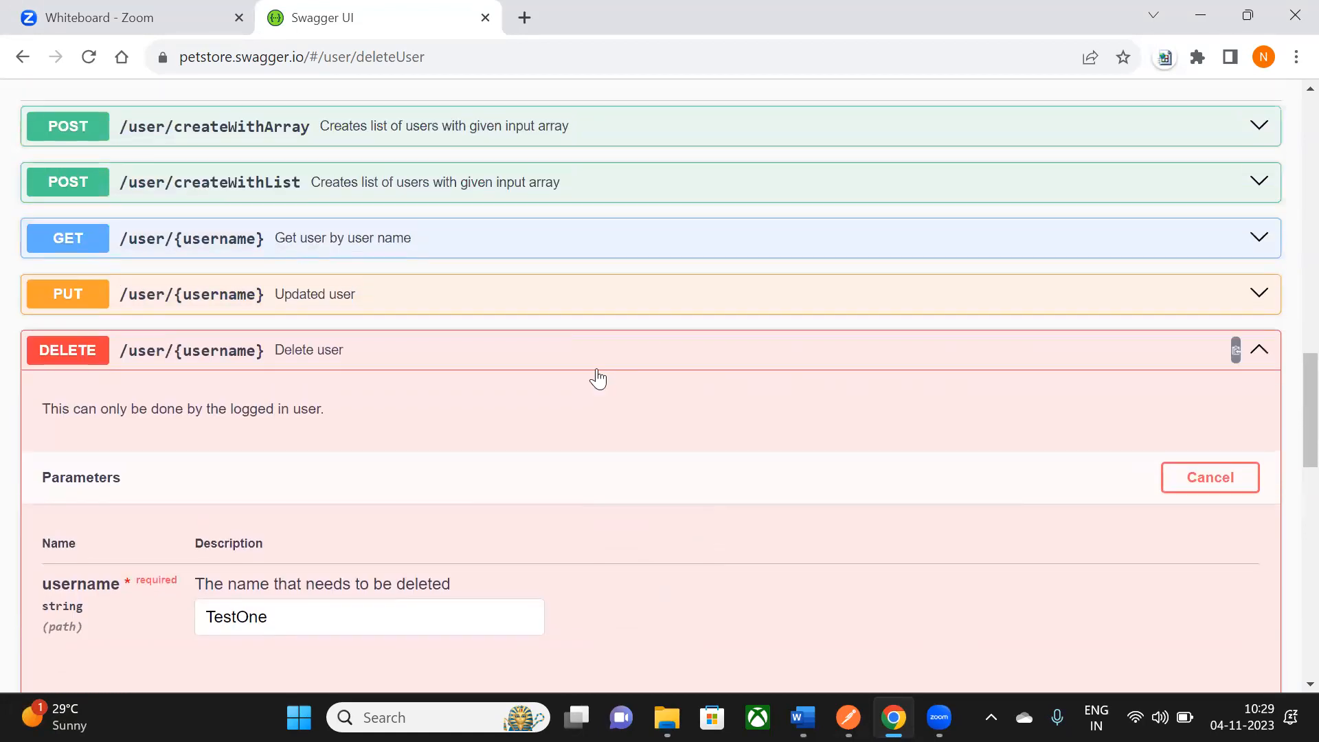
{"action": "scroll", "coordinate": [595, 378], "scroll_direction": "up", "scroll_amount": 2}
{"action": "scroll", "coordinate": [597, 377], "scroll_direction": "up", "scroll_amount": 1}
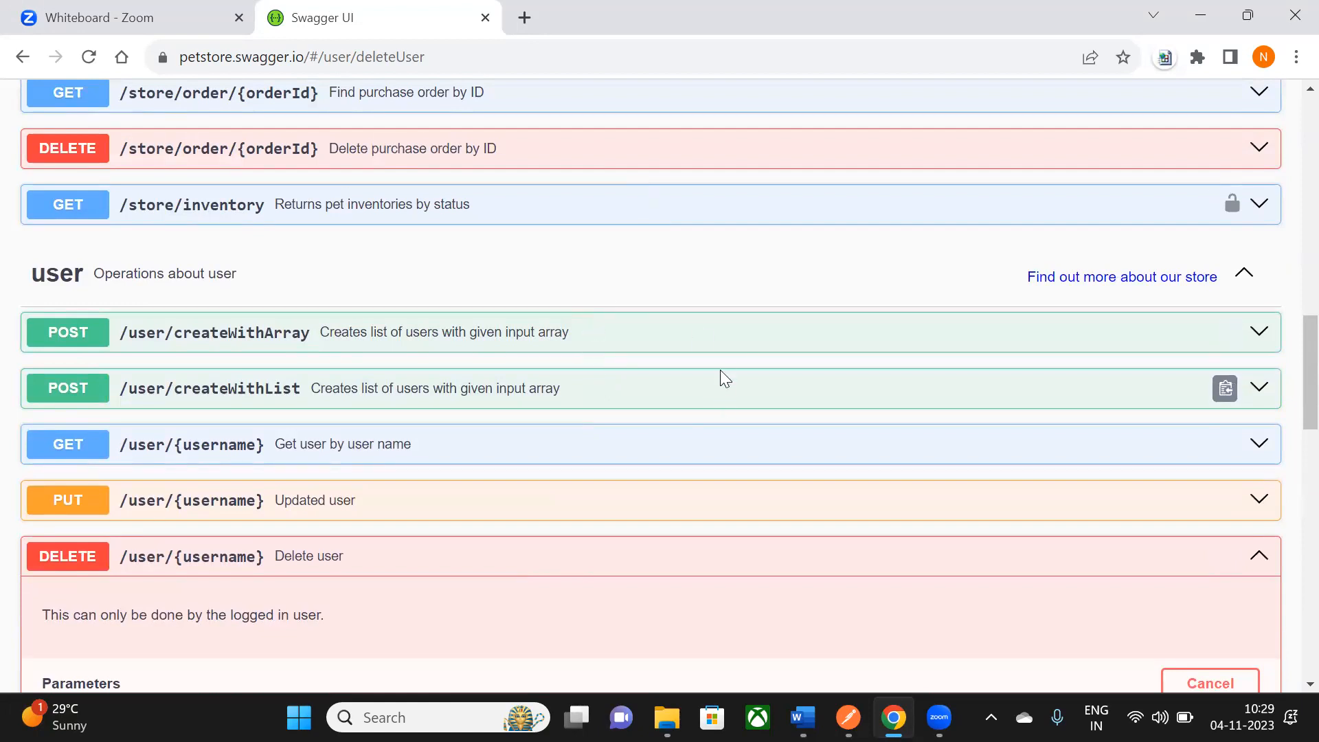
{"action": "key", "text": "alt+Tab"}
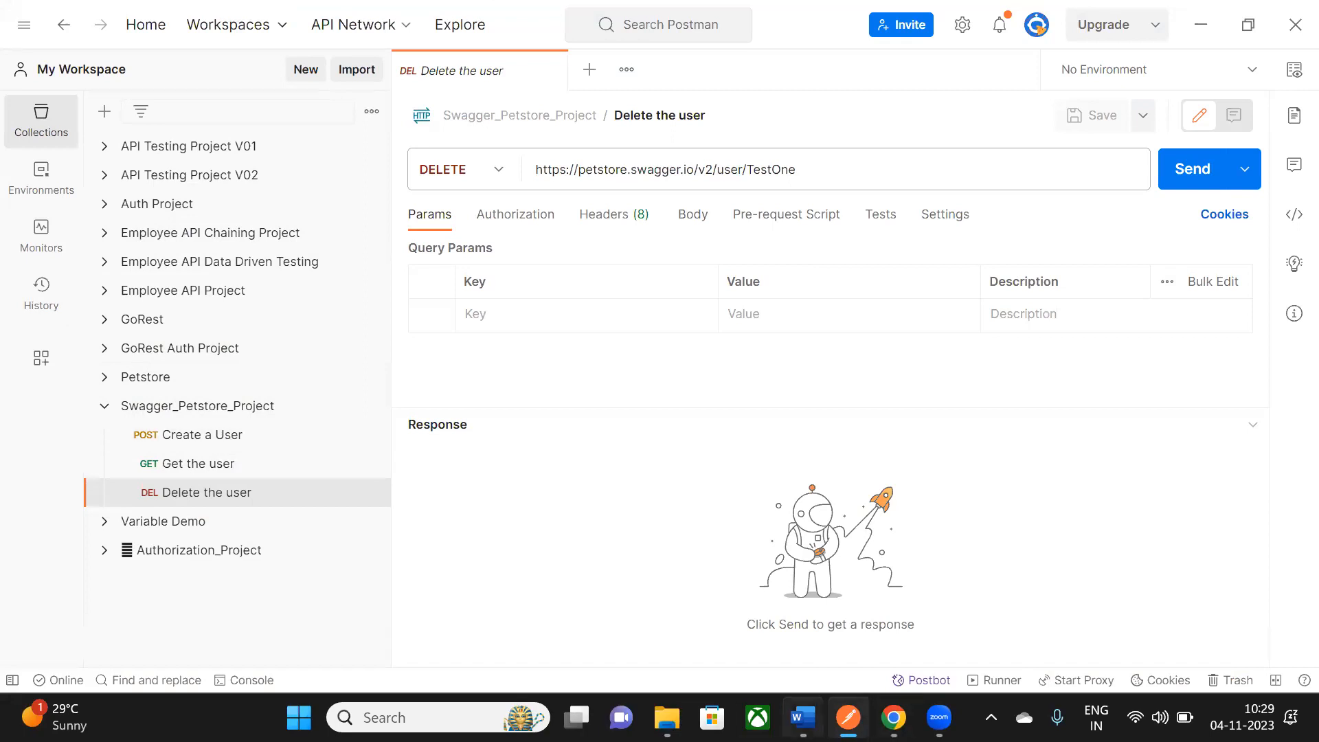
{"action": "left_click", "coordinate": [803, 717]}
{"action": "scroll", "coordinate": [675, 382], "scroll_direction": "up", "scroll_amount": 1}
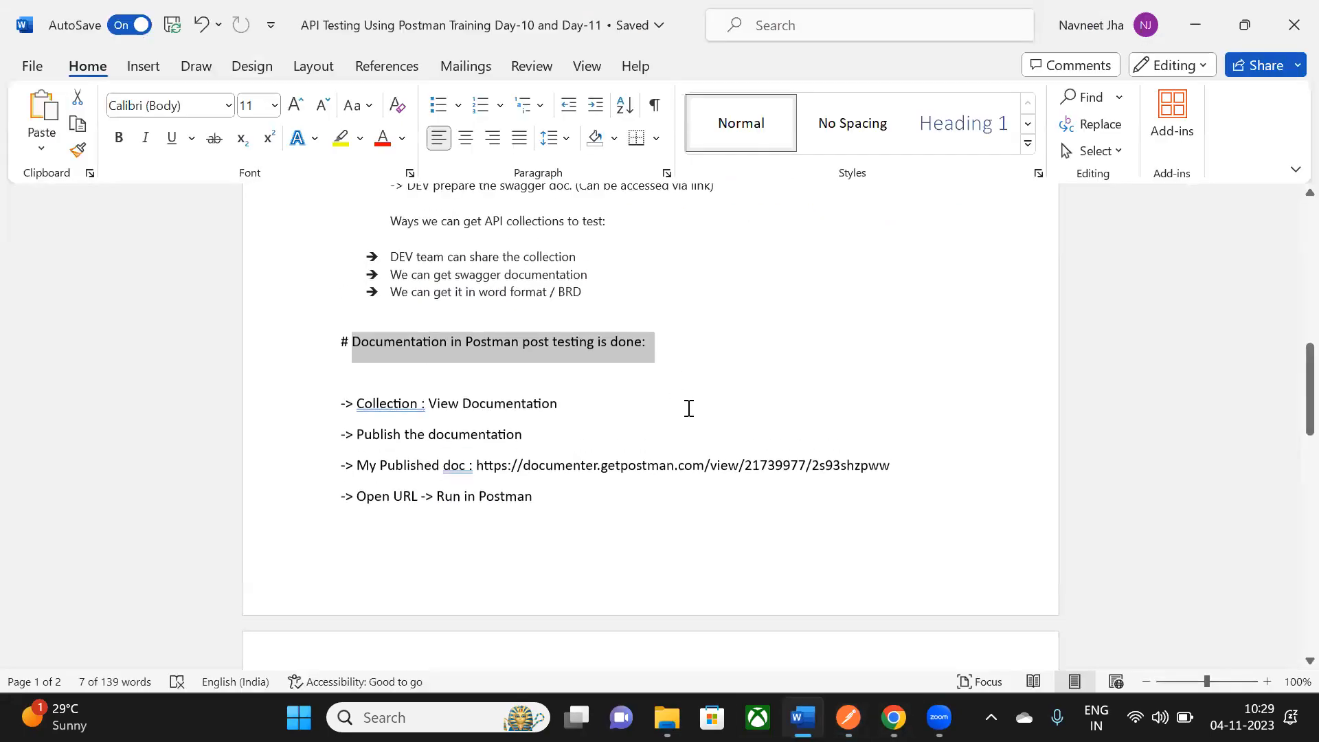
{"action": "left_click", "coordinate": [383, 361]}
{"action": "triple_click", "coordinate": [703, 336]}
{"action": "scroll", "coordinate": [707, 364], "scroll_direction": "up", "scroll_amount": 1}
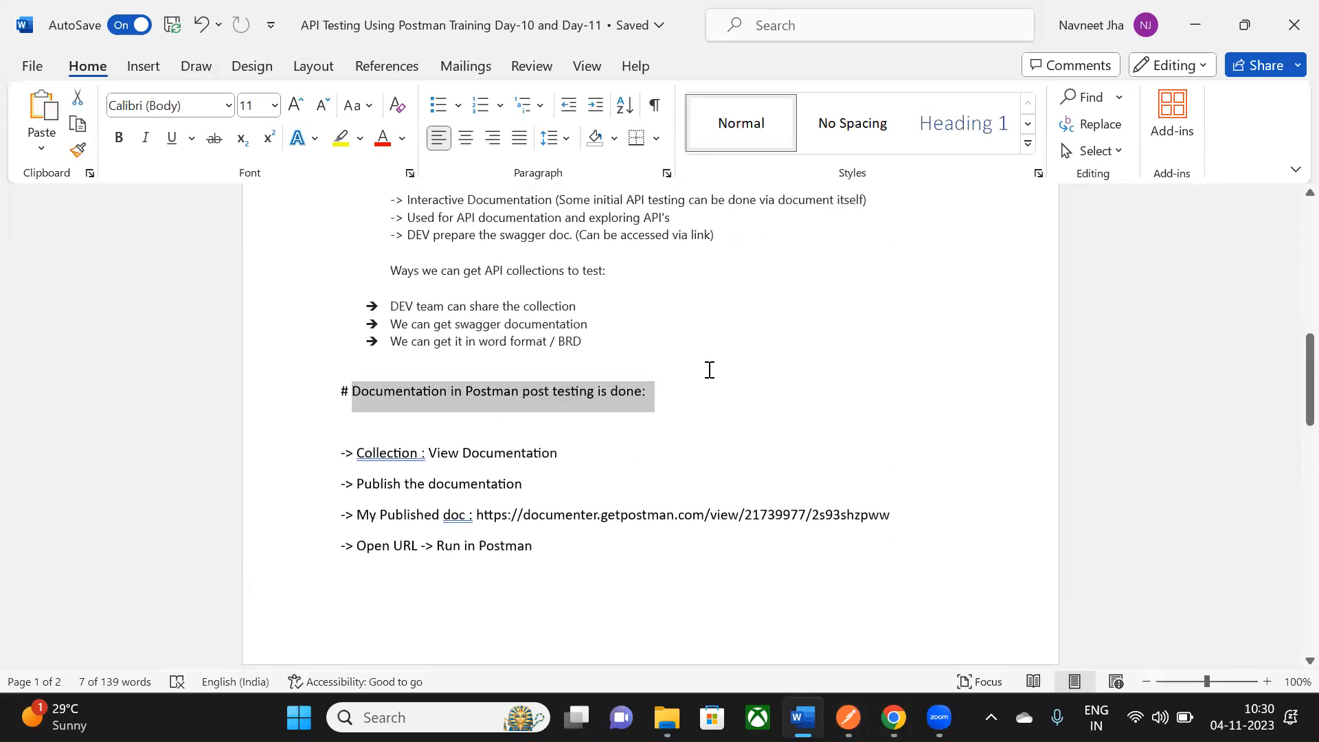
{"action": "key", "text": "alt+Tab"}
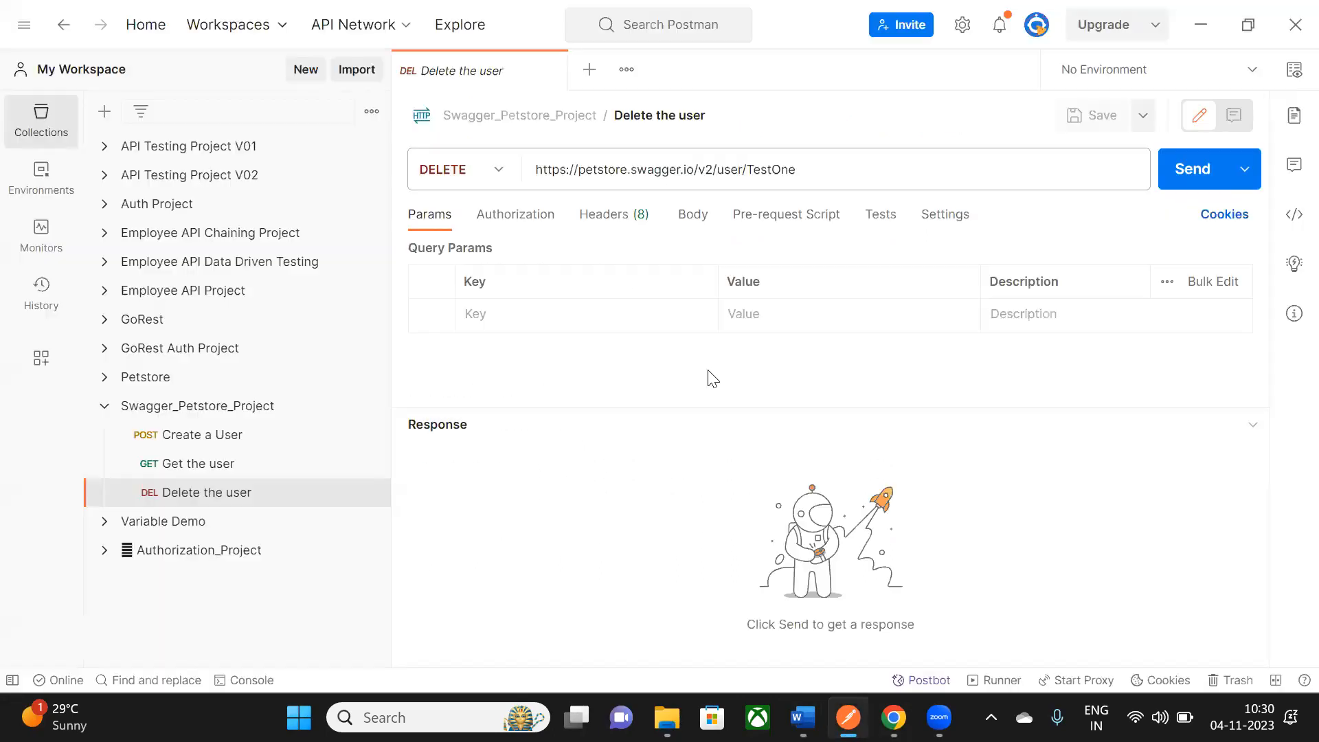
- Close the Delete the user tab and open the Swagger_Petstore_Project collection overview
{"action": "left_click", "coordinate": [103, 410]}
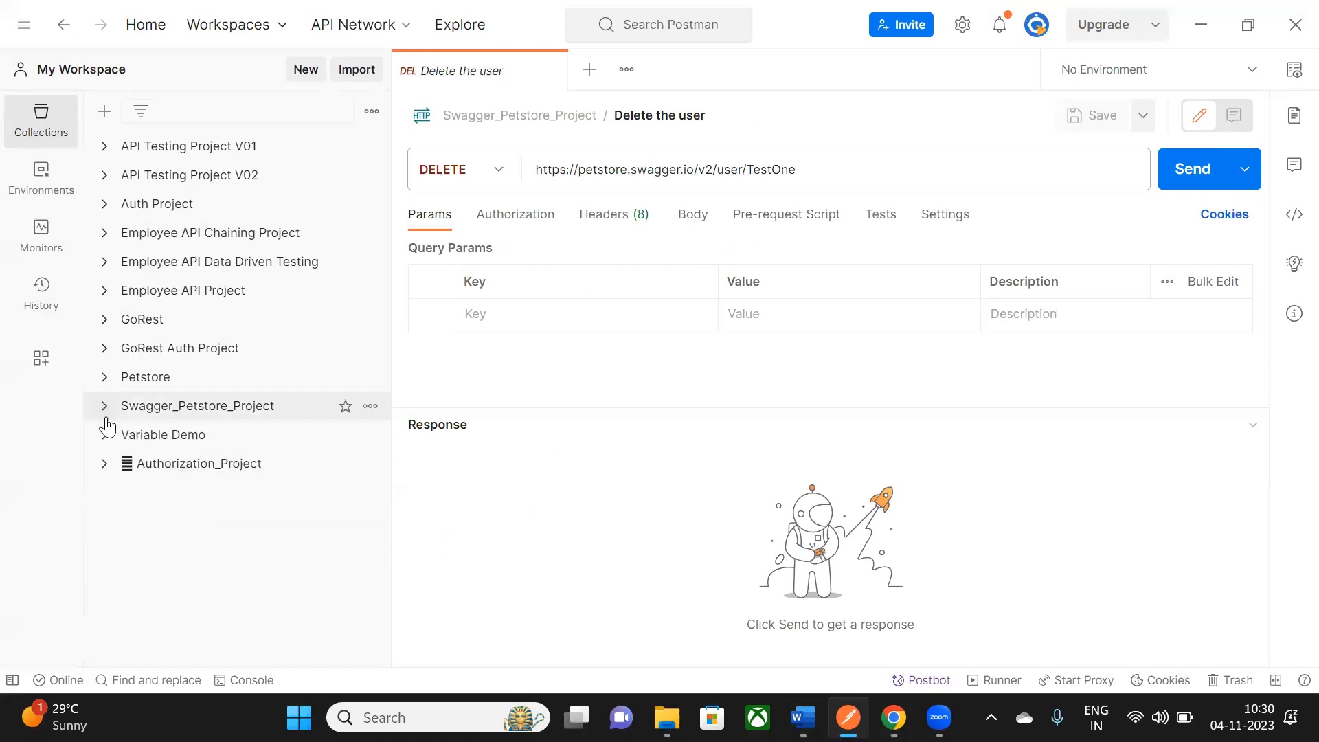
{"action": "left_click", "coordinate": [551, 70]}
{"action": "left_click", "coordinate": [172, 410]}
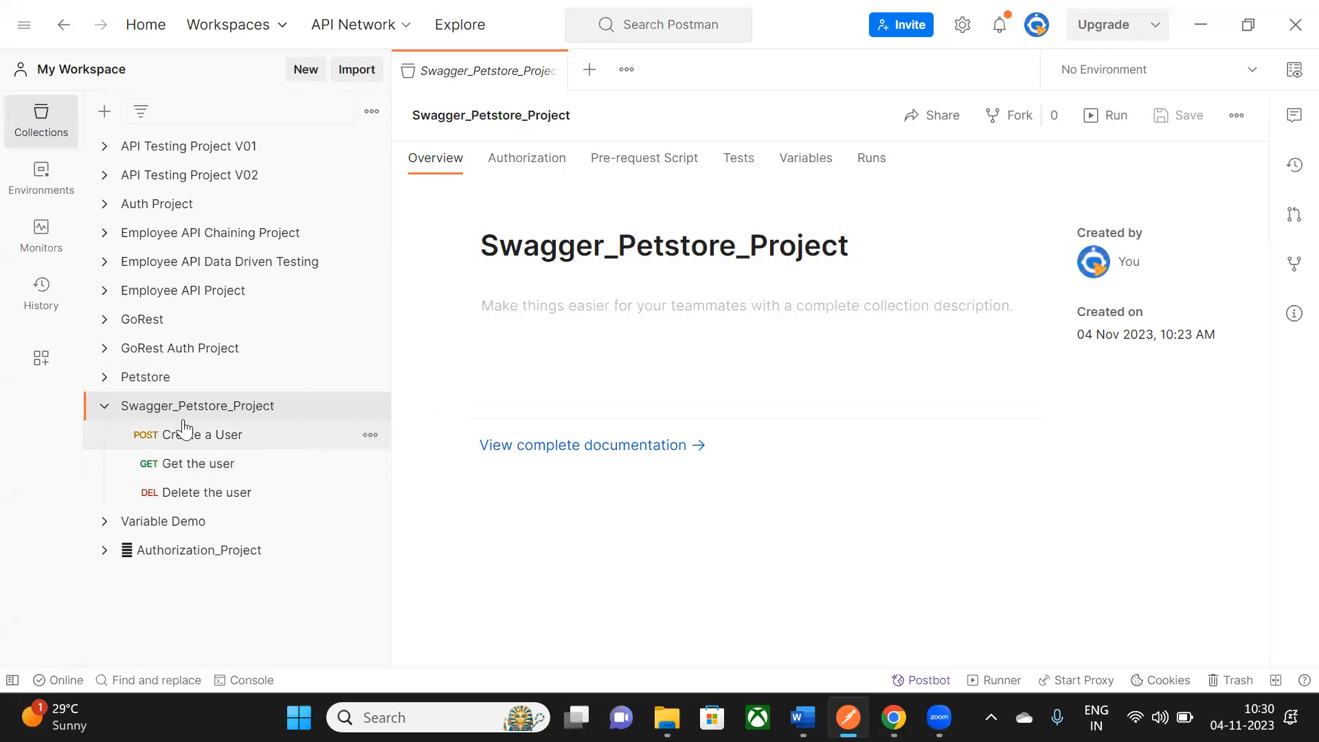
- Bring up the Swagger_Petstore_Project collection's actions menu and scroll through its options
{"action": "left_click", "coordinate": [104, 411]}
{"action": "left_click", "coordinate": [104, 411]}
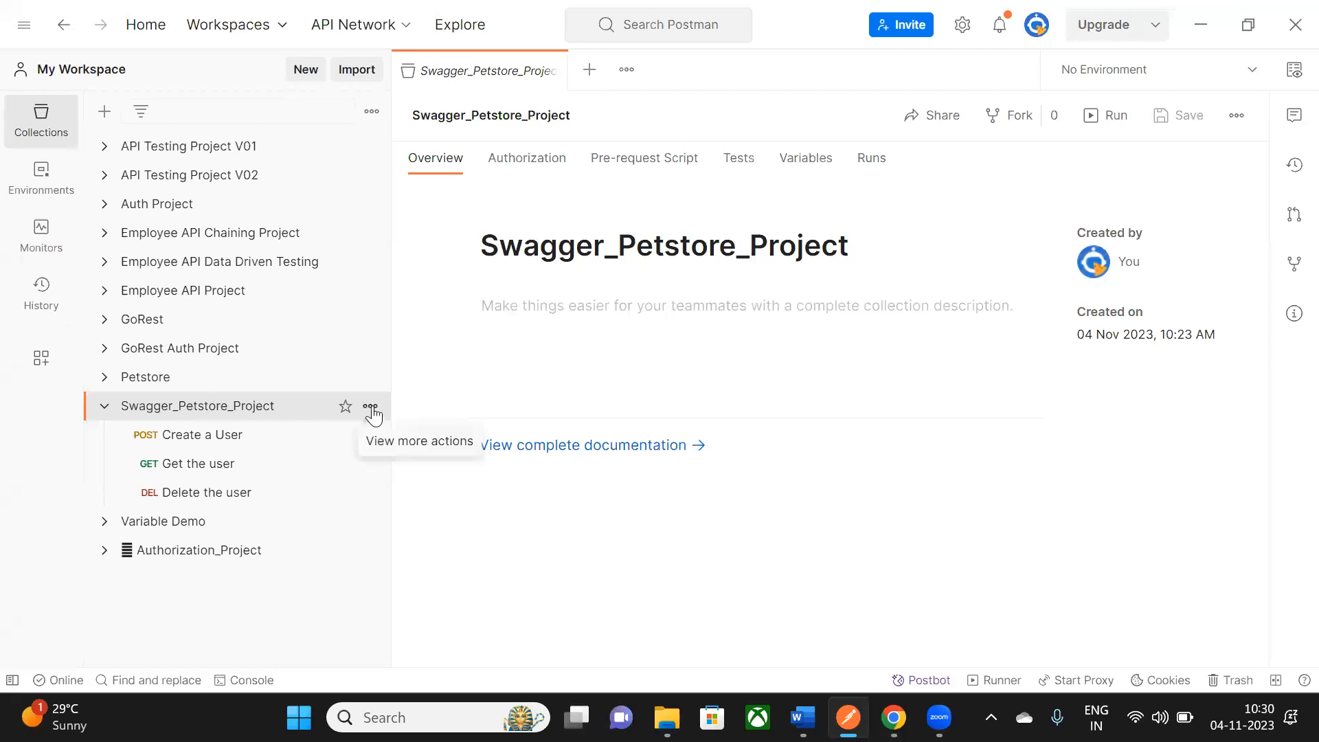
{"action": "left_click", "coordinate": [371, 408]}
{"action": "scroll", "coordinate": [275, 129], "scroll_direction": "down", "scroll_amount": 3}
{"action": "scroll", "coordinate": [274, 131], "scroll_direction": "down", "scroll_amount": 3}
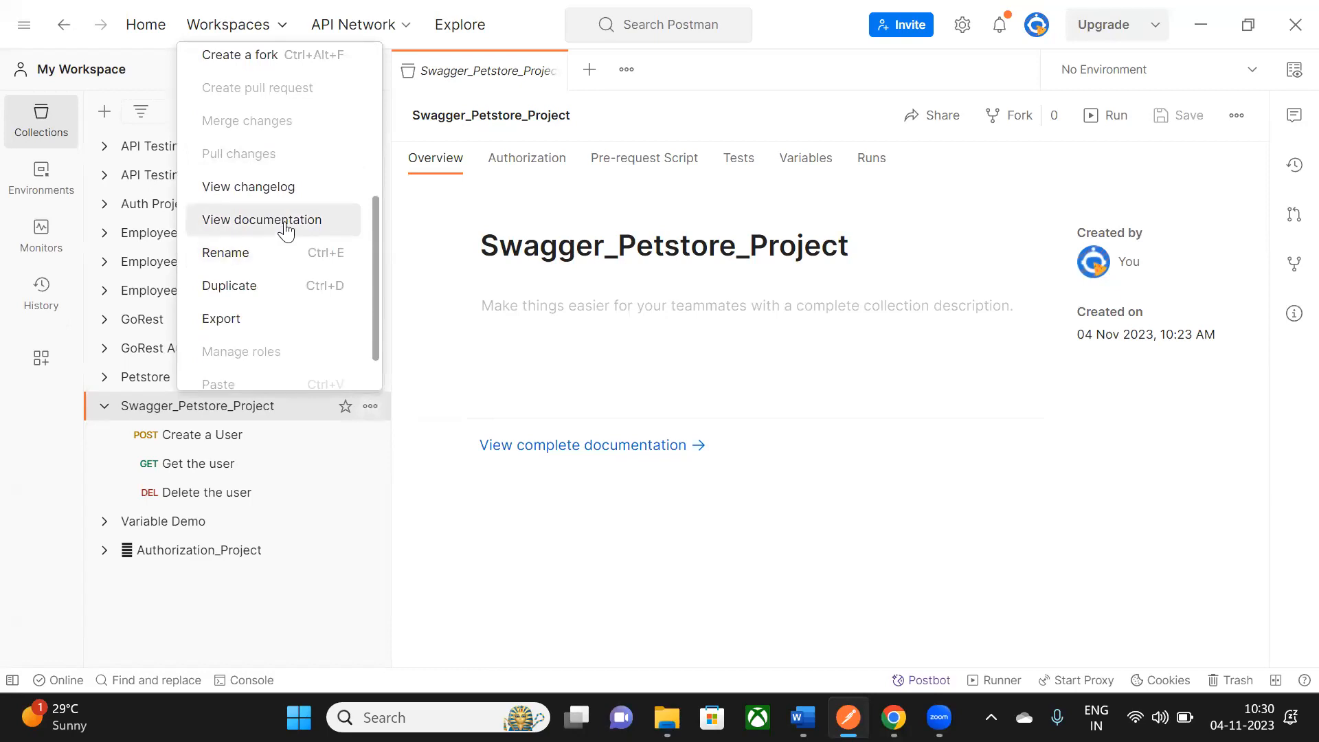
- Open the Swagger_Petstore_Project documentation and read the Create a User entry, highlighting its endpoint URL
{"action": "left_click", "coordinate": [286, 231]}
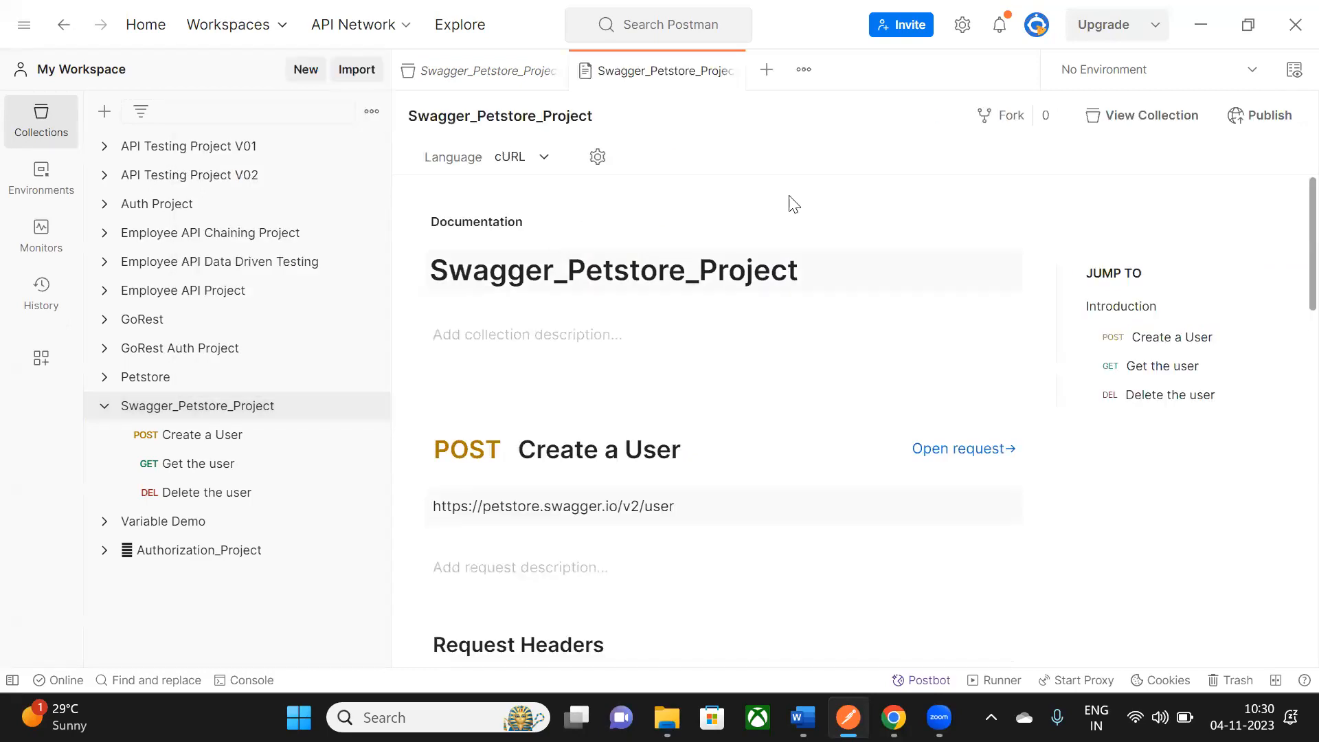
{"action": "scroll", "coordinate": [876, 287], "scroll_direction": "down", "scroll_amount": 2}
{"action": "scroll", "coordinate": [653, 254], "scroll_direction": "up", "scroll_amount": 2}
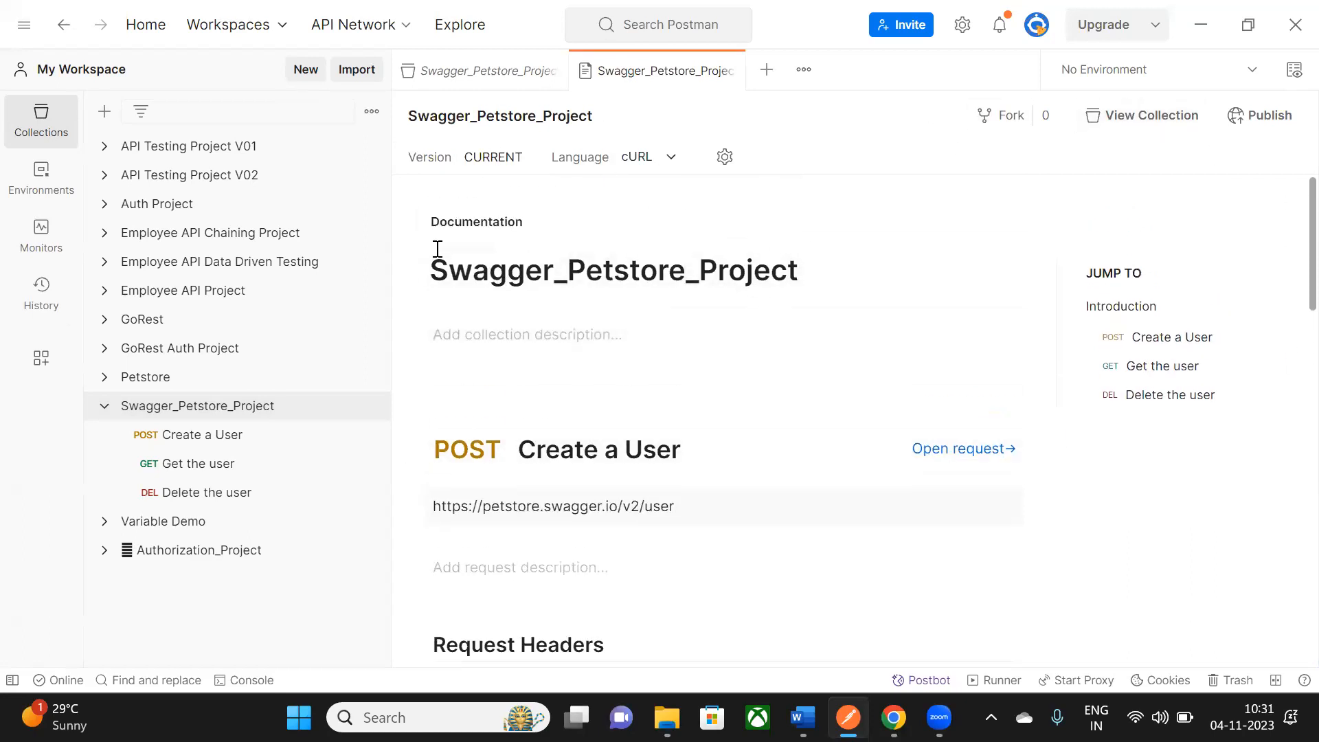
{"action": "left_click_drag", "start_coordinate": [431, 270], "coordinate": [803, 268]}
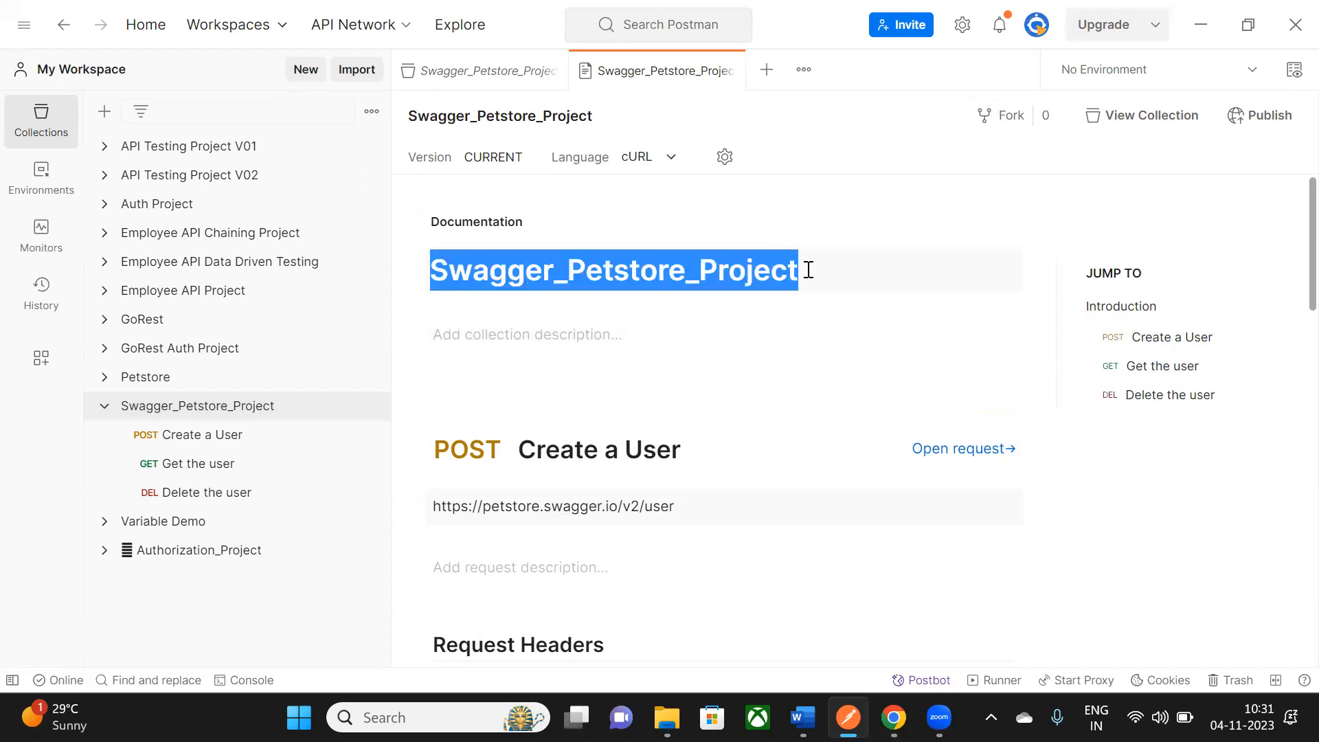
{"action": "scroll", "coordinate": [790, 231], "scroll_direction": "down", "scroll_amount": 2}
{"action": "scroll", "coordinate": [790, 231], "scroll_direction": "down", "scroll_amount": 2}
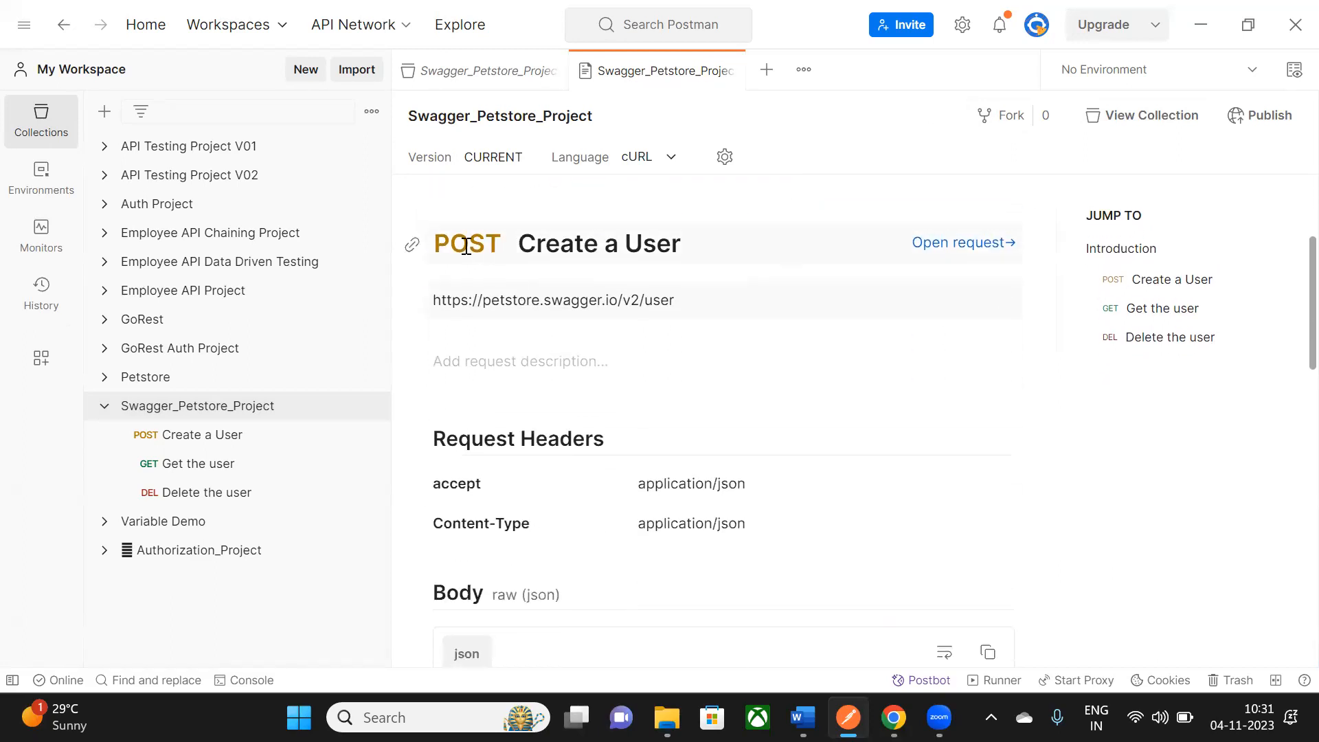
{"action": "left_click_drag", "start_coordinate": [443, 244], "coordinate": [694, 247]}
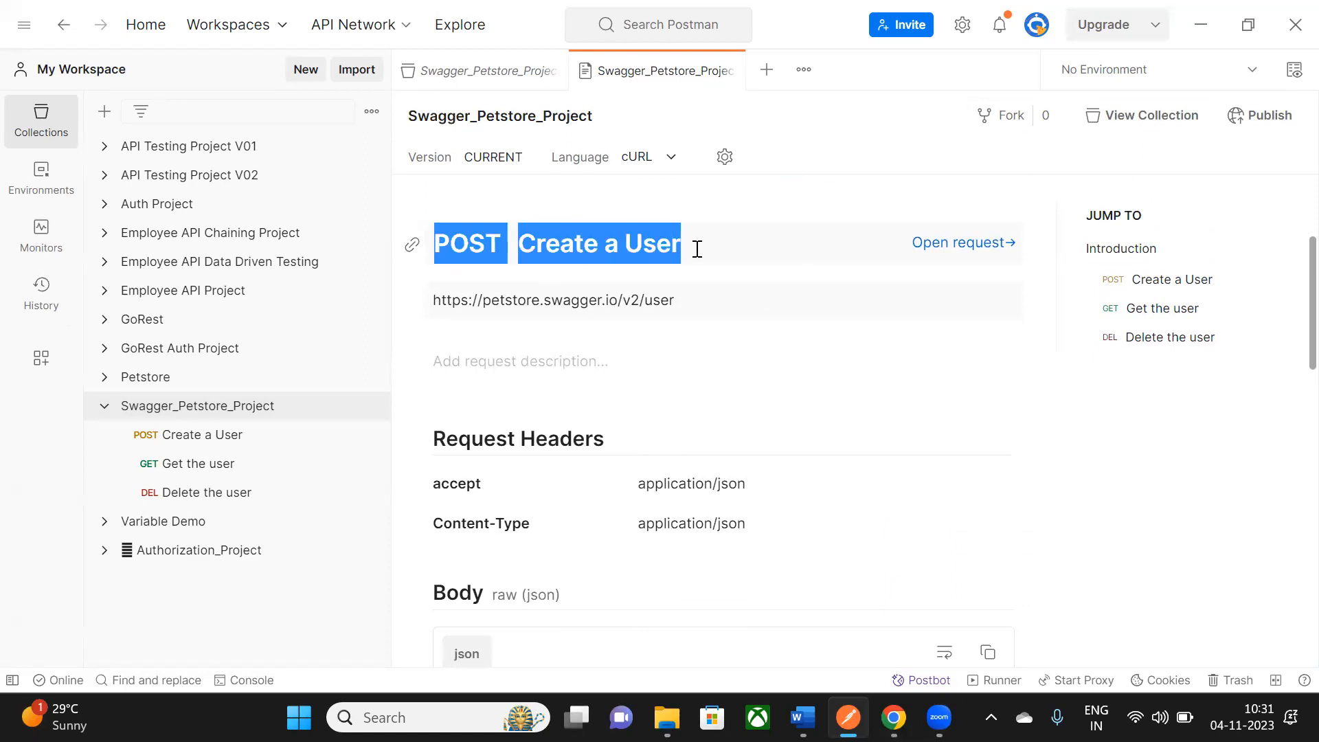
{"action": "scroll", "coordinate": [495, 230], "scroll_direction": "down", "scroll_amount": 2}
{"action": "left_click_drag", "start_coordinate": [459, 197], "coordinate": [680, 200]}
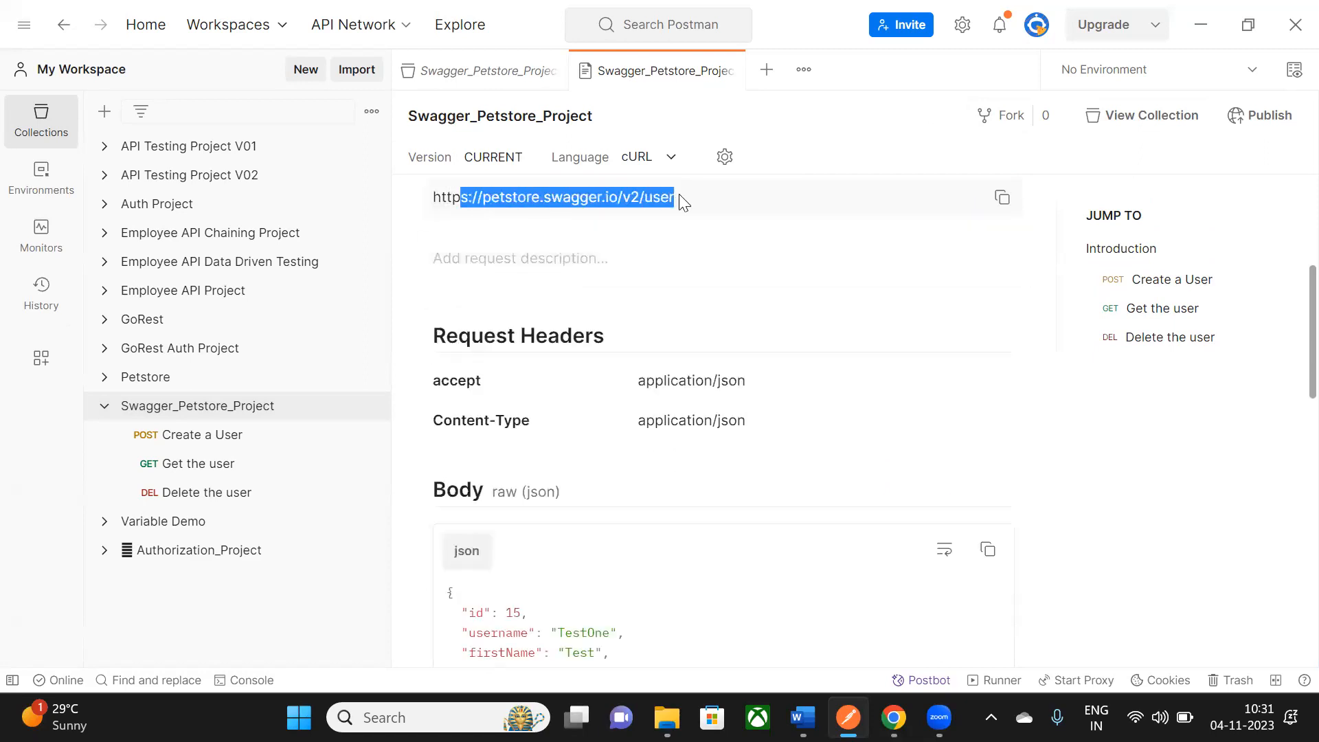
- Read down through the Get the user and Delete the user entries, then return to the top
{"action": "scroll", "coordinate": [464, 294], "scroll_direction": "down", "scroll_amount": 2}
{"action": "scroll", "coordinate": [737, 318], "scroll_direction": "down", "scroll_amount": 2}
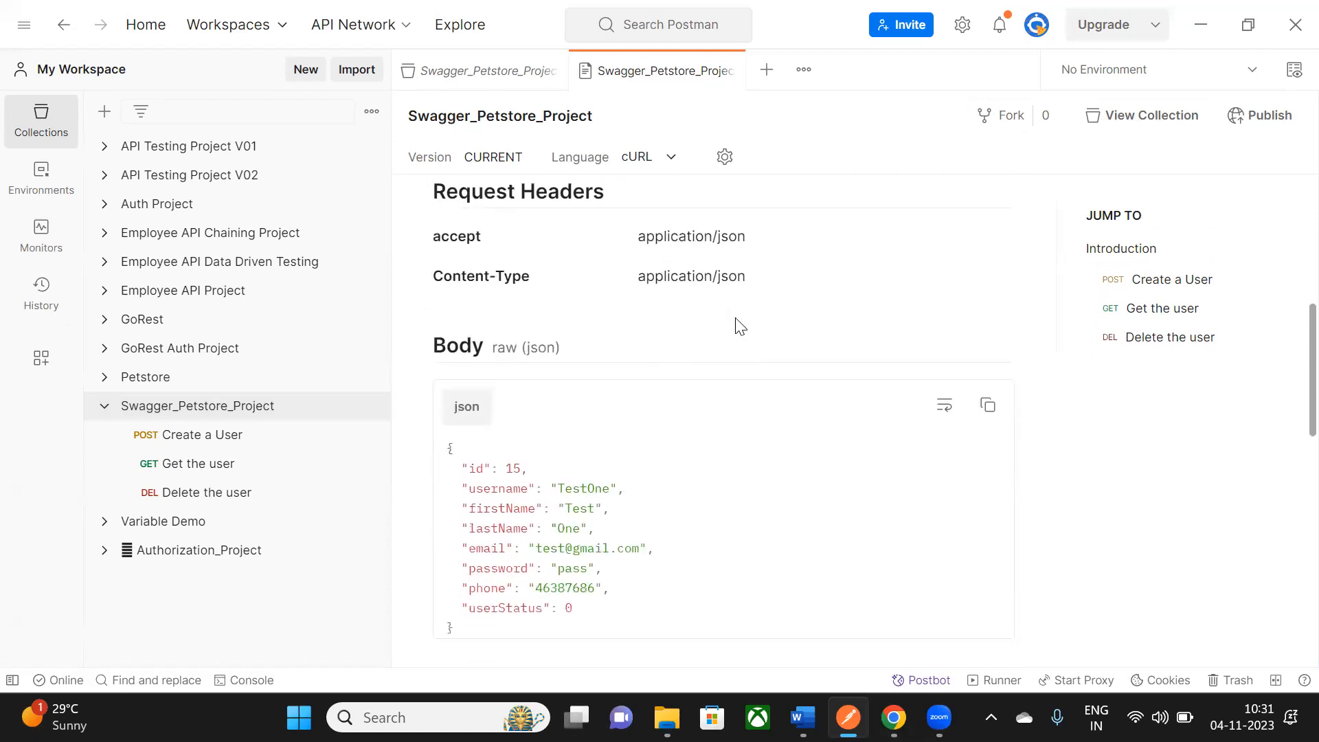
{"action": "scroll", "coordinate": [514, 428], "scroll_direction": "down", "scroll_amount": 2}
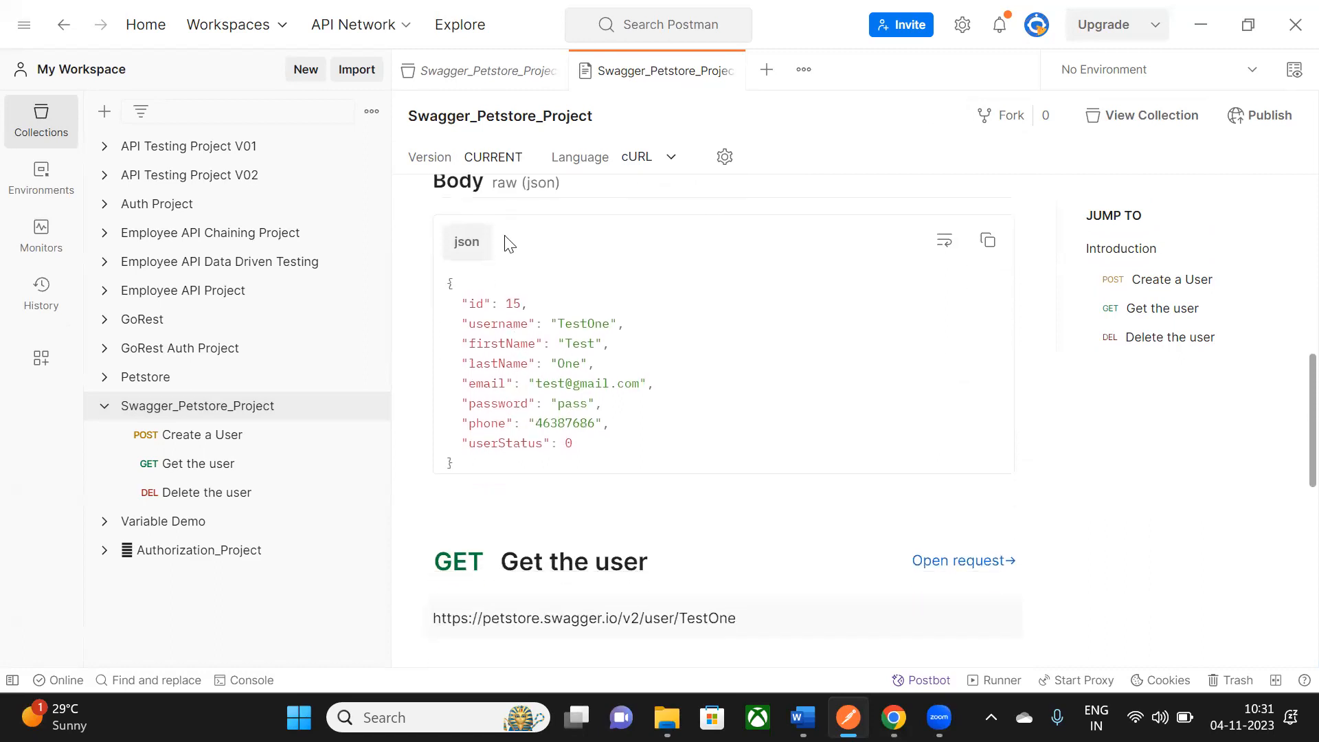
{"action": "scroll", "coordinate": [577, 412], "scroll_direction": "down", "scroll_amount": 4}
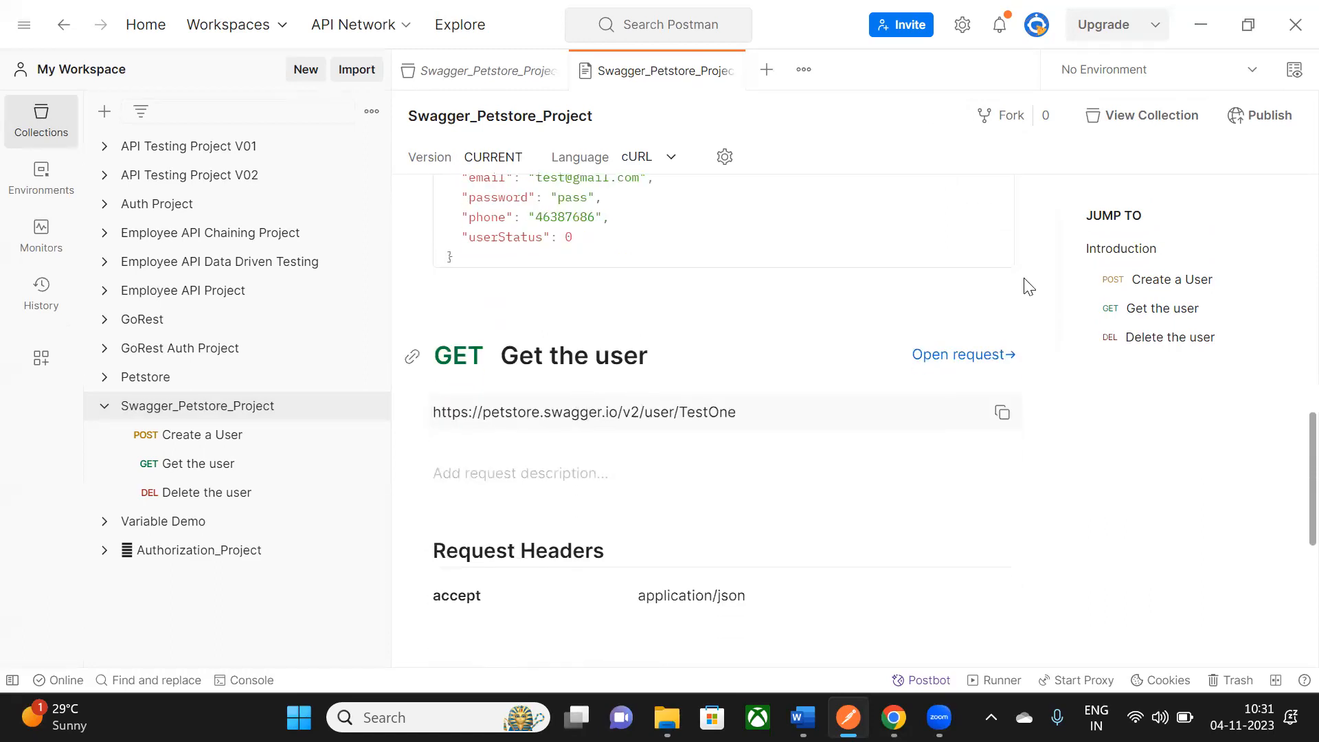
{"action": "left_click_drag", "start_coordinate": [447, 362], "coordinate": [653, 357]}
{"action": "scroll", "coordinate": [560, 300], "scroll_direction": "down", "scroll_amount": 4}
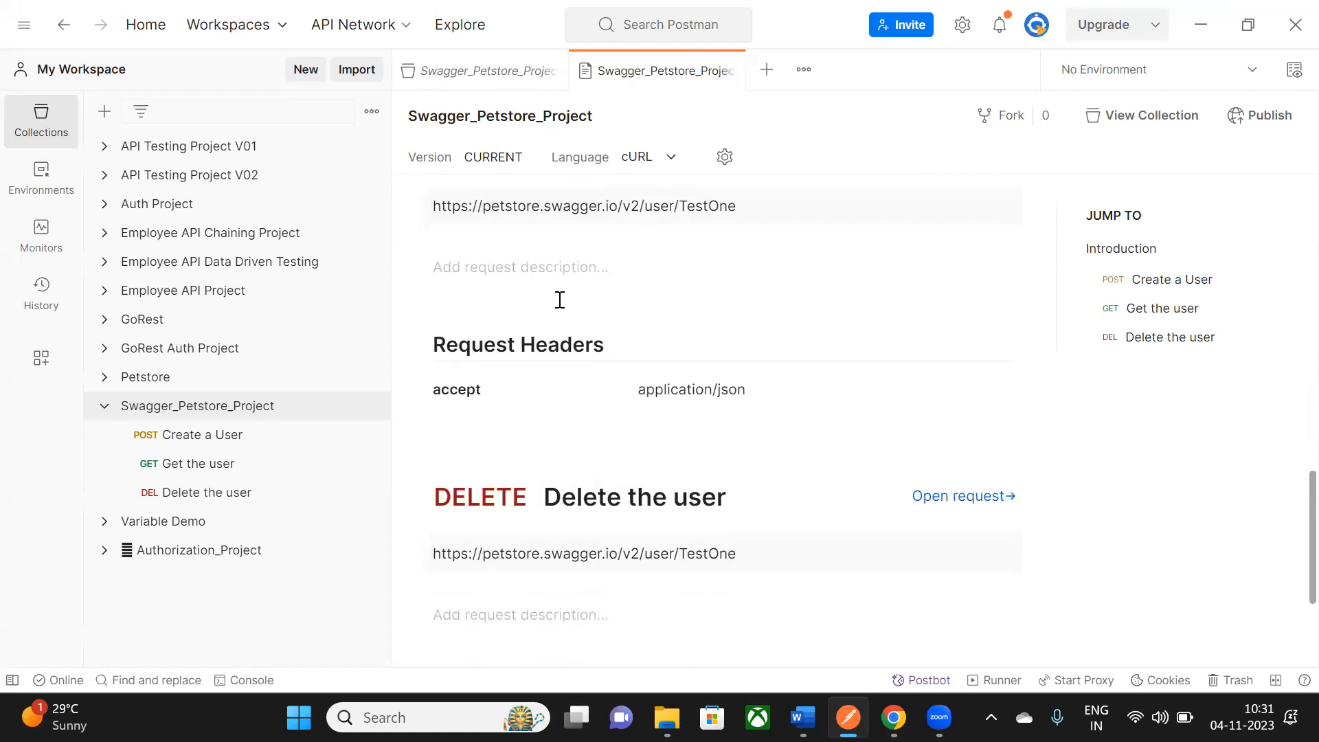
{"action": "scroll", "coordinate": [577, 474], "scroll_direction": "down", "scroll_amount": 2}
{"action": "left_click_drag", "start_coordinate": [453, 389], "coordinate": [728, 395]}
{"action": "scroll", "coordinate": [635, 411], "scroll_direction": "down", "scroll_amount": 2}
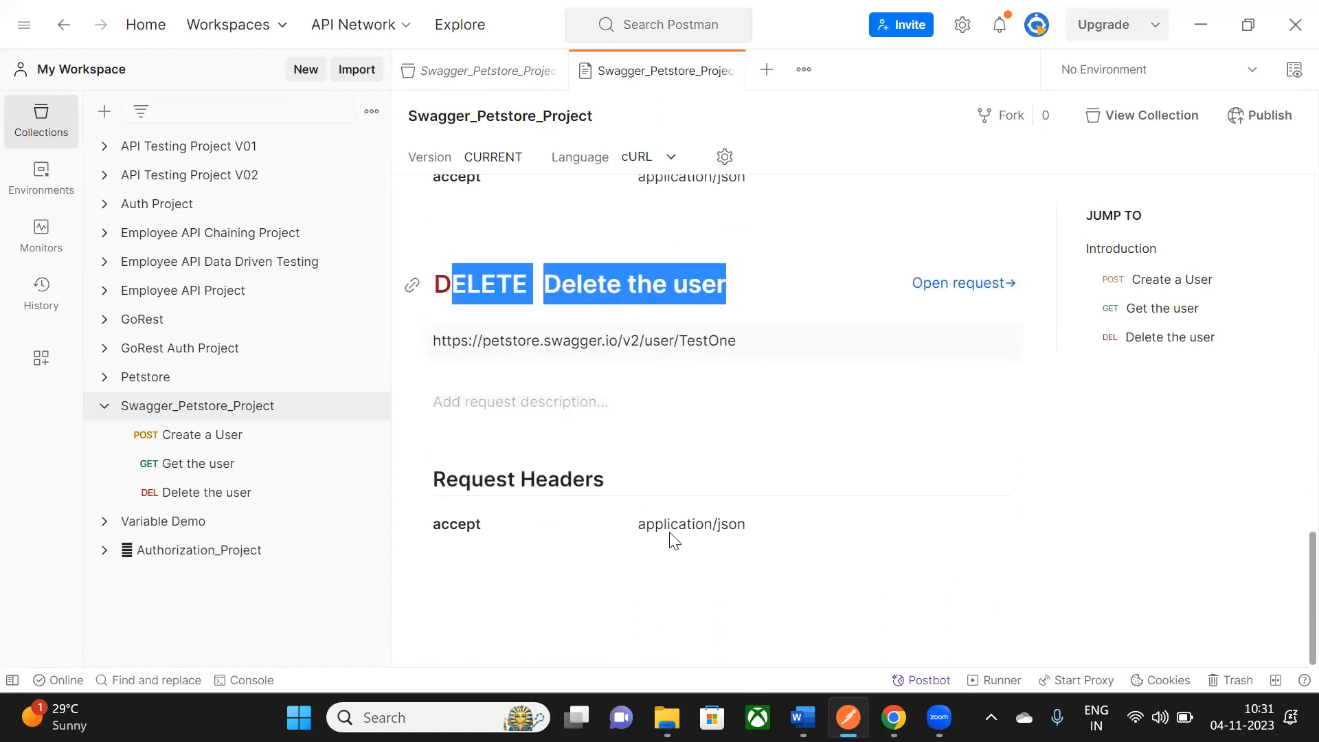
{"action": "scroll", "coordinate": [673, 542], "scroll_direction": "up", "scroll_amount": 12}
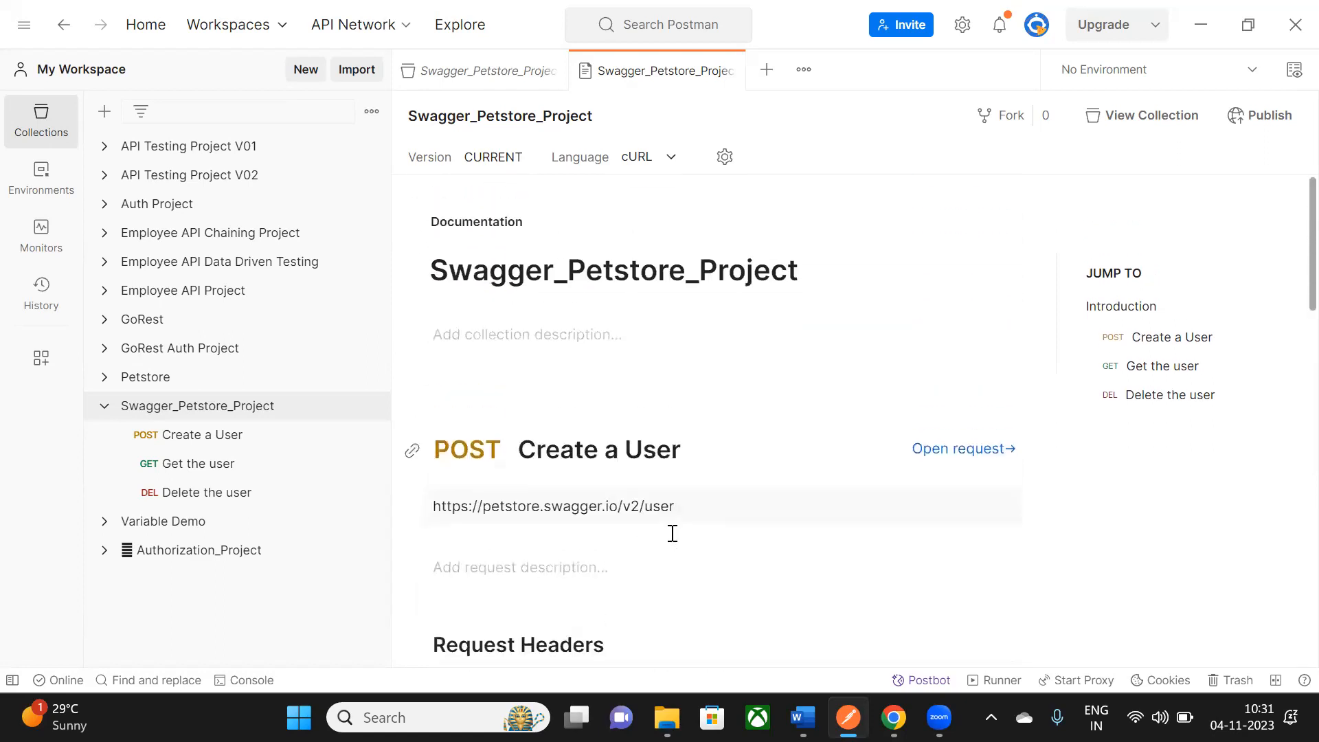
{"action": "scroll", "coordinate": [832, 446], "scroll_direction": "down", "scroll_amount": 3}
{"action": "scroll", "coordinate": [824, 371], "scroll_direction": "up", "scroll_amount": 3}
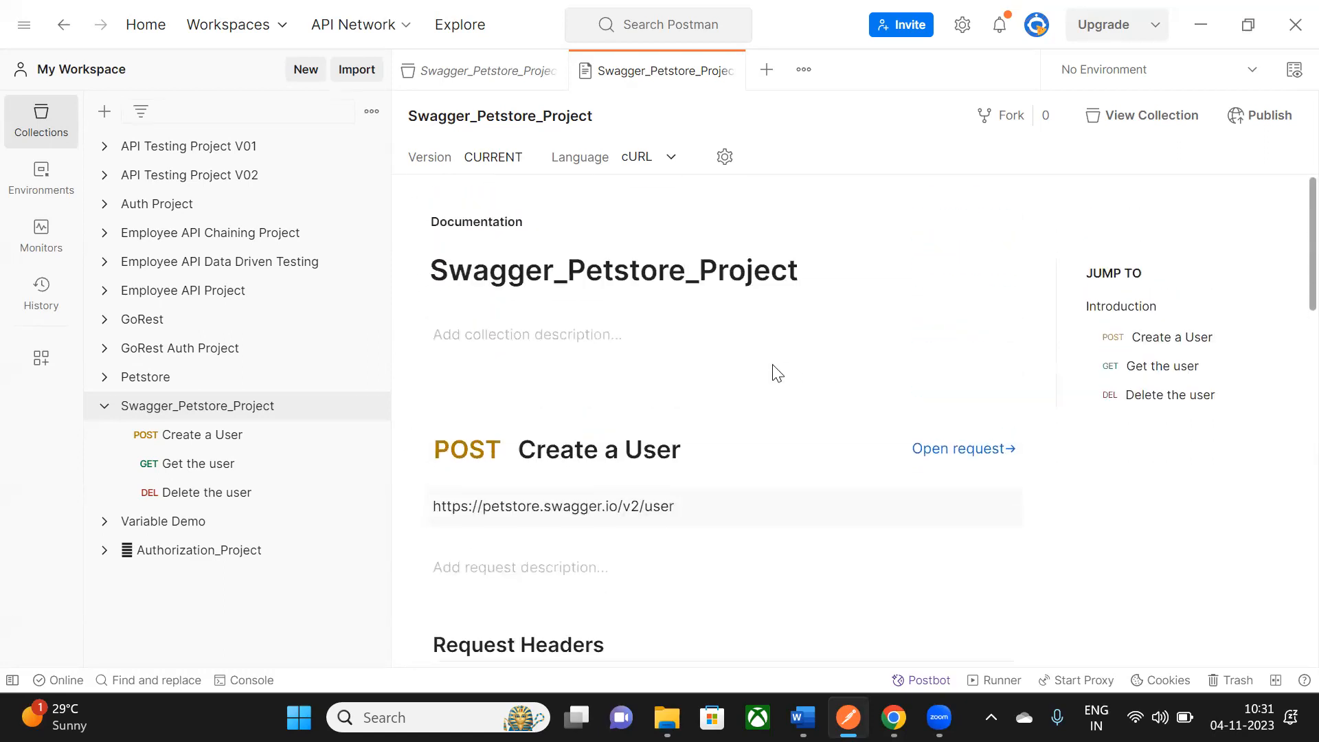
- Start publishing the documentation, dismissing the sign-in handover page and returning to Postman
{"action": "left_click", "coordinate": [1271, 117]}
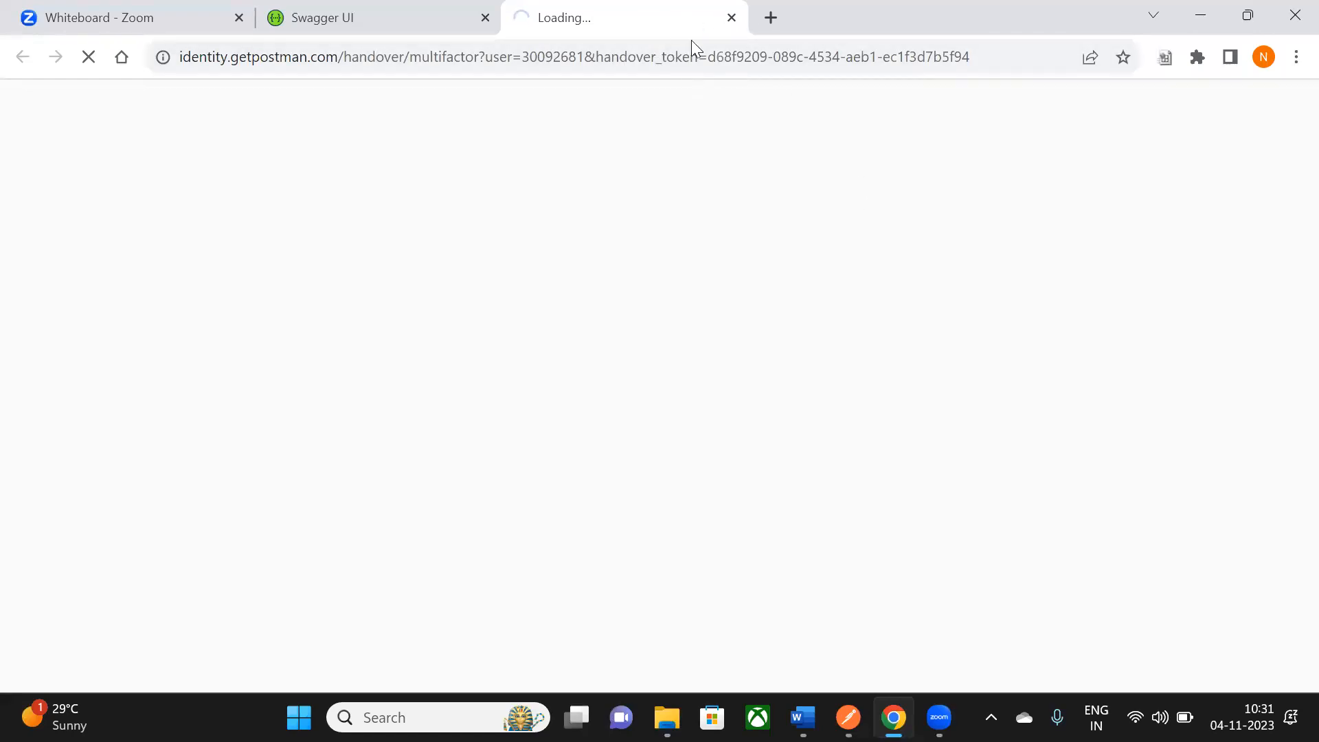
{"action": "left_click", "coordinate": [733, 18]}
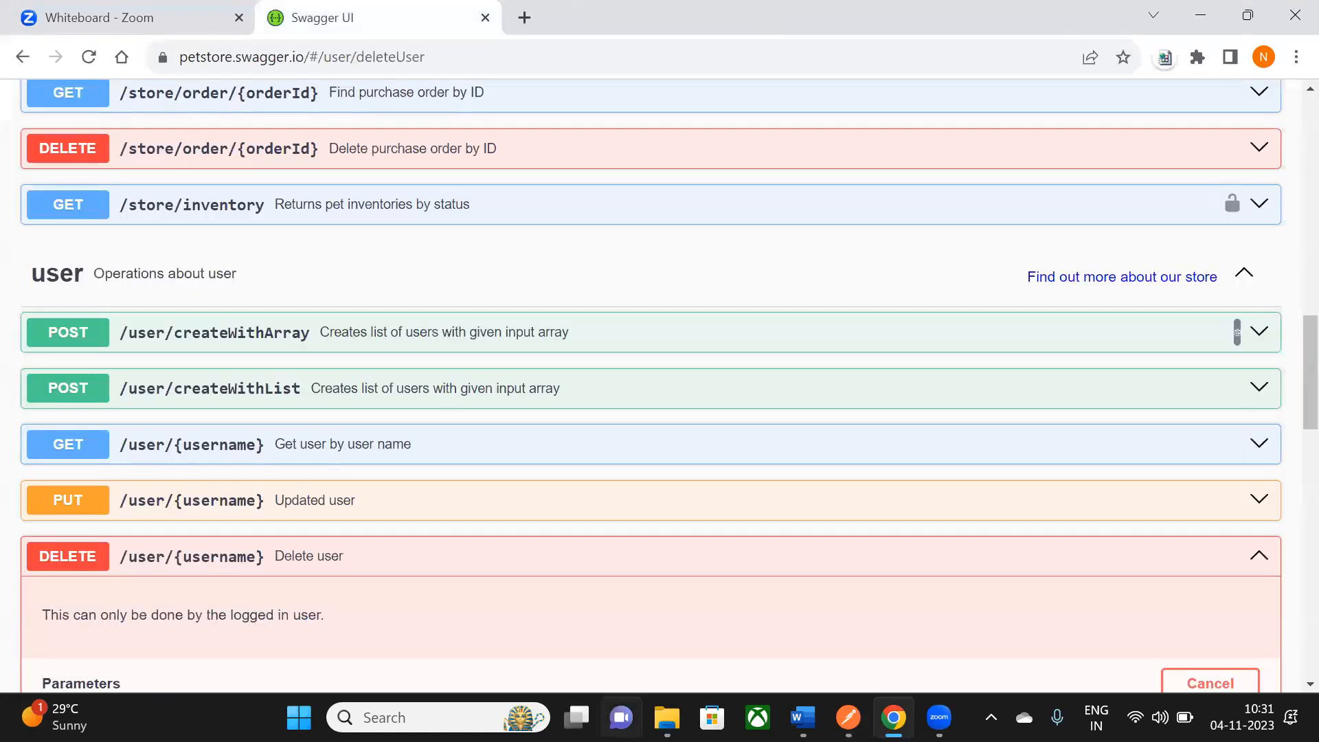
{"action": "left_click", "coordinate": [848, 717]}
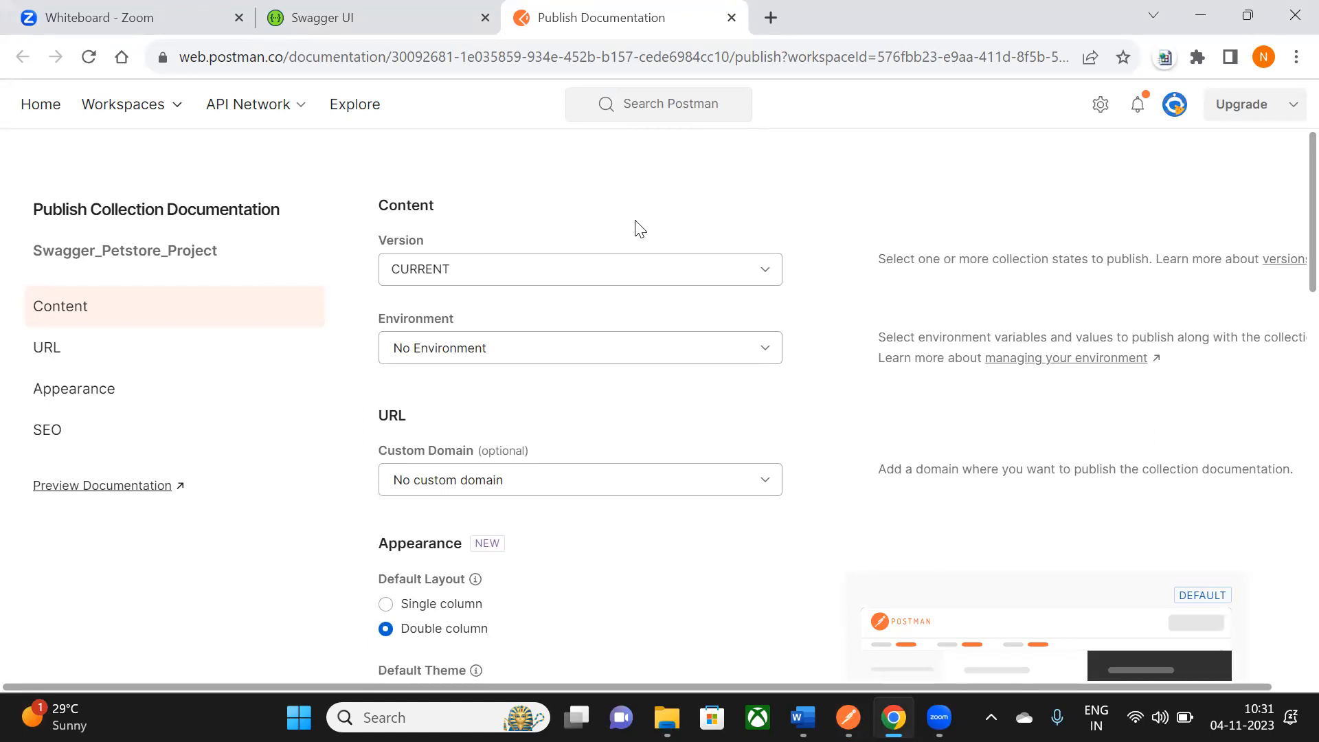
{"action": "scroll", "coordinate": [522, 213], "scroll_direction": "down", "scroll_amount": 1}
{"action": "scroll", "coordinate": [440, 233], "scroll_direction": "up", "scroll_amount": 1}
- Publish the Swagger_Petstore_Project documentation and copy its public documentation URL
{"action": "scroll", "coordinate": [412, 385], "scroll_direction": "down", "scroll_amount": 1}
{"action": "scroll", "coordinate": [590, 395], "scroll_direction": "down", "scroll_amount": 3}
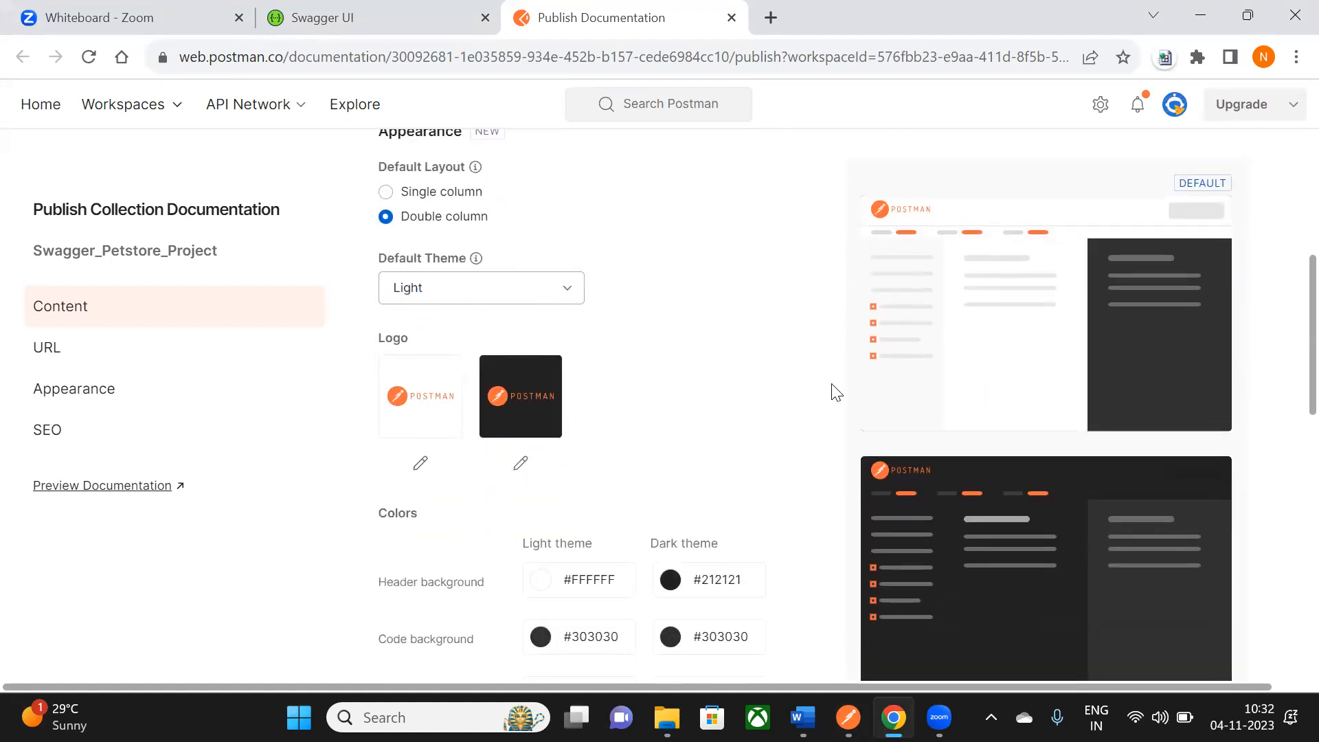
{"action": "scroll", "coordinate": [554, 371], "scroll_direction": "down", "scroll_amount": 1}
{"action": "scroll", "coordinate": [579, 422], "scroll_direction": "down", "scroll_amount": 6}
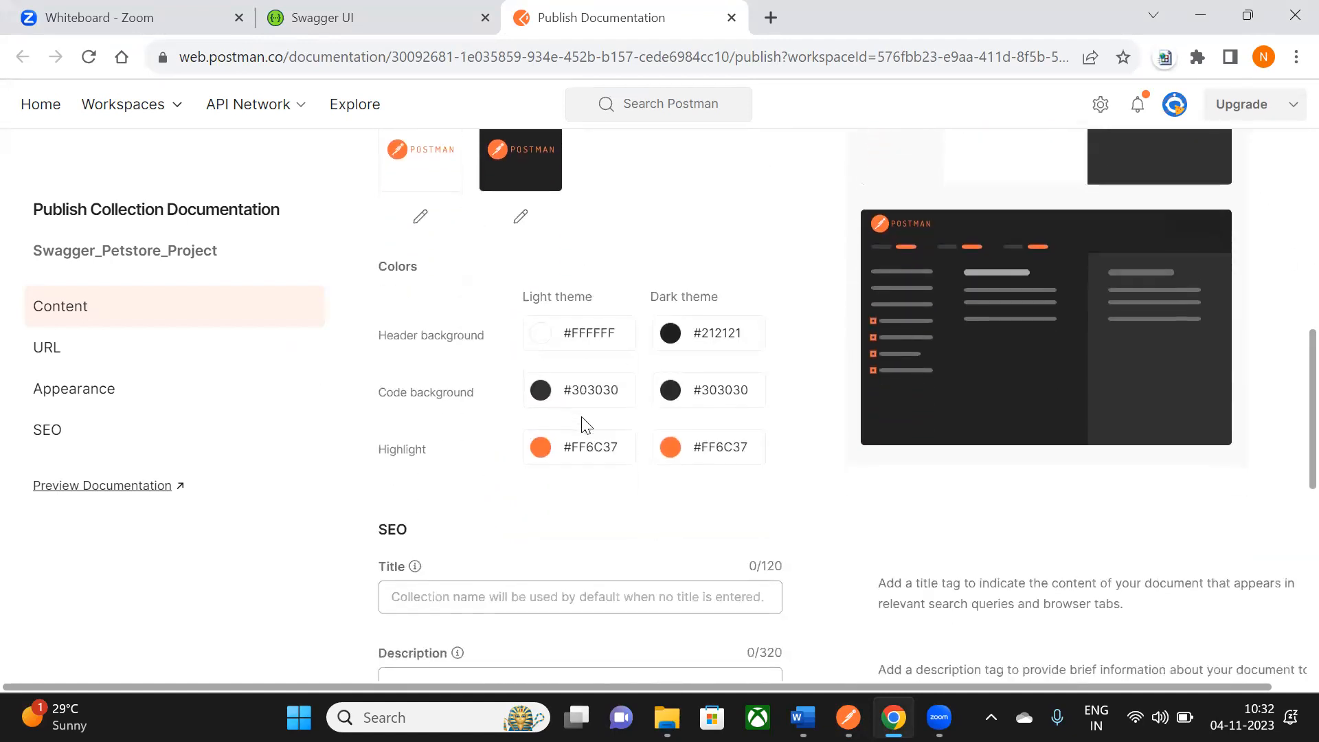
{"action": "scroll", "coordinate": [582, 422], "scroll_direction": "down", "scroll_amount": 2}
{"action": "left_click", "coordinate": [421, 371]}
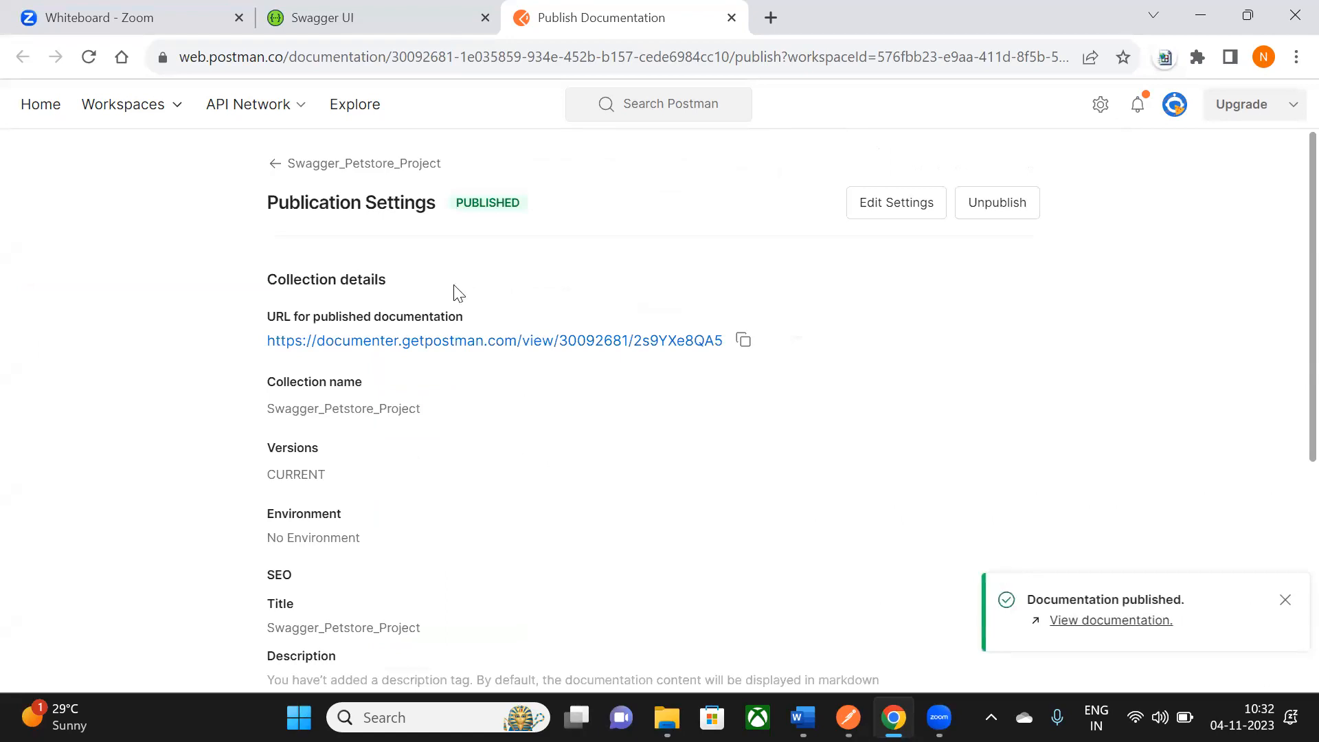
{"action": "left_click_drag", "start_coordinate": [464, 208], "coordinate": [523, 205]}
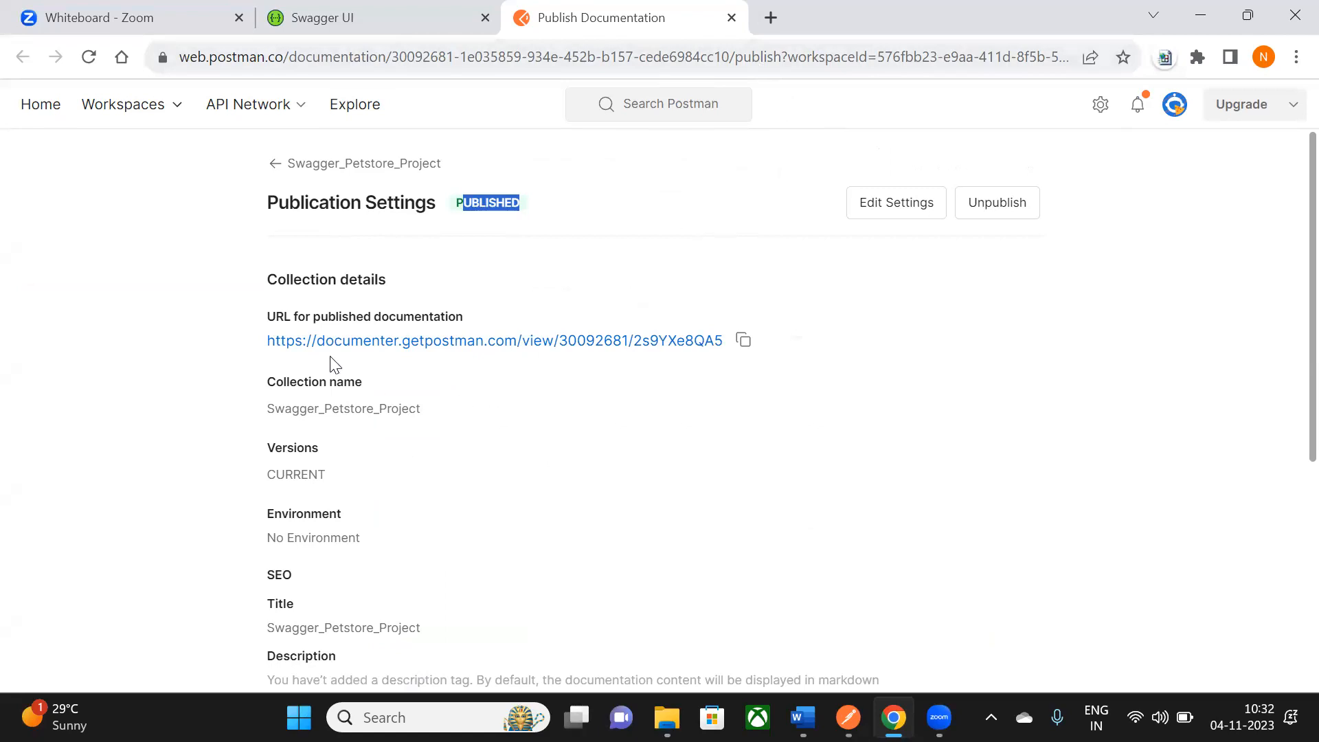
{"action": "left_click", "coordinate": [741, 343]}
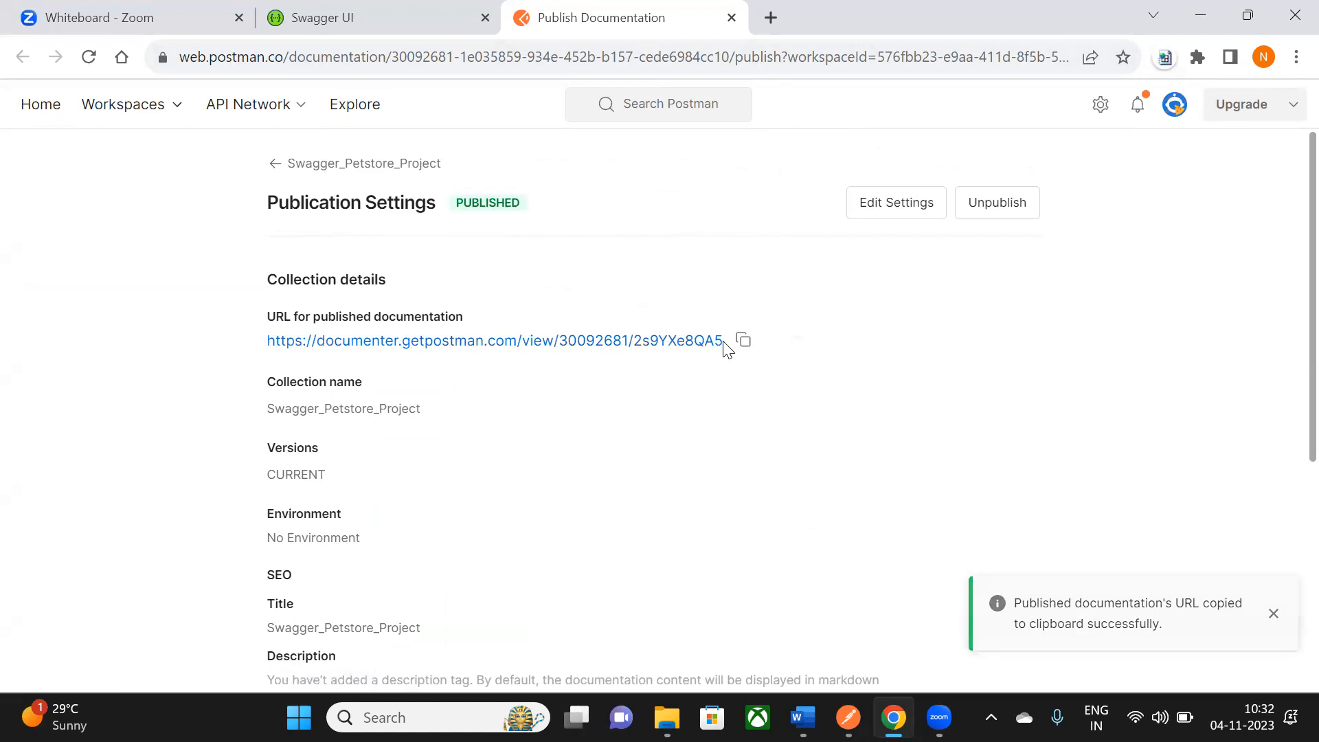
- Load the copied documenter URL in a new browser tab
{"action": "left_click", "coordinate": [732, 17]}
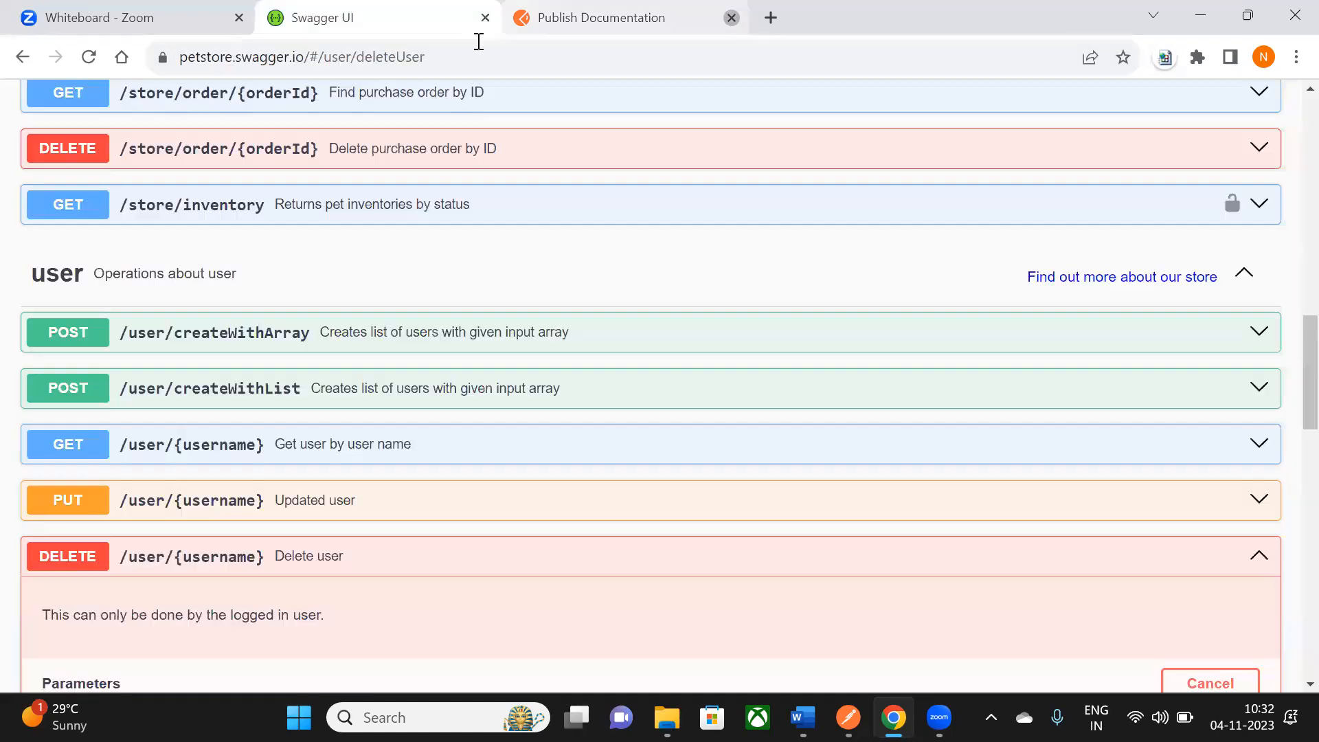
{"action": "left_click", "coordinate": [525, 16]}
{"action": "left_click", "coordinate": [544, 56]}
{"action": "key", "text": "ctrl+v"}
{"action": "key", "text": "Return"}
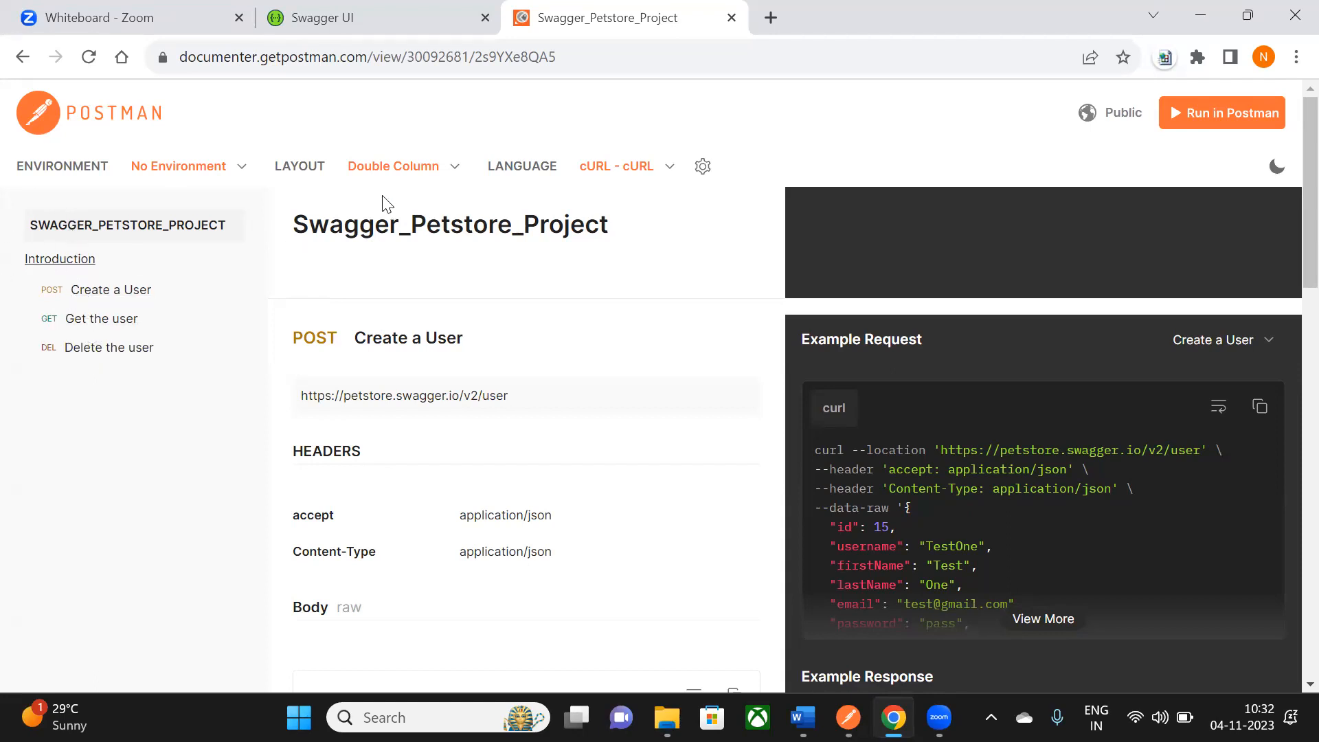
- Scroll through the public page's Create a User, Get the user and Delete the user requests
{"action": "scroll", "coordinate": [388, 200], "scroll_direction": "down", "scroll_amount": 2}
{"action": "scroll", "coordinate": [389, 290], "scroll_direction": "up", "scroll_amount": 2}
{"action": "left_click_drag", "start_coordinate": [302, 227], "coordinate": [645, 218]}
{"action": "scroll", "coordinate": [364, 299], "scroll_direction": "down", "scroll_amount": 2}
{"action": "left_click_drag", "start_coordinate": [331, 236], "coordinate": [481, 412]}
{"action": "scroll", "coordinate": [471, 427], "scroll_direction": "down", "scroll_amount": 10}
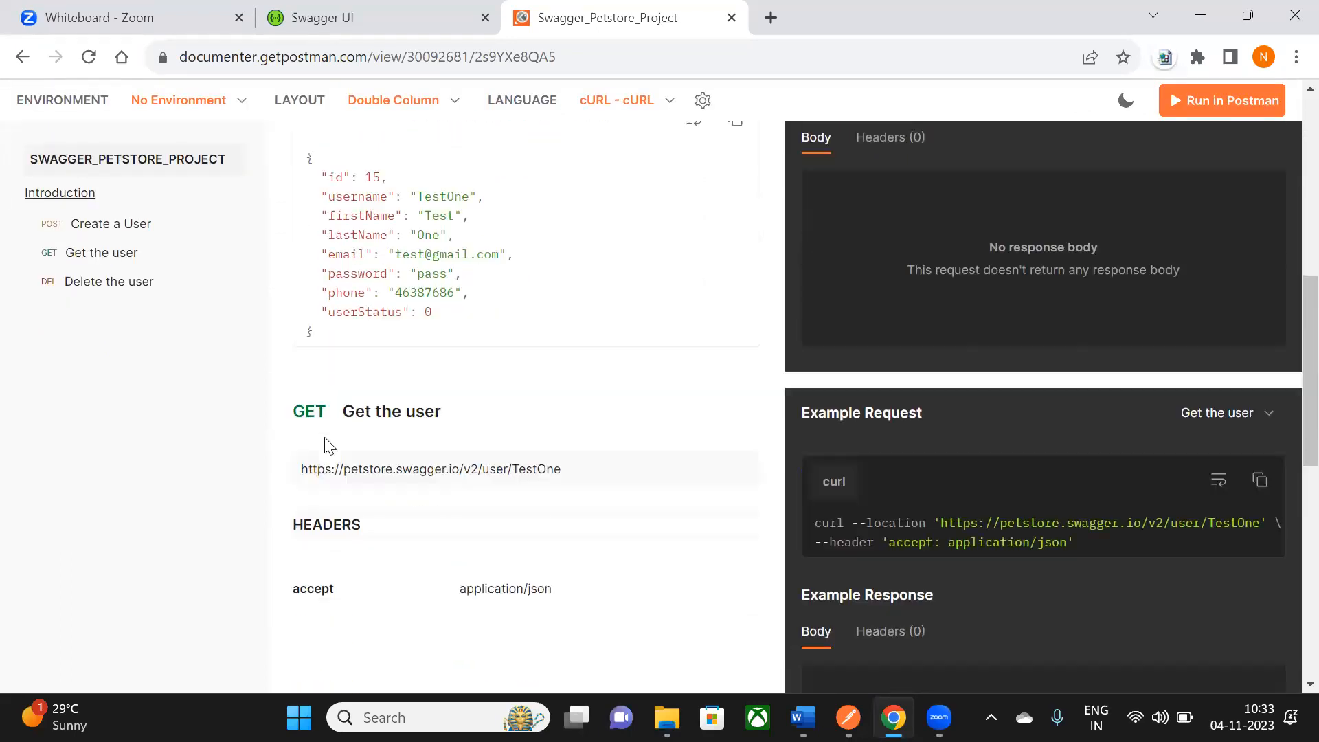
{"action": "scroll", "coordinate": [1070, 389], "scroll_direction": "down", "scroll_amount": 8}
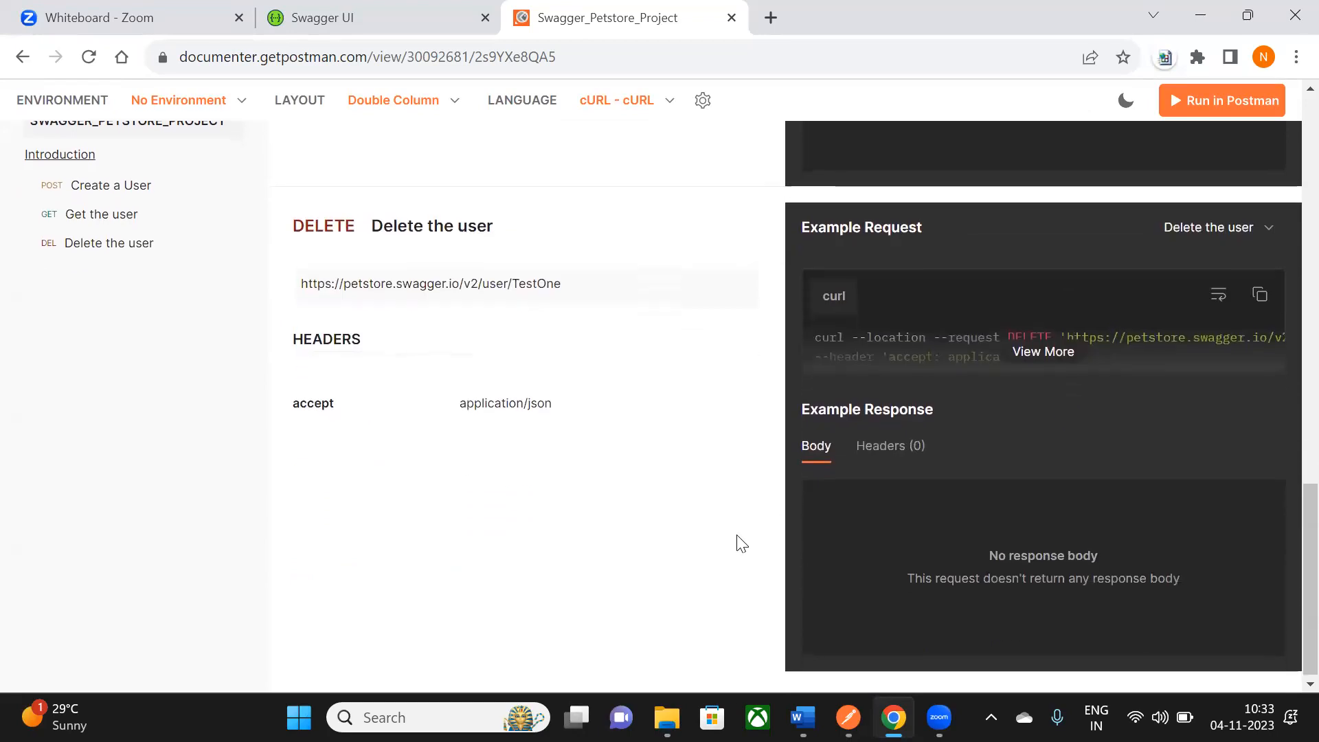
{"action": "scroll", "coordinate": [740, 540], "scroll_direction": "up", "scroll_amount": 4}
{"action": "scroll", "coordinate": [743, 540], "scroll_direction": "up", "scroll_amount": 14}
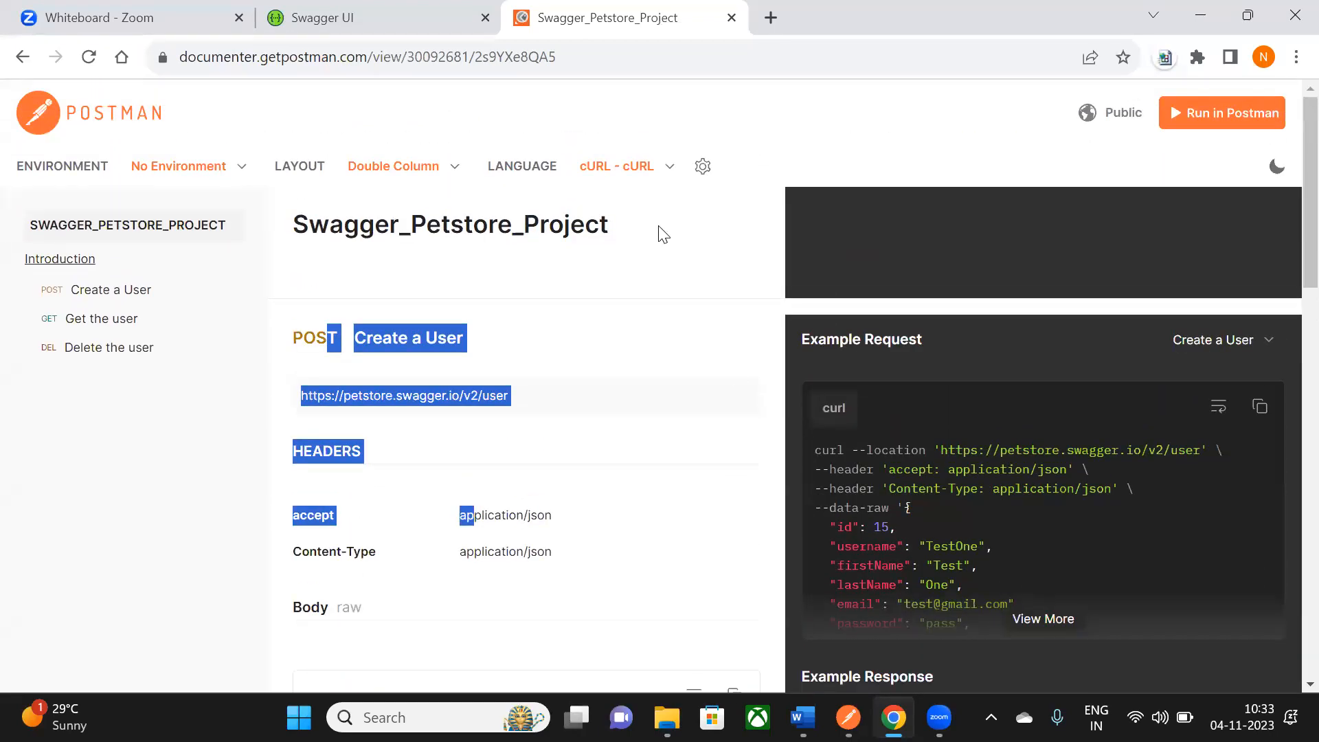
{"action": "left_click", "coordinate": [1277, 167]}
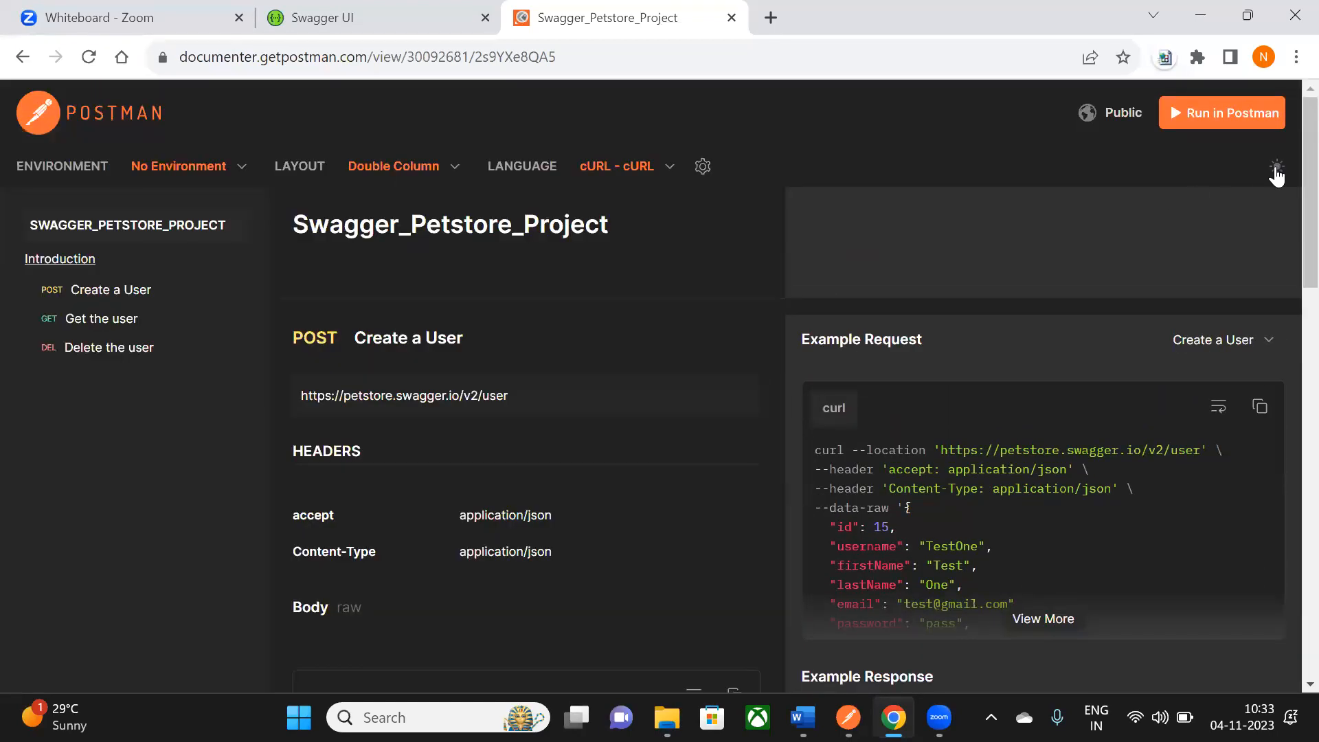
{"action": "left_click", "coordinate": [1276, 167]}
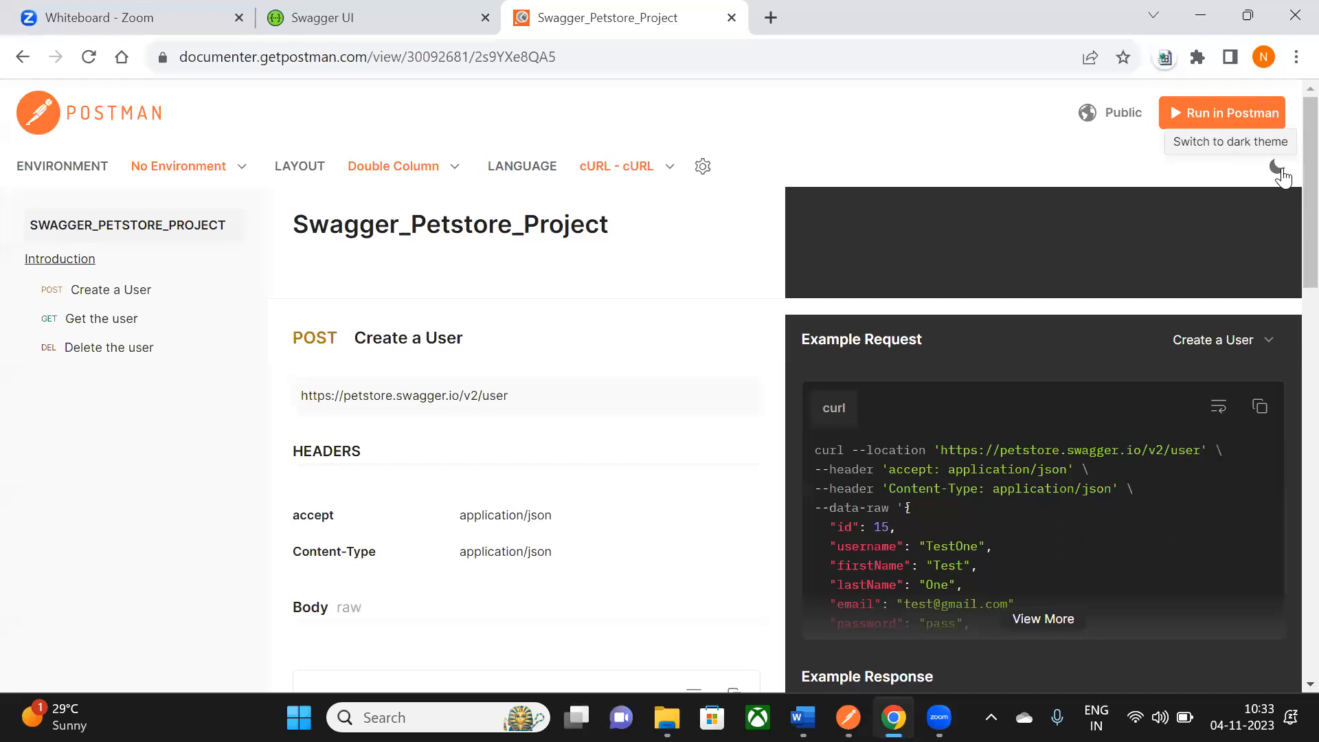
{"action": "left_click", "coordinate": [1276, 168]}
{"action": "scroll", "coordinate": [556, 307], "scroll_direction": "down", "scroll_amount": 15}
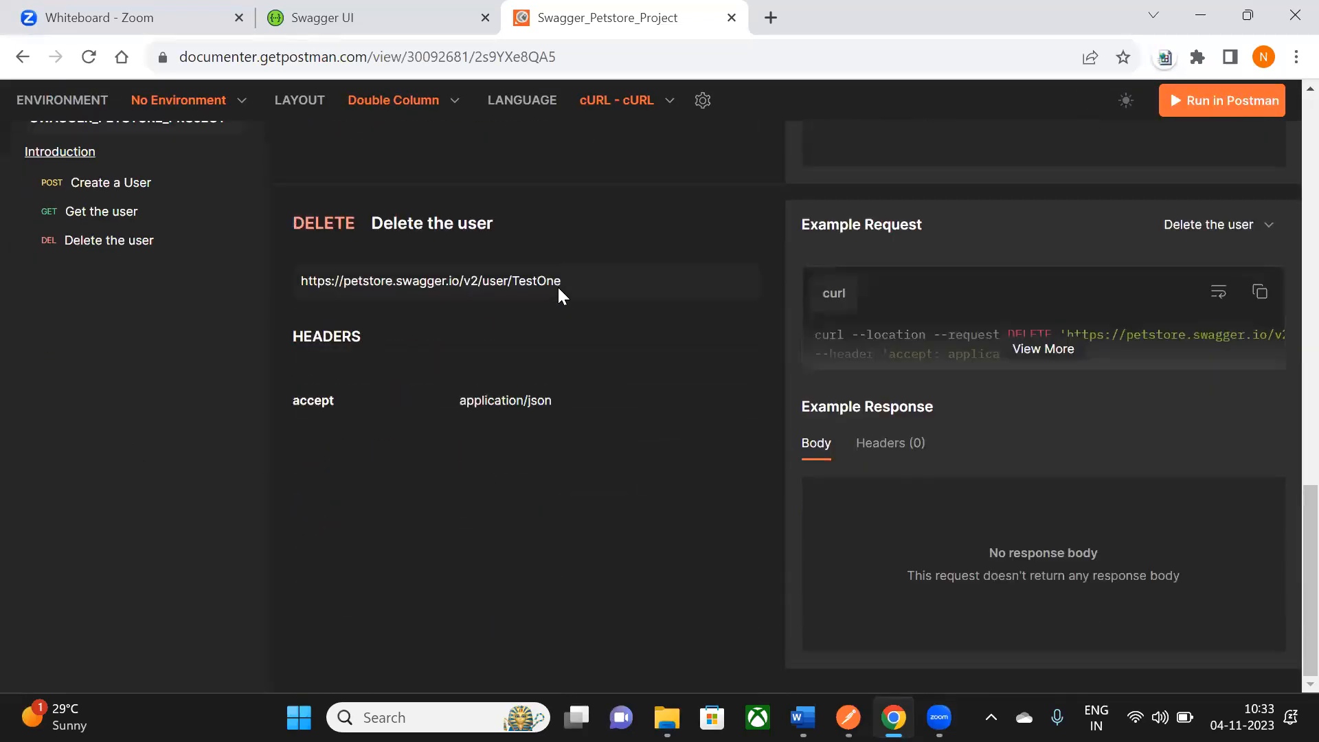
{"action": "scroll", "coordinate": [558, 286], "scroll_direction": "up", "scroll_amount": 15}
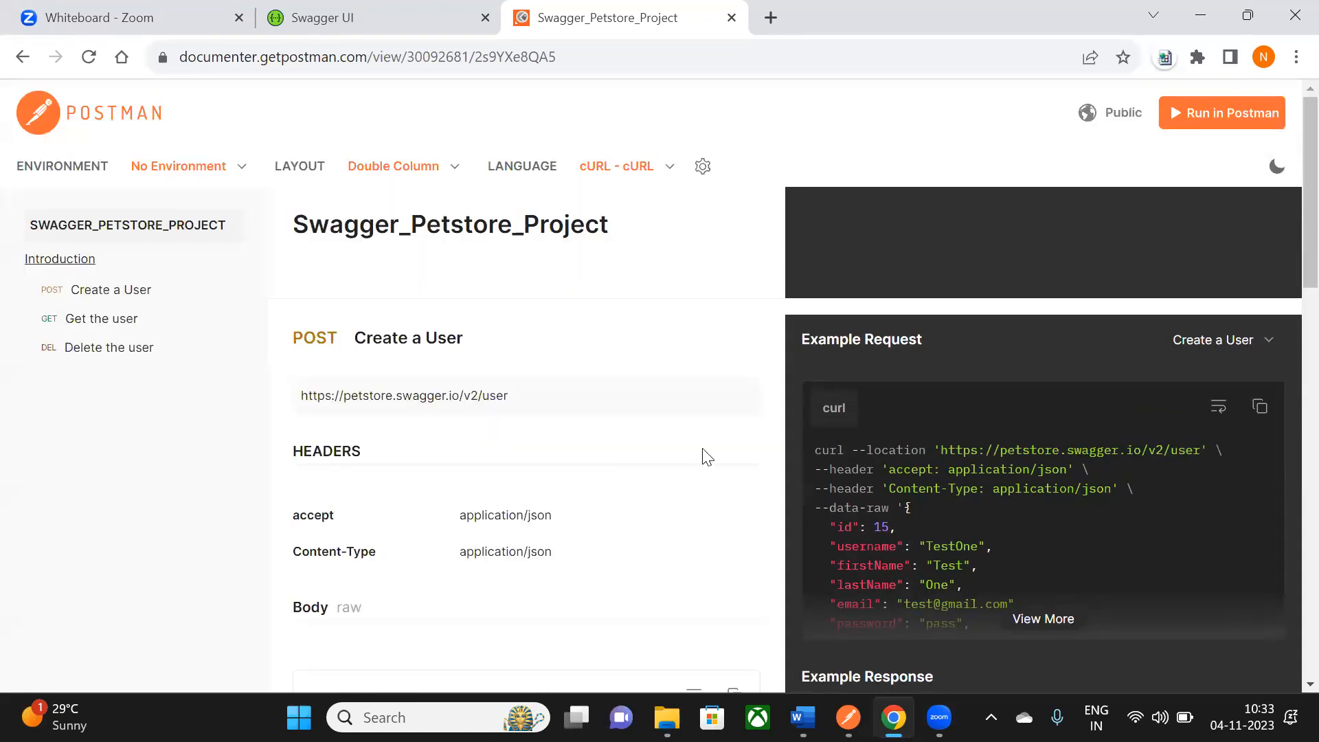
{"action": "scroll", "coordinate": [479, 237], "scroll_direction": "down", "scroll_amount": 15}
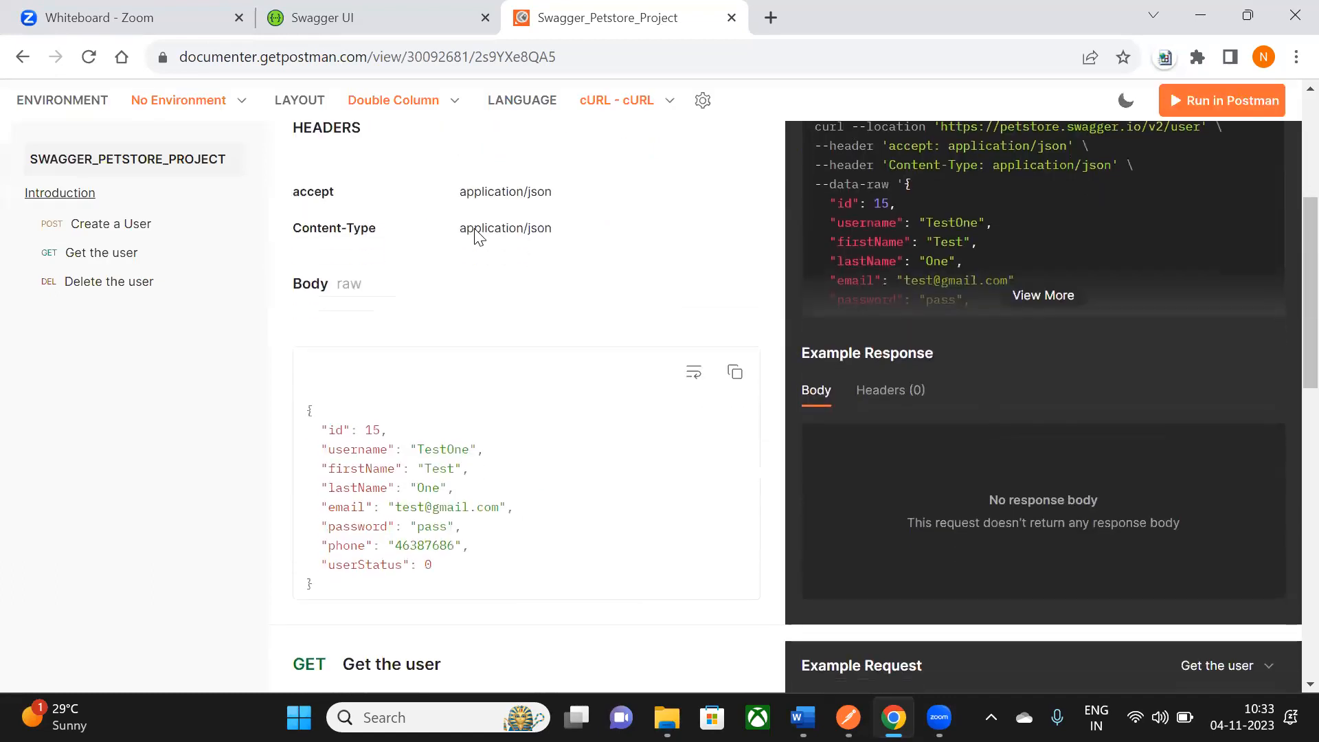
{"action": "scroll", "coordinate": [479, 235], "scroll_direction": "up", "scroll_amount": 11}
{"action": "scroll", "coordinate": [479, 233], "scroll_direction": "up", "scroll_amount": 4}
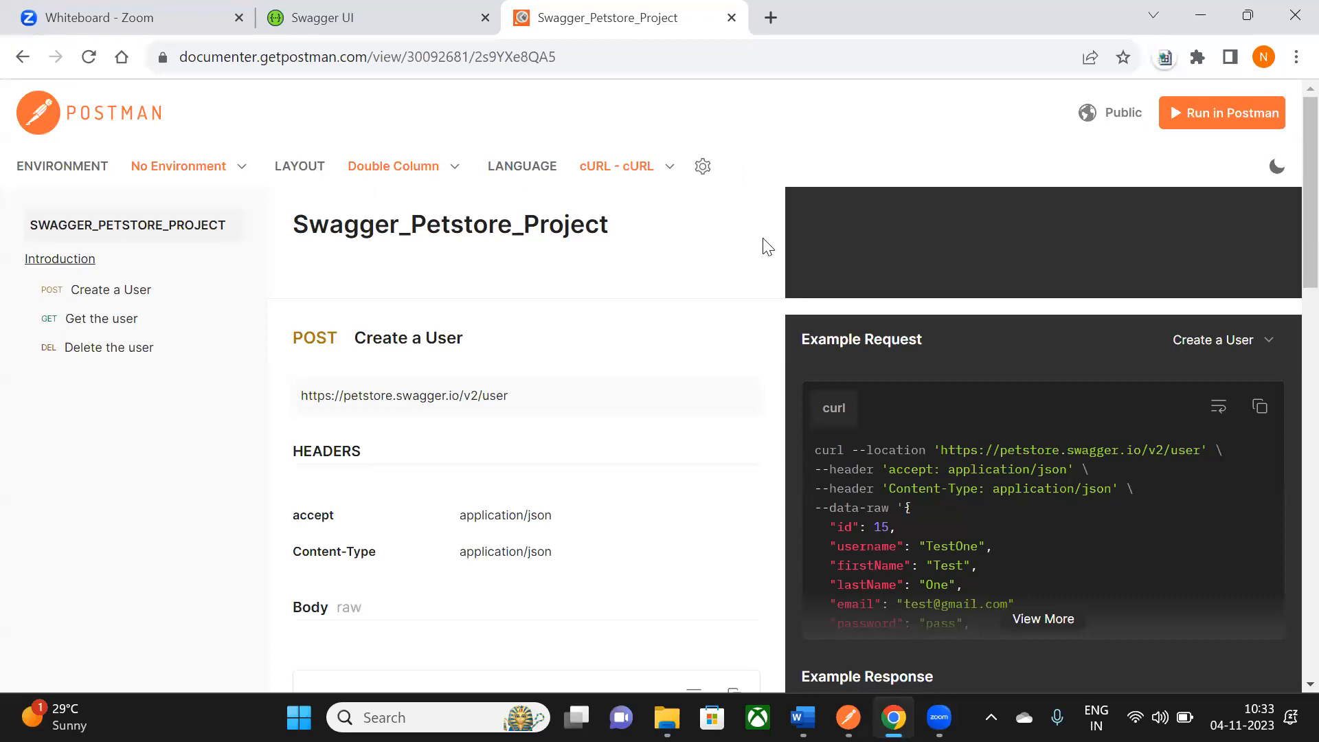
{"action": "scroll", "coordinate": [463, 240], "scroll_direction": "down", "scroll_amount": 3}
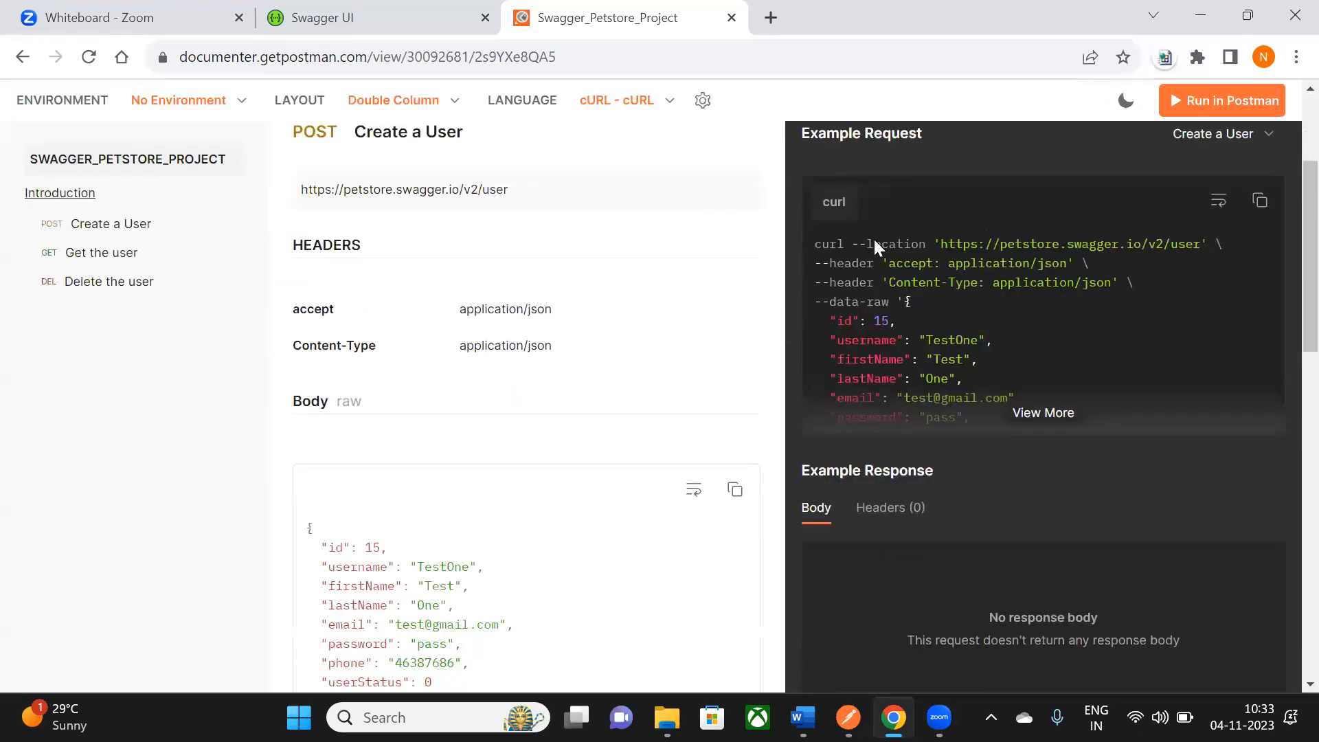
{"action": "left_click_drag", "start_coordinate": [809, 241], "coordinate": [1043, 420]}
{"action": "scroll", "coordinate": [462, 347], "scroll_direction": "down", "scroll_amount": 5}
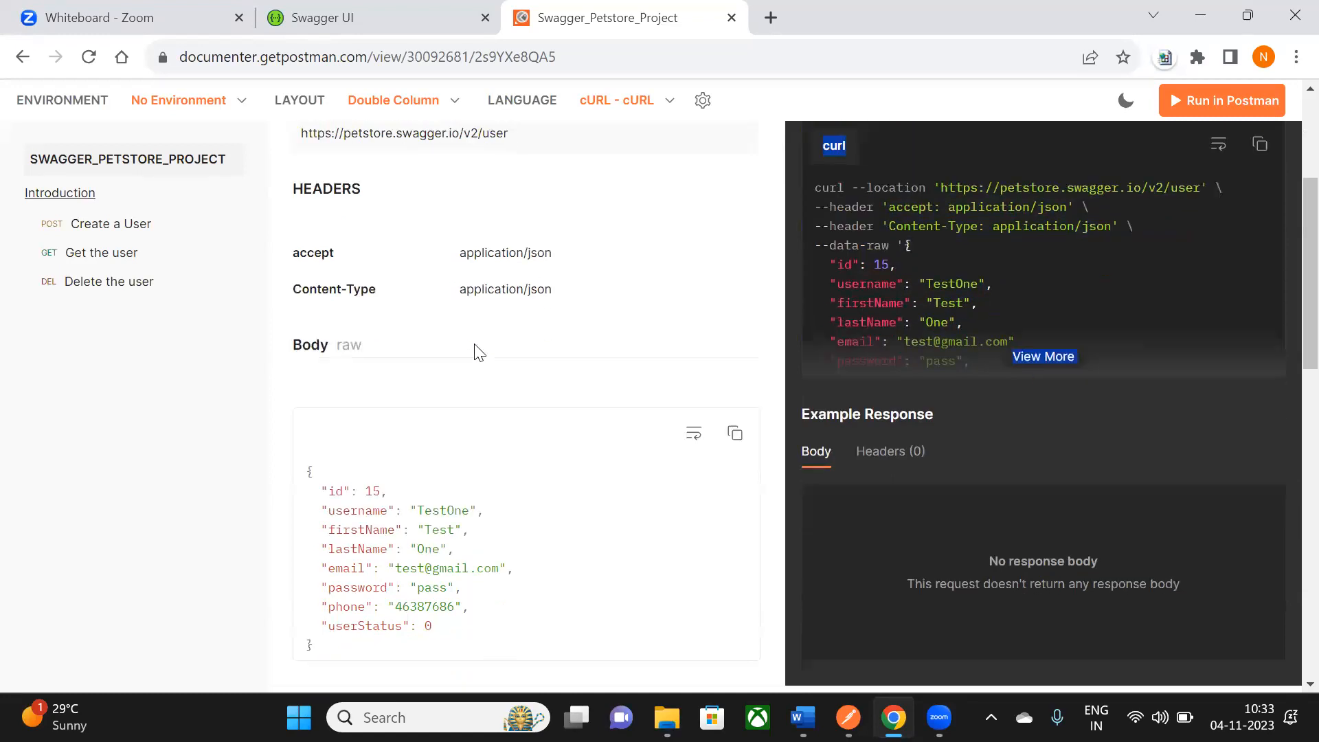
{"action": "scroll", "coordinate": [371, 430], "scroll_direction": "down", "scroll_amount": 2}
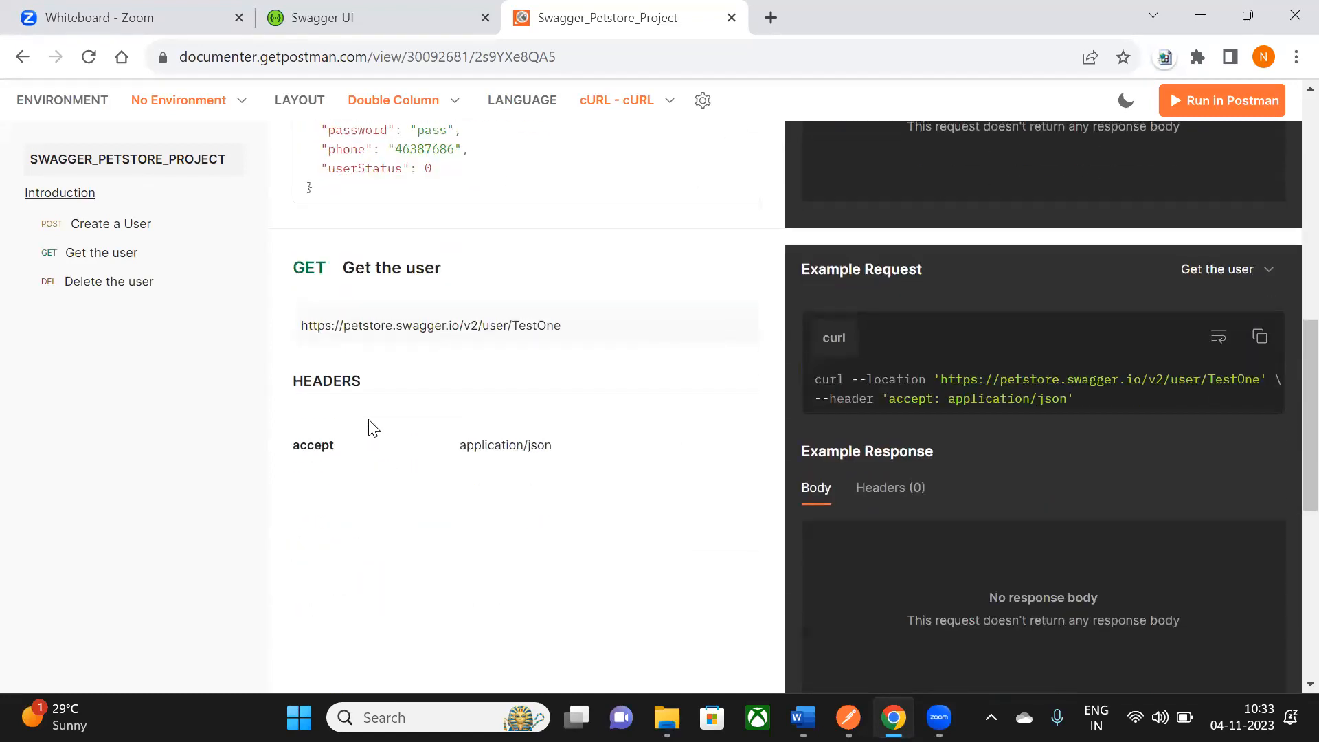
{"action": "scroll", "coordinate": [371, 415], "scroll_direction": "up", "scroll_amount": 10}
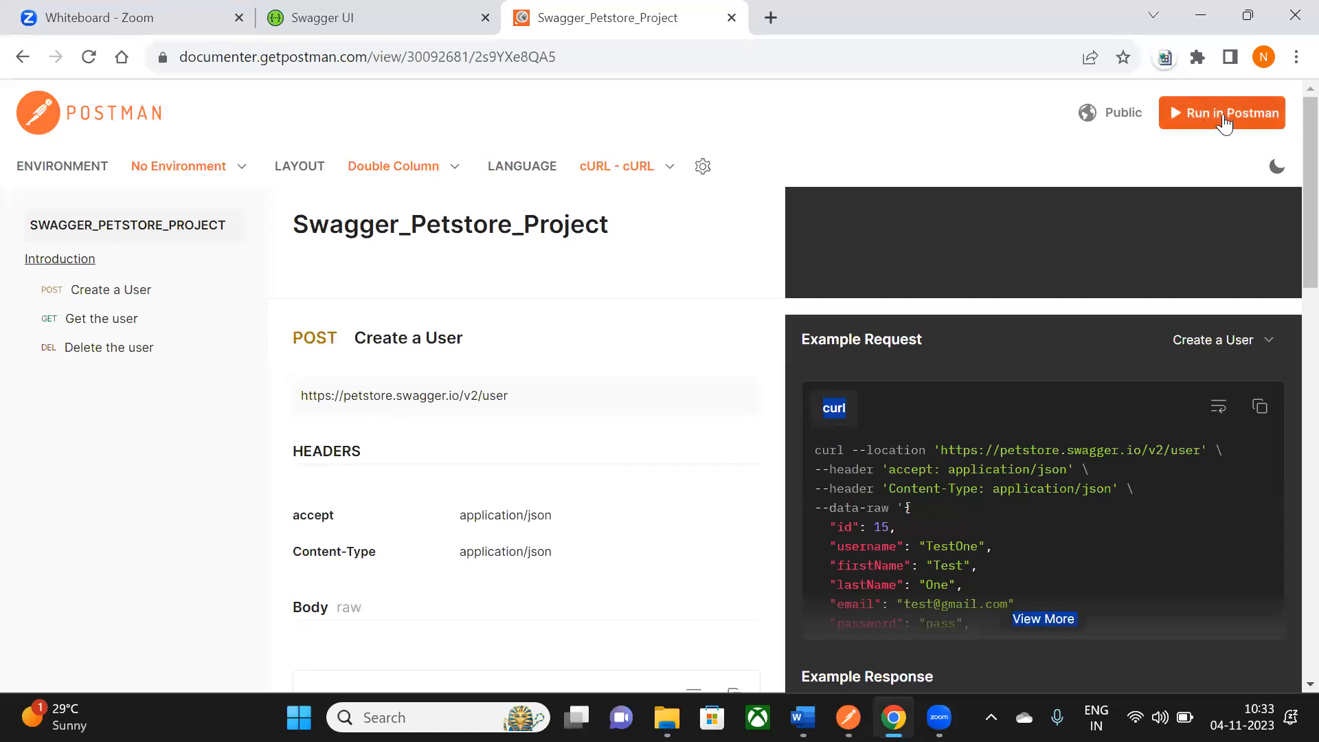
- Use Run in Postman with Postman for Windows to import the published collection into My Workspace
{"action": "left_click", "coordinate": [1239, 114]}
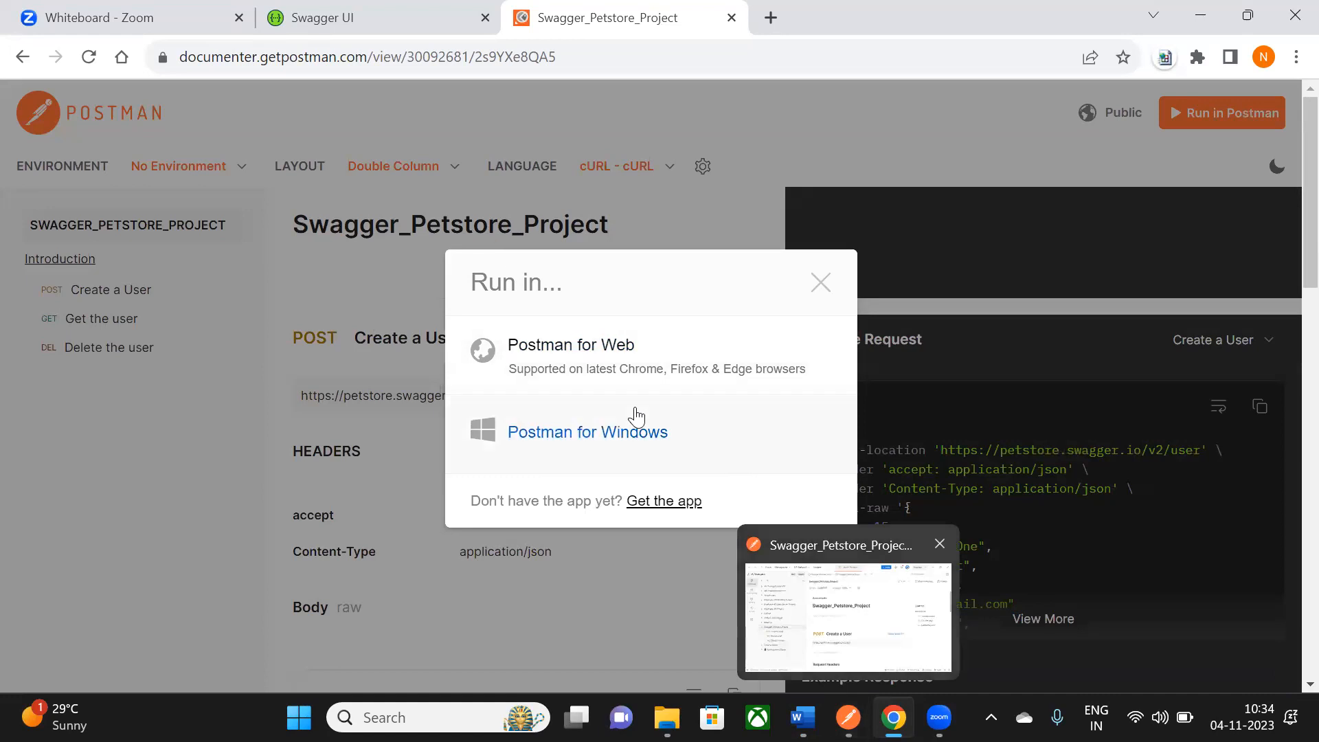
{"action": "left_click", "coordinate": [646, 448]}
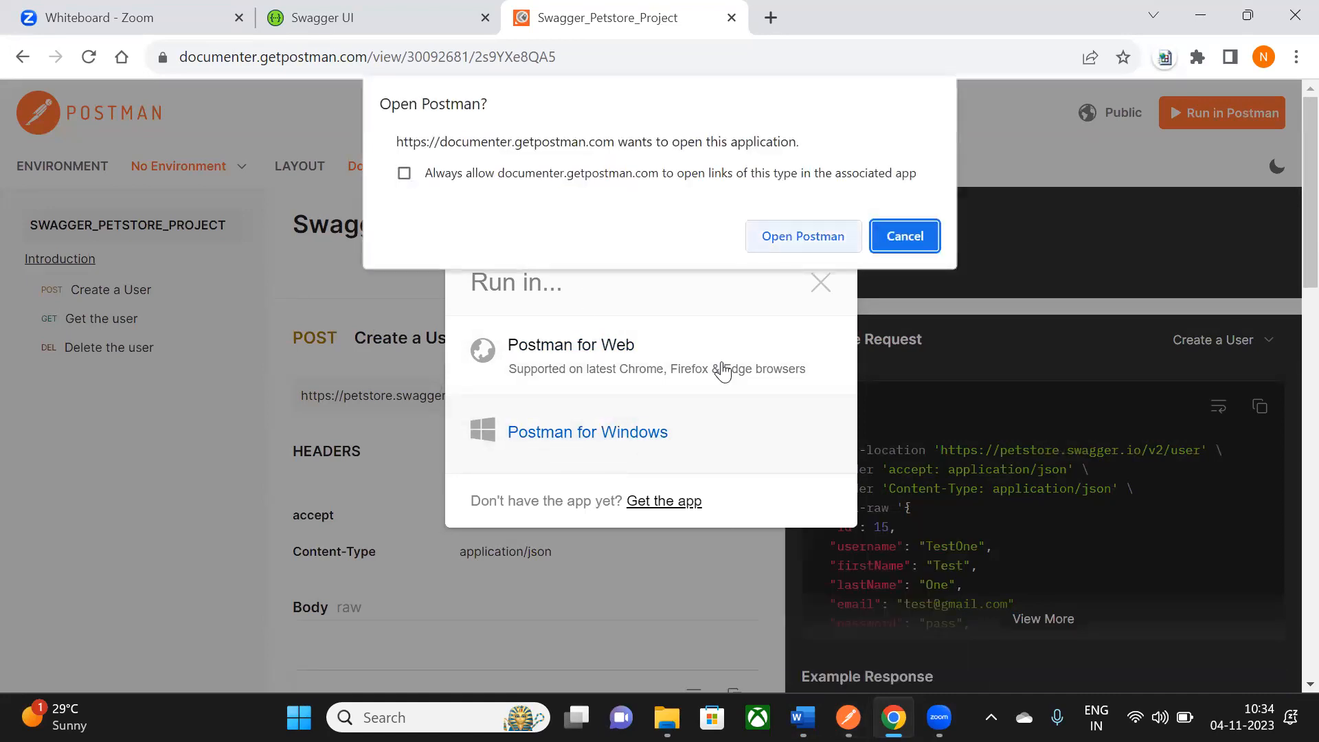
{"action": "key", "text": "Escape"}
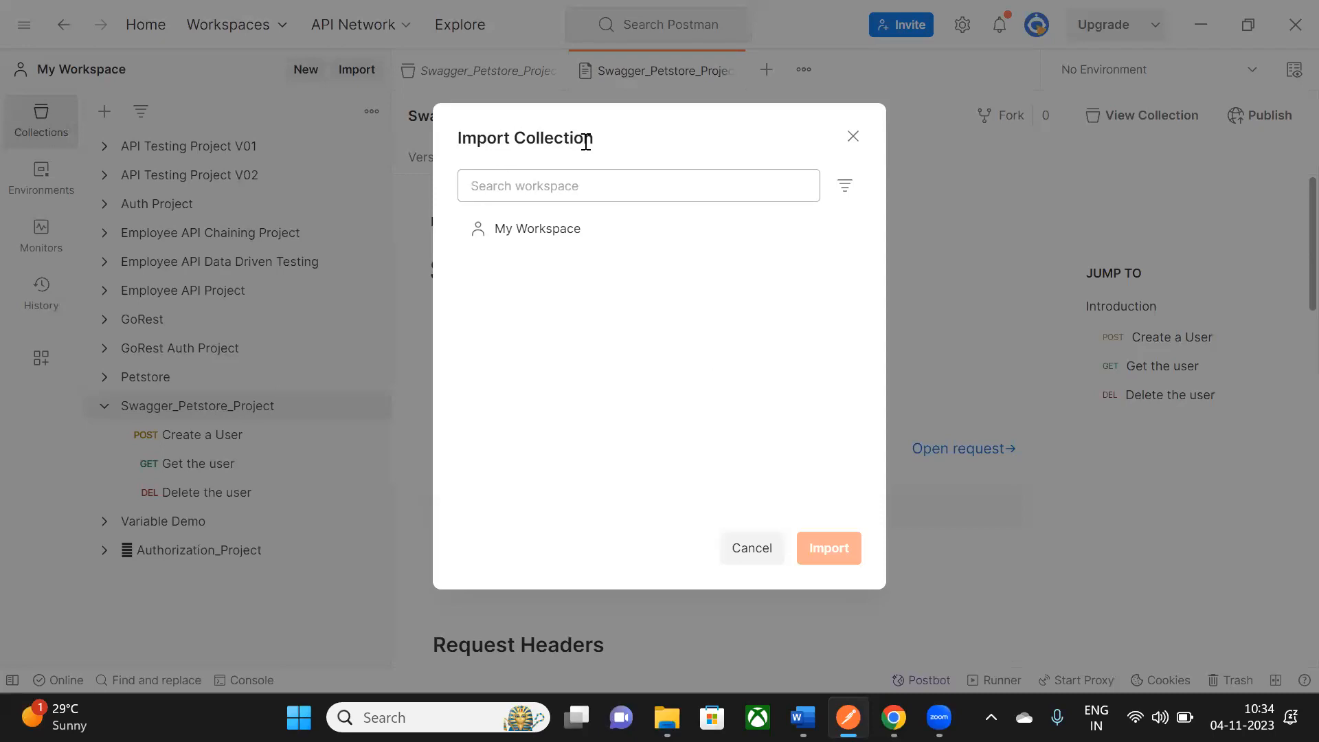
{"action": "left_click", "coordinate": [554, 246]}
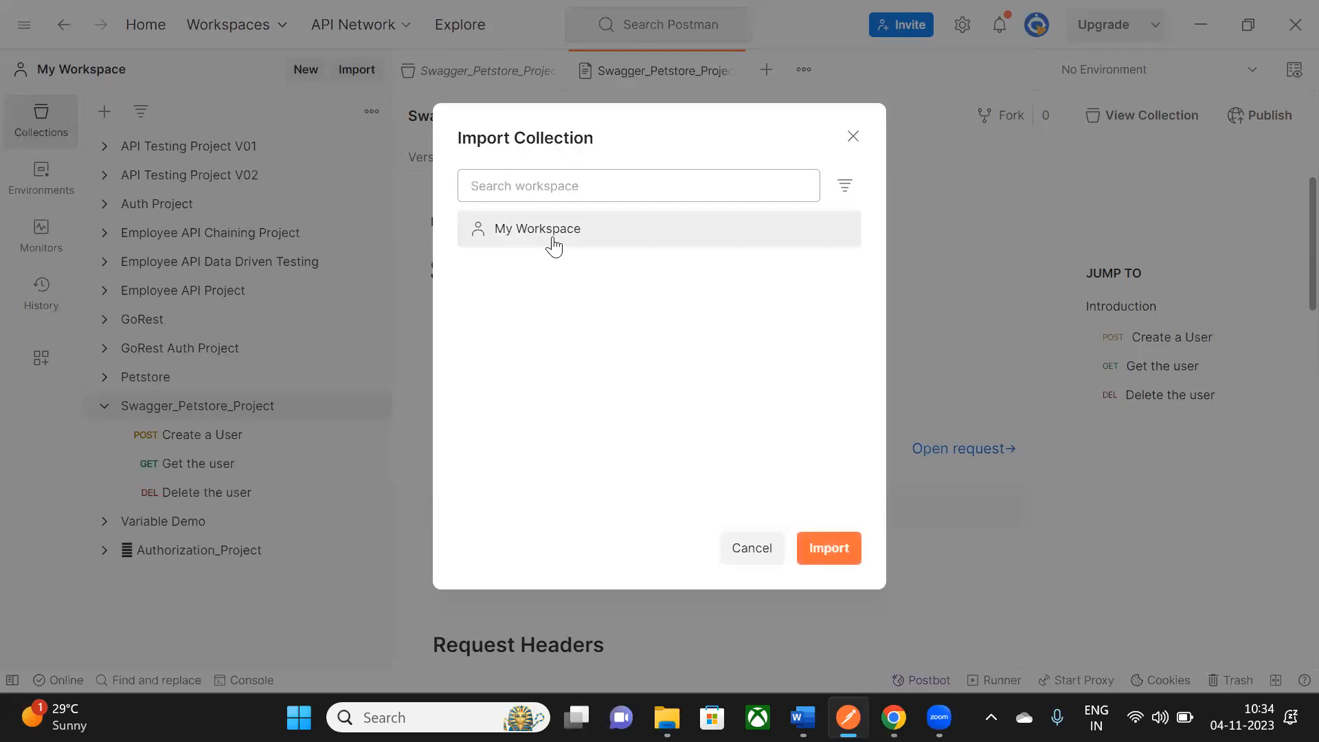
{"action": "left_click", "coordinate": [835, 550]}
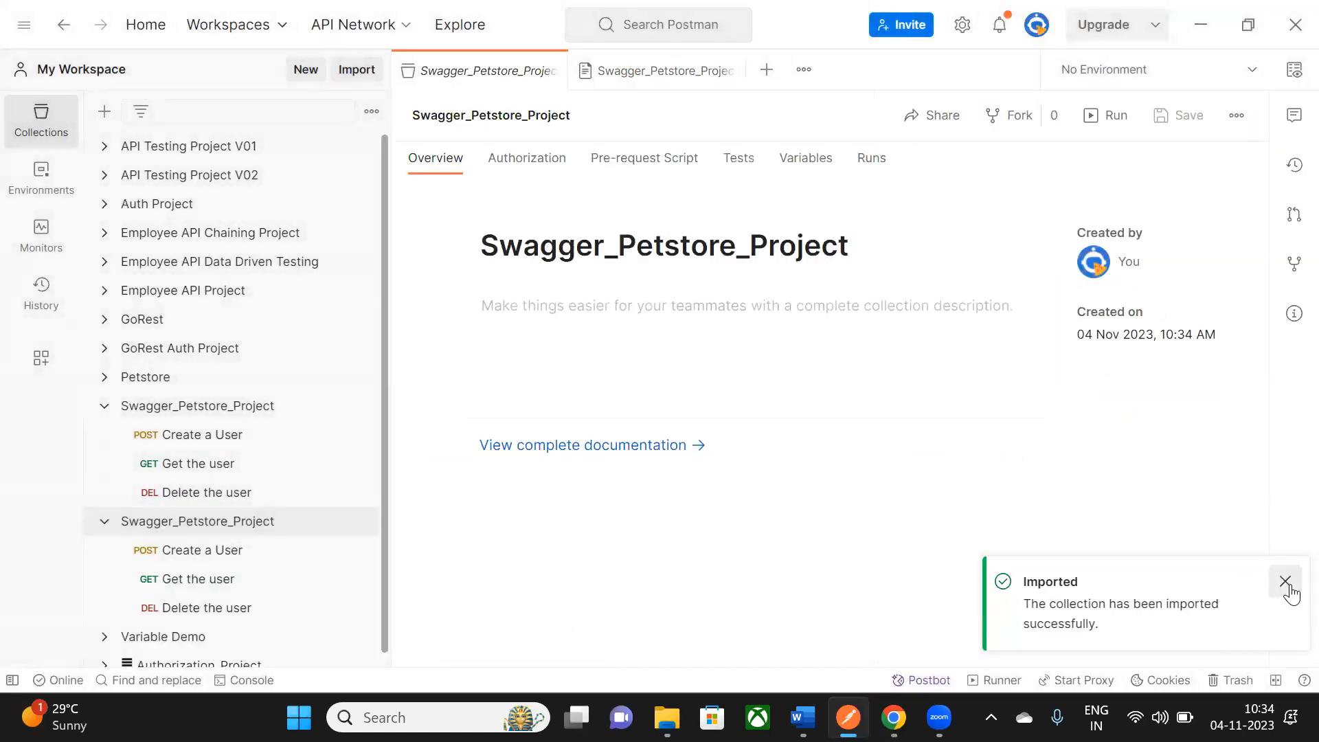
- Rename the newly imported collection to Swagger_Petstore_Project_Published_Document, closing the extra tabs
{"action": "left_click", "coordinate": [1286, 581]}
{"action": "scroll", "coordinate": [239, 501], "scroll_direction": "down", "scroll_amount": 1}
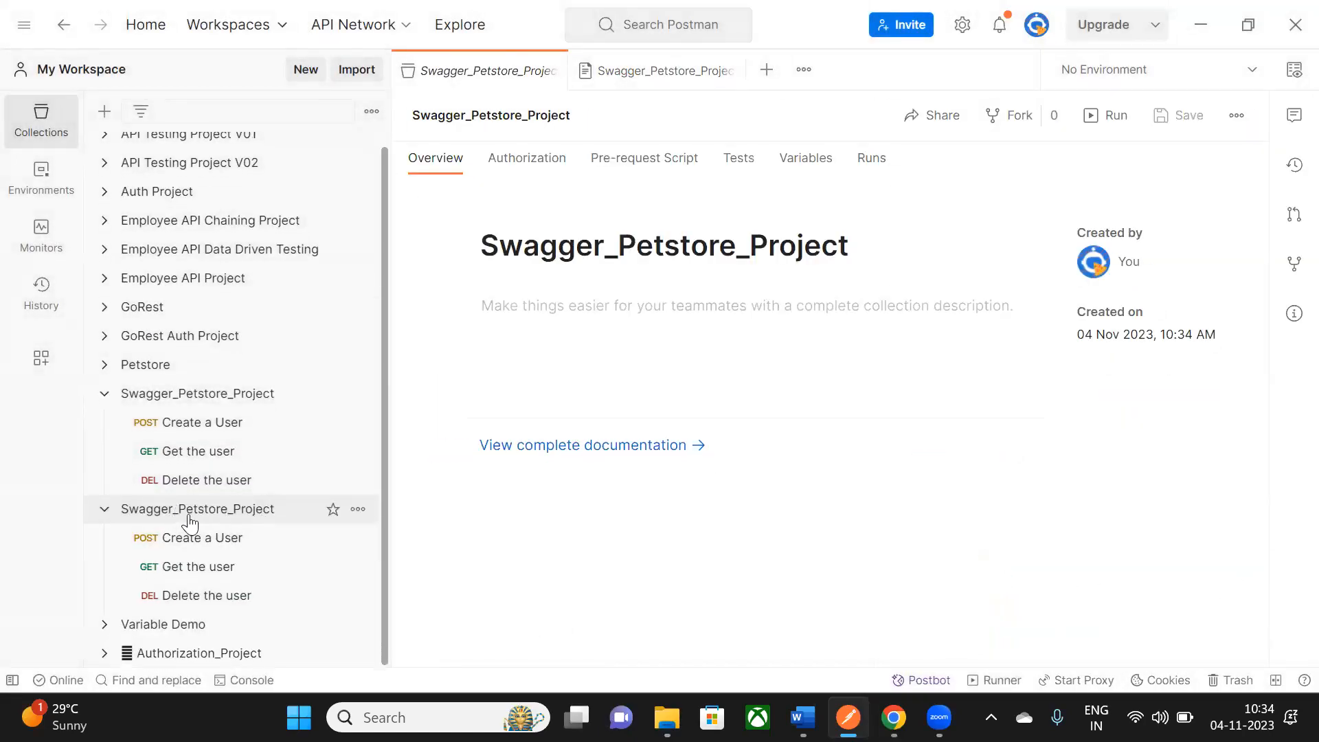
{"action": "left_click", "coordinate": [274, 508]}
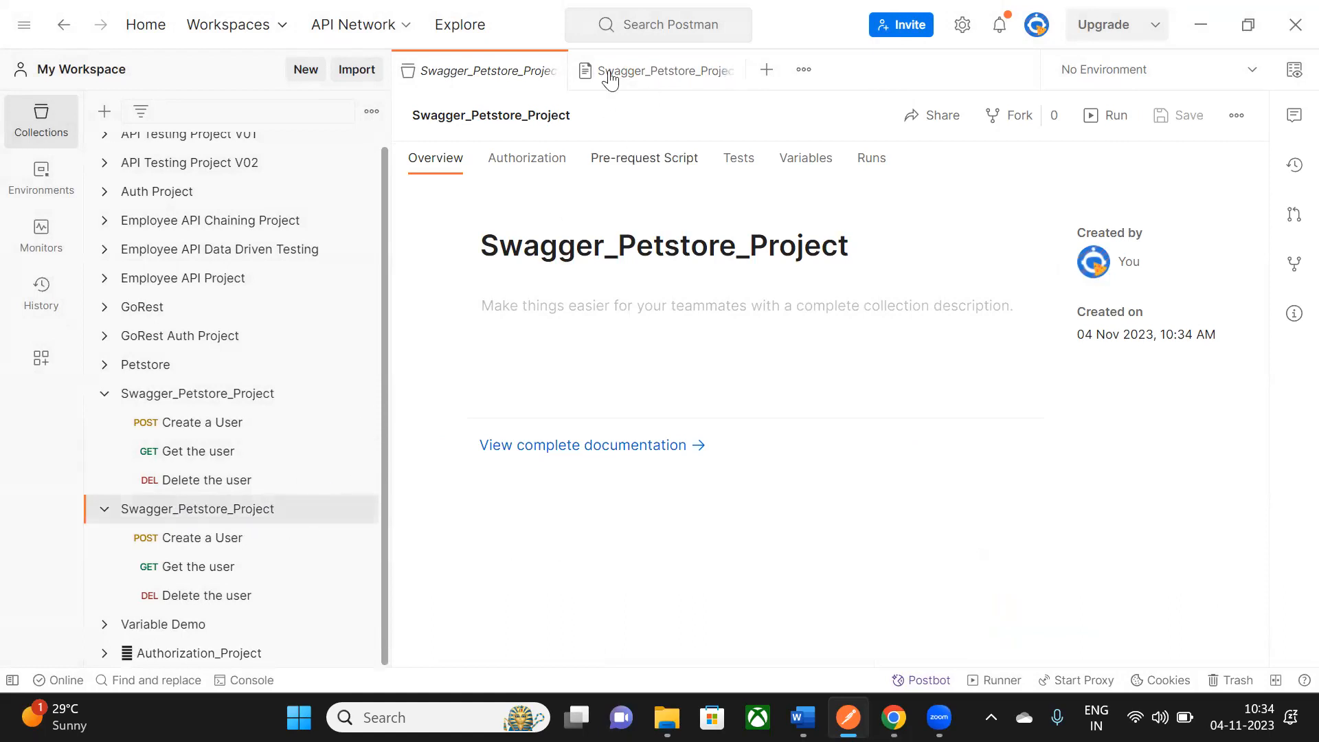
{"action": "left_click", "coordinate": [733, 71]}
{"action": "left_click", "coordinate": [561, 122]}
{"action": "left_click", "coordinate": [568, 116]}
{"action": "type", "text": "_Project_Pub"}
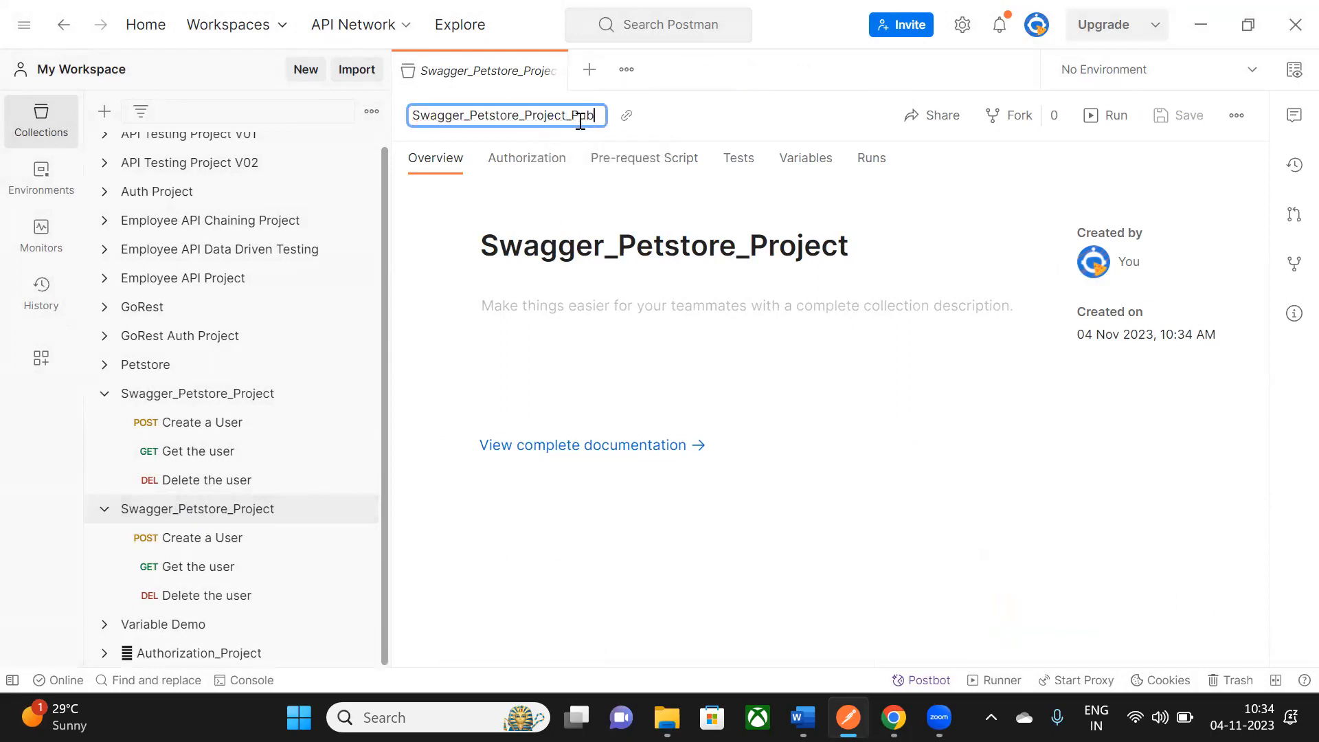
{"action": "type", "text": "lished_Document"}
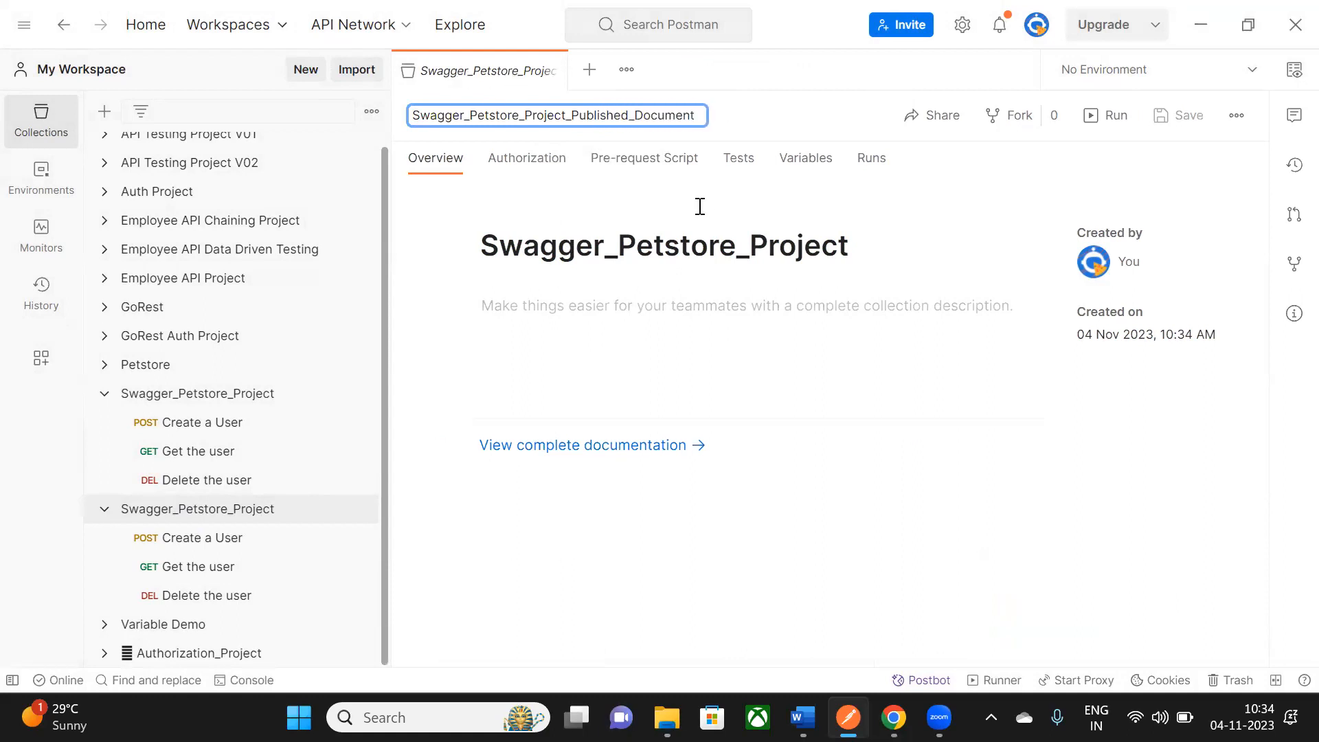
{"action": "left_click", "coordinate": [550, 68]}
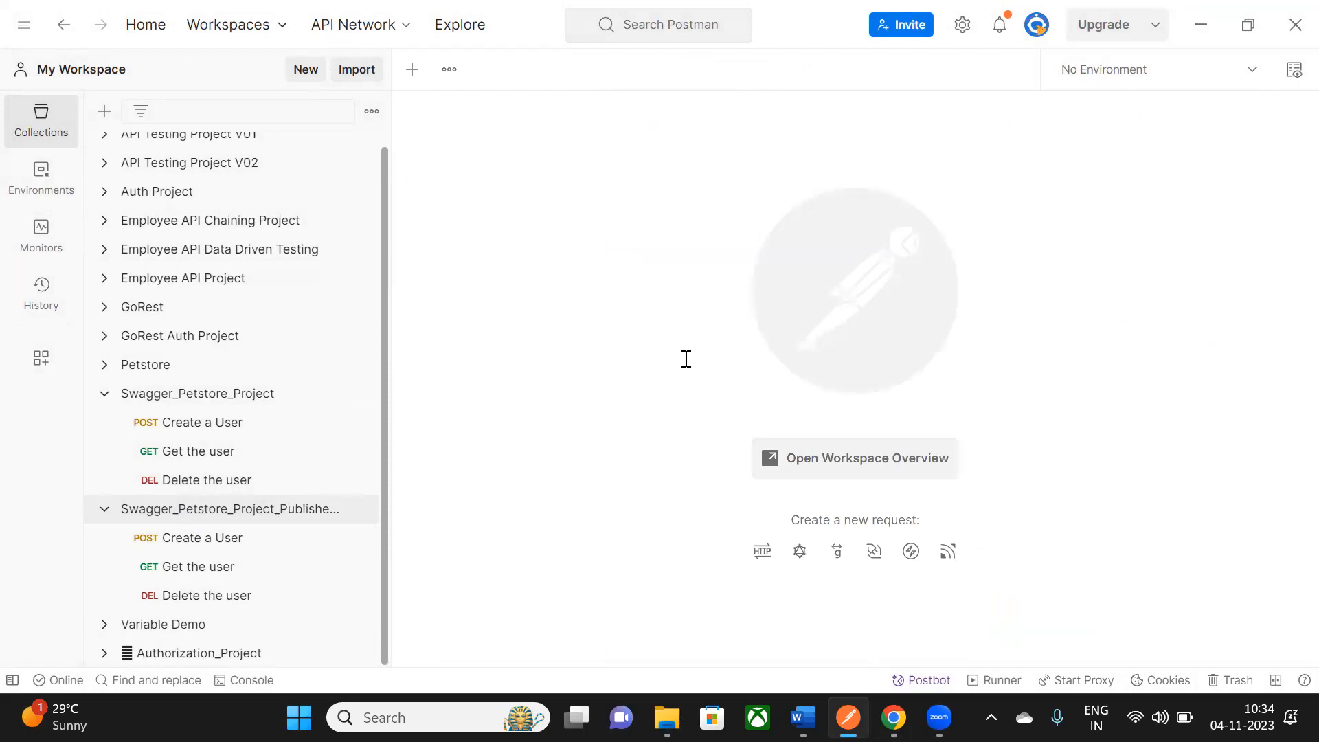
- In the Word notes, accept the grammar fix turning 'Collection :' into 'Collection:'
{"action": "key", "text": "alt+Tab"}
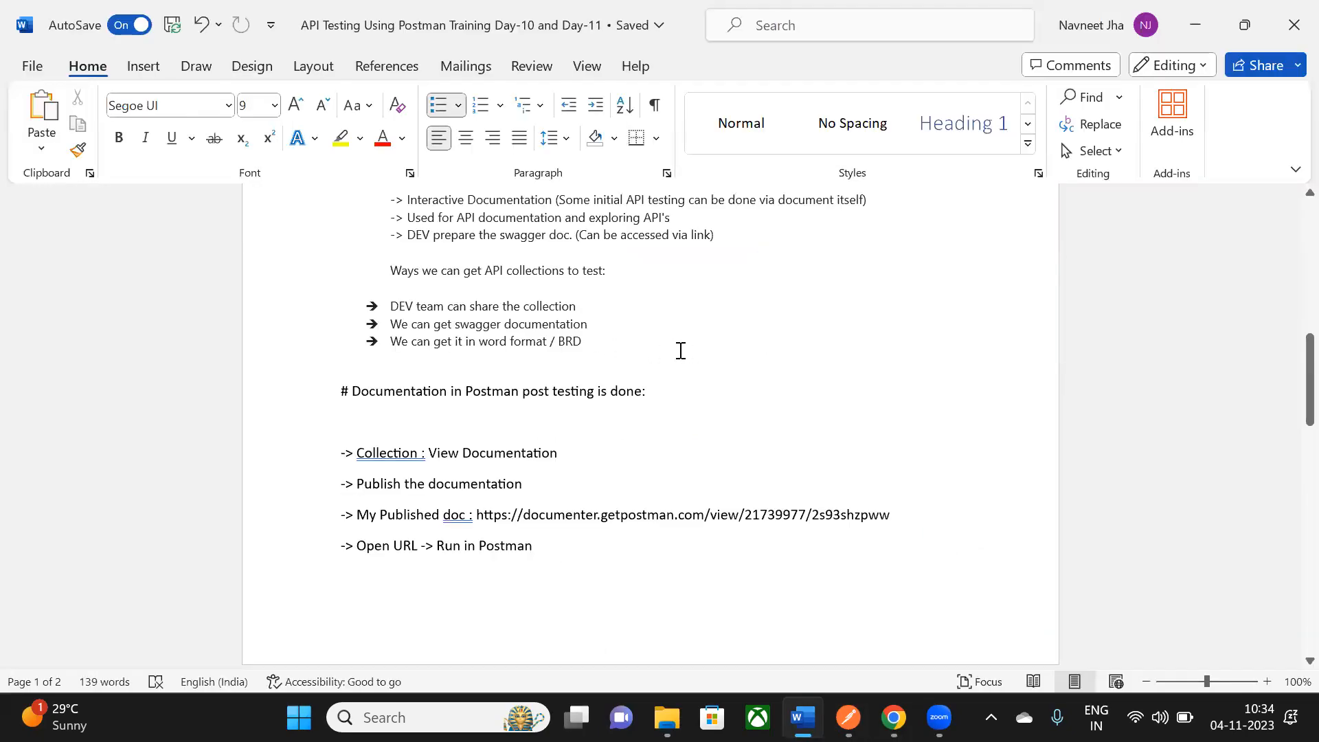
{"action": "left_click", "coordinate": [418, 414]}
{"action": "scroll", "coordinate": [418, 415], "scroll_direction": "down", "scroll_amount": 1}
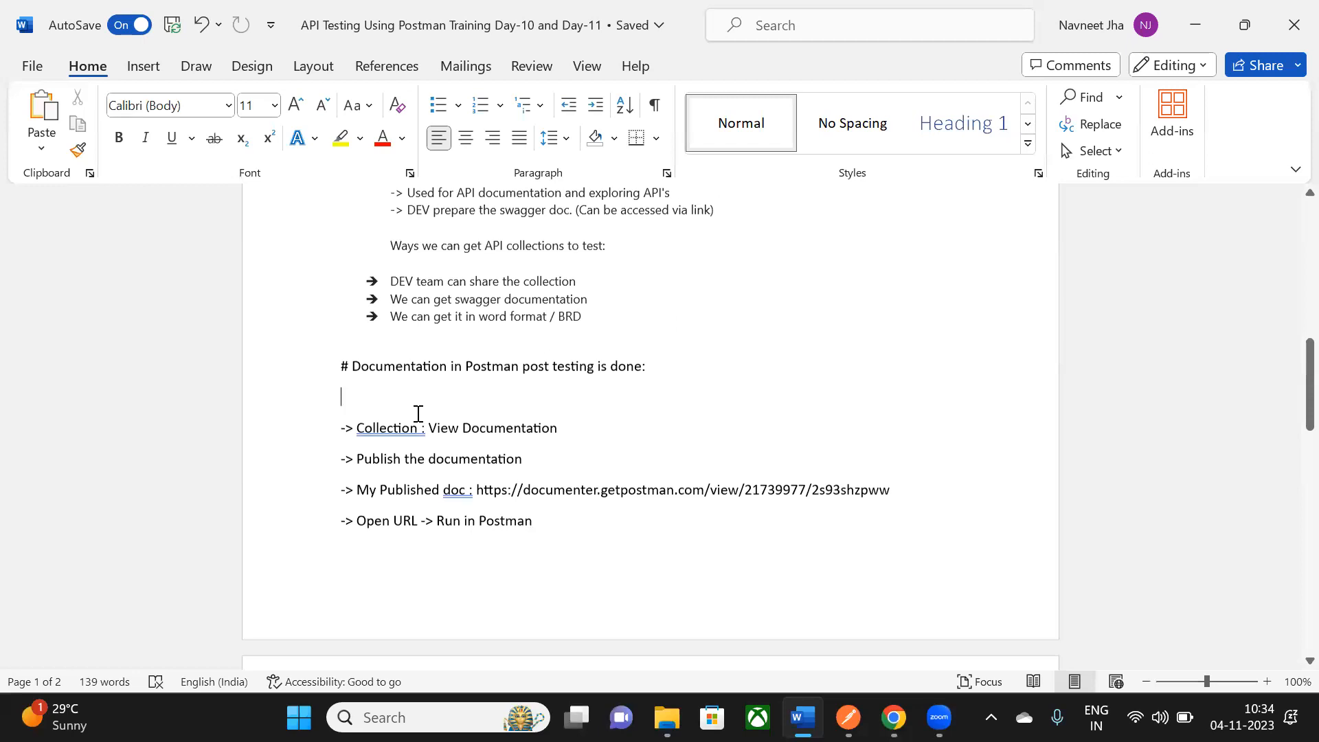
{"action": "scroll", "coordinate": [373, 408], "scroll_direction": "down", "scroll_amount": 1}
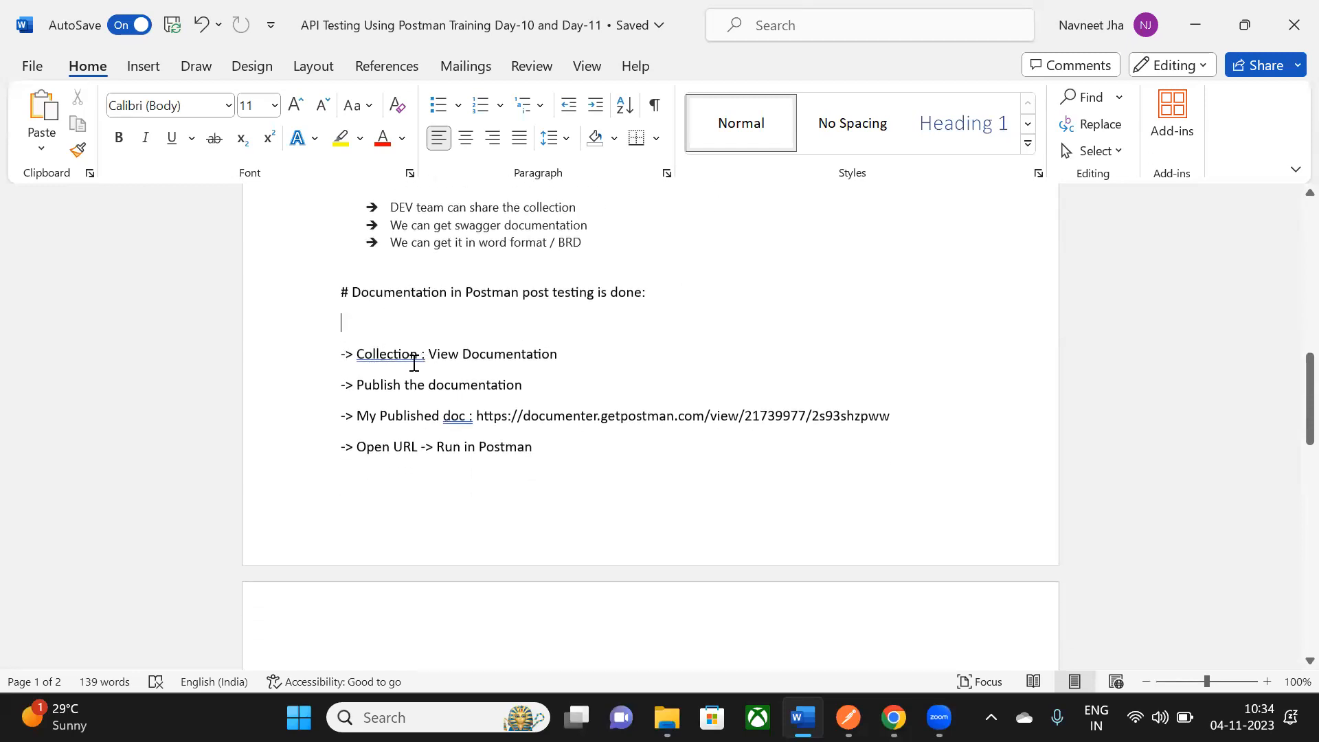
{"action": "right_click", "coordinate": [411, 356]}
{"action": "left_click", "coordinate": [347, 19]}
{"action": "scroll", "coordinate": [515, 364], "scroll_direction": "down", "scroll_amount": 1}
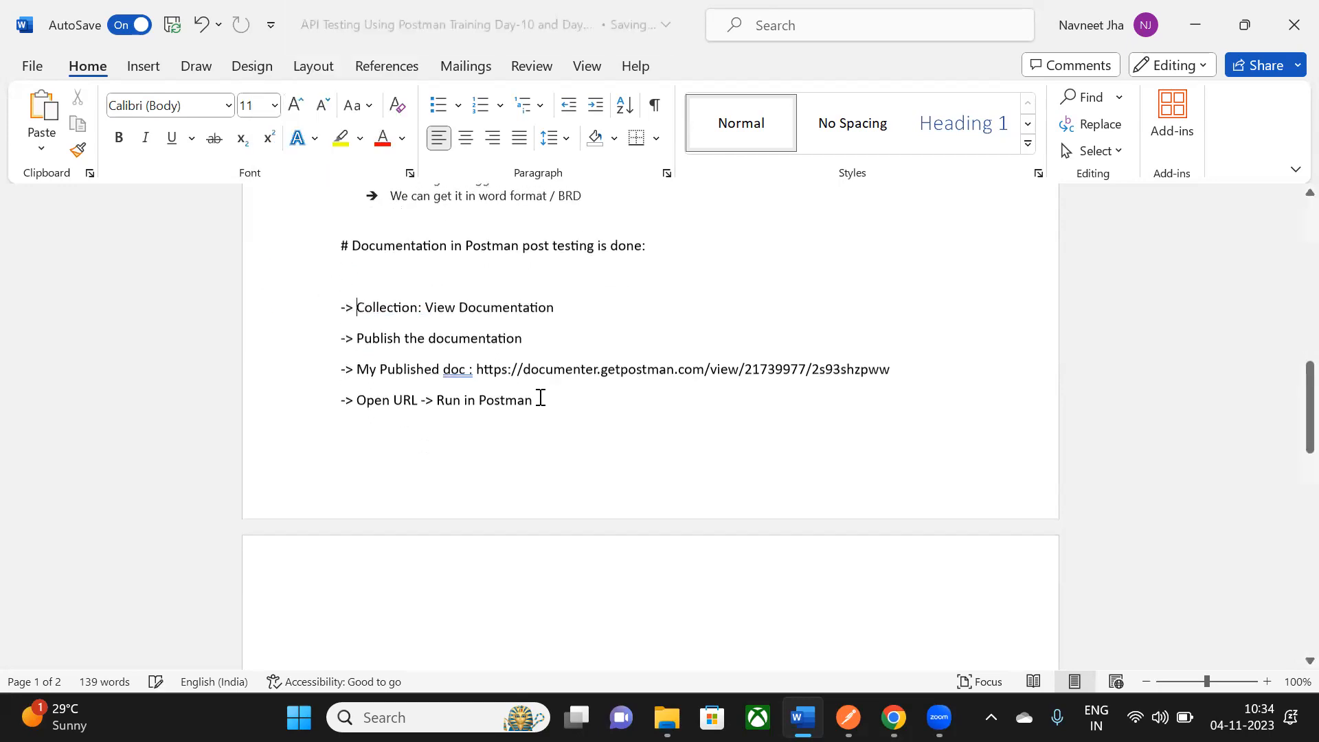
{"action": "left_click_drag", "start_coordinate": [358, 307], "coordinate": [554, 307]}
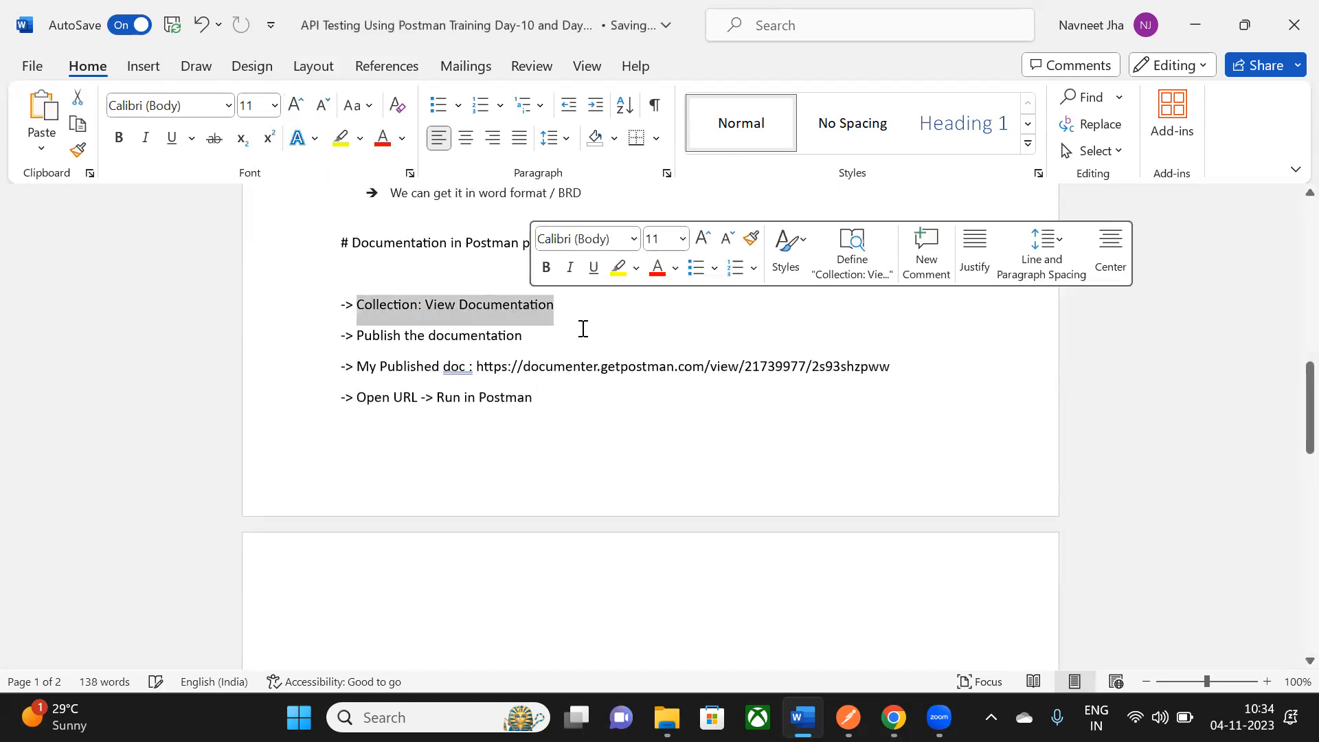
- Check the Swagger_Petstore_Project collection's options in Postman, then return to Word
{"action": "key", "text": "alt+Tab"}
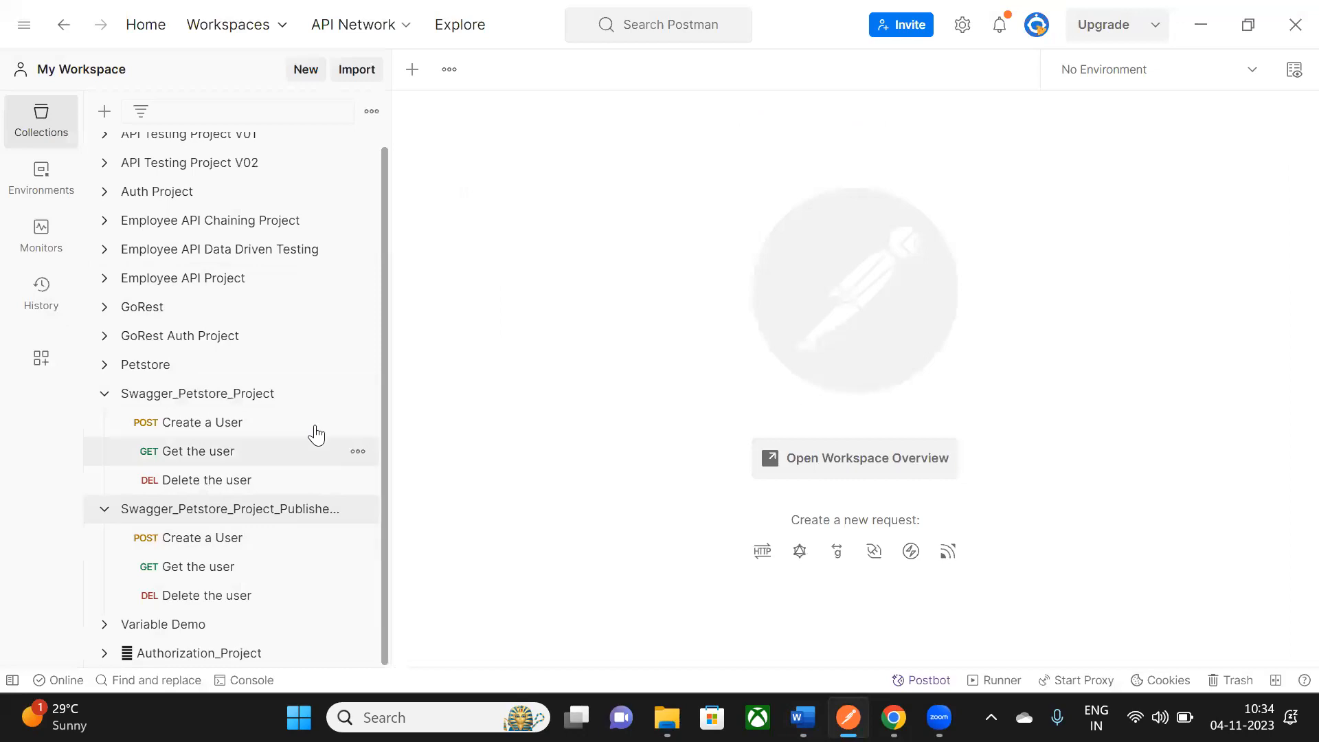
{"action": "left_click", "coordinate": [352, 397]}
{"action": "left_click", "coordinate": [356, 394]}
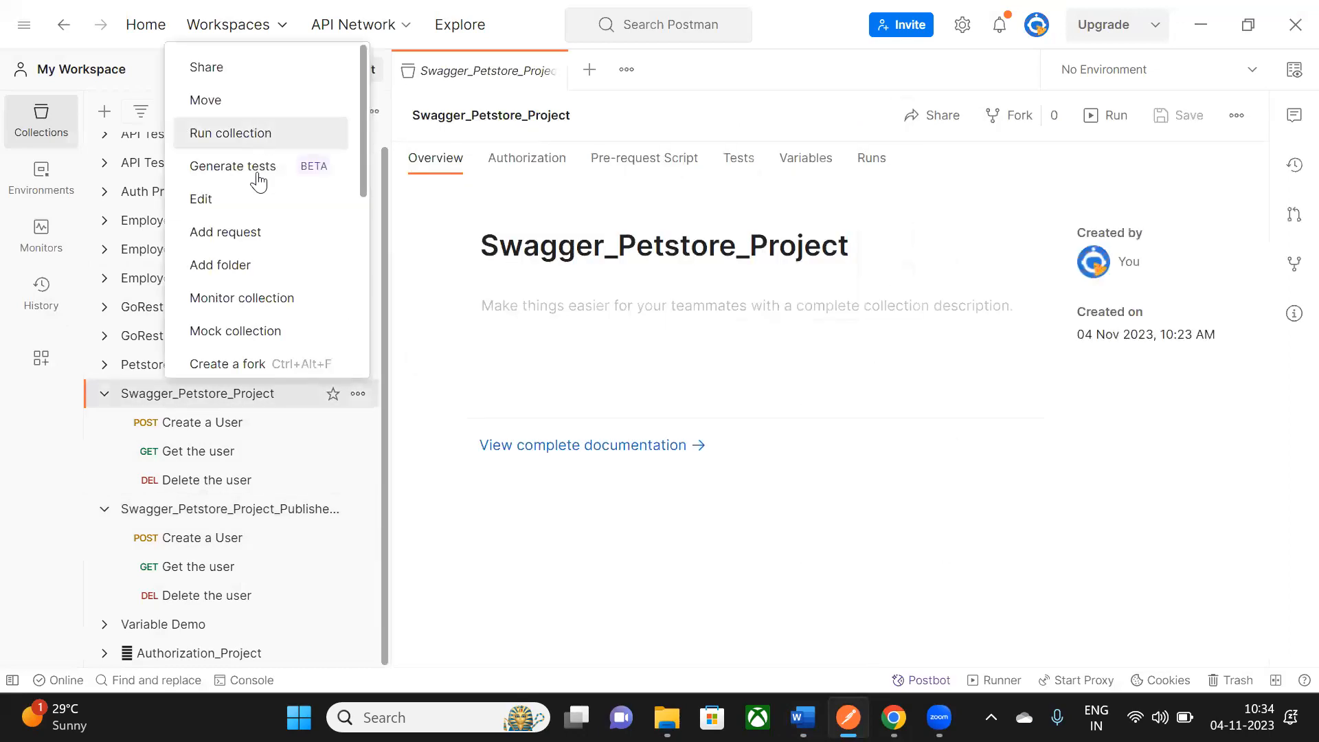
{"action": "scroll", "coordinate": [261, 179], "scroll_direction": "down", "scroll_amount": 5}
{"action": "key", "text": "alt+Tab"}
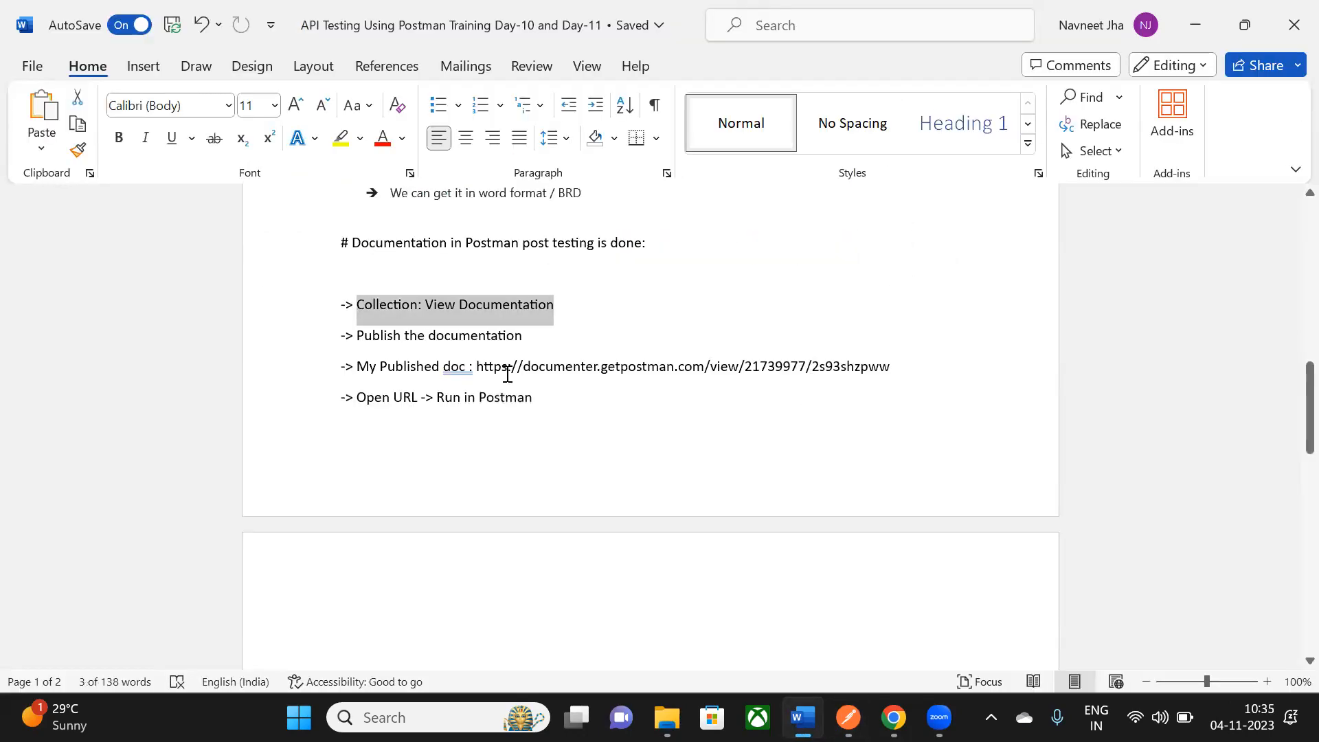
- Accept the grammar fix changing 'doc :' to 'doc:' and select the published documentation URL
{"action": "left_click", "coordinate": [477, 335]}
{"action": "left_click_drag", "start_coordinate": [365, 333], "coordinate": [517, 332]}
{"action": "left_click", "coordinate": [561, 465]}
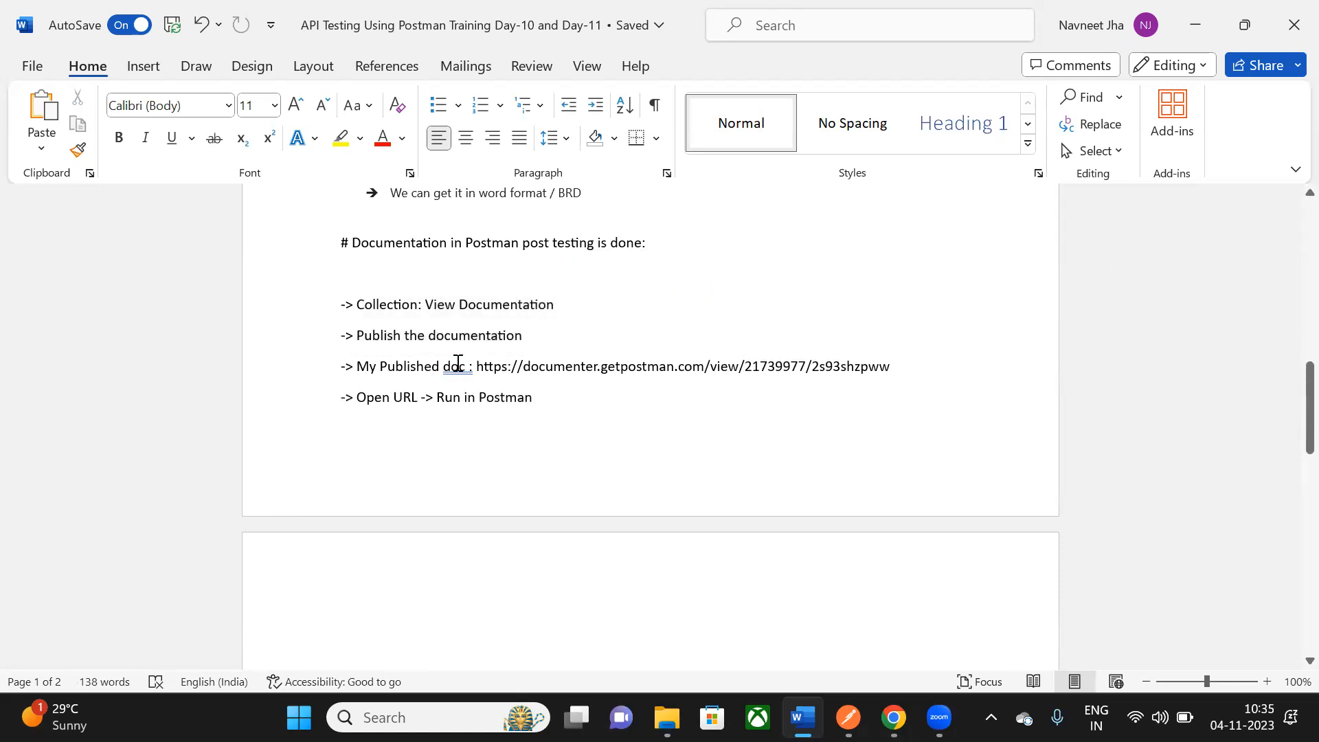
{"action": "right_click", "coordinate": [457, 362]}
{"action": "left_click", "coordinate": [383, 332]}
{"action": "left_click_drag", "start_coordinate": [473, 365], "coordinate": [871, 364]}
{"action": "scroll", "coordinate": [827, 462], "scroll_direction": "down", "scroll_amount": 3}
- Add a new line after the URL, turning it into a link, and begin it with '-'
{"action": "left_click", "coordinate": [489, 351]}
{"action": "left_click_drag", "start_coordinate": [459, 300], "coordinate": [533, 298]}
{"action": "left_click", "coordinate": [514, 358]}
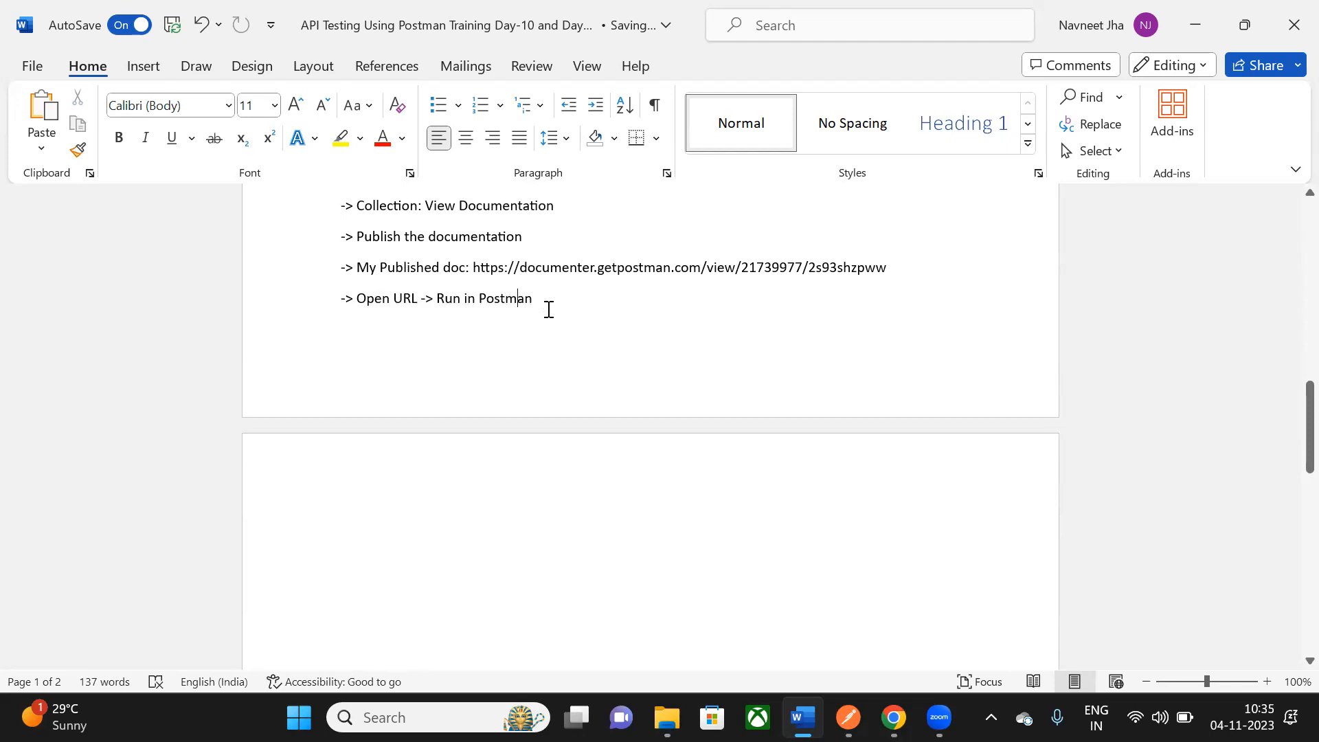
{"action": "scroll", "coordinate": [372, 310], "scroll_direction": "up", "scroll_amount": 1}
{"action": "left_click_drag", "start_coordinate": [330, 250], "coordinate": [374, 385]}
{"action": "left_click", "coordinate": [570, 332]}
{"action": "left_click", "coordinate": [906, 322]}
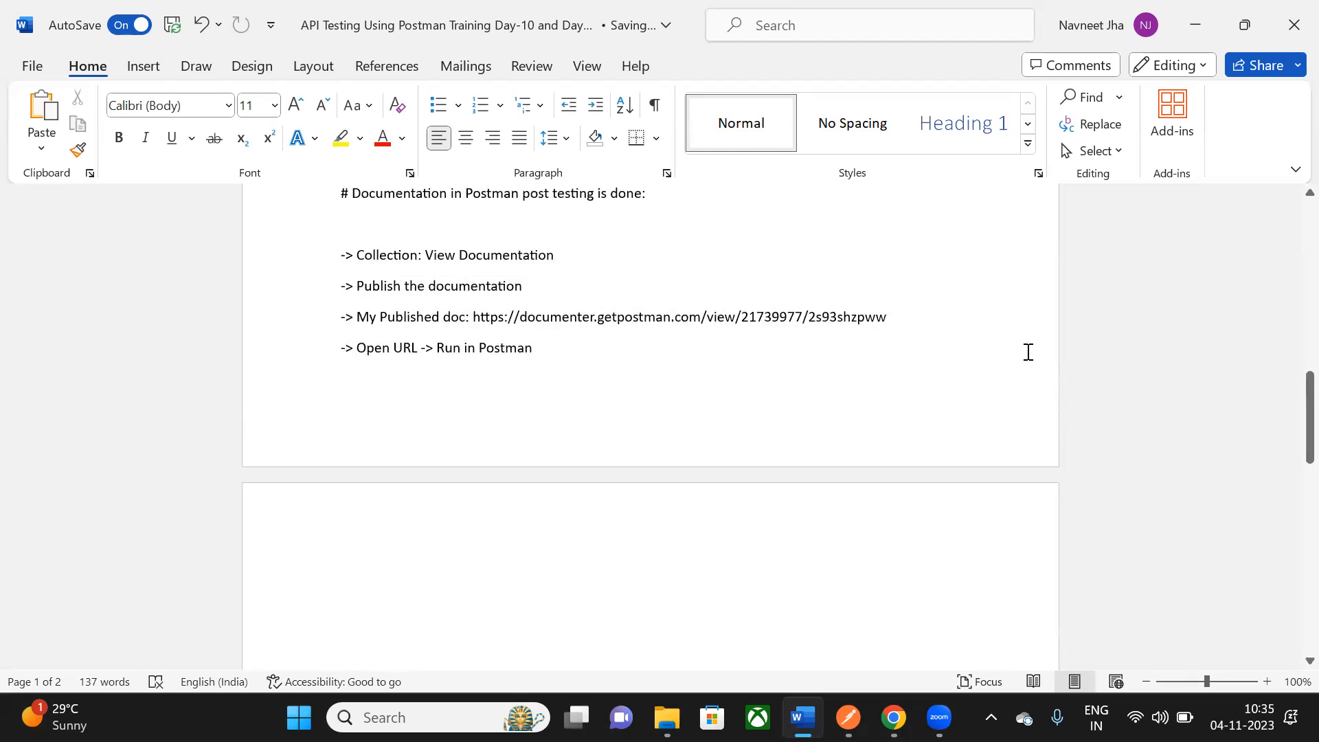
{"action": "key", "text": "Return"}
{"action": "type", "text": "-"}
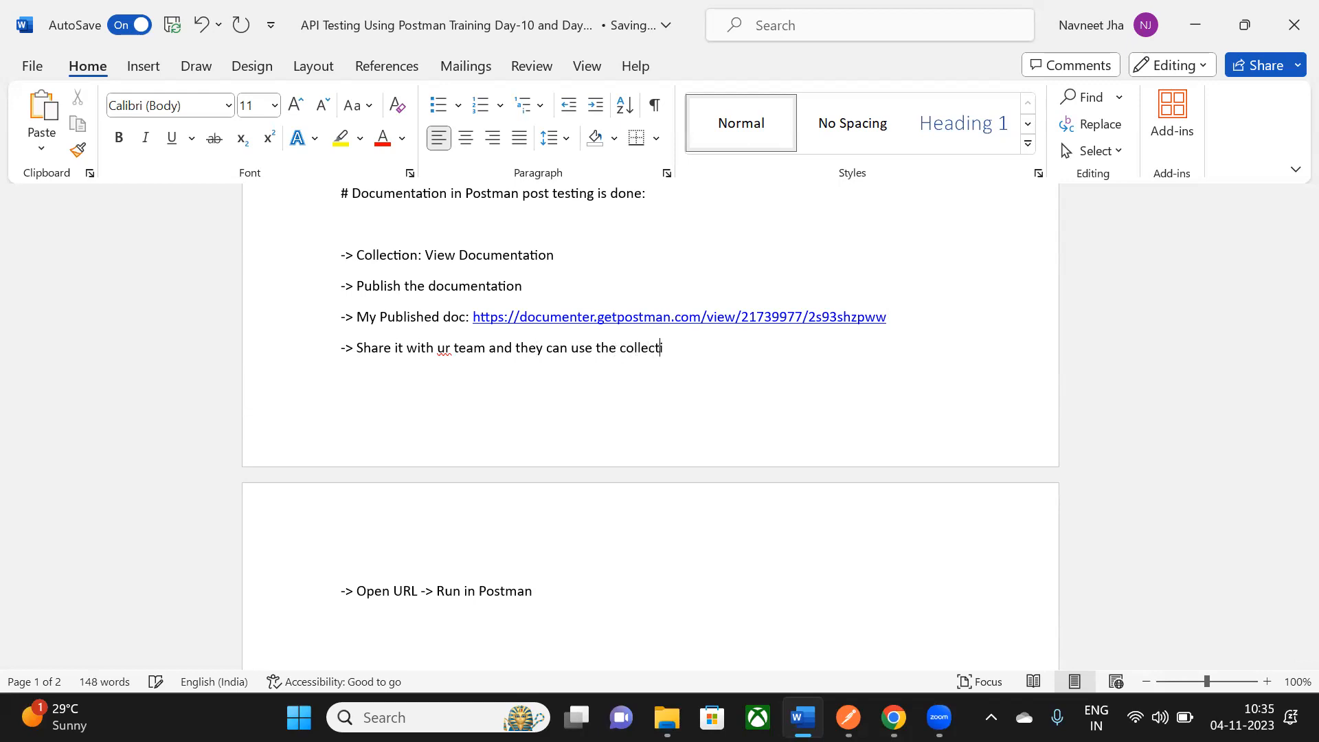
- Review the documentation notes section, then minimize Word to reveal Postman
{"action": "scroll", "coordinate": [1022, 354], "scroll_direction": "down", "scroll_amount": 5}
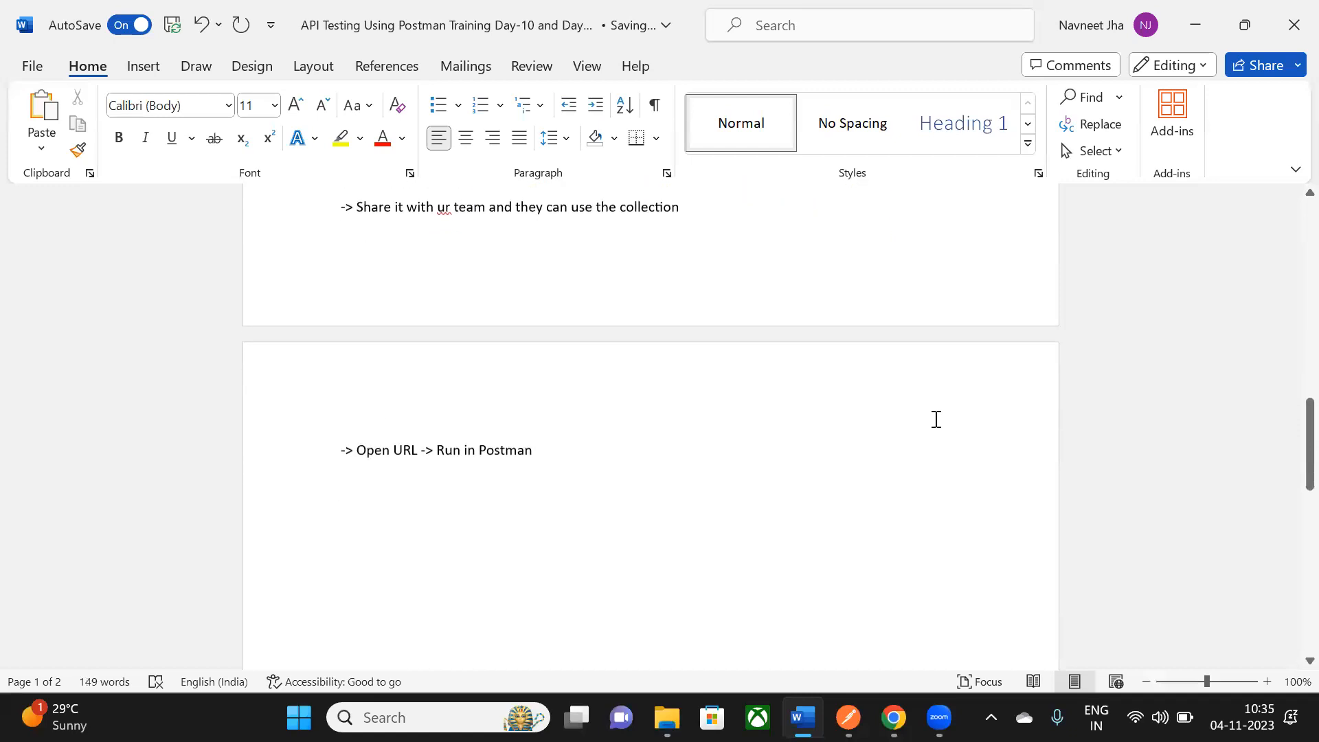
{"action": "left_click_drag", "start_coordinate": [368, 245], "coordinate": [544, 332]}
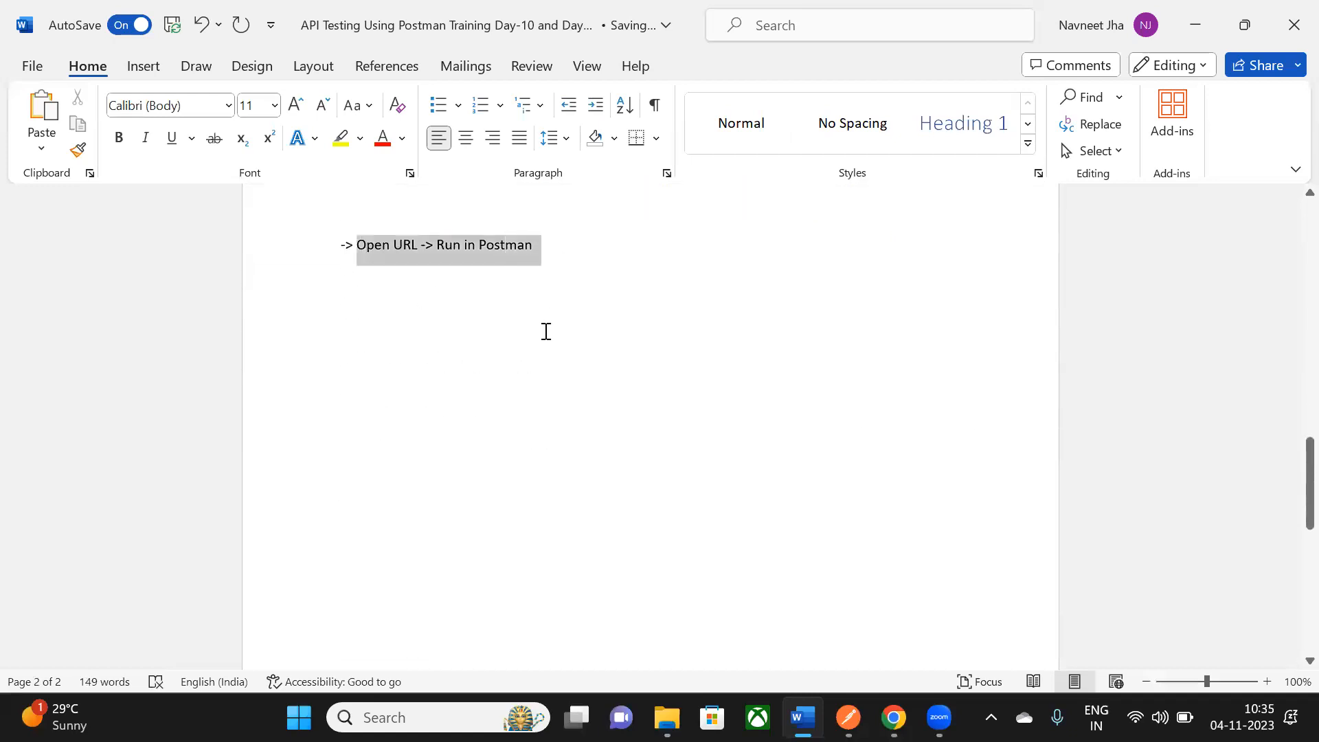
{"action": "scroll", "coordinate": [545, 331], "scroll_direction": "down", "scroll_amount": 3}
{"action": "scroll", "coordinate": [545, 331], "scroll_direction": "up", "scroll_amount": 3}
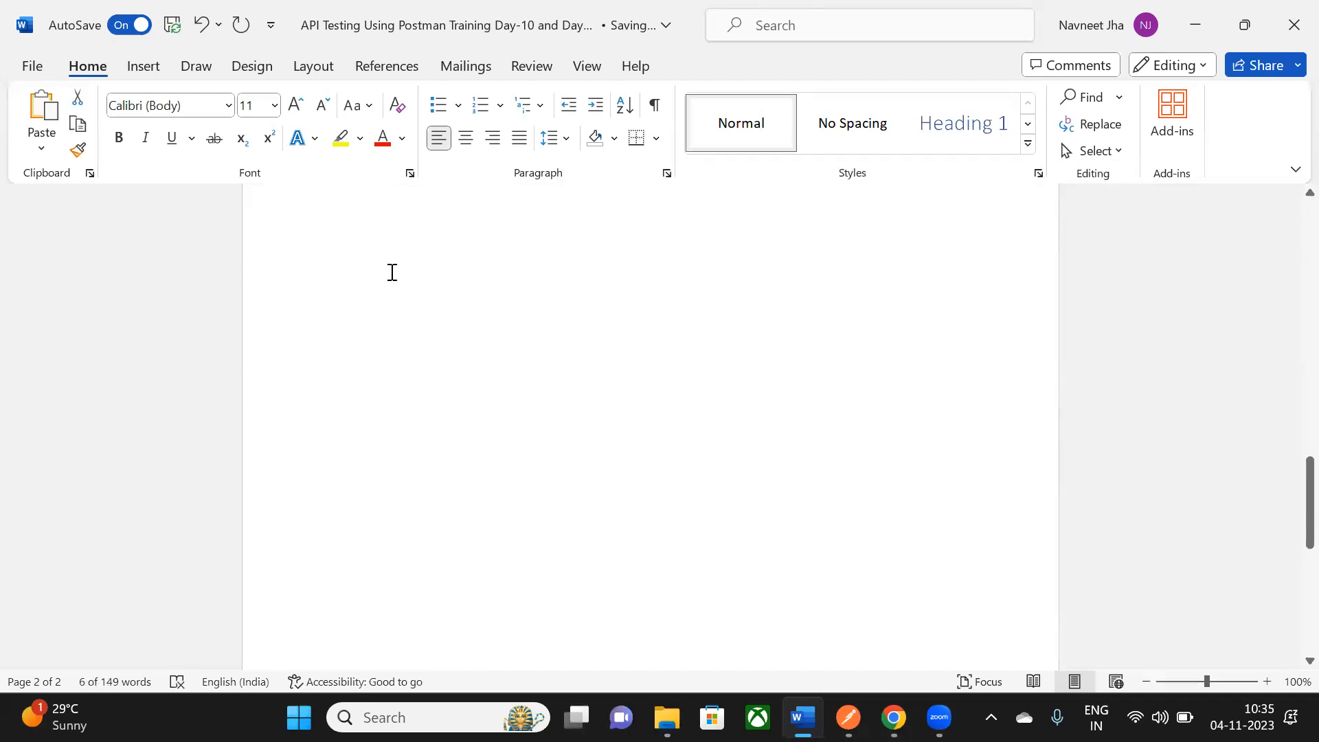
{"action": "left_click", "coordinate": [550, 359]}
{"action": "scroll", "coordinate": [550, 359], "scroll_direction": "down", "scroll_amount": 3}
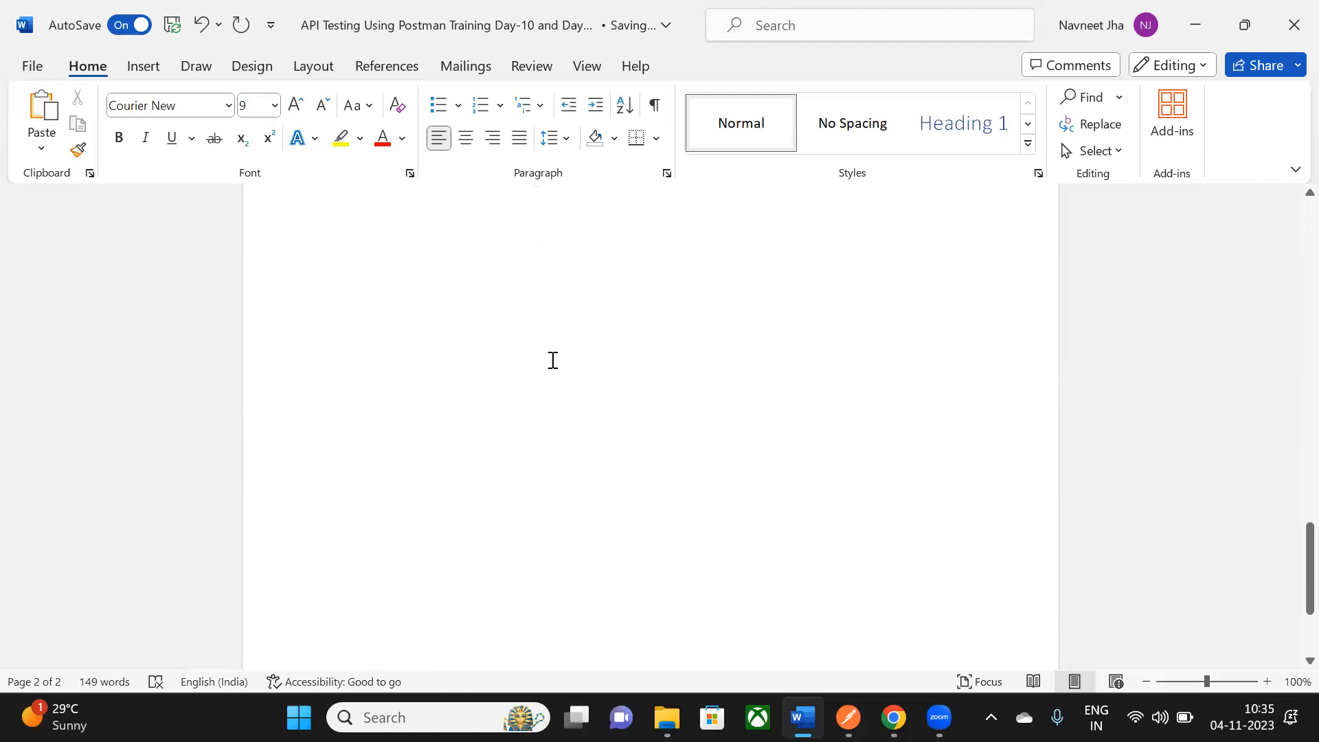
{"action": "scroll", "coordinate": [509, 351], "scroll_direction": "up", "scroll_amount": 8}
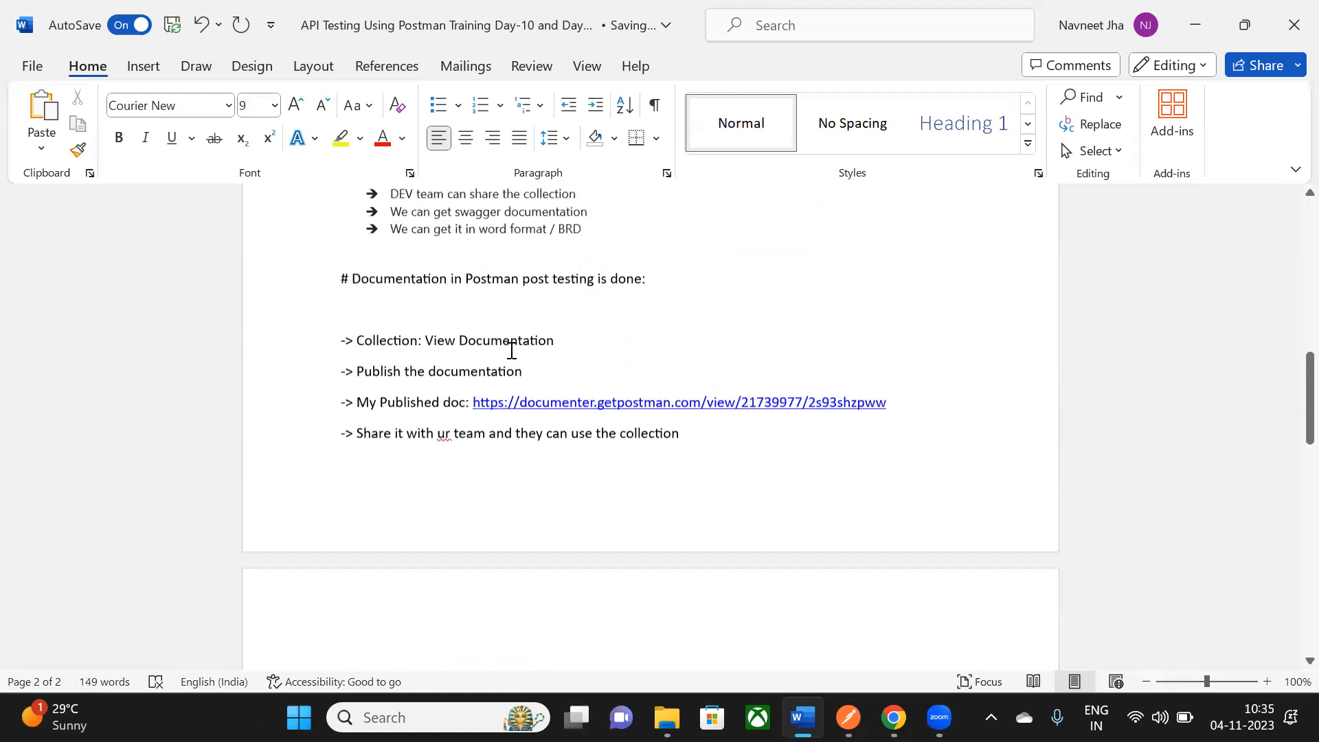
{"action": "left_click_drag", "start_coordinate": [355, 344], "coordinate": [697, 536]}
{"action": "left_click", "coordinate": [698, 536]}
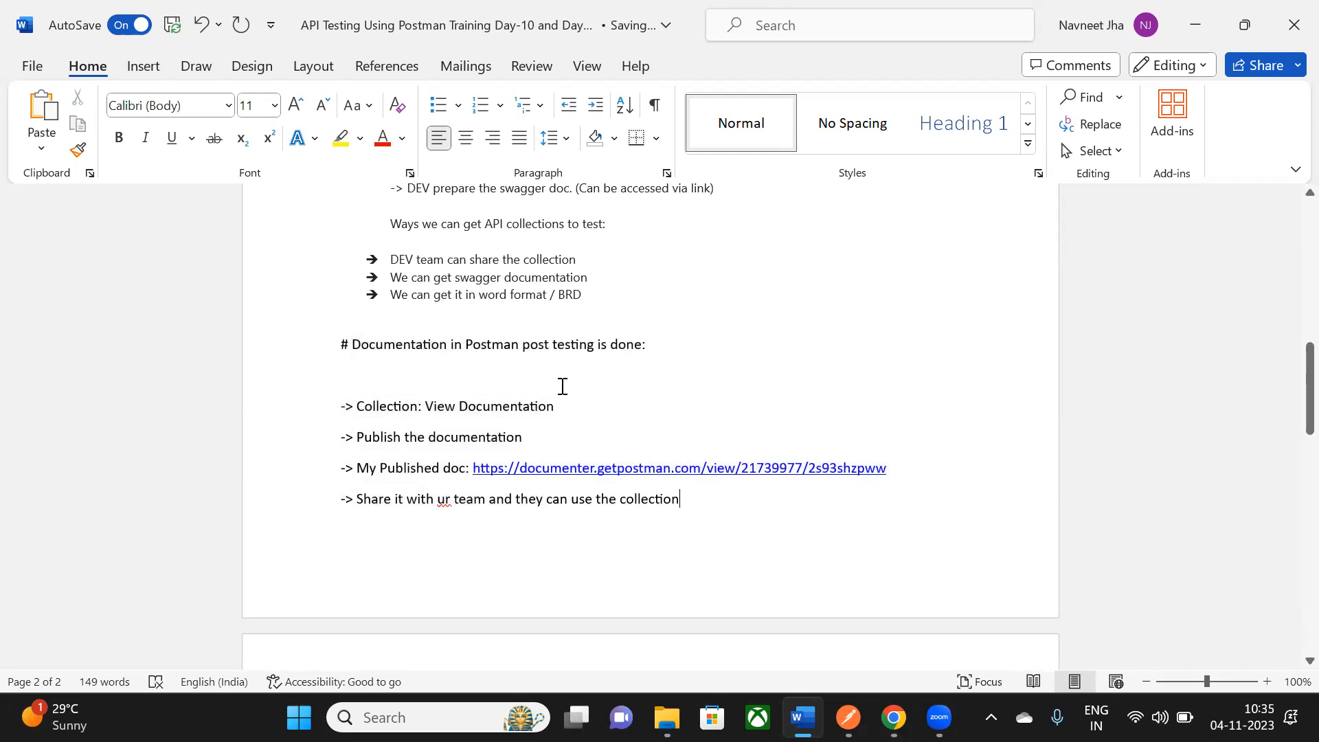
{"action": "left_click", "coordinate": [1197, 31]}
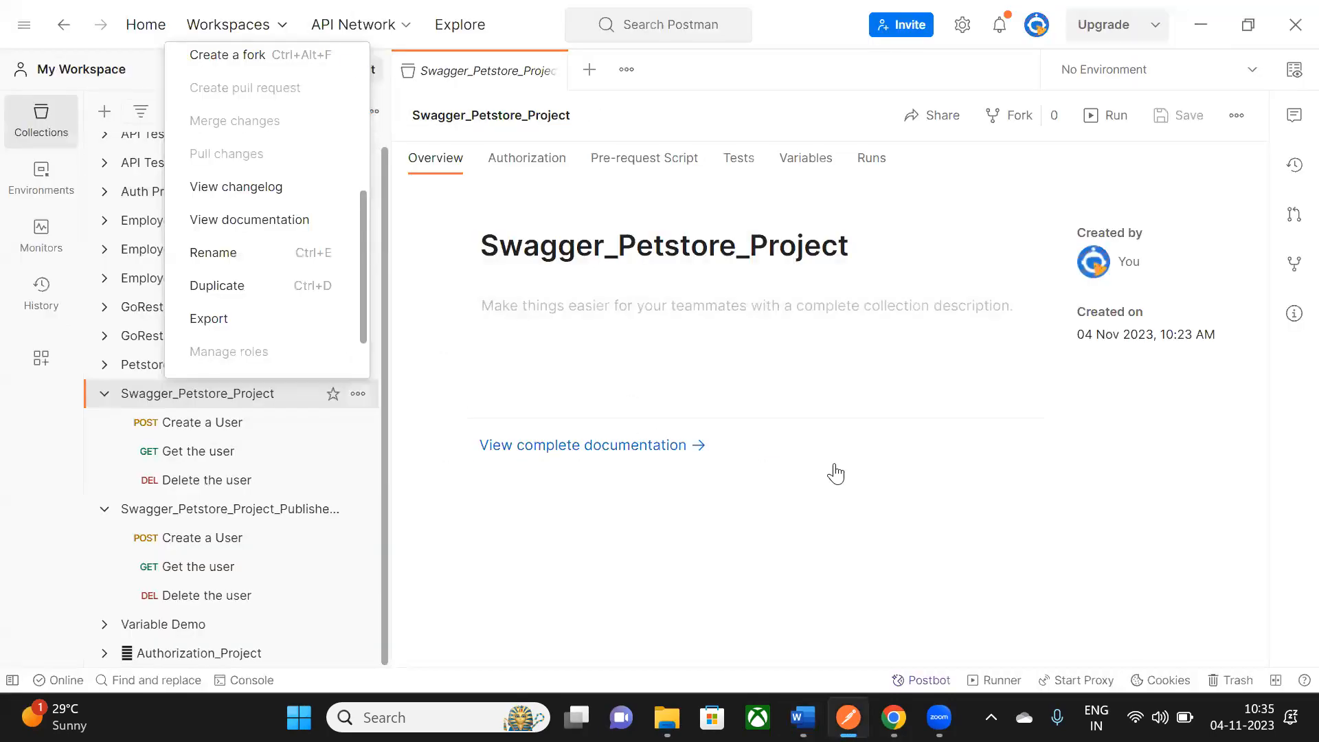
- View the published Swagger_Petstore_Project documentation from POST Create a User onward, then minimize Postman
{"action": "left_click", "coordinate": [249, 220]}
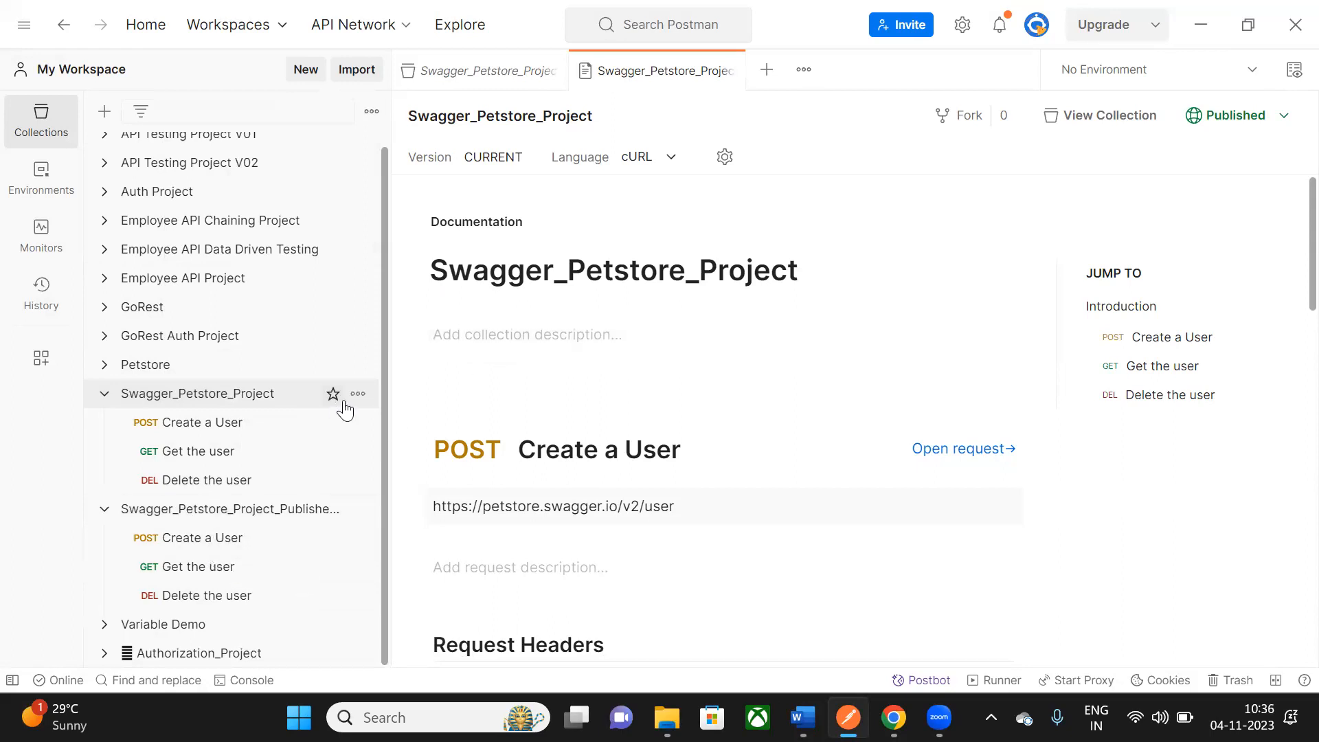
{"action": "scroll", "coordinate": [383, 275], "scroll_direction": "up", "scroll_amount": 1}
{"action": "scroll", "coordinate": [387, 485], "scroll_direction": "down", "scroll_amount": 1}
{"action": "scroll", "coordinate": [275, 533], "scroll_direction": "up", "scroll_amount": 1}
{"action": "scroll", "coordinate": [250, 463], "scroll_direction": "down", "scroll_amount": 1}
{"action": "scroll", "coordinate": [255, 474], "scroll_direction": "up", "scroll_amount": 1}
{"action": "scroll", "coordinate": [255, 473], "scroll_direction": "down", "scroll_amount": 1}
{"action": "scroll", "coordinate": [385, 385], "scroll_direction": "up", "scroll_amount": 1}
{"action": "scroll", "coordinate": [386, 438], "scroll_direction": "down", "scroll_amount": 1}
{"action": "scroll", "coordinate": [387, 344], "scroll_direction": "up", "scroll_amount": 1}
{"action": "scroll", "coordinate": [395, 412], "scroll_direction": "down", "scroll_amount": 1}
{"action": "left_click", "coordinate": [1203, 26]}
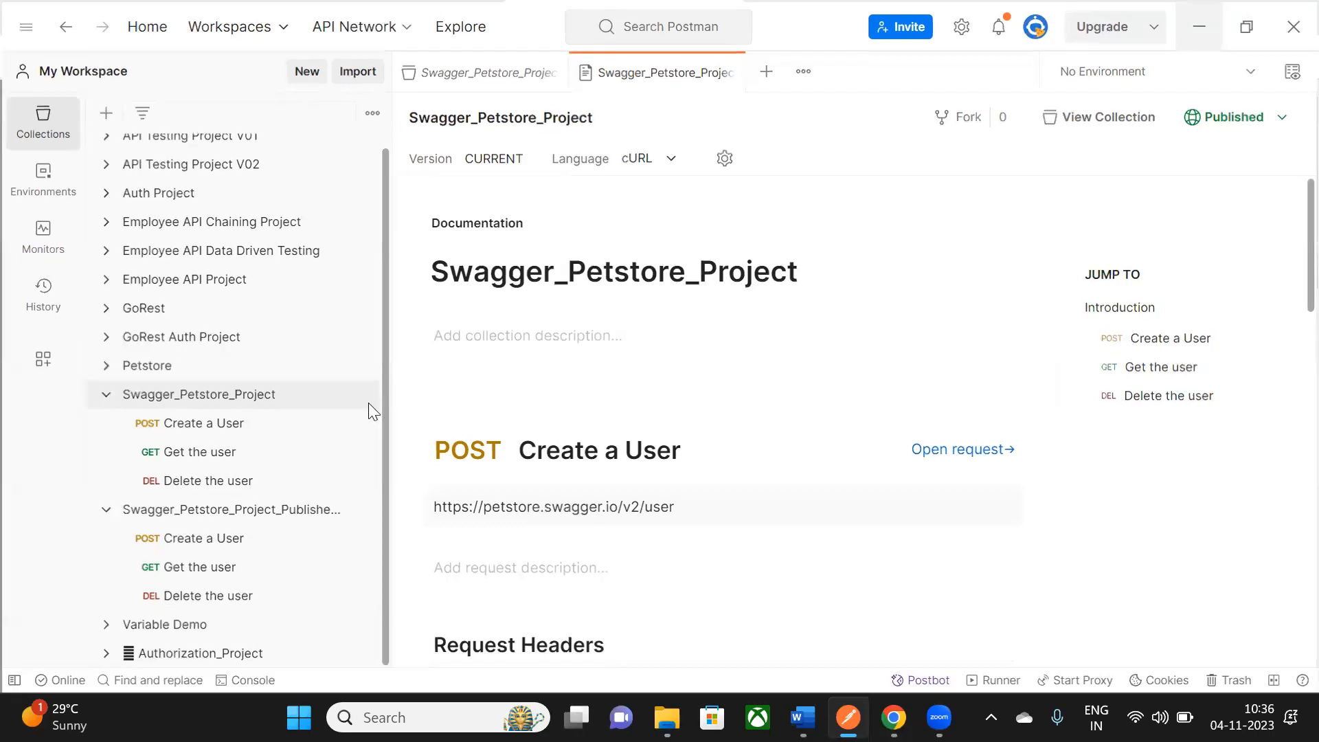
- Dismiss the 'Run in Postman' prompt on the published Swagger_Petstore_Project documentation page
{"action": "left_click", "coordinate": [820, 283]}
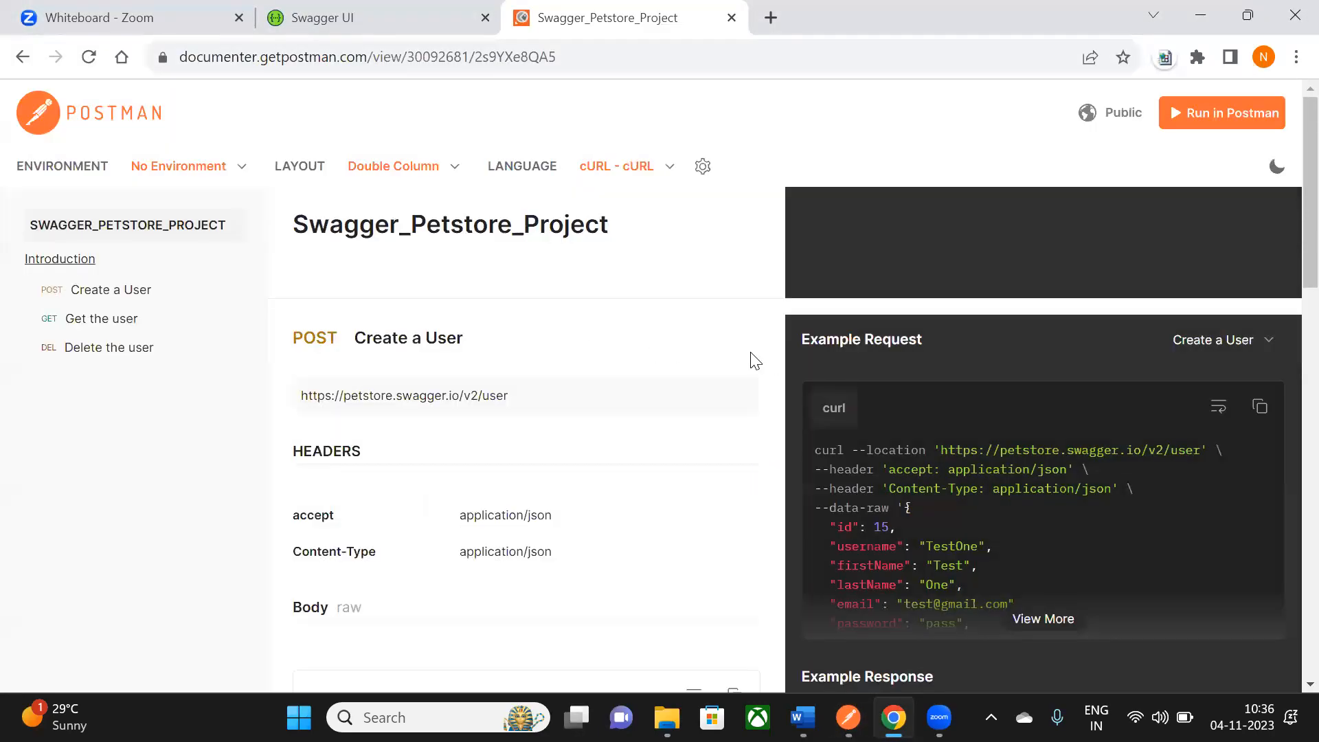
{"action": "scroll", "coordinate": [748, 357], "scroll_direction": "down", "scroll_amount": 5}
{"action": "scroll", "coordinate": [750, 355], "scroll_direction": "up", "scroll_amount": 5}
- Minimize Chrome and restore the documentation page from the taskbar preview
{"action": "left_click", "coordinate": [1197, 24]}
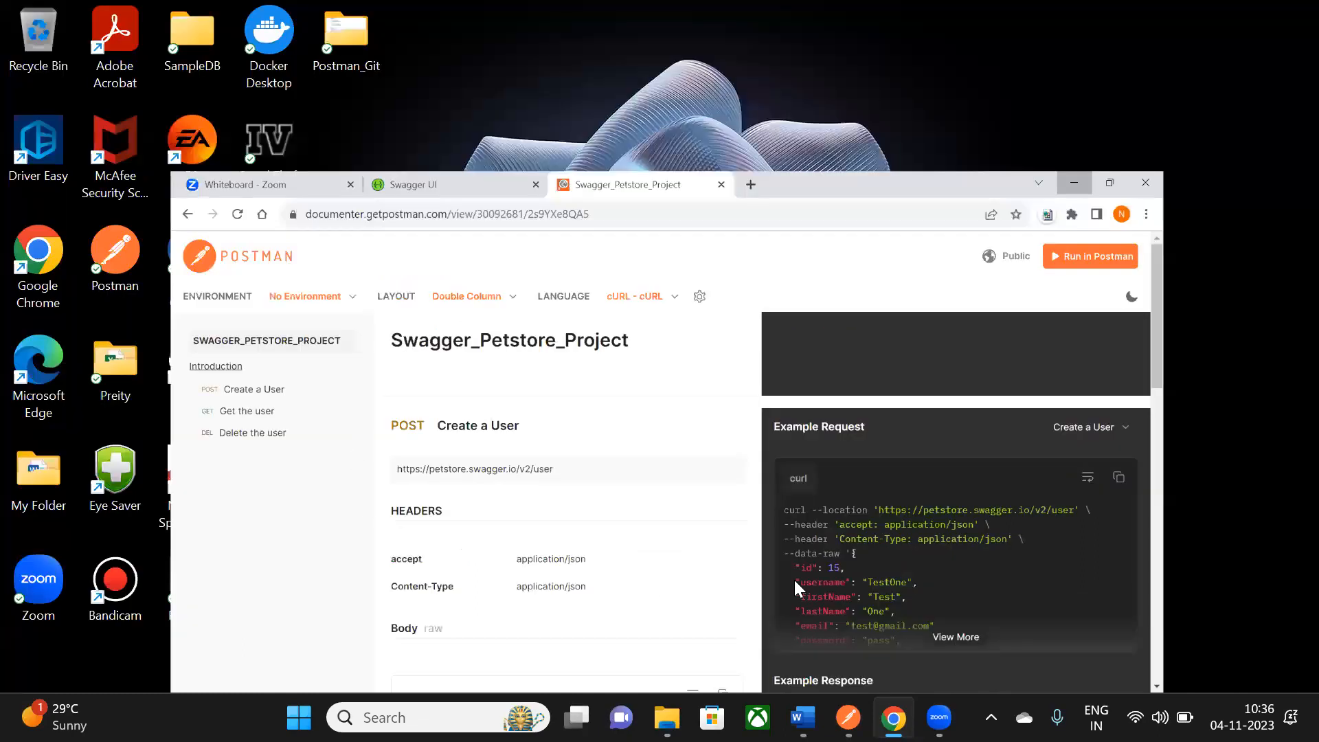
{"action": "mouse_move", "coordinate": [893, 717]}
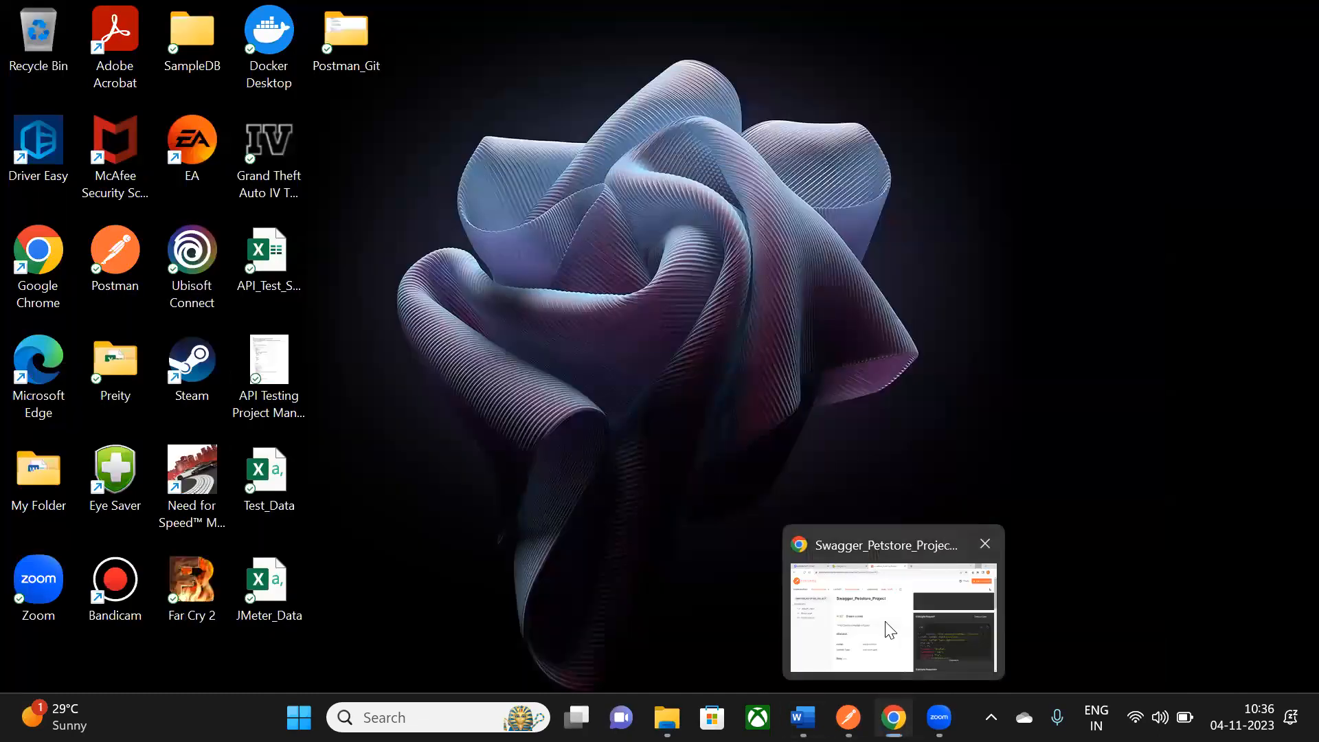
{"action": "left_click", "coordinate": [890, 630]}
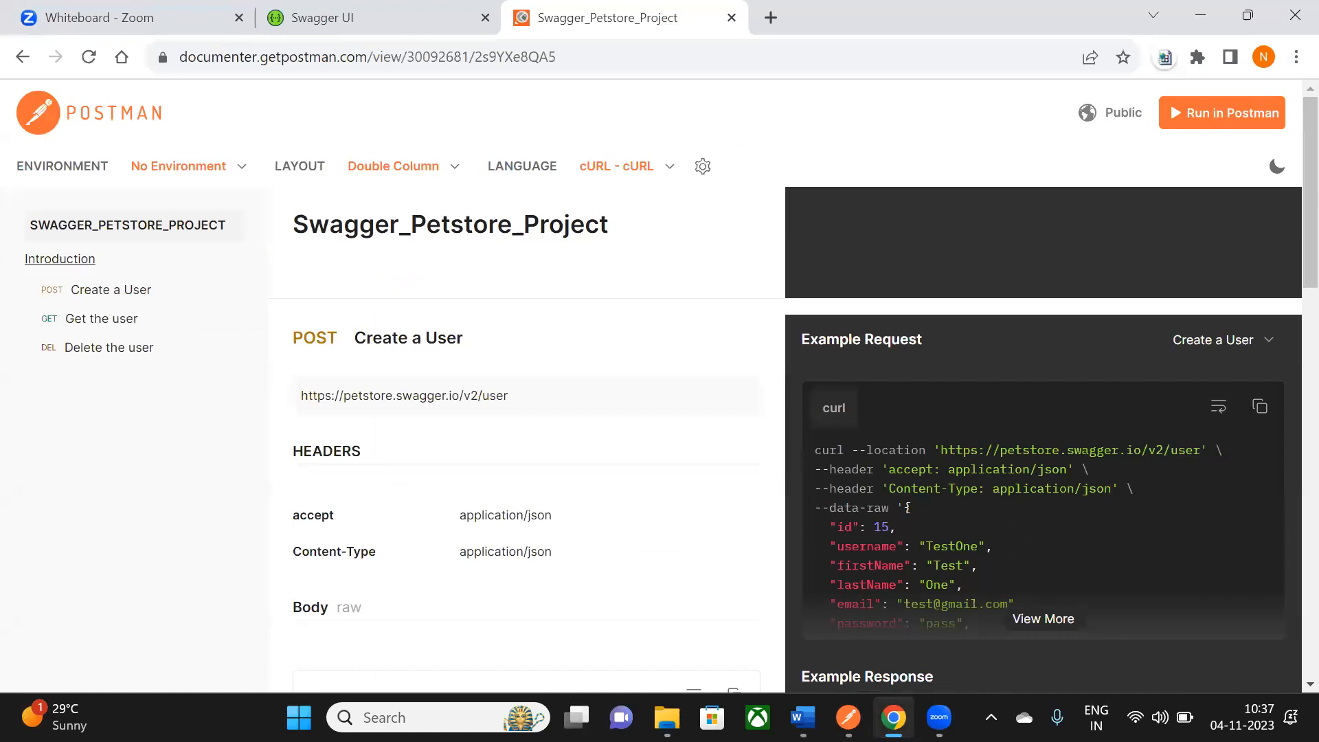
- Switch from the Chrome documentation page to the Word notes with Alt+Tab
{"action": "mouse_move", "coordinate": [893, 717]}
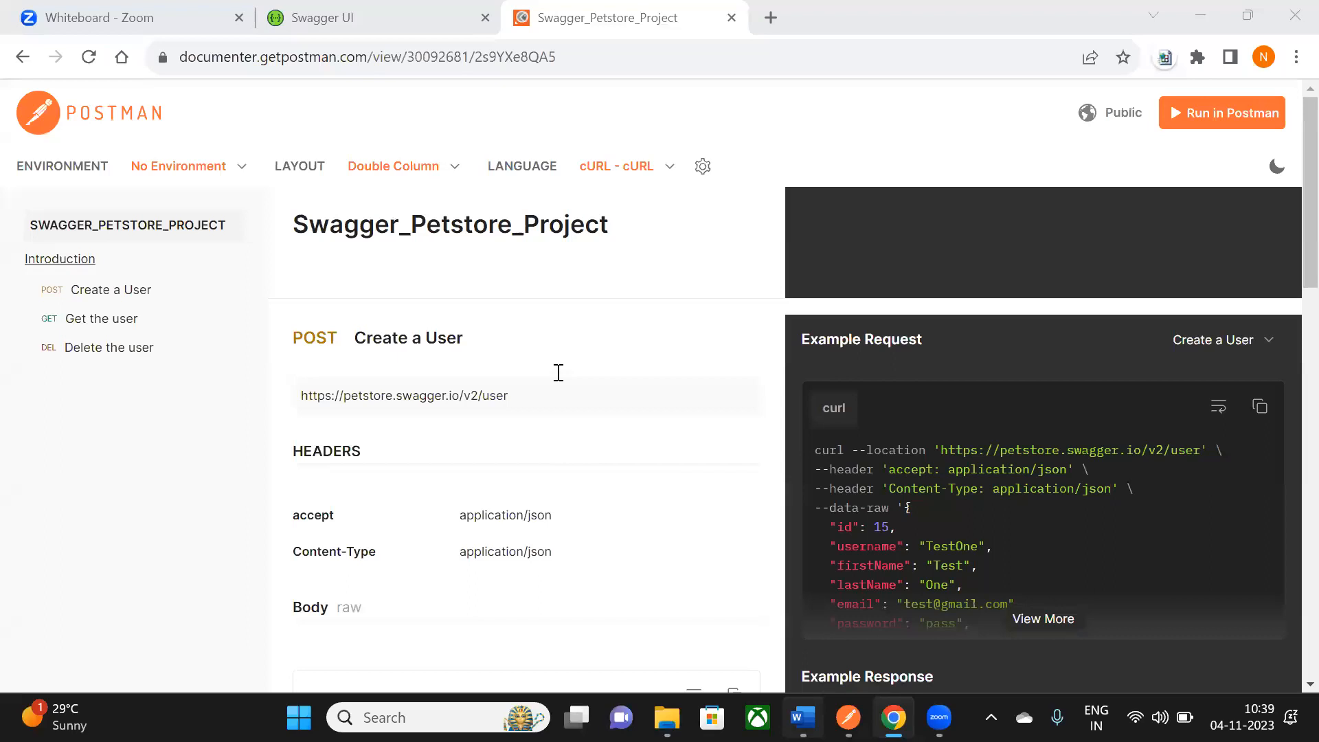
{"action": "key", "text": "alt+Tab"}
- Underline the 'Ways we can get API collections to test:' heading in the notes
{"action": "scroll", "coordinate": [743, 311], "scroll_direction": "up", "scroll_amount": 5}
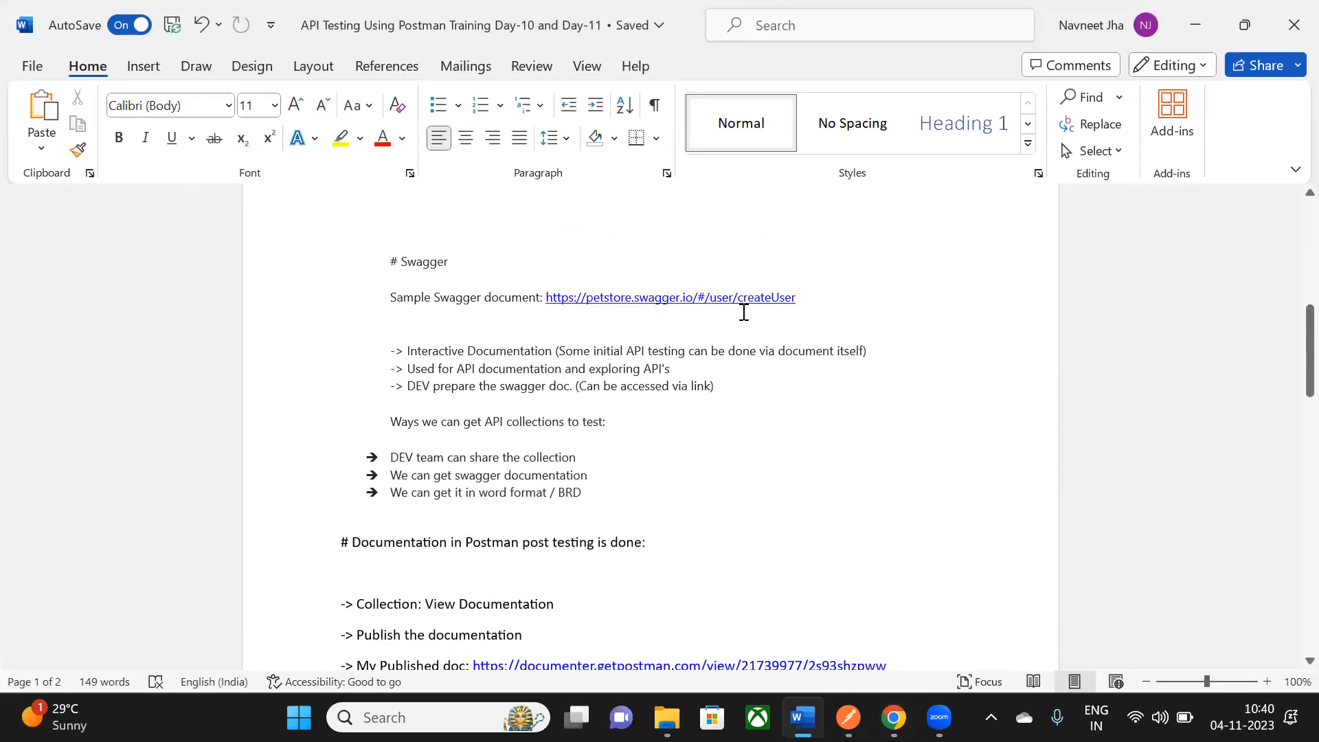
{"action": "scroll", "coordinate": [409, 436], "scroll_direction": "down", "scroll_amount": 1}
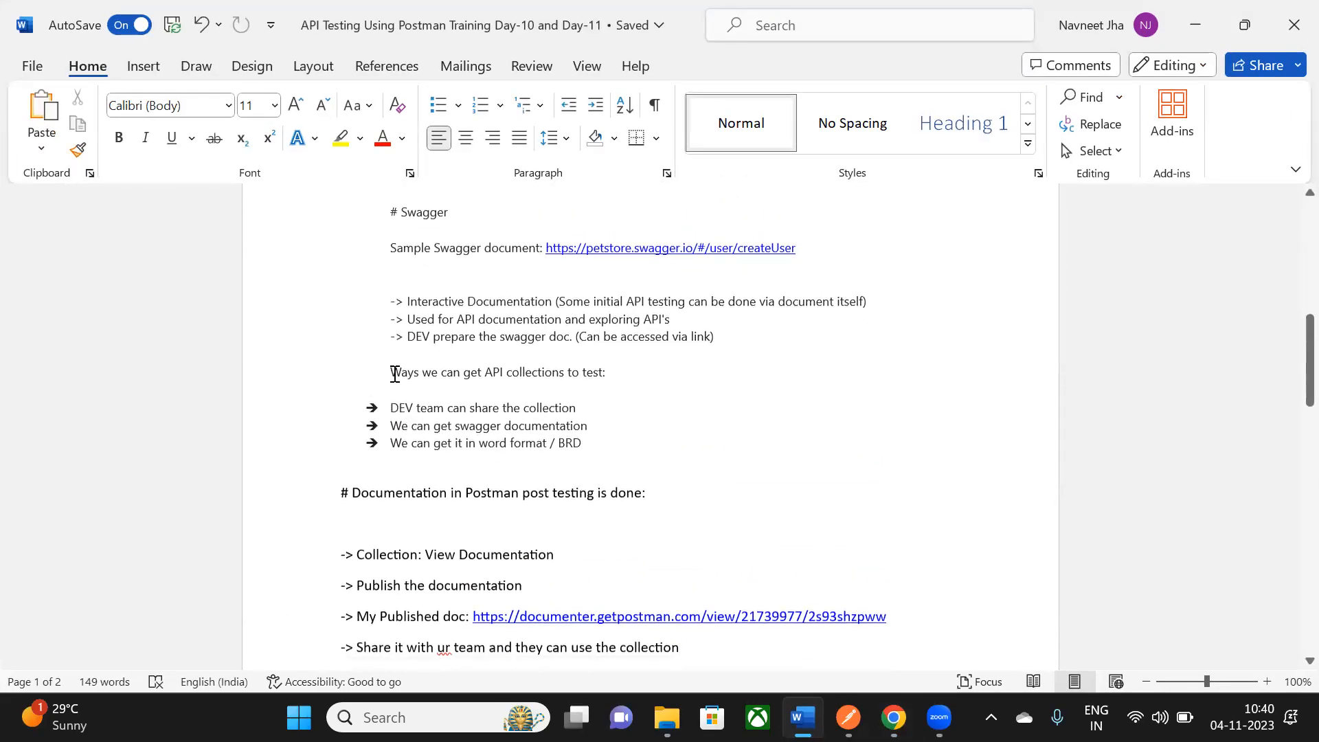
{"action": "left_click_drag", "start_coordinate": [395, 373], "coordinate": [622, 389]}
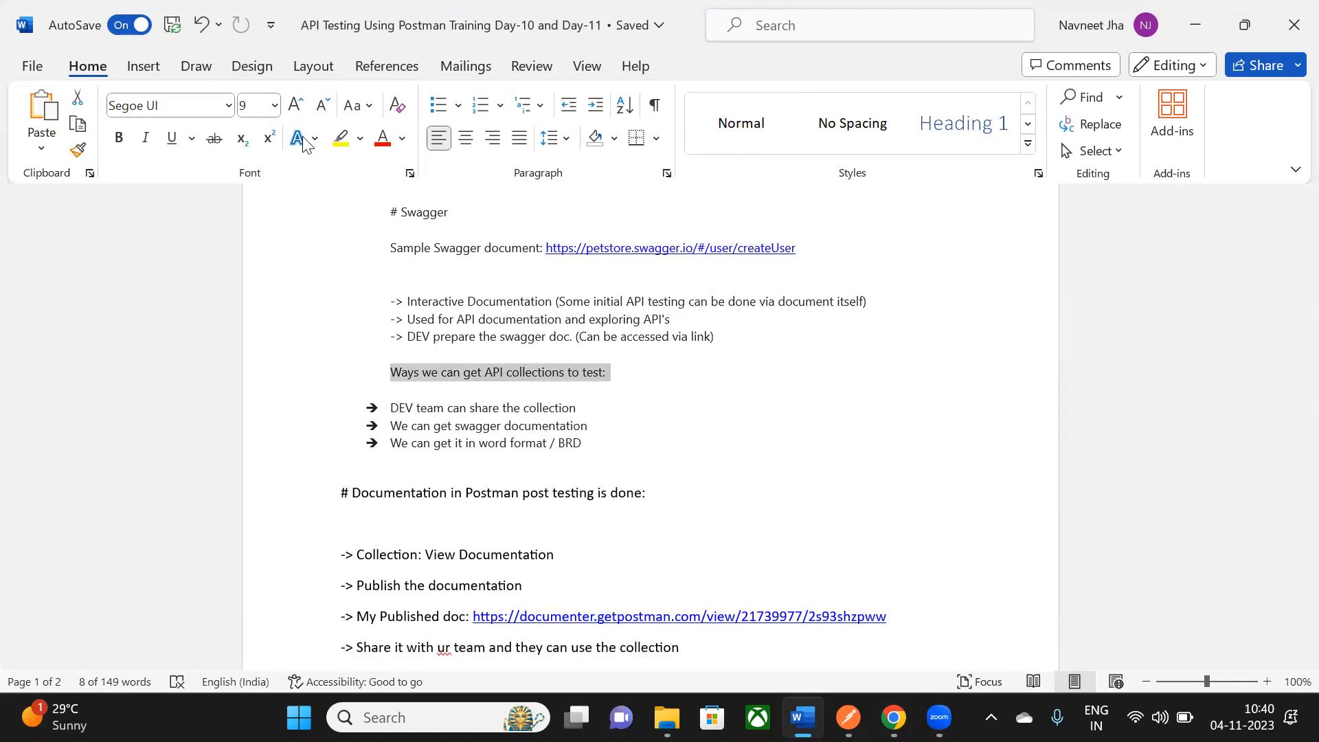
{"action": "left_click", "coordinate": [171, 137]}
{"action": "left_click", "coordinate": [418, 389]}
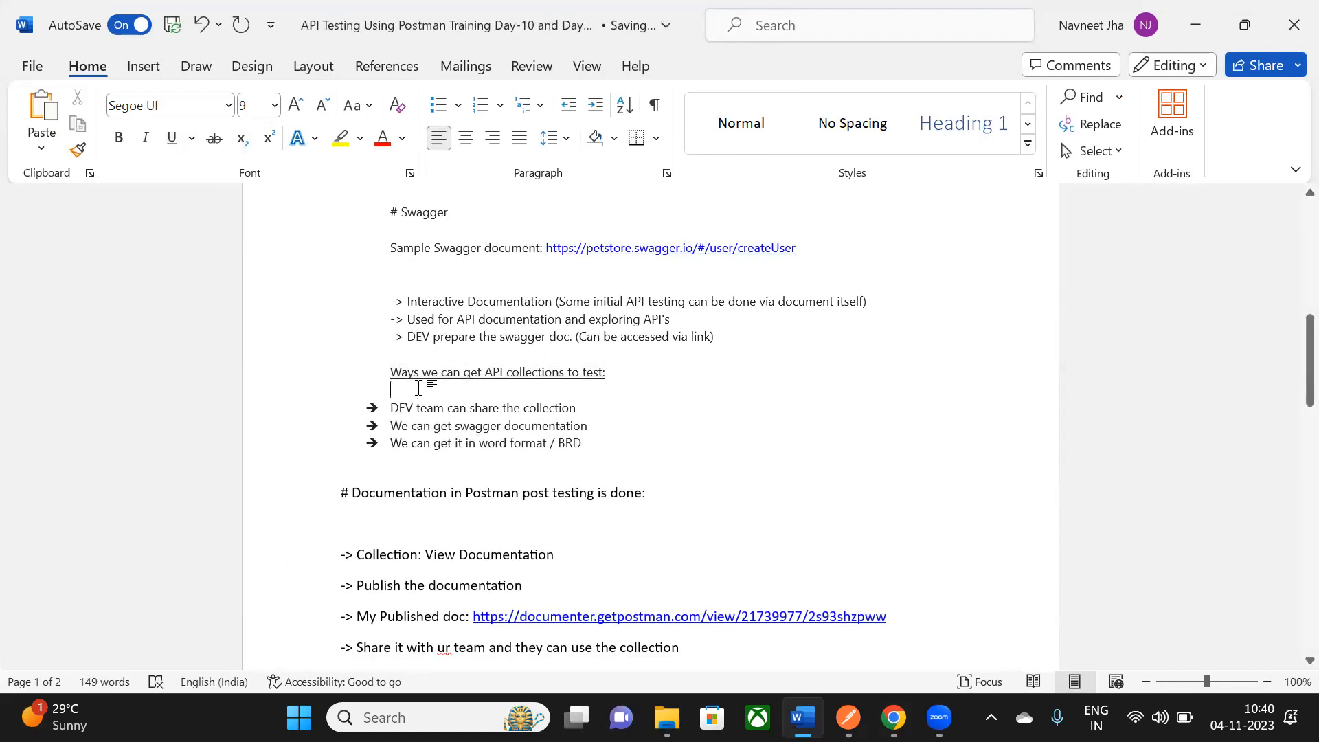
- Select the first bullet, 'DEV team can share the collection'
{"action": "left_click_drag", "start_coordinate": [397, 372], "coordinate": [619, 382]}
{"action": "scroll", "coordinate": [439, 378], "scroll_direction": "down", "scroll_amount": 1}
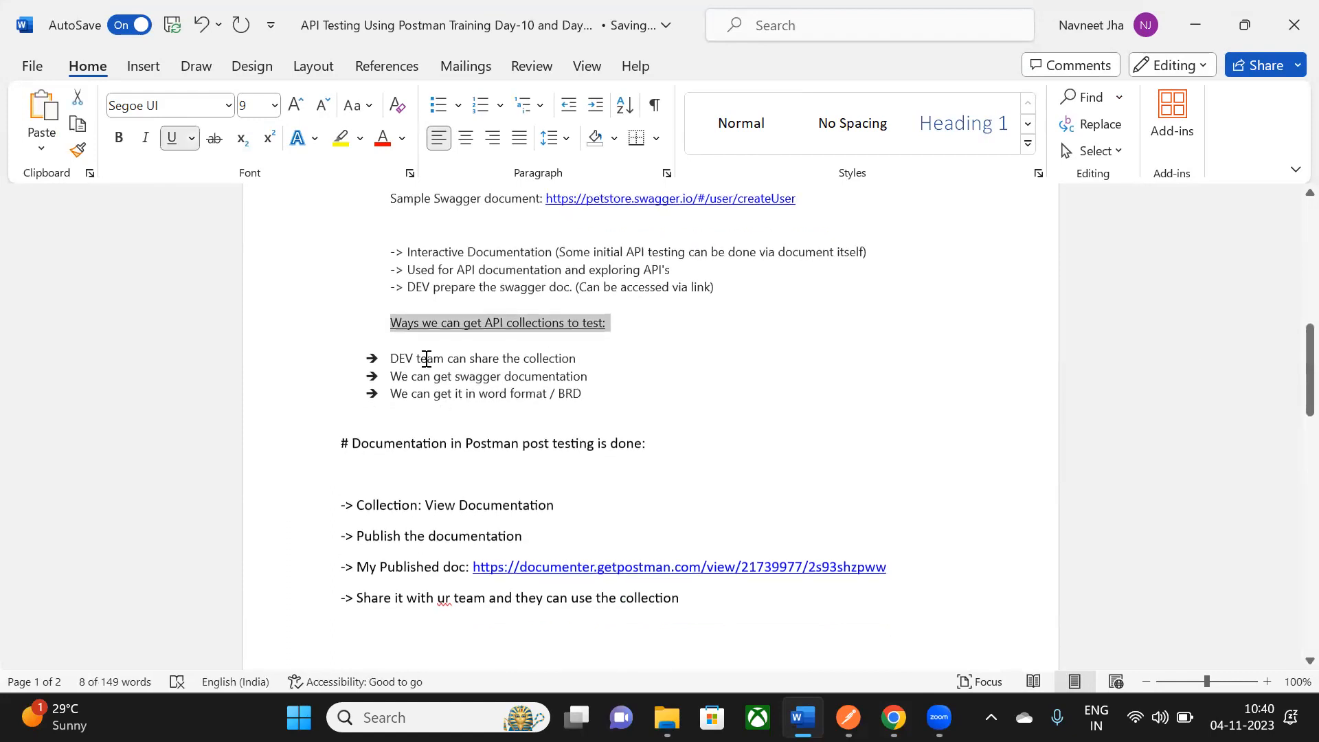
{"action": "left_click", "coordinate": [425, 358]}
{"action": "left_click_drag", "start_coordinate": [412, 357], "coordinate": [574, 364]}
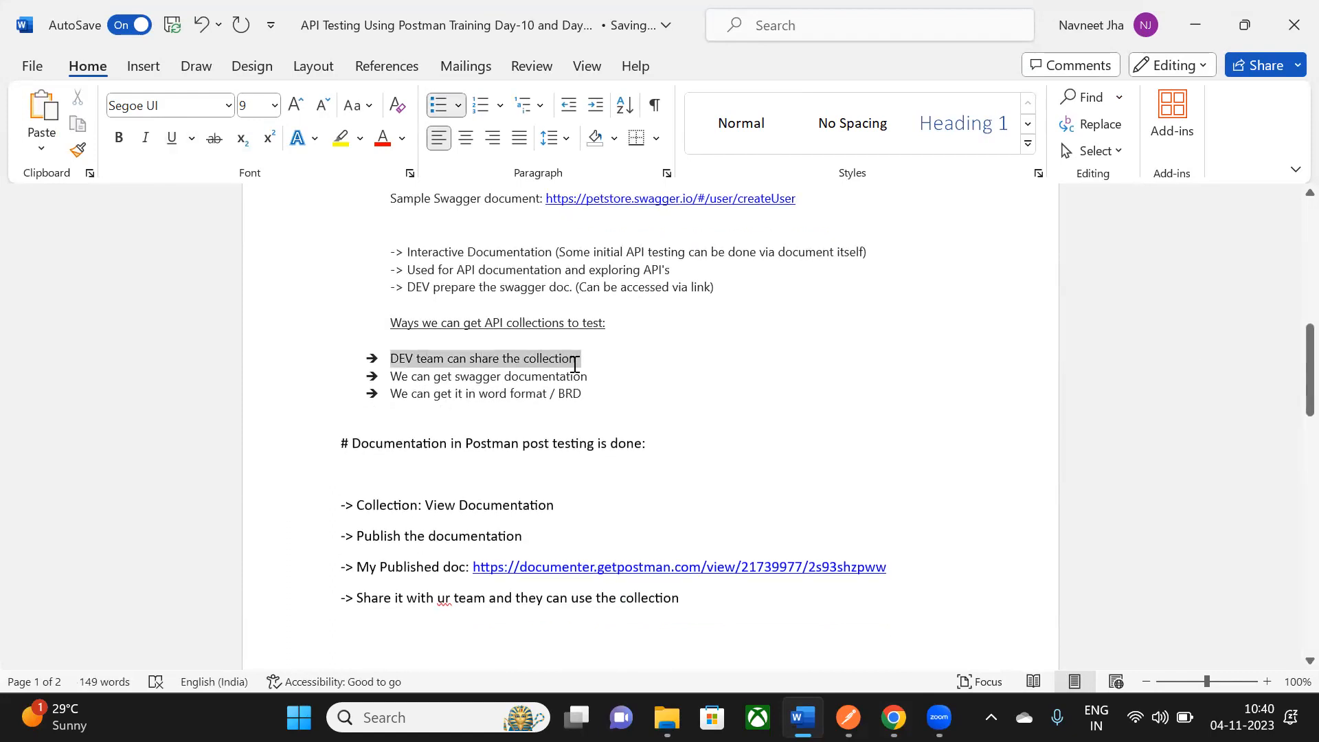
- Check the Swagger_Petstore_Project collection's options in Postman, then return to Word
{"action": "left_click", "coordinate": [849, 718]}
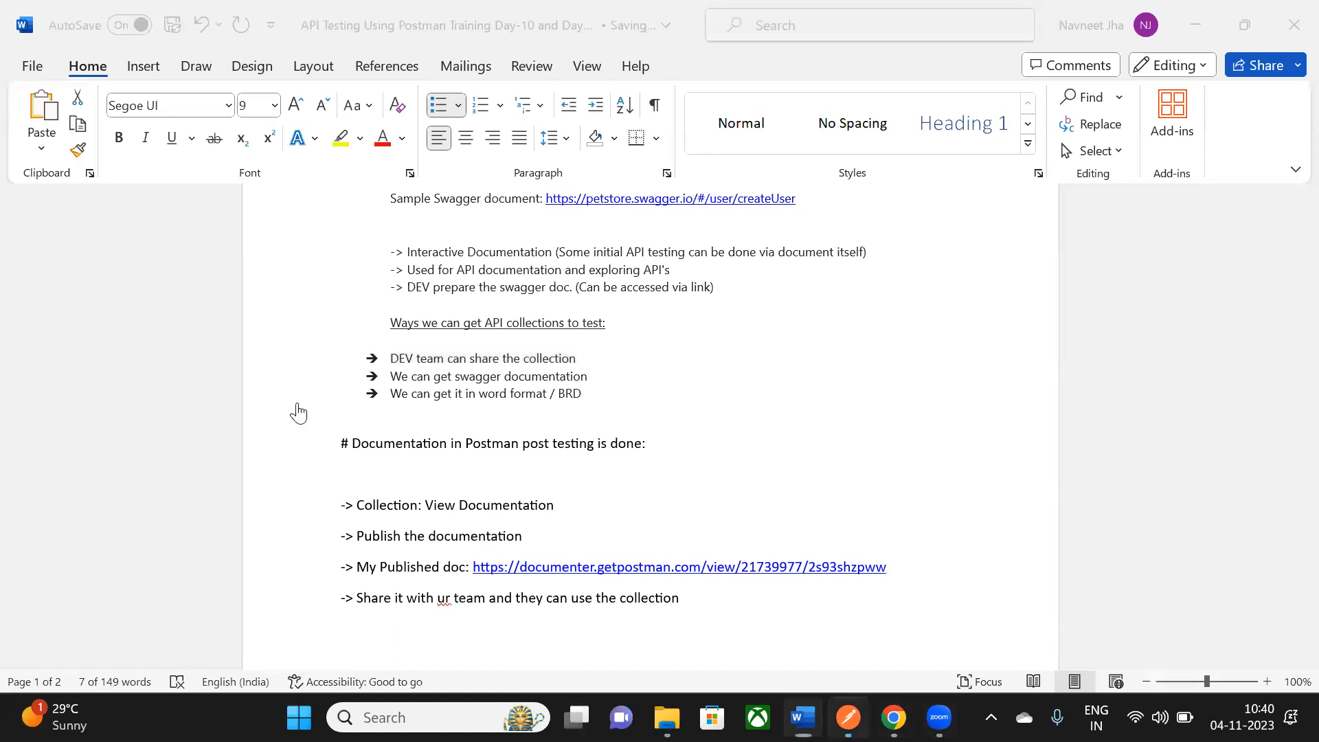
{"action": "left_click", "coordinate": [358, 394]}
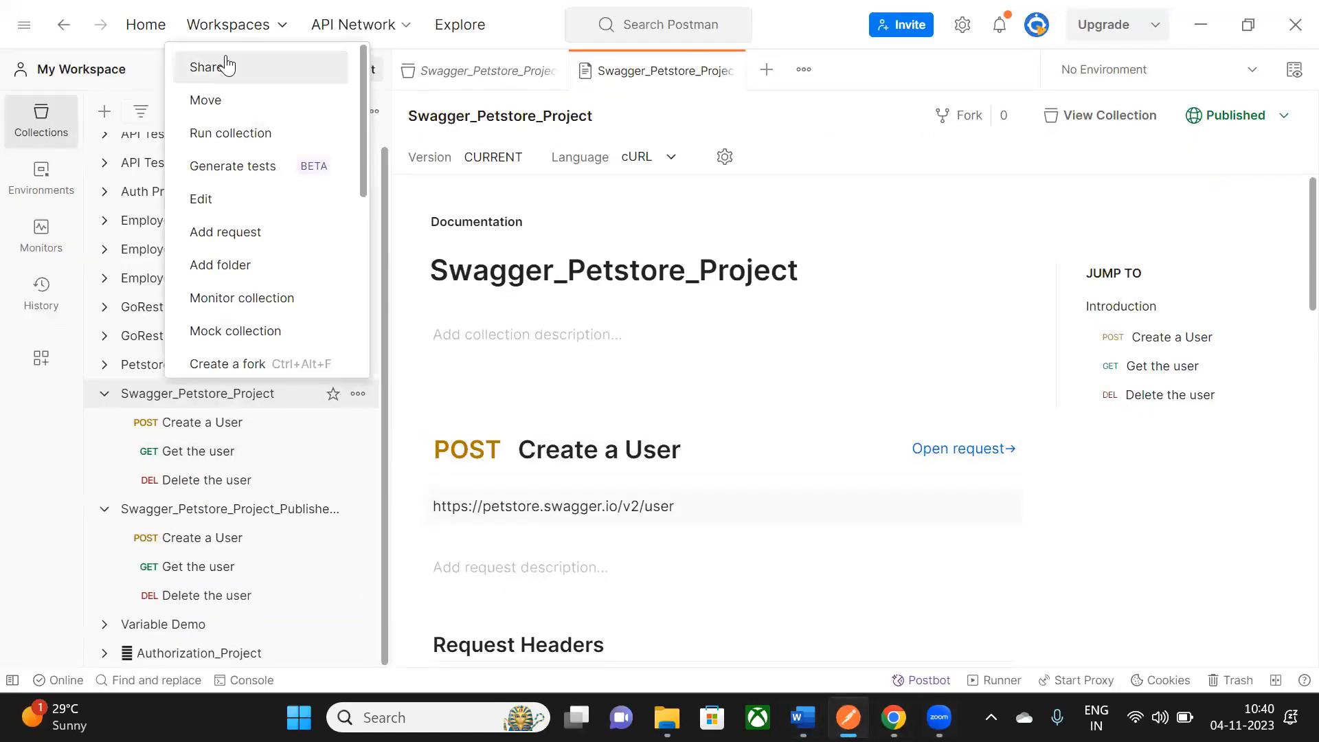
{"action": "left_click", "coordinate": [1199, 26]}
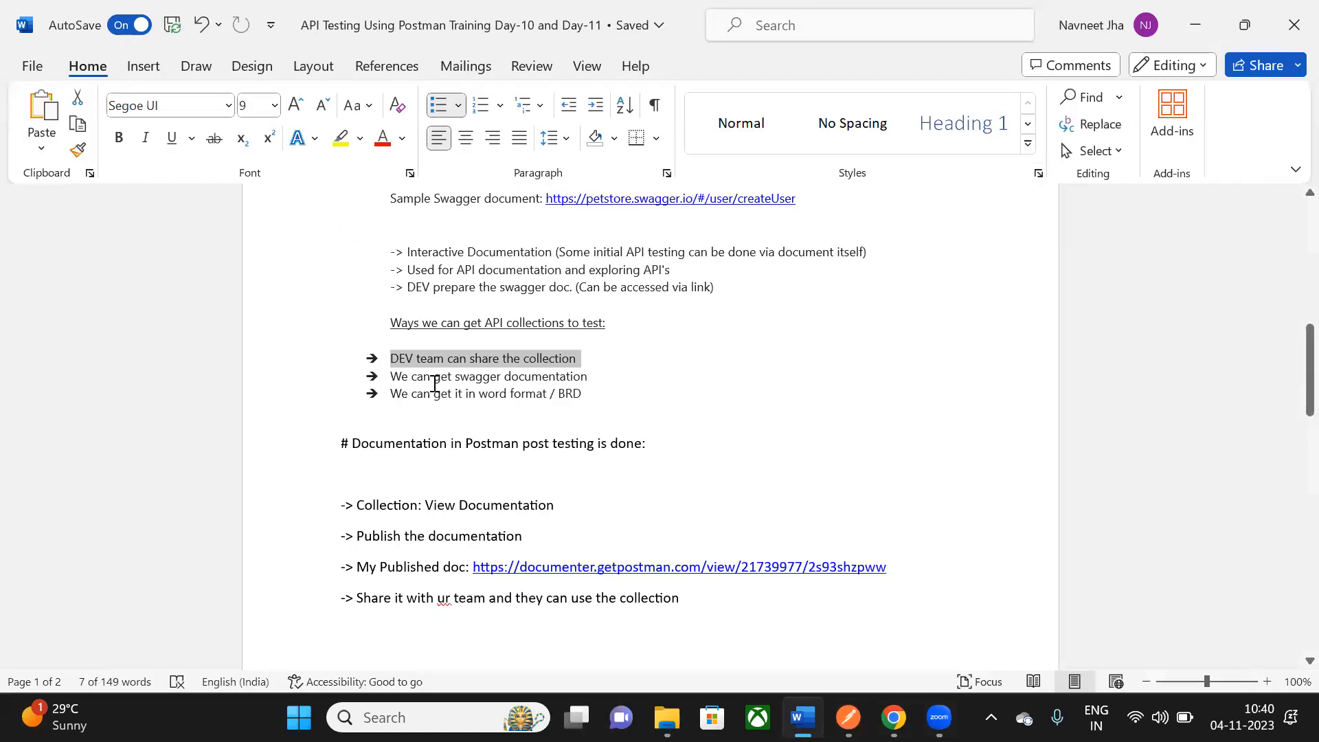
- Reselect the 'DEV team can share the collection' bullet while reviewing the collection-sources list
{"action": "left_click_drag", "start_coordinate": [390, 358], "coordinate": [573, 357]}
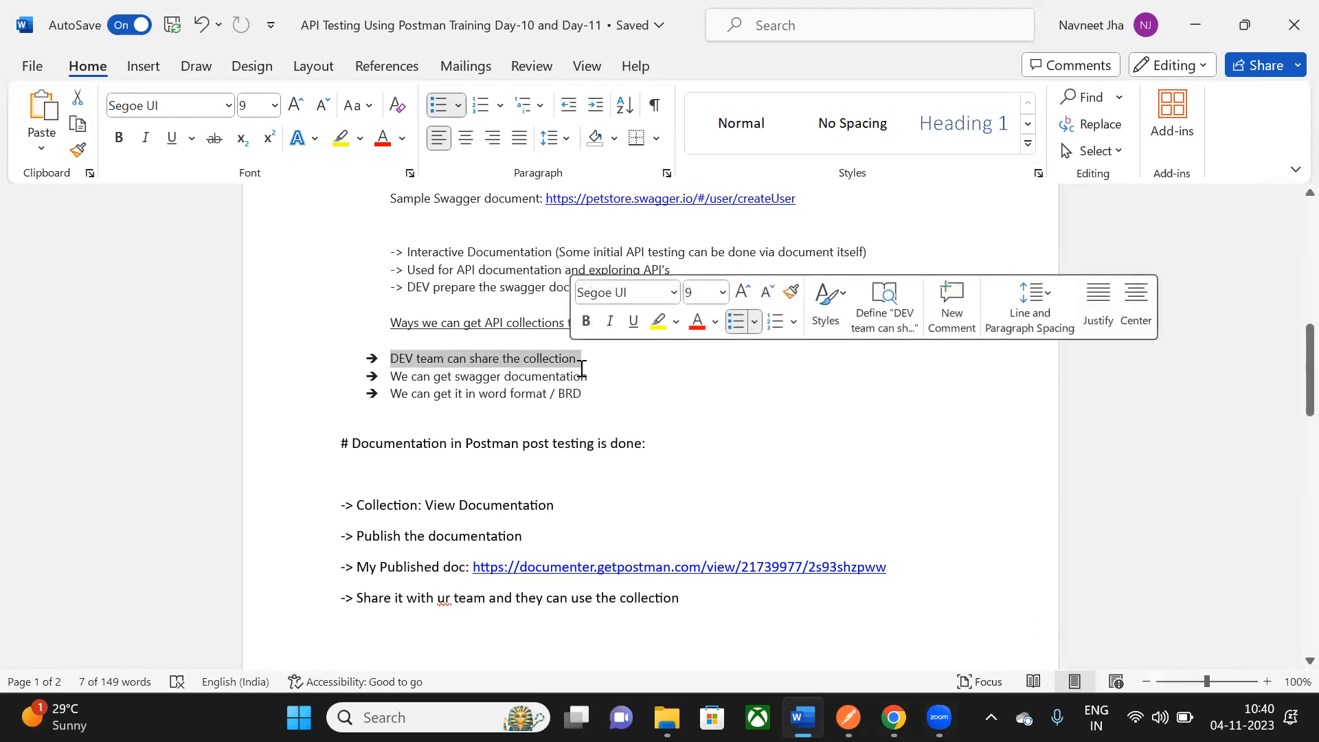
{"action": "left_click", "coordinate": [394, 340]}
{"action": "left_click_drag", "start_coordinate": [395, 359], "coordinate": [587, 369]}
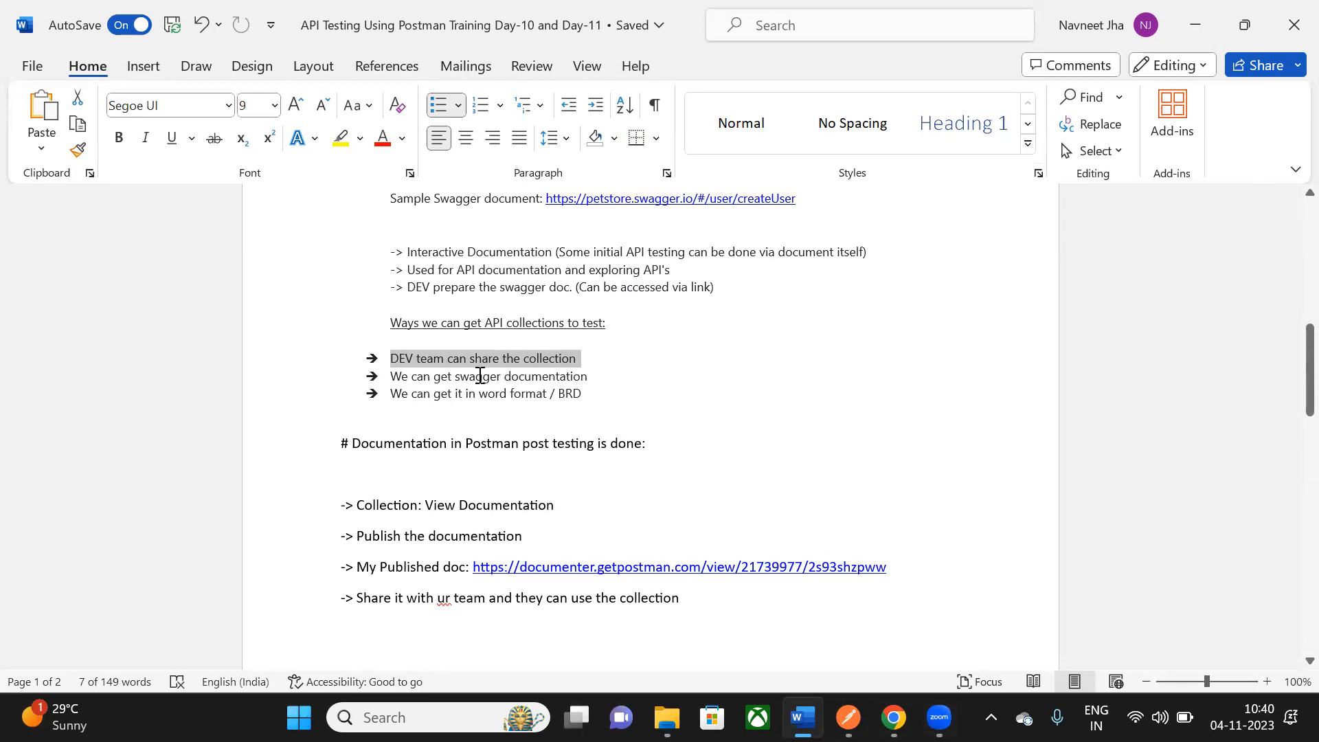
{"action": "left_click_drag", "start_coordinate": [395, 358], "coordinate": [581, 358]}
{"action": "left_click", "coordinate": [588, 376]}
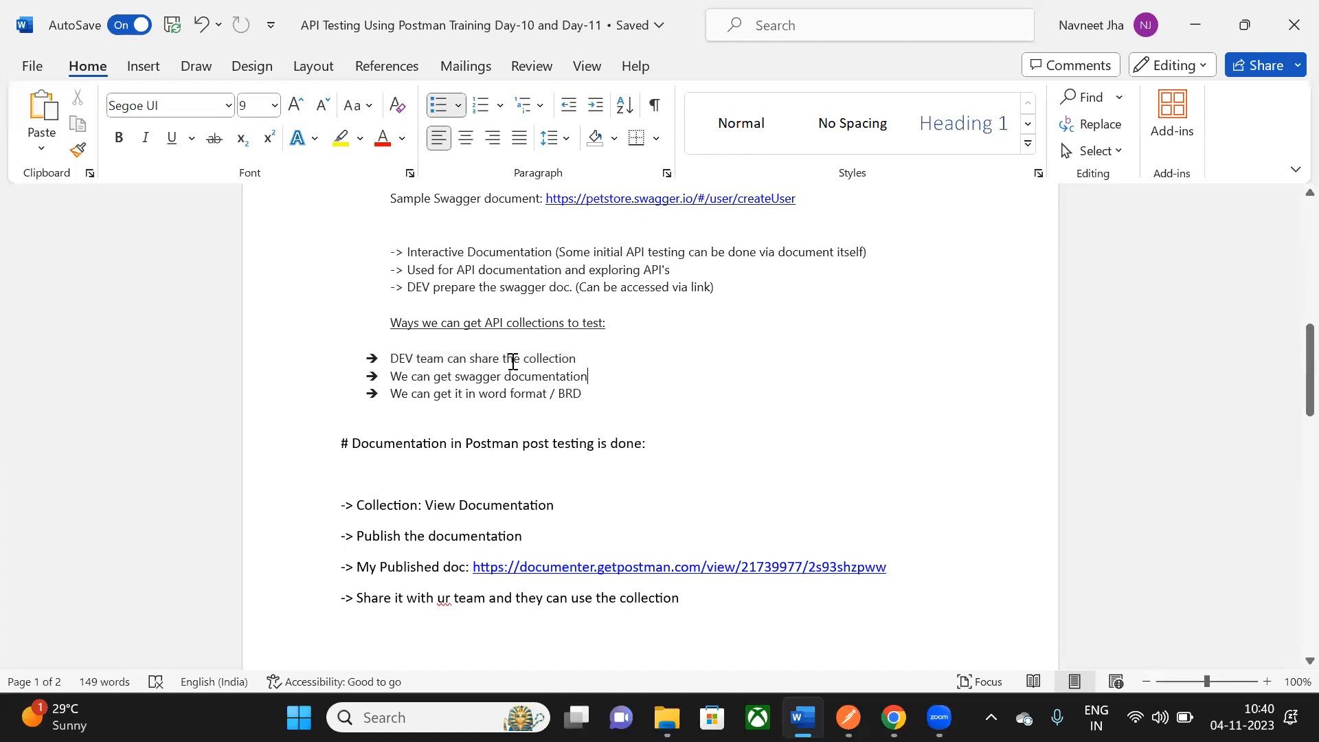
{"action": "scroll", "coordinate": [512, 361], "scroll_direction": "down", "scroll_amount": 1}
{"action": "left_click_drag", "start_coordinate": [398, 327], "coordinate": [595, 327]}
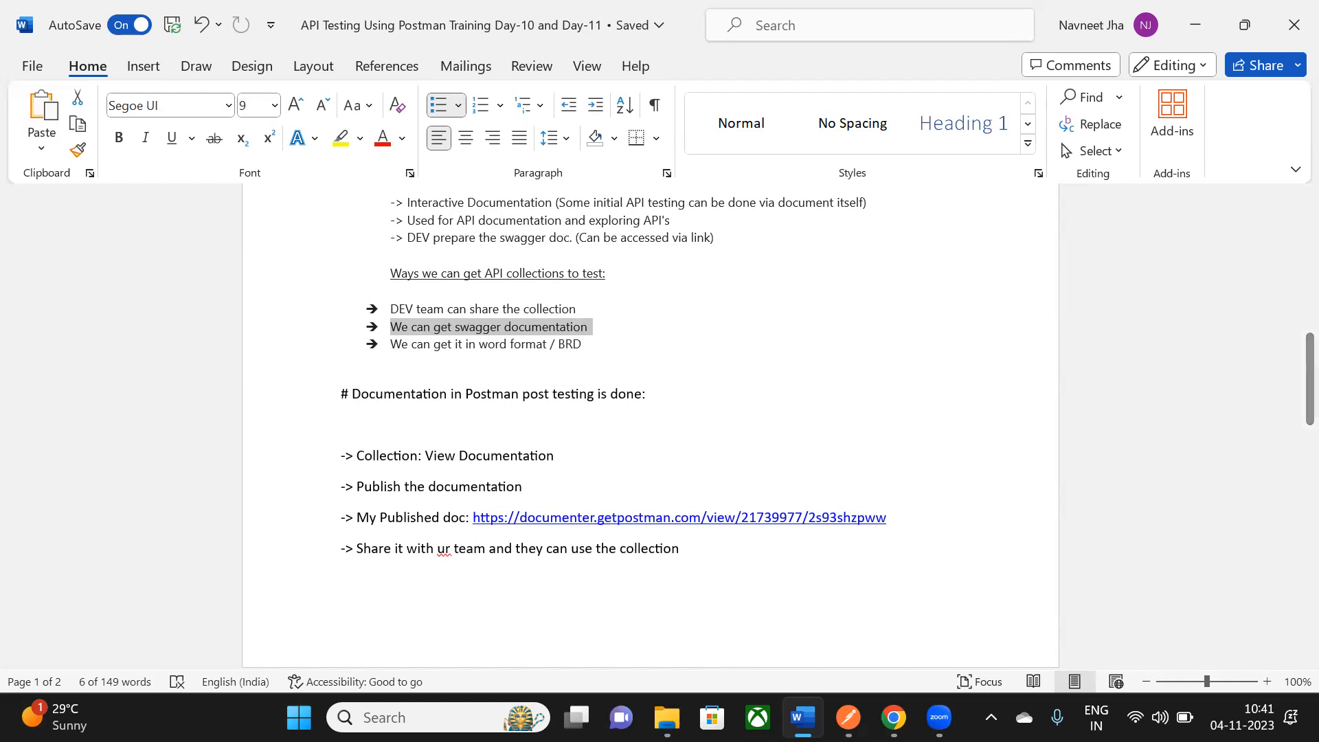
{"action": "left_click", "coordinate": [893, 718]}
{"action": "left_click", "coordinate": [378, 19]}
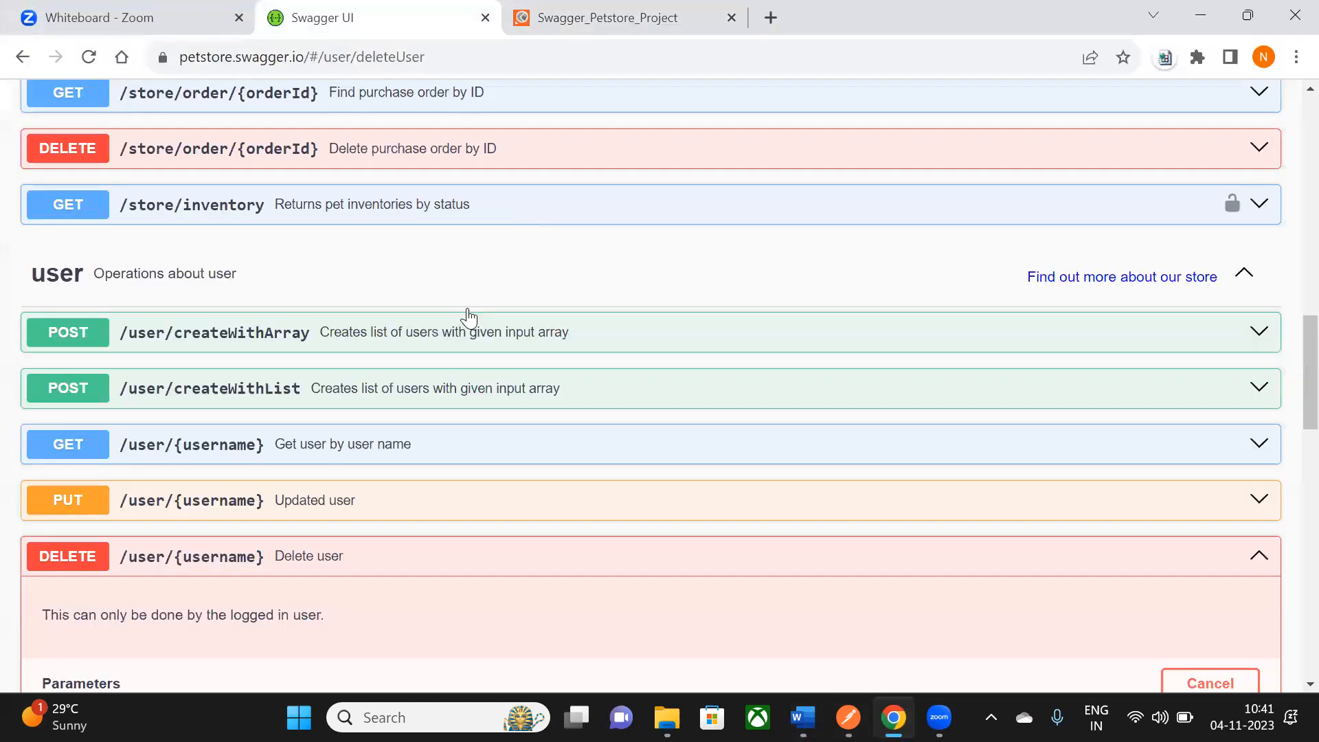
{"action": "scroll", "coordinate": [501, 509], "scroll_direction": "up", "scroll_amount": 15}
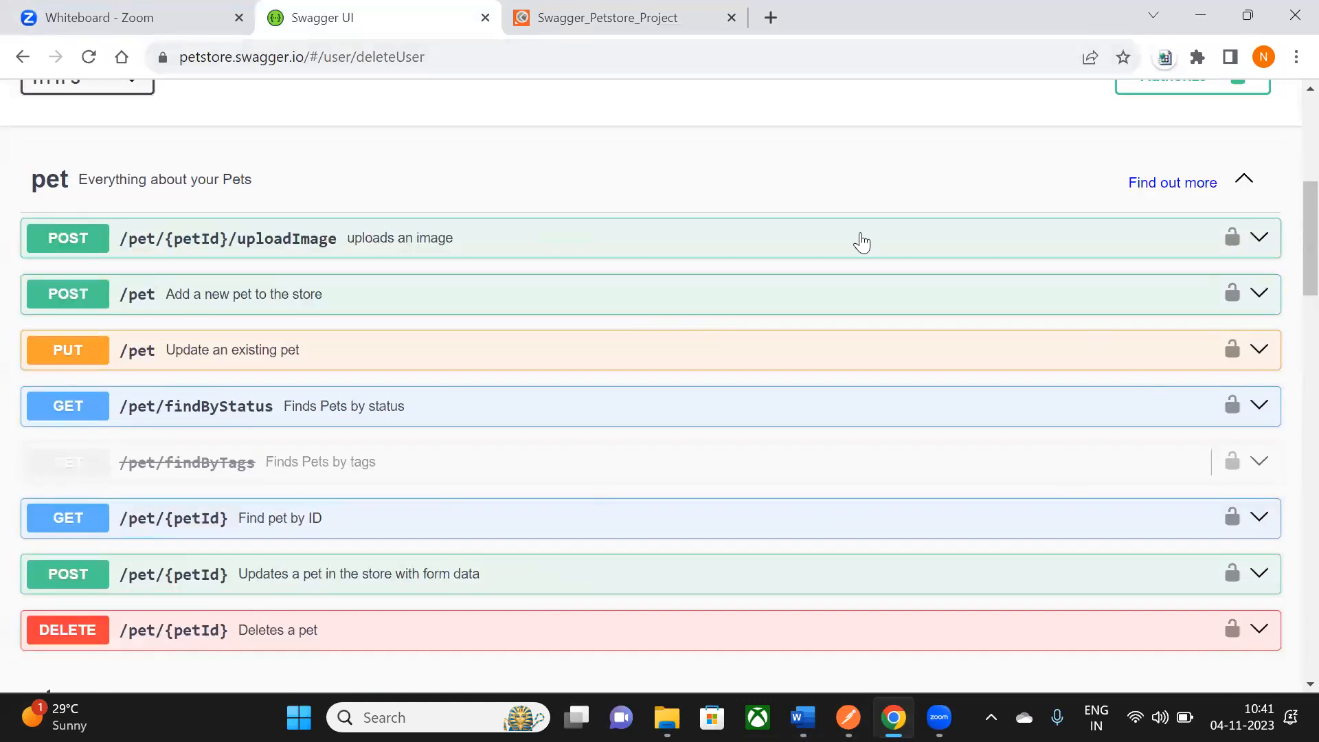
{"action": "scroll", "coordinate": [735, 182], "scroll_direction": "up", "scroll_amount": 5}
{"action": "scroll", "coordinate": [736, 182], "scroll_direction": "down", "scroll_amount": 10}
{"action": "scroll", "coordinate": [402, 317], "scroll_direction": "down", "scroll_amount": 12}
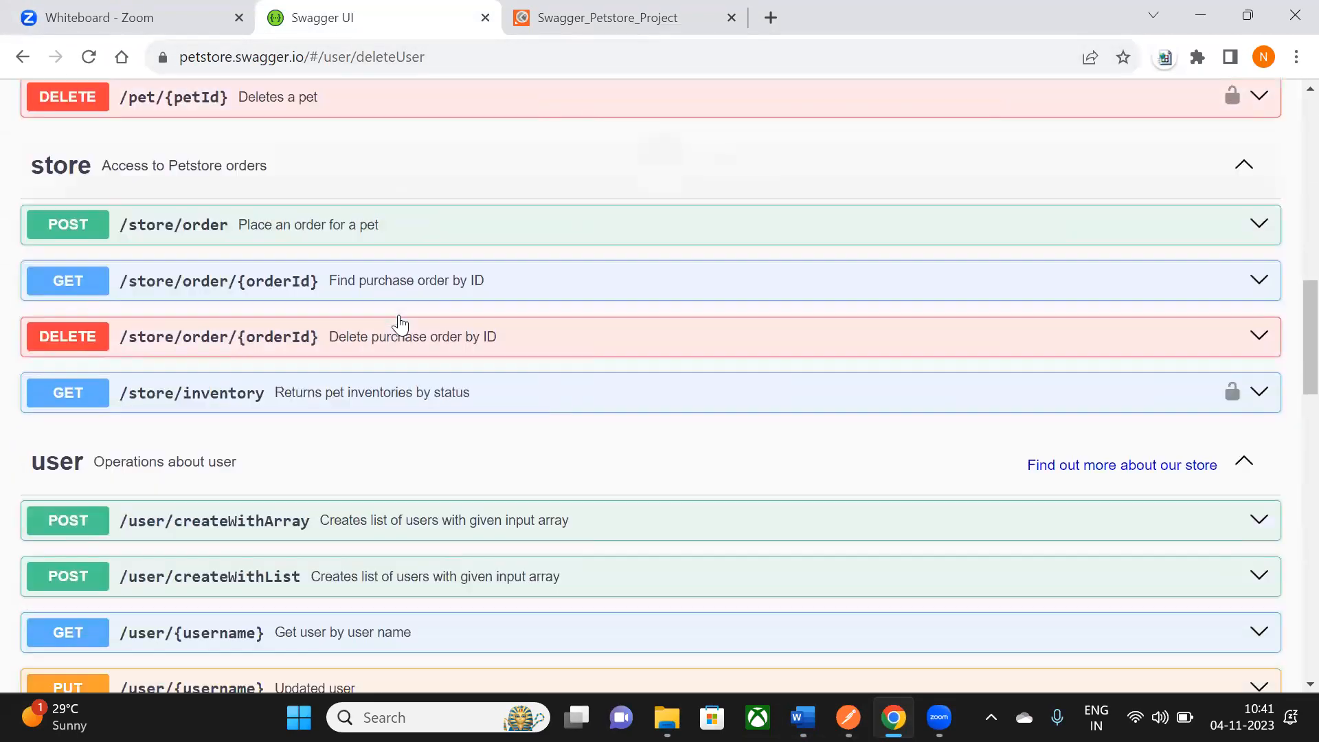
{"action": "key", "text": "alt+Tab"}
{"action": "left_click_drag", "start_coordinate": [464, 328], "coordinate": [621, 327]}
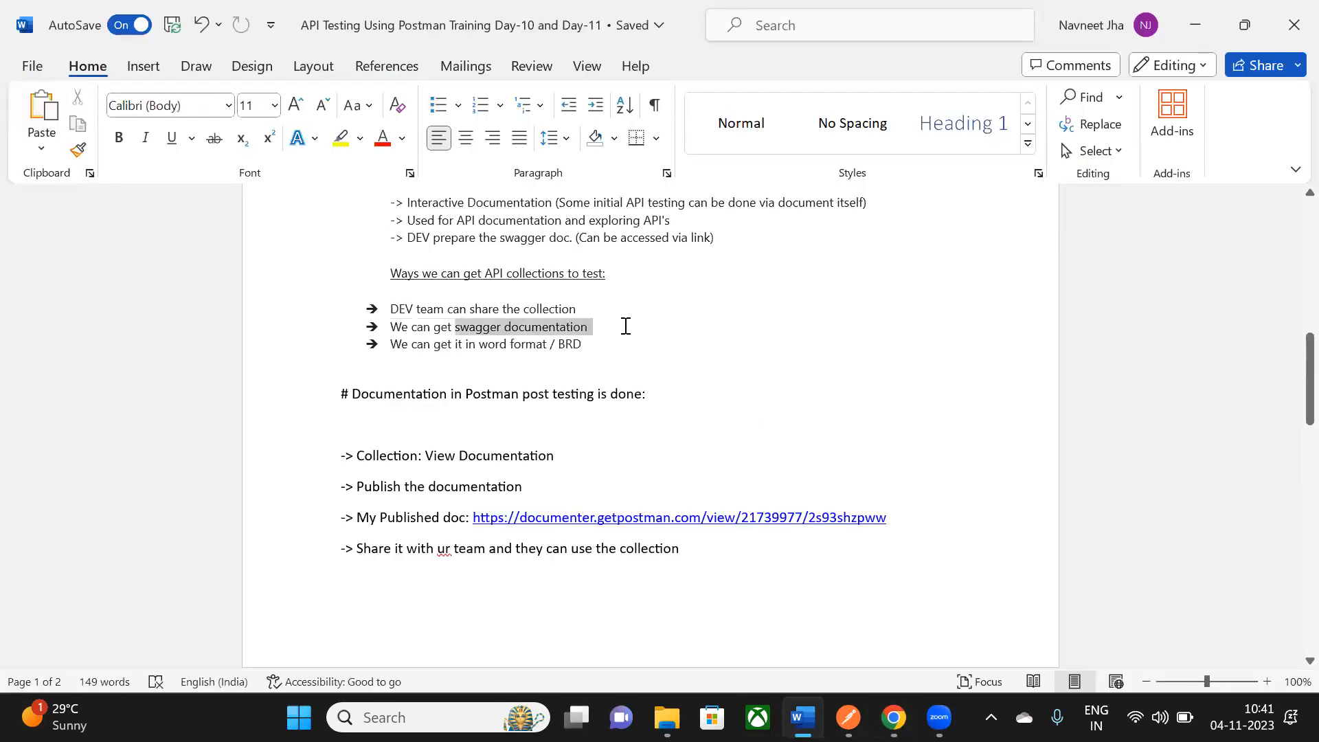
{"action": "left_click", "coordinate": [608, 335]}
{"action": "left_click_drag", "start_coordinate": [391, 345], "coordinate": [581, 345]}
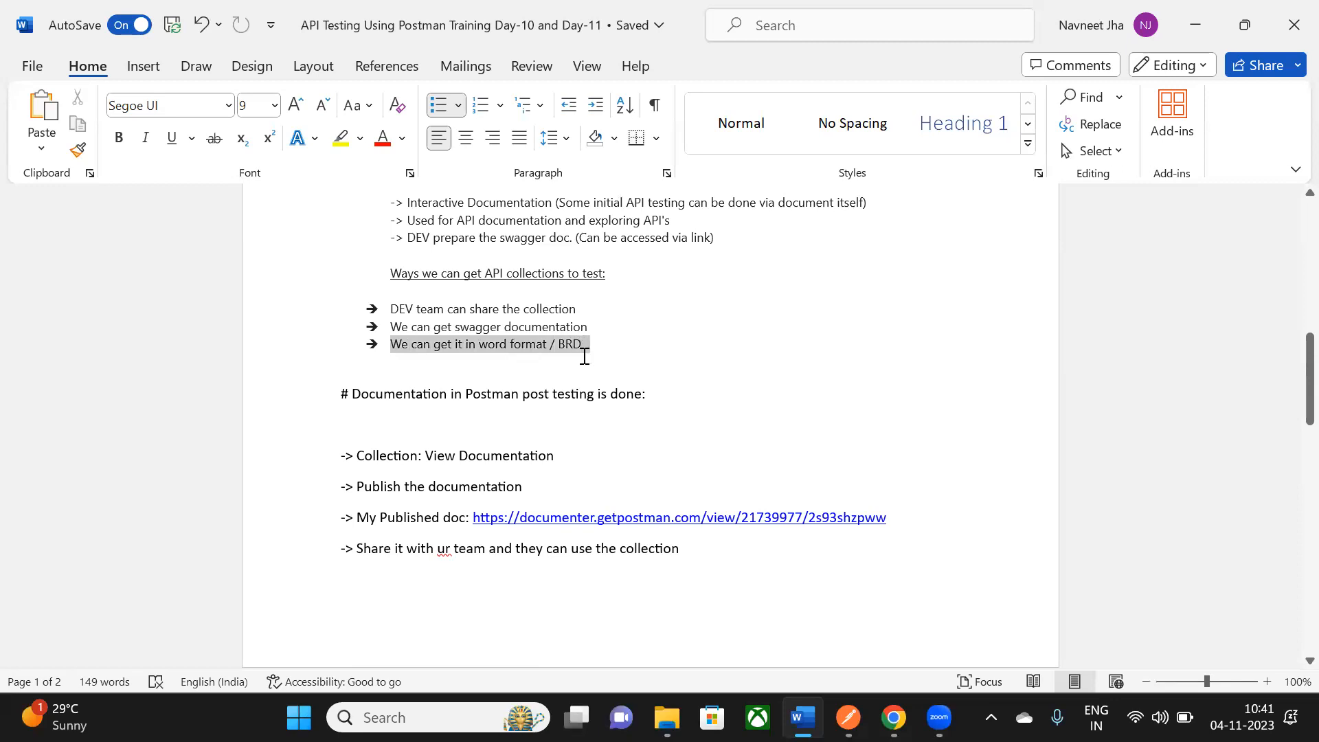
{"action": "left_click", "coordinate": [583, 364]}
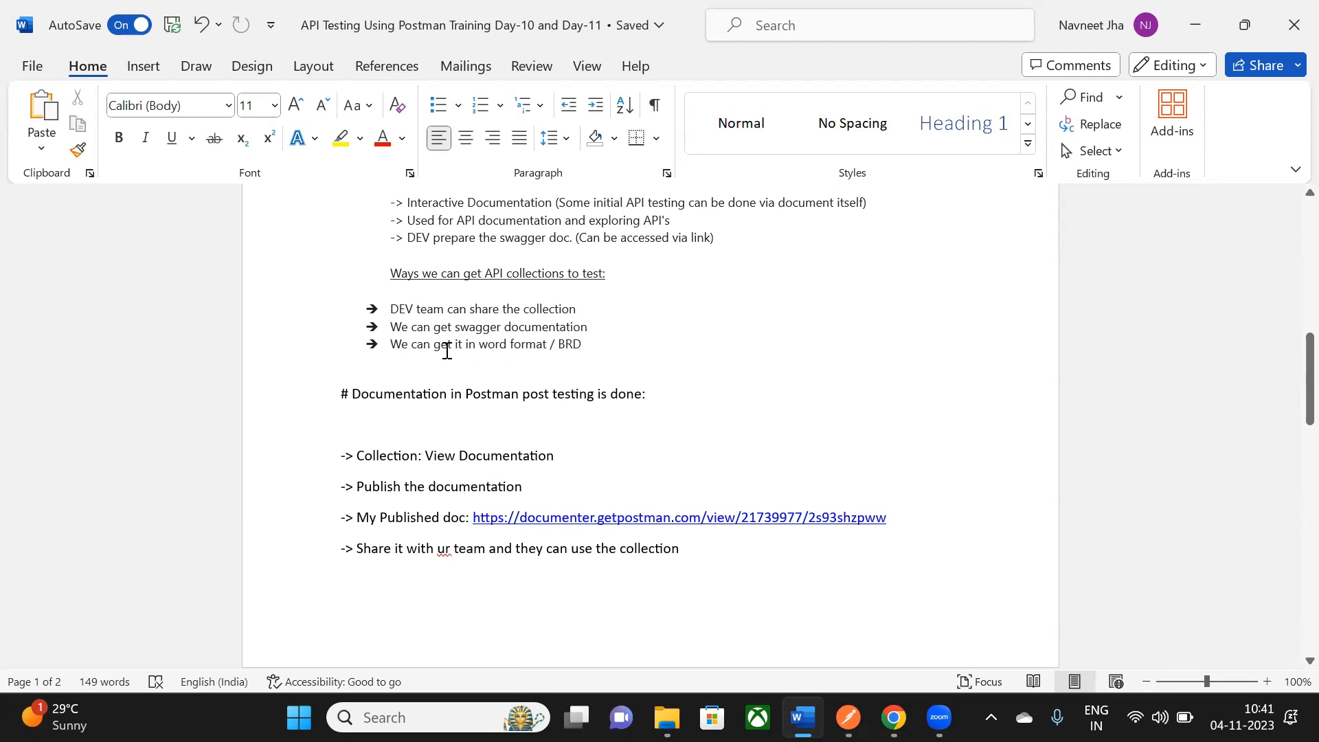
{"action": "key", "text": "alt+Tab"}
{"action": "key", "text": "alt+Tab"}
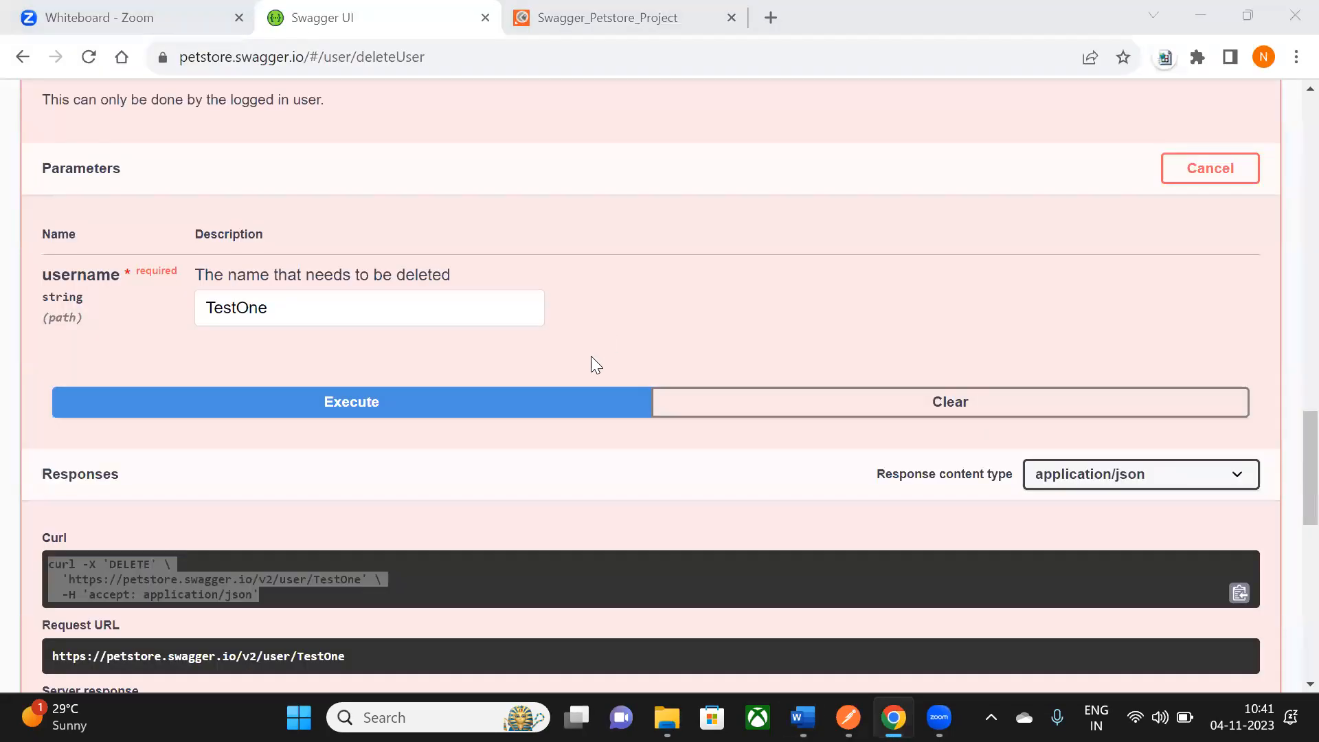
{"action": "left_click", "coordinate": [575, 362]}
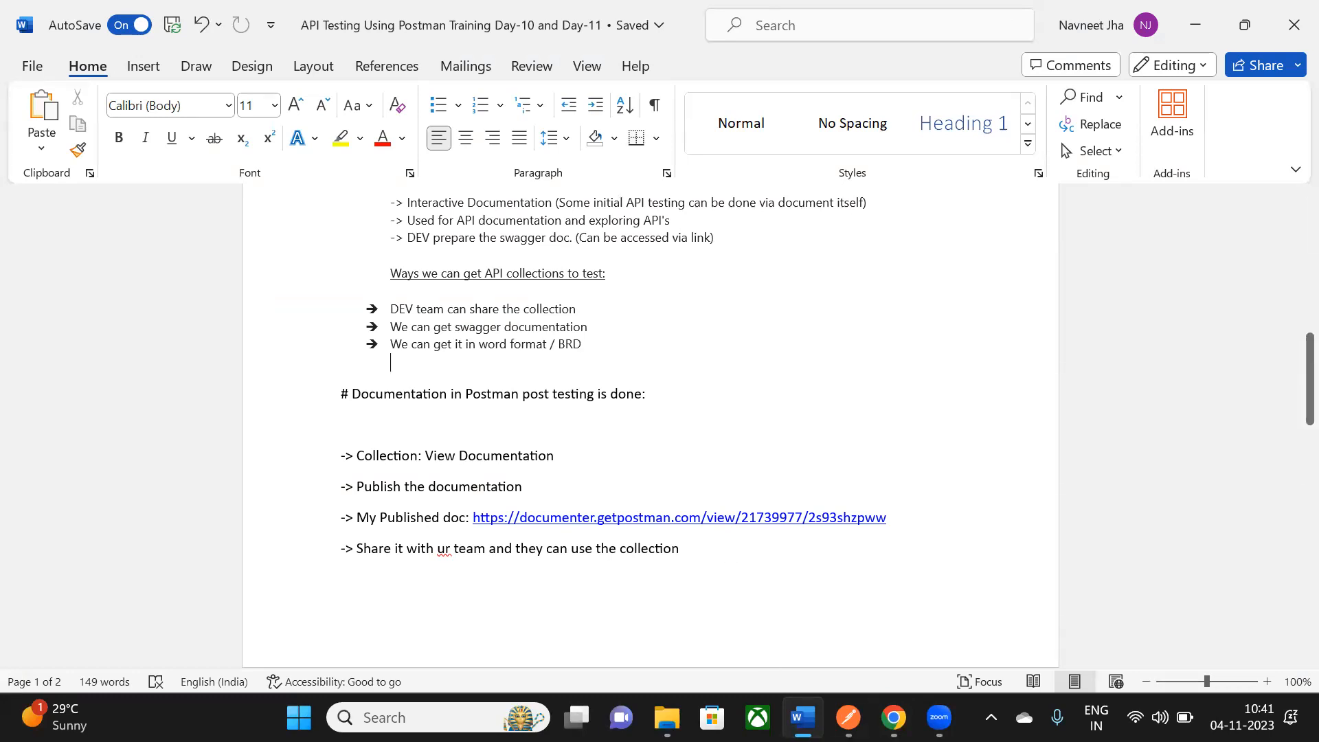
{"action": "mouse_move", "coordinate": [849, 717]}
{"action": "left_click_drag", "start_coordinate": [391, 327], "coordinate": [534, 319]}
{"action": "left_click", "coordinate": [506, 327]}
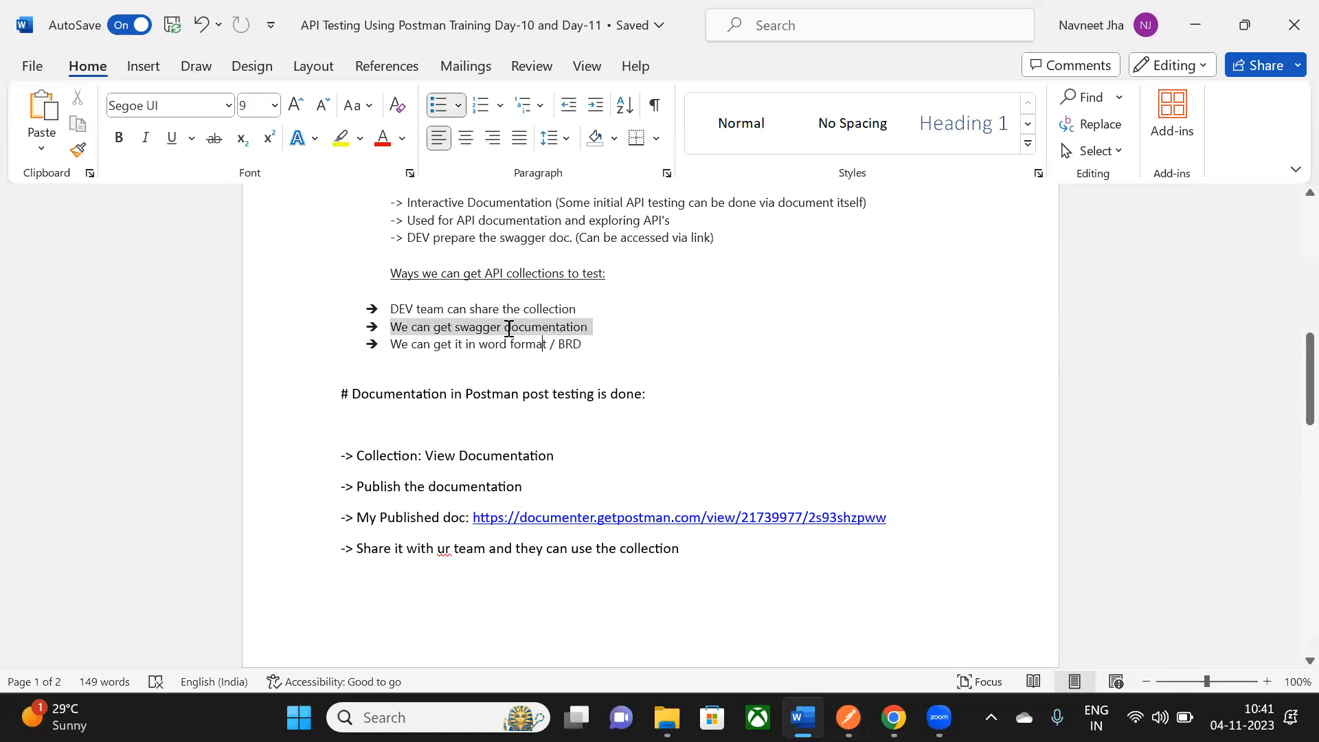
{"action": "left_click_drag", "start_coordinate": [396, 310], "coordinate": [579, 309]}
{"action": "left_click_drag", "start_coordinate": [394, 328], "coordinate": [555, 327]}
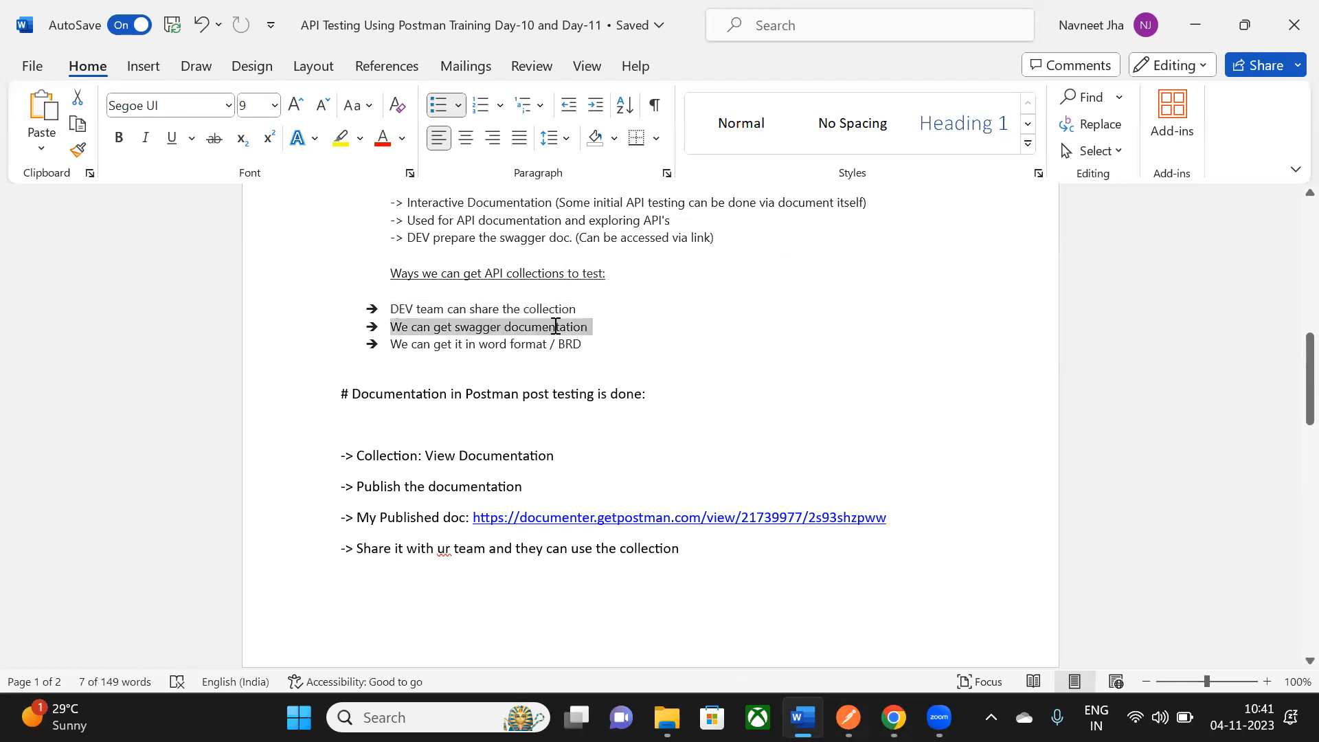
{"action": "left_click", "coordinate": [586, 346]}
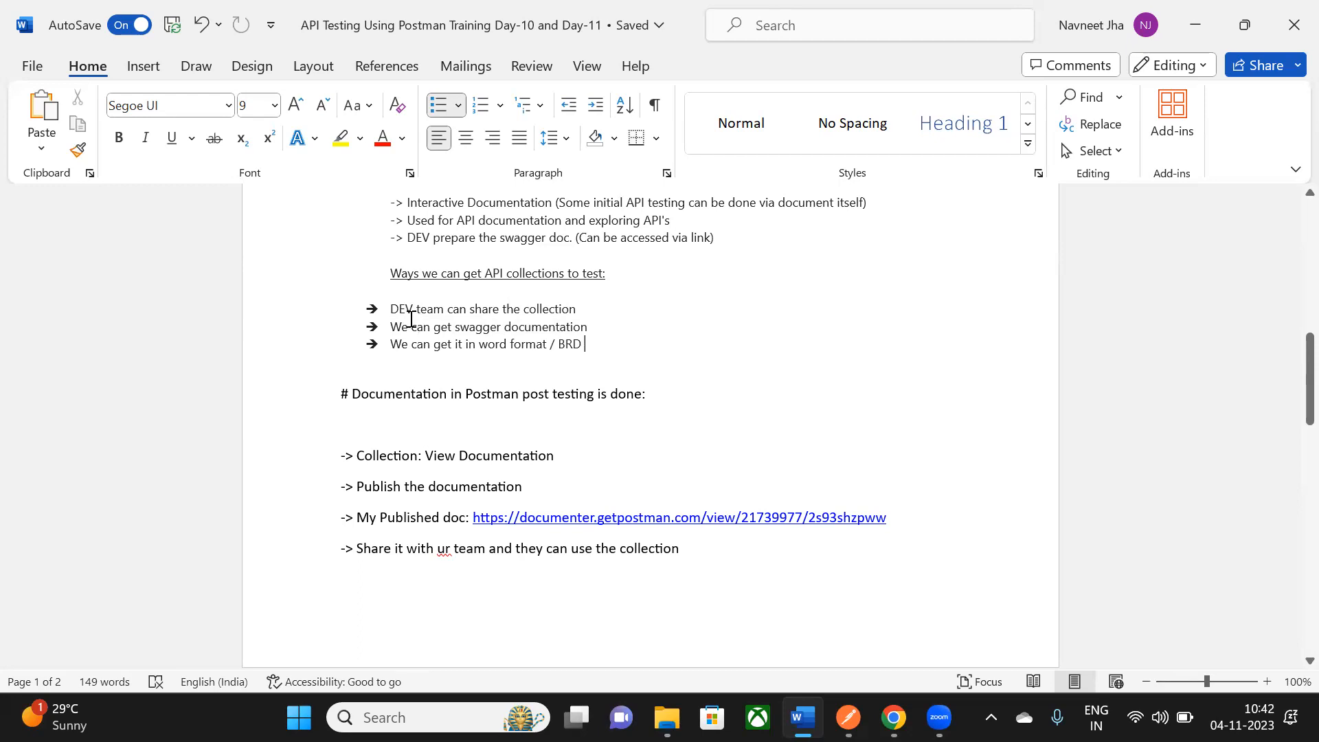
- Select the Documentation in Postman lines and scroll through the notes
{"action": "scroll", "coordinate": [410, 318], "scroll_direction": "down", "scroll_amount": 3}
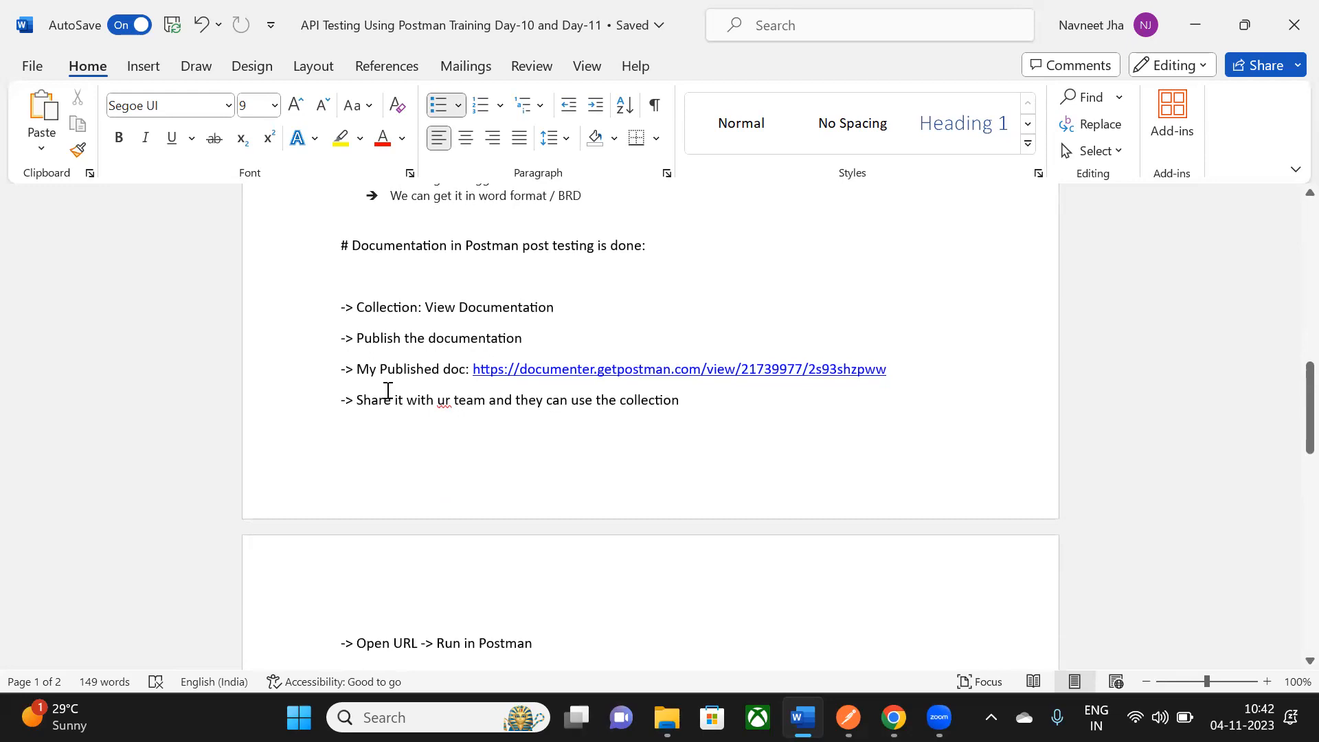
{"action": "left_click_drag", "start_coordinate": [349, 314], "coordinate": [694, 471]}
{"action": "scroll", "coordinate": [694, 472], "scroll_direction": "down", "scroll_amount": 3}
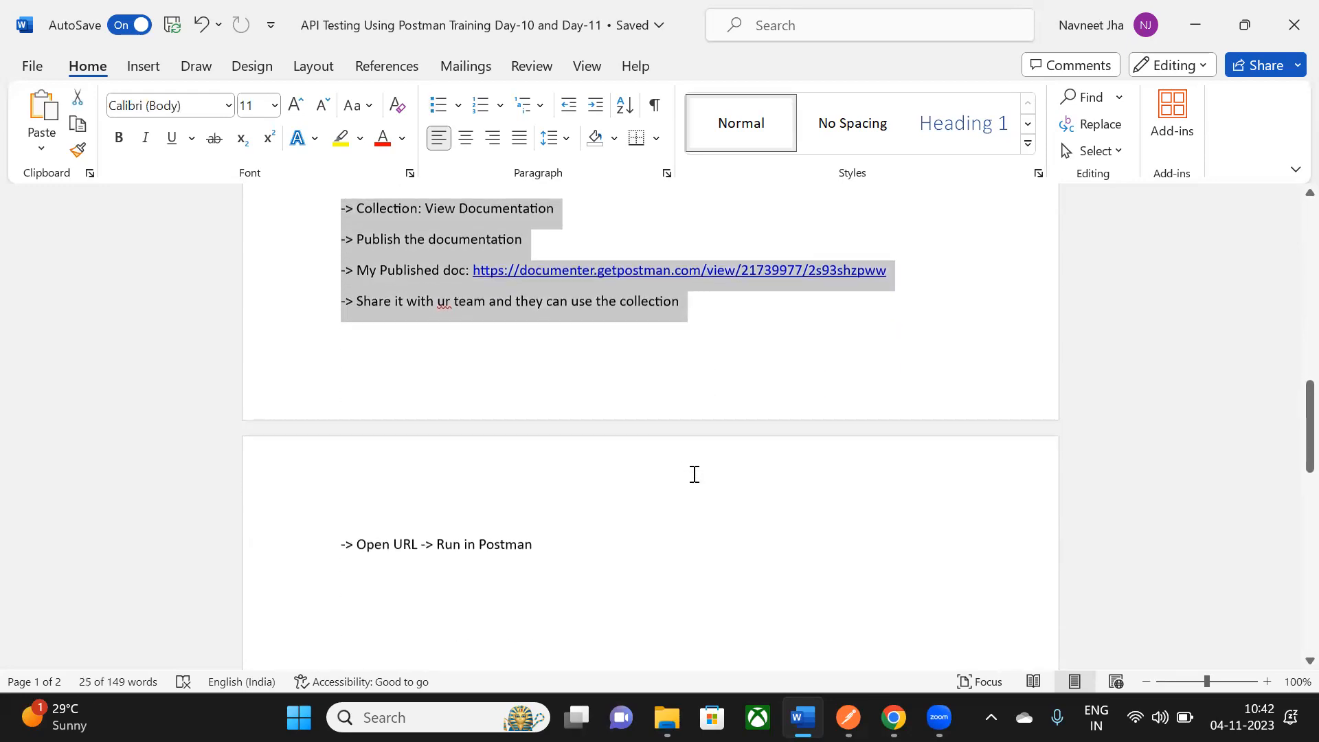
{"action": "scroll", "coordinate": [693, 474], "scroll_direction": "up", "scroll_amount": 15}
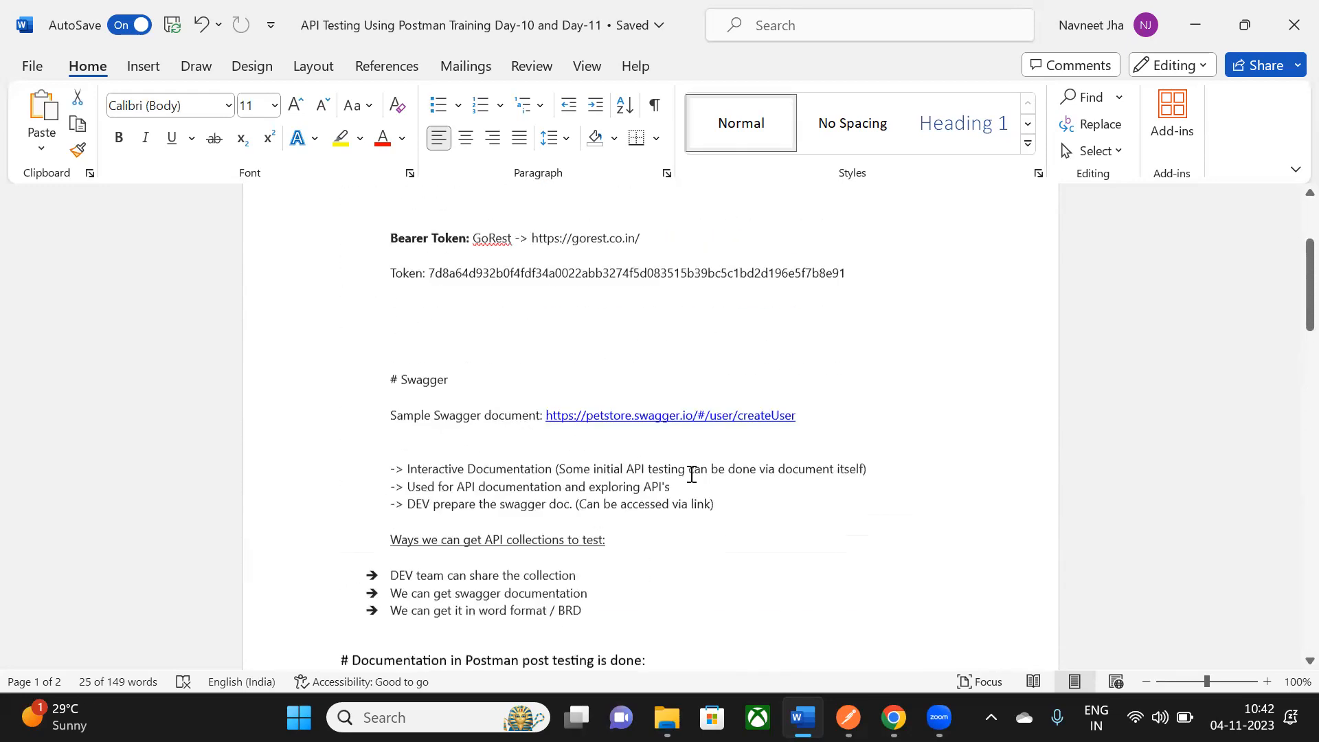
{"action": "scroll", "coordinate": [690, 474], "scroll_direction": "down", "scroll_amount": 2}
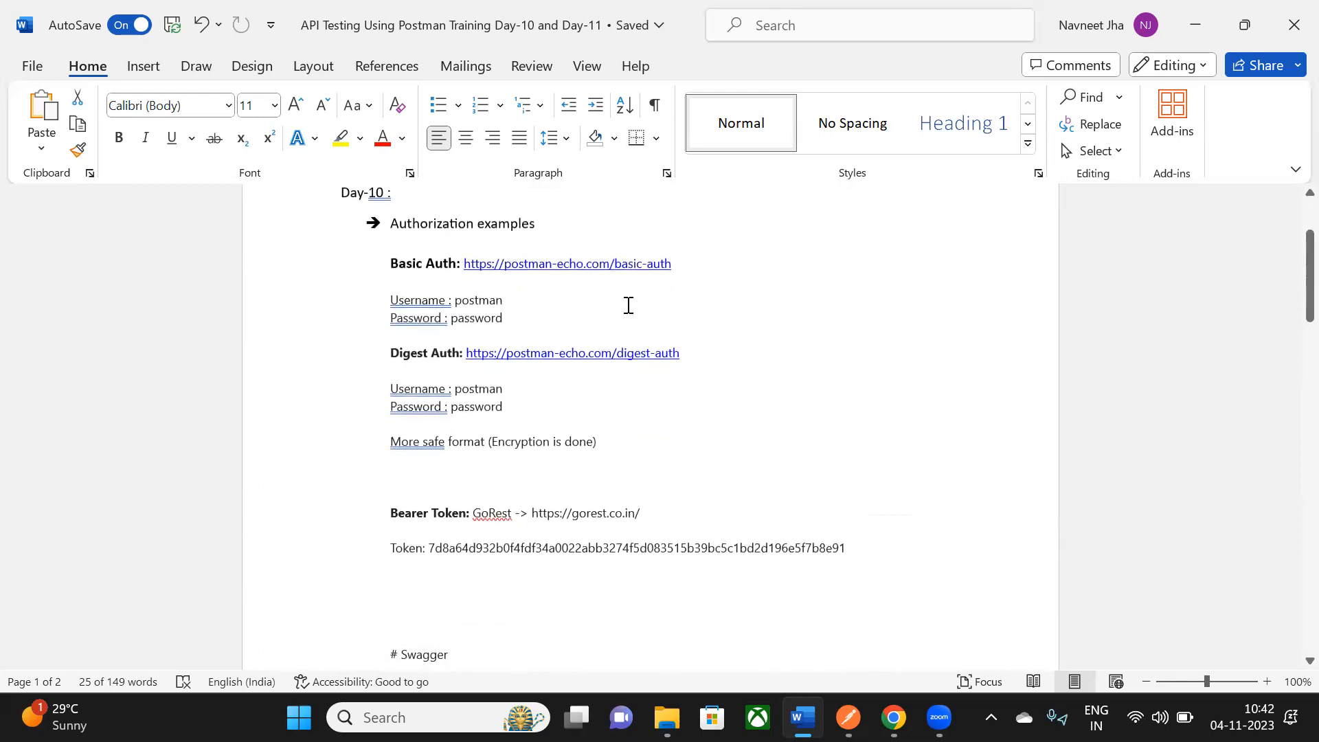
{"action": "scroll", "coordinate": [804, 338], "scroll_direction": "down", "scroll_amount": 2}
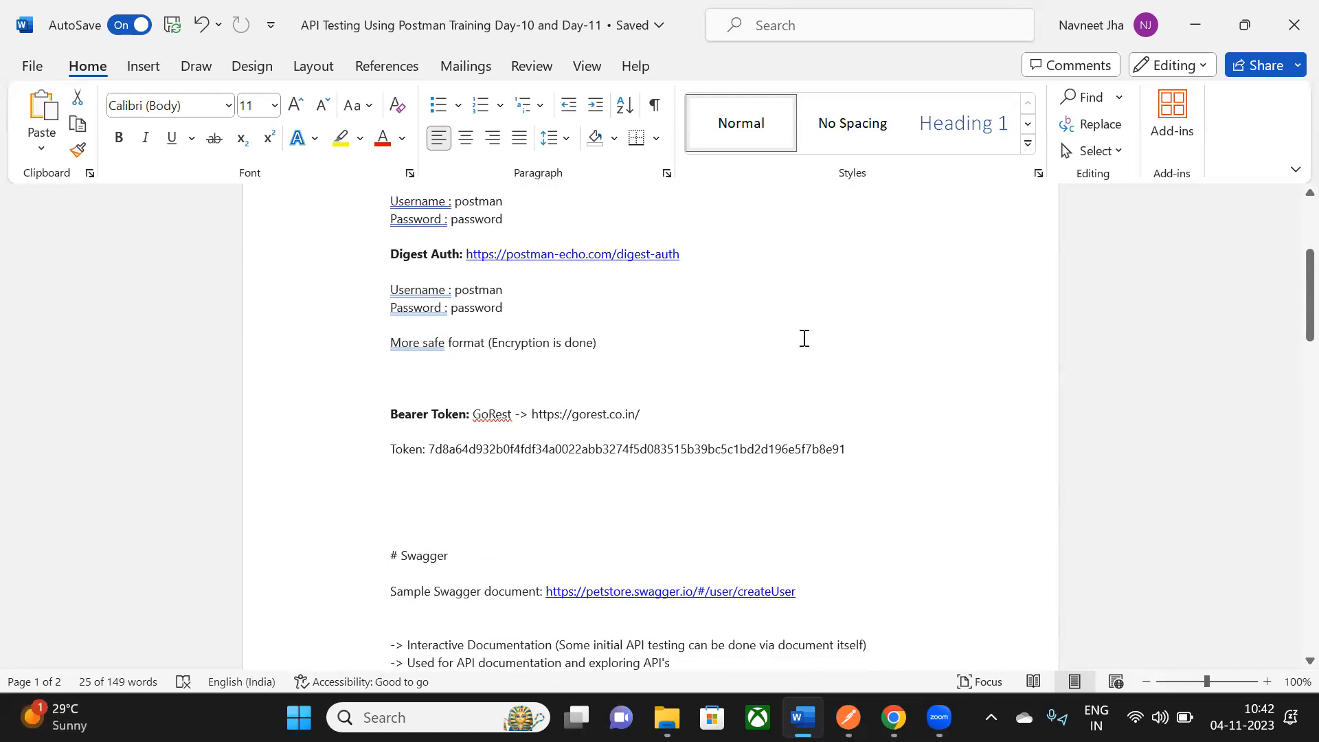
{"action": "scroll", "coordinate": [804, 338], "scroll_direction": "down", "scroll_amount": 9}
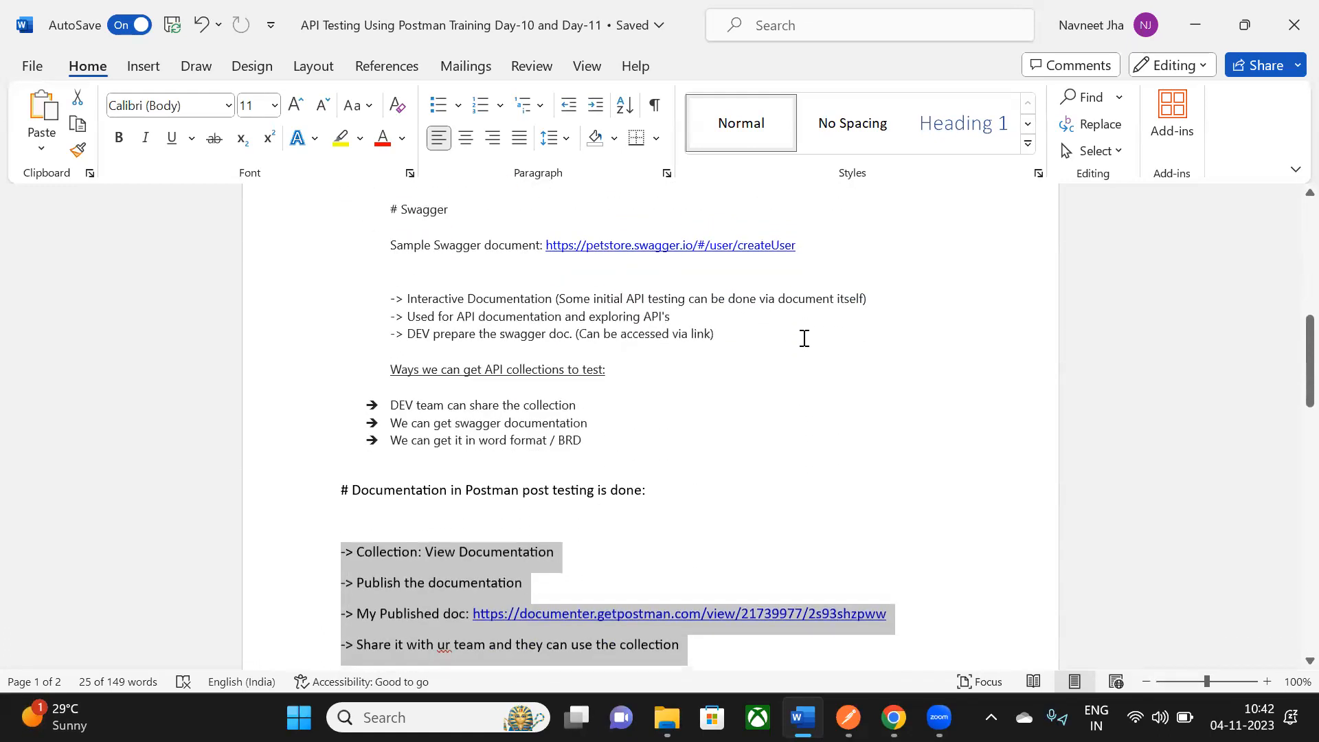
- Clear the selection and place the cursor at the end of the share-with-team line
{"action": "left_click", "coordinate": [813, 407]}
{"action": "scroll", "coordinate": [666, 524], "scroll_direction": "down", "scroll_amount": 2}
{"action": "left_click", "coordinate": [710, 443]}
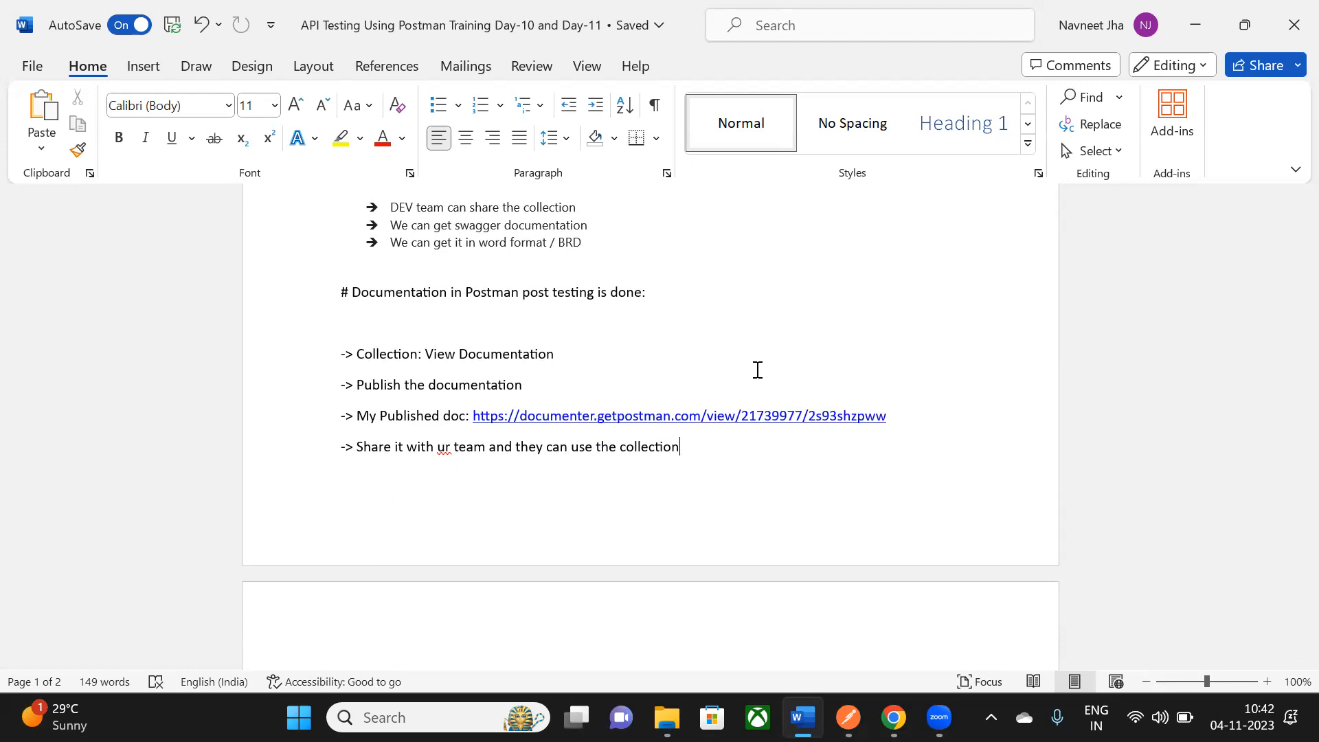
{"action": "scroll", "coordinate": [757, 370], "scroll_direction": "up", "scroll_amount": 15}
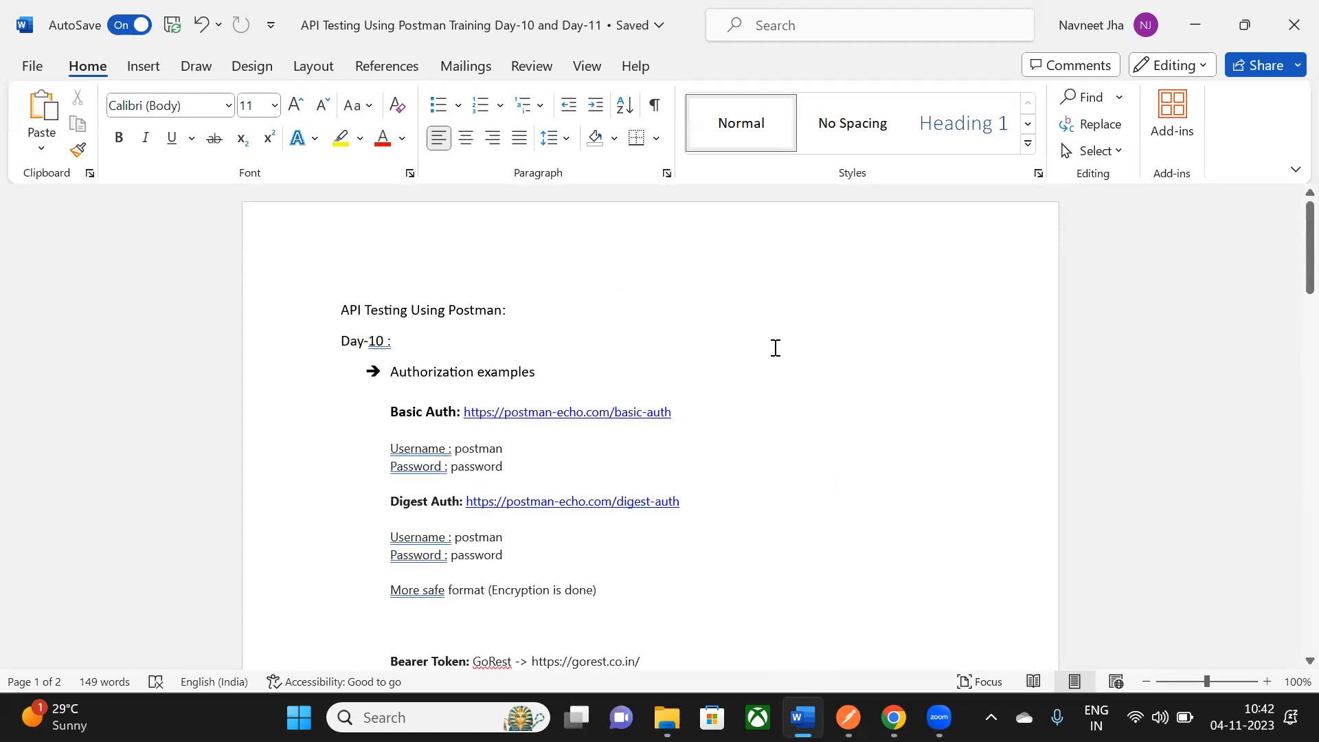
{"action": "scroll", "coordinate": [774, 348], "scroll_direction": "down", "scroll_amount": 10}
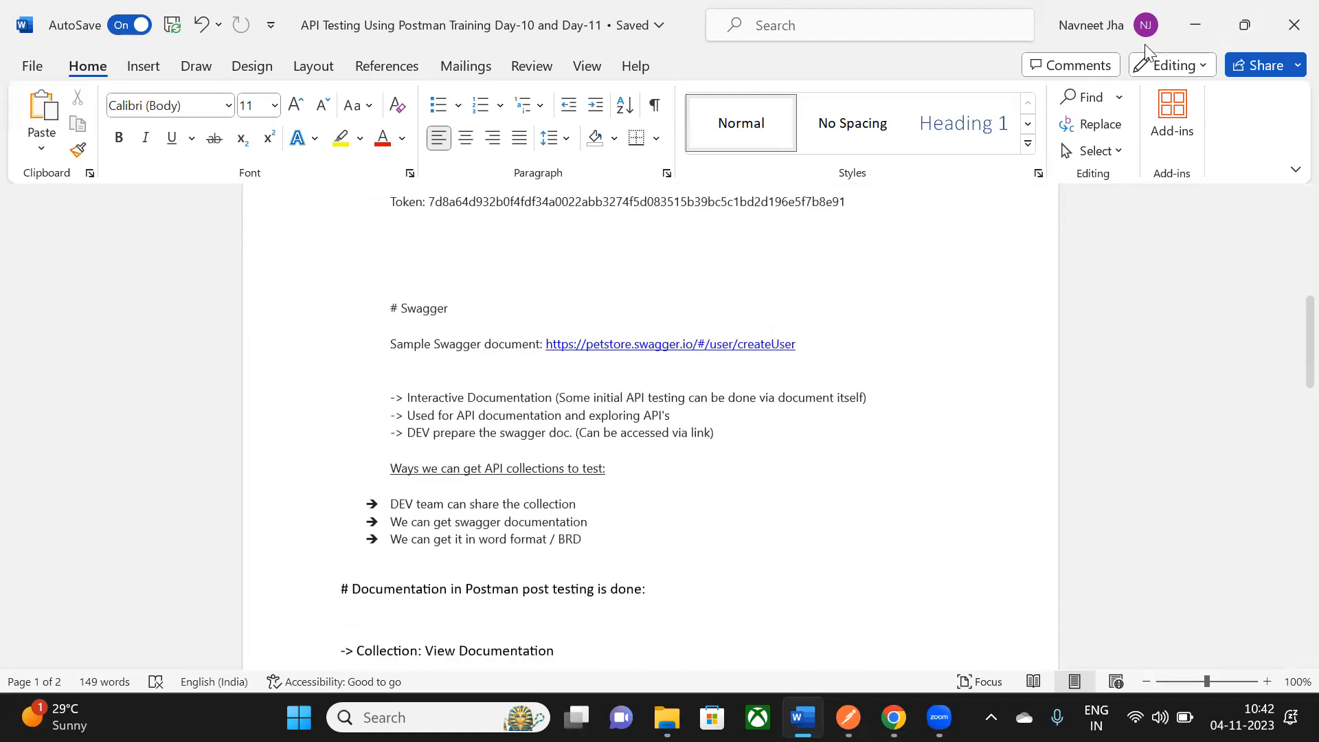
- Minimize Word, scroll the Swagger Petstore page, then minimize Chrome to the desktop
{"action": "left_click", "coordinate": [1199, 31]}
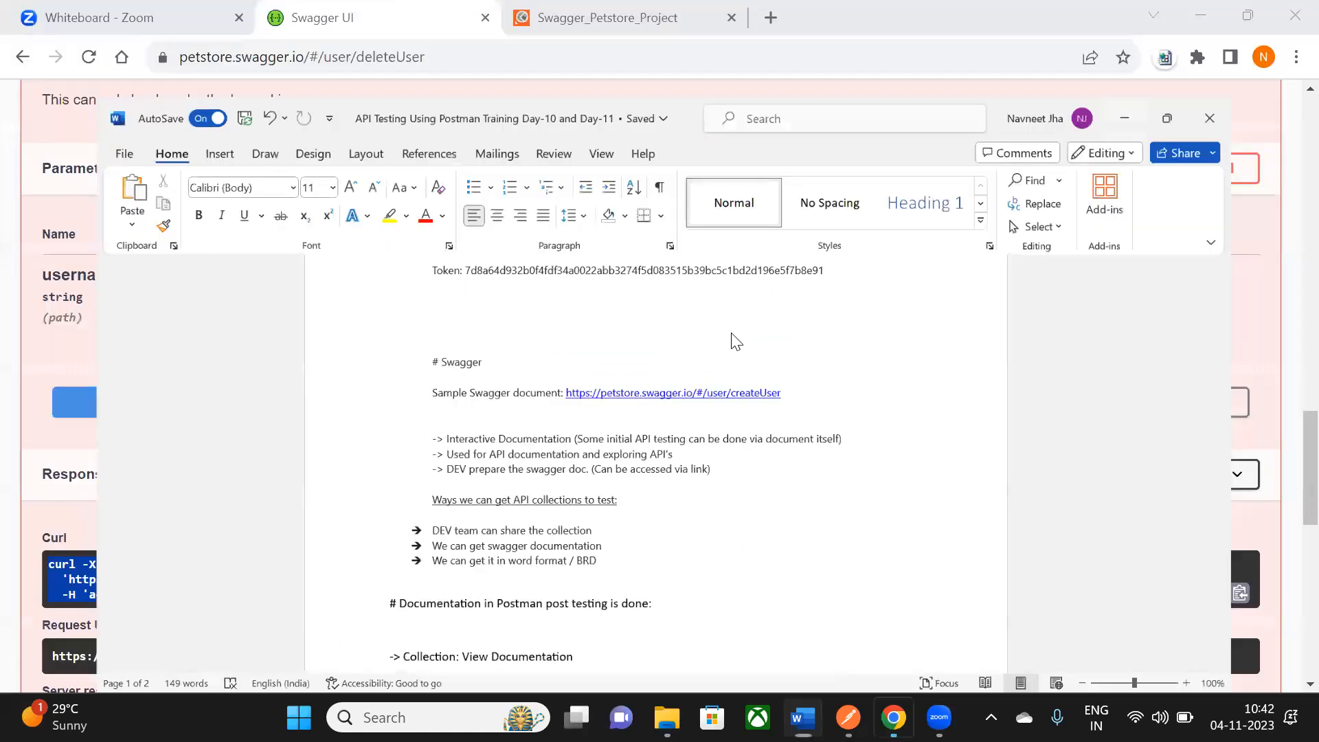
{"action": "scroll", "coordinate": [436, 265], "scroll_direction": "up", "scroll_amount": 15}
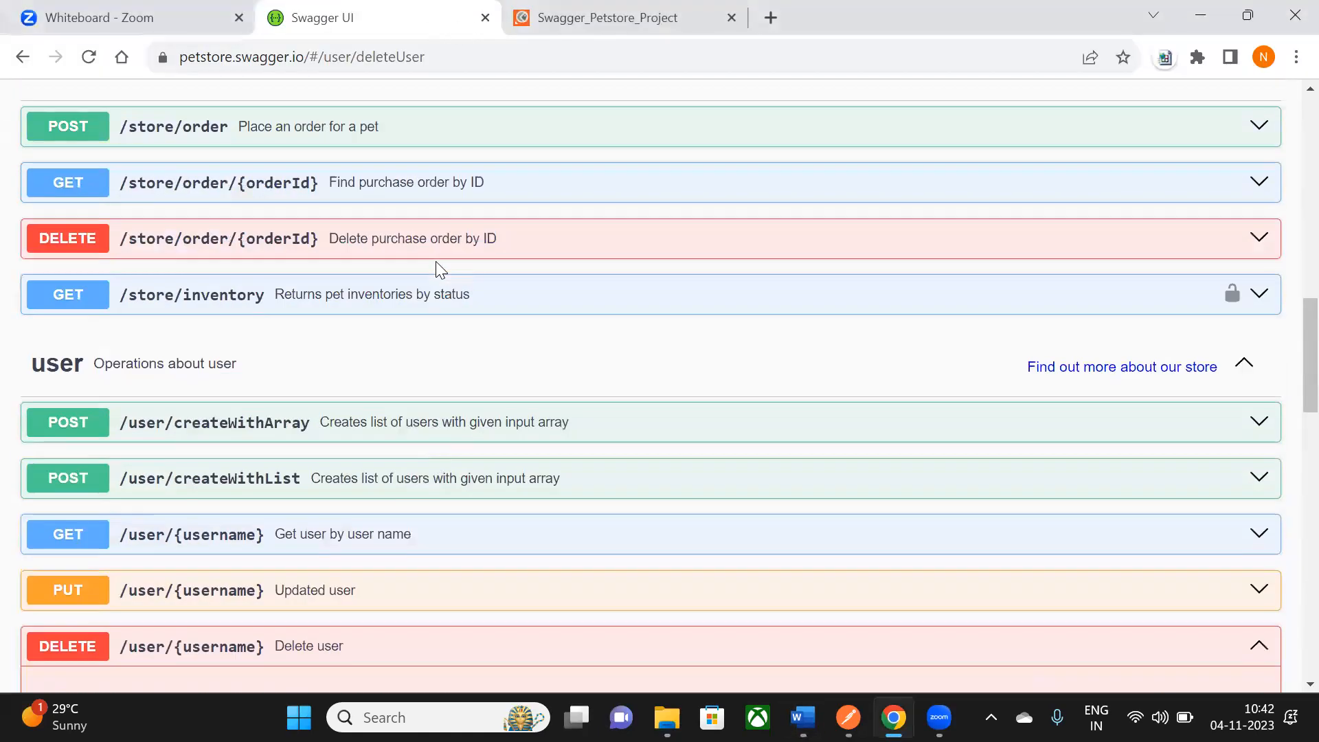
{"action": "scroll", "coordinate": [73, 182], "scroll_direction": "up", "scroll_amount": 7}
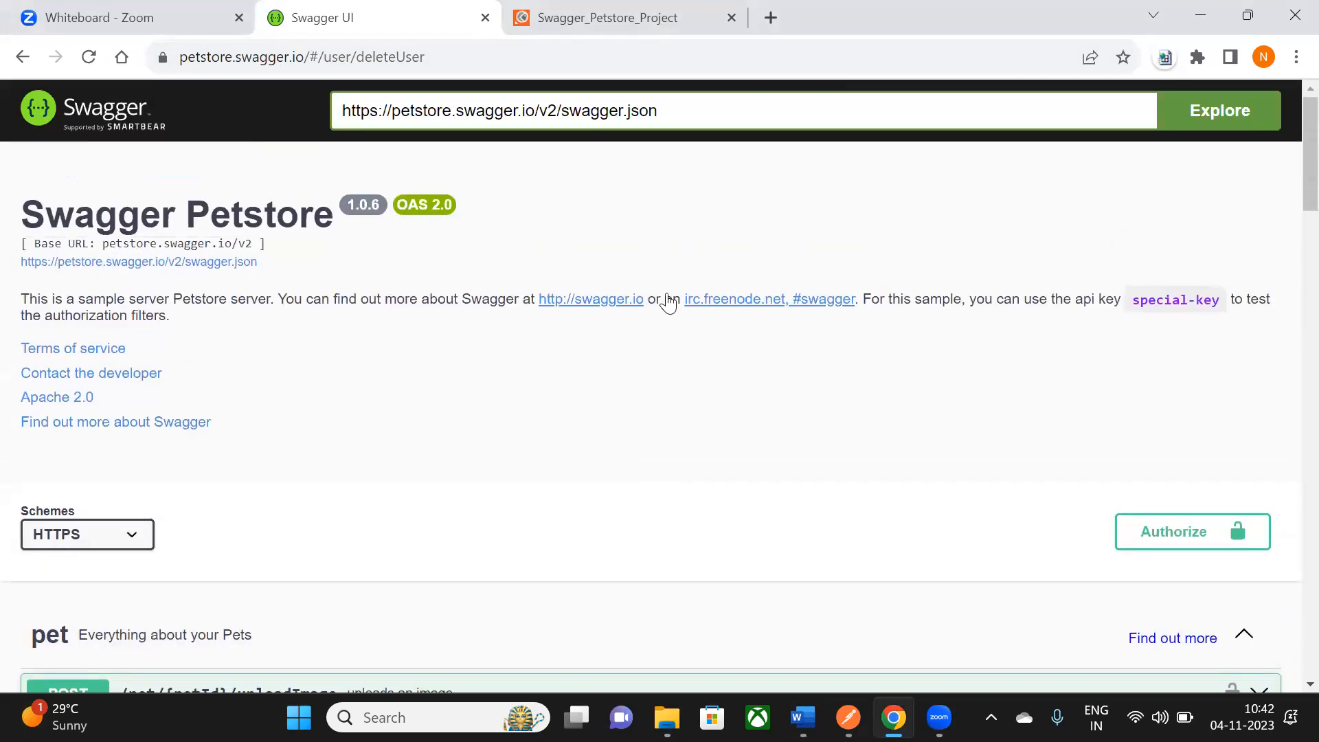
{"action": "scroll", "coordinate": [587, 364], "scroll_direction": "down", "scroll_amount": 1}
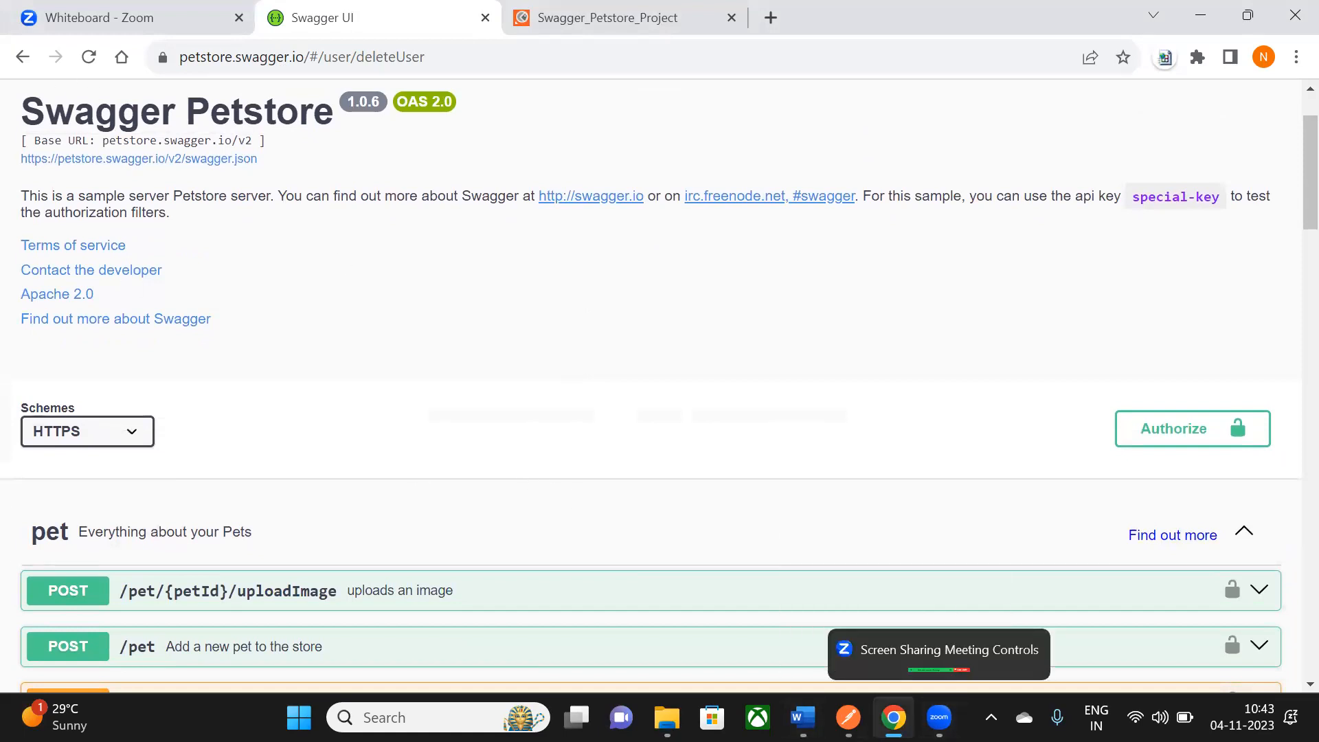
{"action": "left_click", "coordinate": [878, 698]}
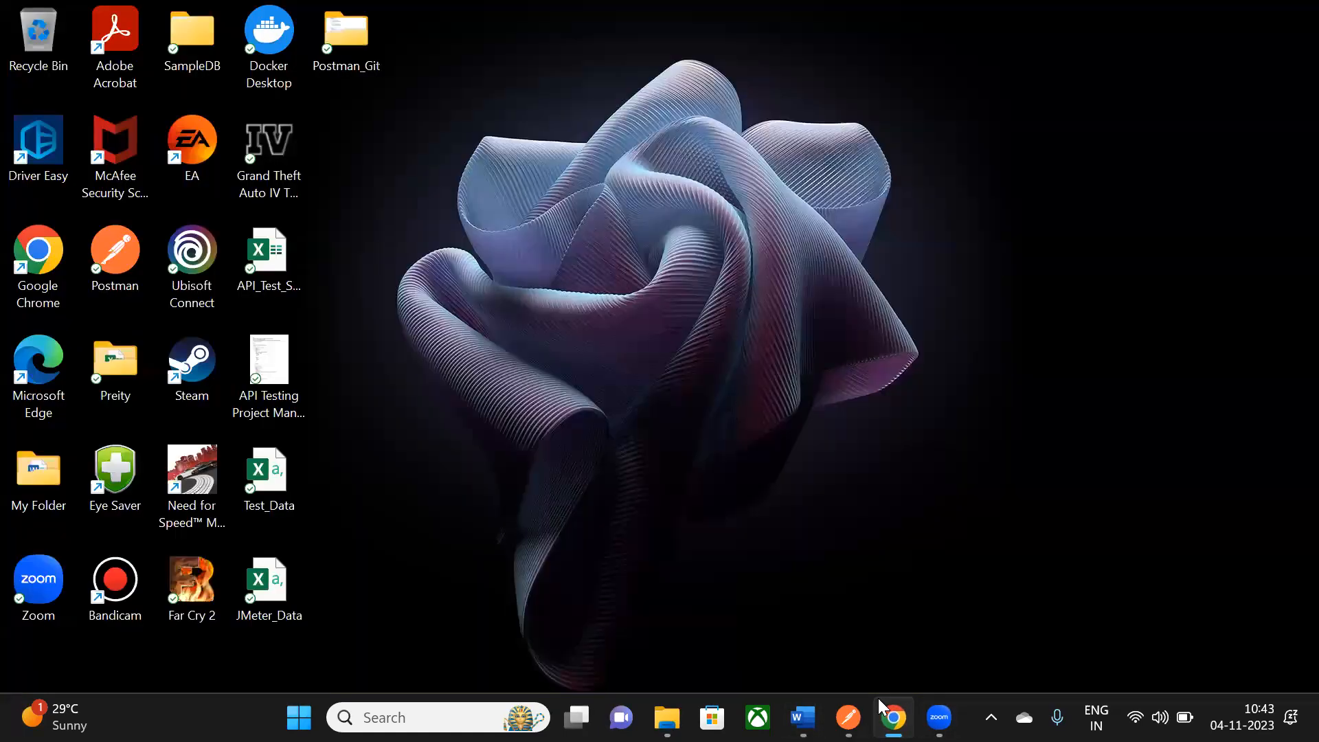